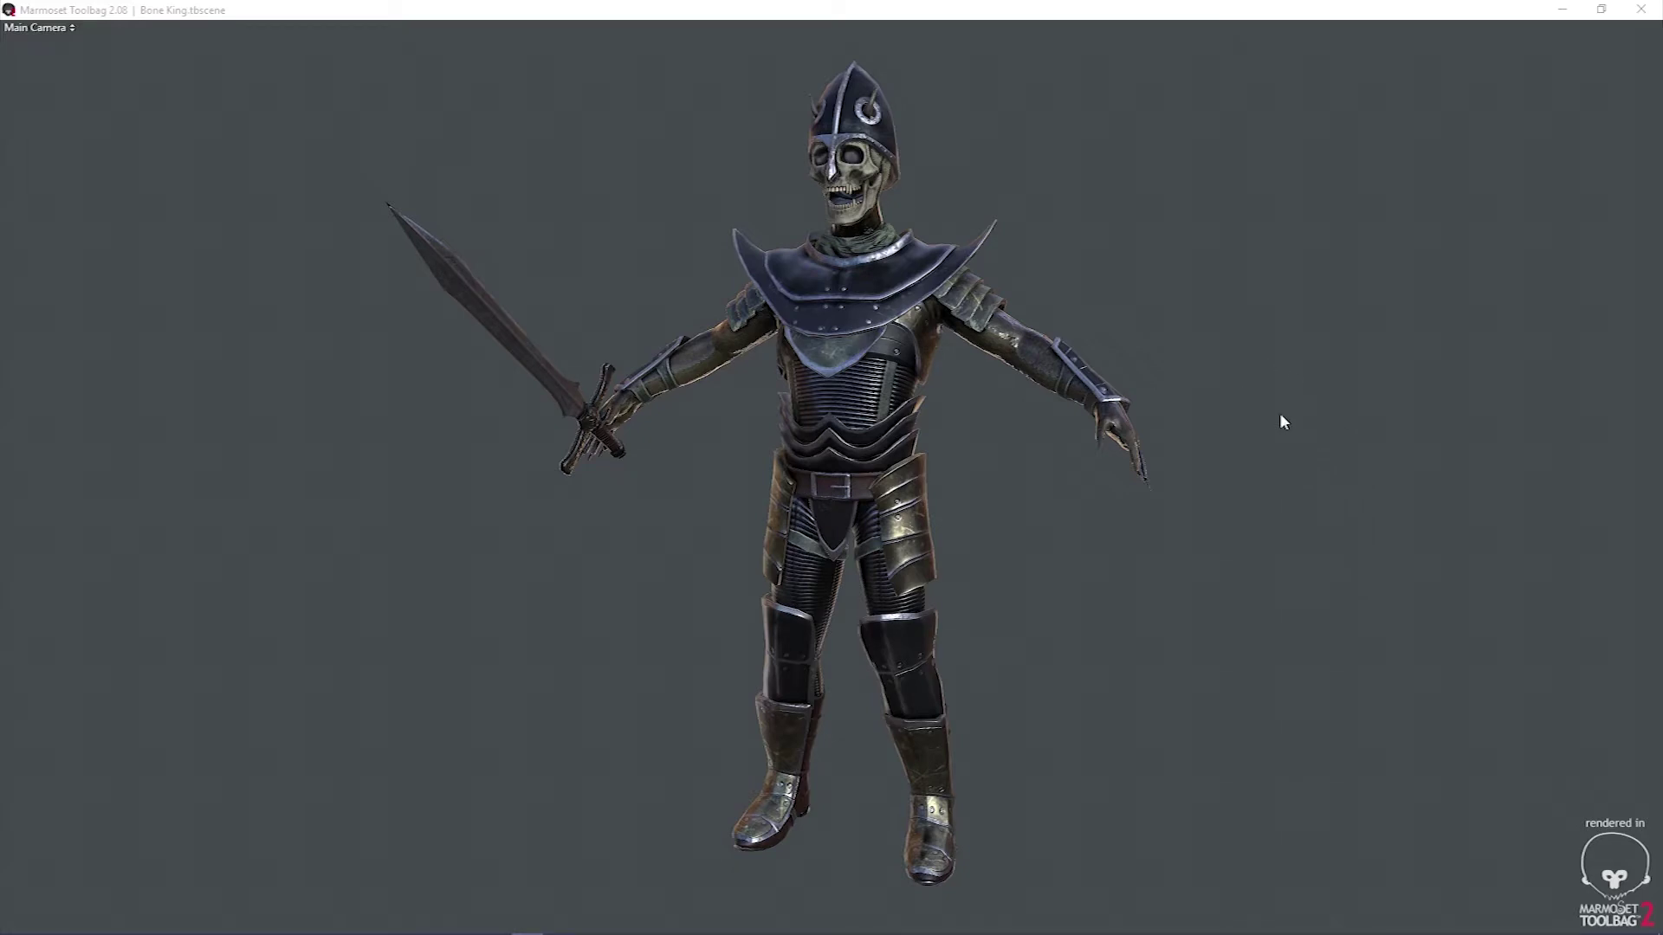
Orbit around the Bone King character to a front view, then restore the Scene and material side panels
{"action": "left_click_drag", "start_coordinate": [1213, 355], "coordinate": [659, 297]}
{"action": "scroll", "coordinate": [786, 345], "scroll_direction": "down", "scroll_amount": 5}
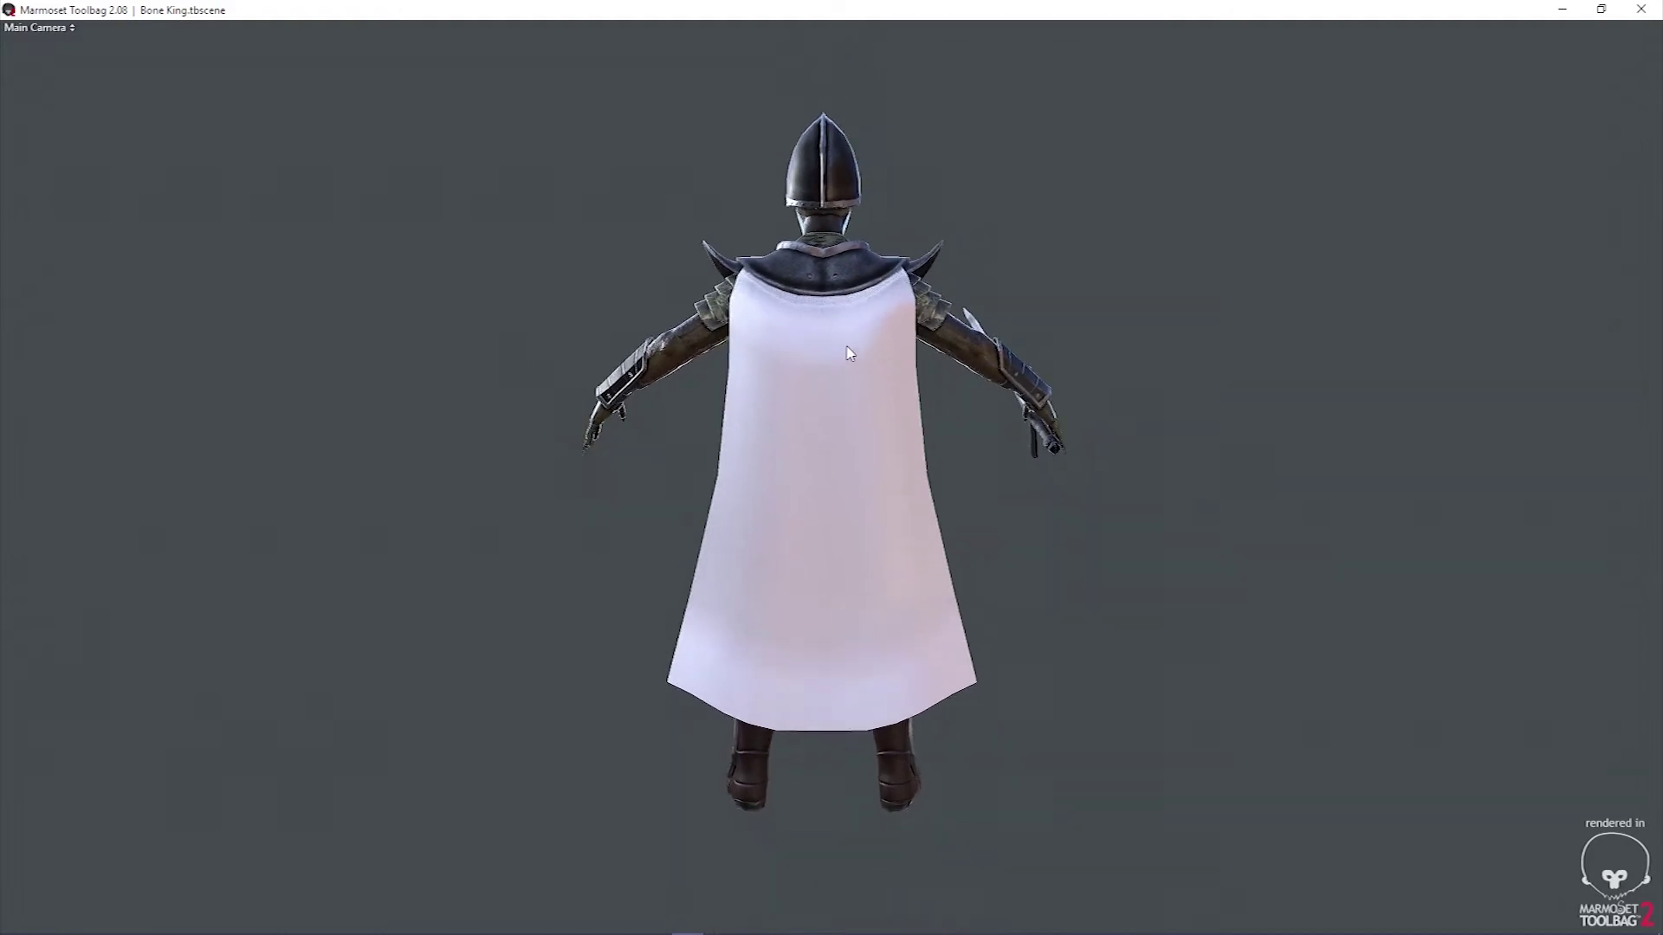
{"action": "left_click", "coordinate": [864, 481]}
{"action": "left_click_drag", "start_coordinate": [905, 550], "coordinate": [1016, 566]}
{"action": "left_click", "coordinate": [996, 481]}
{"action": "mouse_move", "coordinate": [1180, 508]}
{"action": "left_mouse_down"}
{"action": "mouse_move", "coordinate": [1222, 504]}
{"action": "mouse_move", "coordinate": [1209, 511]}
{"action": "left_mouse_up"}
{"action": "key", "text": "Tab"}
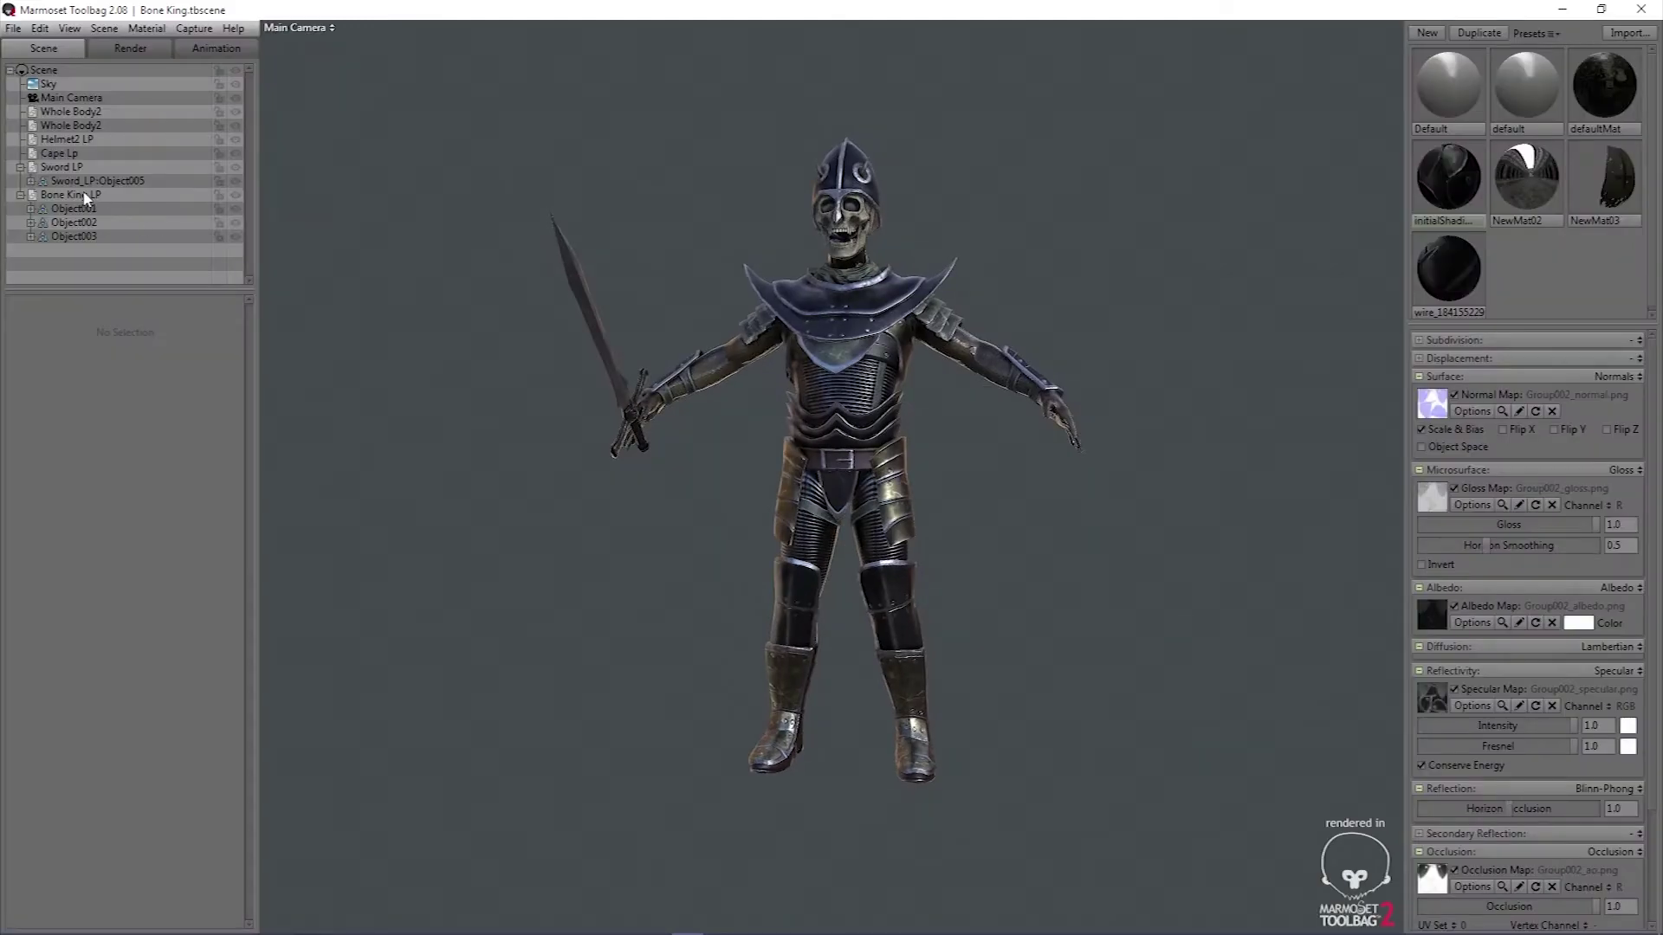
Turn off Cull Back Faces on the cape mesh Object002 and orbit behind to view the cape
{"action": "left_click", "coordinate": [92, 237]}
{"action": "left_click", "coordinate": [87, 222]}
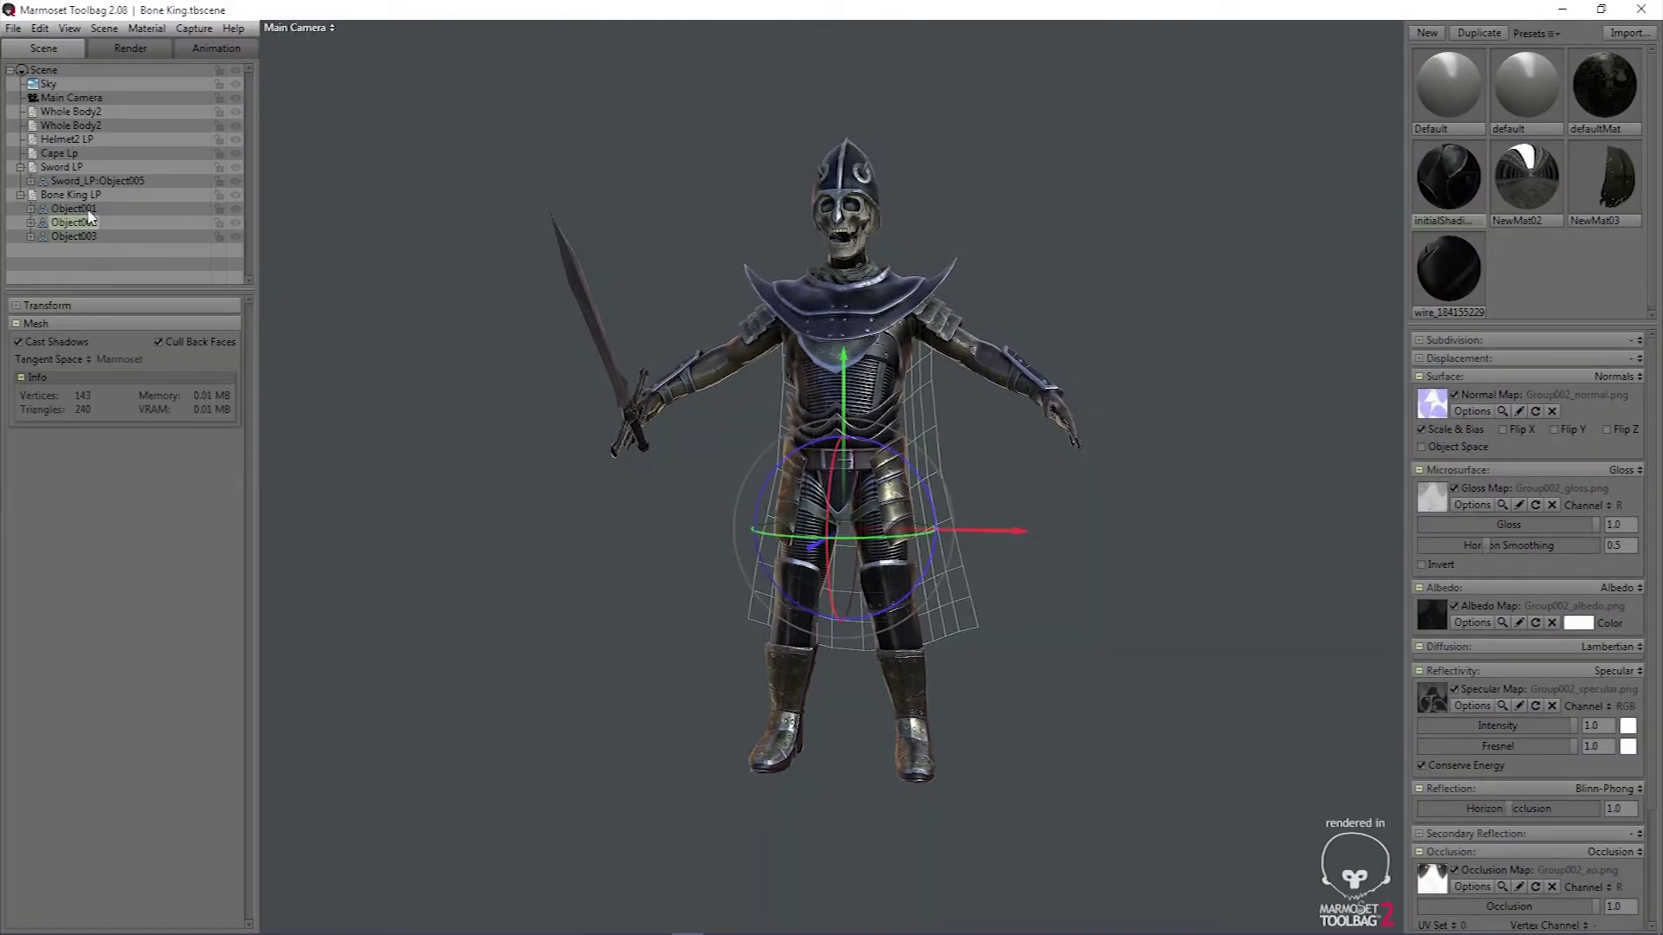
{"action": "left_click", "coordinate": [158, 342]}
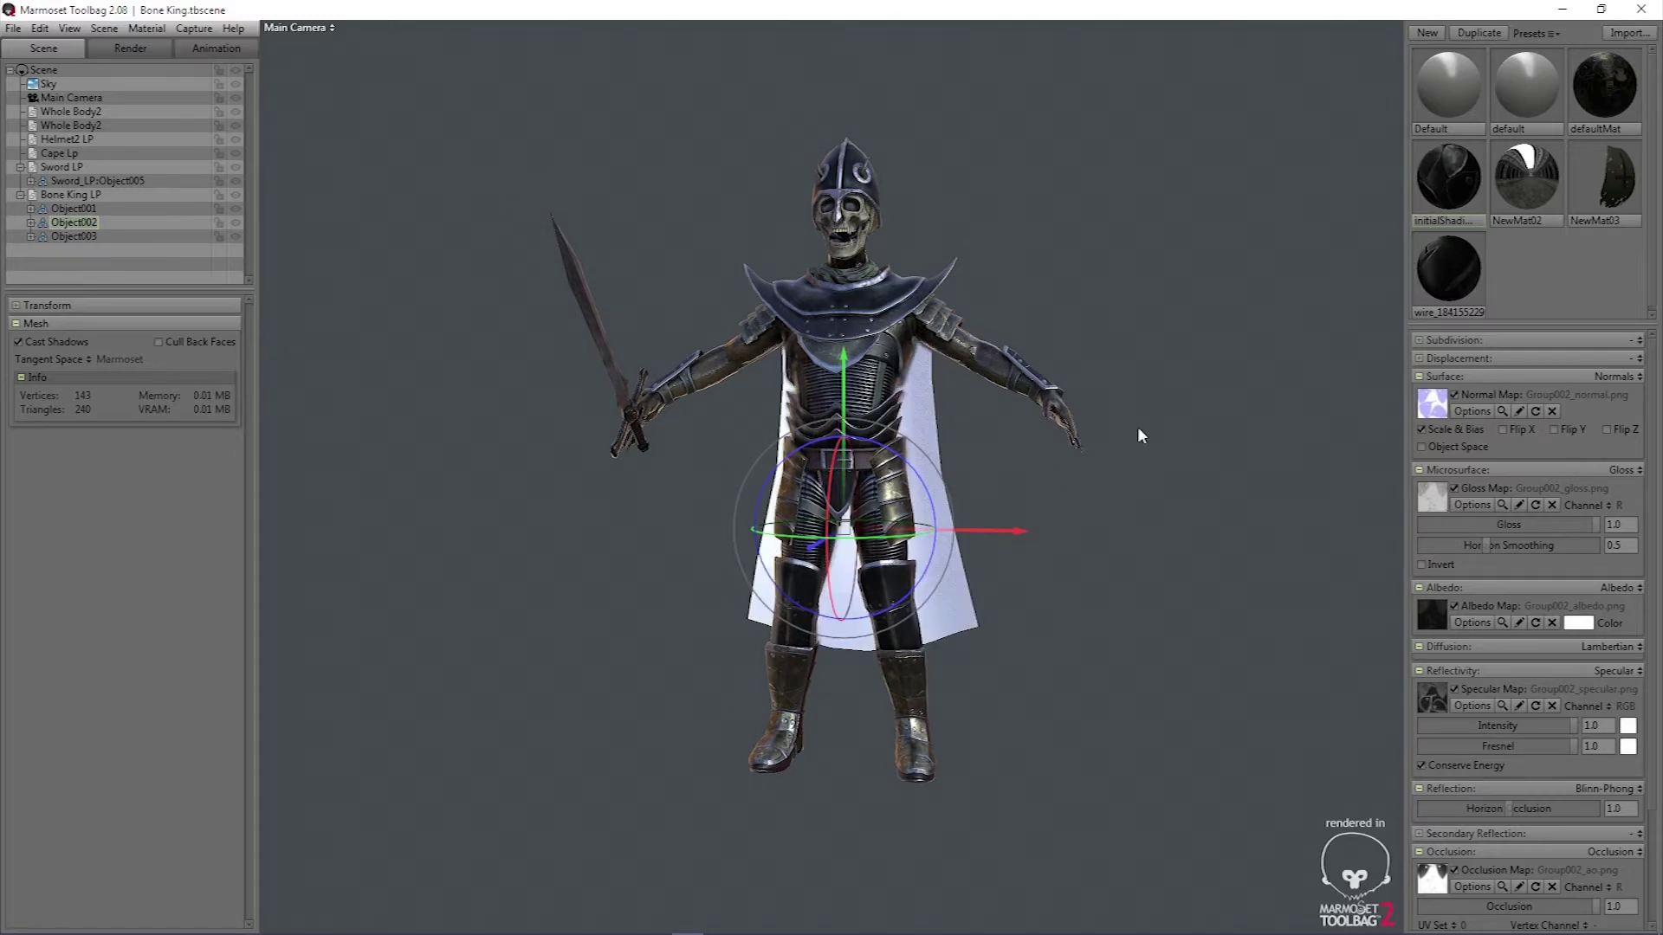
{"action": "left_click_drag", "start_coordinate": [1228, 459], "coordinate": [747, 419]}
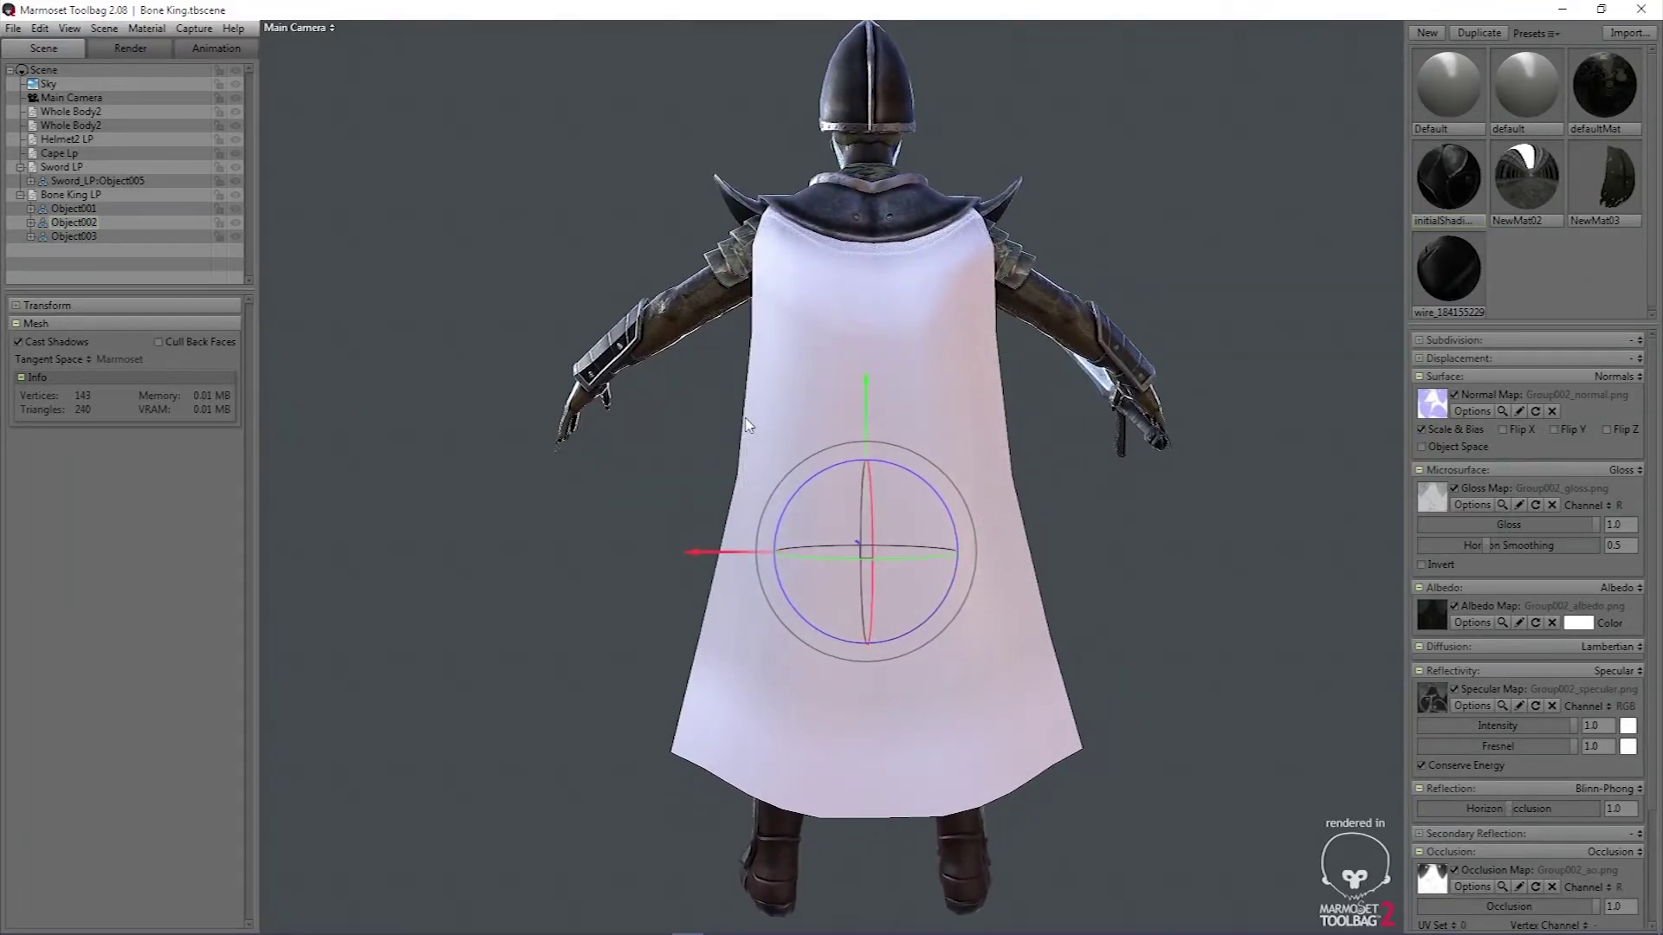
{"action": "scroll", "coordinate": [1089, 438], "scroll_direction": "up", "scroll_amount": 1}
{"action": "left_click_drag", "start_coordinate": [1080, 439], "coordinate": [1050, 433]}
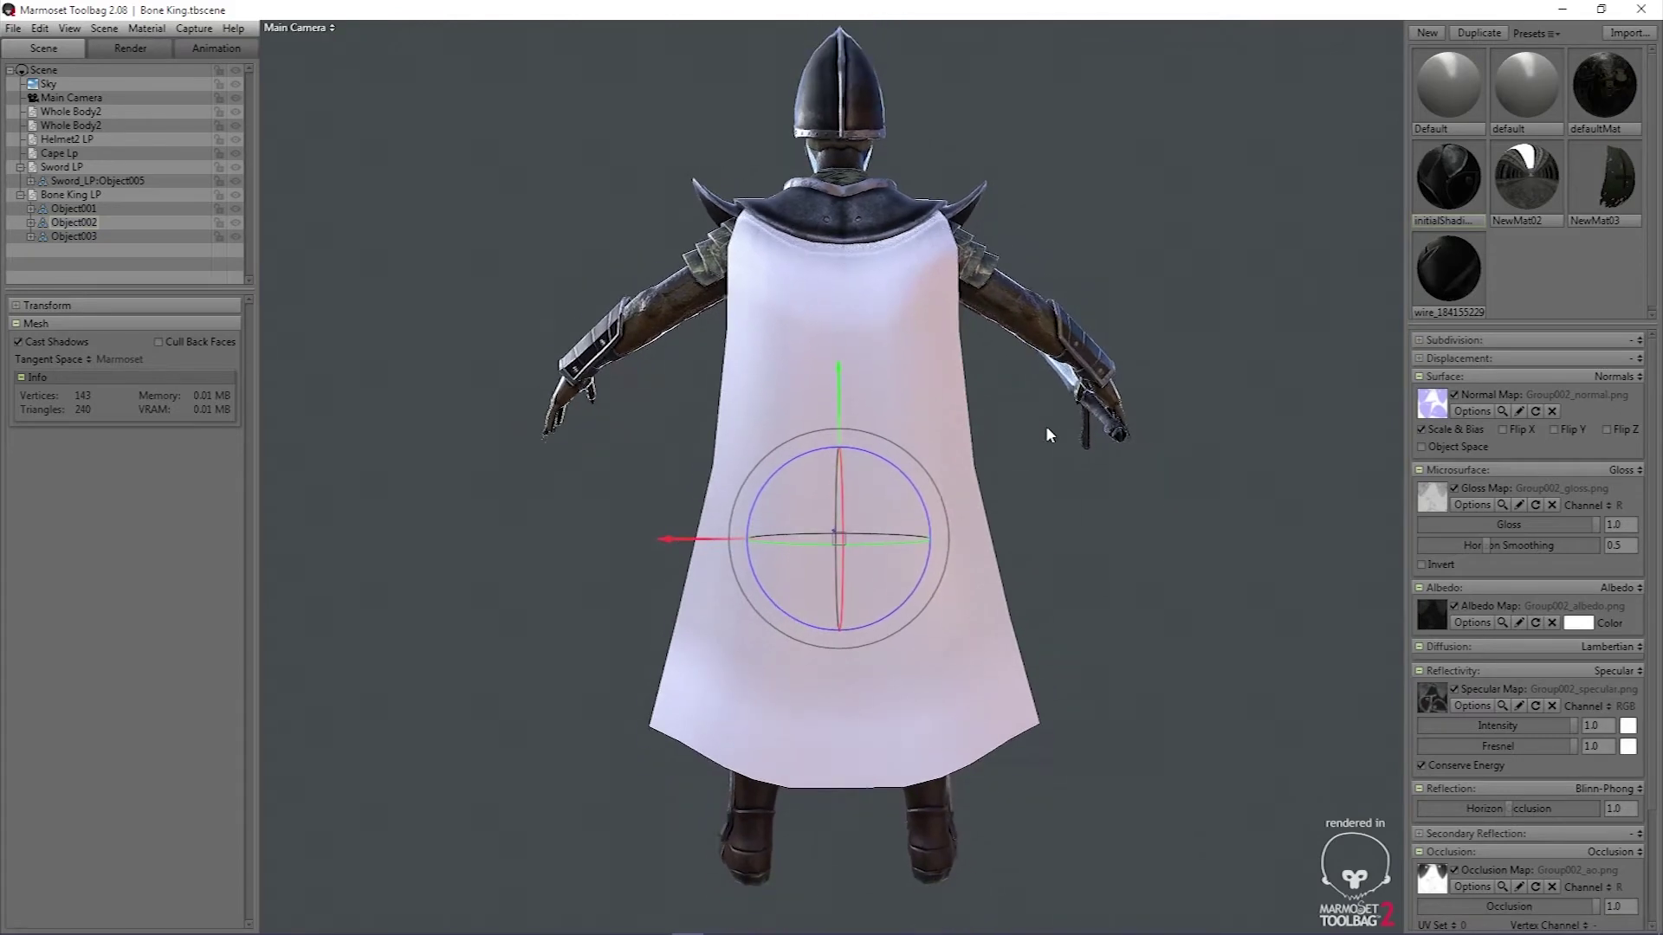
Zoom the view back out and switch over to Photoshop from the taskbar
{"action": "scroll", "coordinate": [1048, 429], "scroll_direction": "down", "scroll_amount": 1}
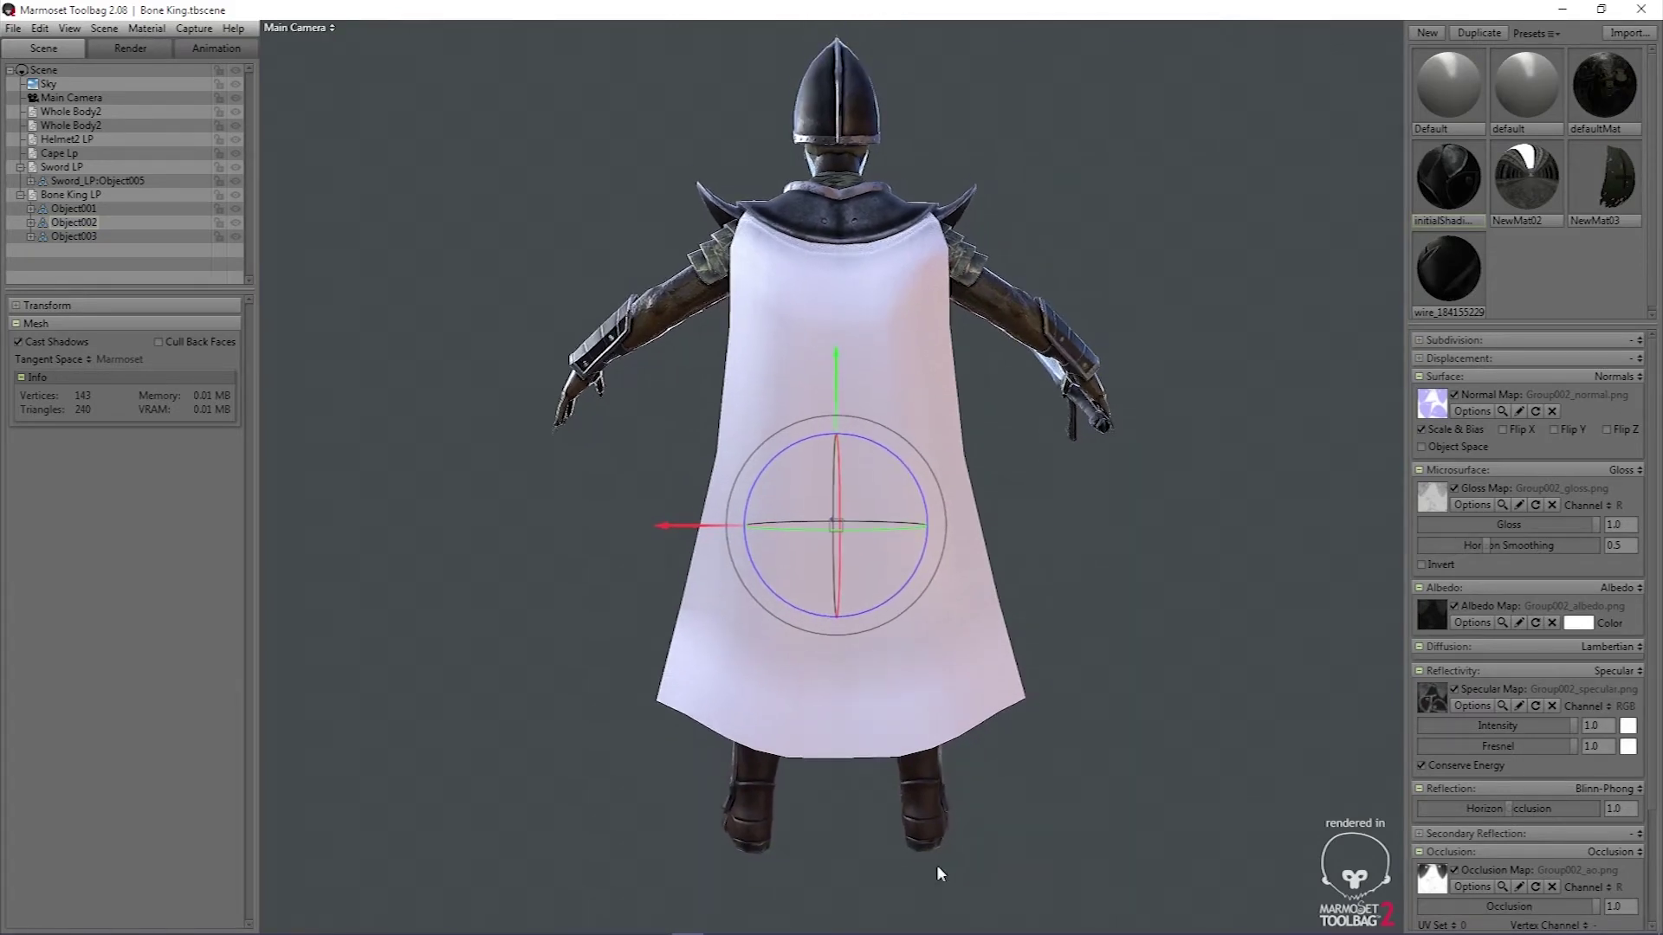
{"action": "mouse_move", "coordinate": [667, 931]}
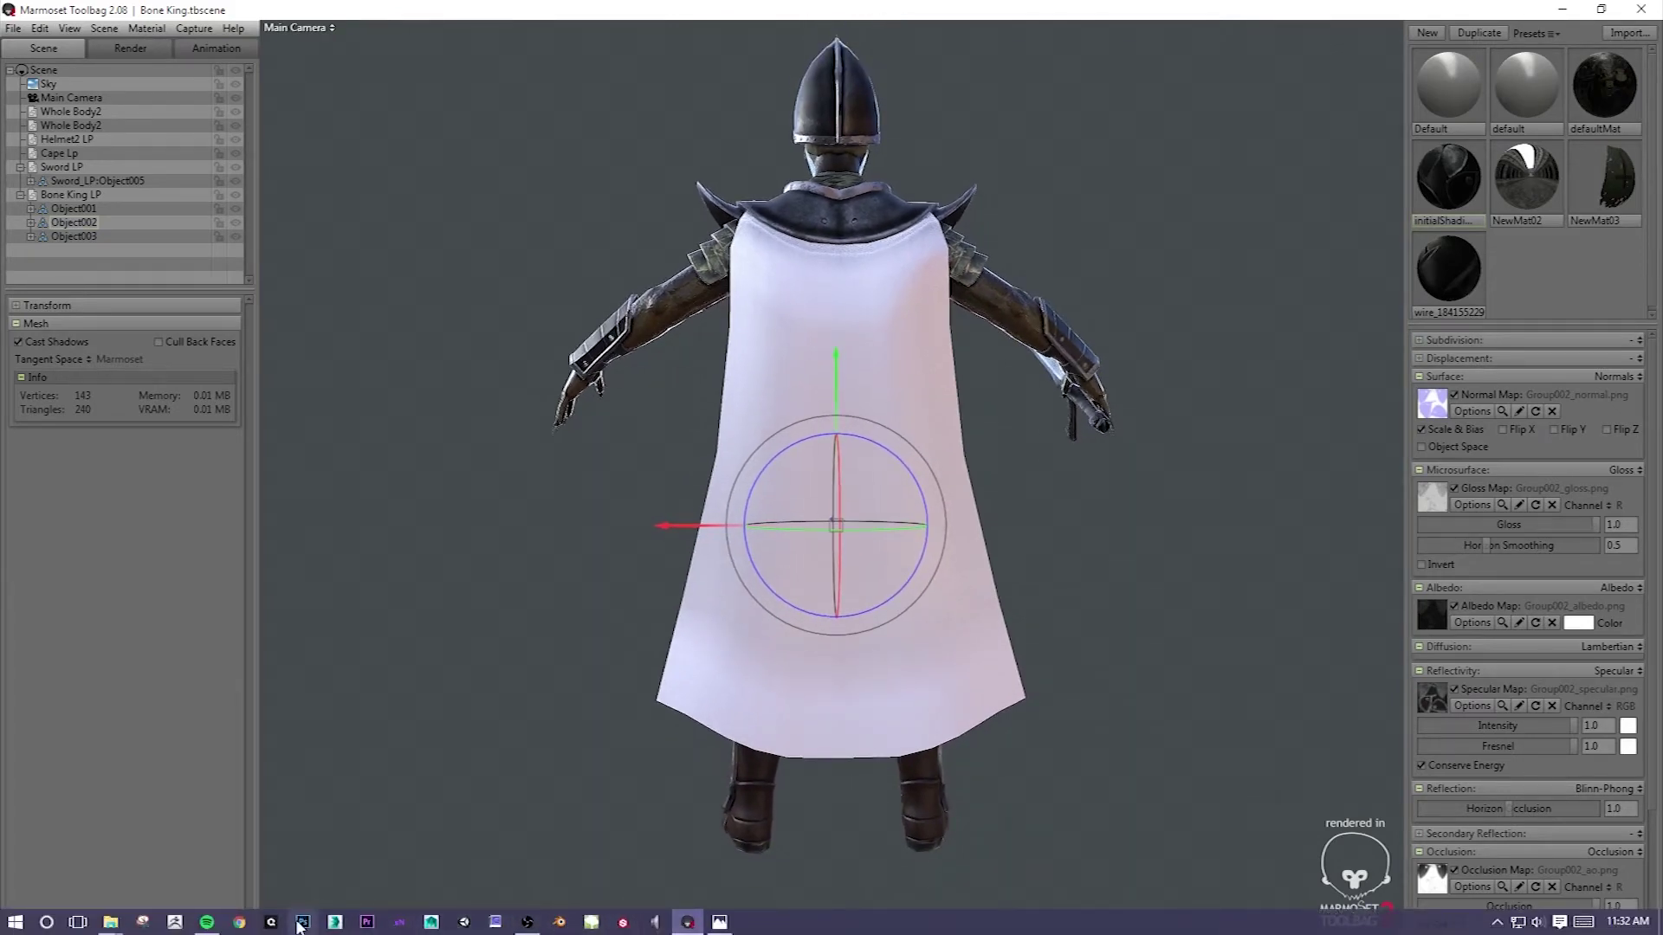
{"action": "left_click", "coordinate": [300, 924]}
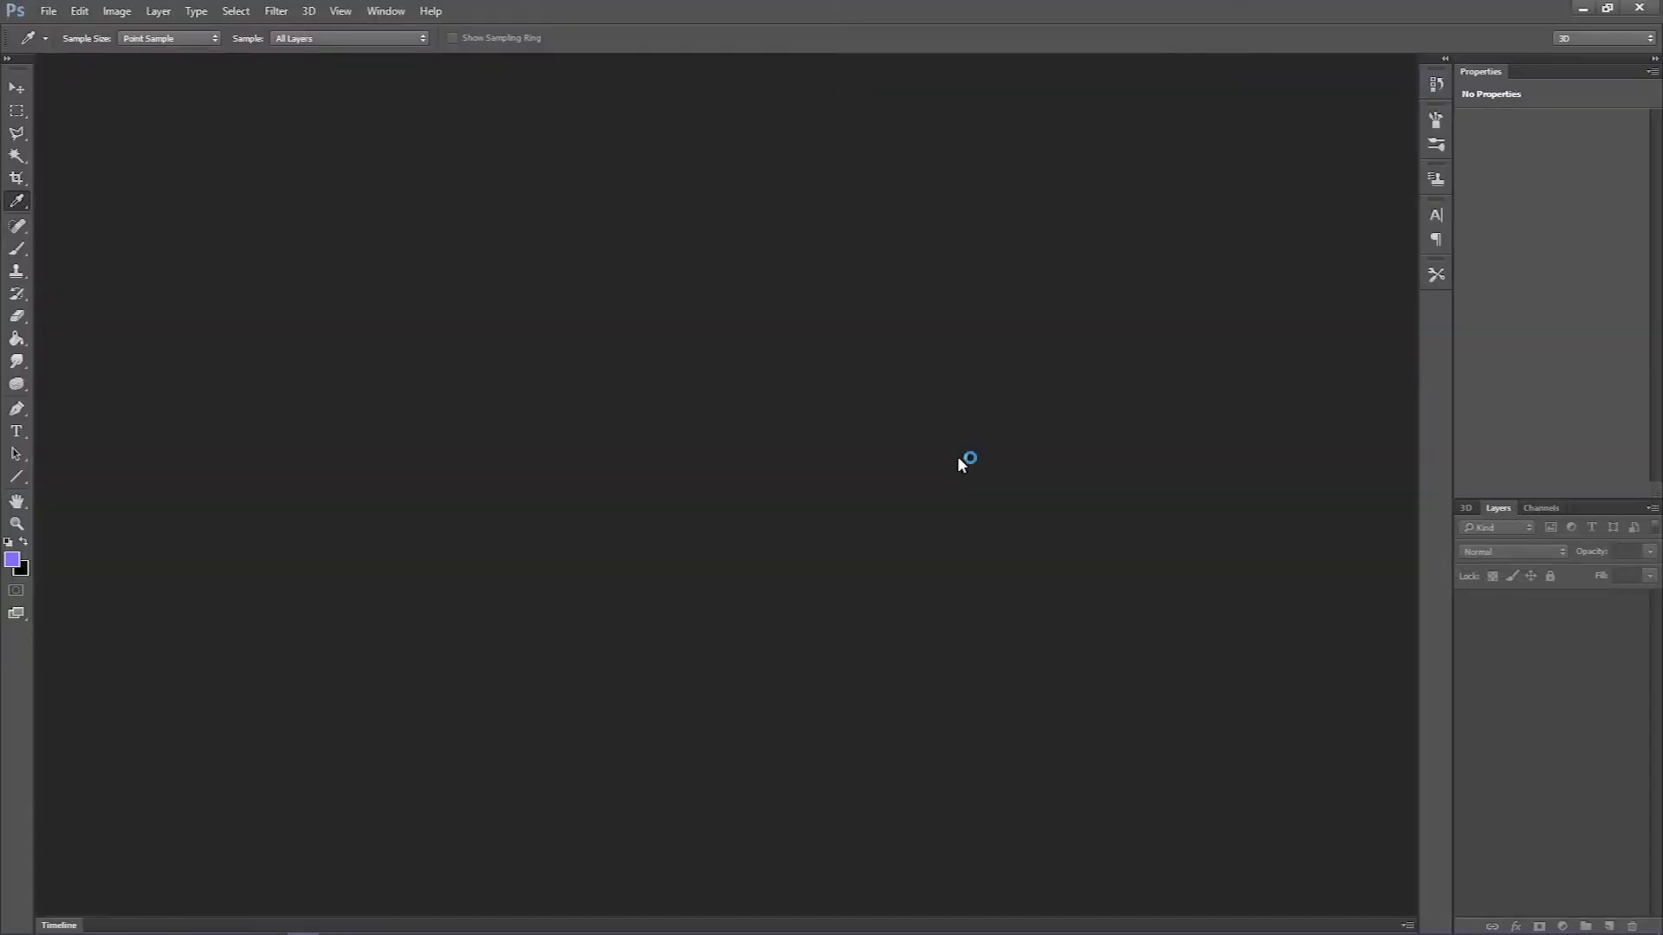
Bring Photoshop forward with Quixel DDO's Base Creator panel showing the mesh map inputs
{"action": "mouse_move", "coordinate": [688, 931]}
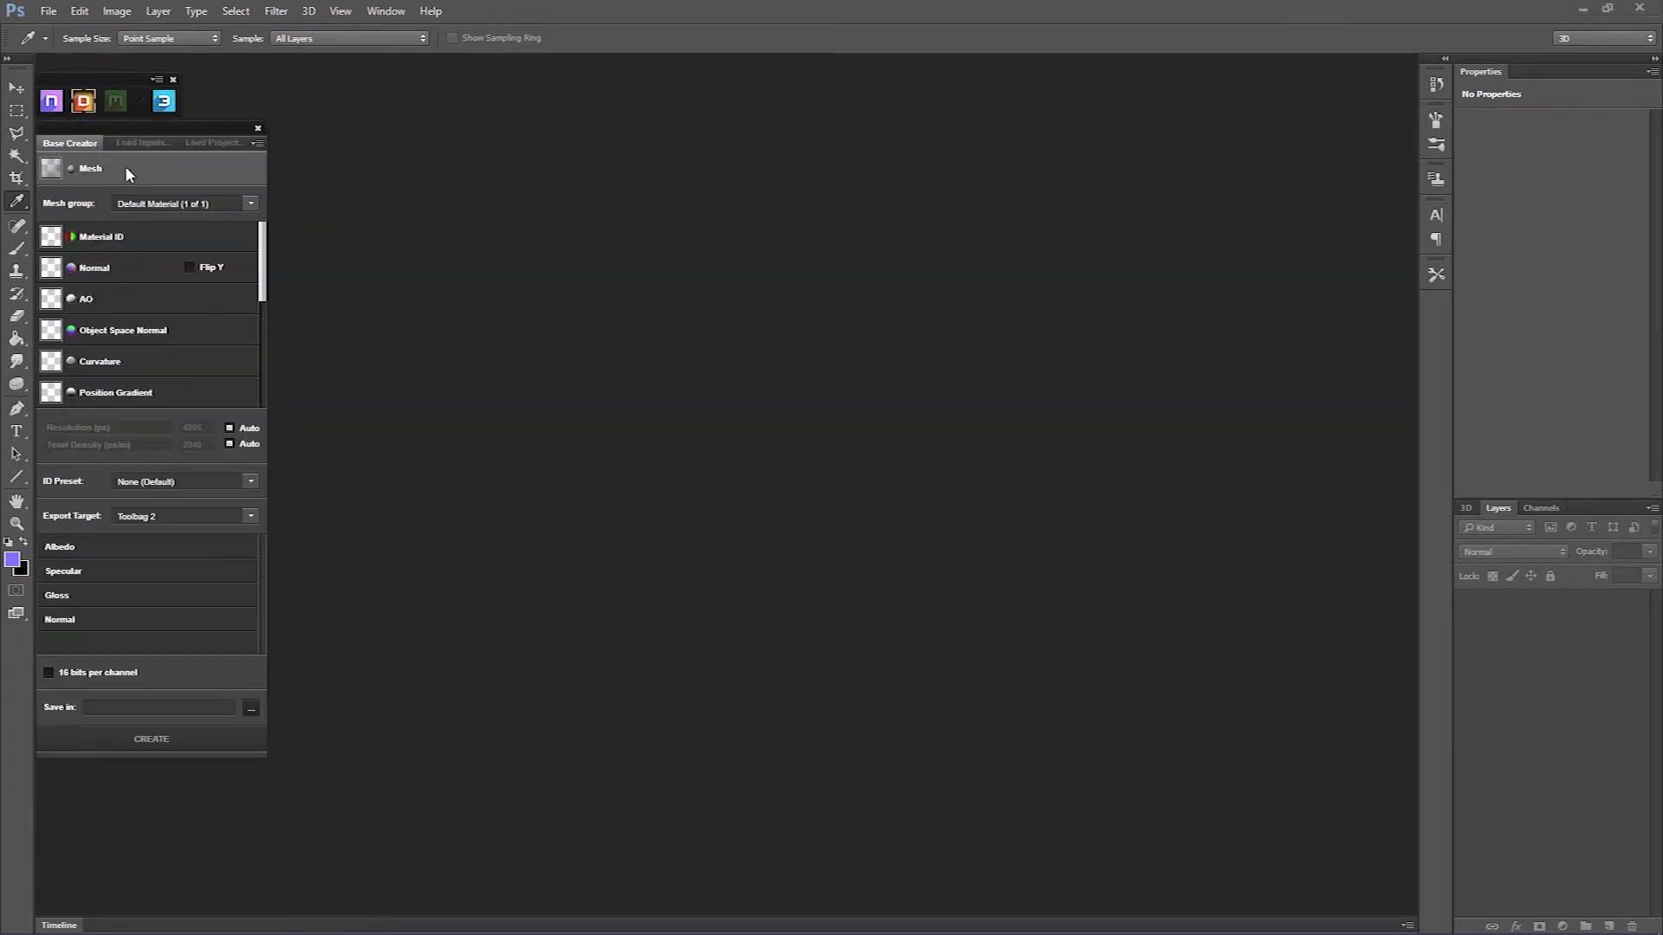
Load Cape Lp from Bonez/extras/Cape as the mesh and Cape_baseTexBaked as the Material ID map
{"action": "left_click", "coordinate": [127, 171]}
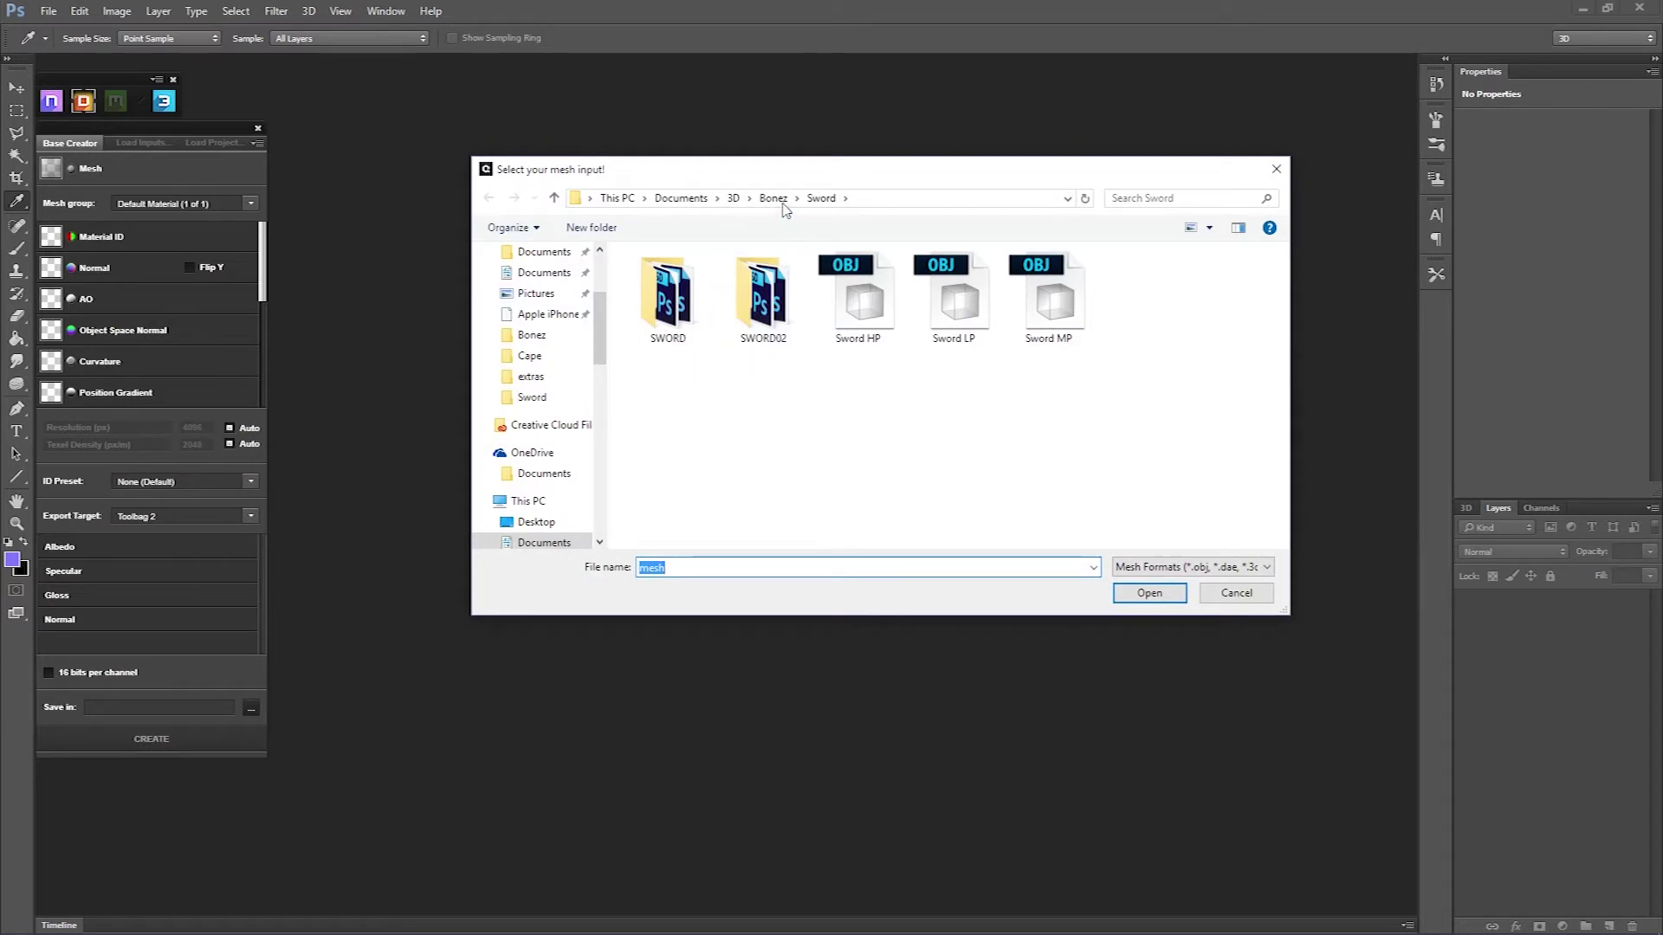
{"action": "left_click", "coordinate": [784, 206]}
{"action": "double_click", "coordinate": [858, 299]}
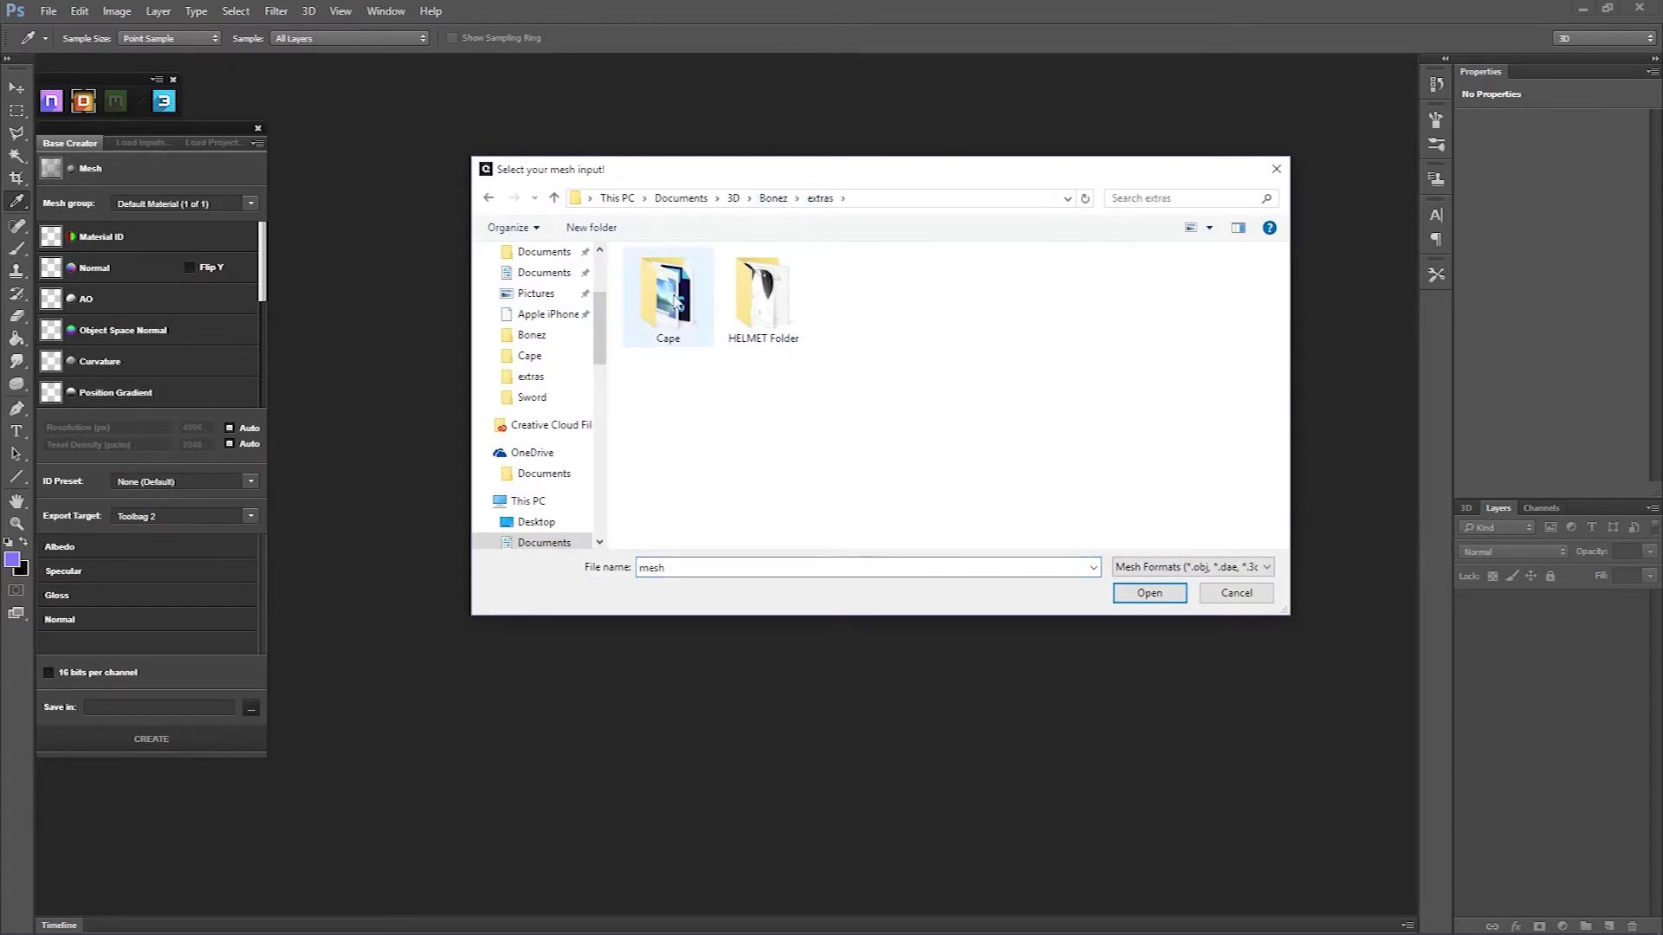
{"action": "double_click", "coordinate": [668, 299]}
{"action": "double_click", "coordinate": [858, 299]}
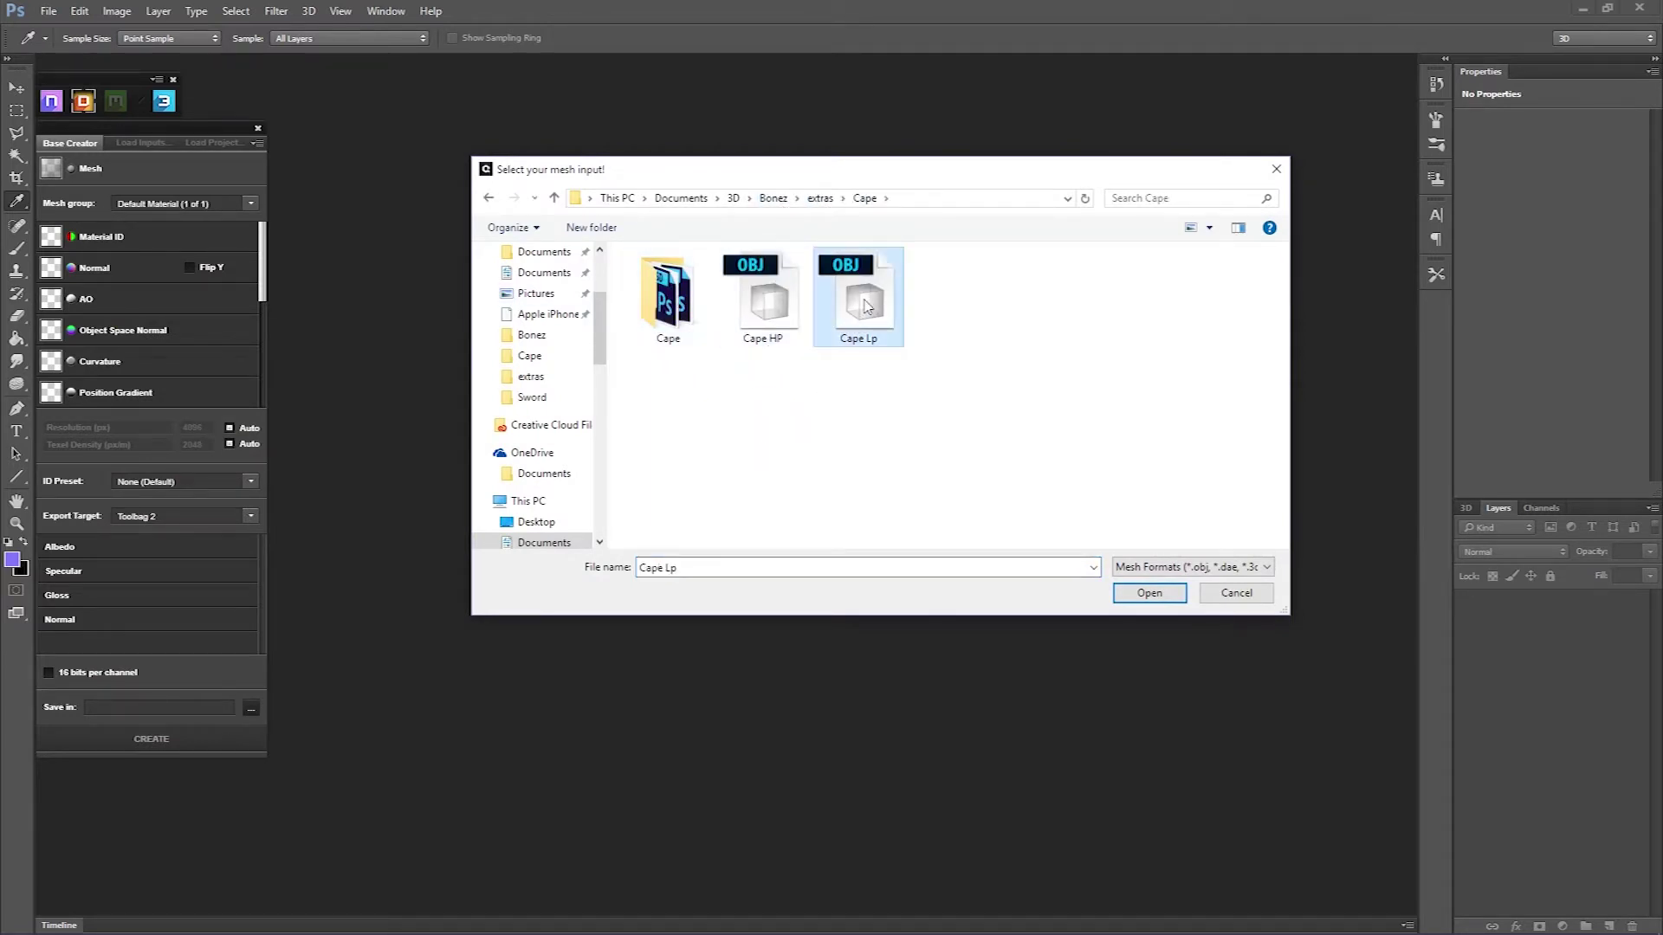
{"action": "left_click", "coordinate": [139, 242]}
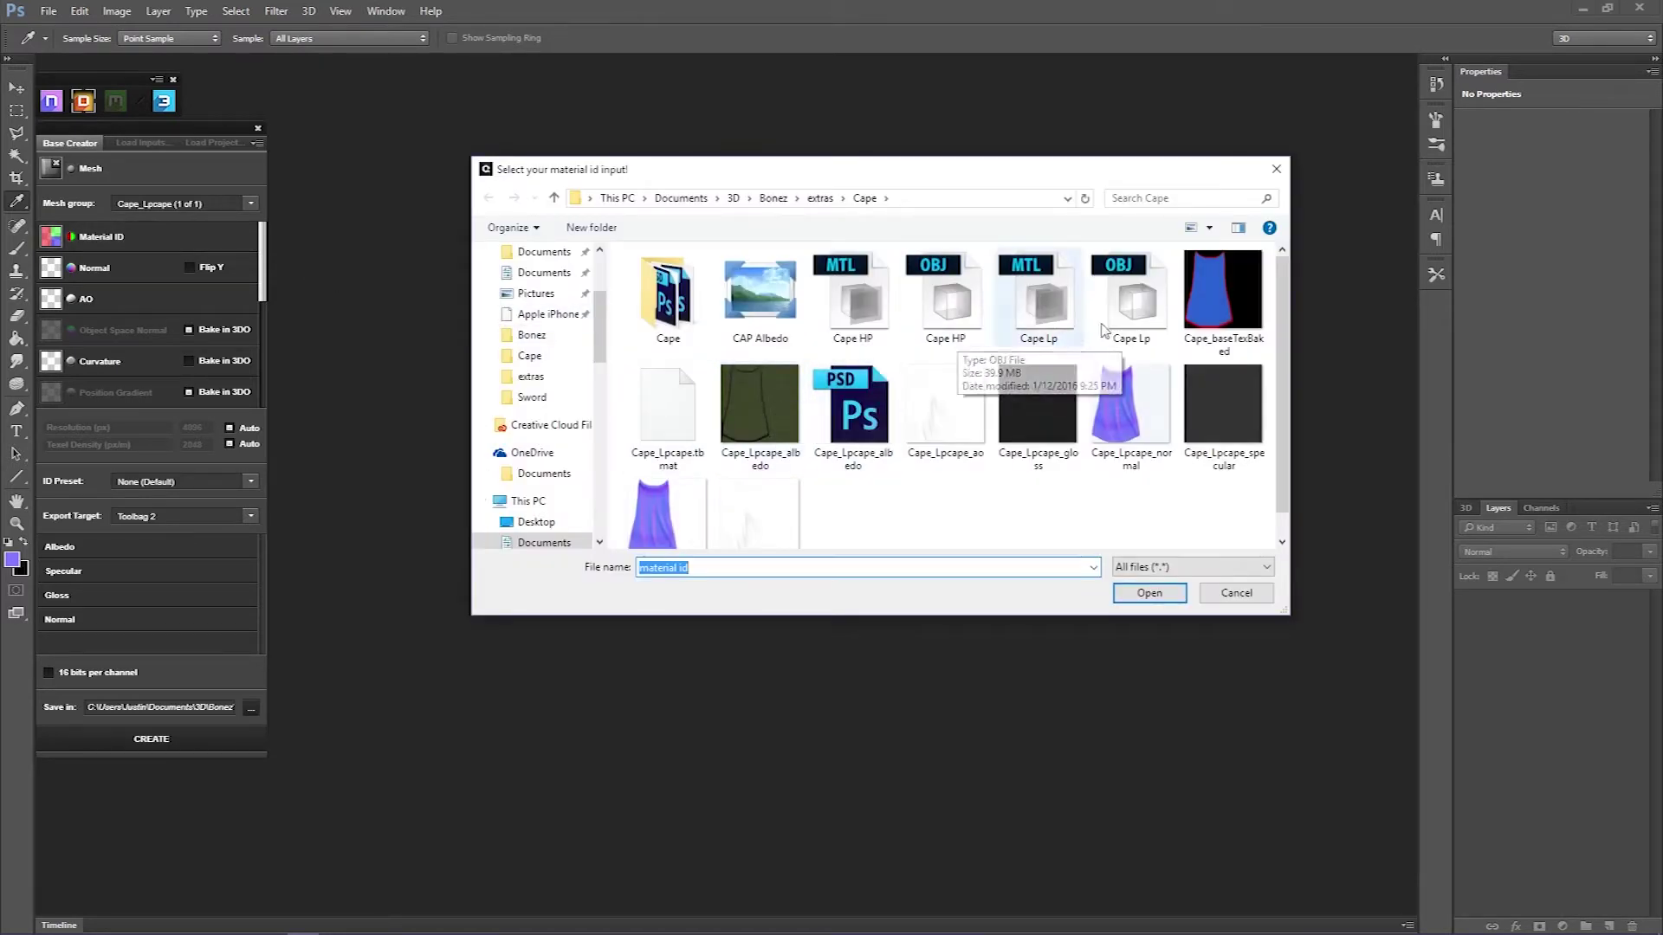
{"action": "double_click", "coordinate": [1229, 300]}
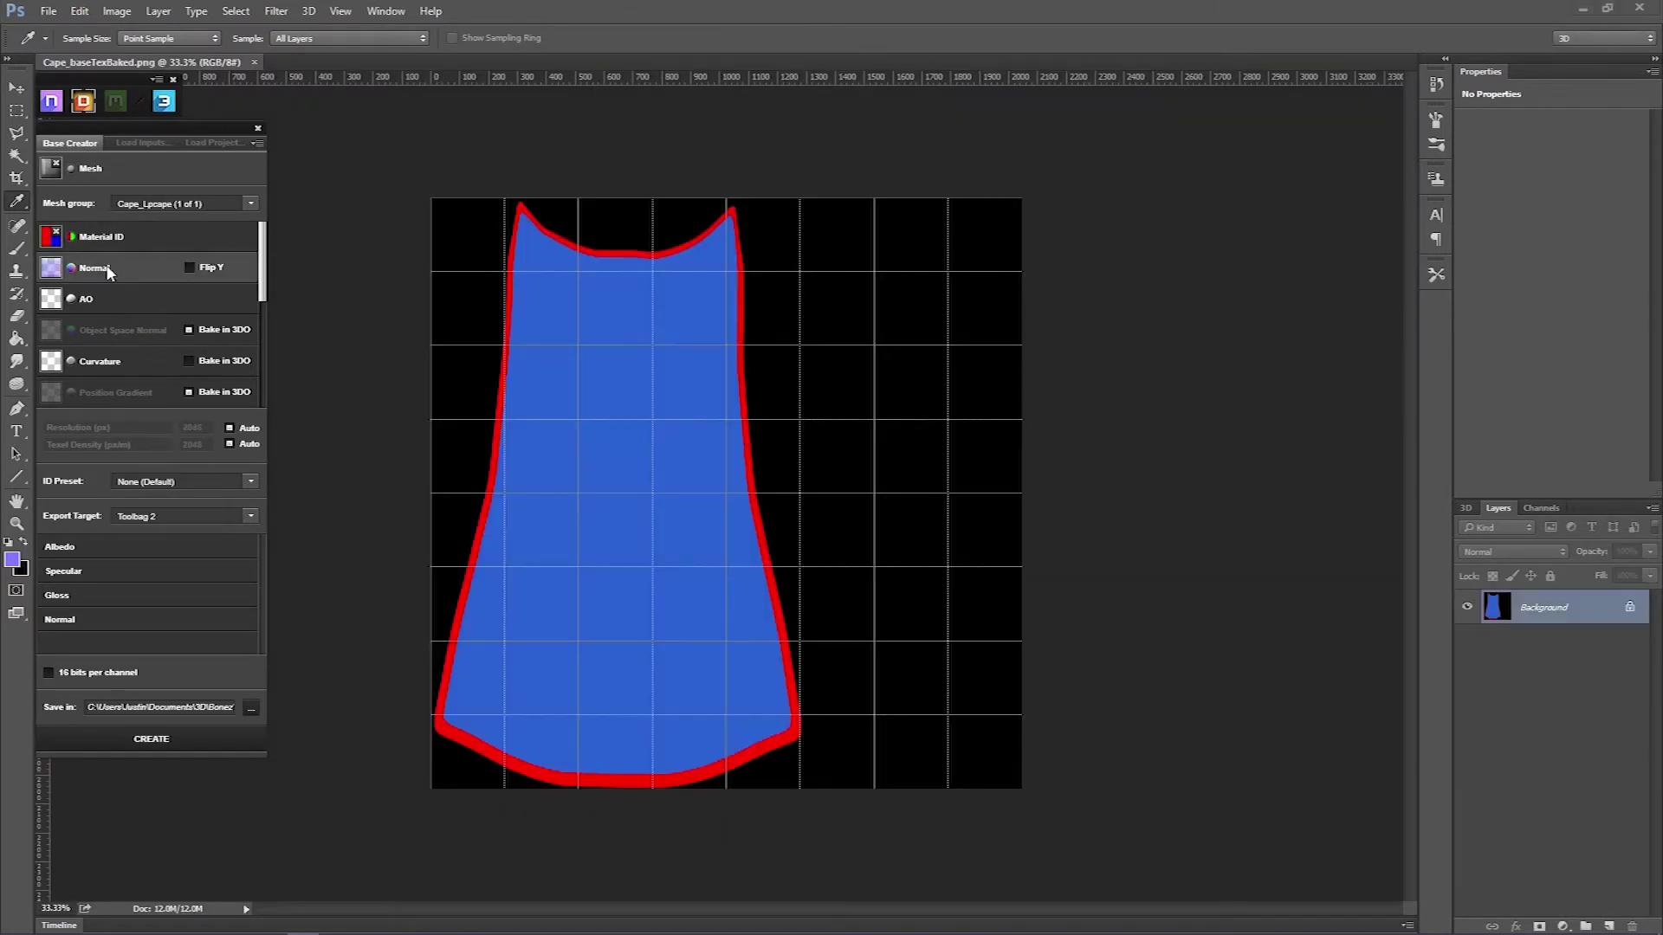
Load Cape_normals as the normal map and the cape occlusion map as AO
{"action": "left_click", "coordinate": [109, 270]}
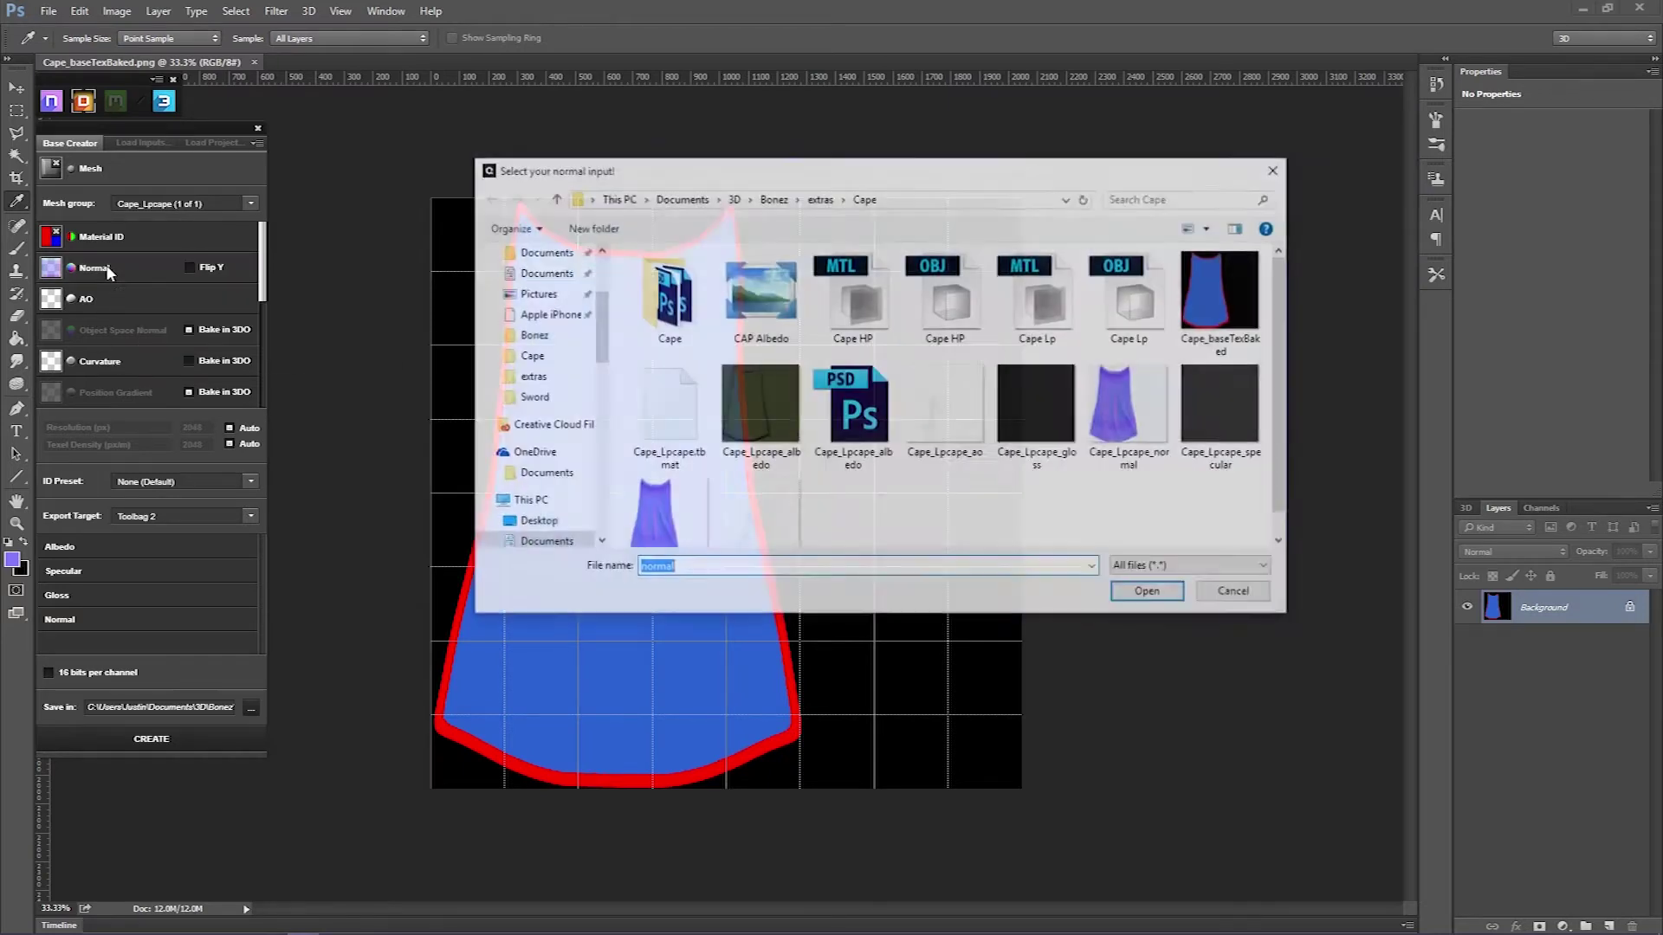
{"action": "double_click", "coordinate": [1116, 412]}
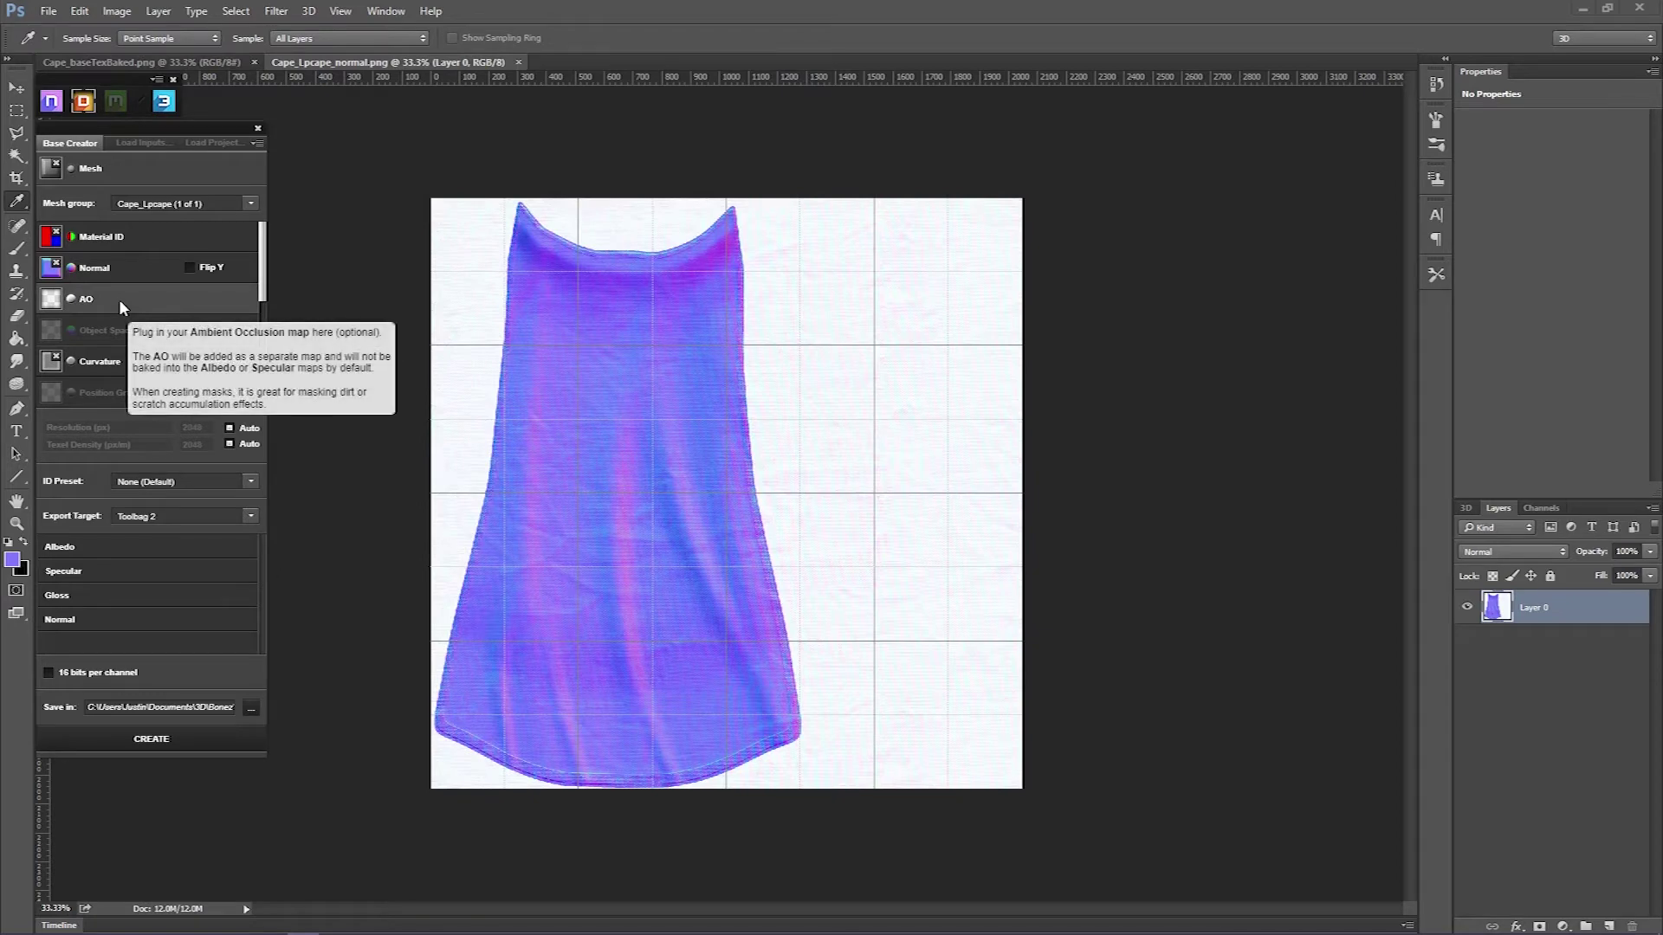
{"action": "left_click", "coordinate": [56, 265]}
{"action": "double_click", "coordinate": [652, 515]}
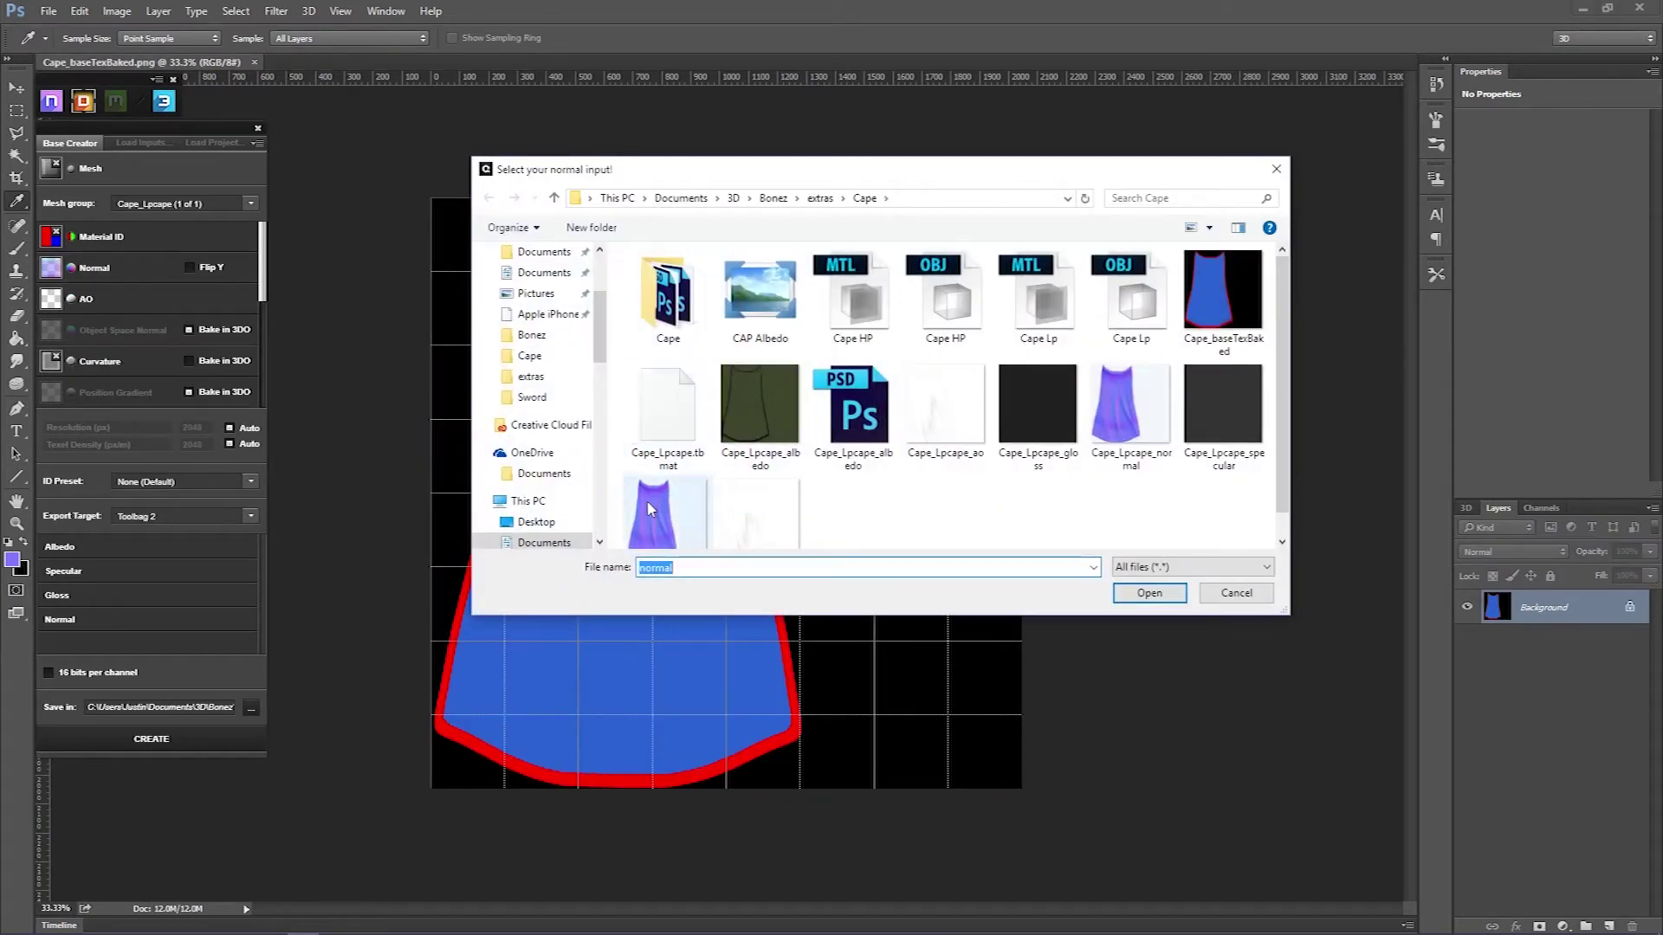
{"action": "left_click", "coordinate": [130, 300]}
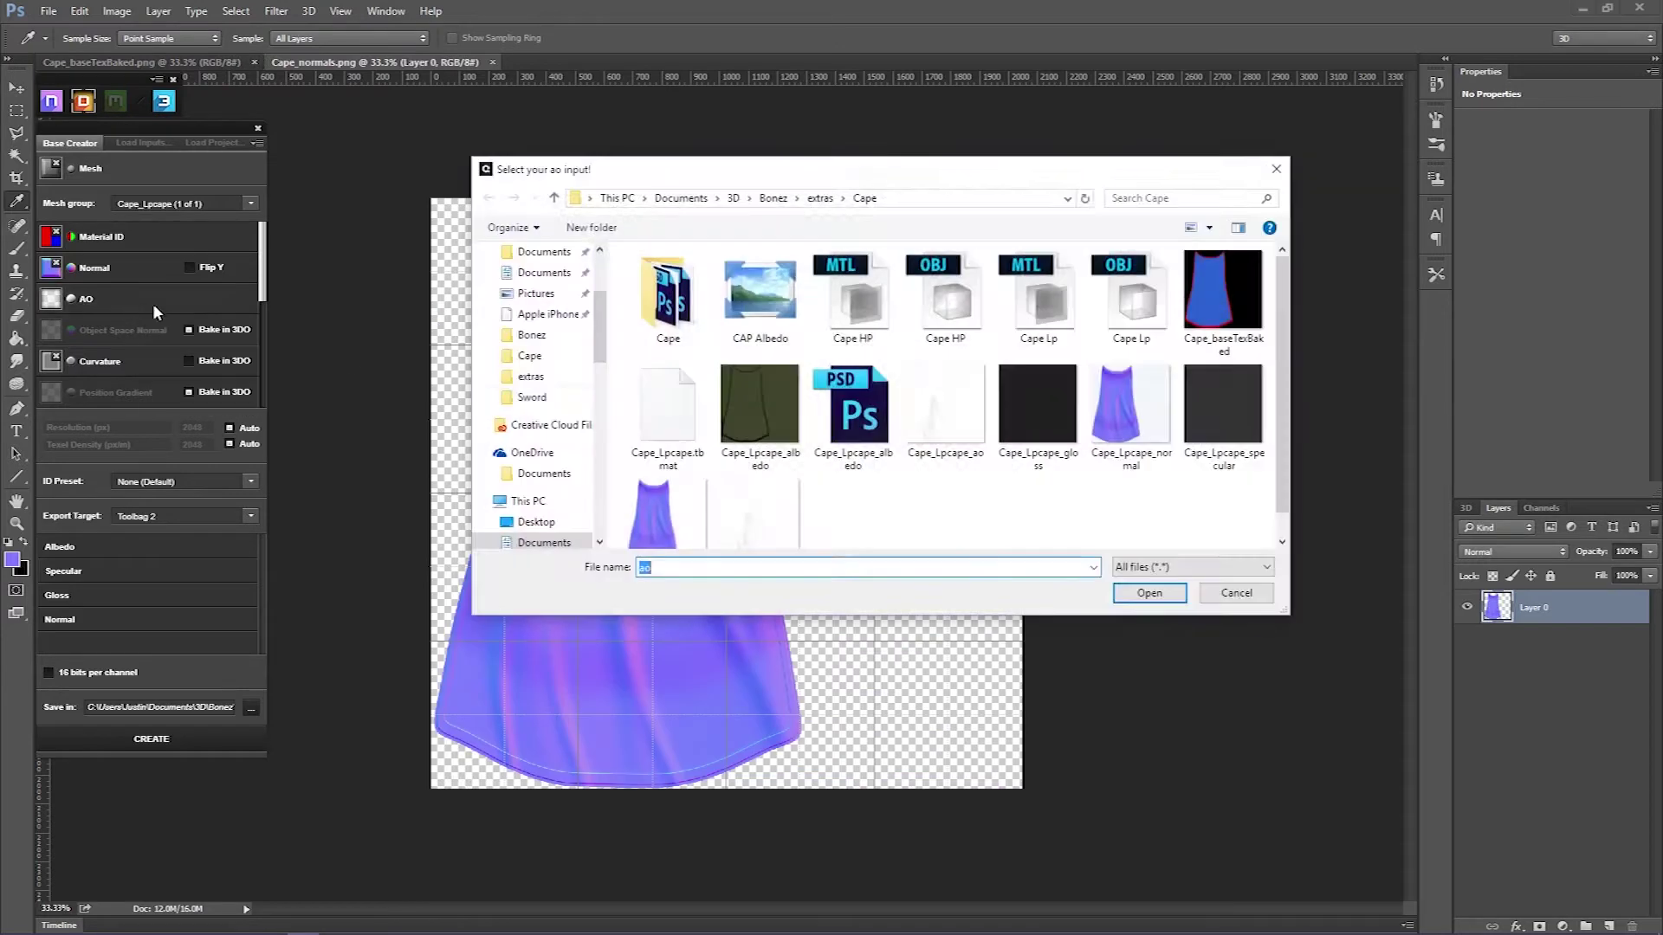
{"action": "scroll", "coordinate": [762, 485], "scroll_direction": "down", "scroll_amount": 1}
{"action": "double_click", "coordinate": [759, 492]}
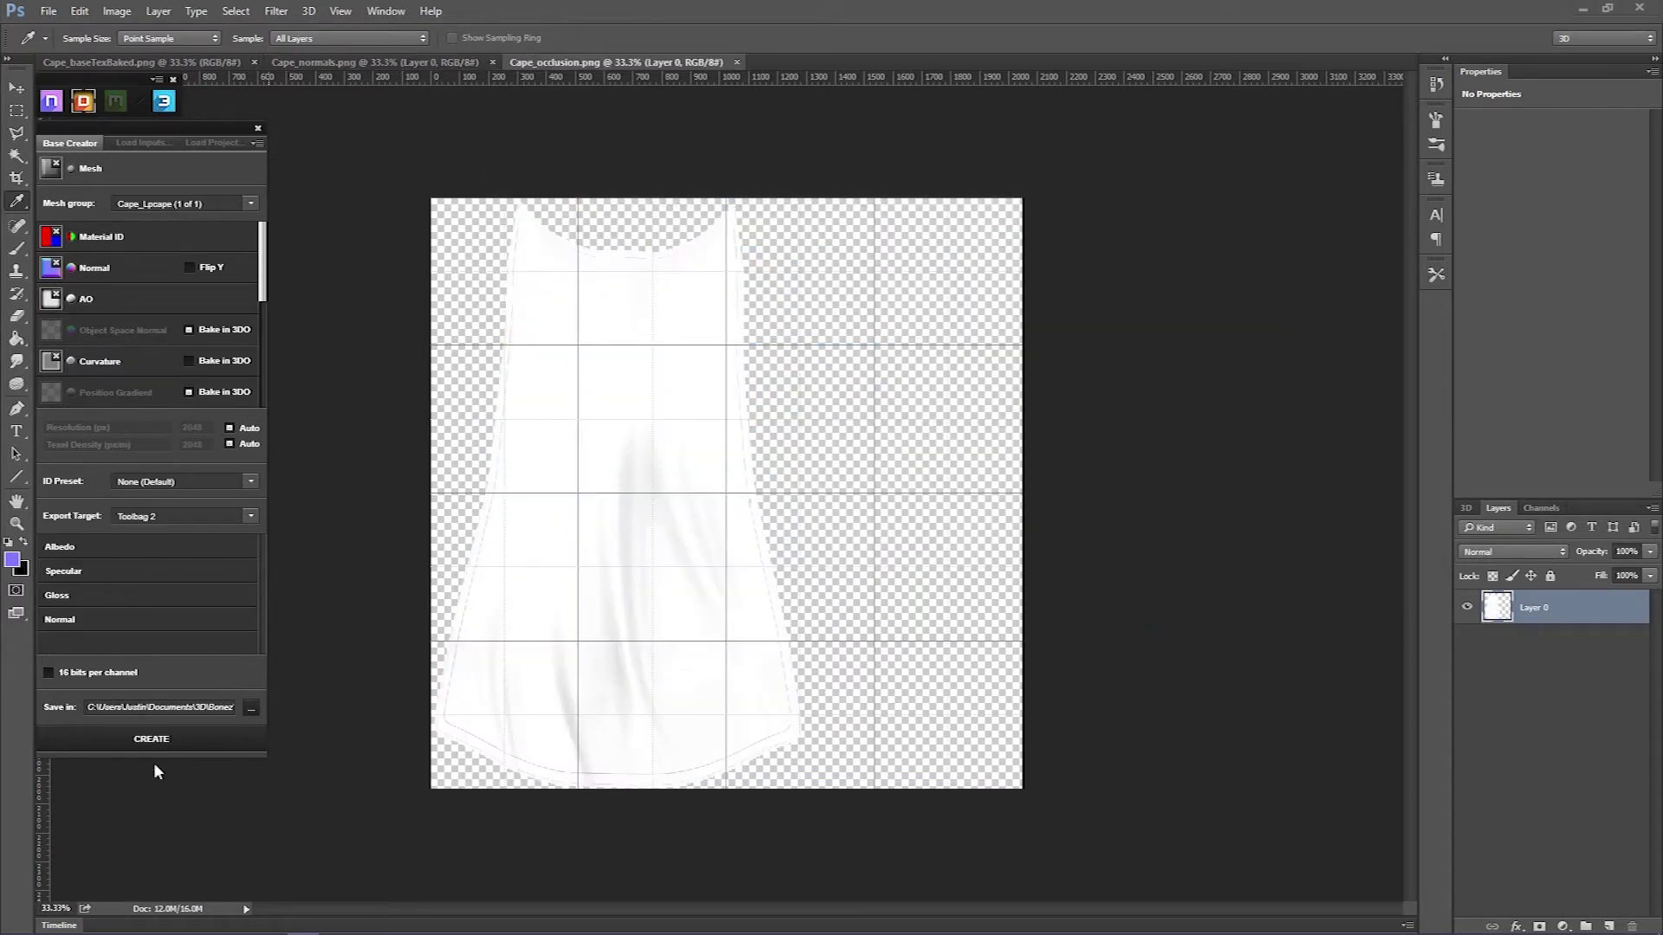
Keep Toolbag 2 as the export target and create the cape texture project
{"action": "left_click", "coordinate": [251, 518]}
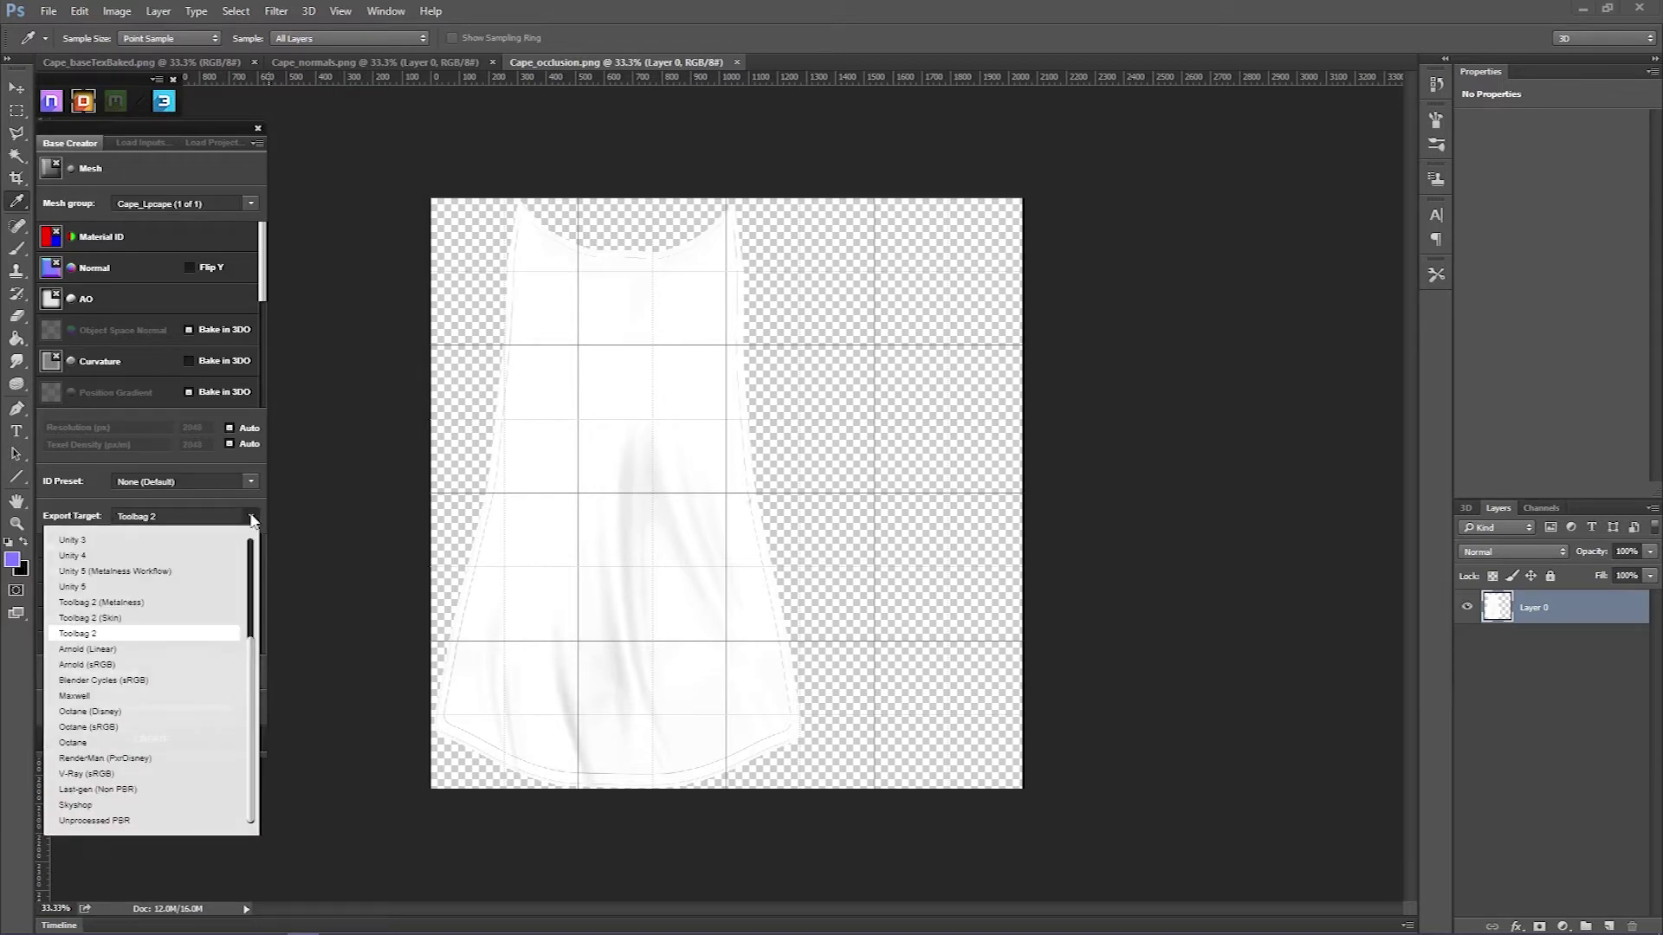
{"action": "left_click", "coordinate": [250, 517]}
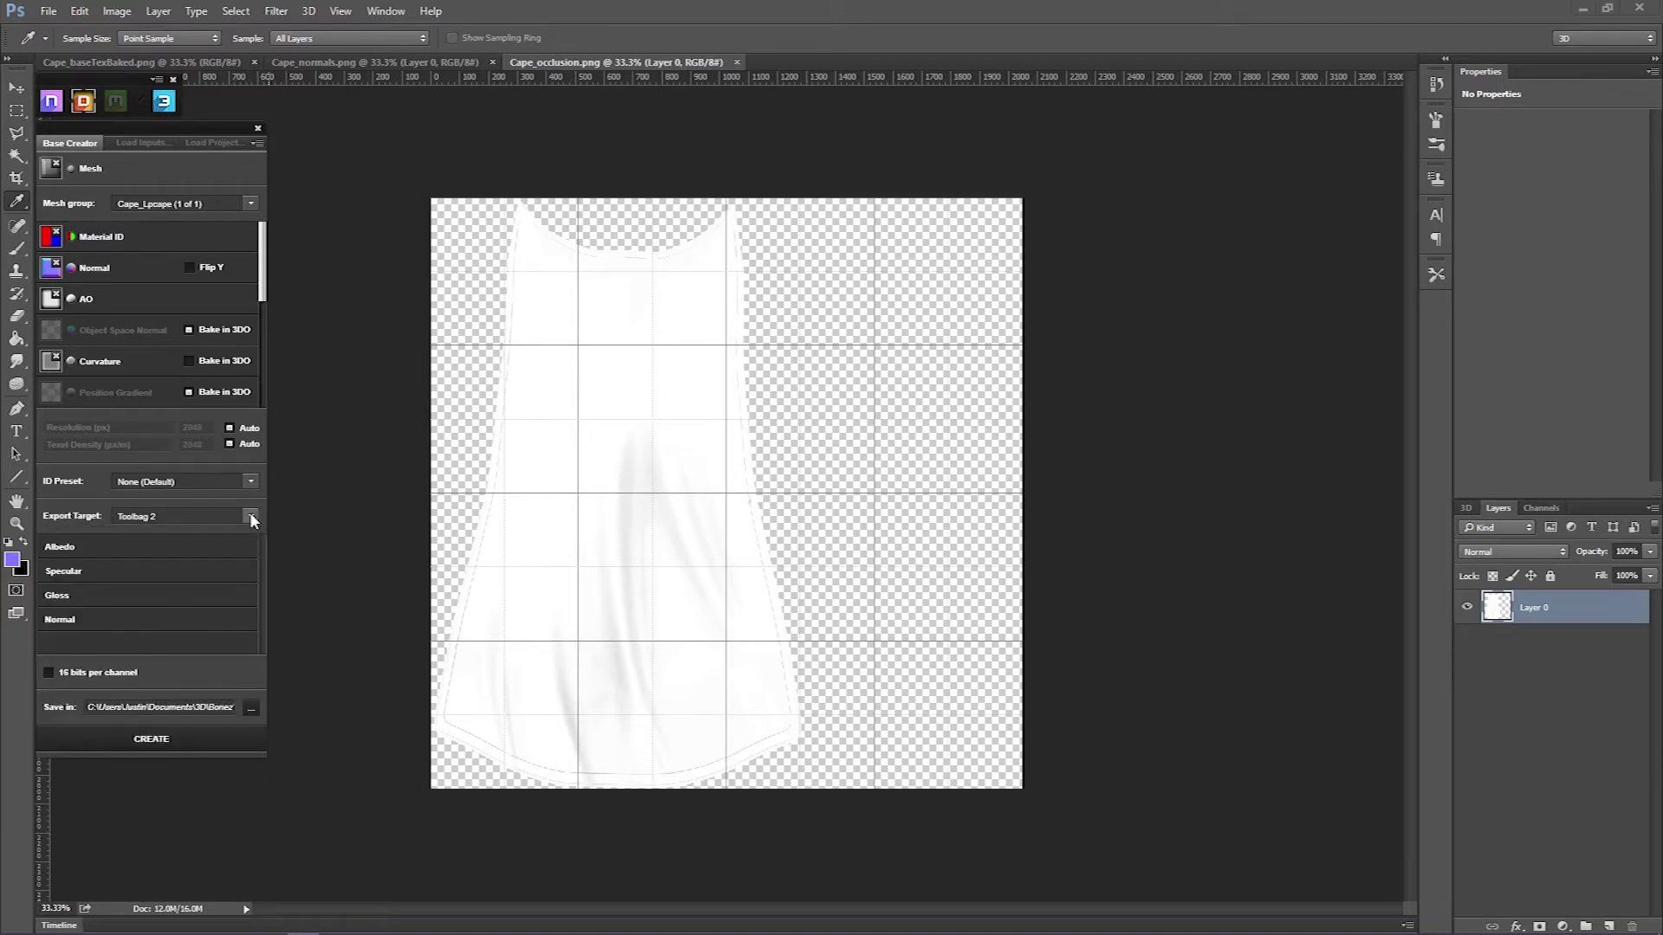
{"action": "left_click", "coordinate": [198, 747]}
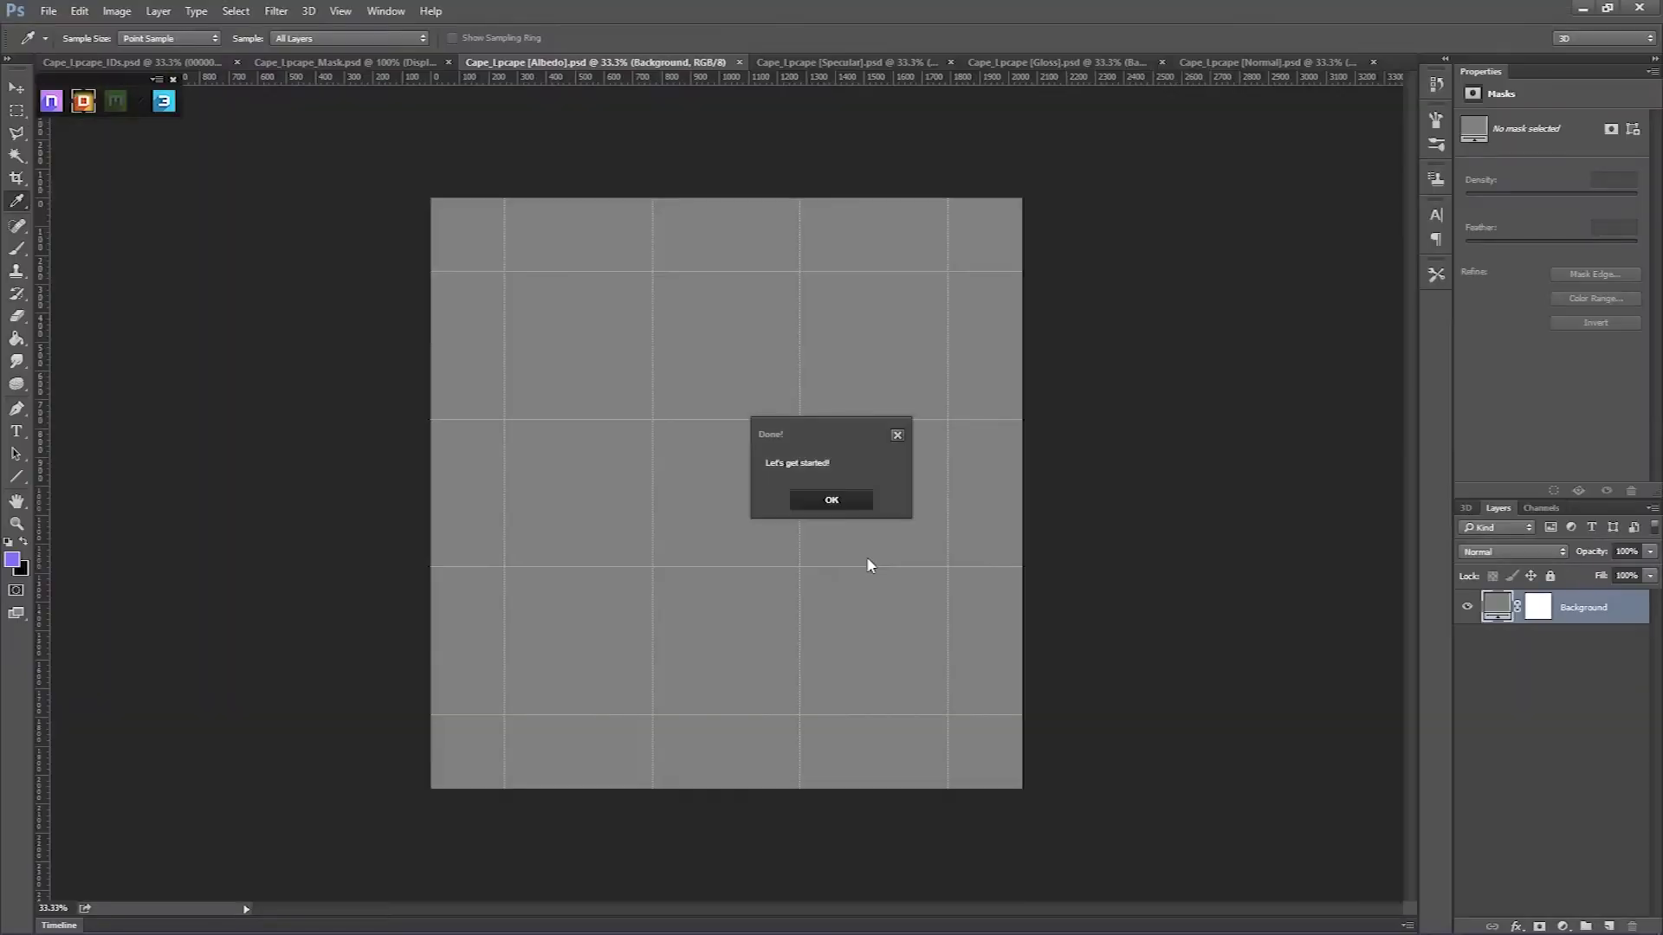
Dismiss the Done notice and bring up the Albedo, Gloss, Normal and Specular material panel
{"action": "left_click", "coordinate": [827, 506]}
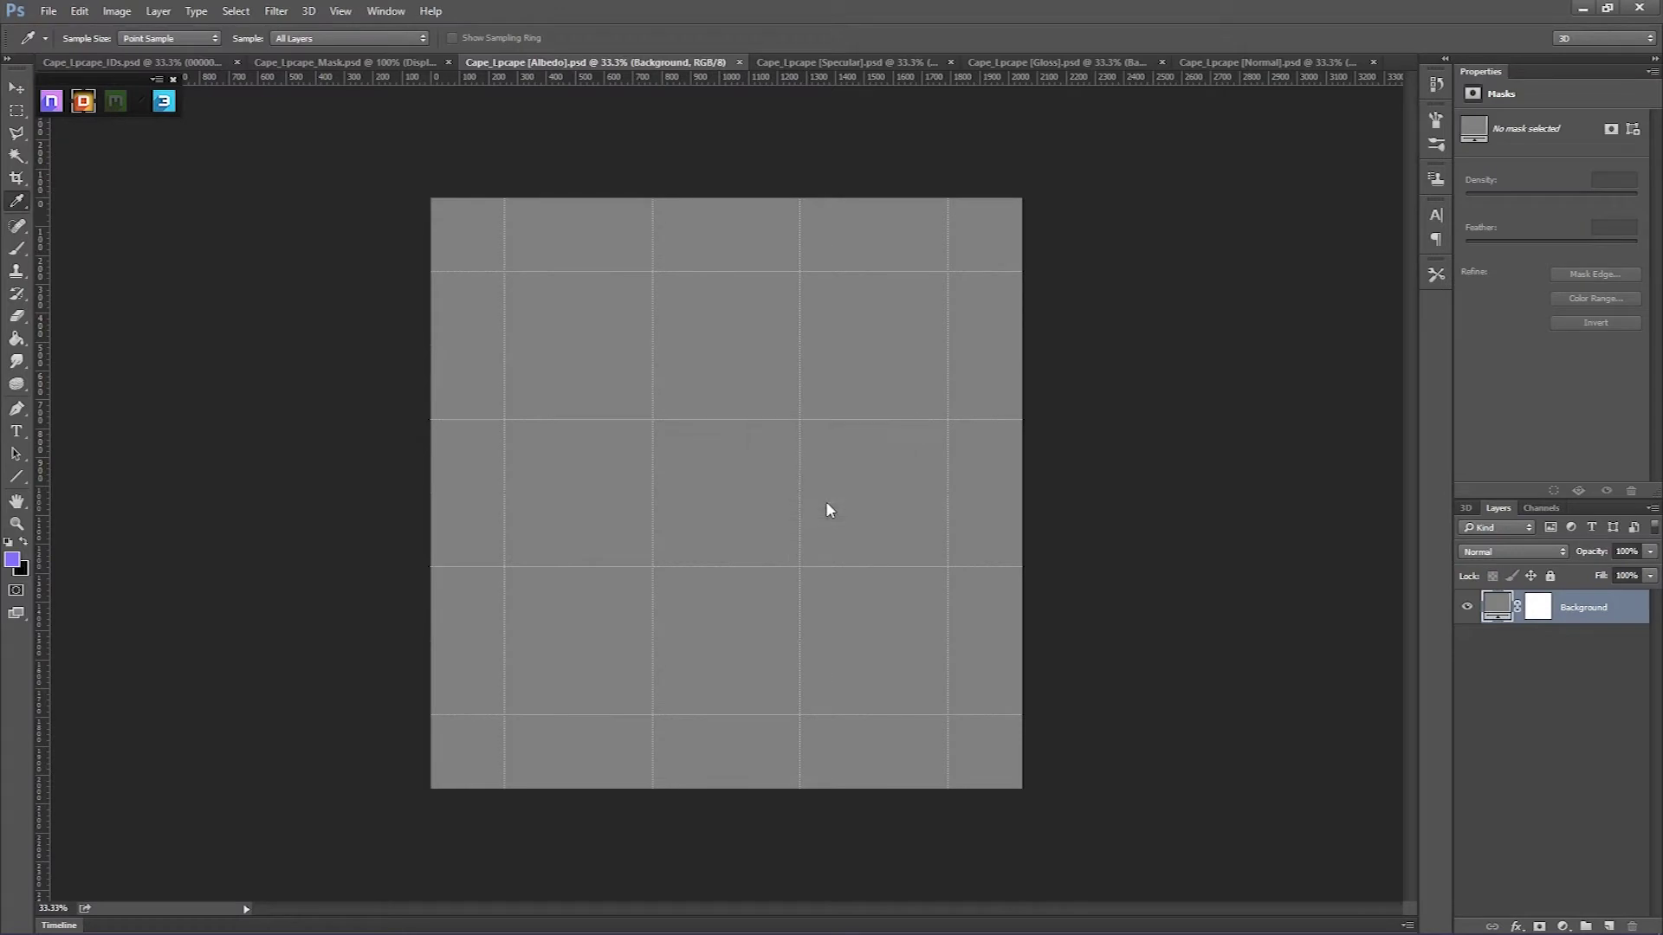
{"action": "left_click", "coordinate": [163, 102]}
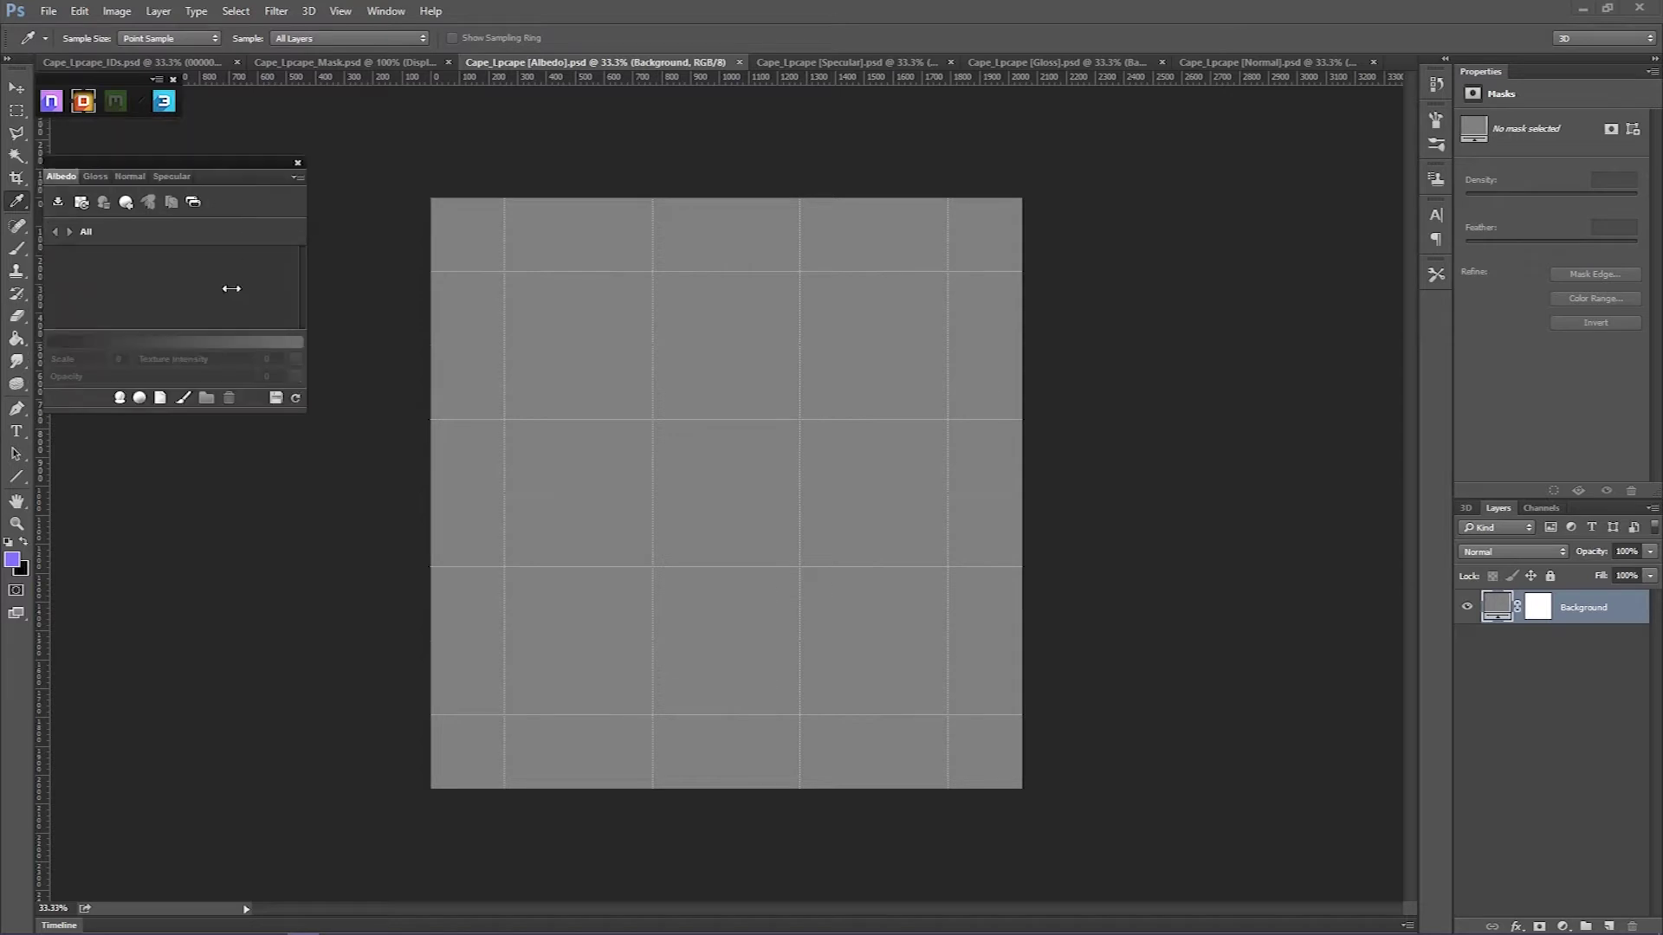
Open DDO's 3D preview of the cape, reposition it, and rotate and zoom the plain white cape
{"action": "left_click_drag", "start_coordinate": [176, 167], "coordinate": [209, 204]}
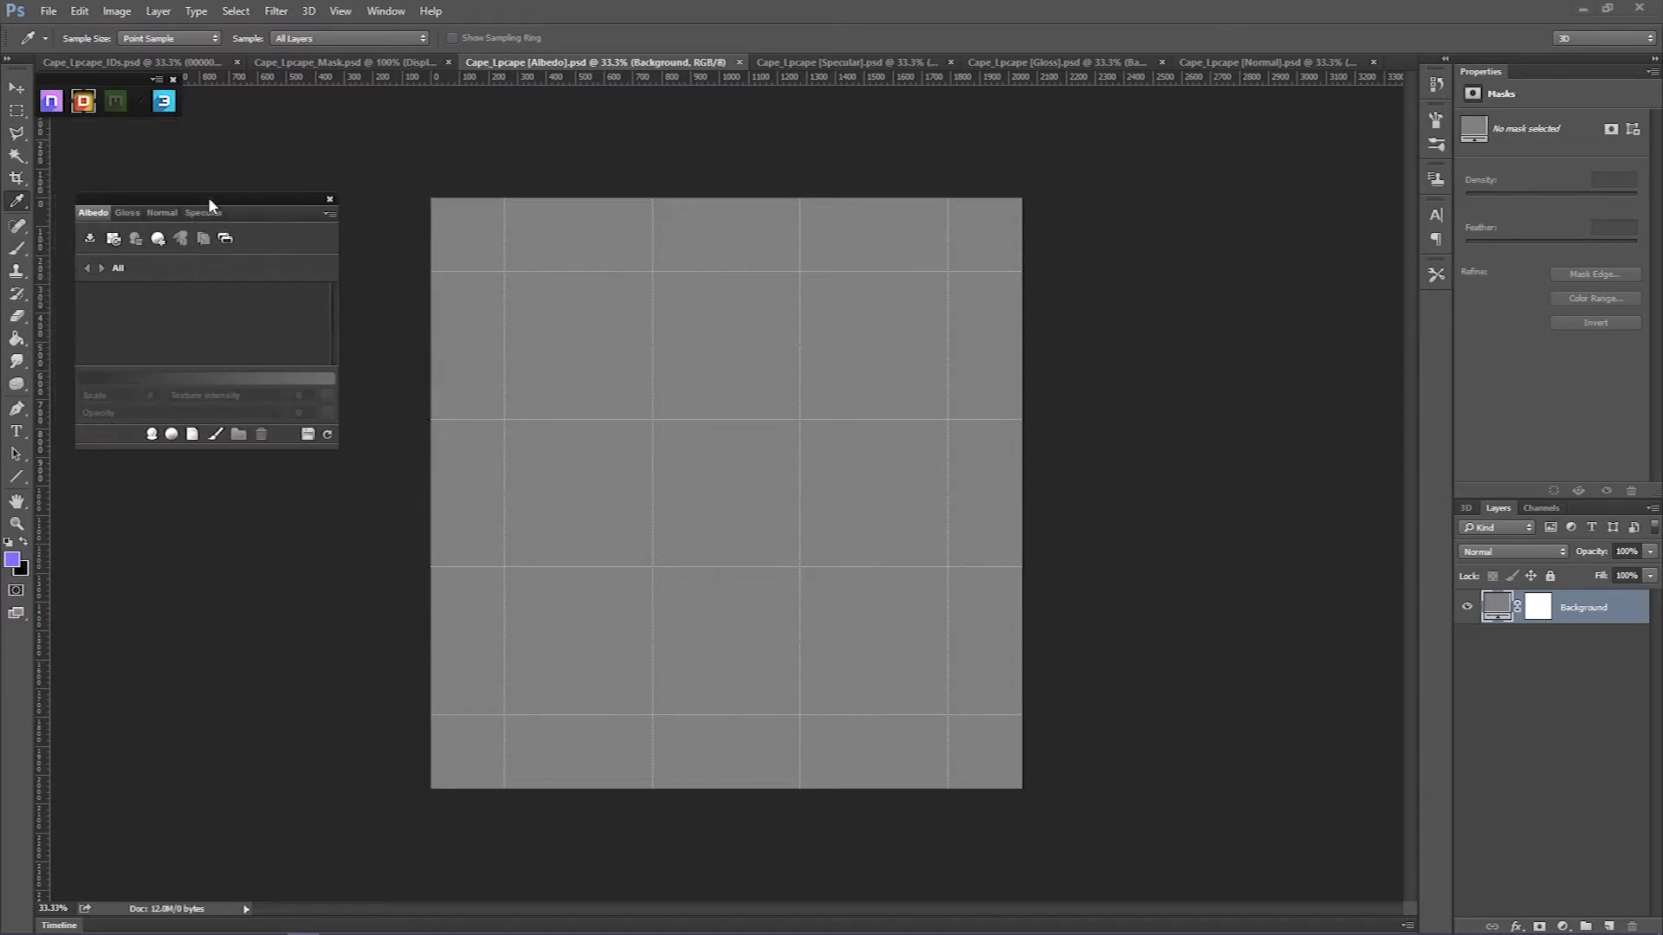
{"action": "left_click", "coordinate": [164, 101]}
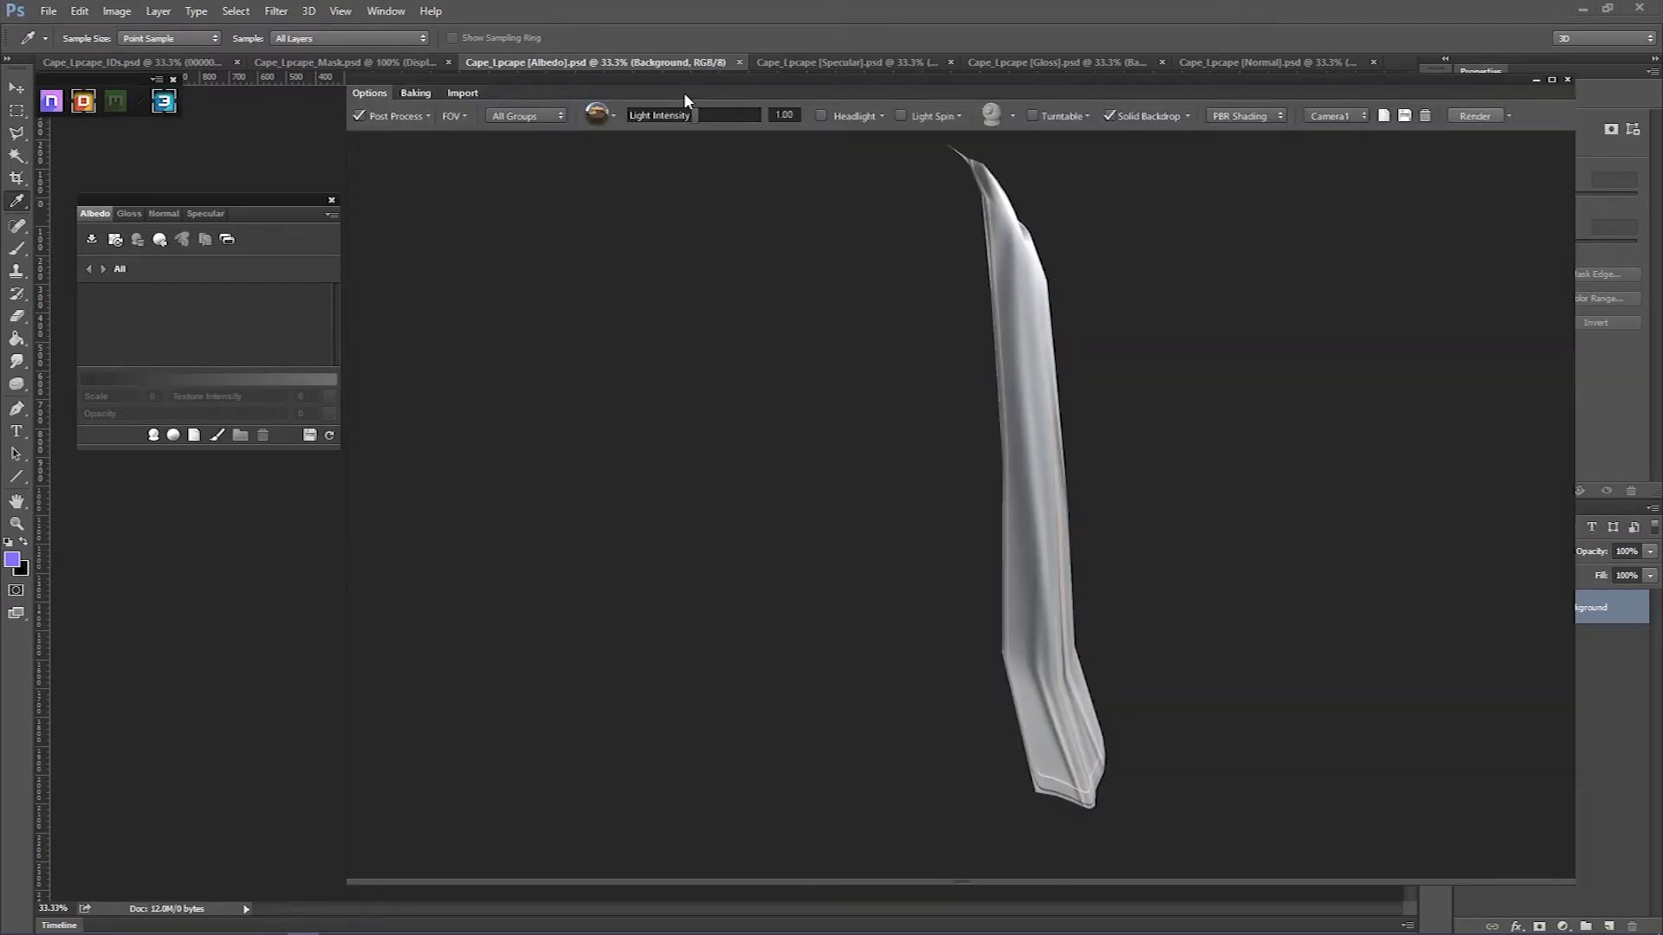
{"action": "left_click_drag", "start_coordinate": [683, 92], "coordinate": [760, 71]}
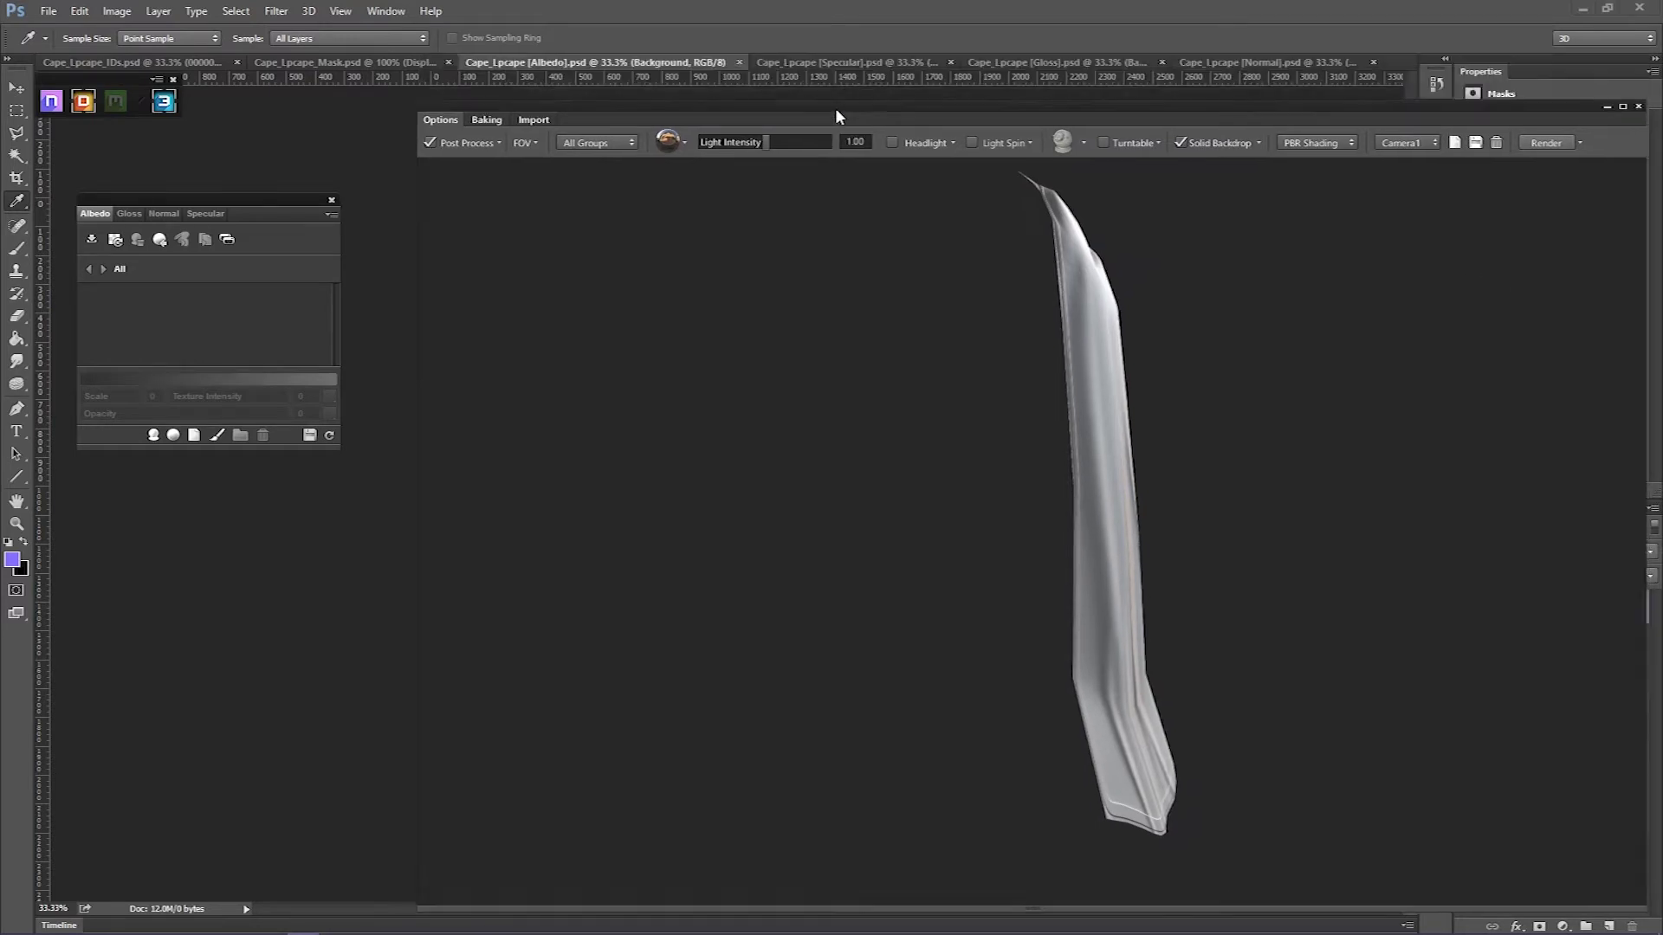
{"action": "left_click_drag", "start_coordinate": [1020, 383], "coordinate": [1057, 379]}
{"action": "scroll", "coordinate": [953, 377], "scroll_direction": "up", "scroll_amount": 5}
{"action": "scroll", "coordinate": [877, 370], "scroll_direction": "down", "scroll_amount": 5}
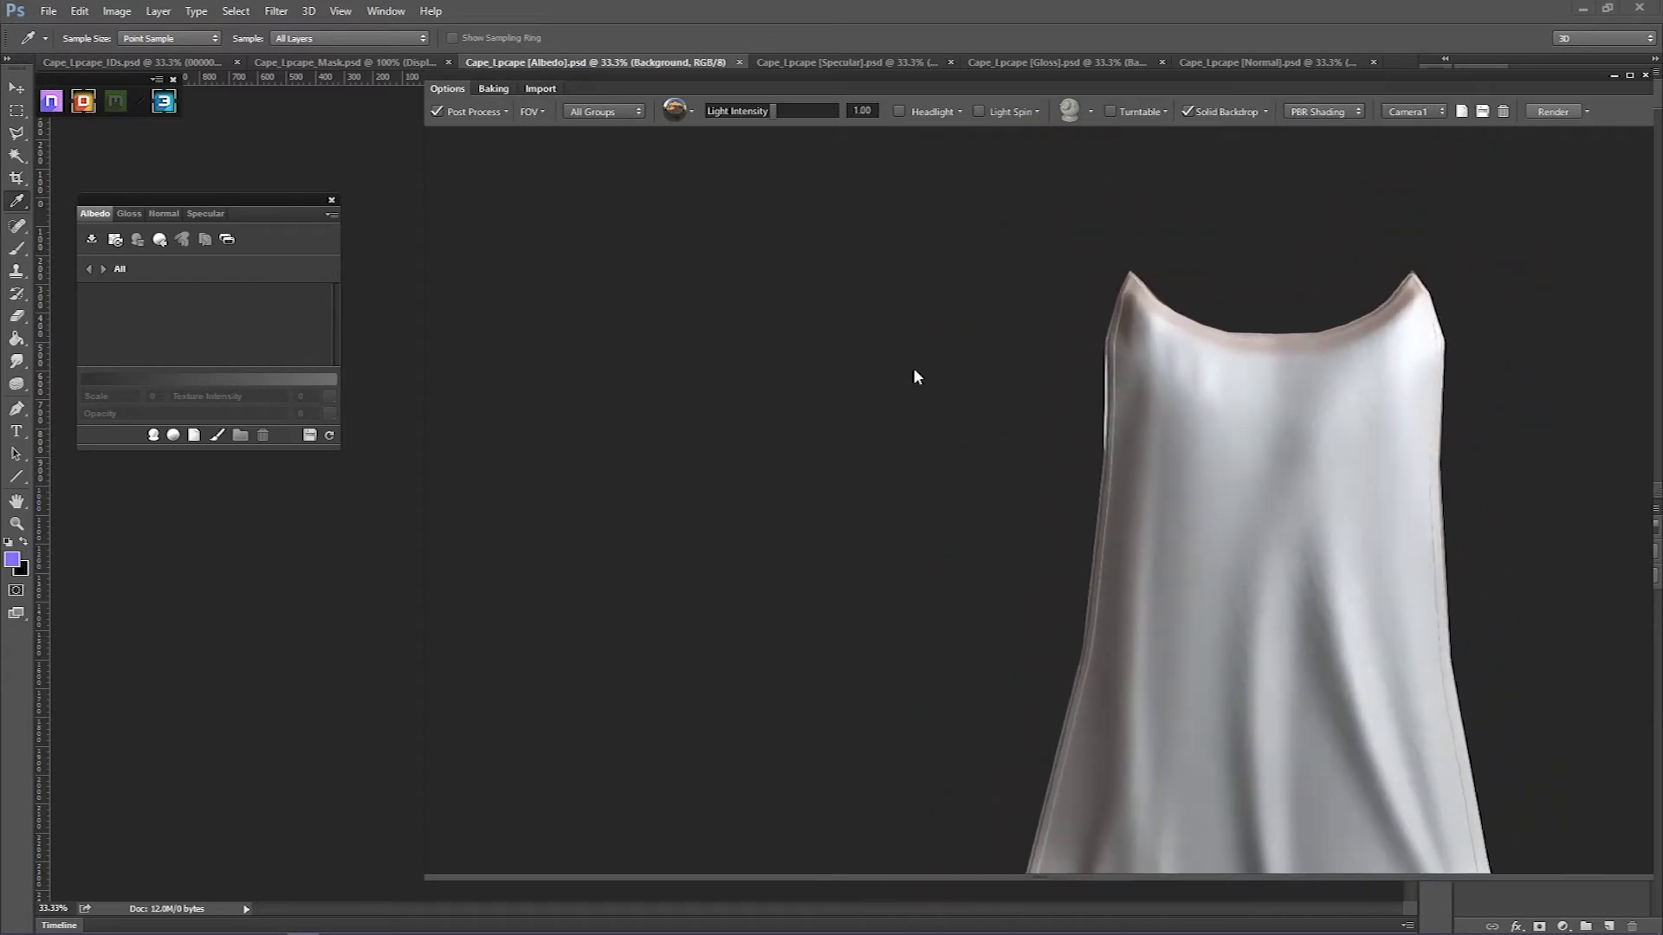
{"action": "scroll", "coordinate": [917, 347], "scroll_direction": "up", "scroll_amount": 2}
{"action": "scroll", "coordinate": [993, 387], "scroll_direction": "down", "scroll_amount": 3}
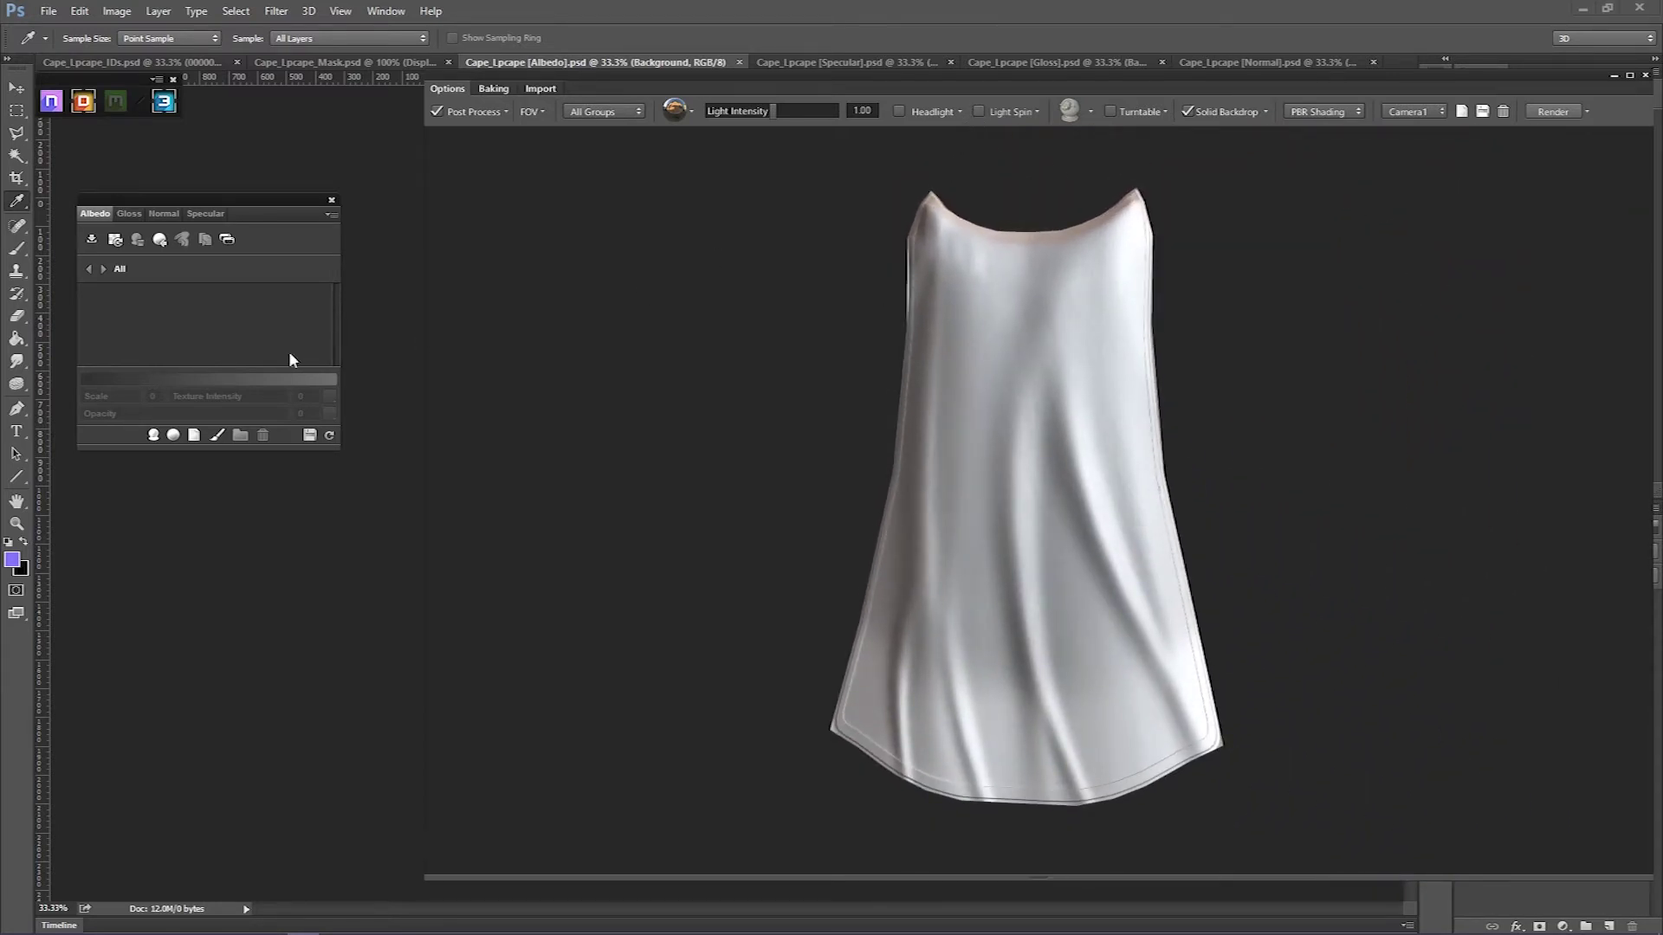
Pick Cotton (Yellow) from the Fabric materials in the library and create it on the cape
{"action": "left_click", "coordinate": [153, 435]}
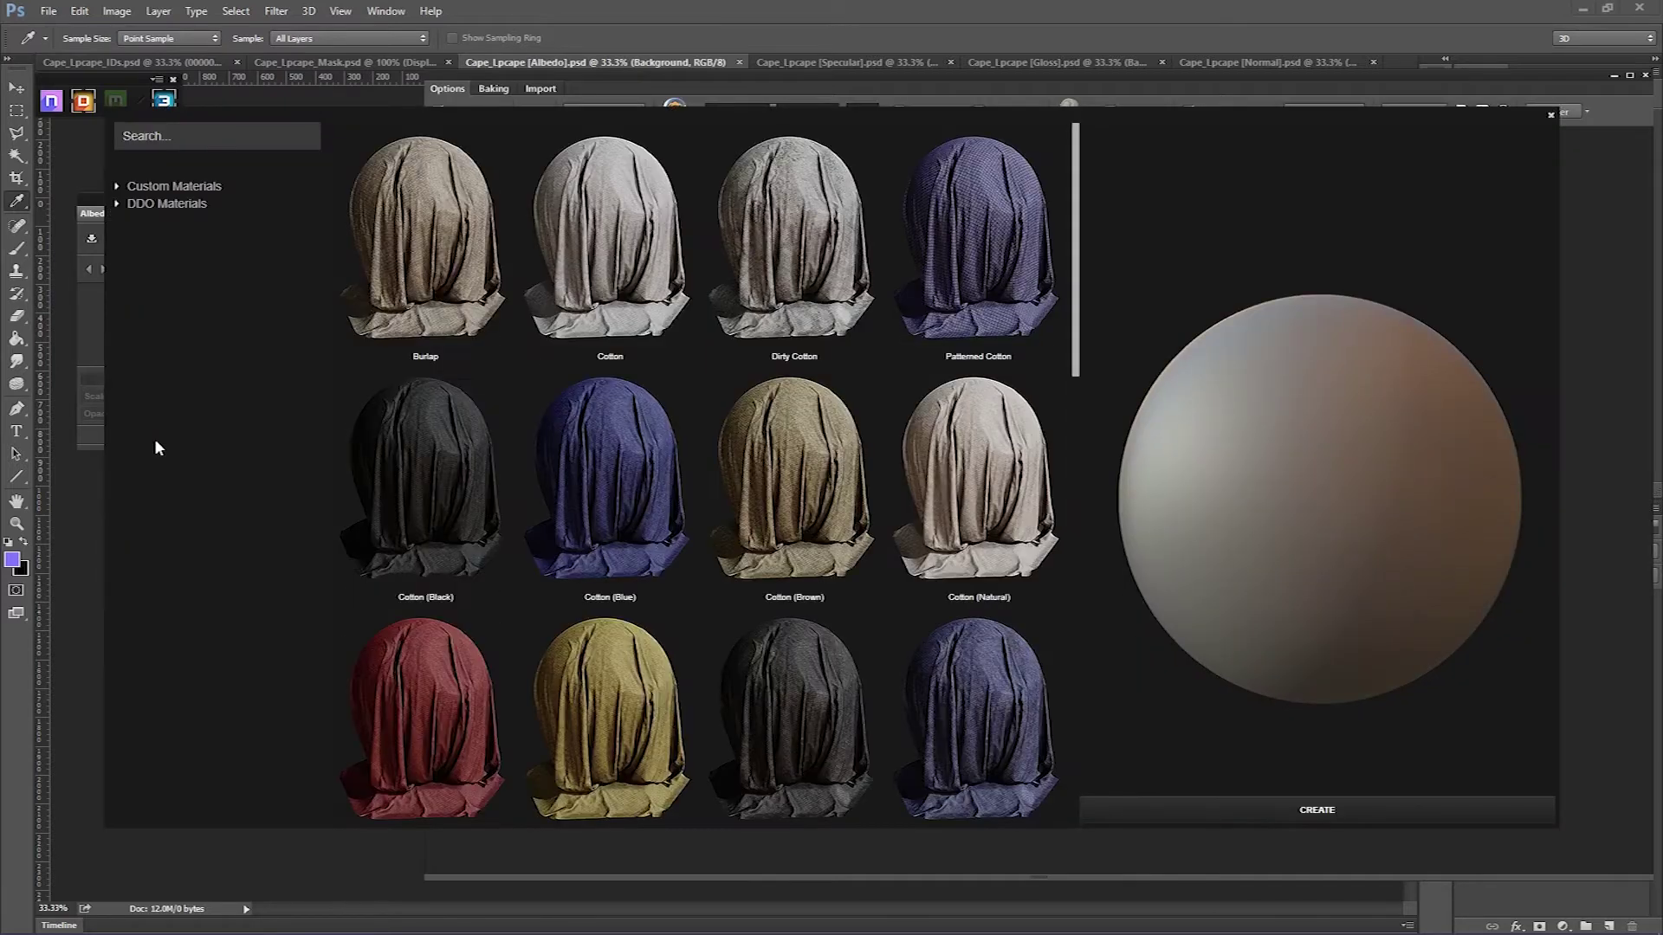
{"action": "scroll", "coordinate": [681, 421], "scroll_direction": "down", "scroll_amount": 4}
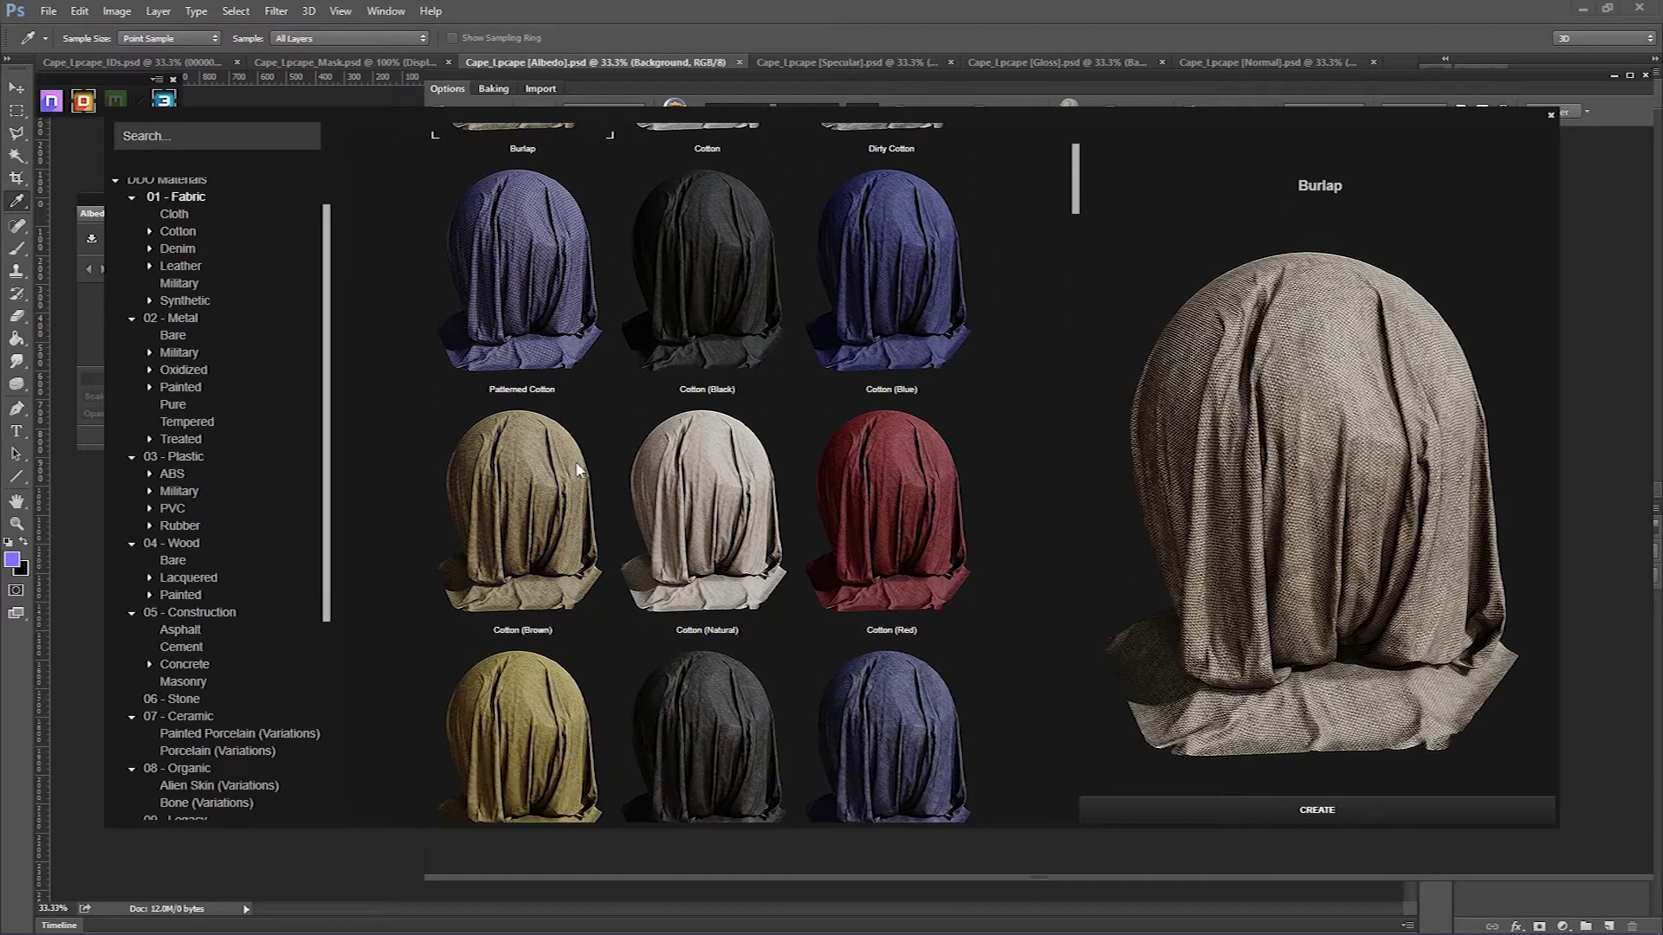
{"action": "left_click", "coordinate": [539, 510]}
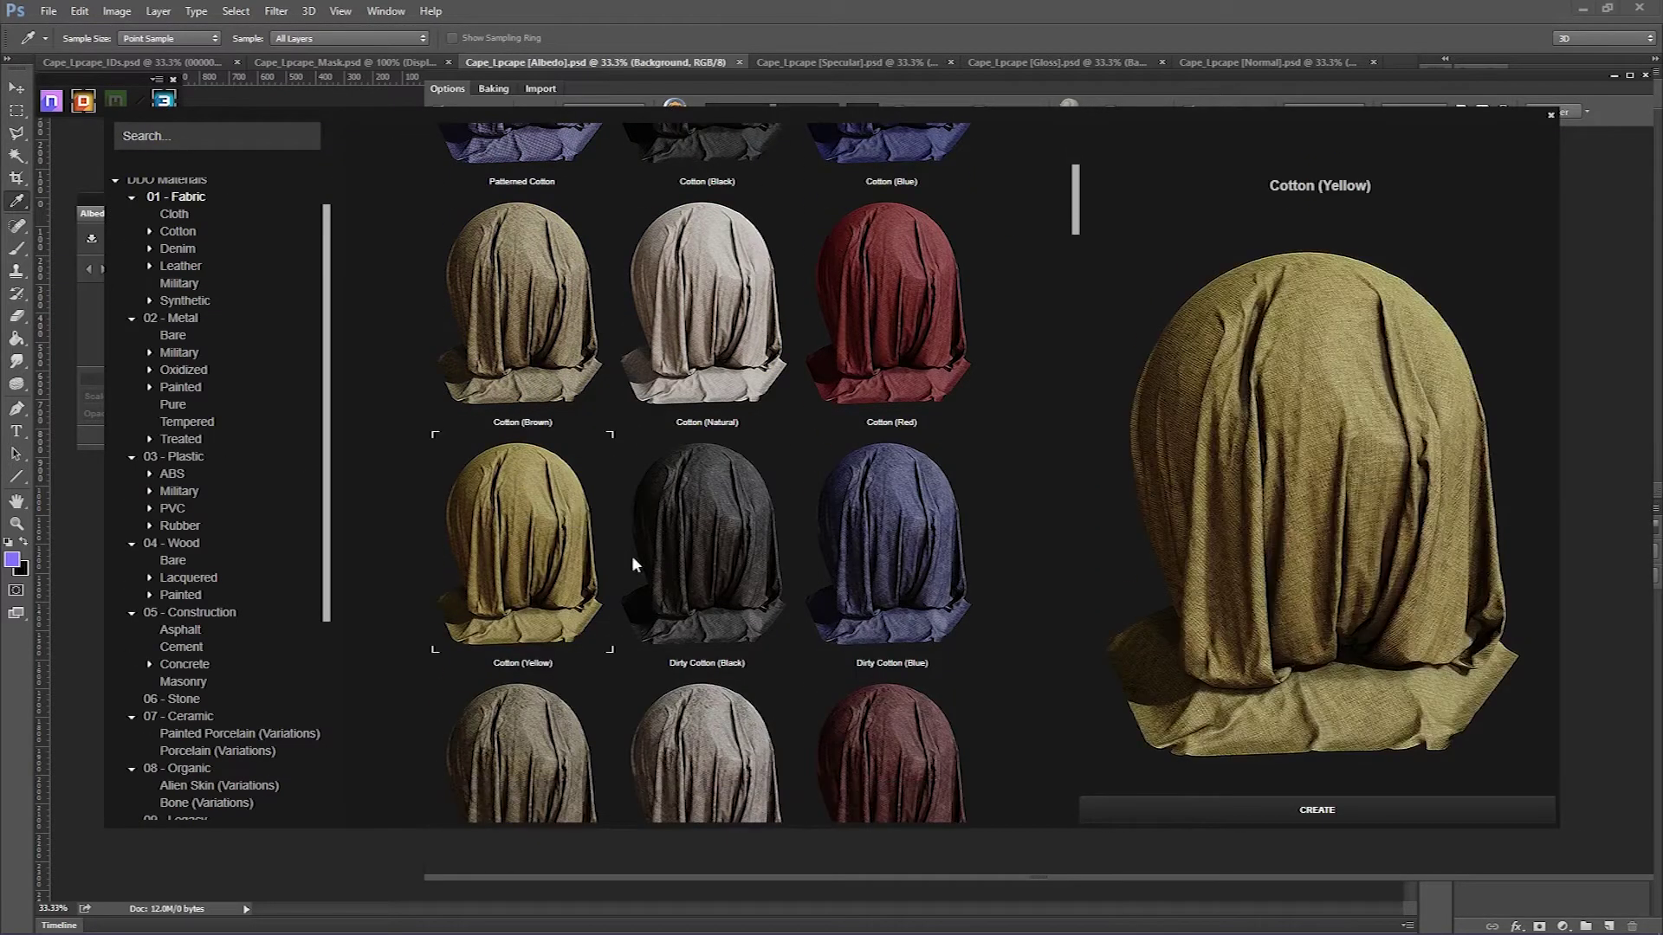
{"action": "left_click", "coordinate": [1224, 819]}
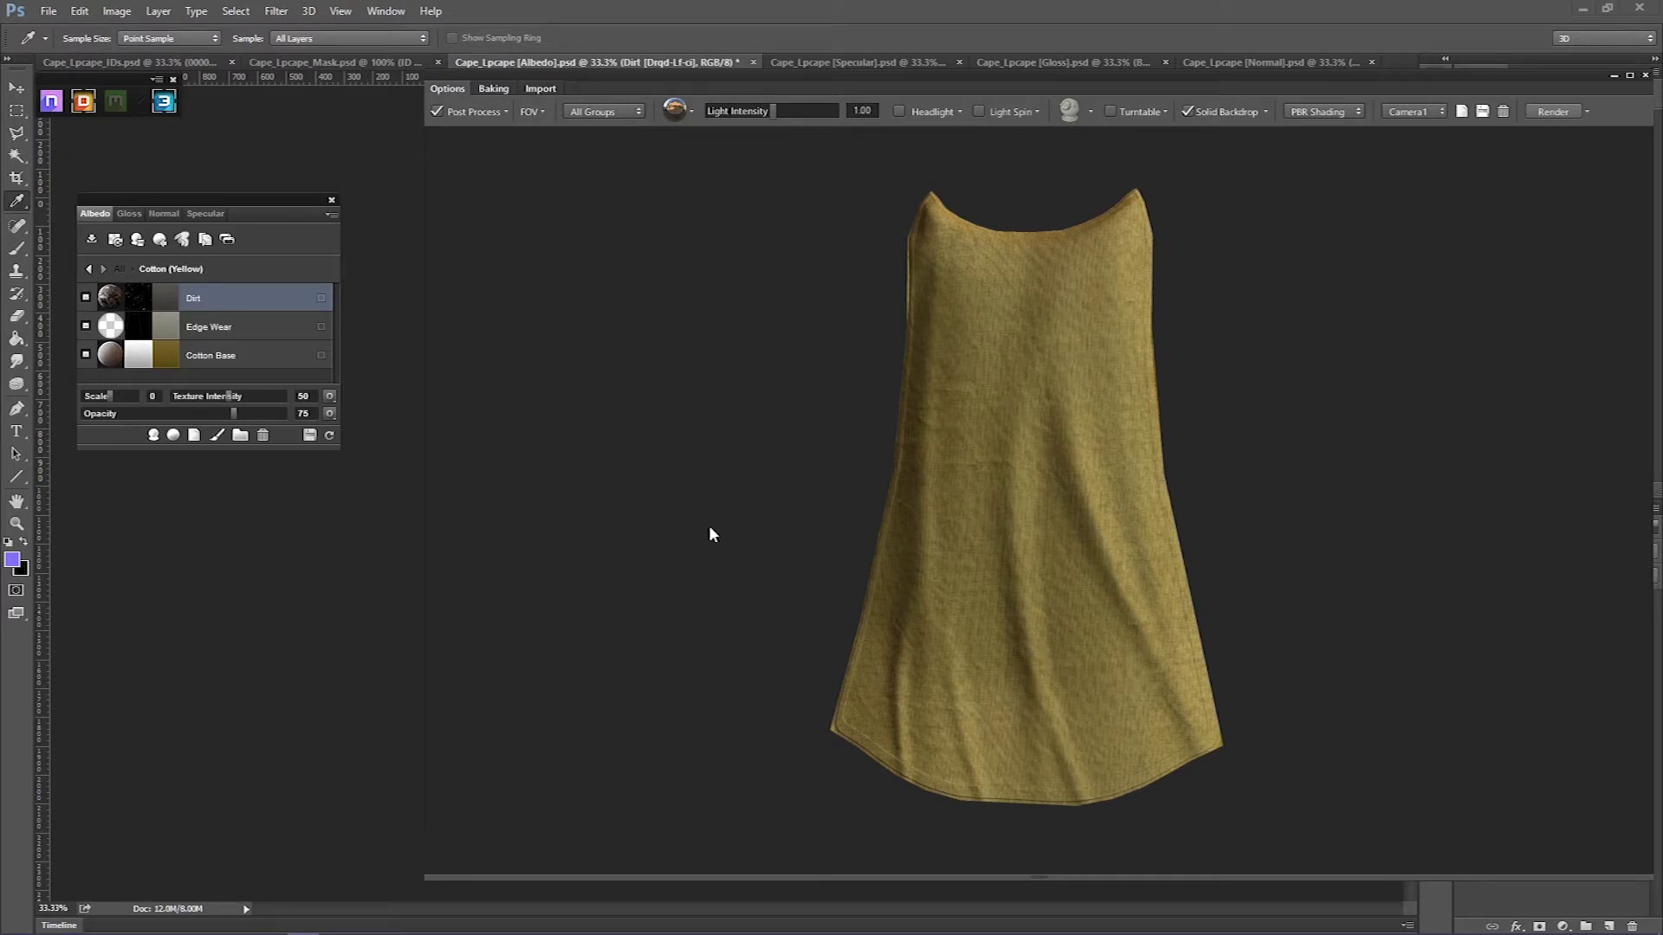
Adjust the Cotton Base swatch over several picker passes until it lands on green #425023
{"action": "double_click", "coordinate": [178, 353]}
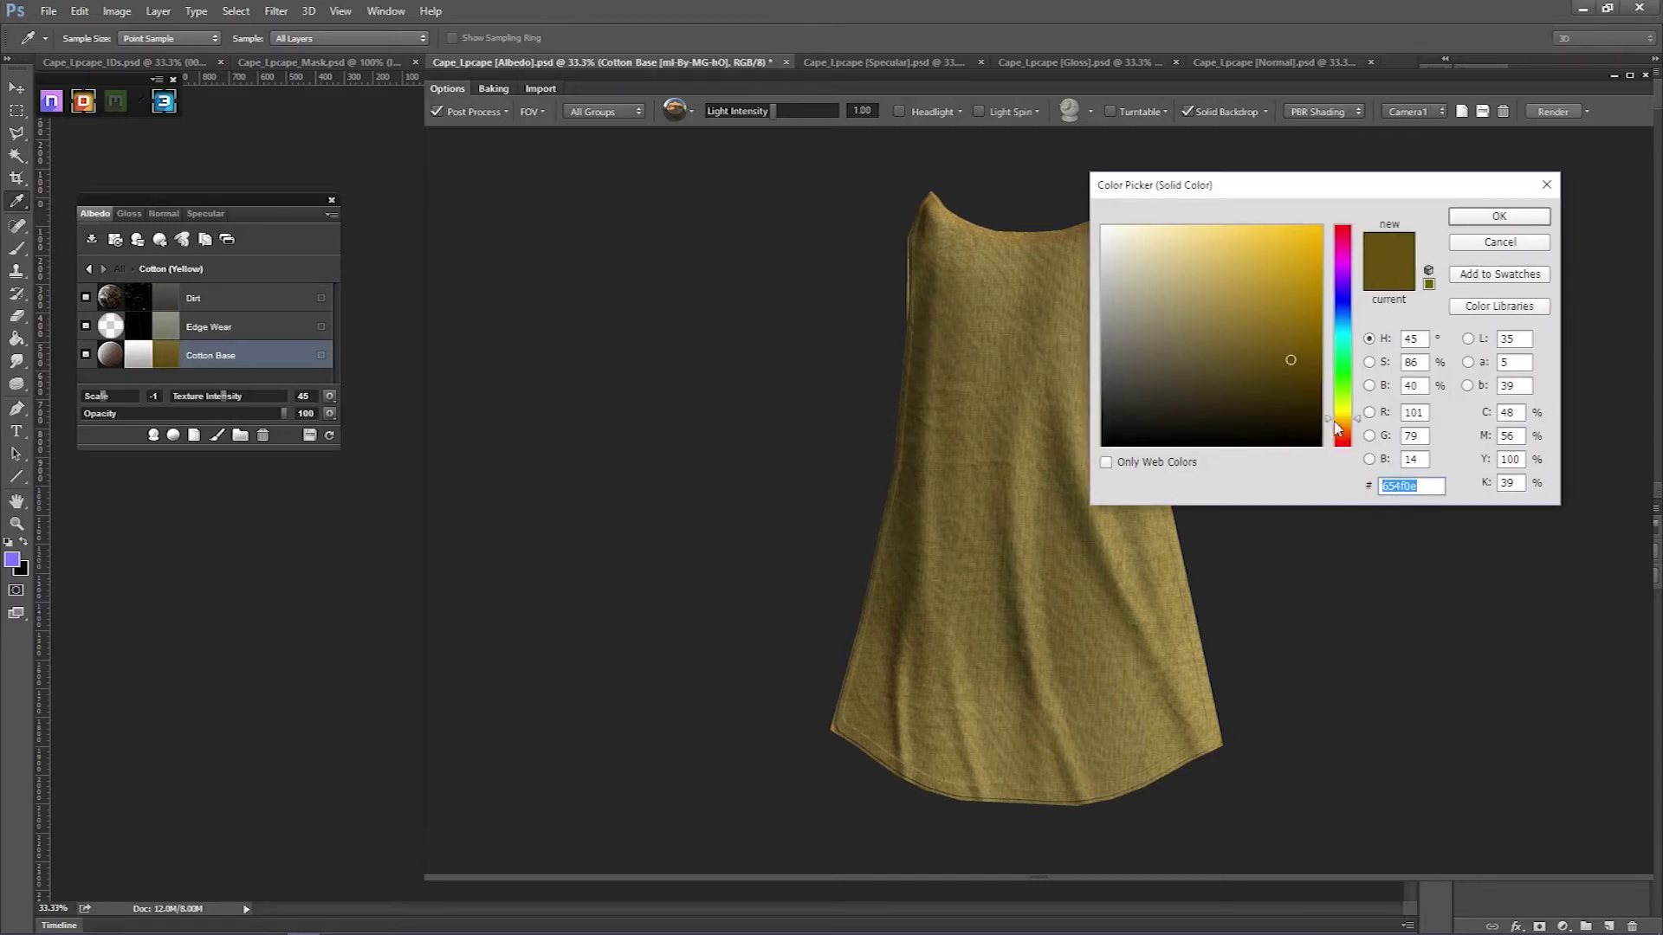
{"action": "left_click_drag", "start_coordinate": [1349, 420], "coordinate": [1350, 396]}
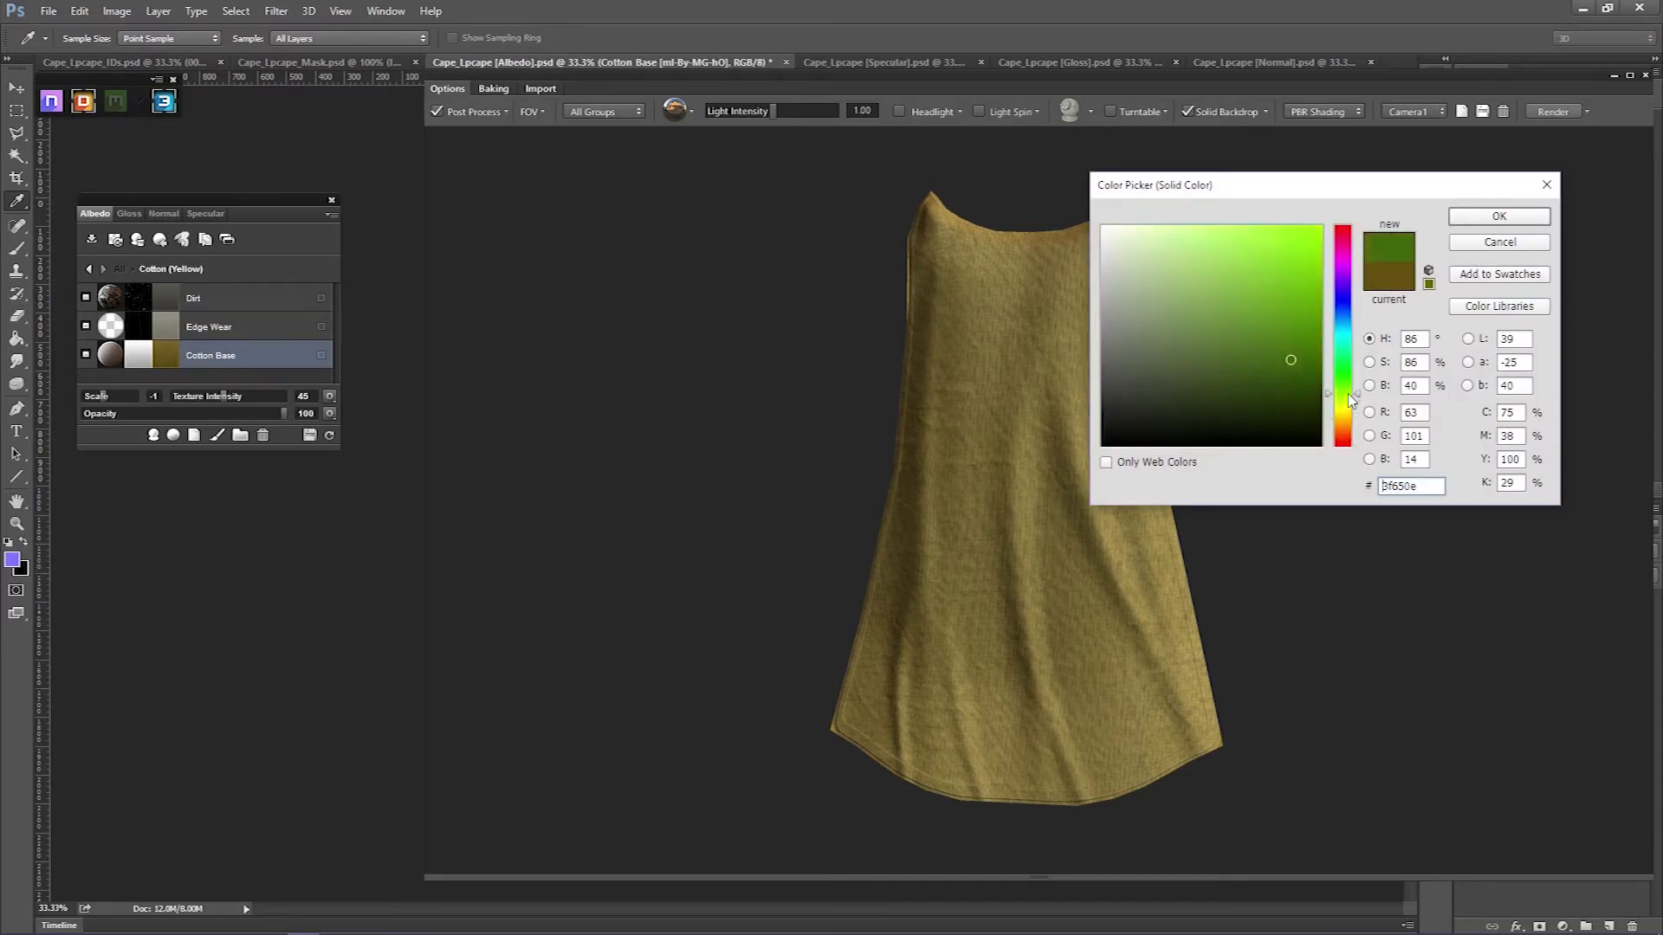
{"action": "left_click", "coordinate": [1499, 215]}
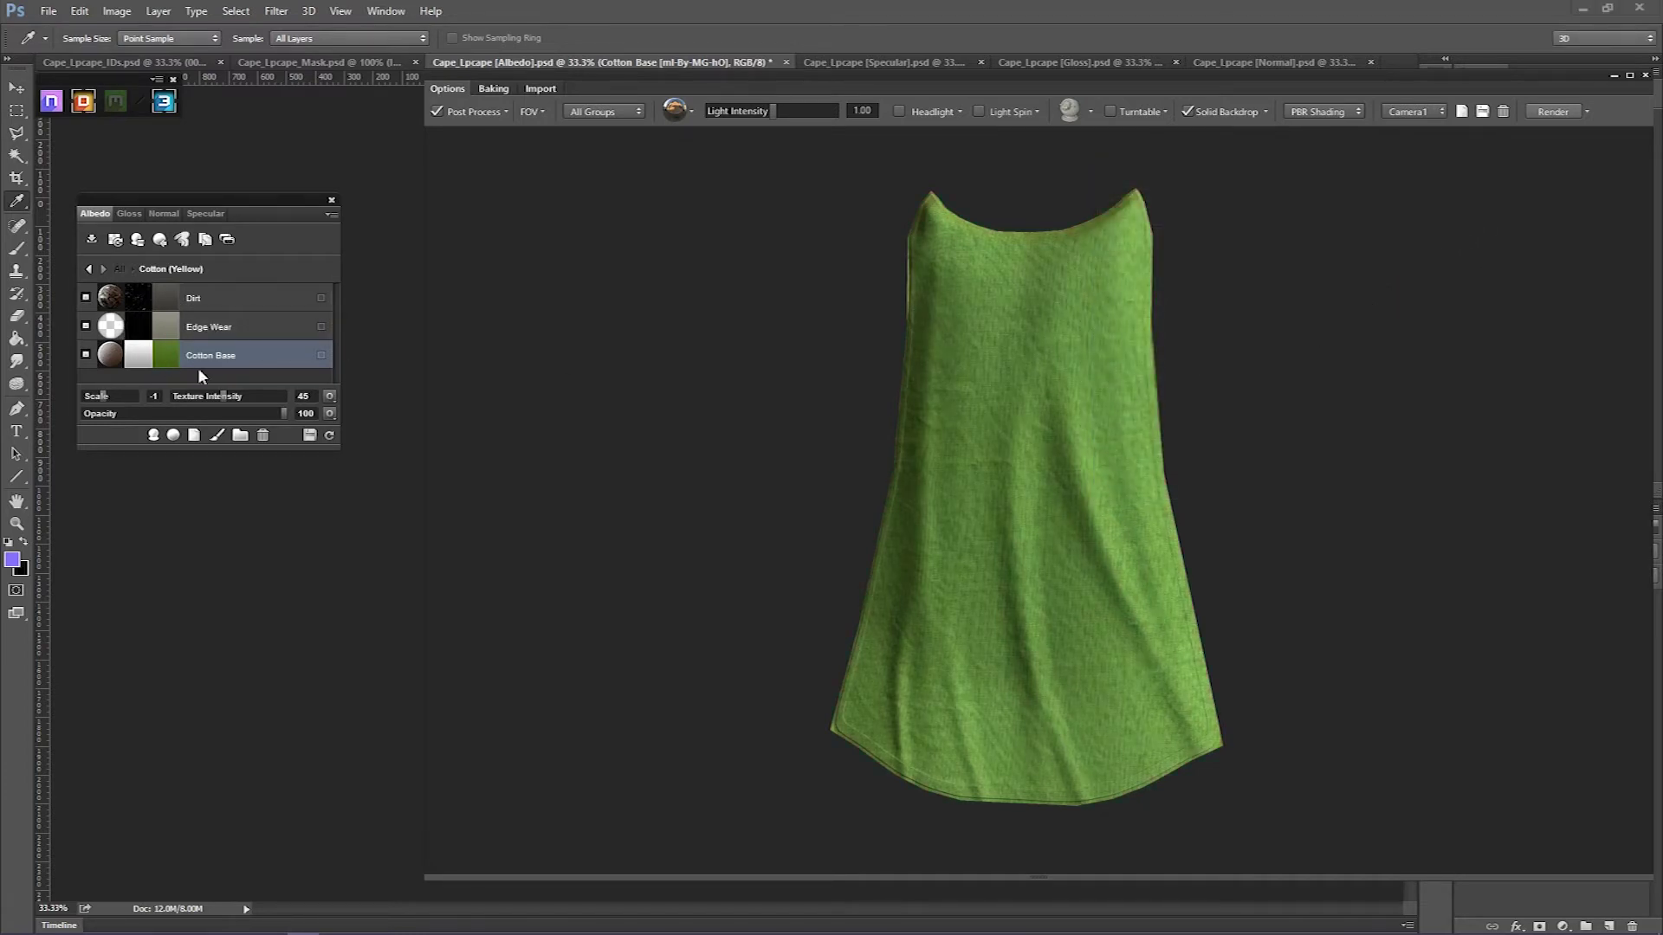
{"action": "left_click", "coordinate": [174, 355]}
{"action": "left_click_drag", "start_coordinate": [1266, 357], "coordinate": [1245, 369]}
{"action": "left_click", "coordinate": [1497, 220]}
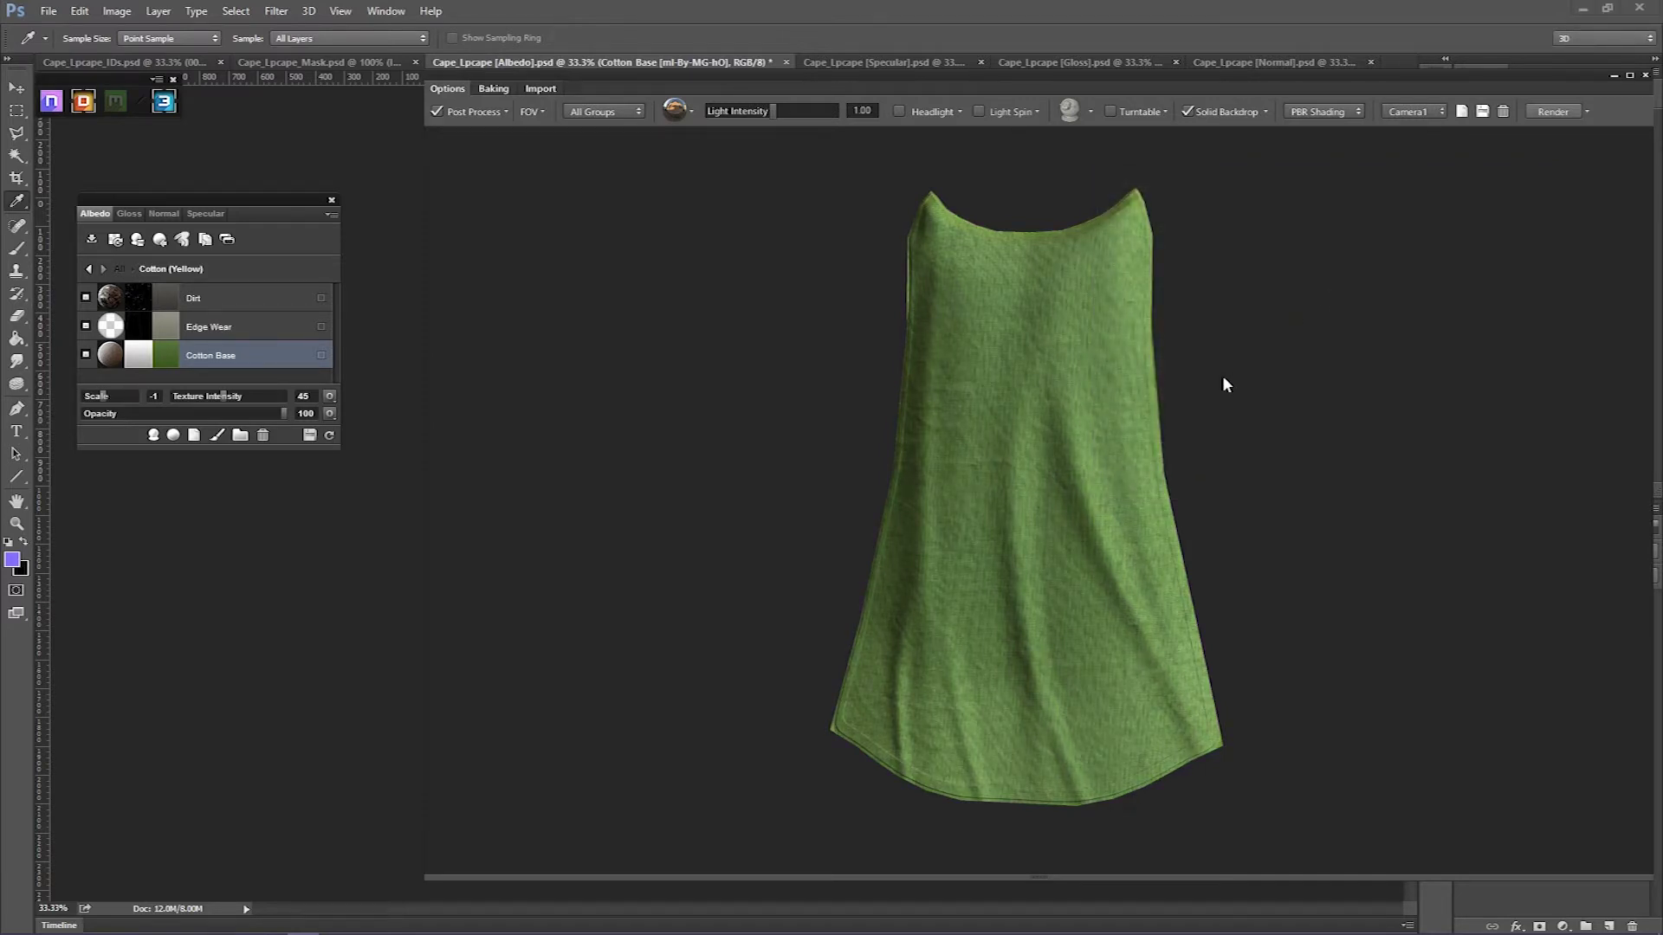
{"action": "left_click", "coordinate": [166, 355]}
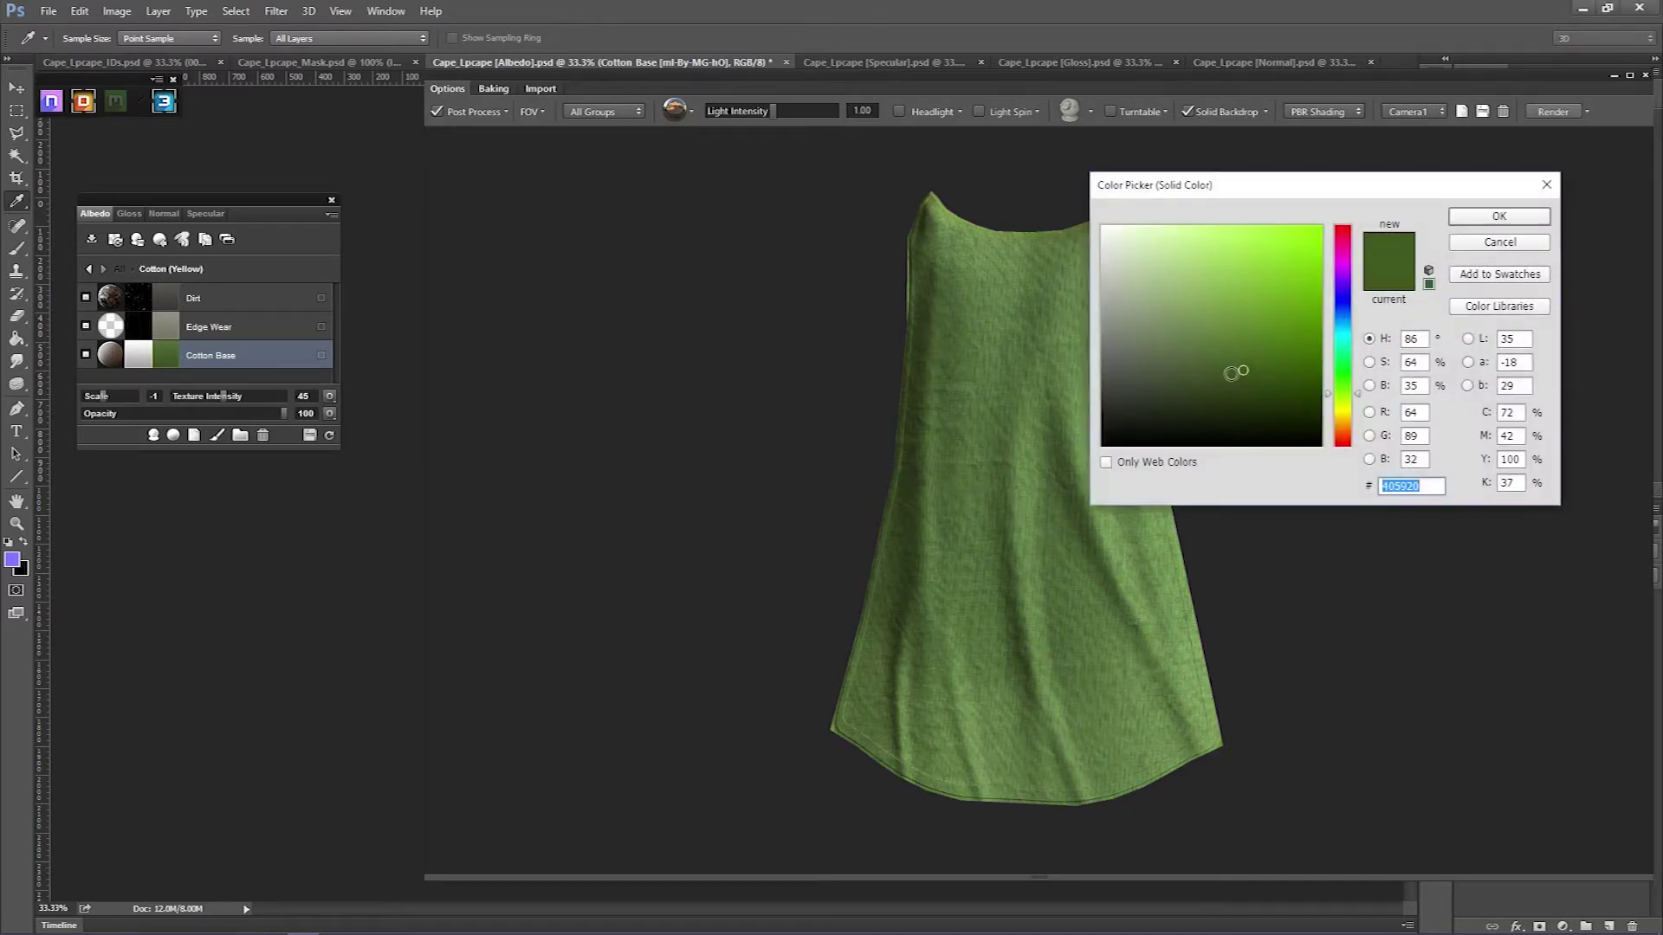
{"action": "left_click", "coordinate": [1223, 376]}
{"action": "left_click_drag", "start_coordinate": [1339, 402], "coordinate": [1347, 397]}
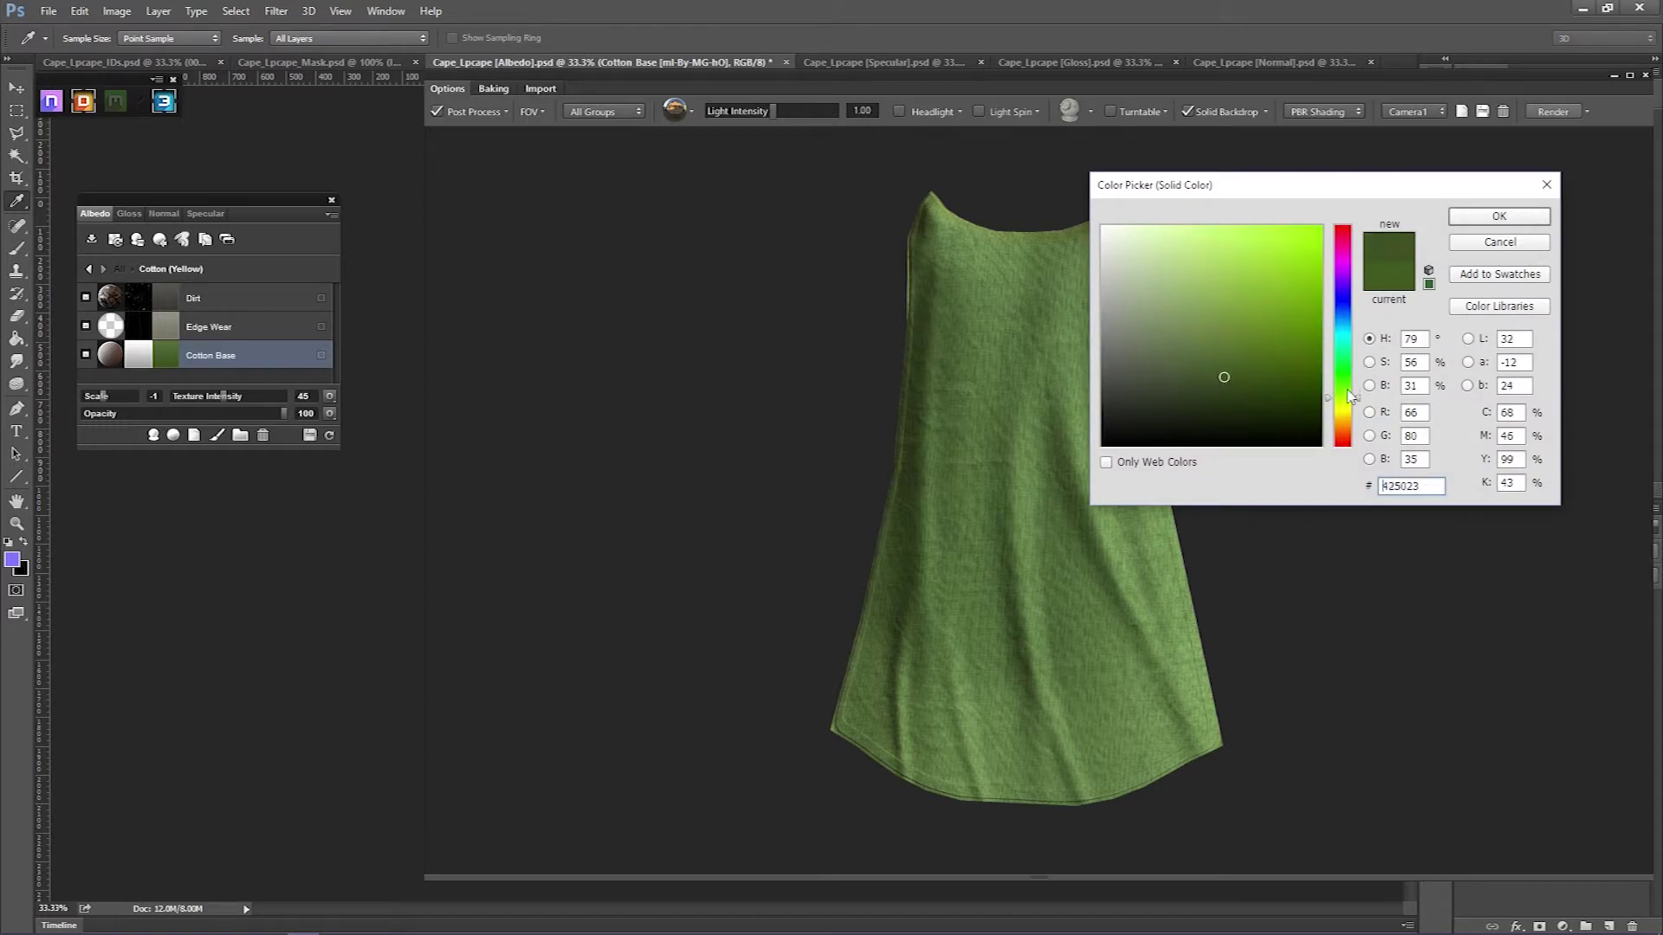
{"action": "left_click_drag", "start_coordinate": [1323, 182], "coordinate": [1208, 212]}
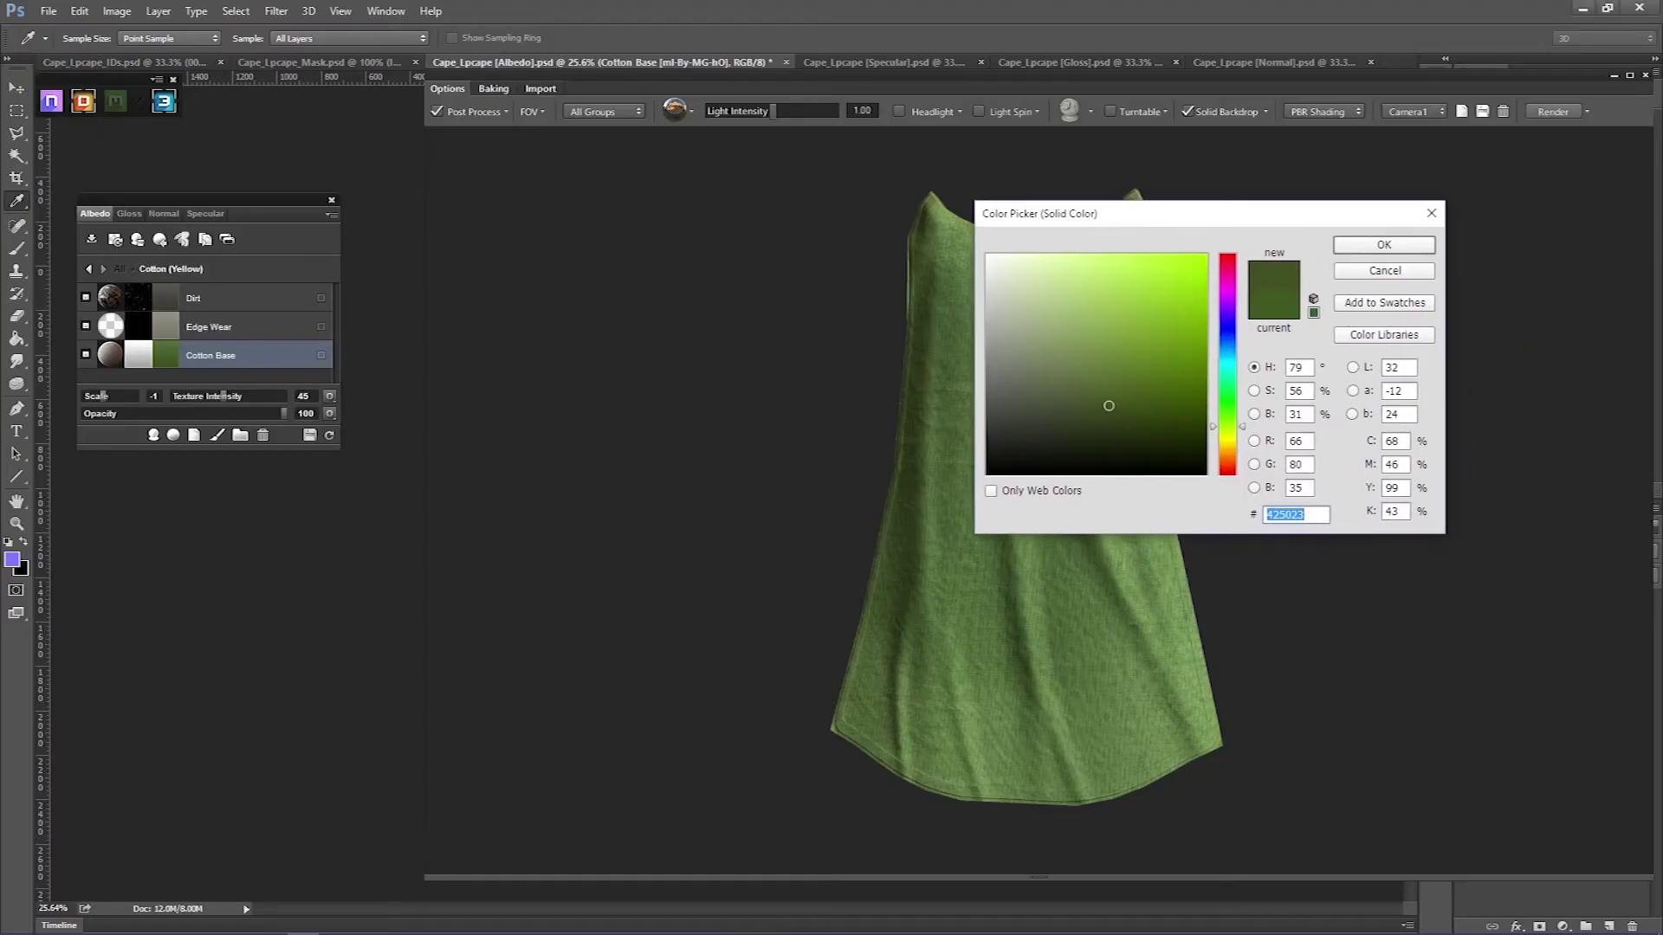
{"action": "left_click", "coordinate": [1371, 246]}
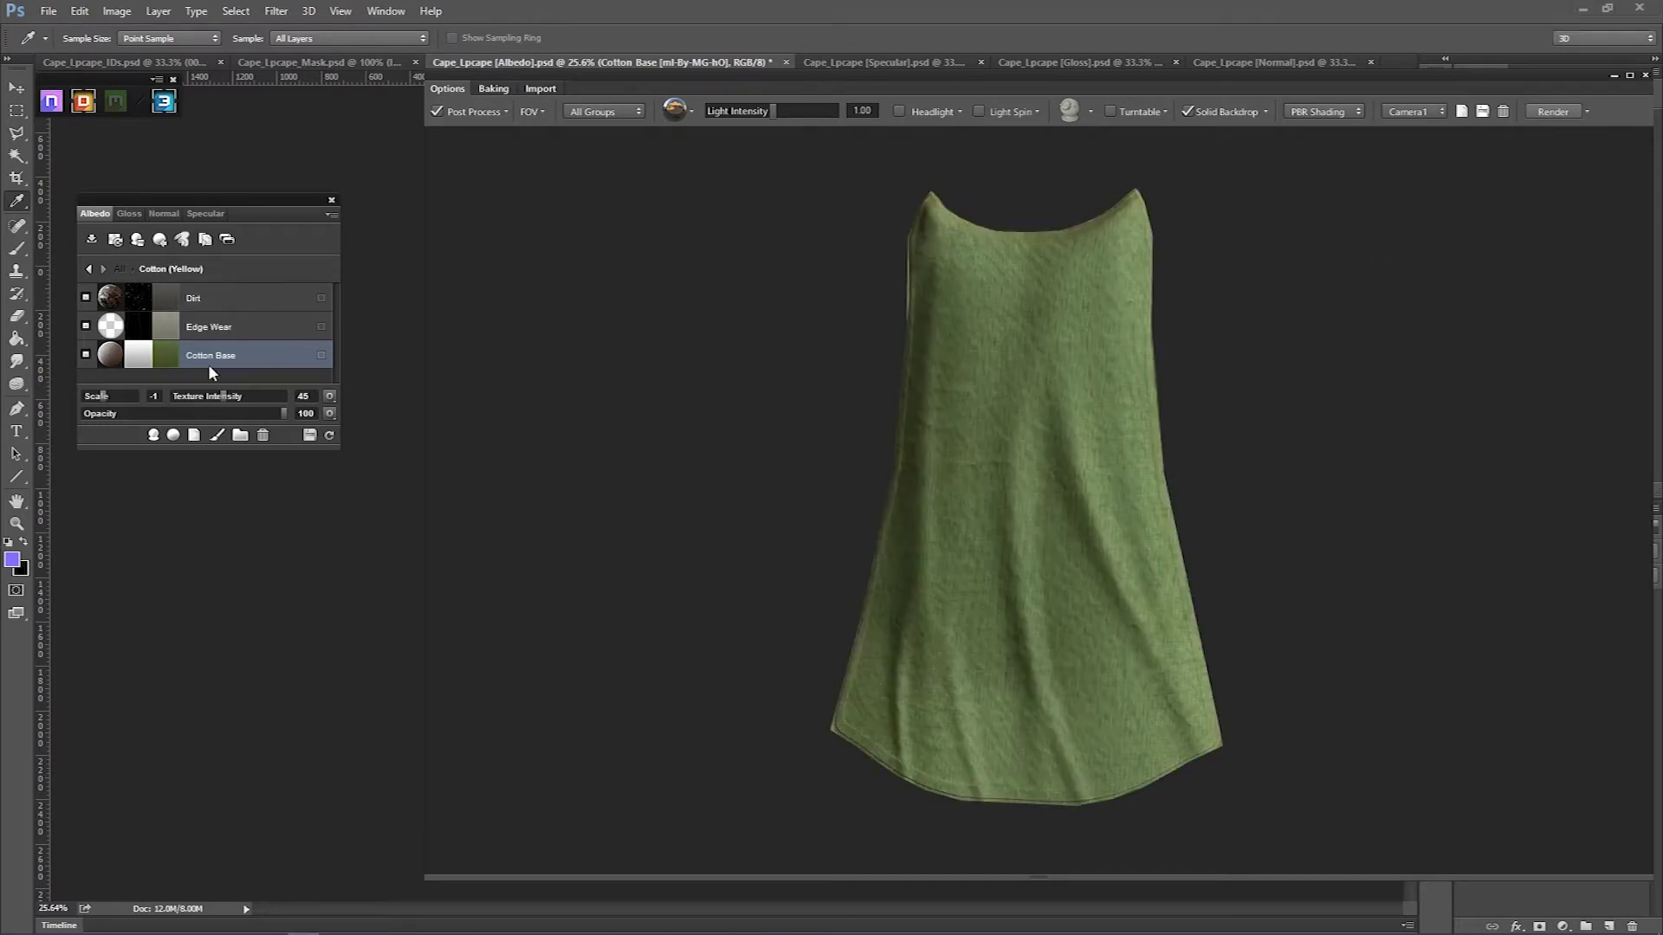
Mask the Cotton (Yellow) material to ID colour 2A6203, then open the material library again
{"action": "left_click", "coordinate": [86, 268]}
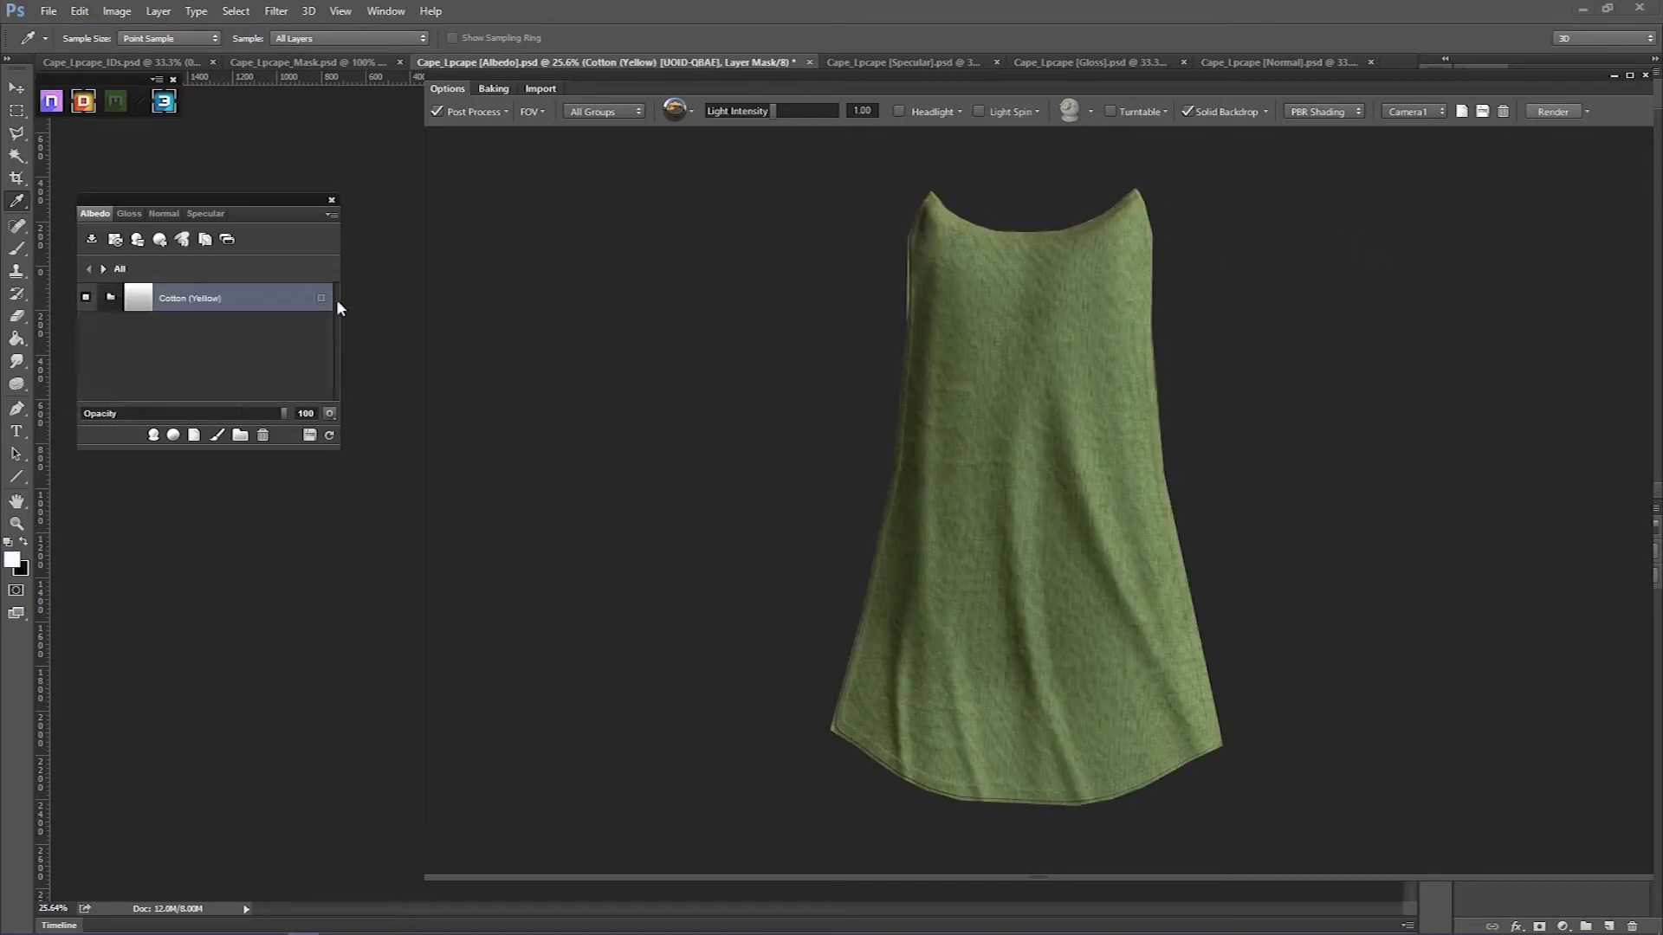
{"action": "left_click", "coordinate": [322, 299]}
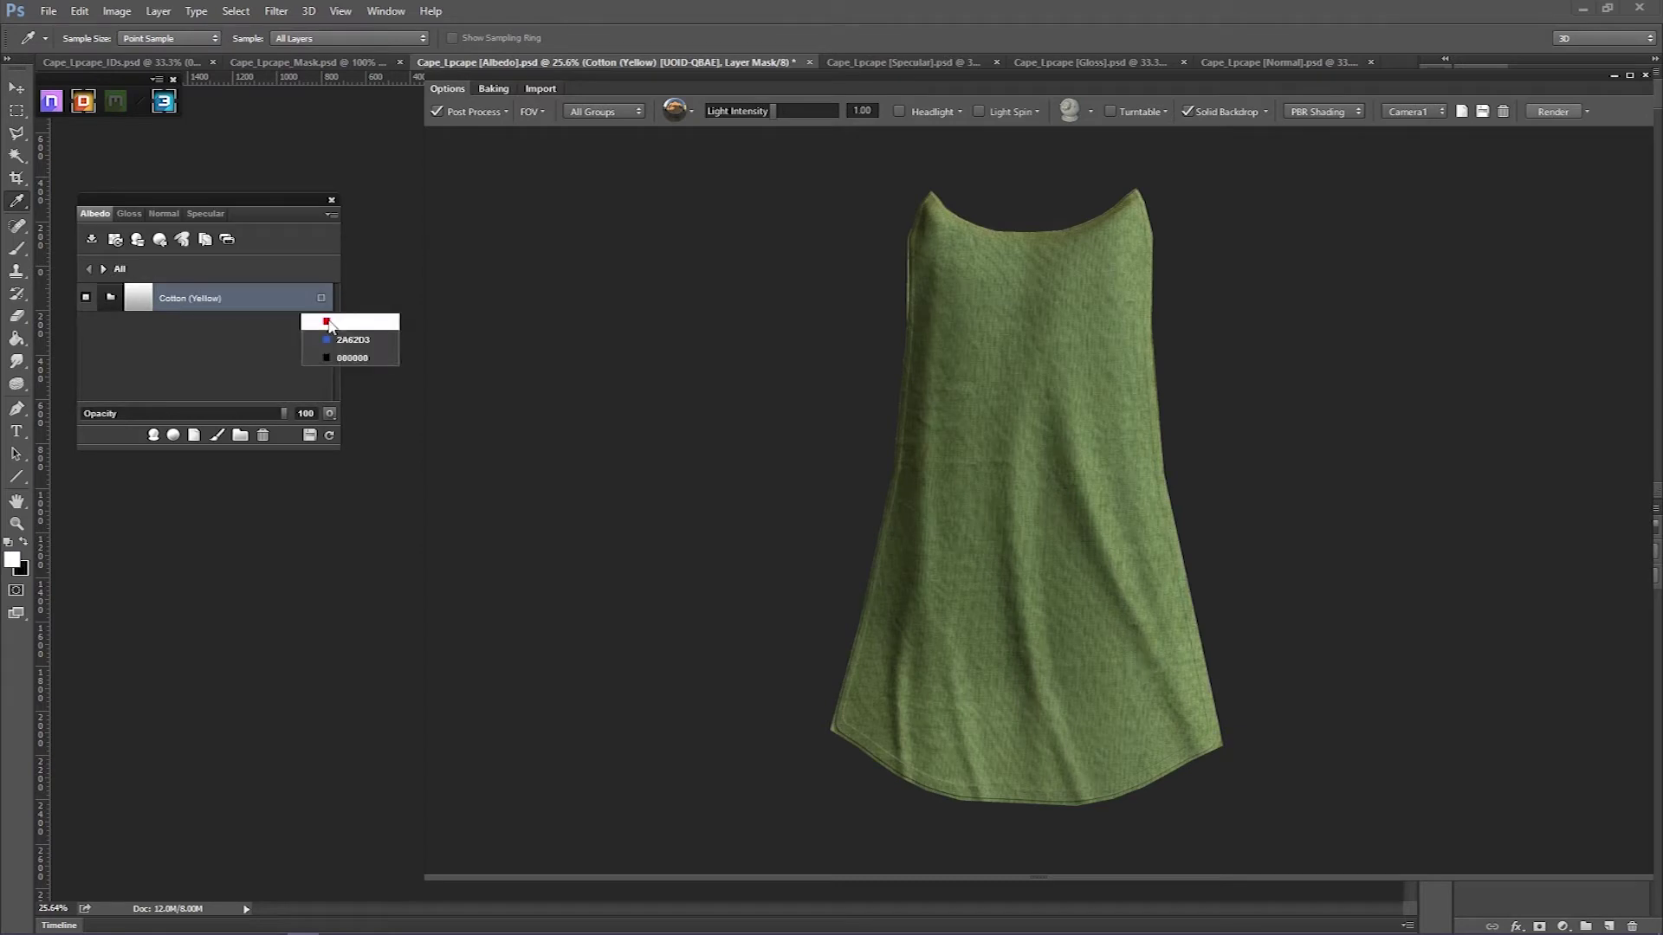
{"action": "left_click", "coordinate": [328, 322]}
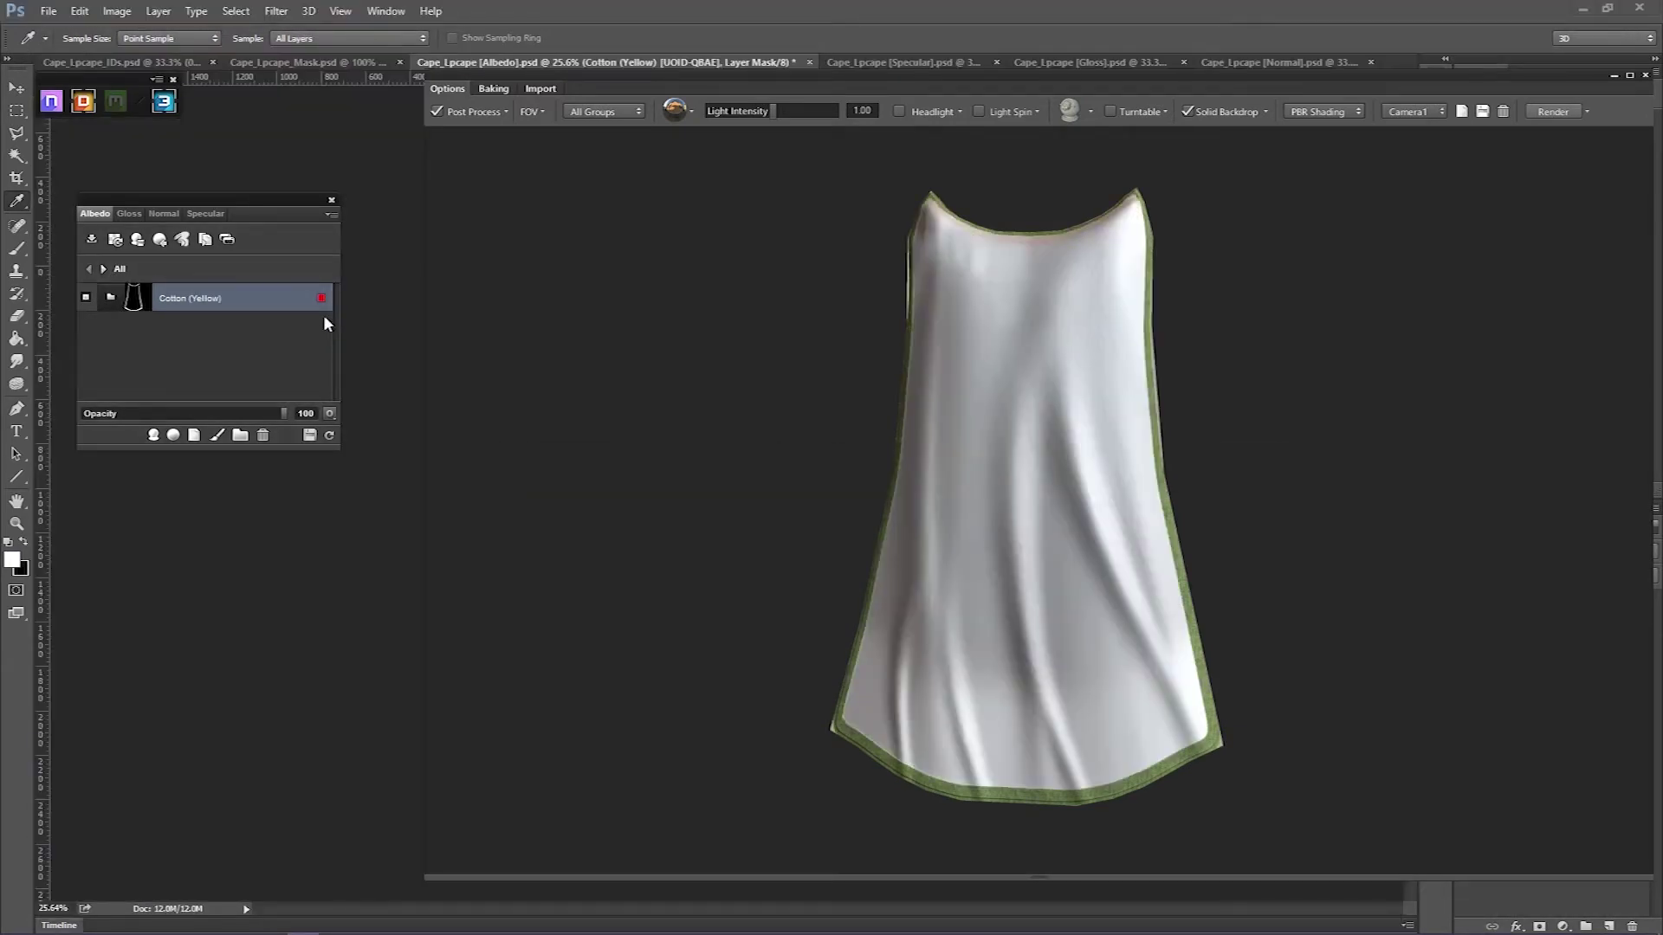
{"action": "left_click", "coordinate": [322, 300]}
{"action": "left_click", "coordinate": [336, 338]}
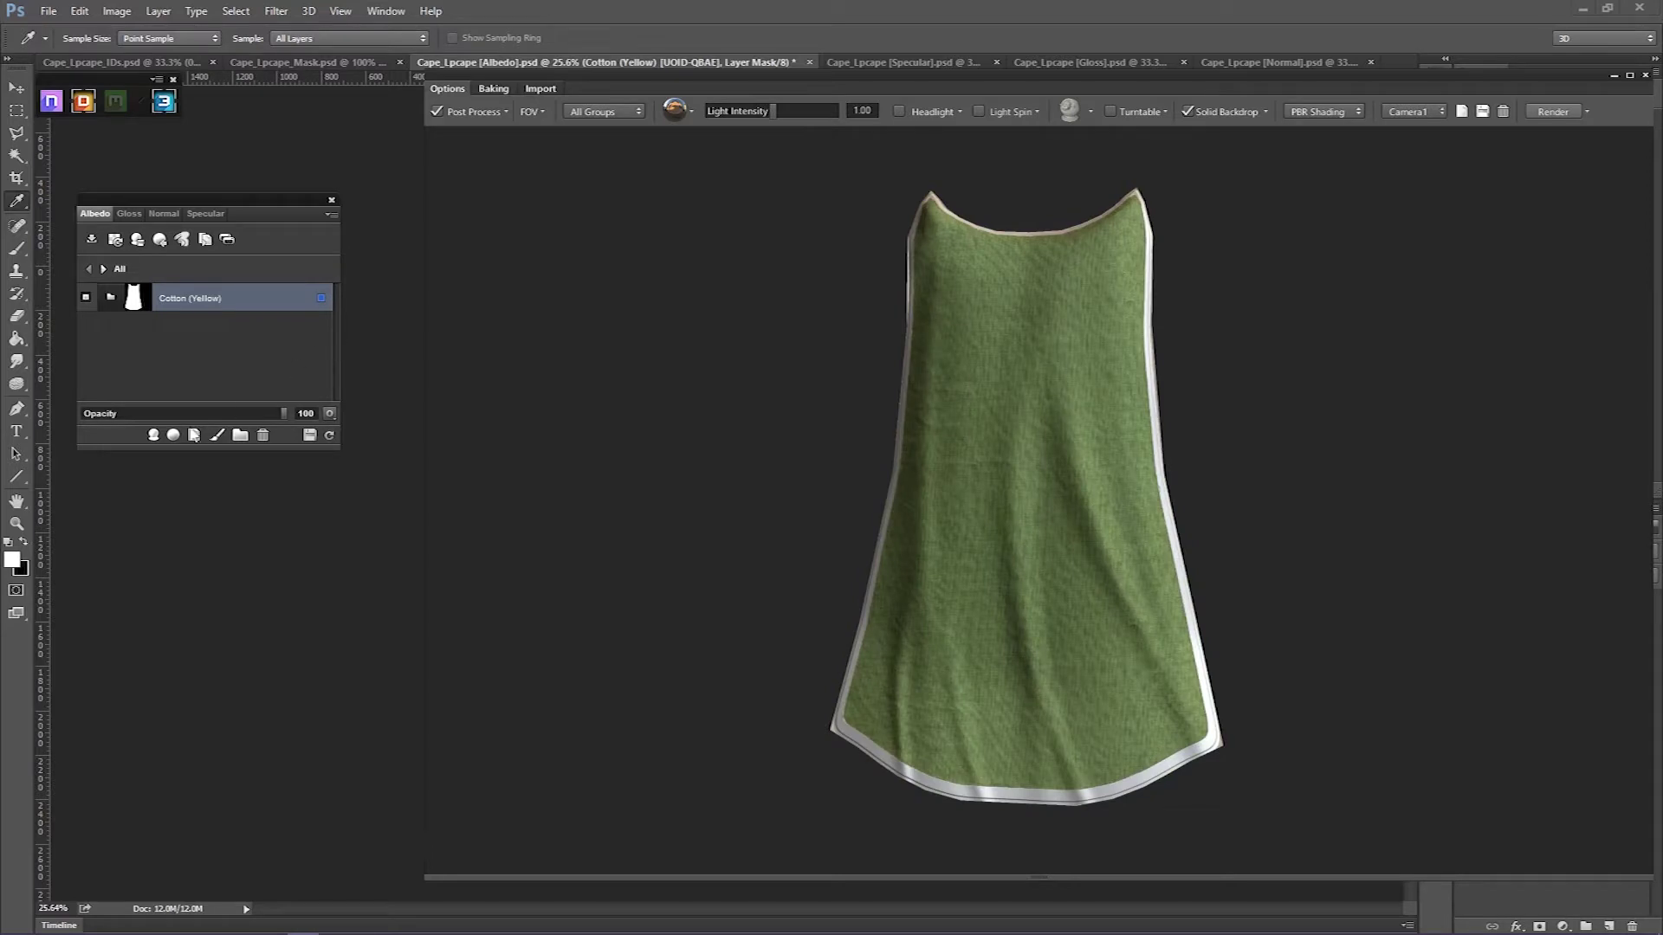
{"action": "left_click", "coordinate": [155, 437]}
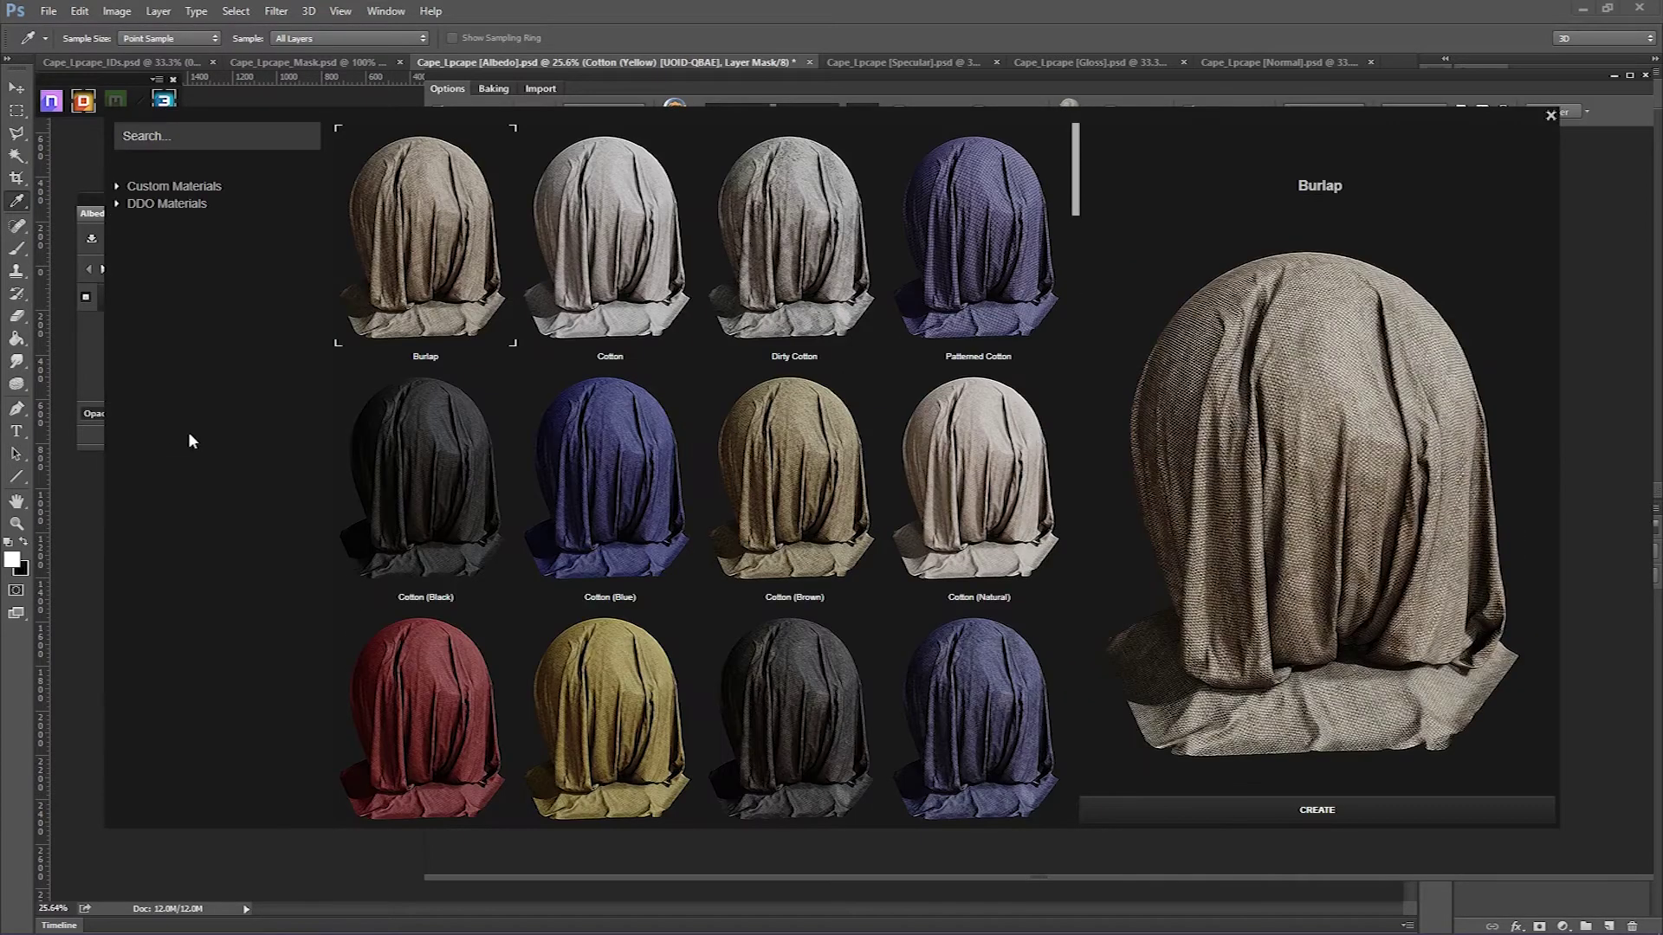
Create a Dirty Cotton (Black) material above the green cotton and return to the All level
{"action": "scroll", "coordinate": [421, 449], "scroll_direction": "down", "scroll_amount": 8}
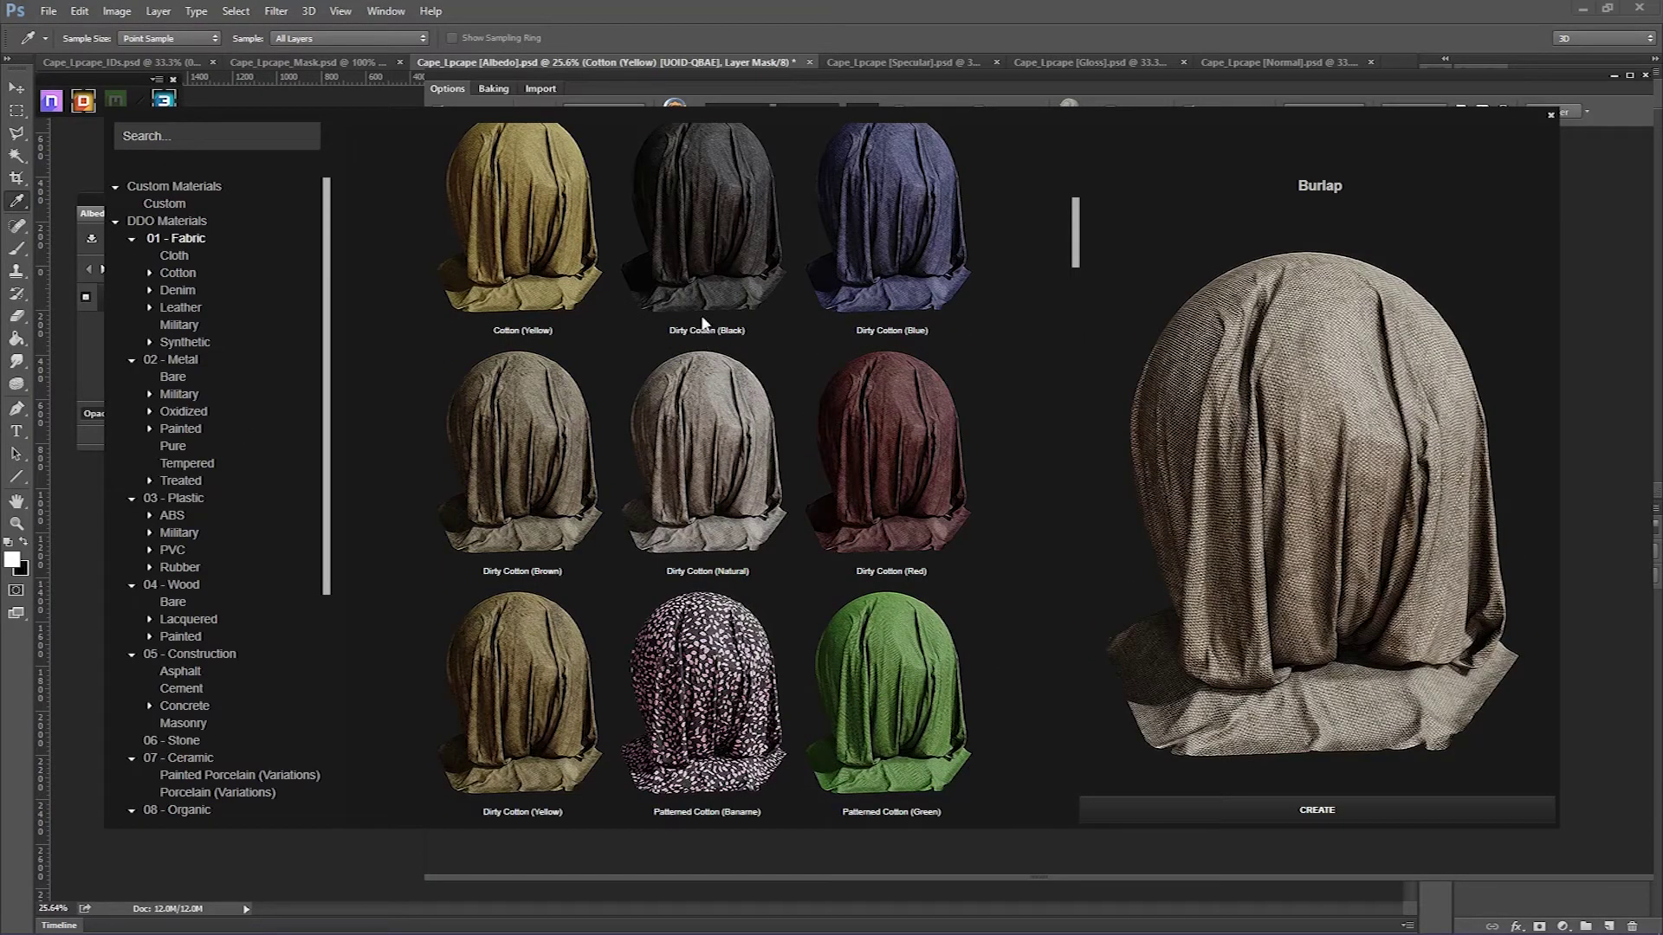
{"action": "scroll", "coordinate": [706, 277], "scroll_direction": "down", "scroll_amount": 3}
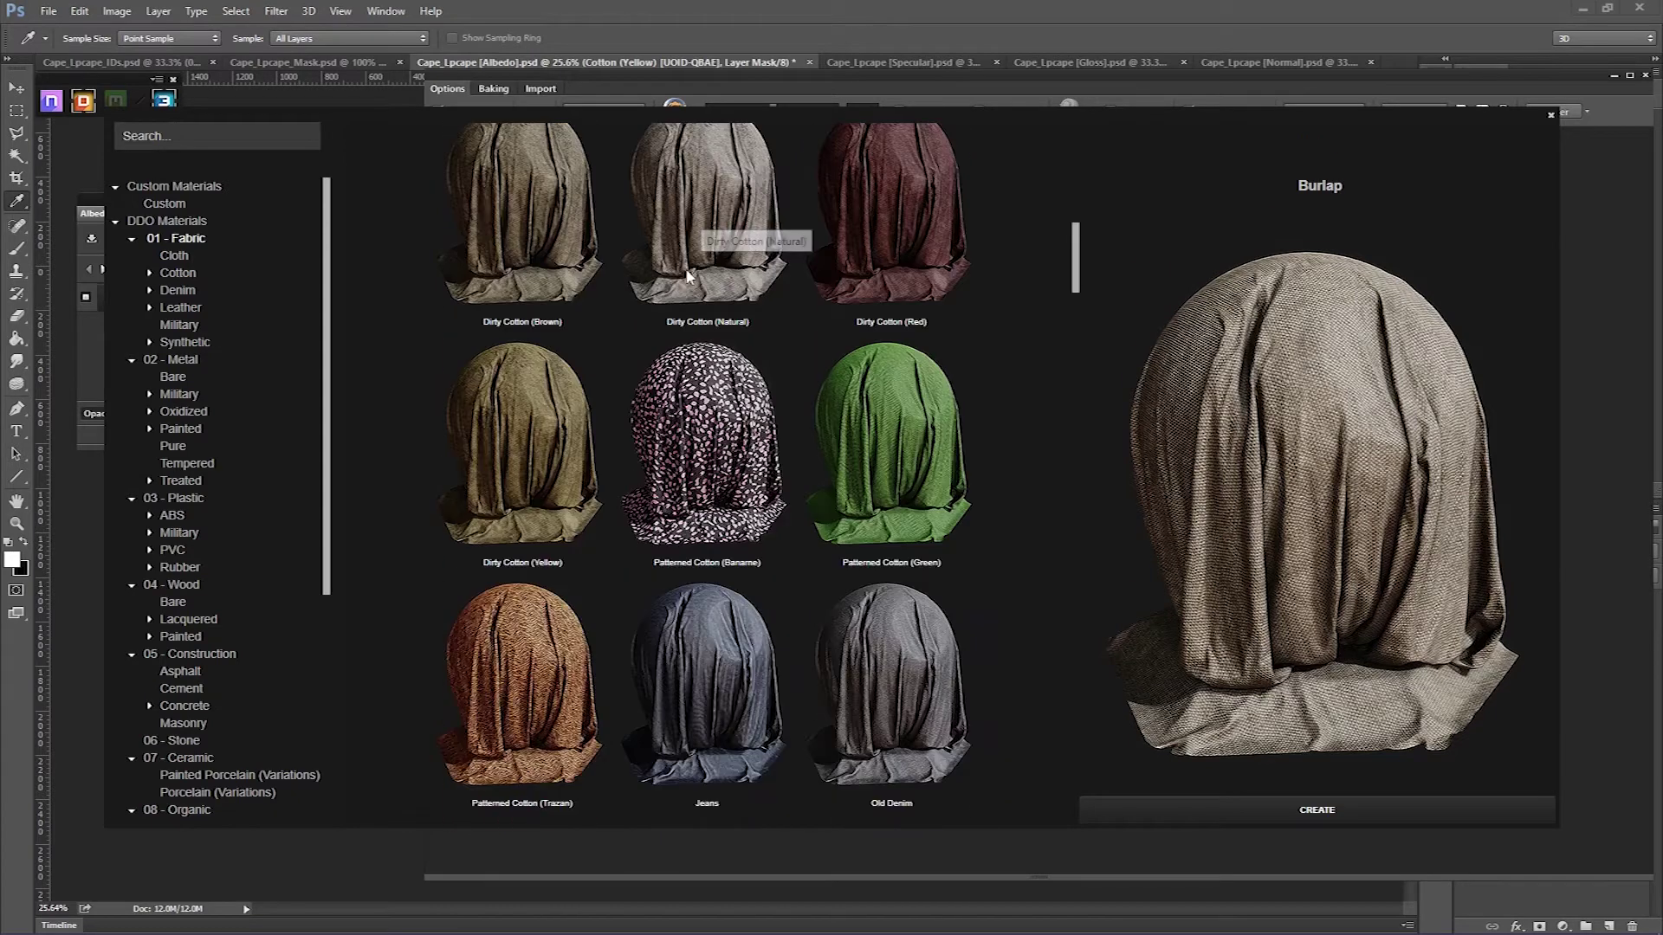
{"action": "scroll", "coordinate": [604, 466], "scroll_direction": "down", "scroll_amount": 1}
{"action": "scroll", "coordinate": [622, 429], "scroll_direction": "up", "scroll_amount": 5}
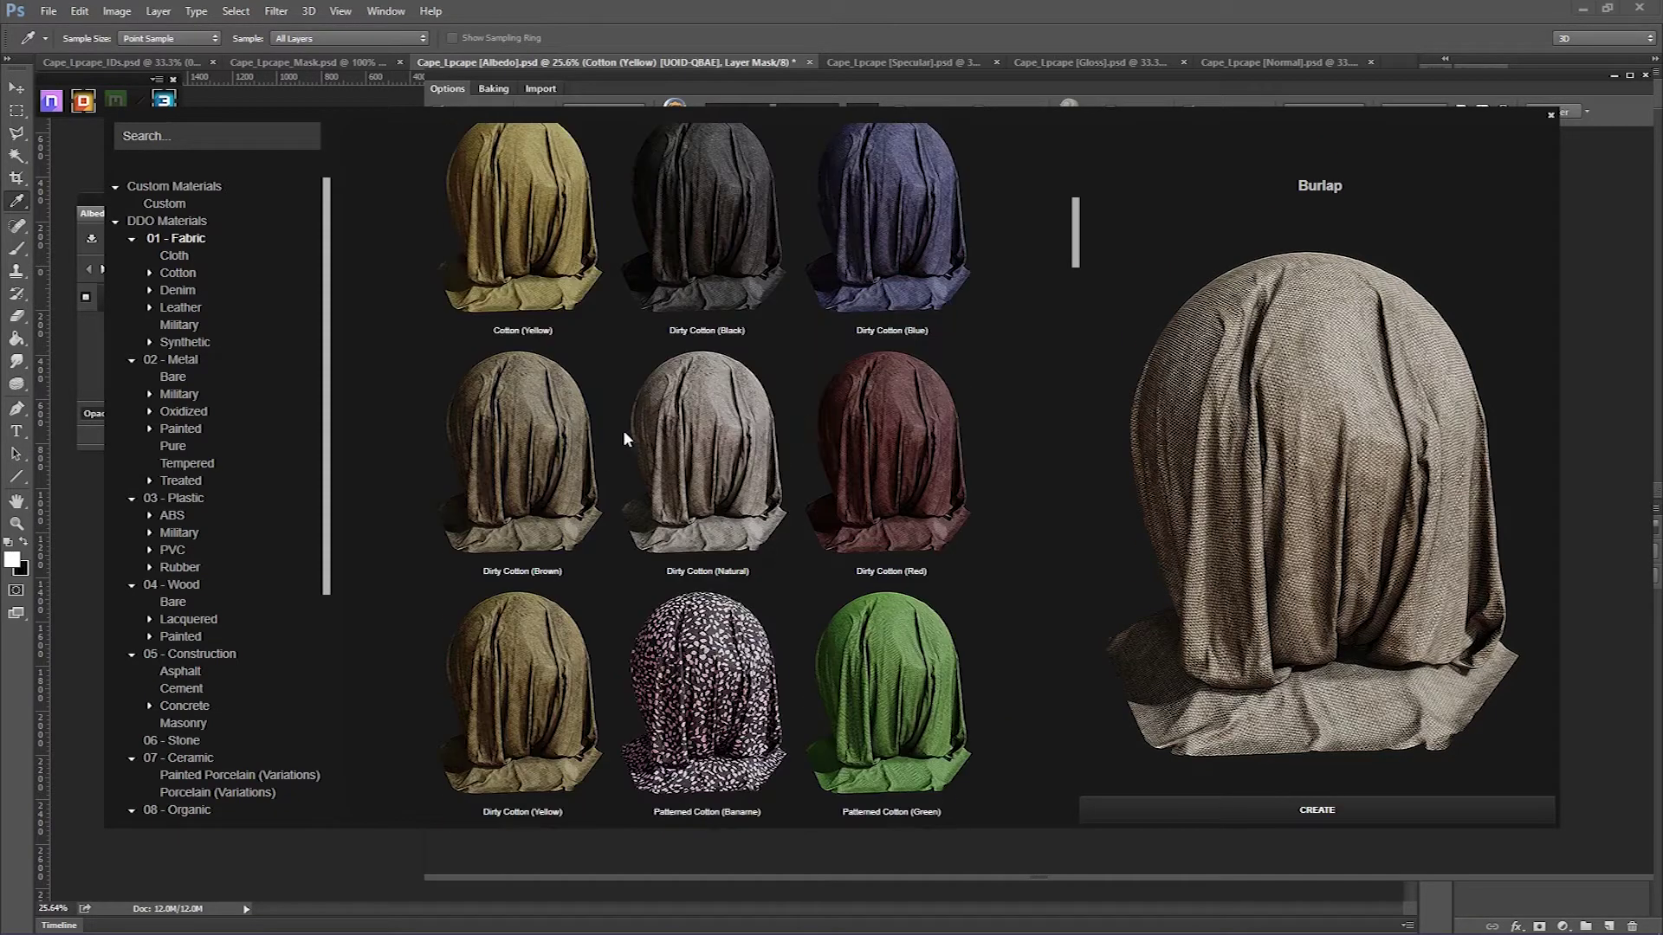
{"action": "left_click", "coordinate": [735, 276]}
{"action": "left_click", "coordinate": [1322, 818]}
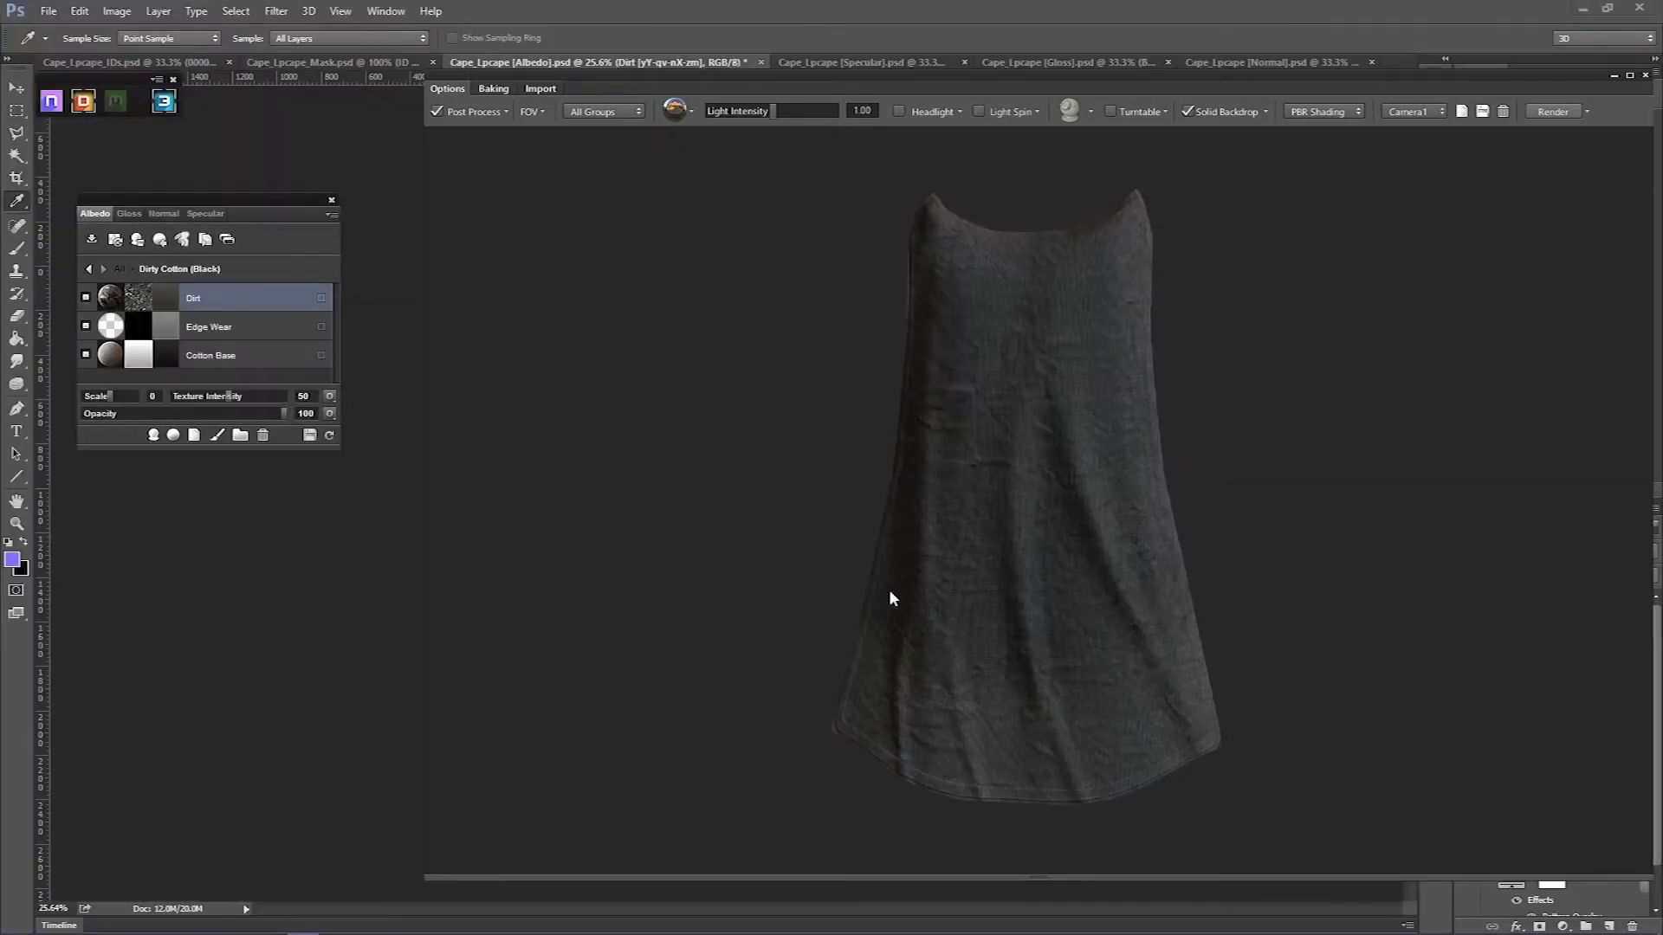
{"action": "left_click", "coordinate": [101, 269]}
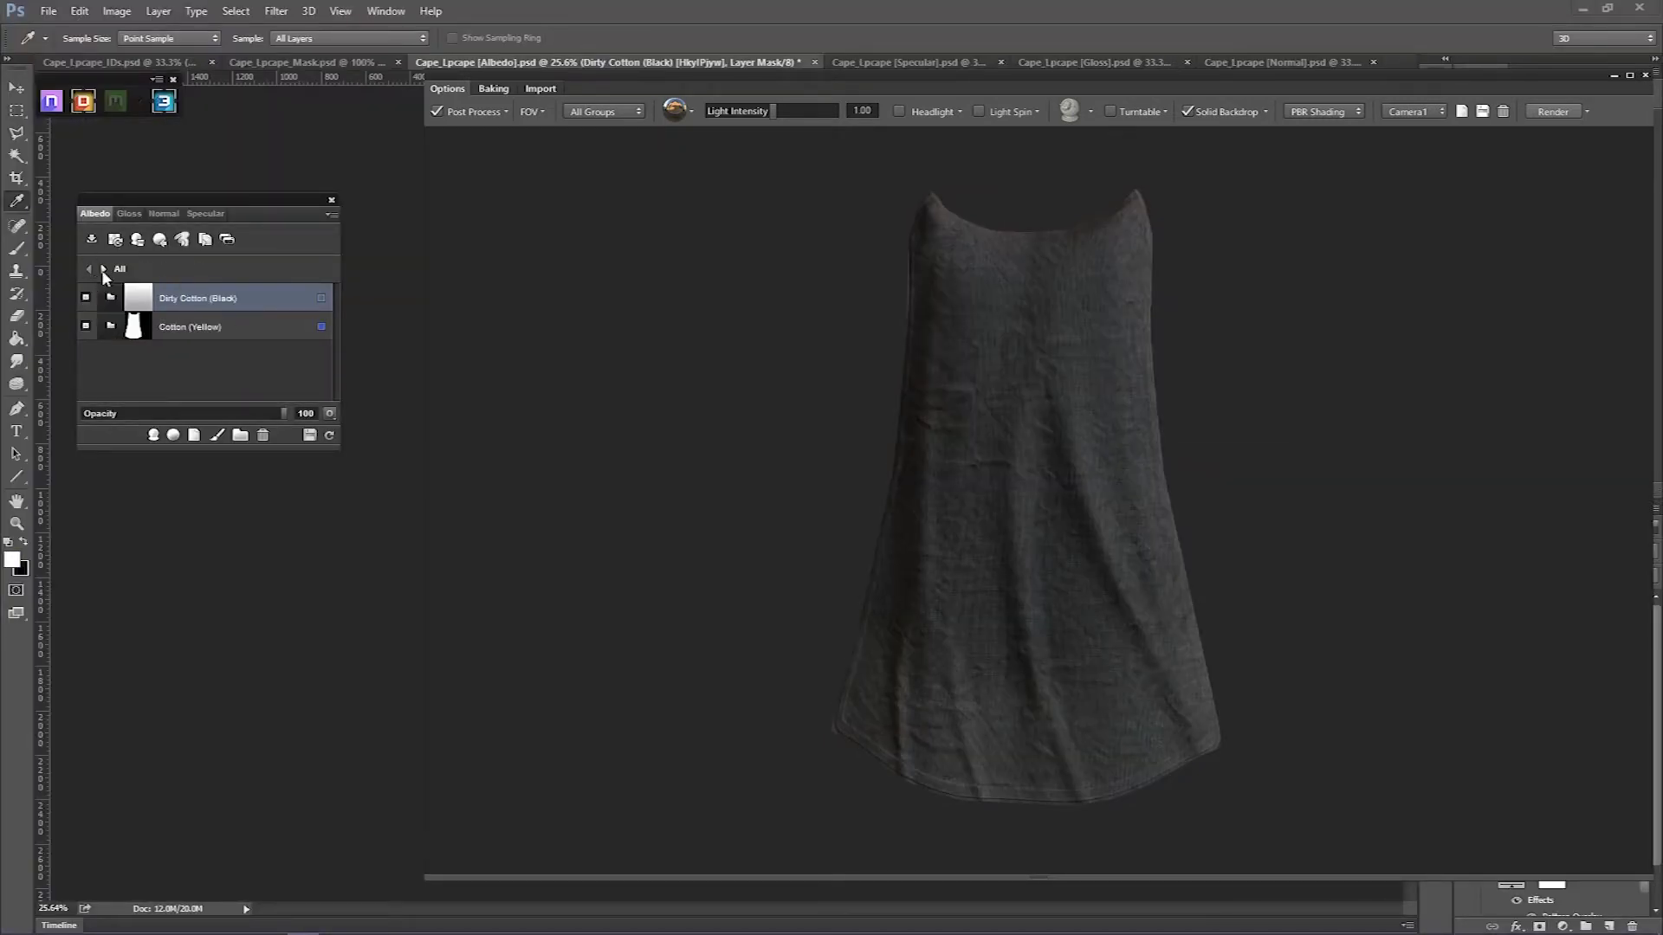
{"action": "left_click", "coordinate": [110, 298]}
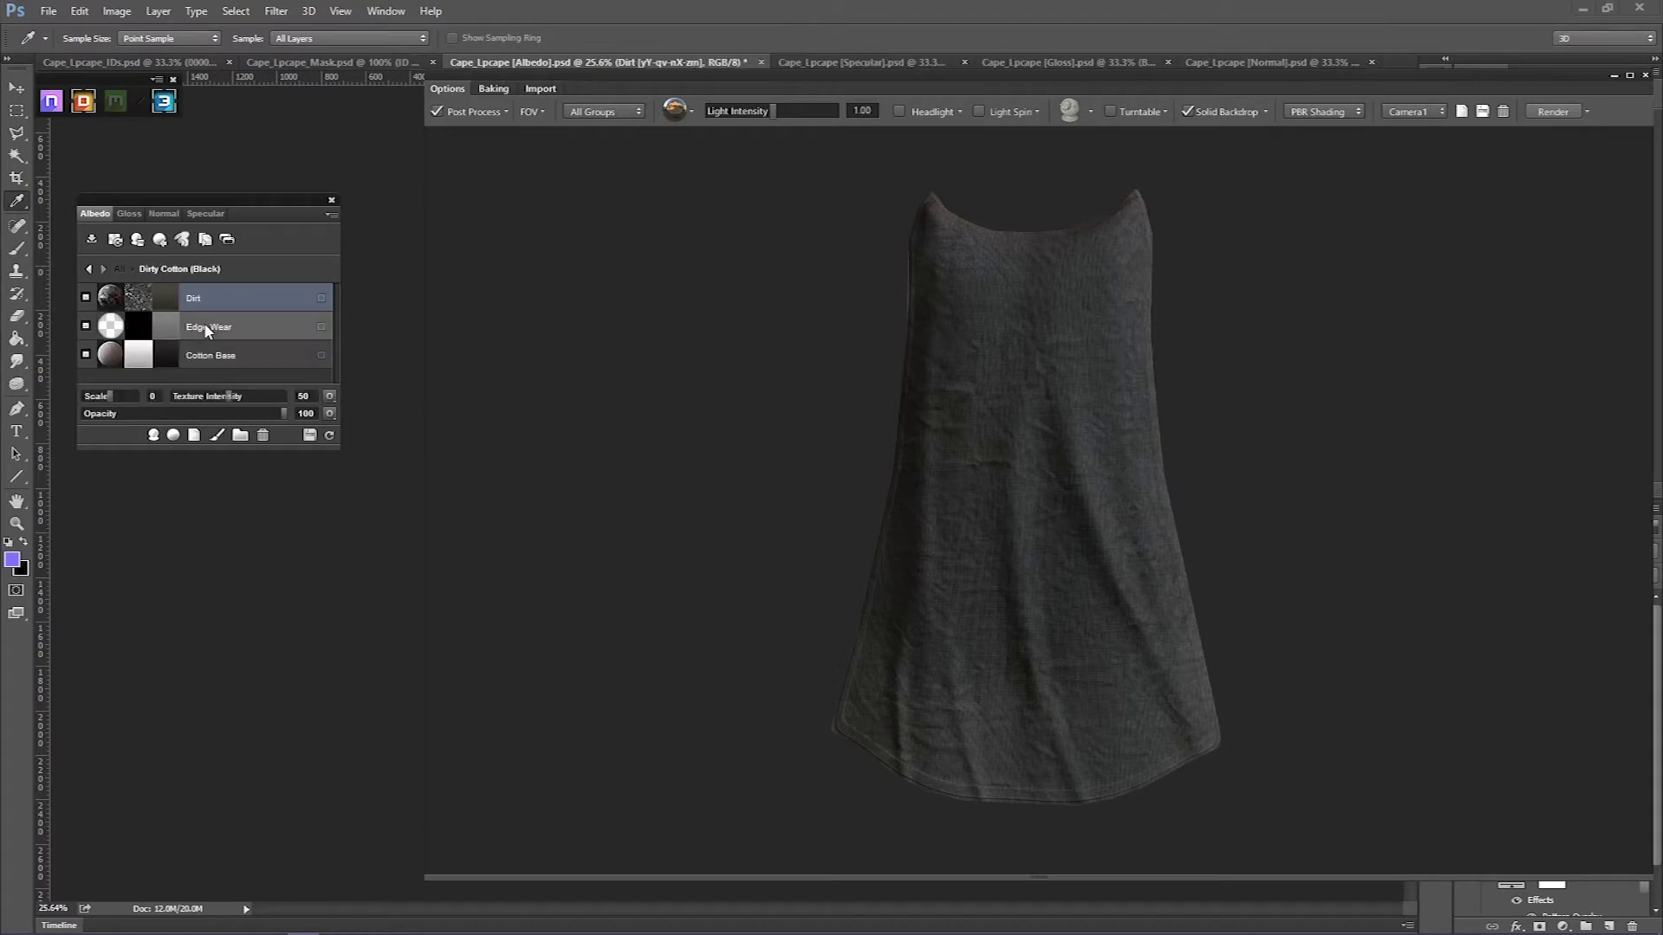
{"action": "left_click", "coordinate": [180, 355]}
{"action": "left_click", "coordinate": [102, 397]}
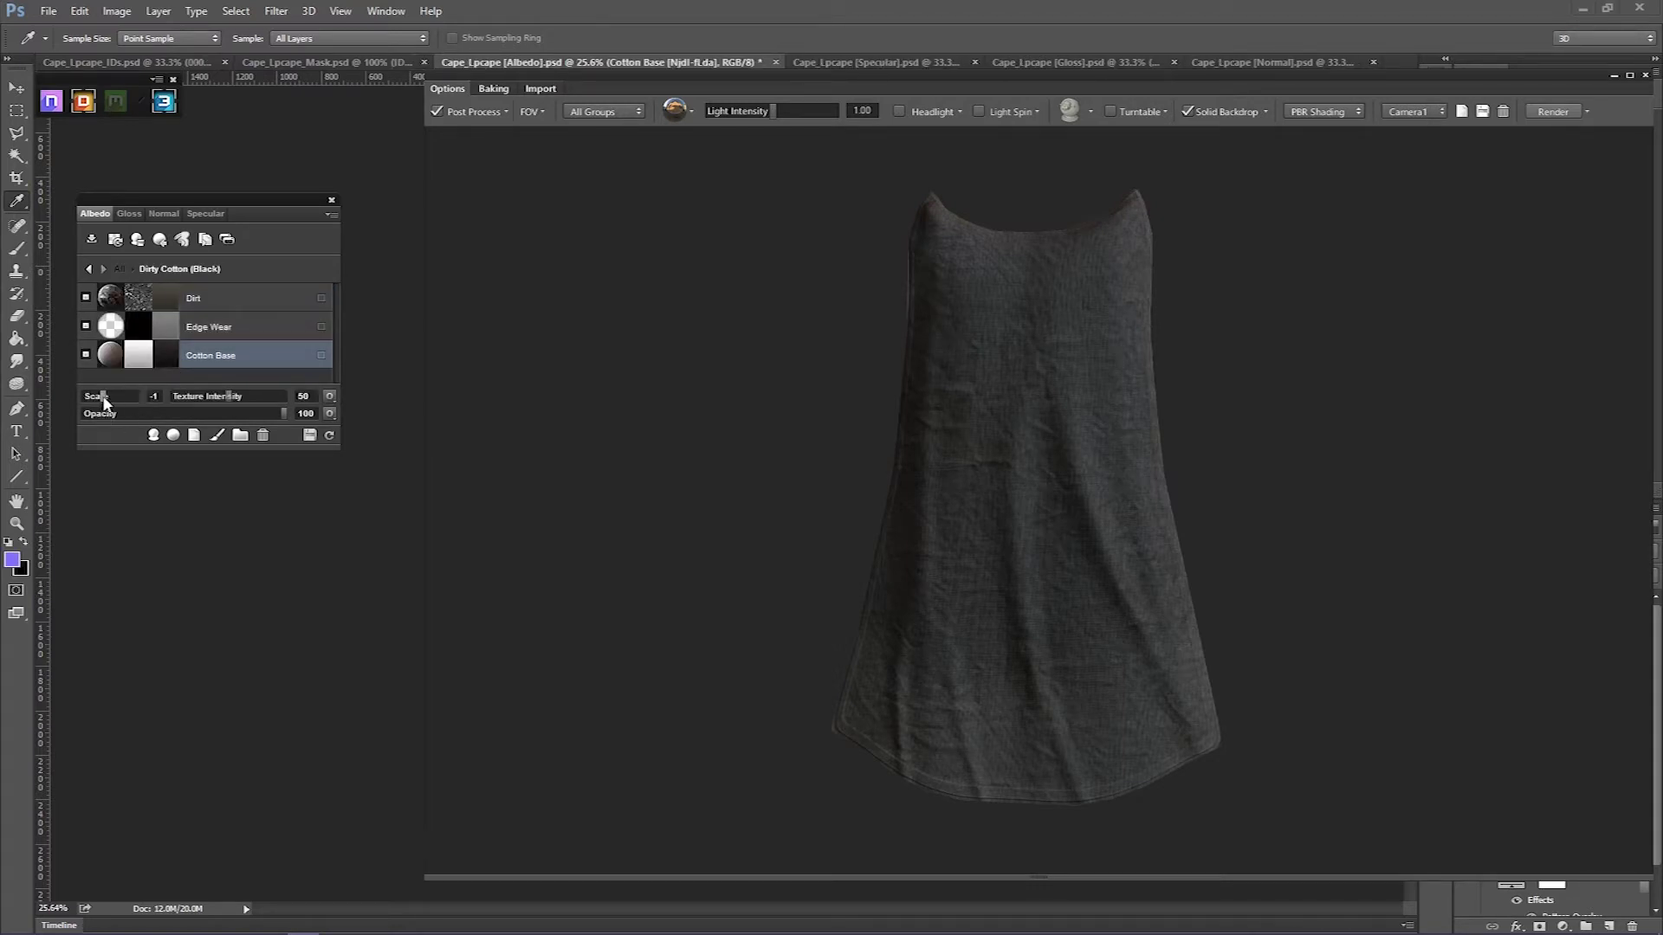
{"action": "left_click_drag", "start_coordinate": [102, 397], "coordinate": [108, 397]}
{"action": "left_click", "coordinate": [89, 270]}
{"action": "left_click_drag", "start_coordinate": [258, 216], "coordinate": [258, 245]}
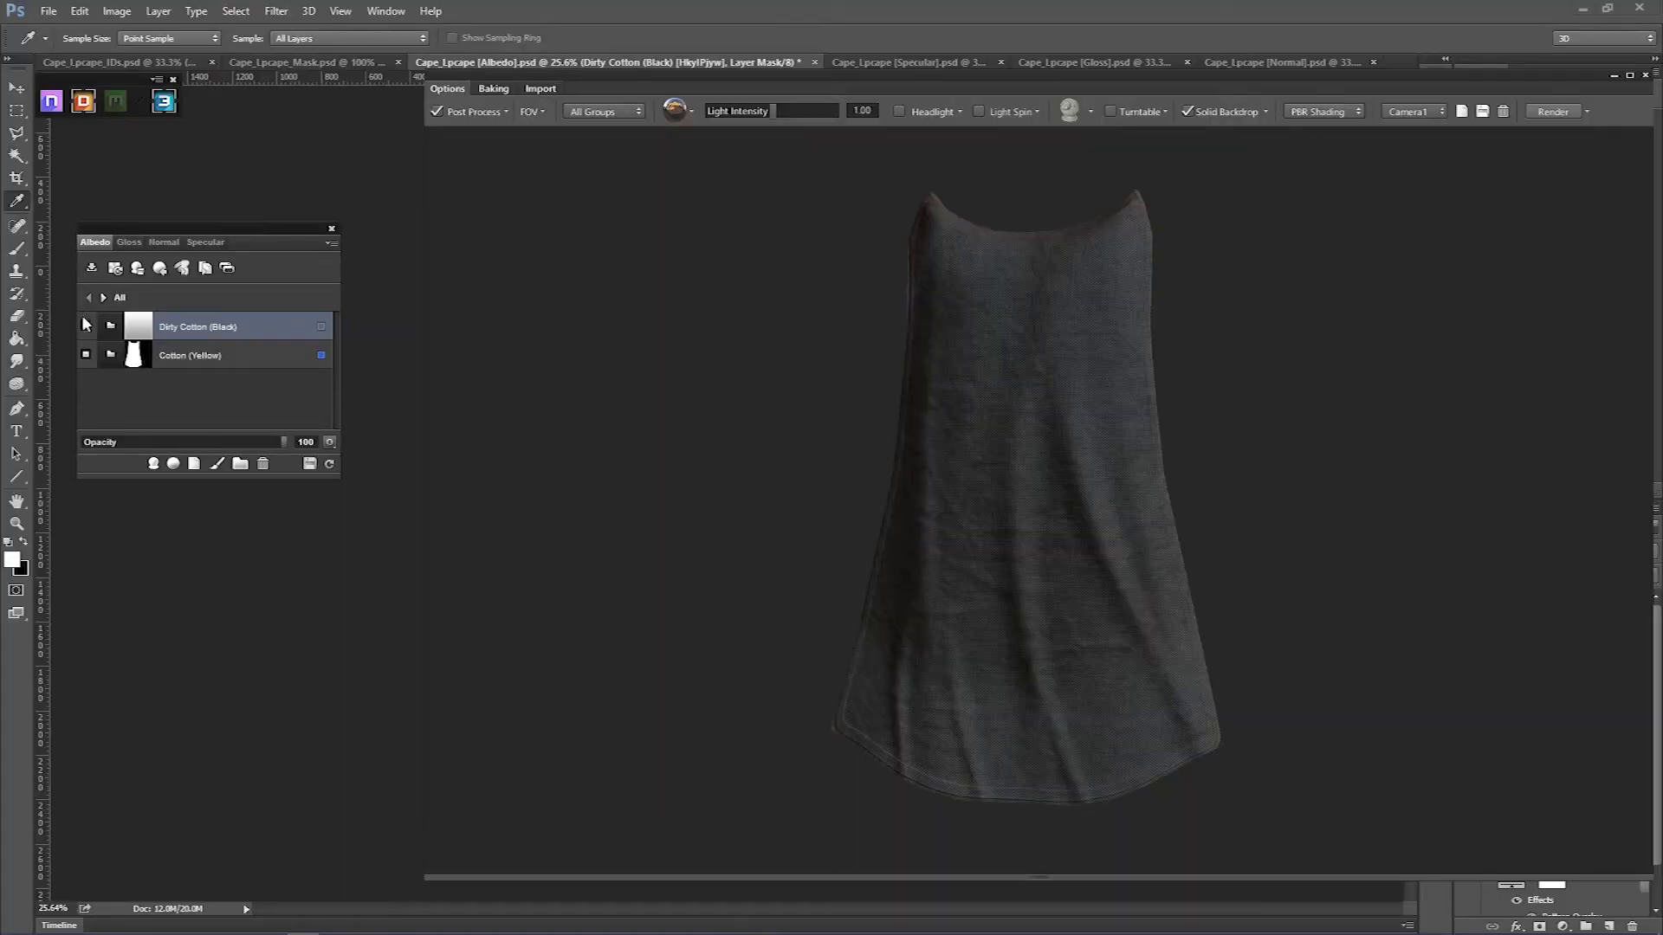
Check Cotton (Yellow)'s Cotton Base layer, then drag Dirty Cotton (Black) below Cotton (Yellow)
{"action": "left_click", "coordinate": [110, 361]}
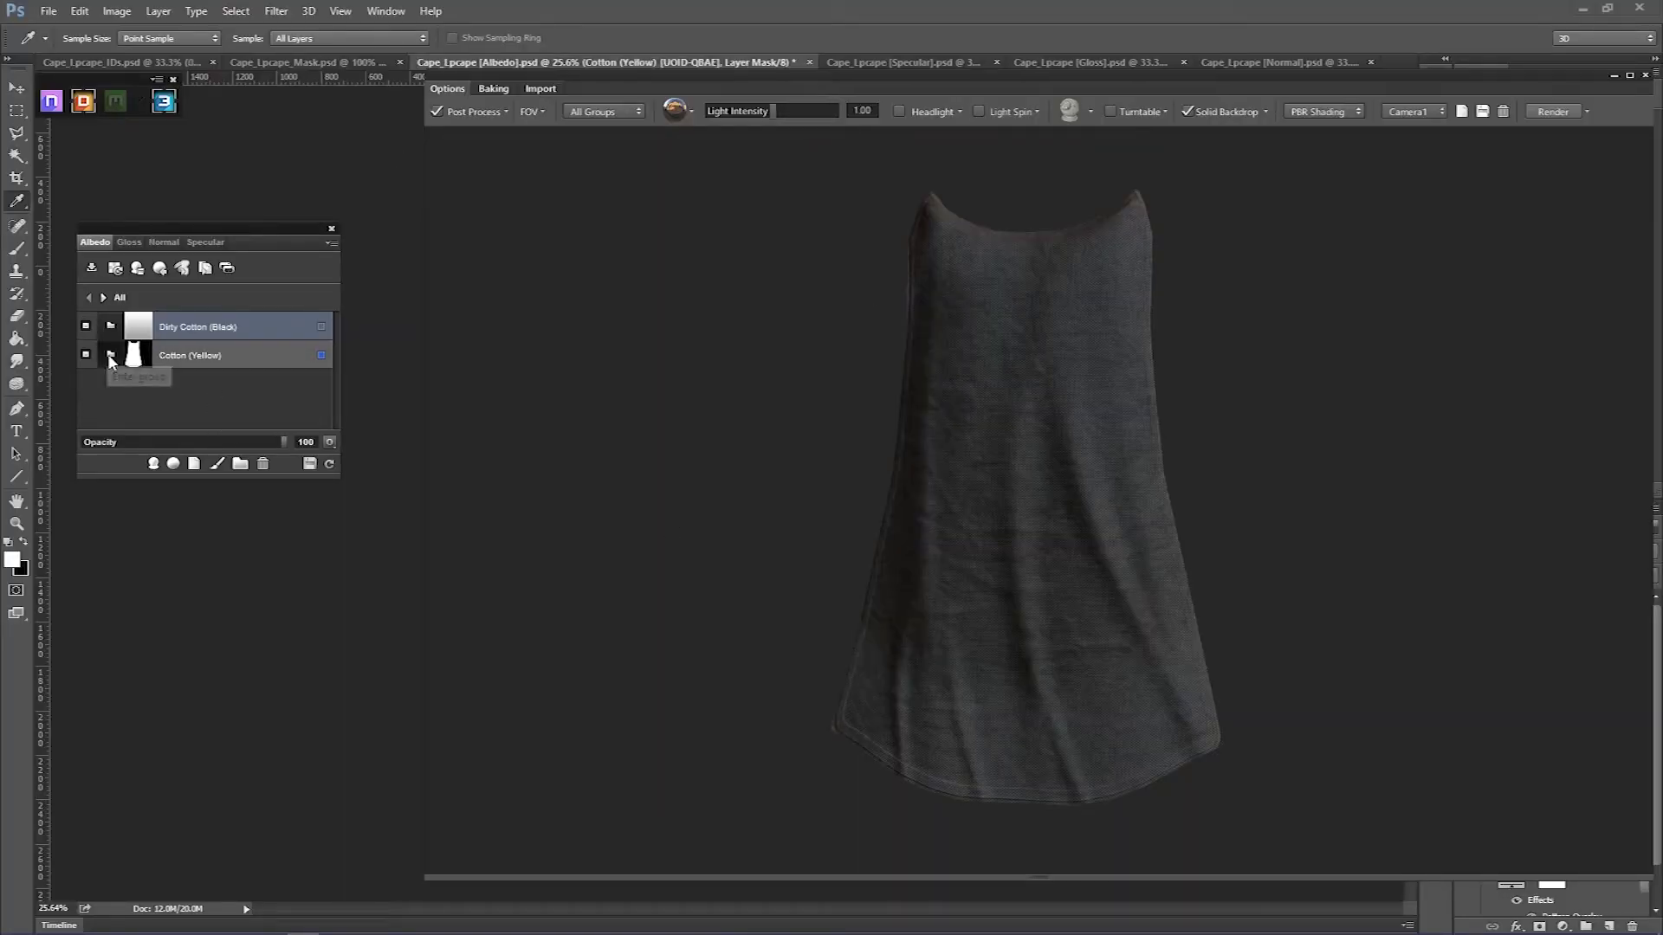
{"action": "left_click", "coordinate": [179, 387]}
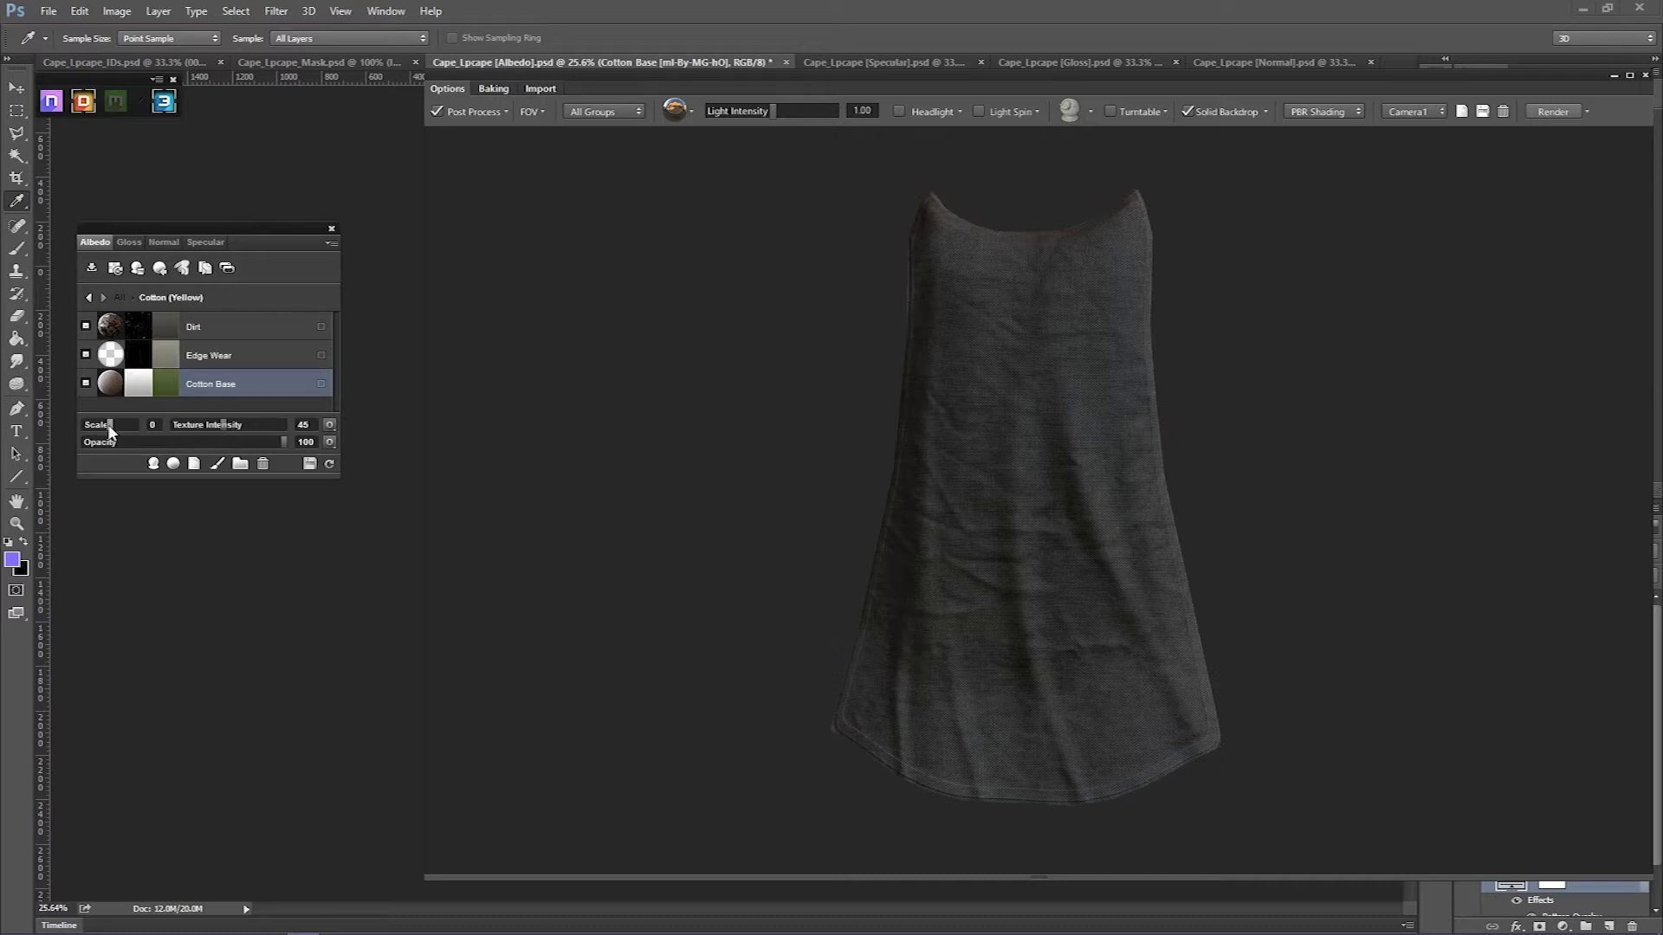
{"action": "left_click", "coordinate": [120, 297]}
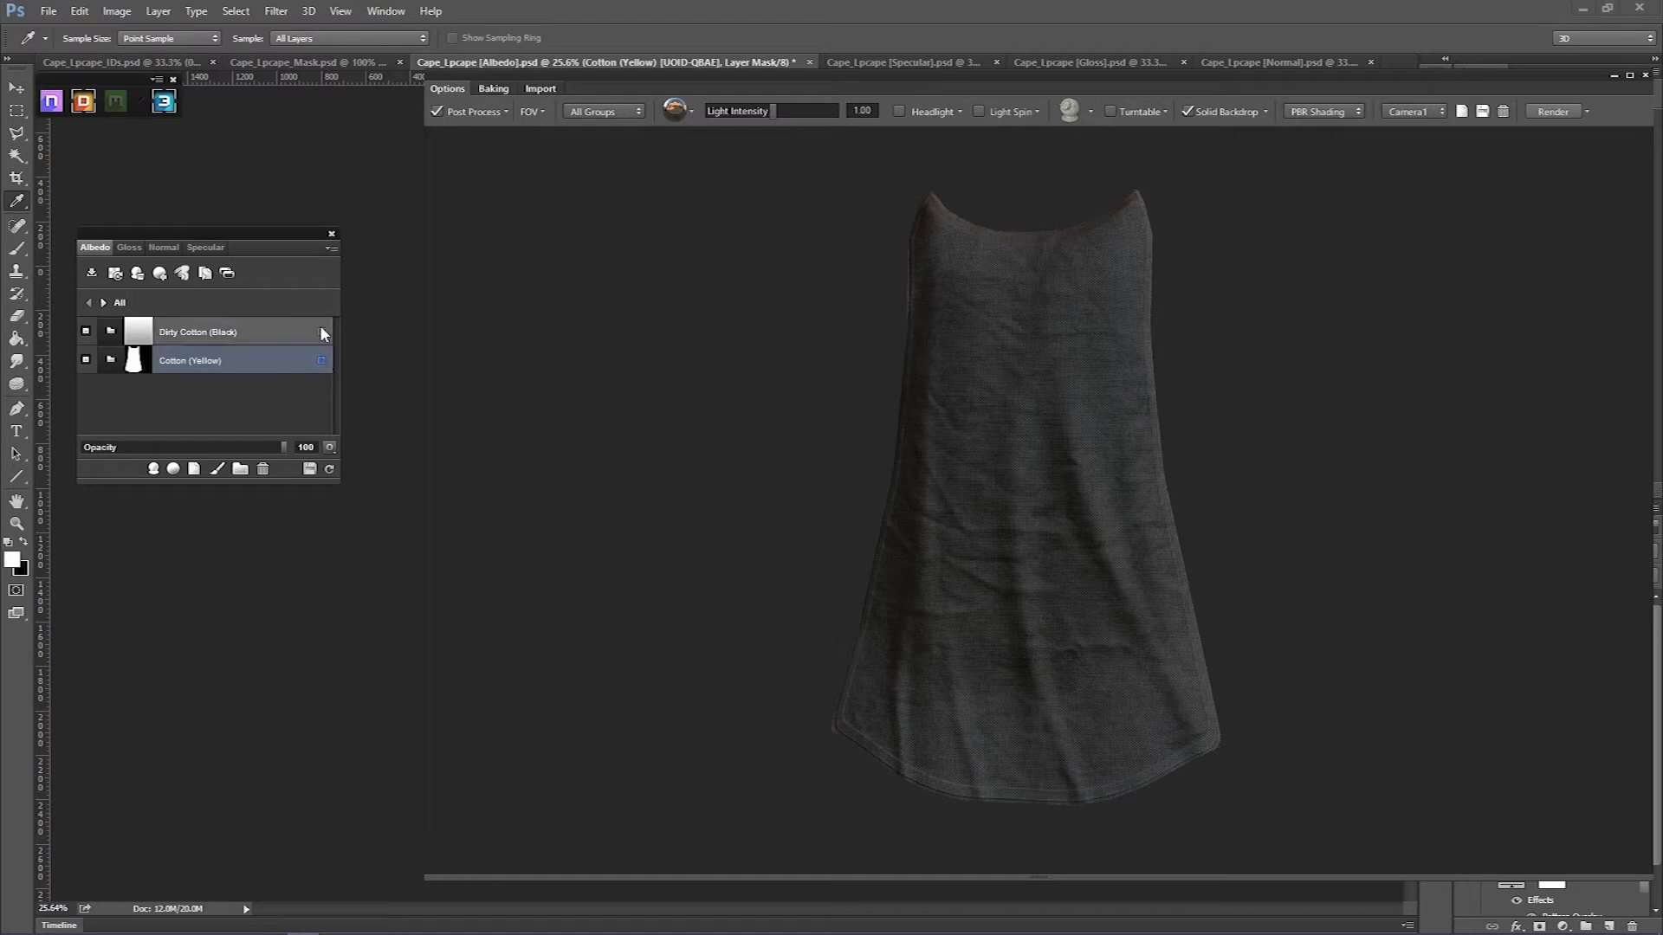
{"action": "left_click_drag", "start_coordinate": [242, 330], "coordinate": [243, 372]}
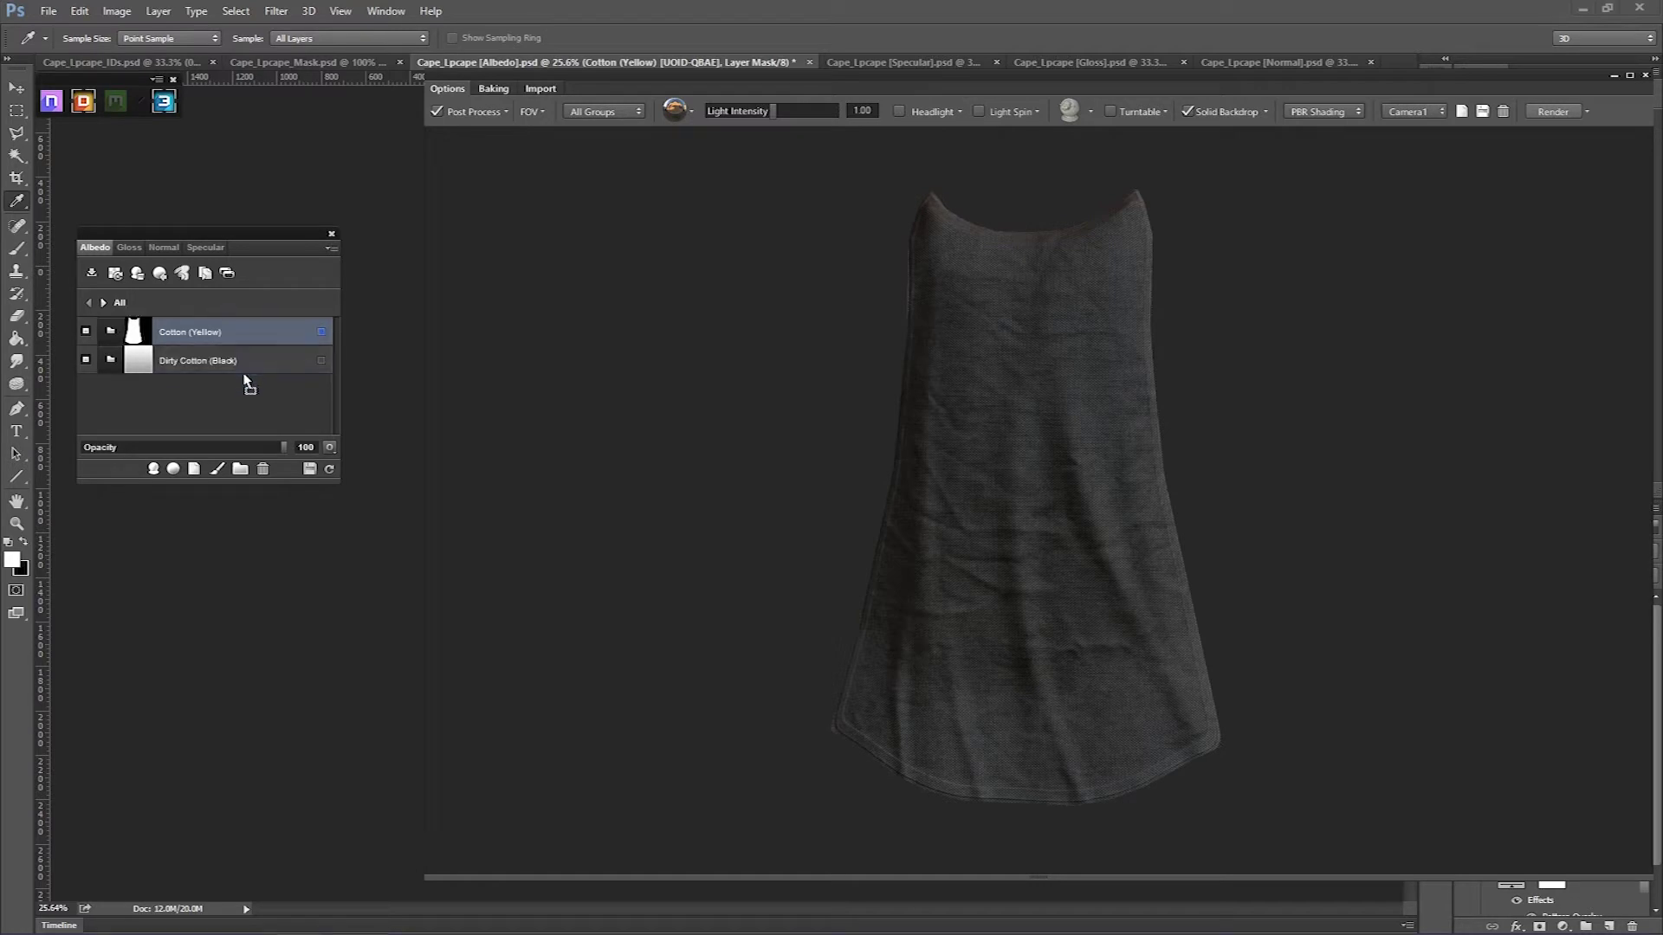
Select the Cotton (Yellow) group and open the smart material library
{"action": "left_click", "coordinate": [242, 372]}
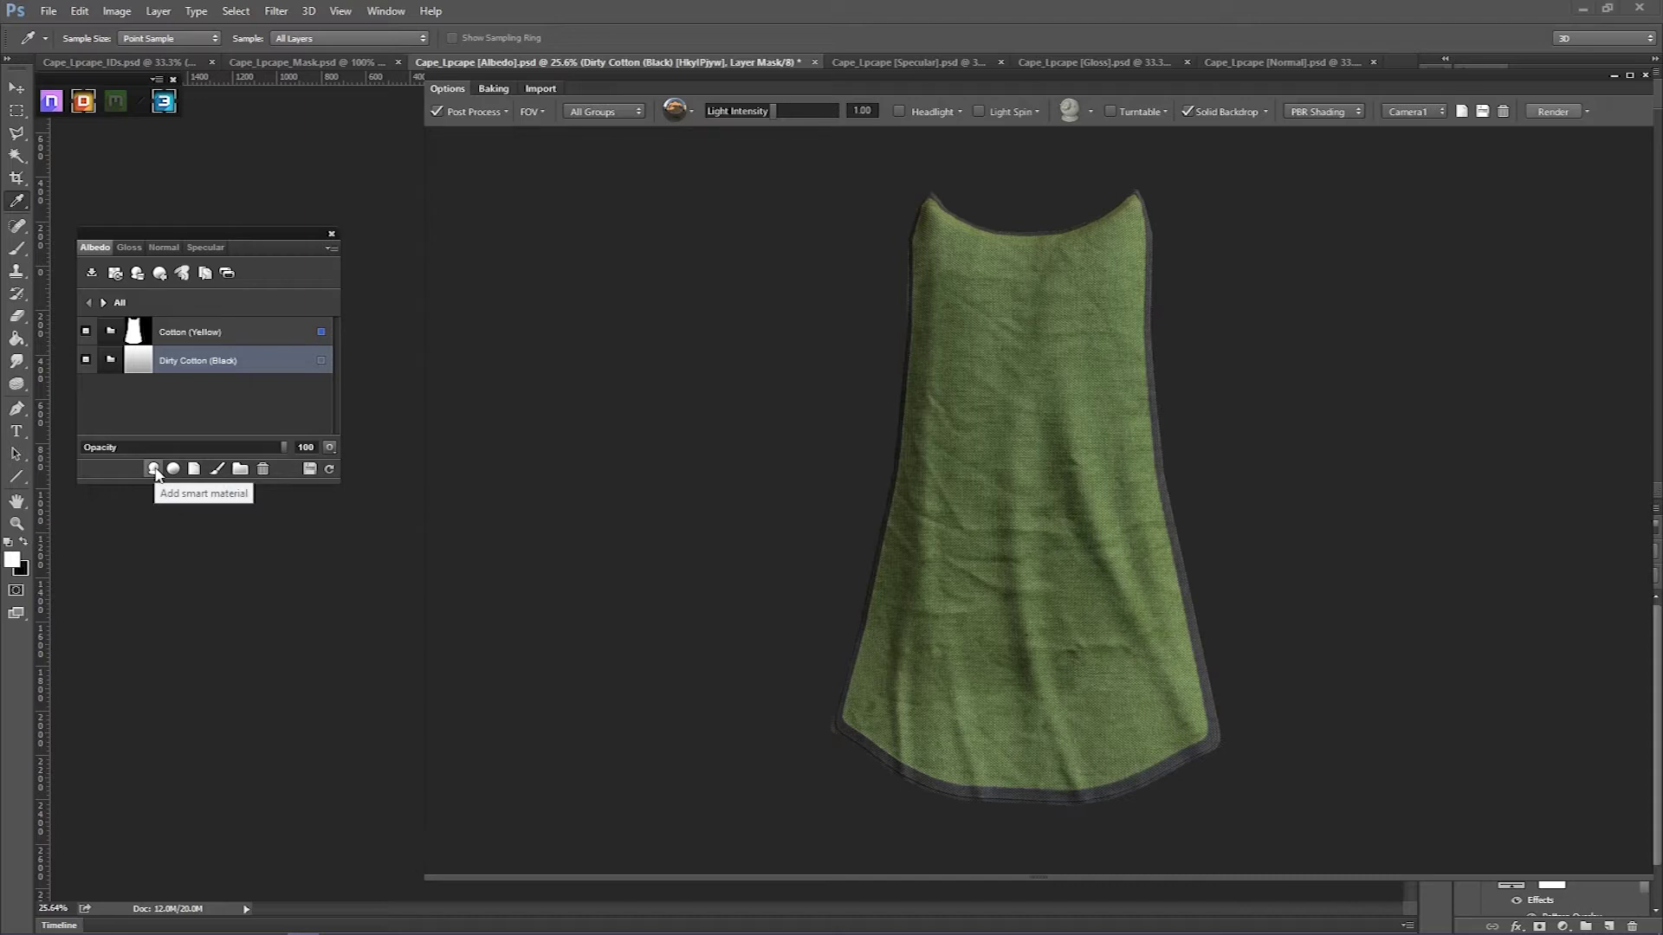
{"action": "left_click", "coordinate": [186, 332]}
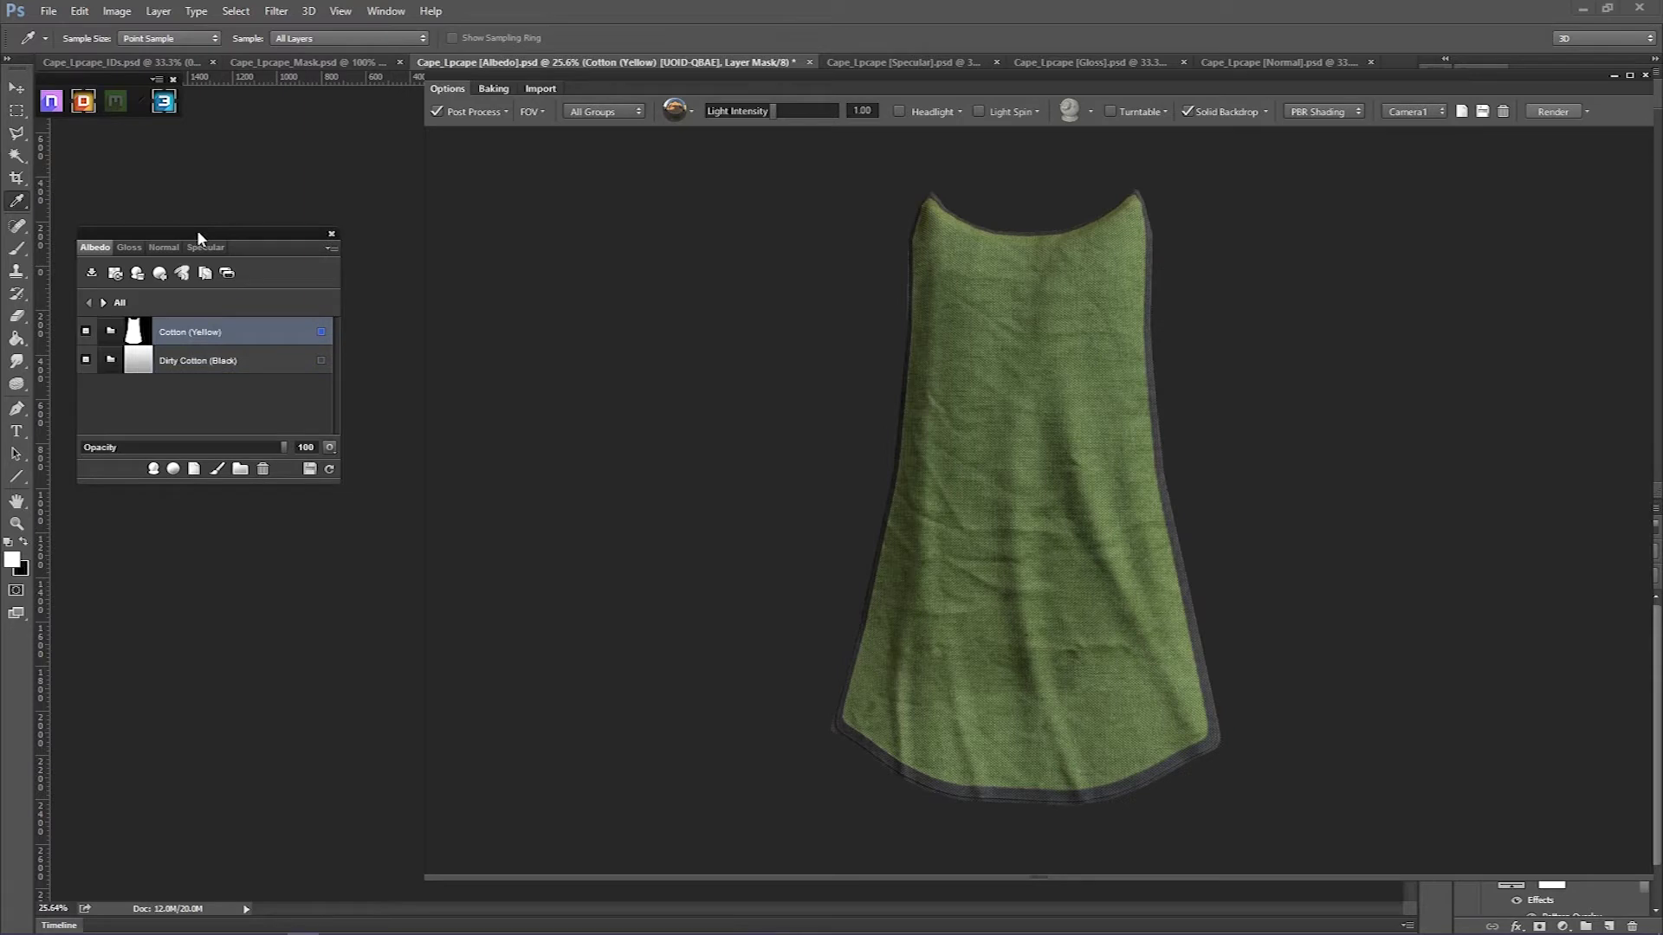
{"action": "left_click_drag", "start_coordinate": [196, 230], "coordinate": [199, 227]}
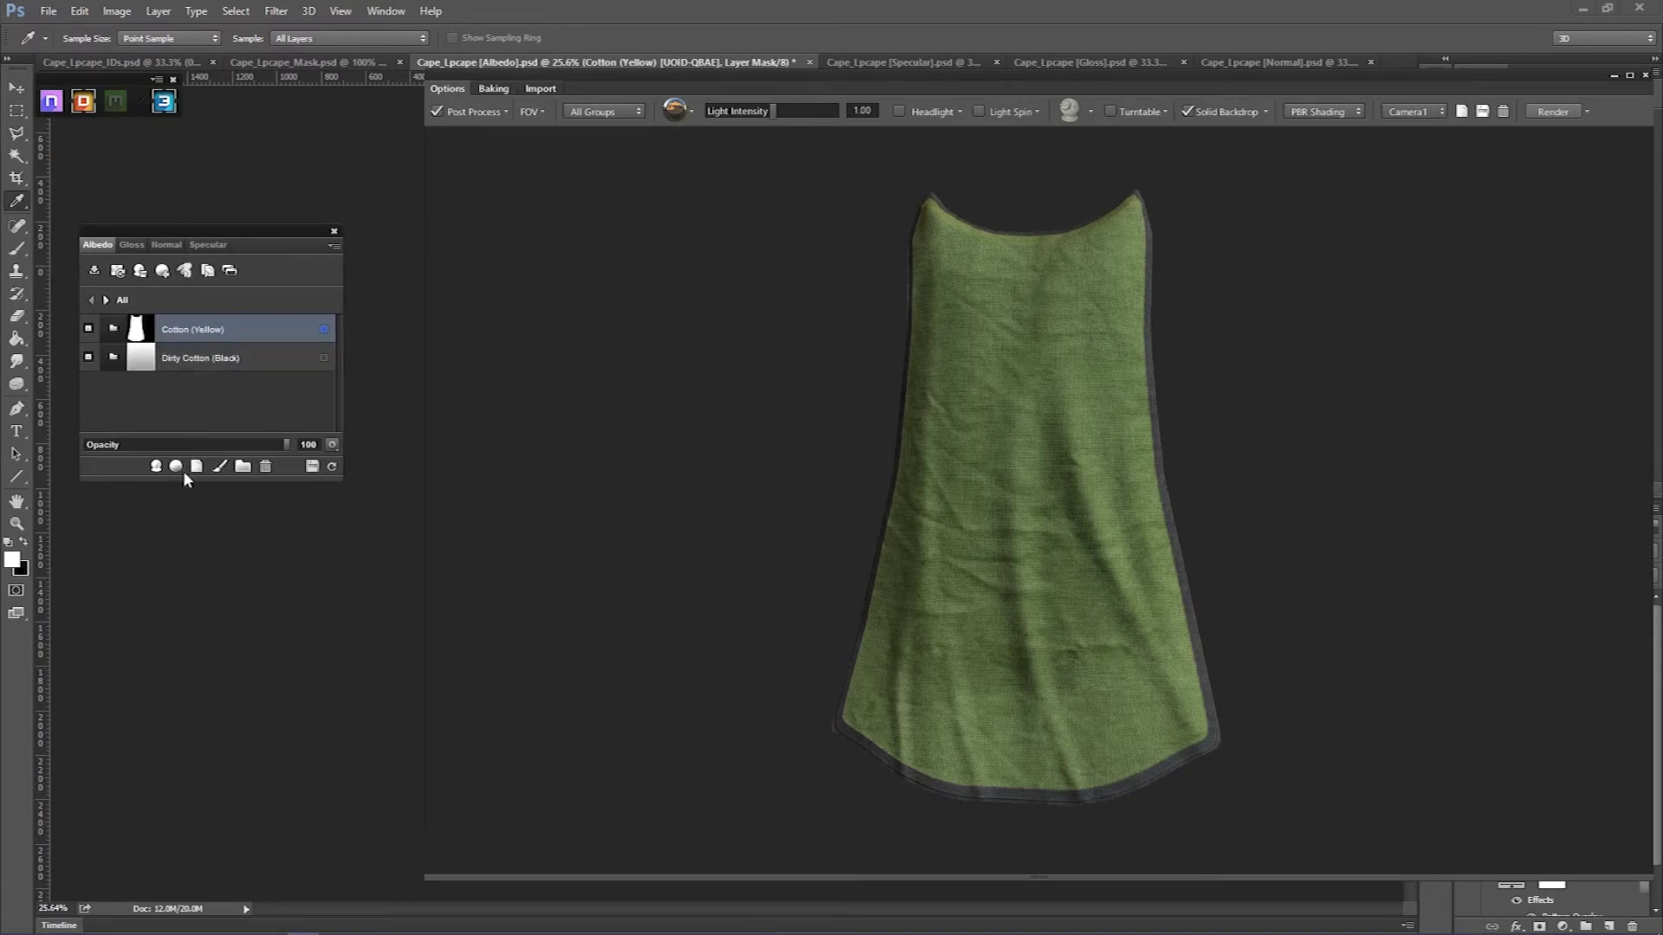
{"action": "left_click", "coordinate": [156, 468]}
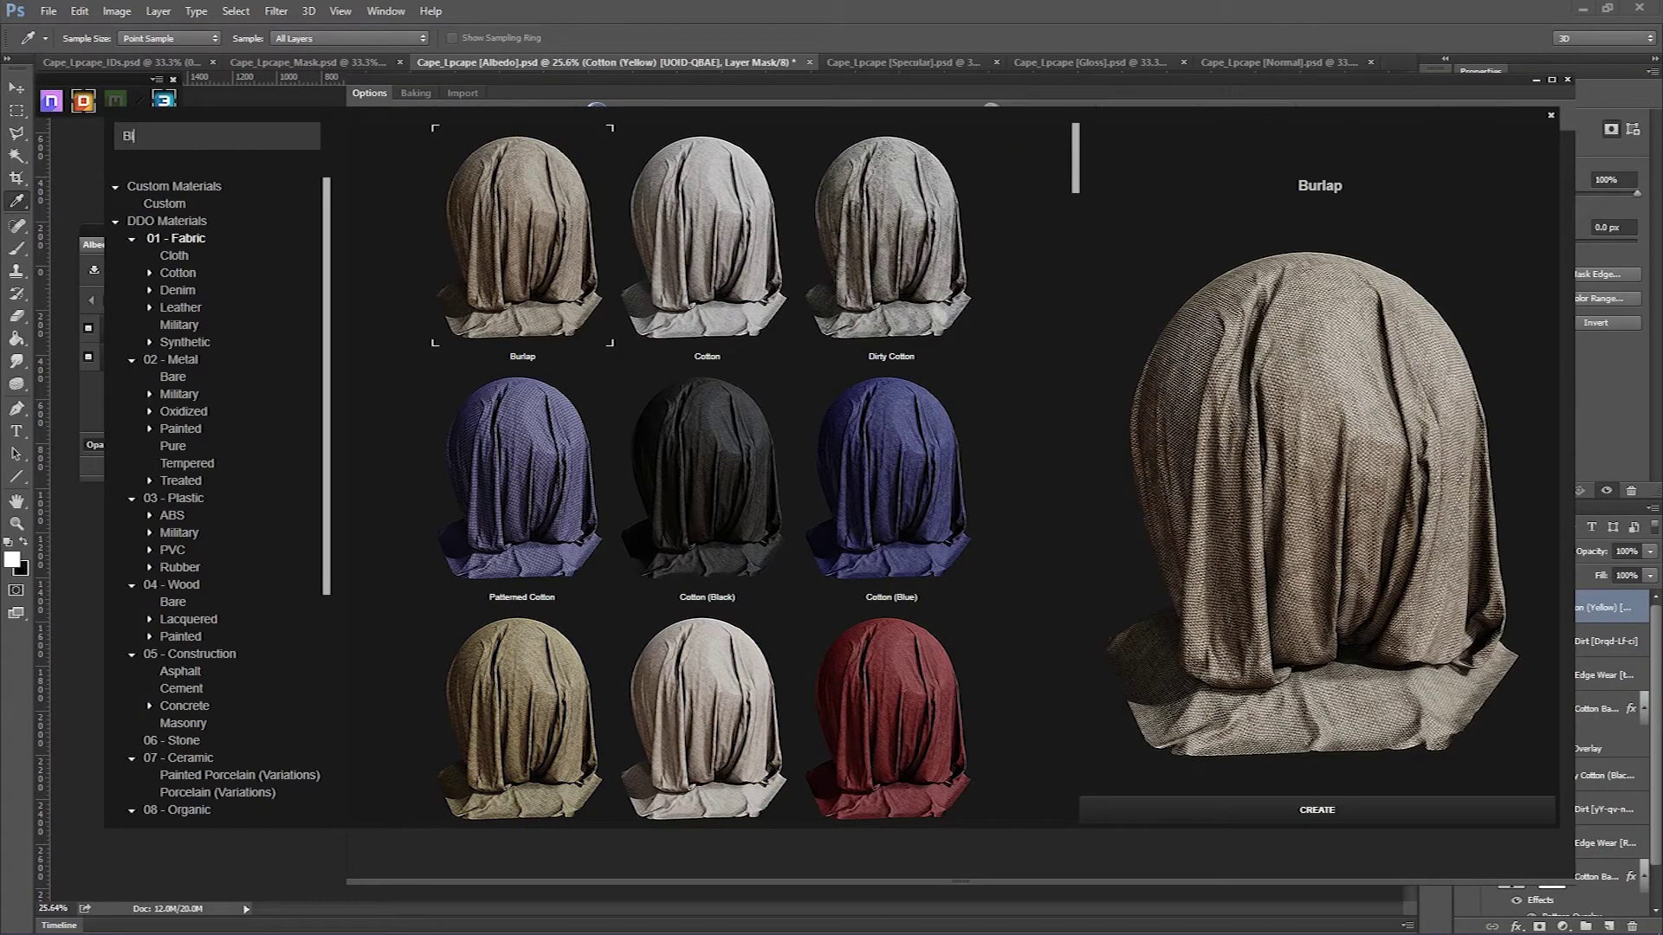
Search for 'Blood' and create the Blood Spatter smart material on the cape
{"action": "type", "text": "Blood"}
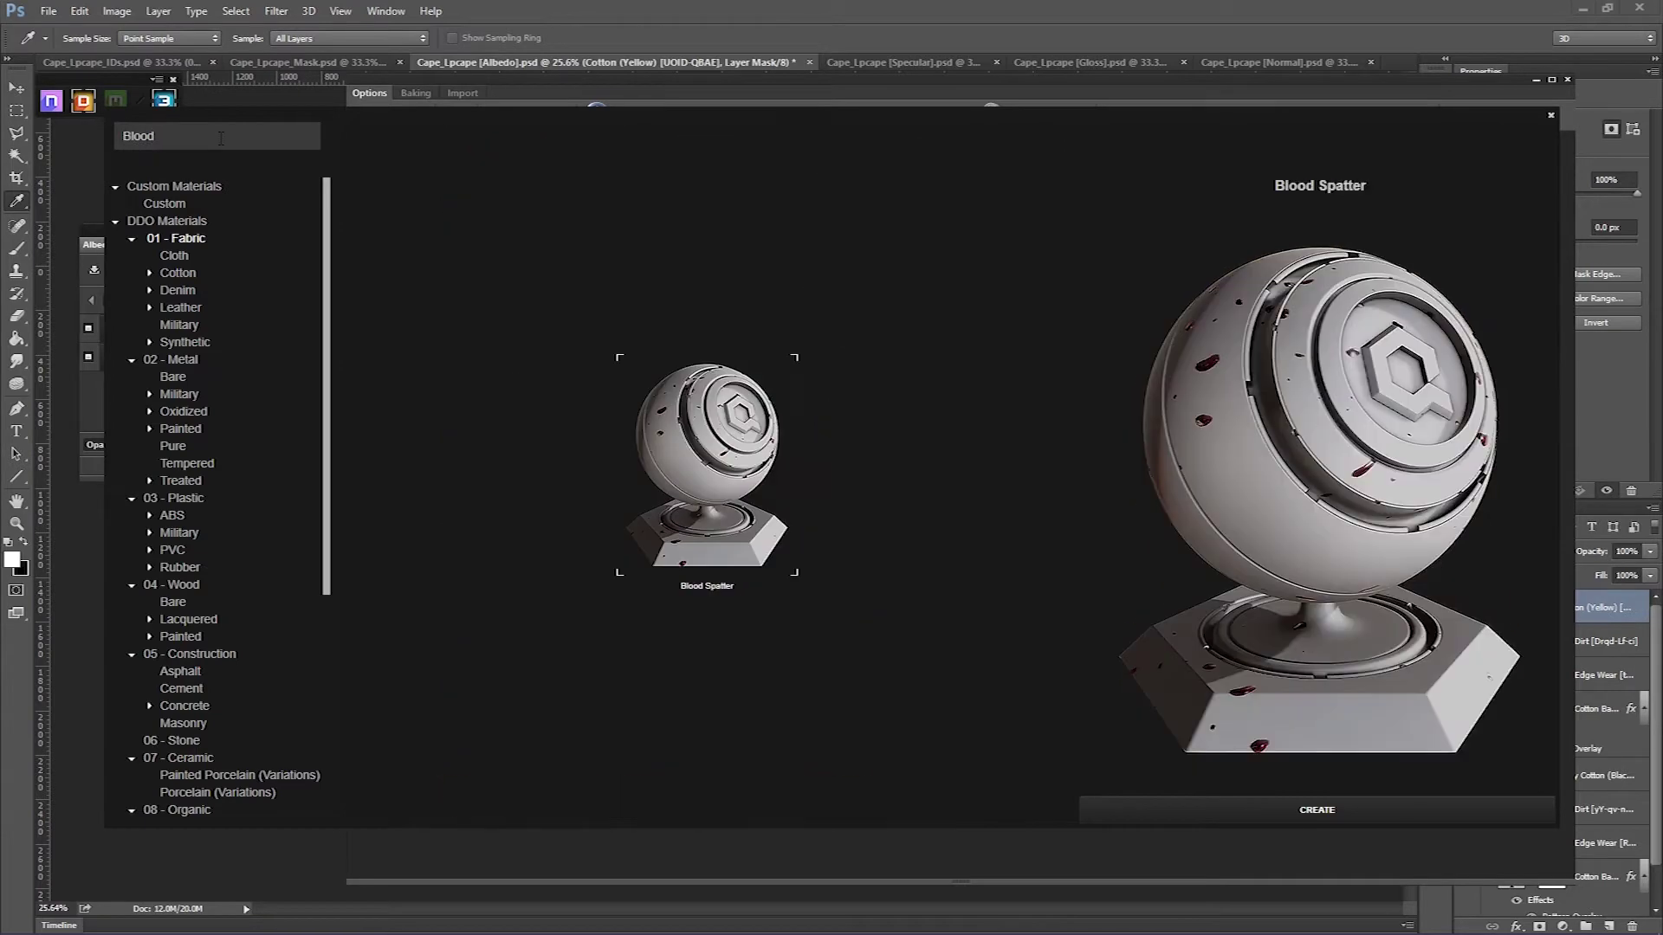
{"action": "left_click", "coordinate": [1273, 804]}
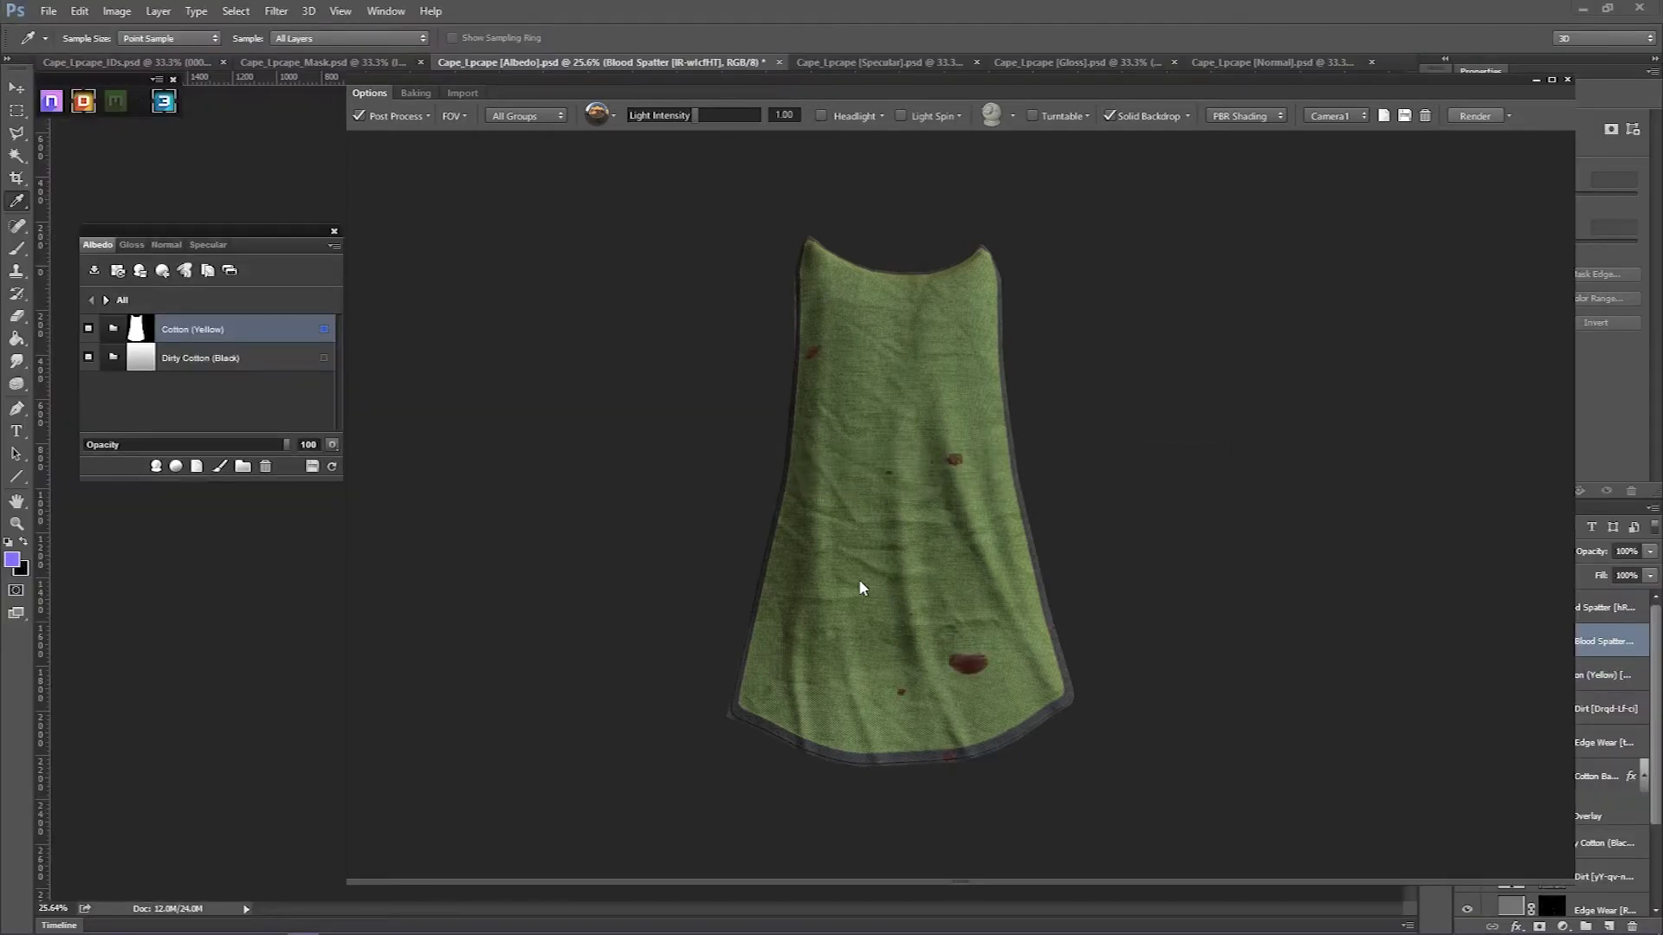
Edit the Blood Spatter mask in full shaded Dynamask mode and browse the brush presets
{"action": "left_click", "coordinate": [144, 333]}
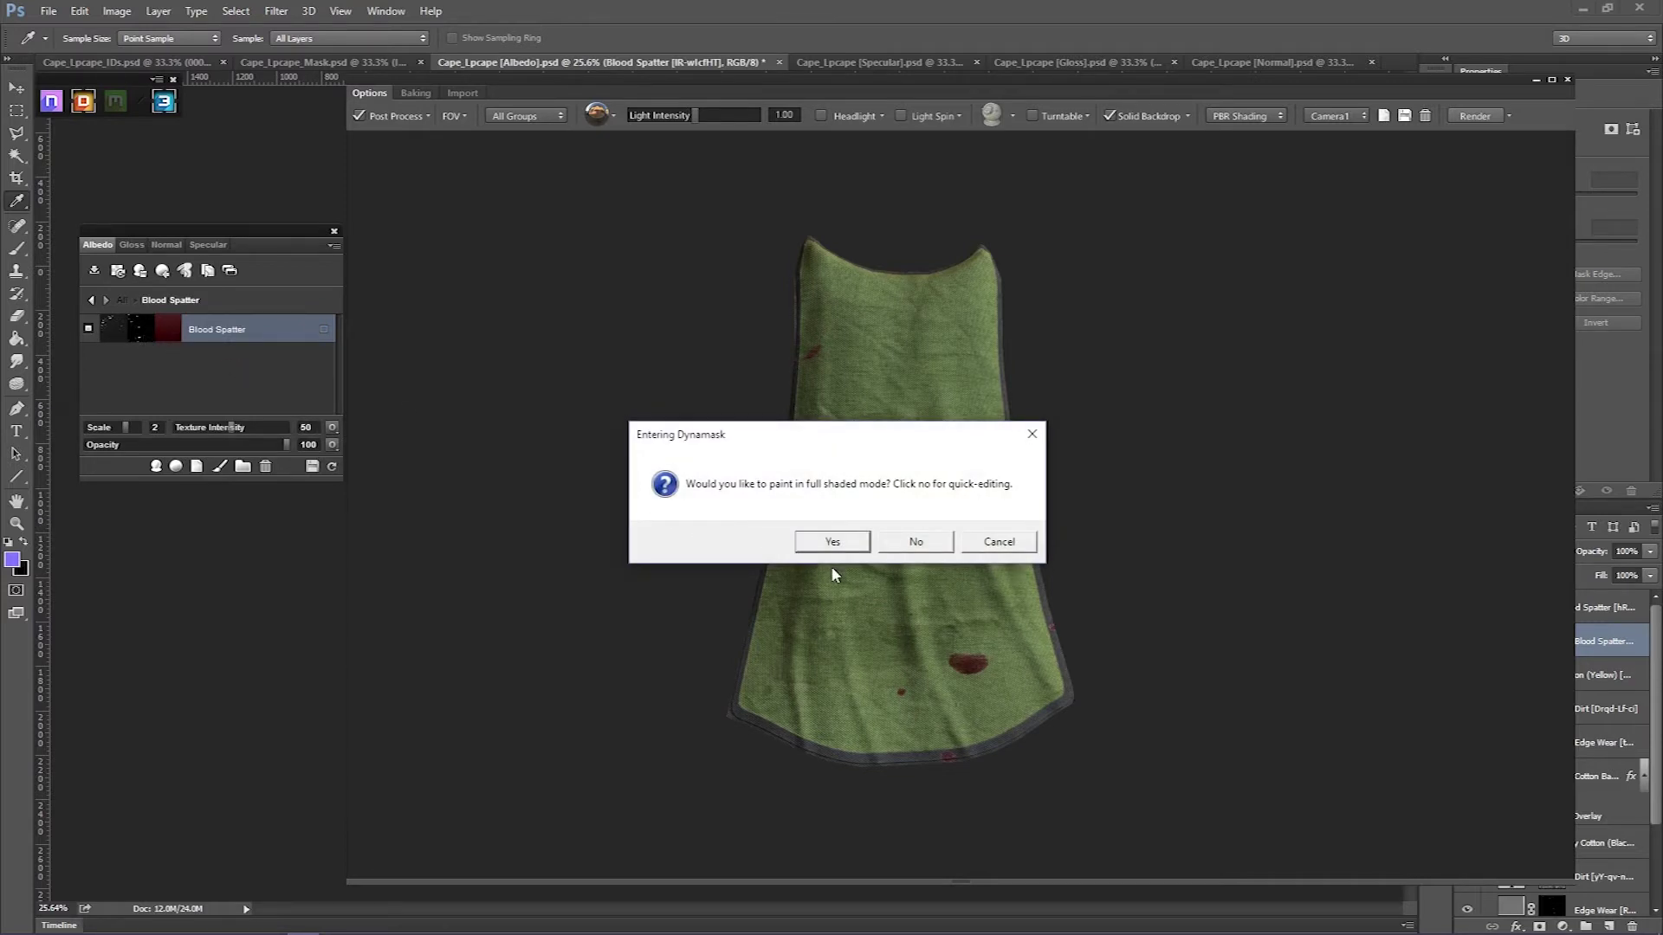
{"action": "left_click", "coordinate": [854, 543]}
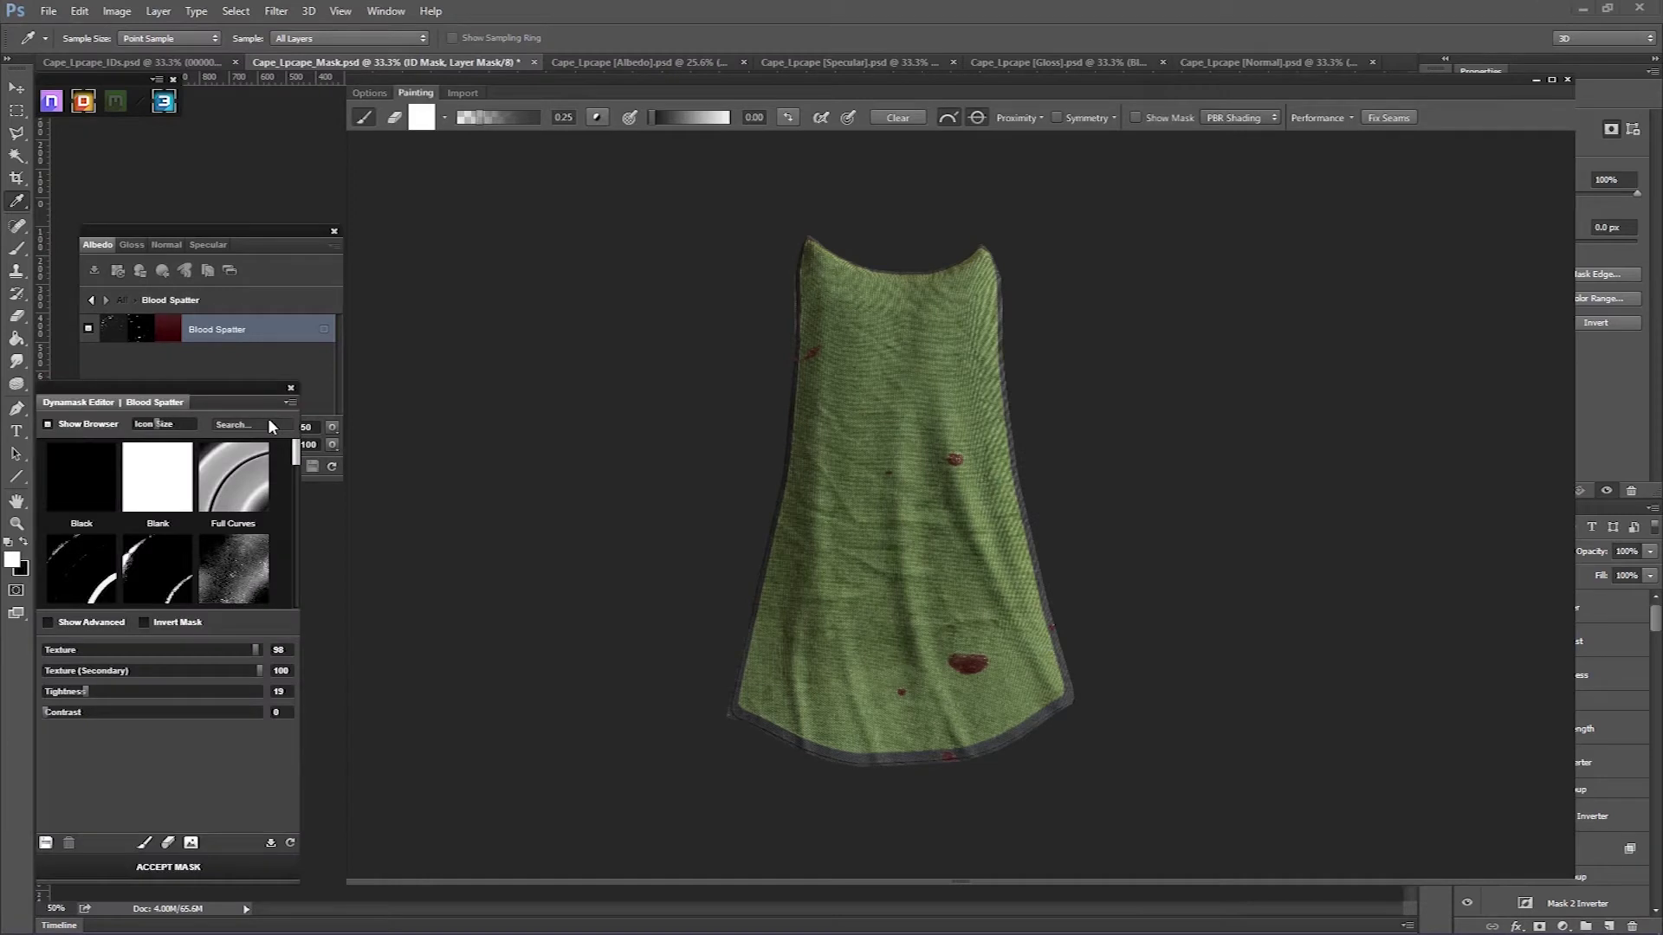
{"action": "scroll", "coordinate": [256, 482], "scroll_direction": "down", "scroll_amount": 6}
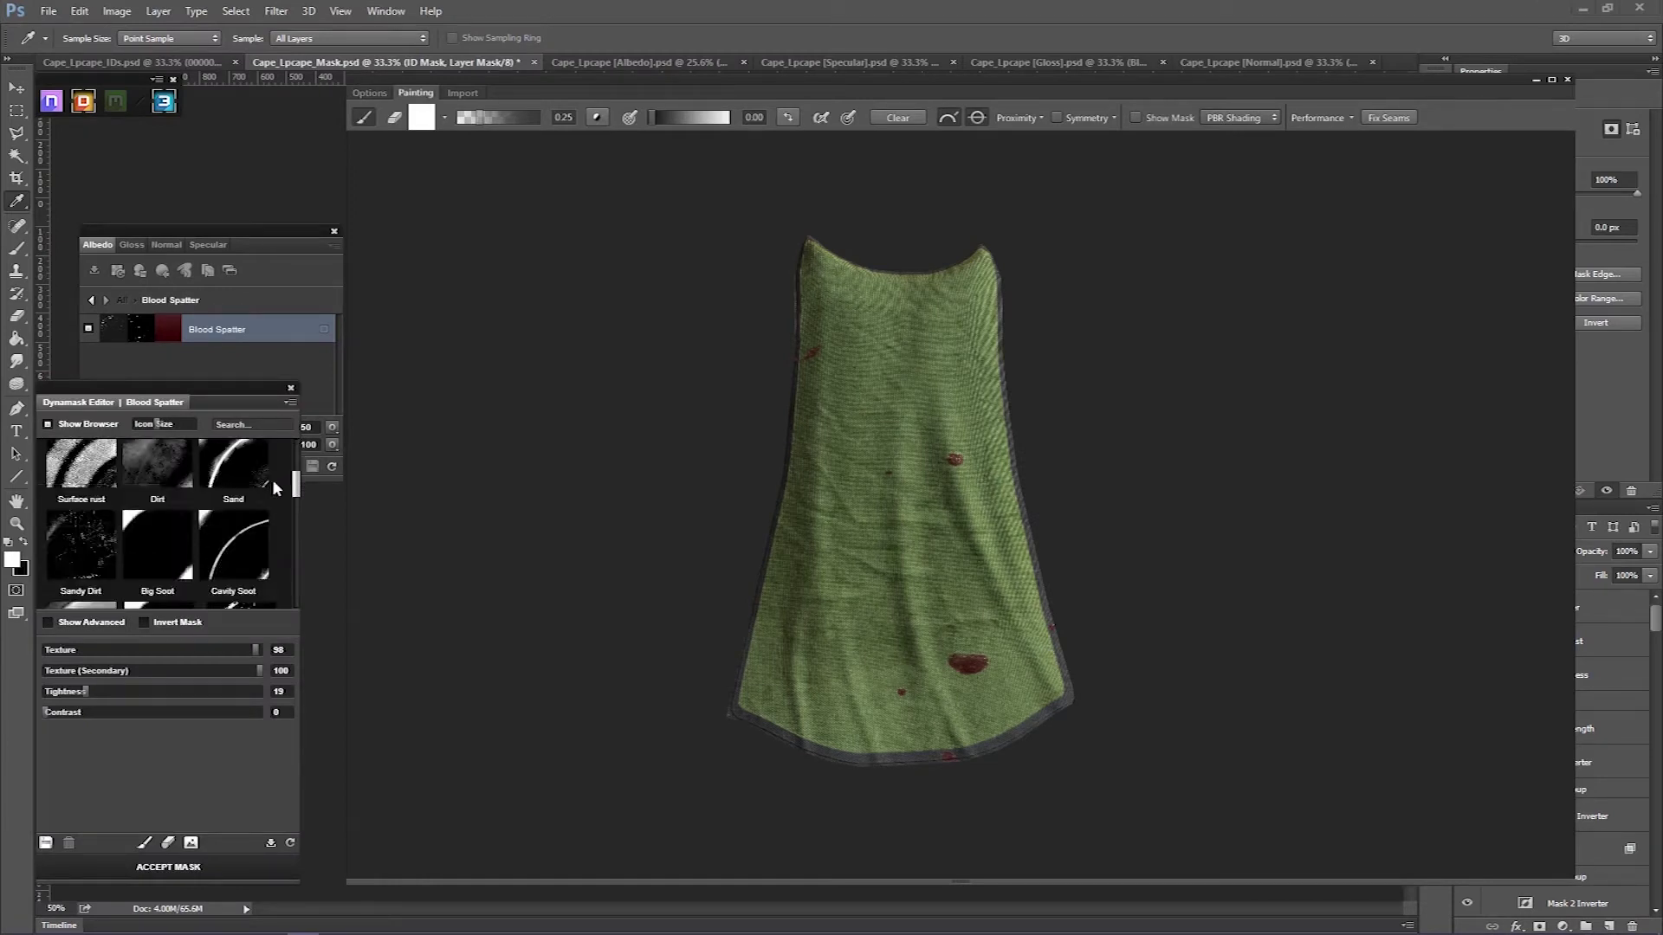
{"action": "left_click_drag", "start_coordinate": [295, 507], "coordinate": [295, 511]}
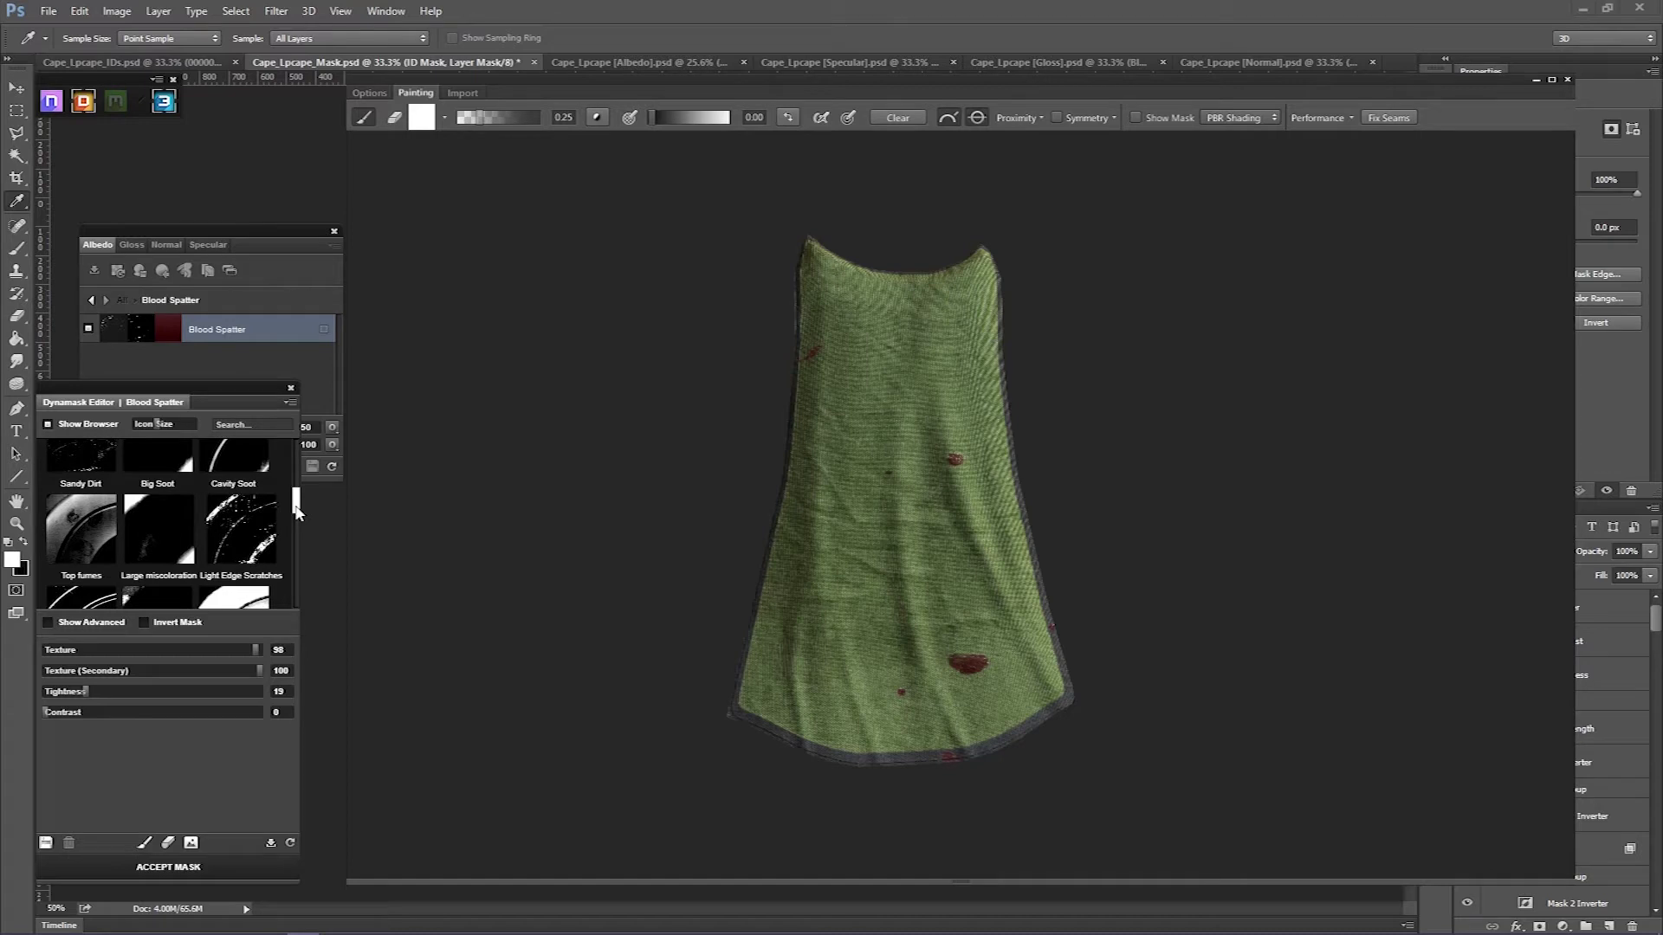
{"action": "left_click_drag", "start_coordinate": [296, 511], "coordinate": [276, 402]}
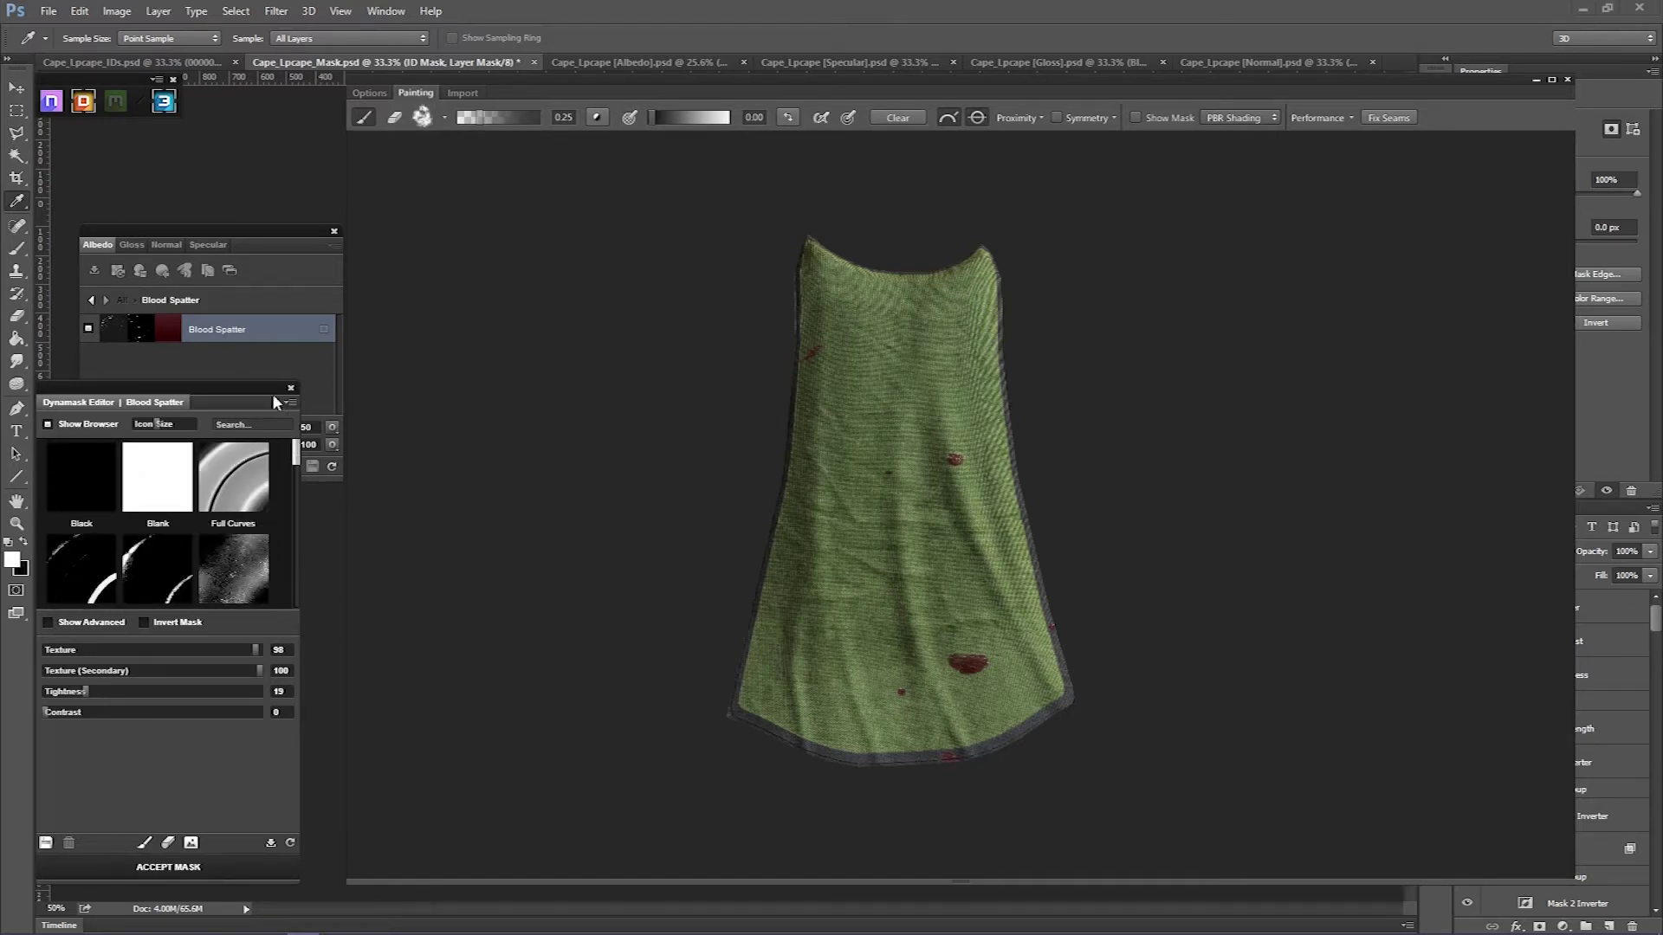
{"action": "left_click", "coordinate": [422, 118]}
Set brush opacity to 1.00 and paint blood over the cape's lower-left edge, centre and right edge
{"action": "left_click_drag", "start_coordinate": [669, 124], "coordinate": [736, 118]}
{"action": "mouse_move", "coordinate": [736, 694]}
{"action": "left_mouse_down"}
{"action": "mouse_move", "coordinate": [848, 761]}
{"action": "mouse_move", "coordinate": [844, 744]}
{"action": "mouse_move", "coordinate": [891, 758]}
{"action": "mouse_move", "coordinate": [996, 740]}
{"action": "mouse_move", "coordinate": [1064, 695]}
{"action": "mouse_move", "coordinate": [1032, 646]}
{"action": "mouse_move", "coordinate": [1043, 607]}
{"action": "mouse_move", "coordinate": [972, 676]}
{"action": "mouse_move", "coordinate": [896, 683]}
{"action": "mouse_move", "coordinate": [746, 672]}
{"action": "mouse_move", "coordinate": [757, 594]}
{"action": "left_mouse_up"}
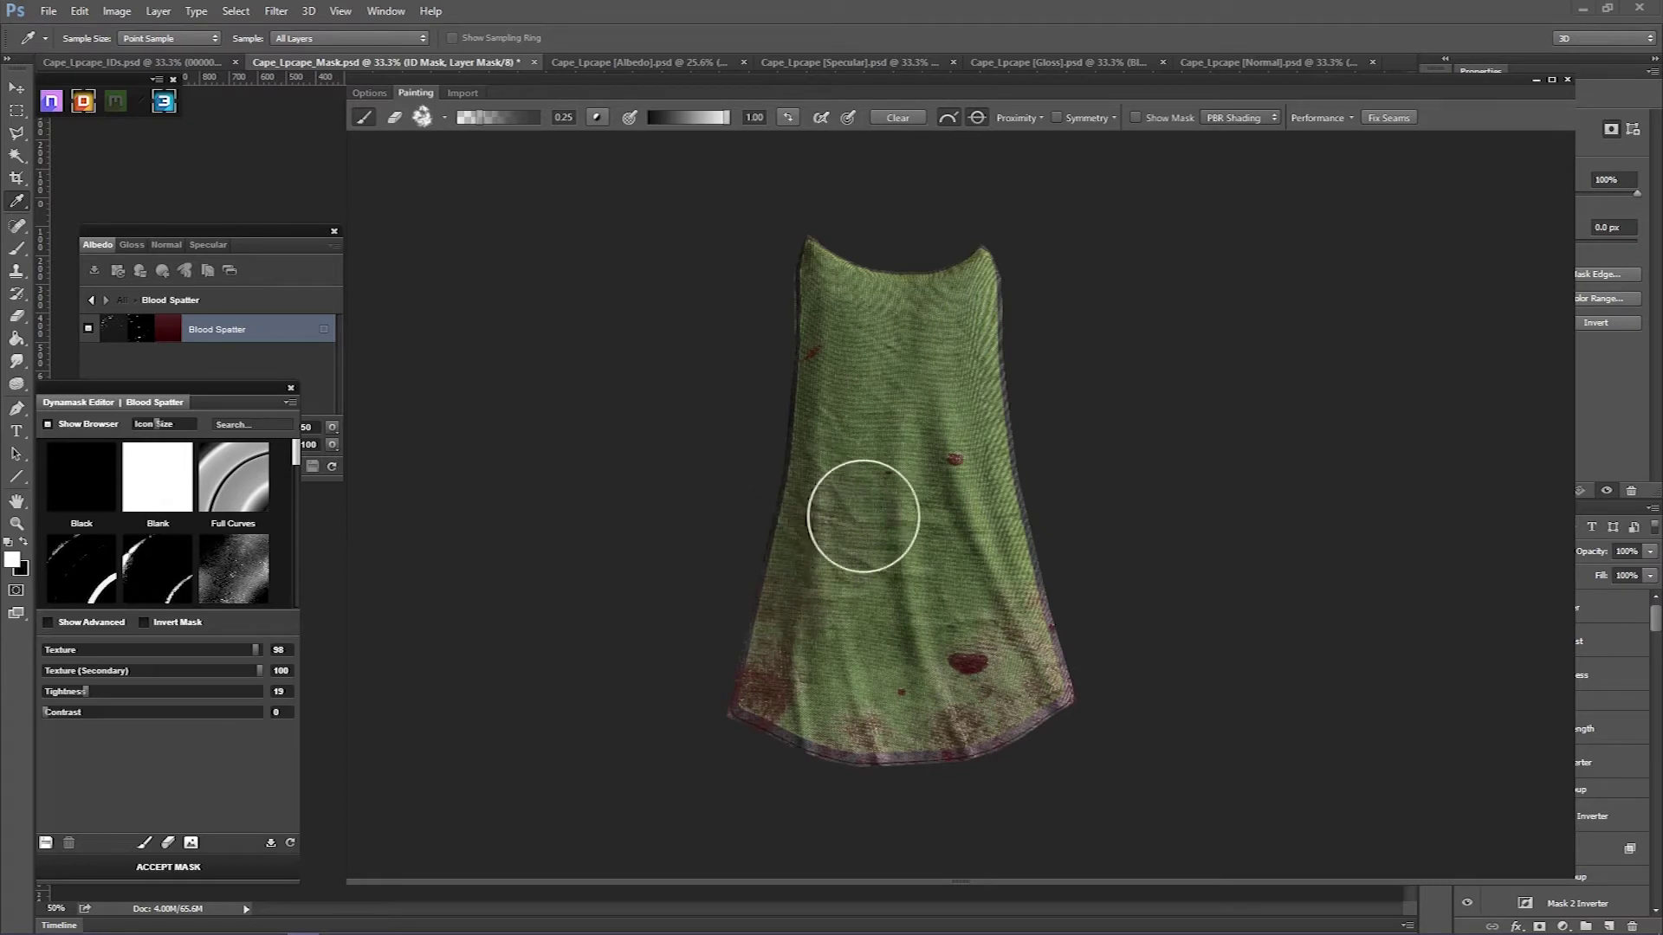
{"action": "mouse_move", "coordinate": [863, 517]}
{"action": "left_mouse_down"}
{"action": "mouse_move", "coordinate": [898, 731]}
{"action": "mouse_move", "coordinate": [959, 773]}
{"action": "left_mouse_up"}
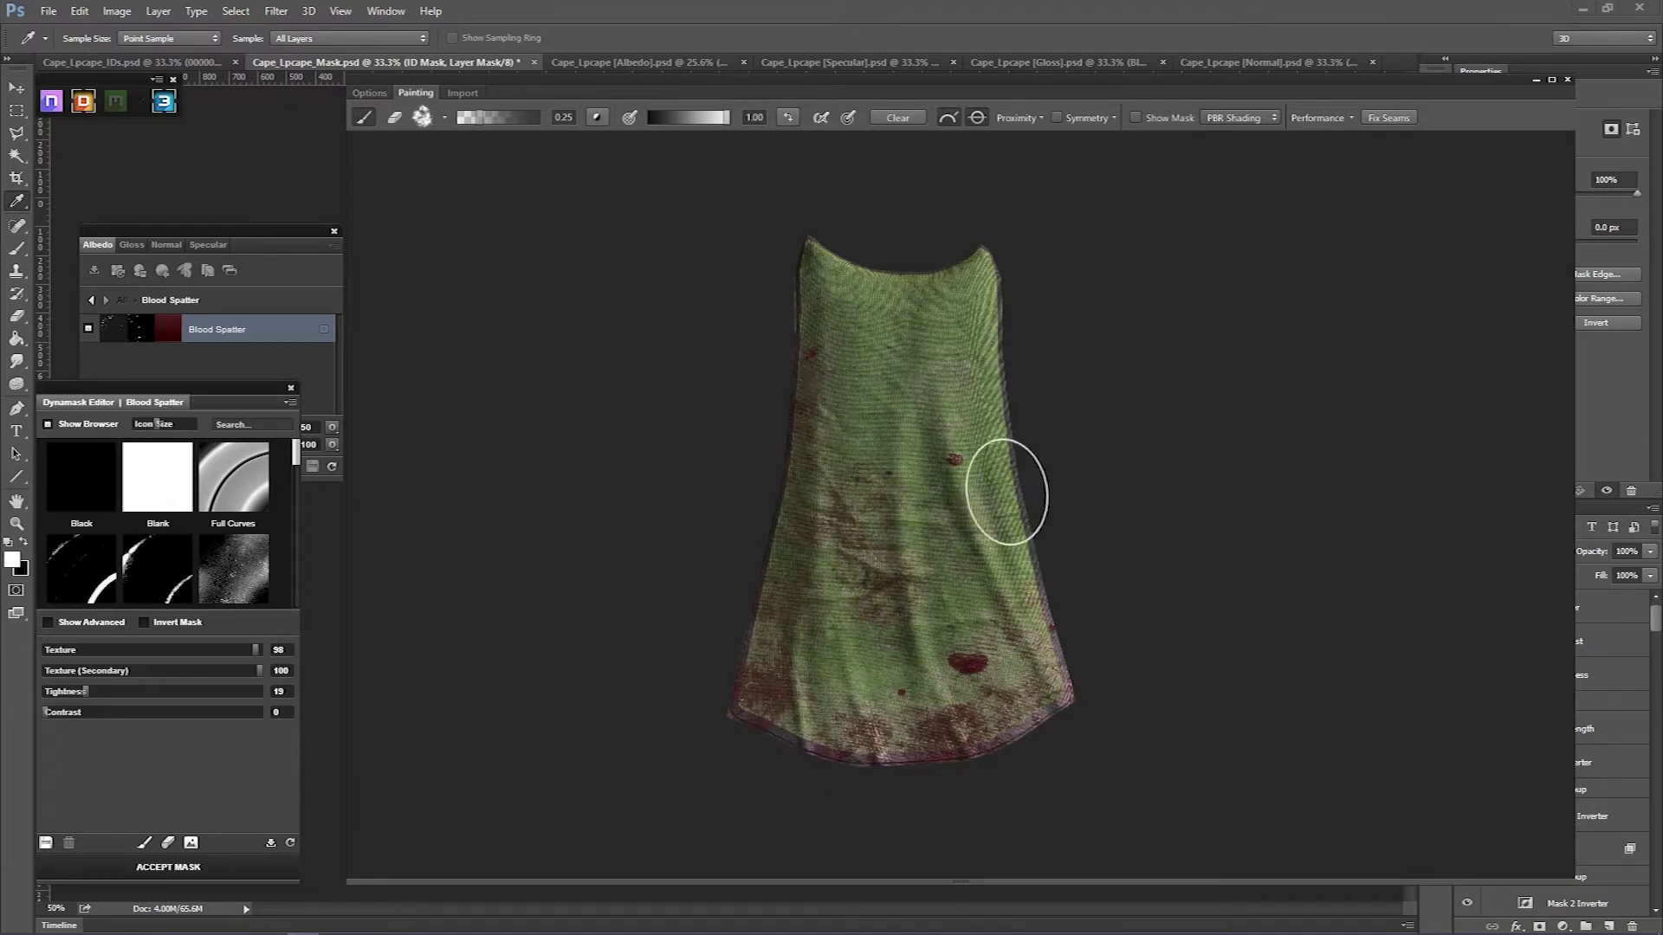
{"action": "left_click_drag", "start_coordinate": [1006, 492], "coordinate": [1040, 580]}
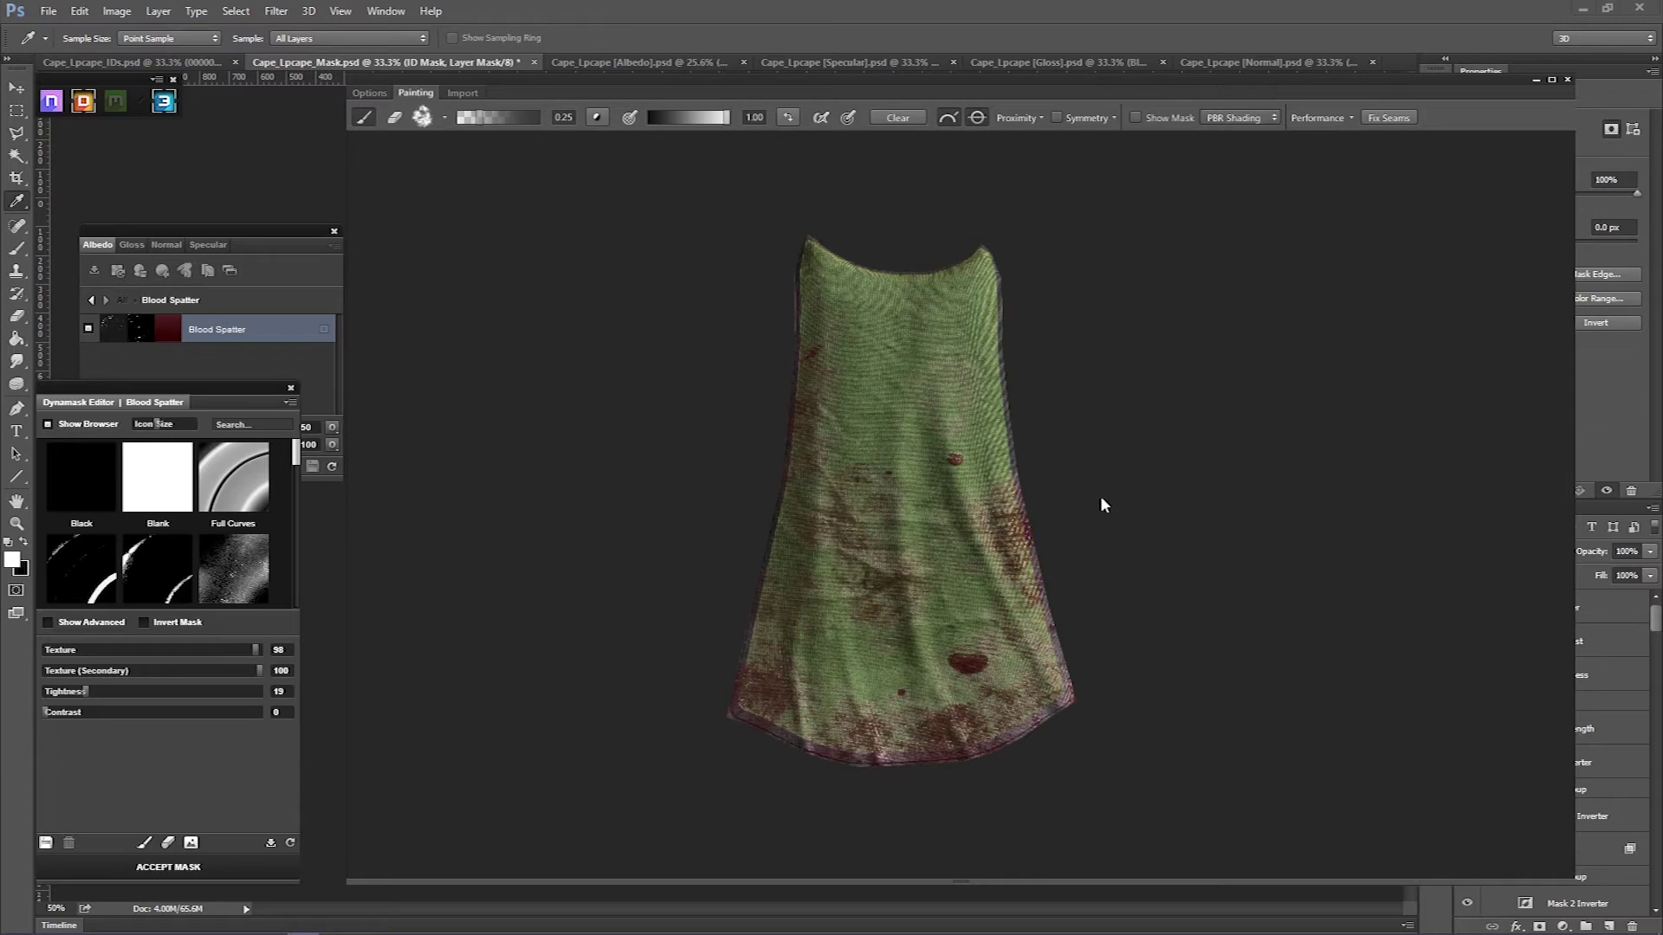
Tilt the view and paint more blood down the cape's lower-left edge
{"action": "scroll", "coordinate": [1095, 483], "scroll_direction": "up", "scroll_amount": 3}
{"action": "mouse_move", "coordinate": [1095, 483]}
{"action": "left_mouse_down"}
{"action": "mouse_move", "coordinate": [1014, 453]}
{"action": "mouse_move", "coordinate": [1030, 519]}
{"action": "left_mouse_up"}
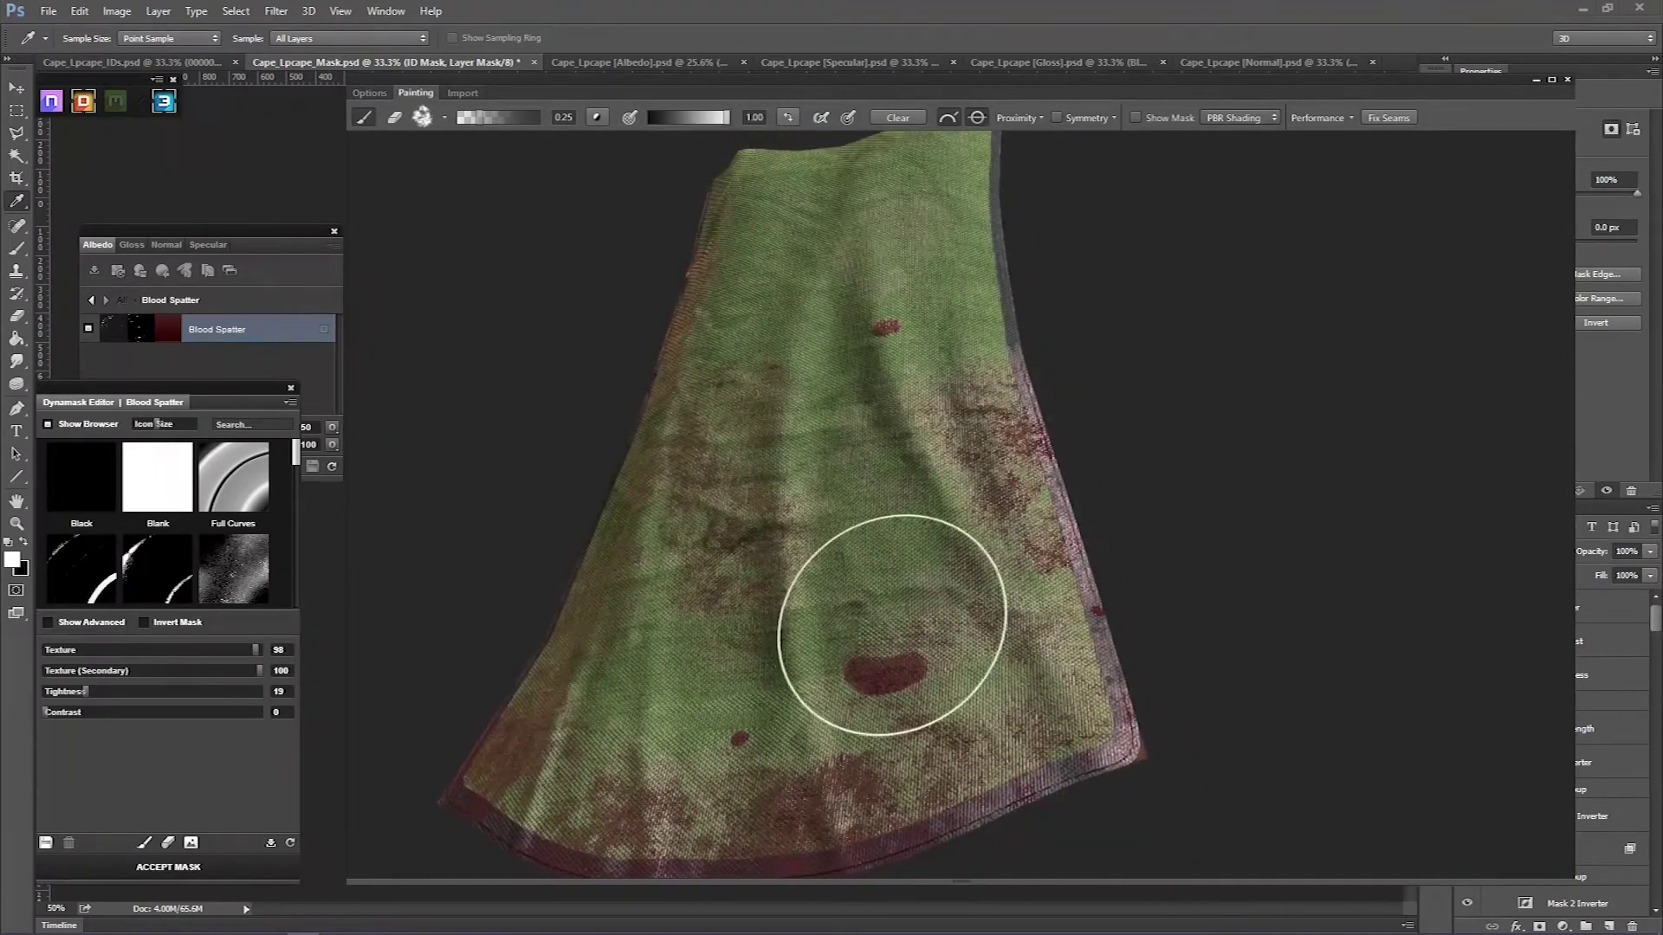
{"action": "scroll", "coordinate": [1155, 523], "scroll_direction": "down", "scroll_amount": 5}
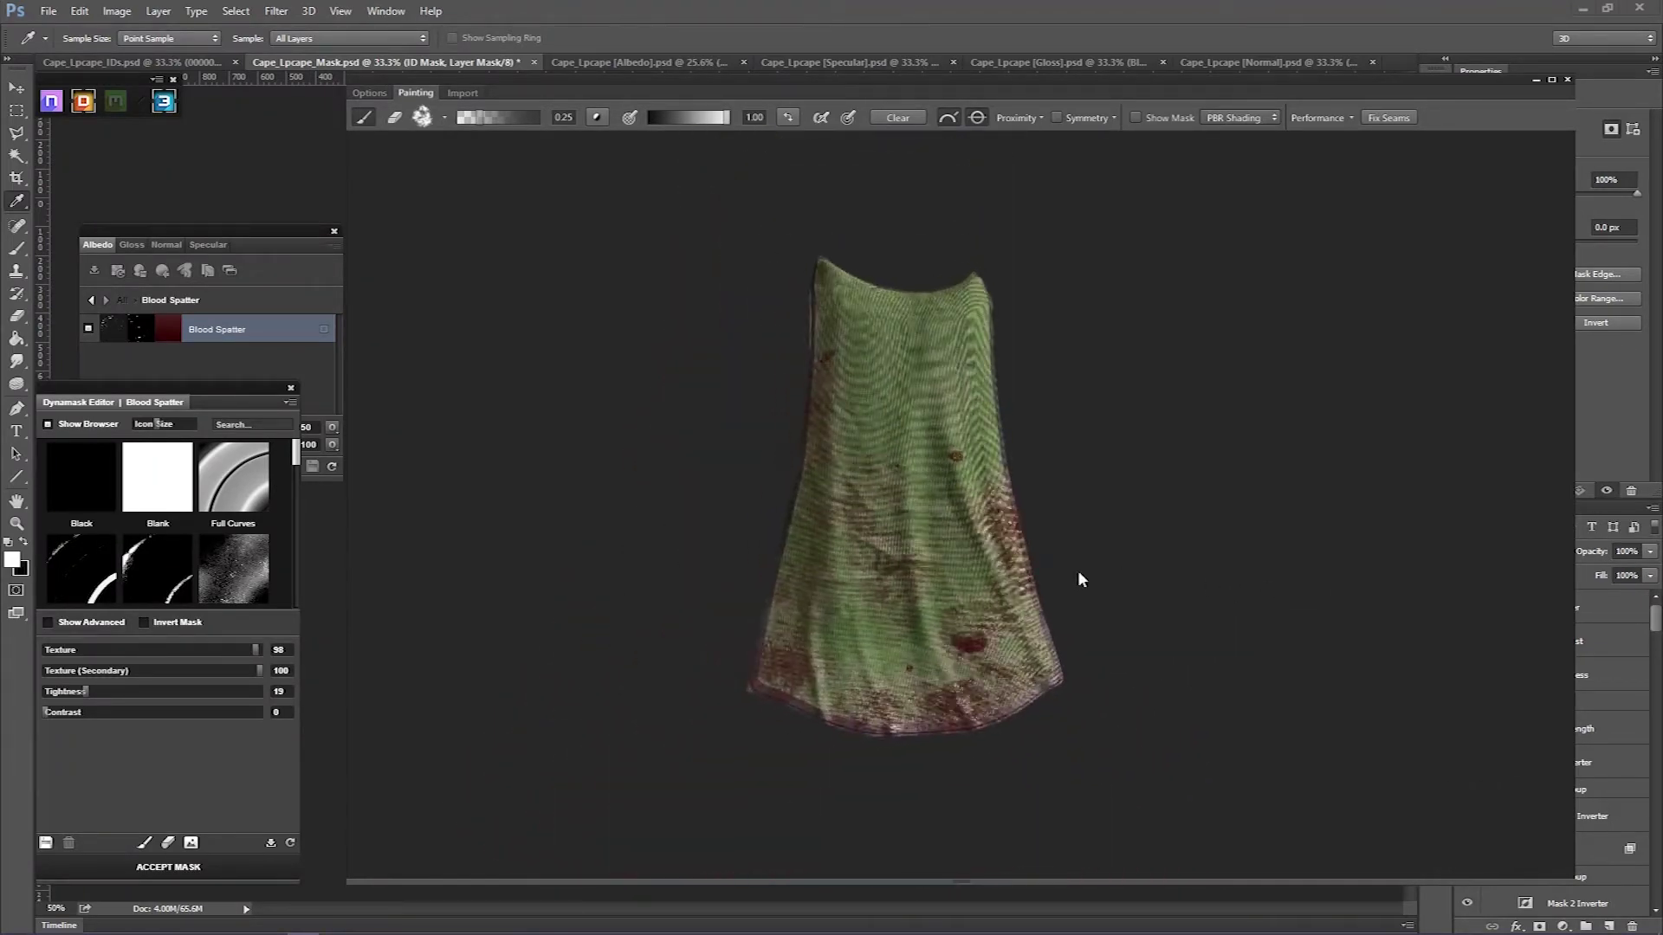
{"action": "scroll", "coordinate": [1080, 578], "scroll_direction": "up", "scroll_amount": 5}
{"action": "mouse_move", "coordinate": [704, 631]}
{"action": "left_mouse_down"}
{"action": "mouse_move", "coordinate": [639, 731]}
{"action": "mouse_move", "coordinate": [594, 716]}
{"action": "mouse_move", "coordinate": [640, 622]}
{"action": "mouse_move", "coordinate": [667, 798]}
{"action": "left_mouse_up"}
{"action": "mouse_move", "coordinate": [1042, 408]}
{"action": "left_mouse_down"}
{"action": "mouse_move", "coordinate": [987, 431]}
{"action": "mouse_move", "coordinate": [925, 403]}
{"action": "mouse_move", "coordinate": [909, 271]}
{"action": "left_mouse_up"}
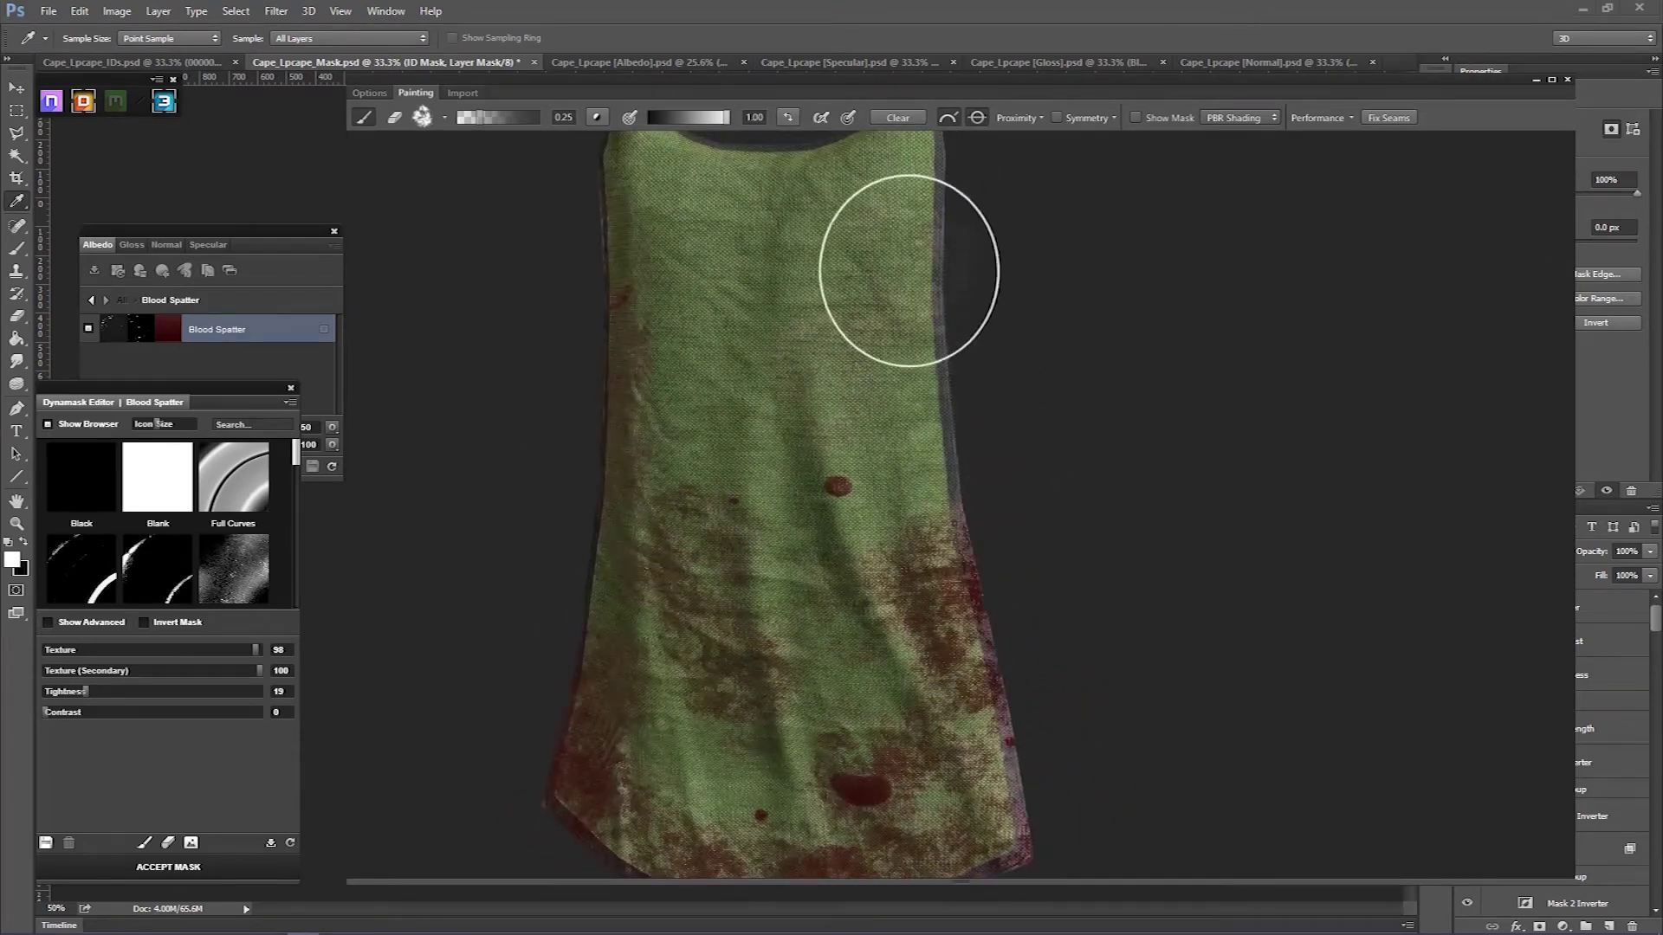
Orbit back to a frontal view of the whole cape
{"action": "scroll", "coordinate": [683, 446], "scroll_direction": "down", "scroll_amount": 3}
{"action": "mouse_move", "coordinate": [684, 445]}
{"action": "left_mouse_down"}
{"action": "mouse_move", "coordinate": [866, 398]}
{"action": "mouse_move", "coordinate": [642, 414]}
{"action": "left_mouse_up"}
{"action": "scroll", "coordinate": [561, 340], "scroll_direction": "up", "scroll_amount": 3}
{"action": "left_click_drag", "start_coordinate": [561, 341], "coordinate": [471, 362]}
{"action": "scroll", "coordinate": [578, 476], "scroll_direction": "up", "scroll_amount": 3}
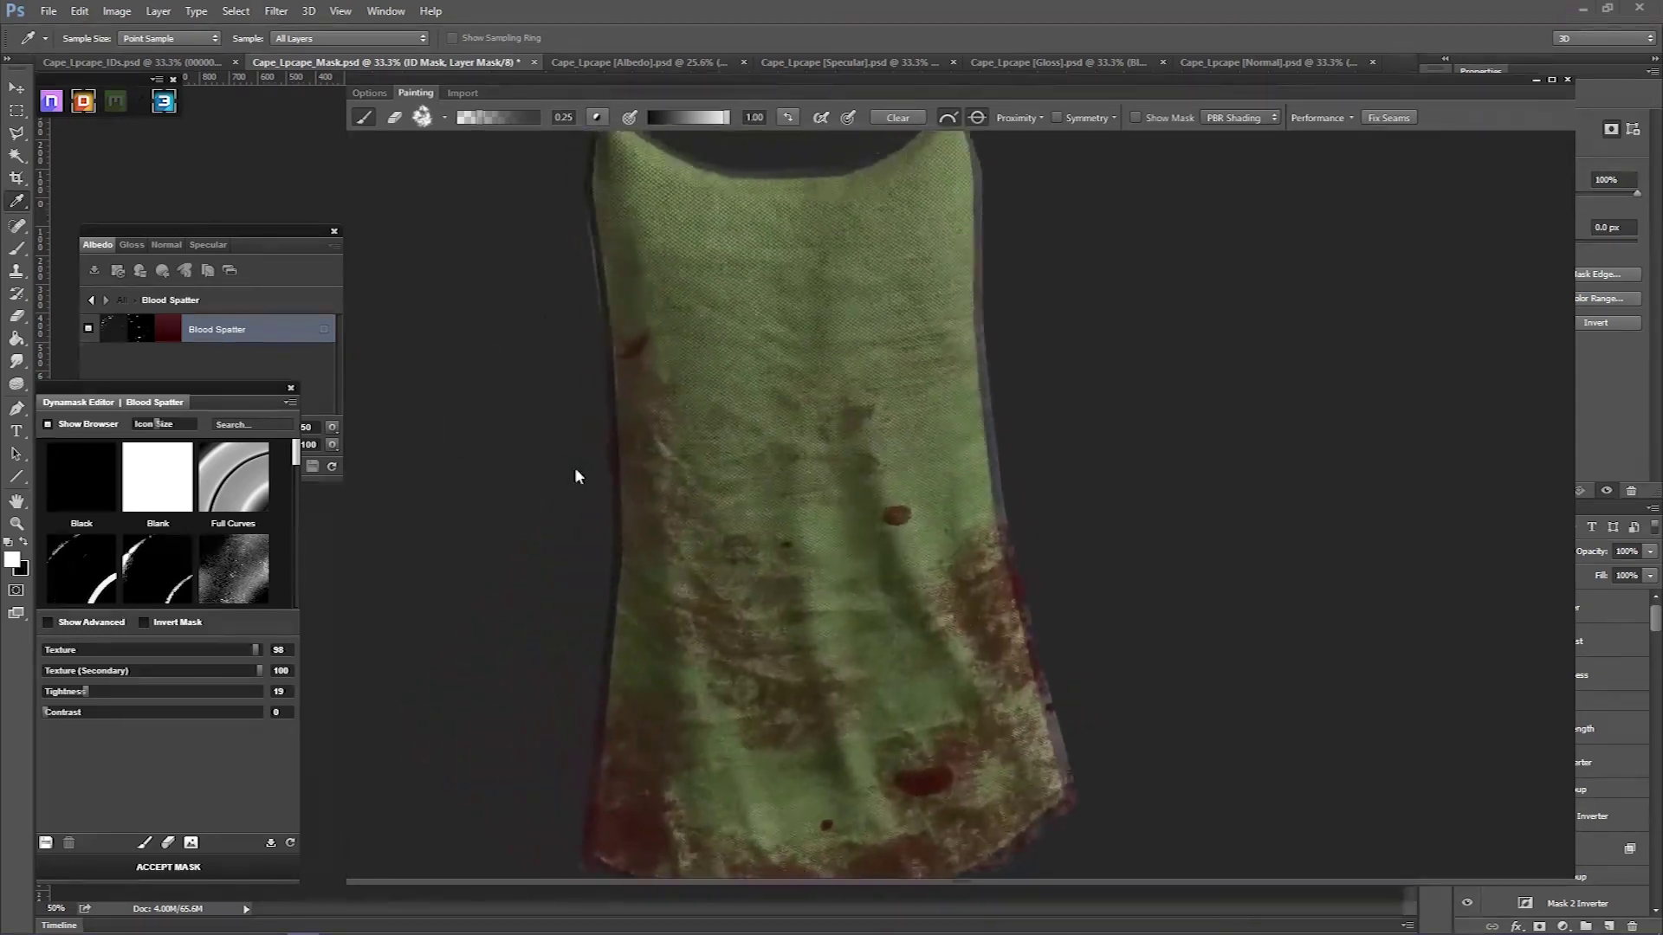
{"action": "left_click_drag", "start_coordinate": [577, 476], "coordinate": [583, 397]}
{"action": "scroll", "coordinate": [569, 386], "scroll_direction": "down", "scroll_amount": 3}
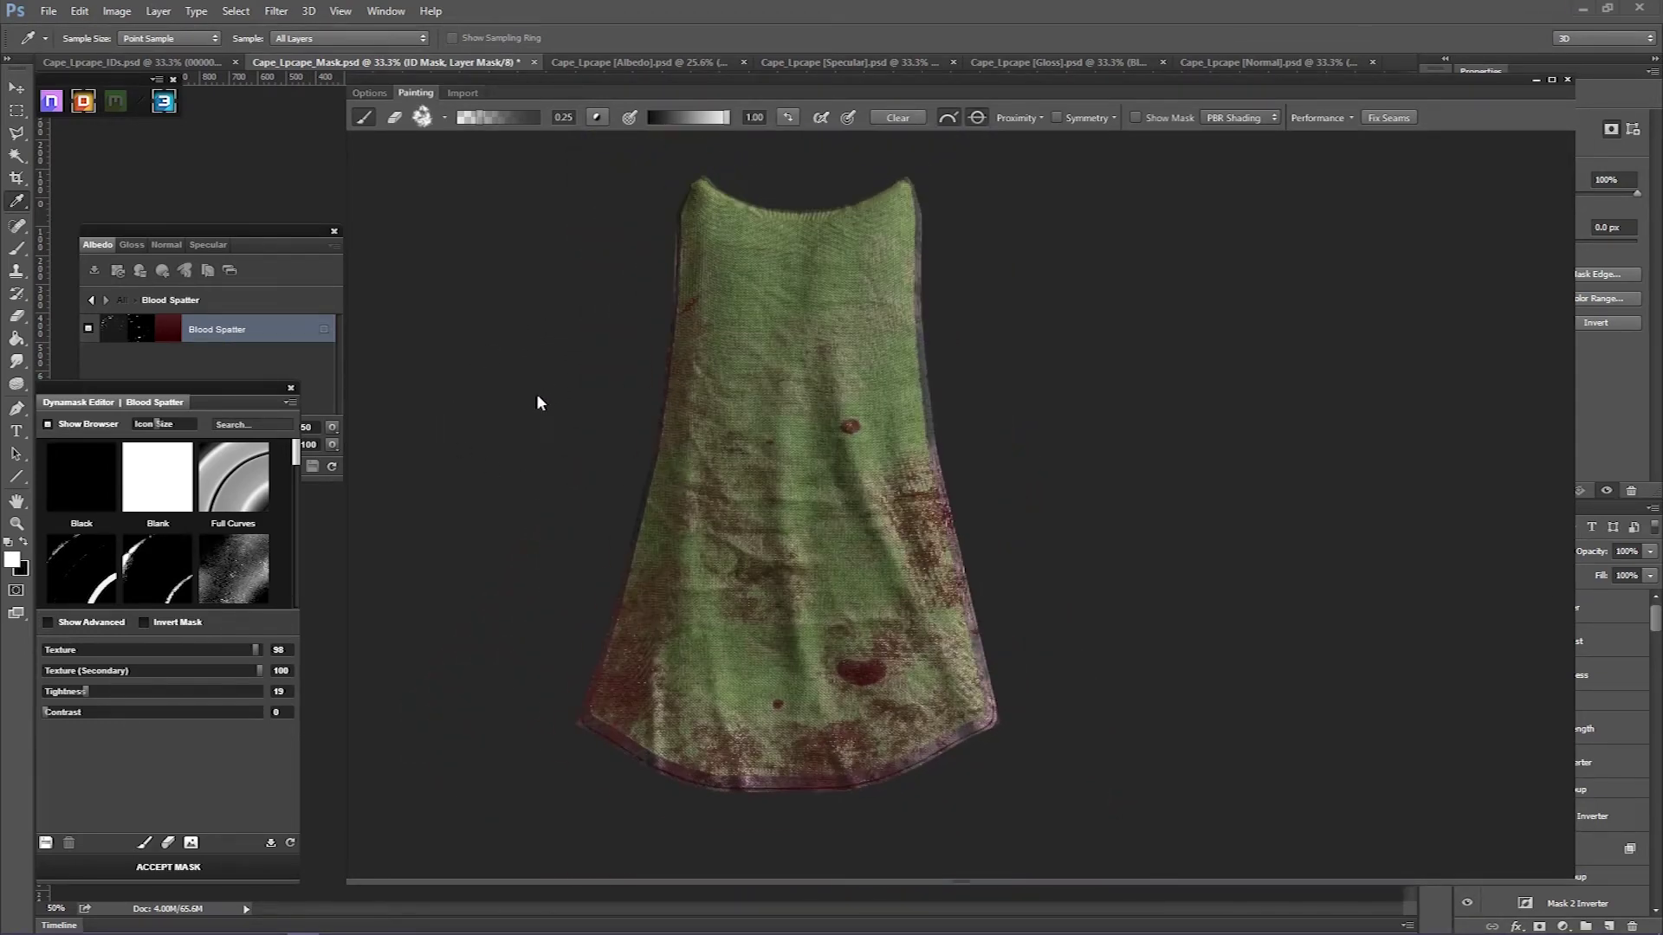
{"action": "left_click", "coordinate": [428, 119]}
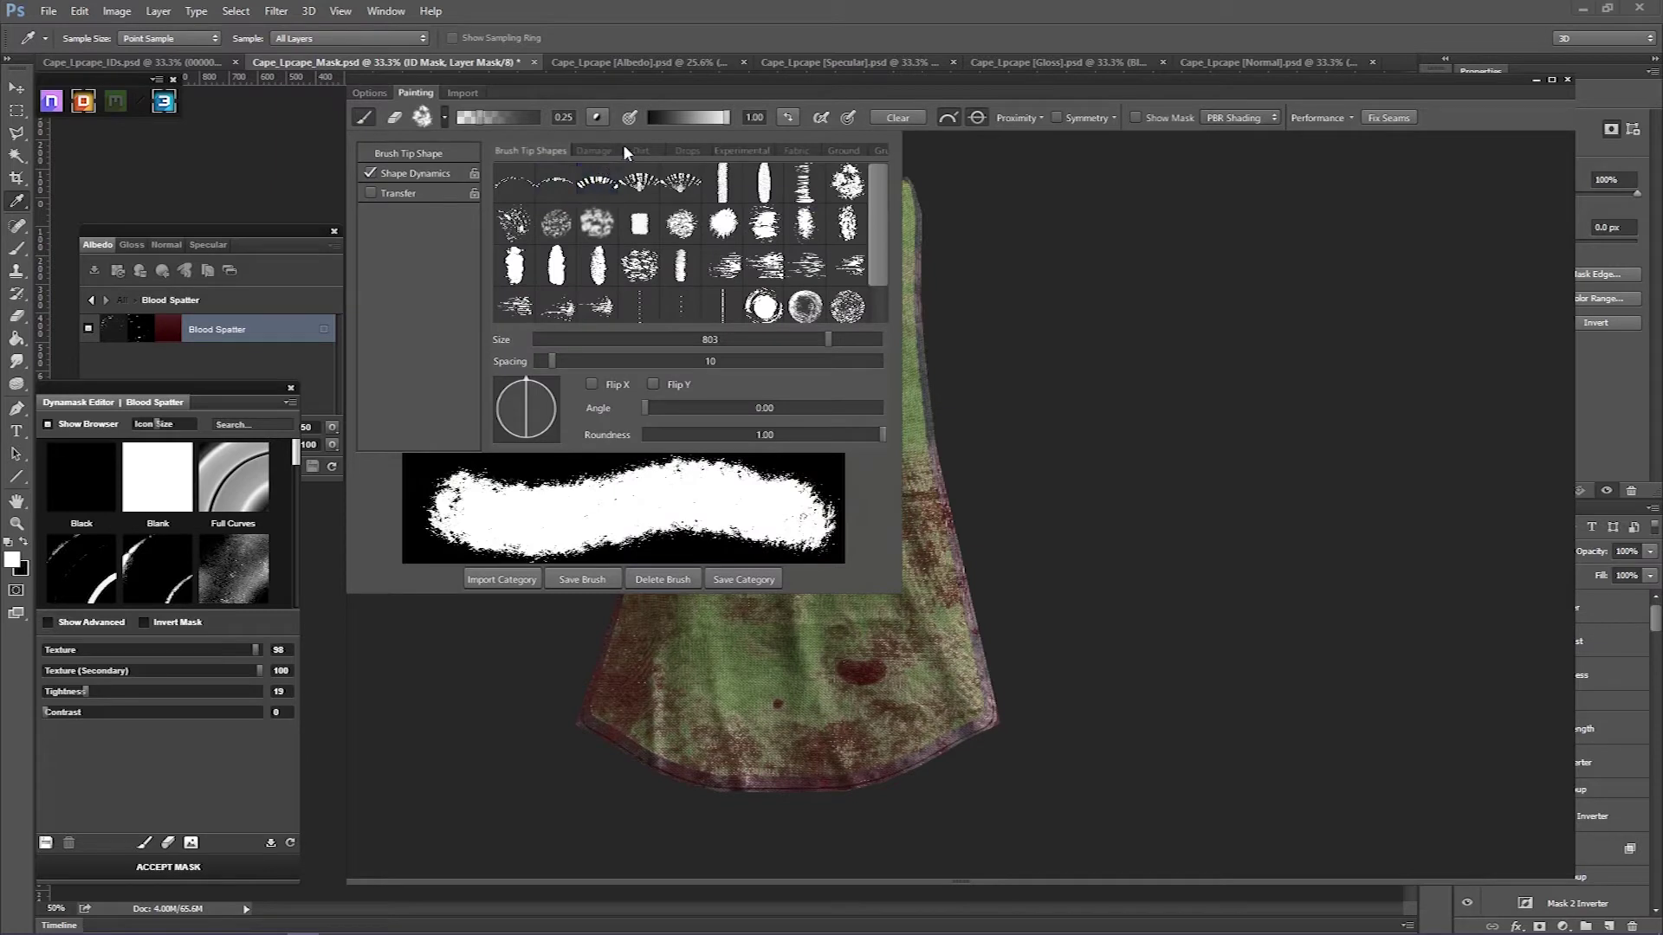
Pick a brush tip from the Drops tab and make it smaller
{"action": "left_click", "coordinate": [686, 150]}
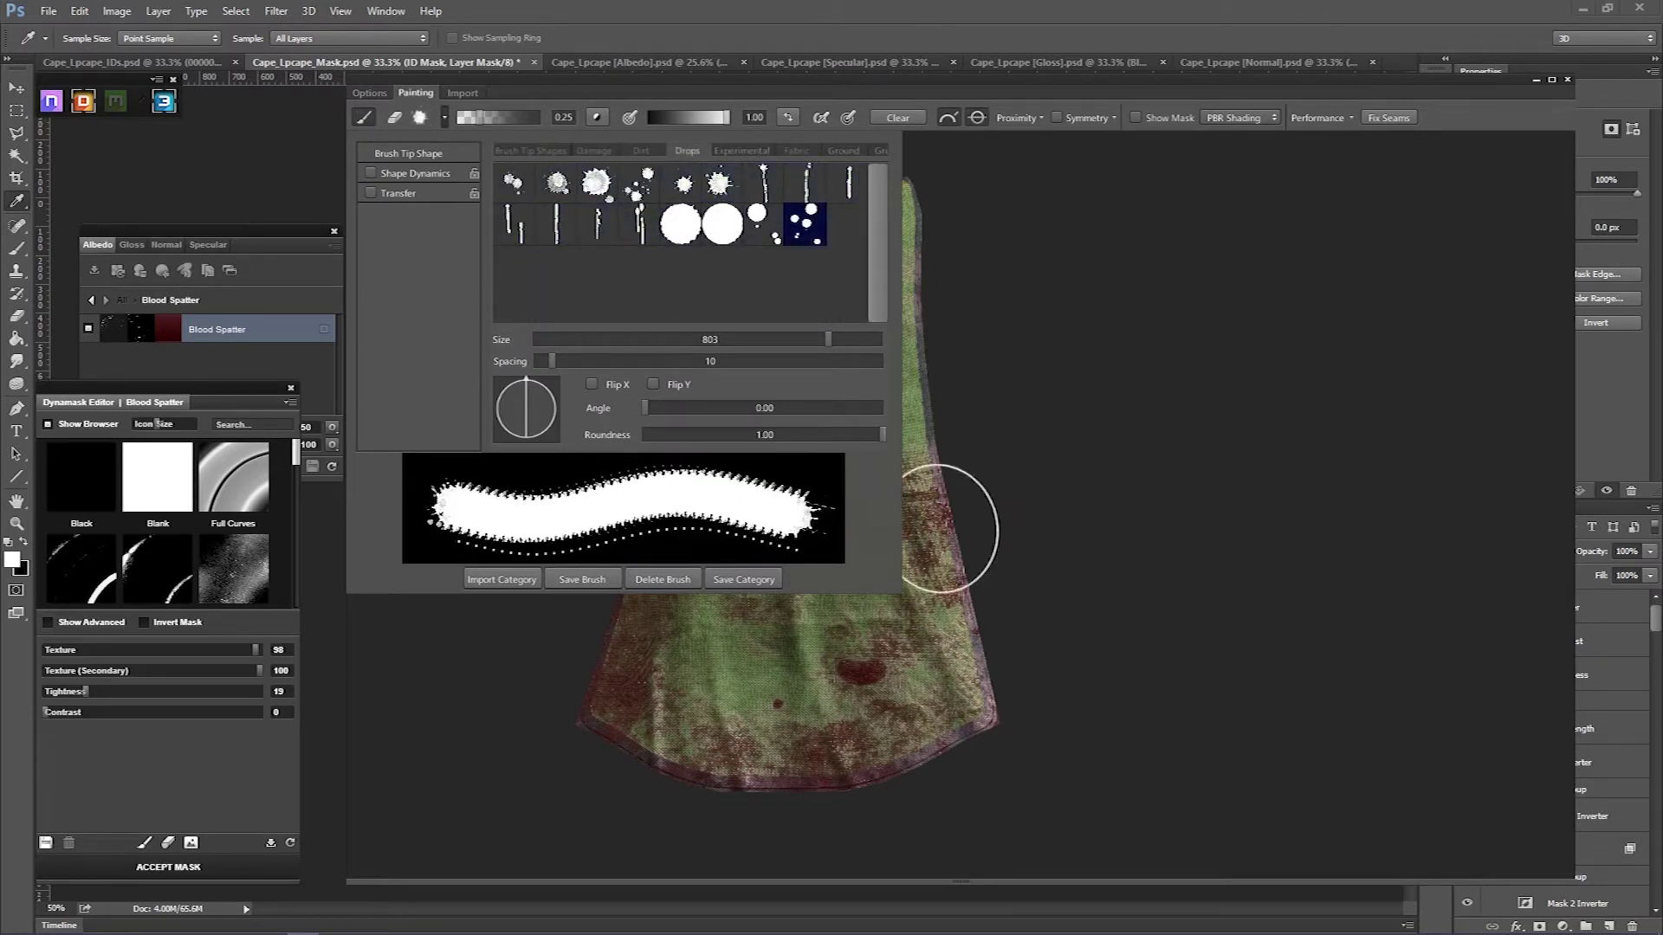
{"action": "left_click", "coordinate": [632, 227]}
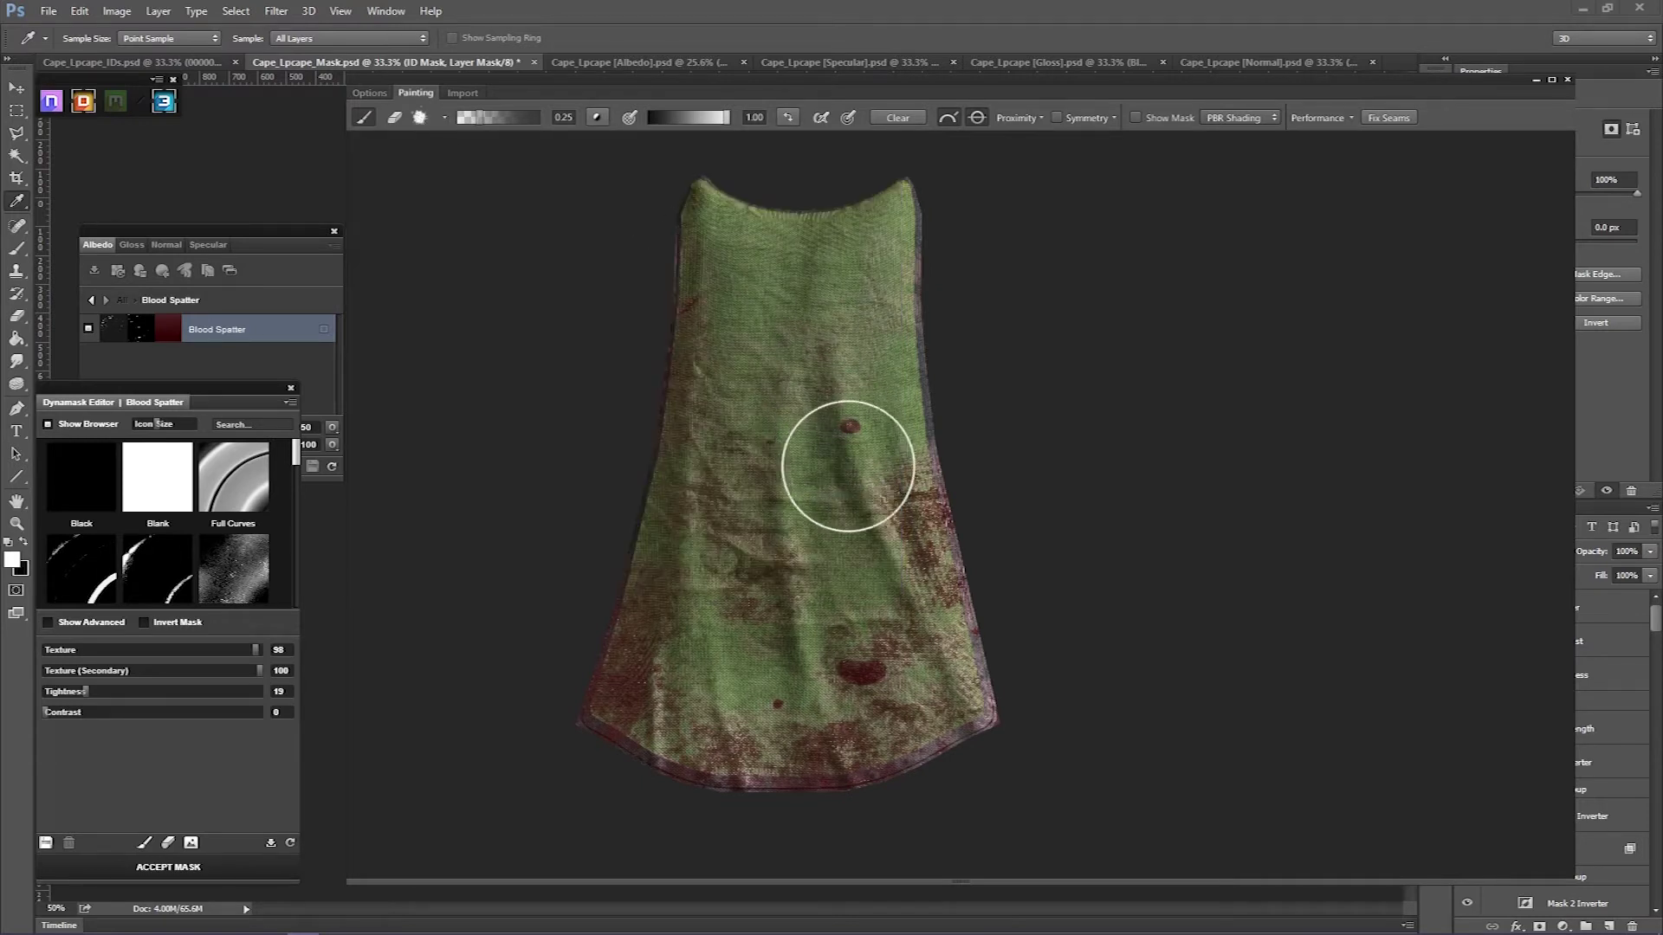
{"action": "key", "text": "bracketleft"}
{"action": "key", "text": "bracketleft"}
{"action": "key", "text": "bracketleft"}
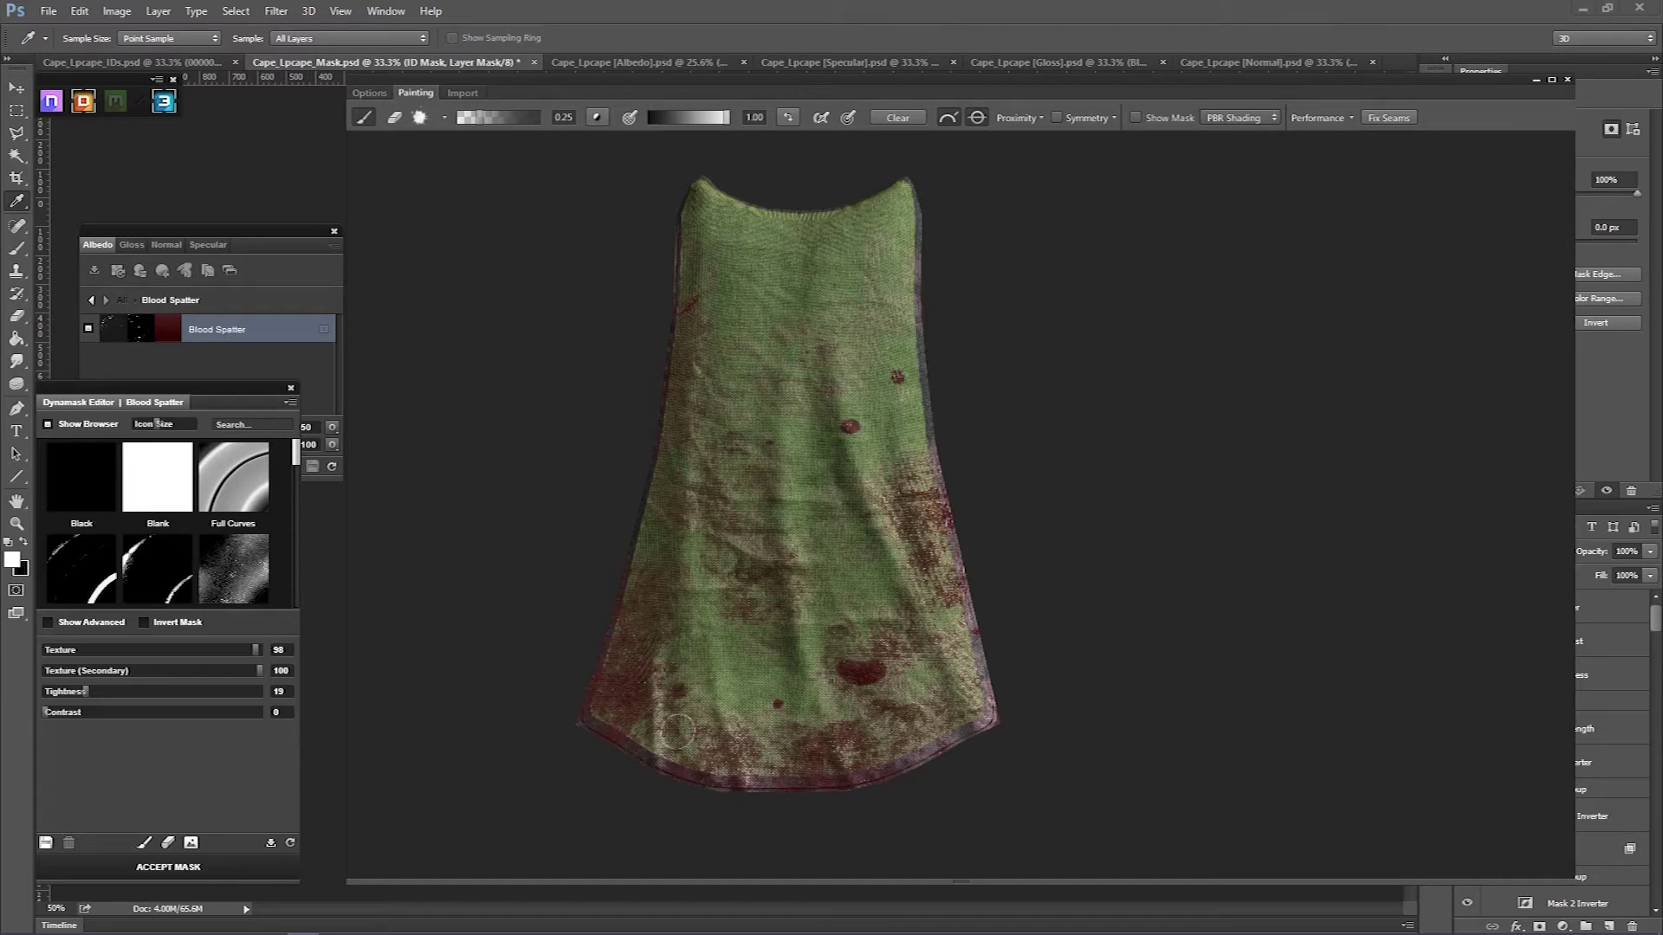
Stamp blood spots on the lower cape, enlarge the hem stain, and scatter drops on the left side
{"action": "left_click", "coordinate": [747, 699]}
{"action": "left_click", "coordinate": [956, 701]}
{"action": "mouse_move", "coordinate": [863, 667]}
{"action": "left_mouse_down"}
{"action": "mouse_move", "coordinate": [875, 680]}
{"action": "mouse_move", "coordinate": [845, 650]}
{"action": "left_mouse_up"}
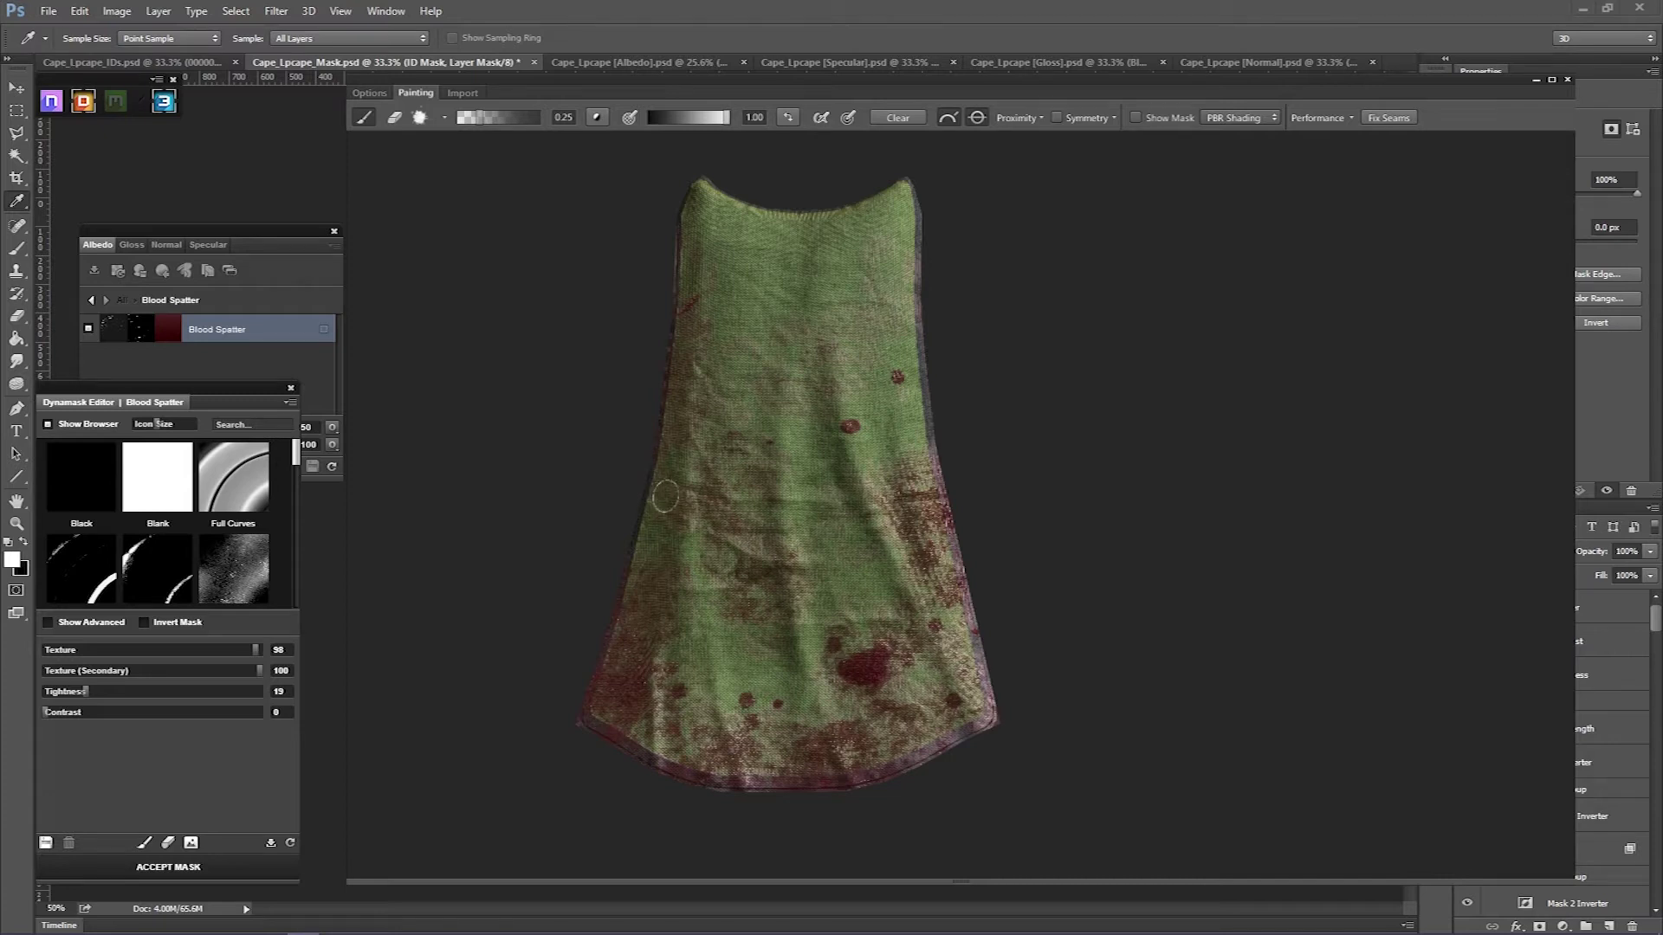
{"action": "mouse_move", "coordinate": [665, 496]}
{"action": "left_mouse_down"}
{"action": "mouse_move", "coordinate": [689, 536]}
{"action": "mouse_move", "coordinate": [653, 543]}
{"action": "left_mouse_up"}
{"action": "left_click", "coordinate": [420, 116]}
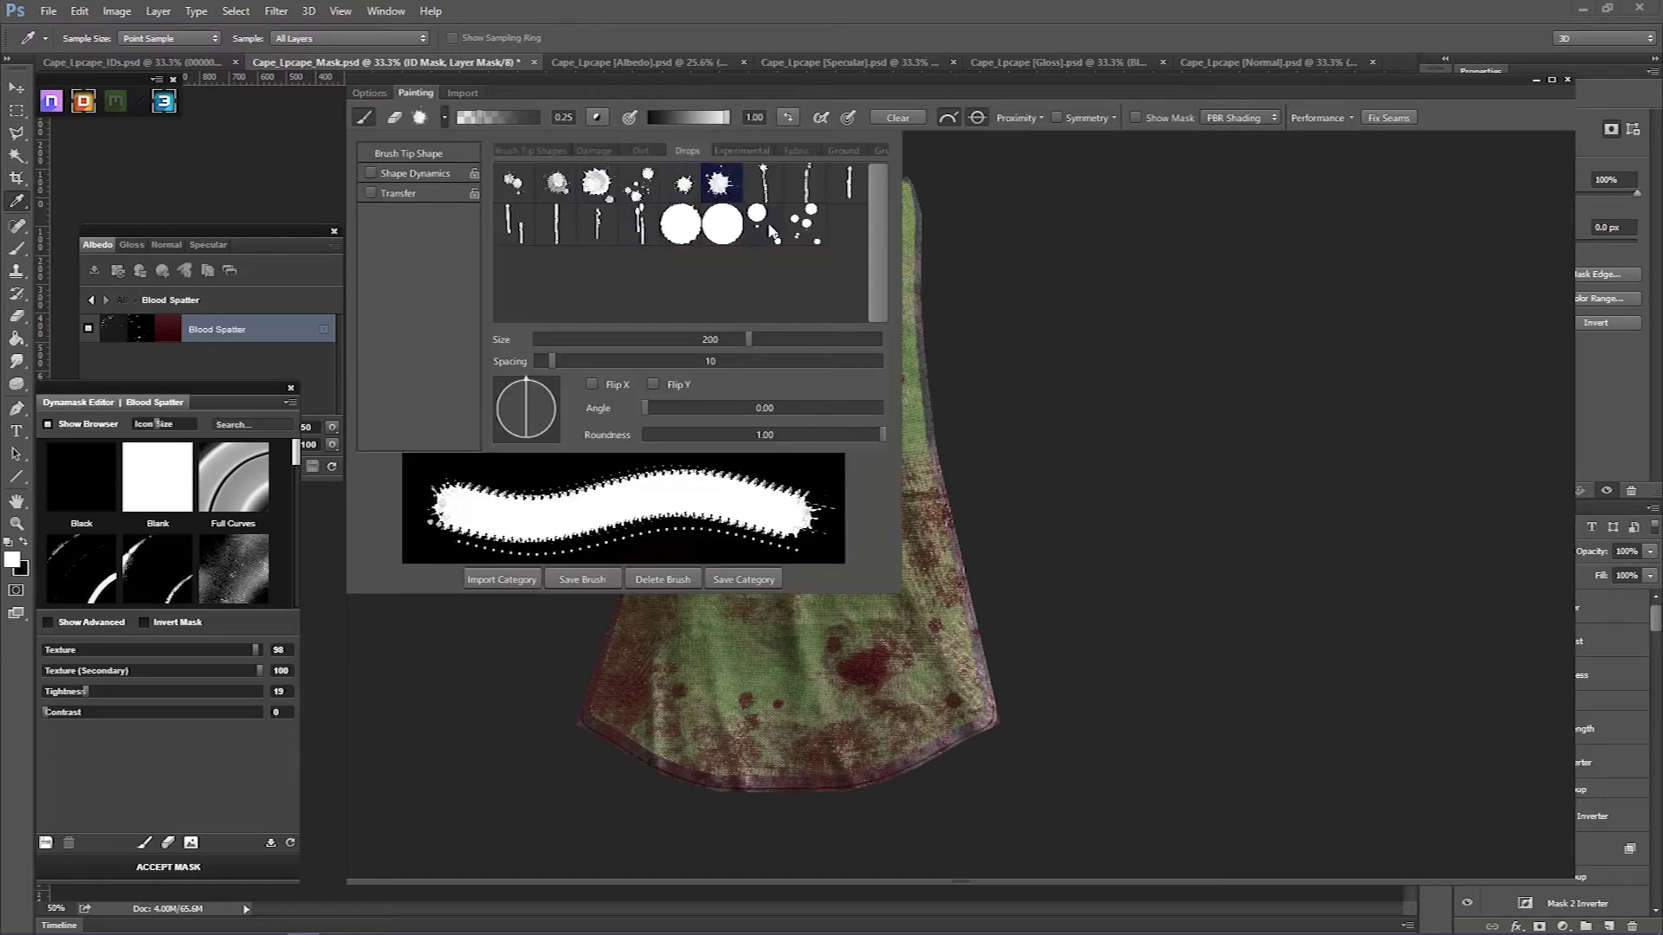
Try several drop and spatter brush tips while orbiting the cape
{"action": "left_click", "coordinate": [789, 232]}
{"action": "left_click", "coordinate": [441, 120]}
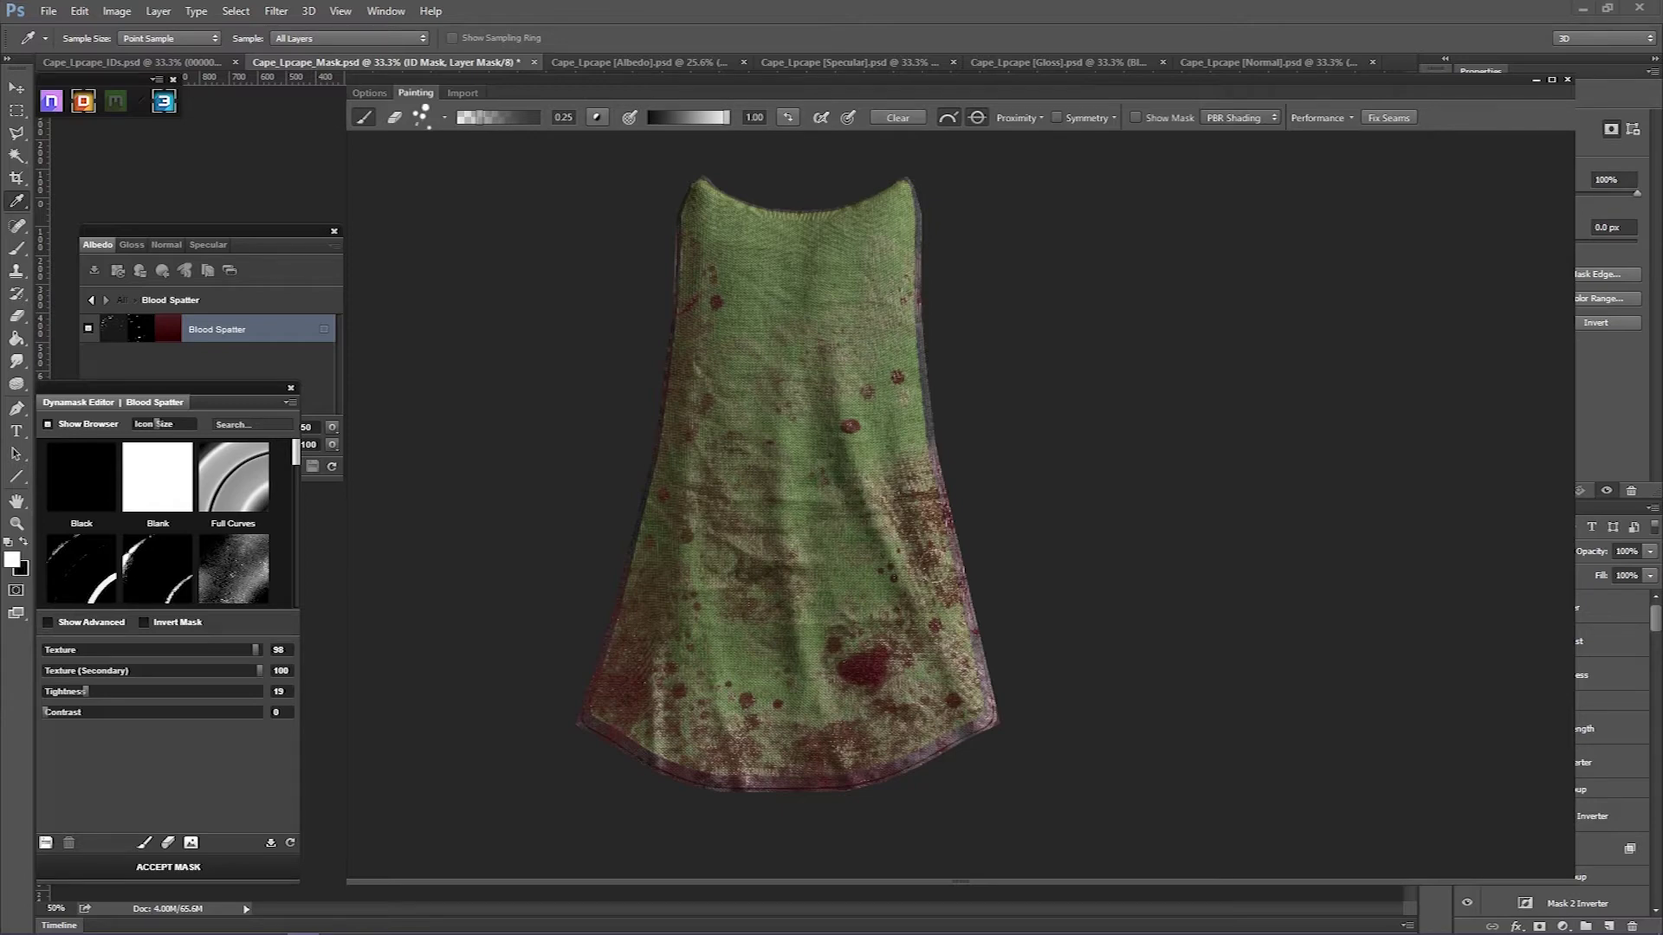
{"action": "scroll", "coordinate": [973, 544], "scroll_direction": "down", "scroll_amount": 3}
{"action": "scroll", "coordinate": [1008, 533], "scroll_direction": "up", "scroll_amount": 4}
{"action": "mouse_move", "coordinate": [1077, 526]}
{"action": "left_mouse_down"}
{"action": "mouse_move", "coordinate": [776, 520]}
{"action": "mouse_move", "coordinate": [638, 575]}
{"action": "mouse_move", "coordinate": [1021, 520]}
{"action": "mouse_move", "coordinate": [1161, 535]}
{"action": "mouse_move", "coordinate": [837, 543]}
{"action": "left_mouse_up"}
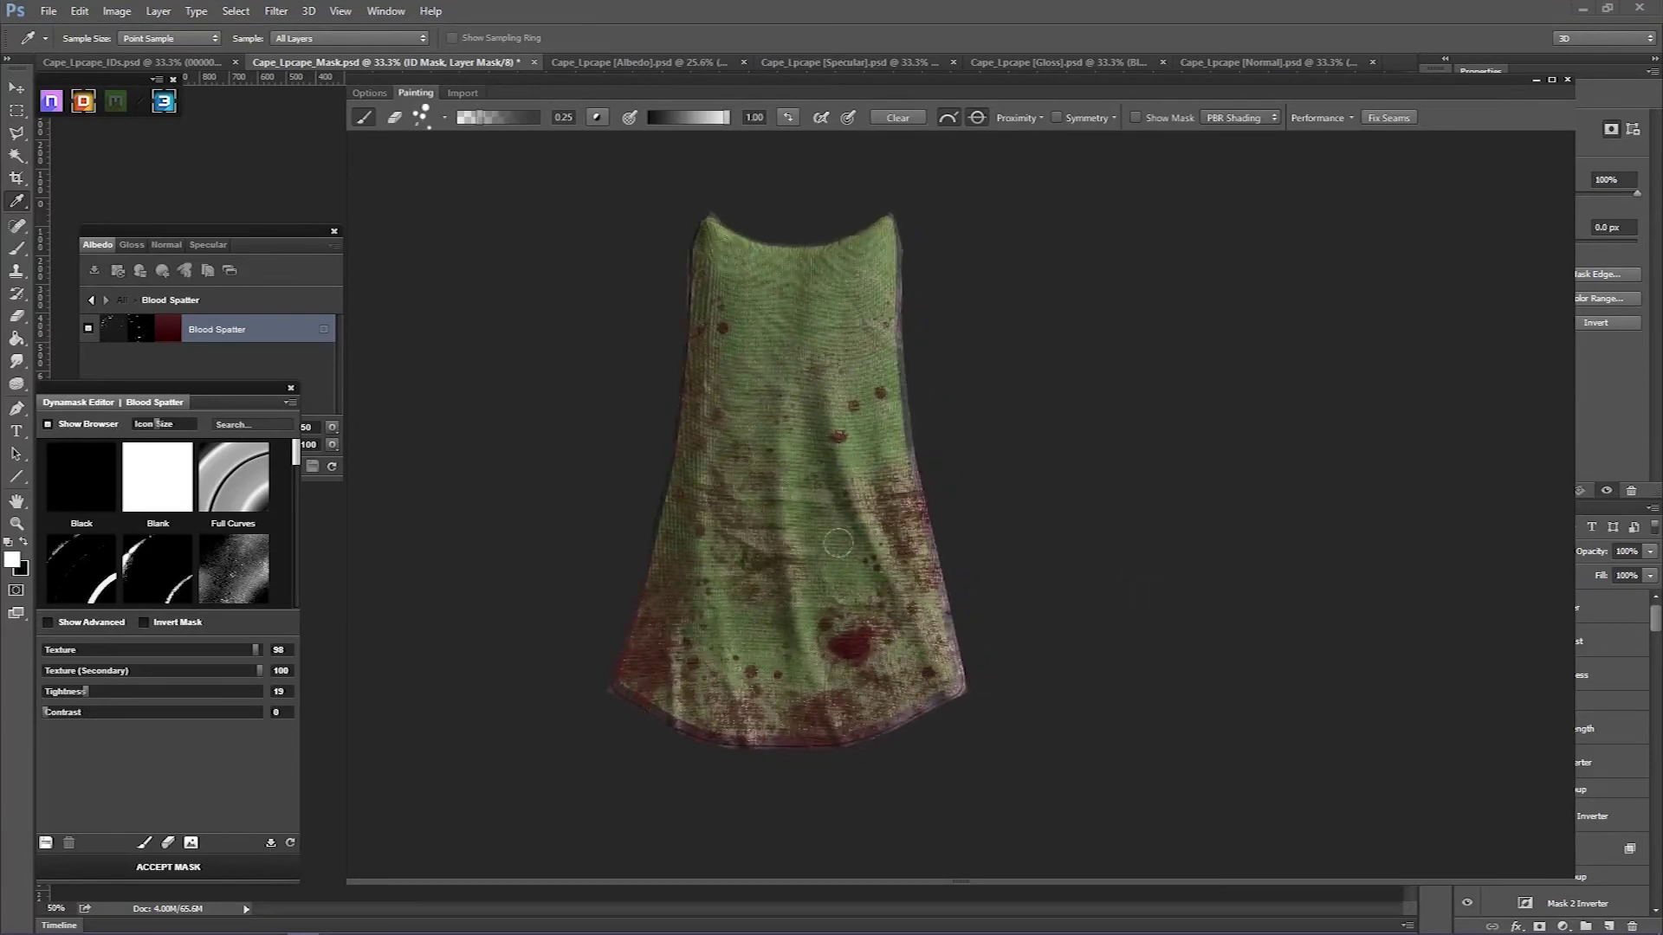
{"action": "left_click", "coordinate": [444, 118]}
{"action": "left_click", "coordinate": [764, 224]}
{"action": "left_click", "coordinate": [418, 115]}
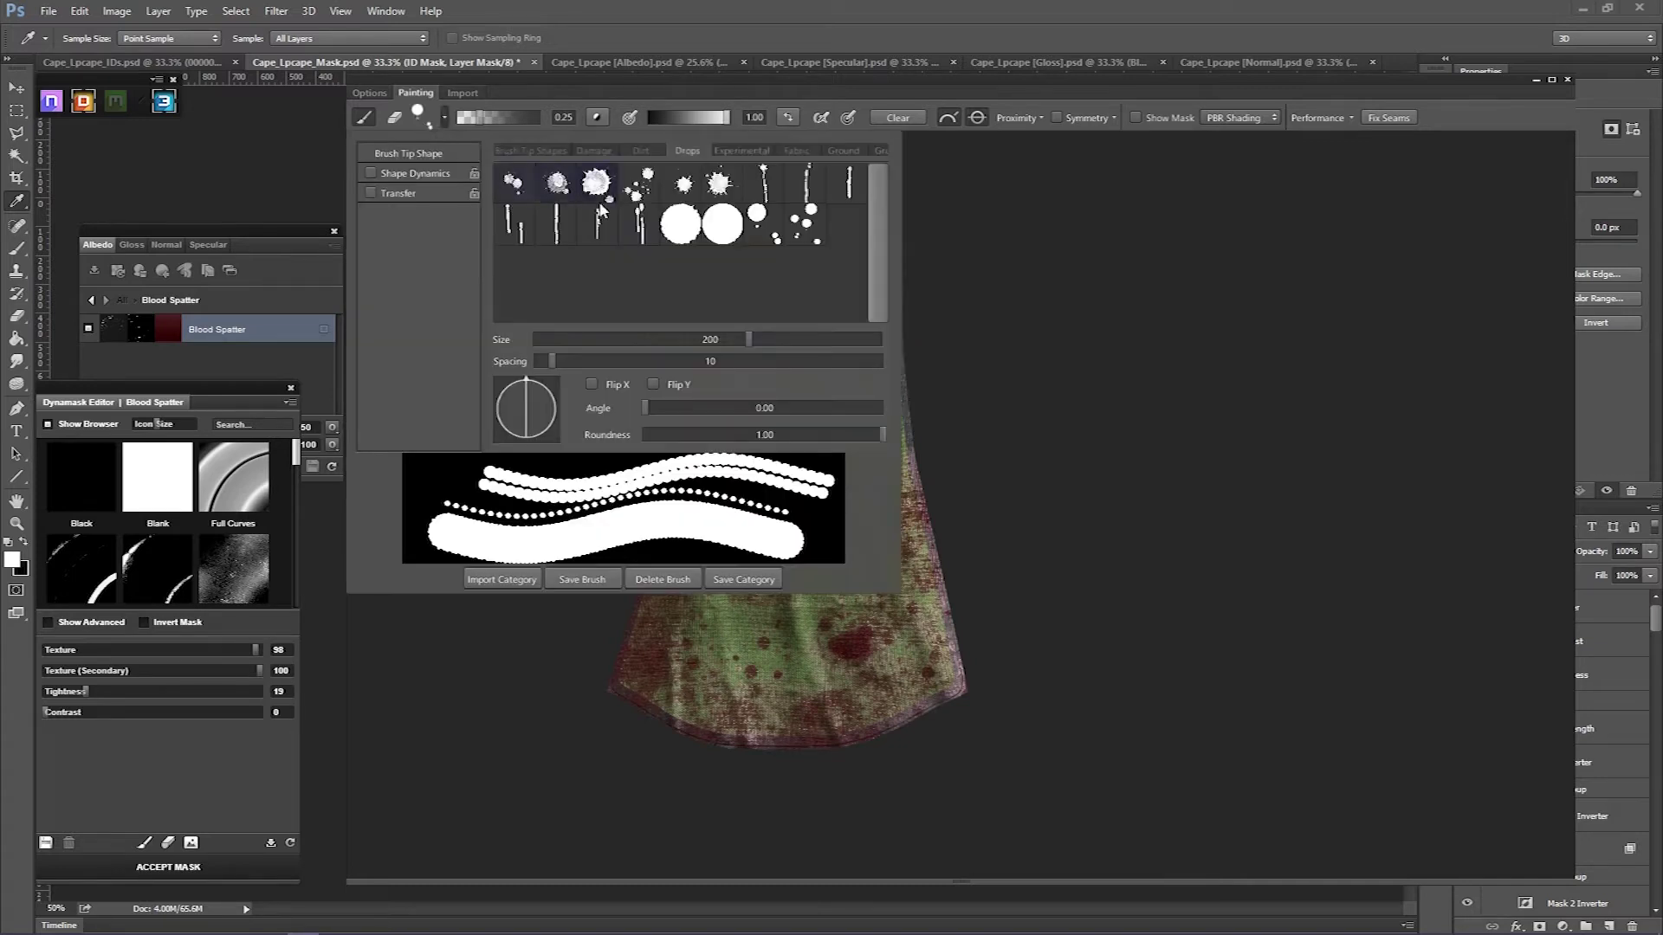
{"action": "left_click", "coordinate": [561, 191]}
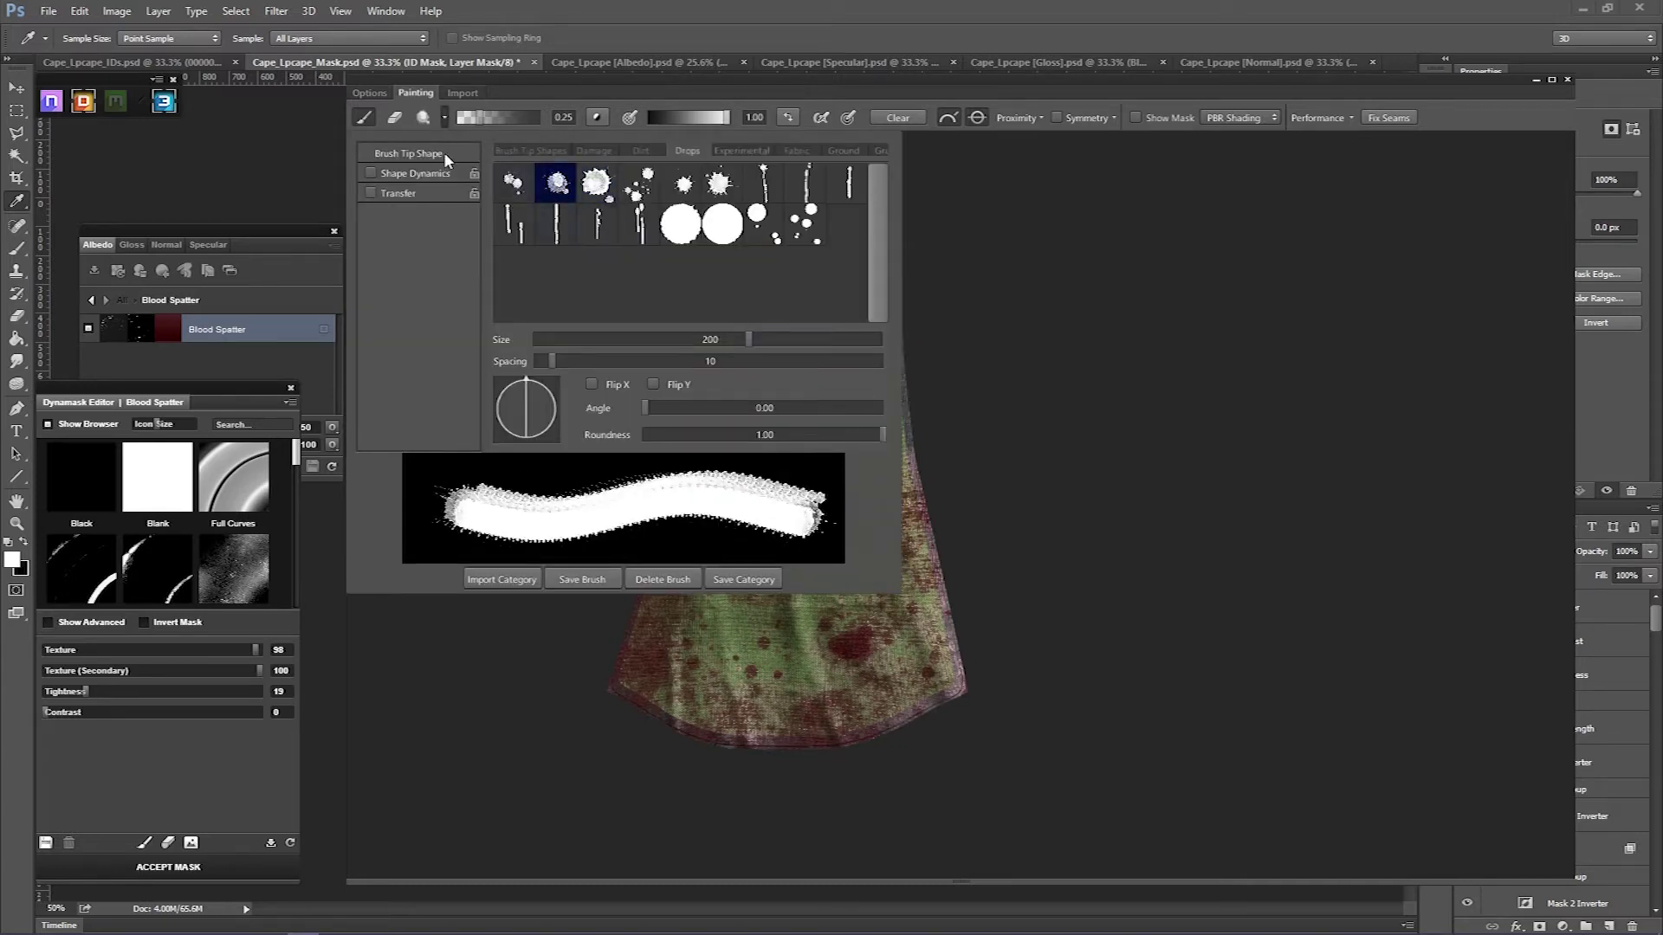
{"action": "left_click", "coordinate": [418, 123]}
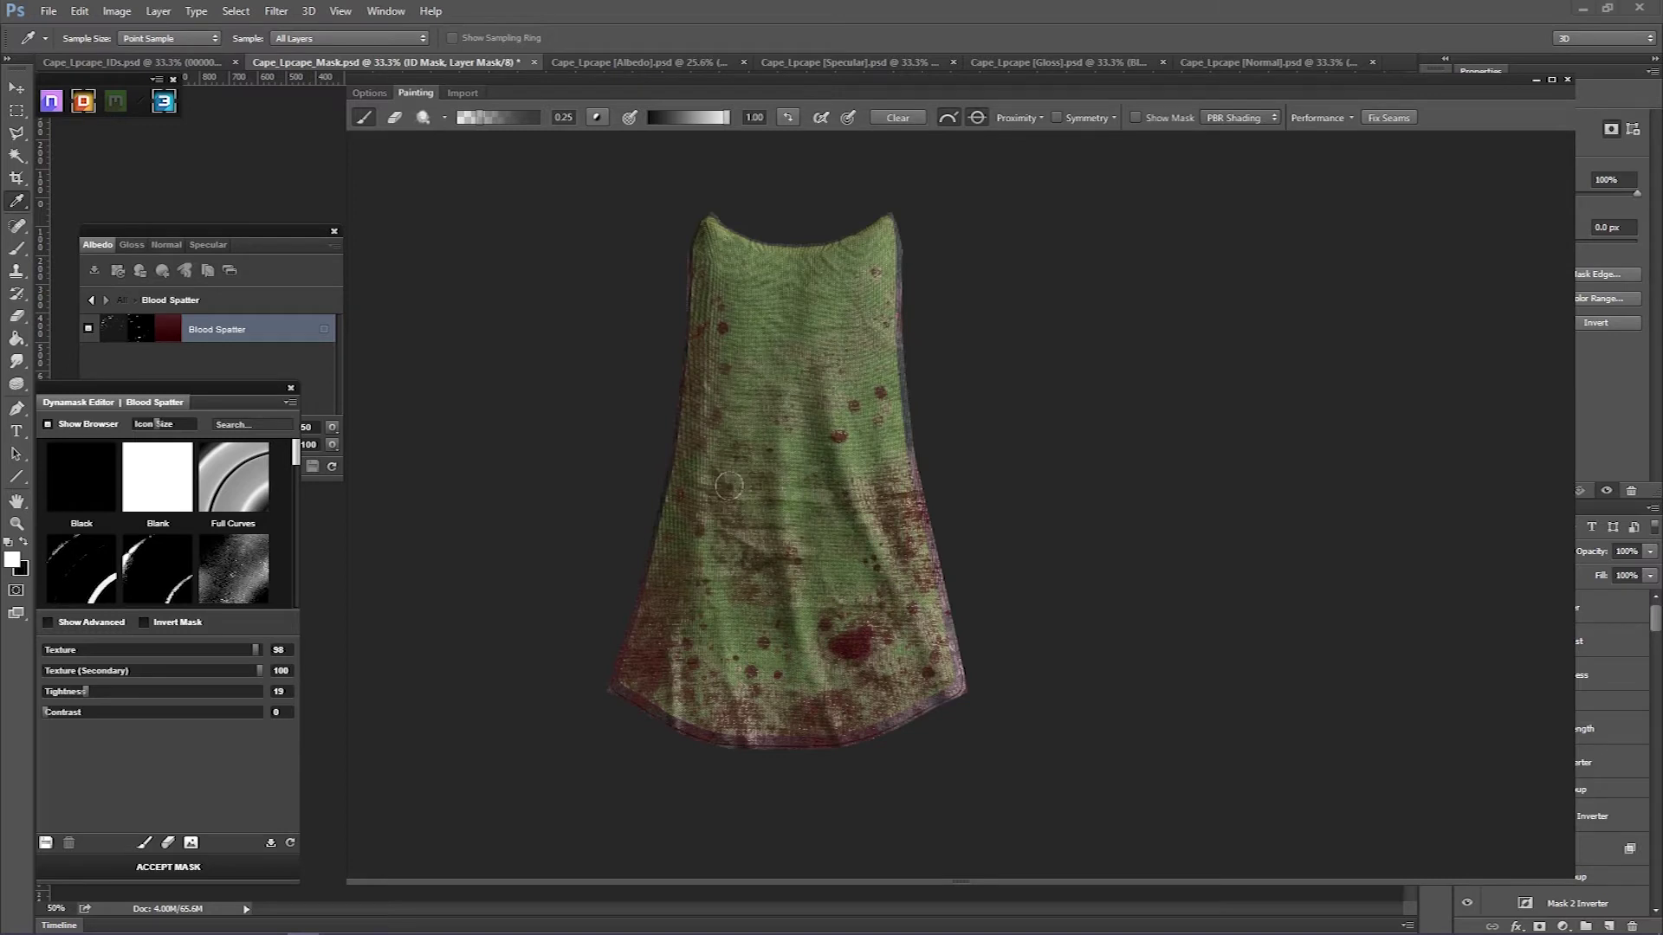
{"action": "left_click_drag", "start_coordinate": [1078, 528], "coordinate": [1083, 547]}
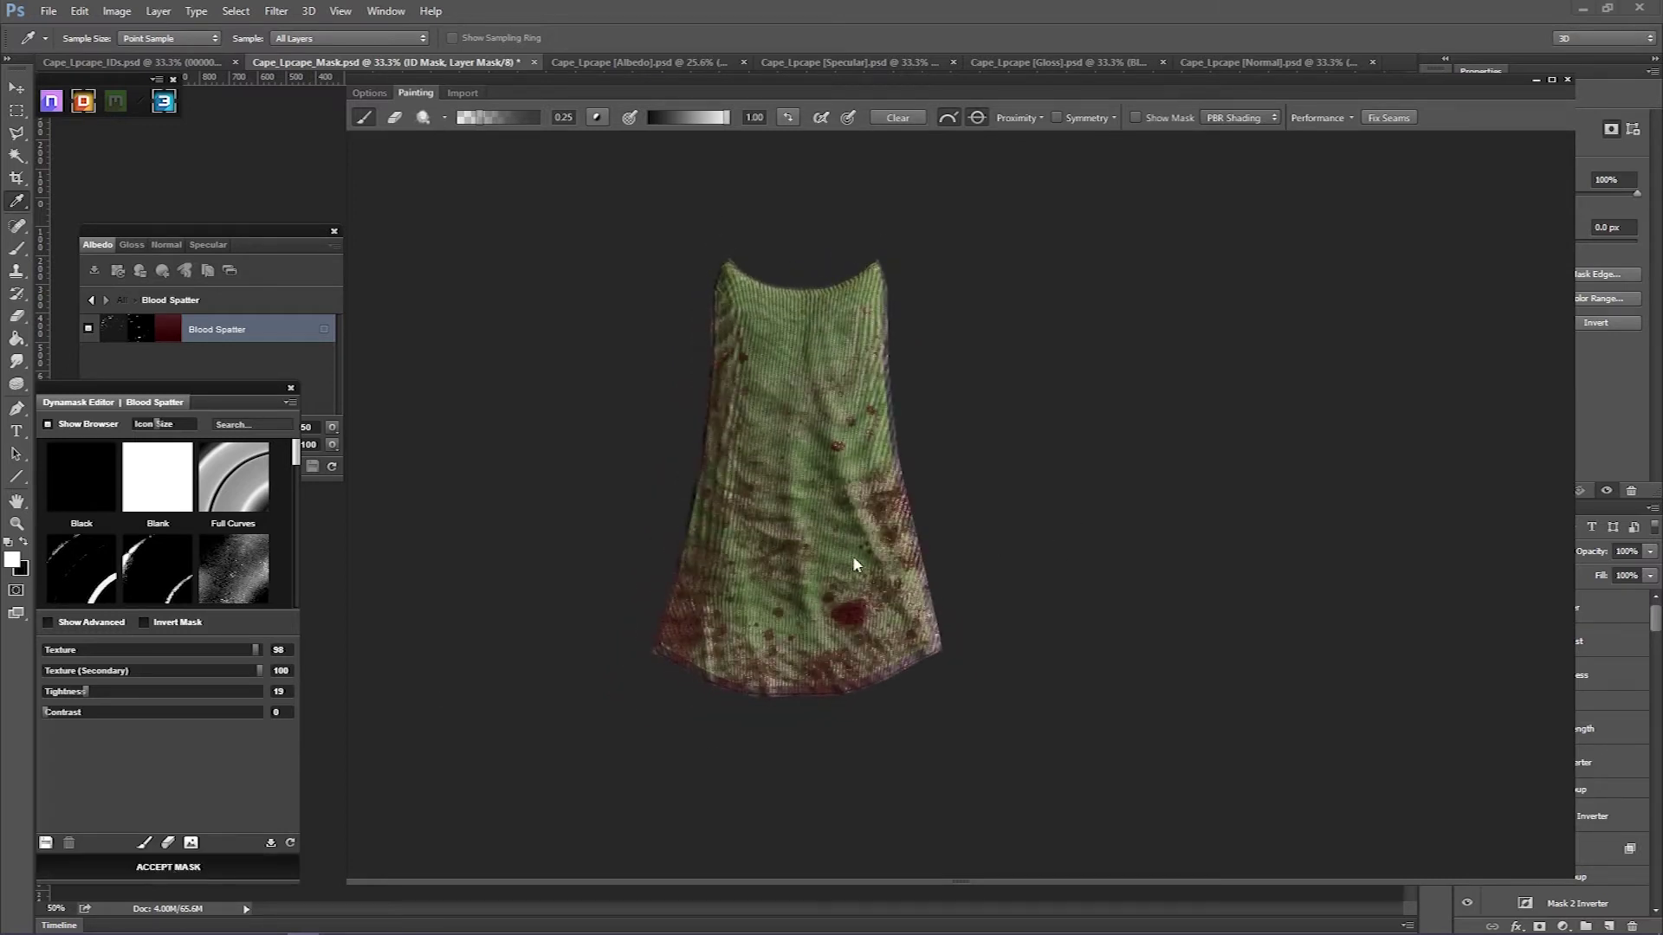
Accept the Blood Spatter mask, return to All, and rotate the cape to inspect the stains
{"action": "key", "text": "Return"}
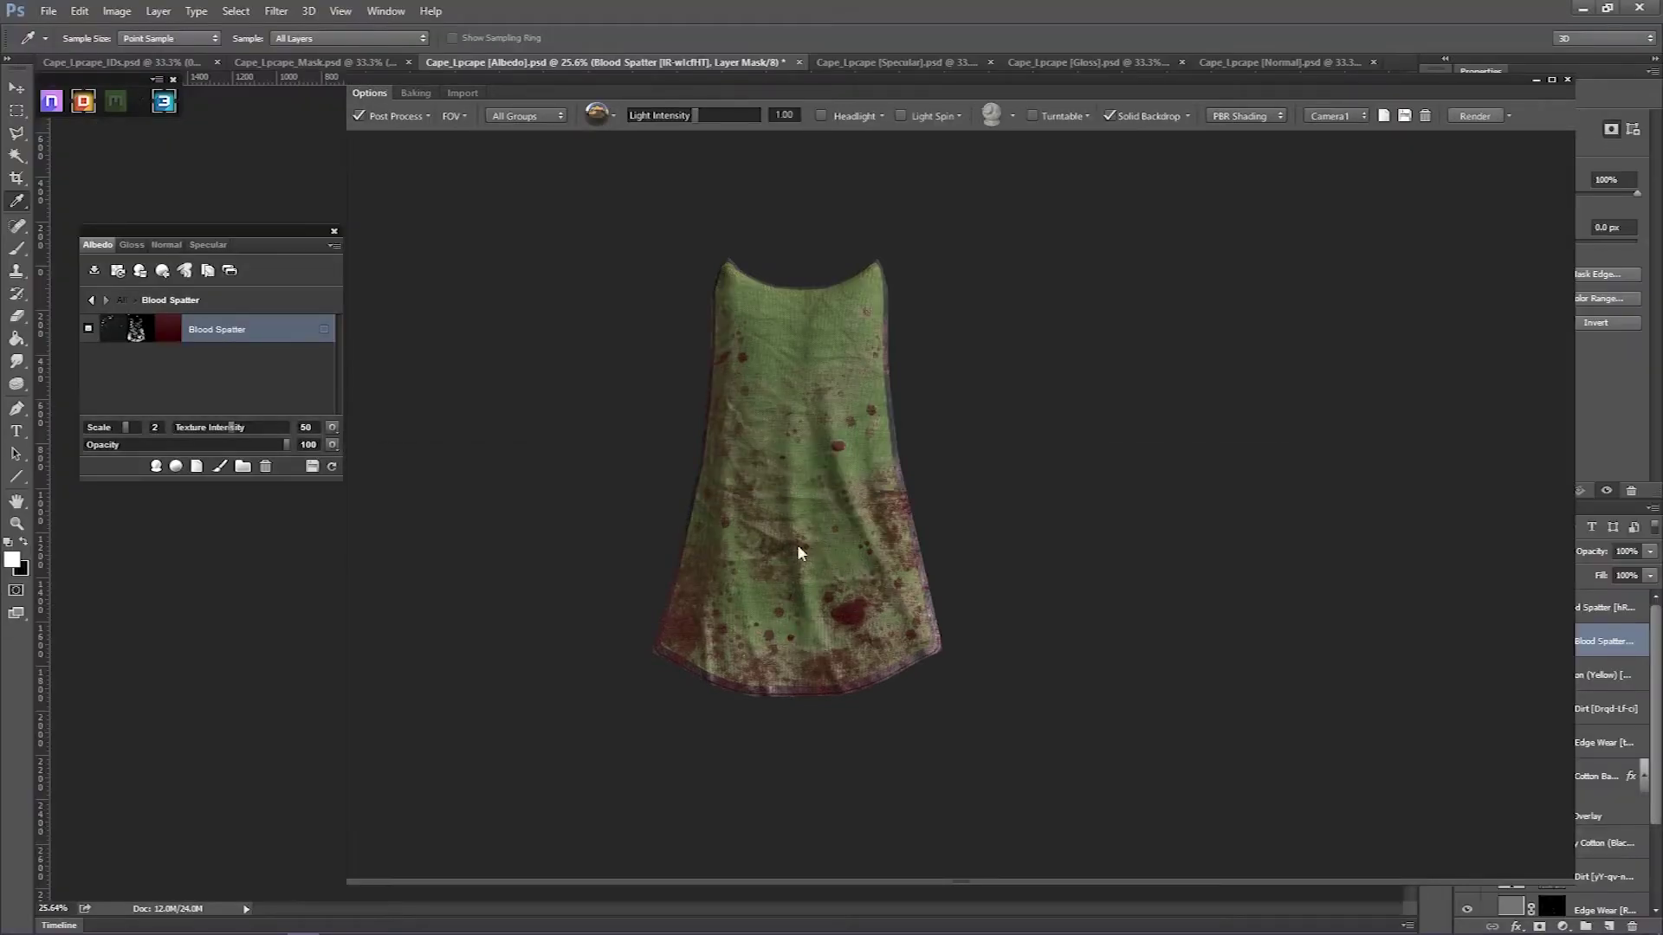
{"action": "left_click", "coordinate": [91, 299]}
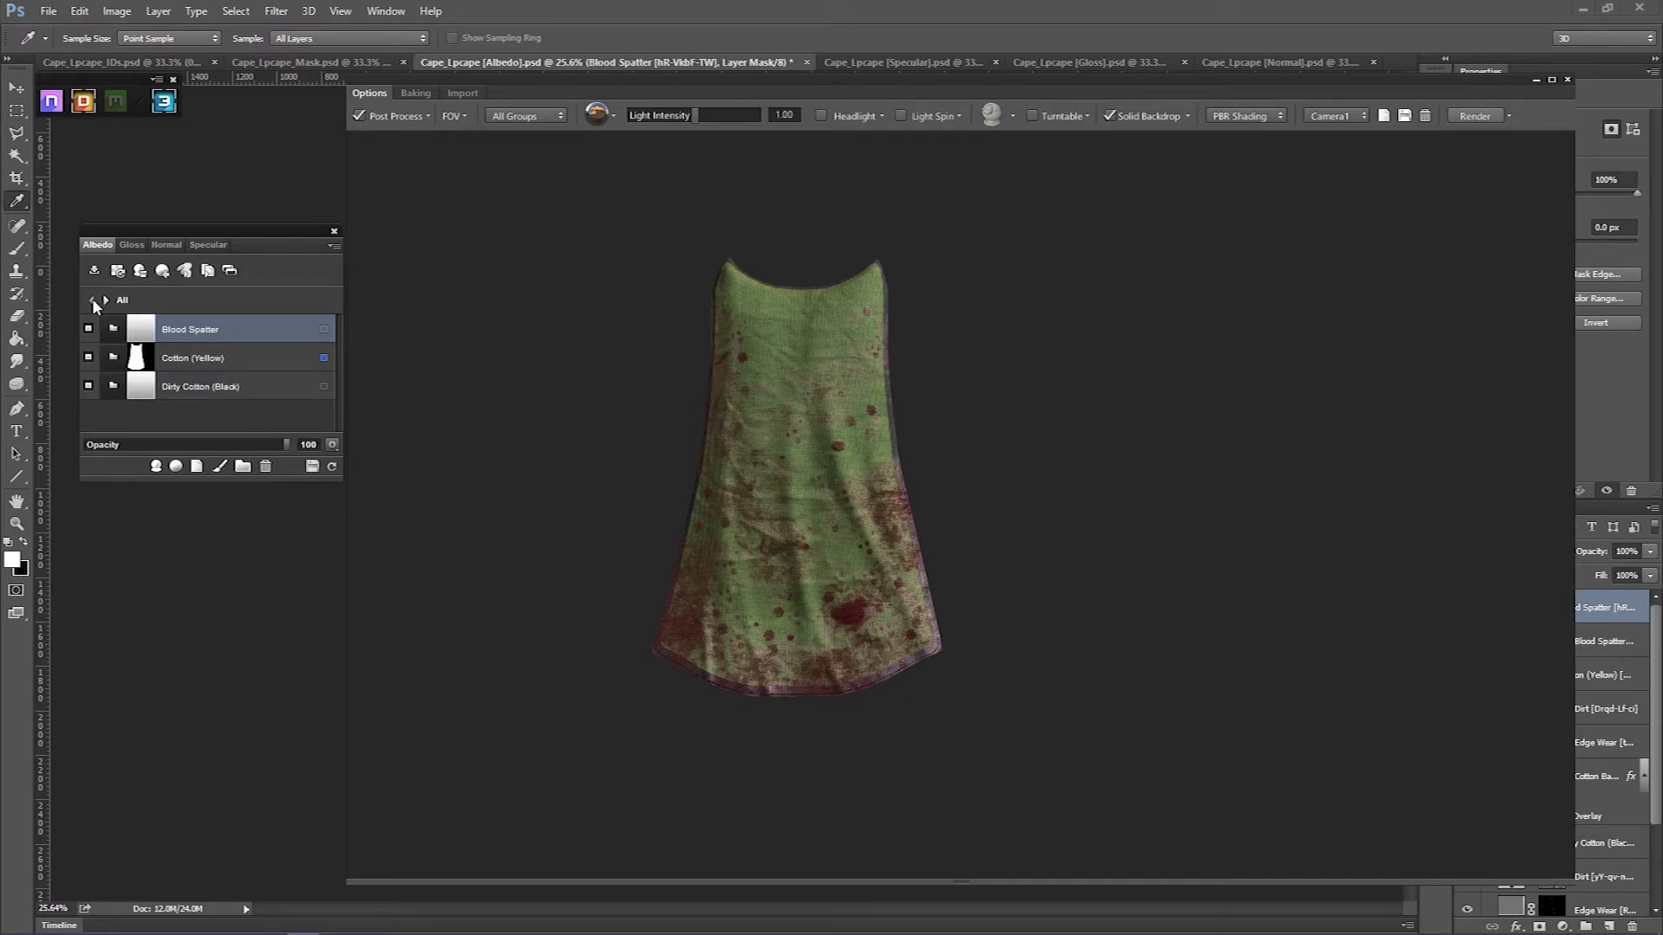
{"action": "left_click_drag", "start_coordinate": [789, 583], "coordinate": [842, 552]}
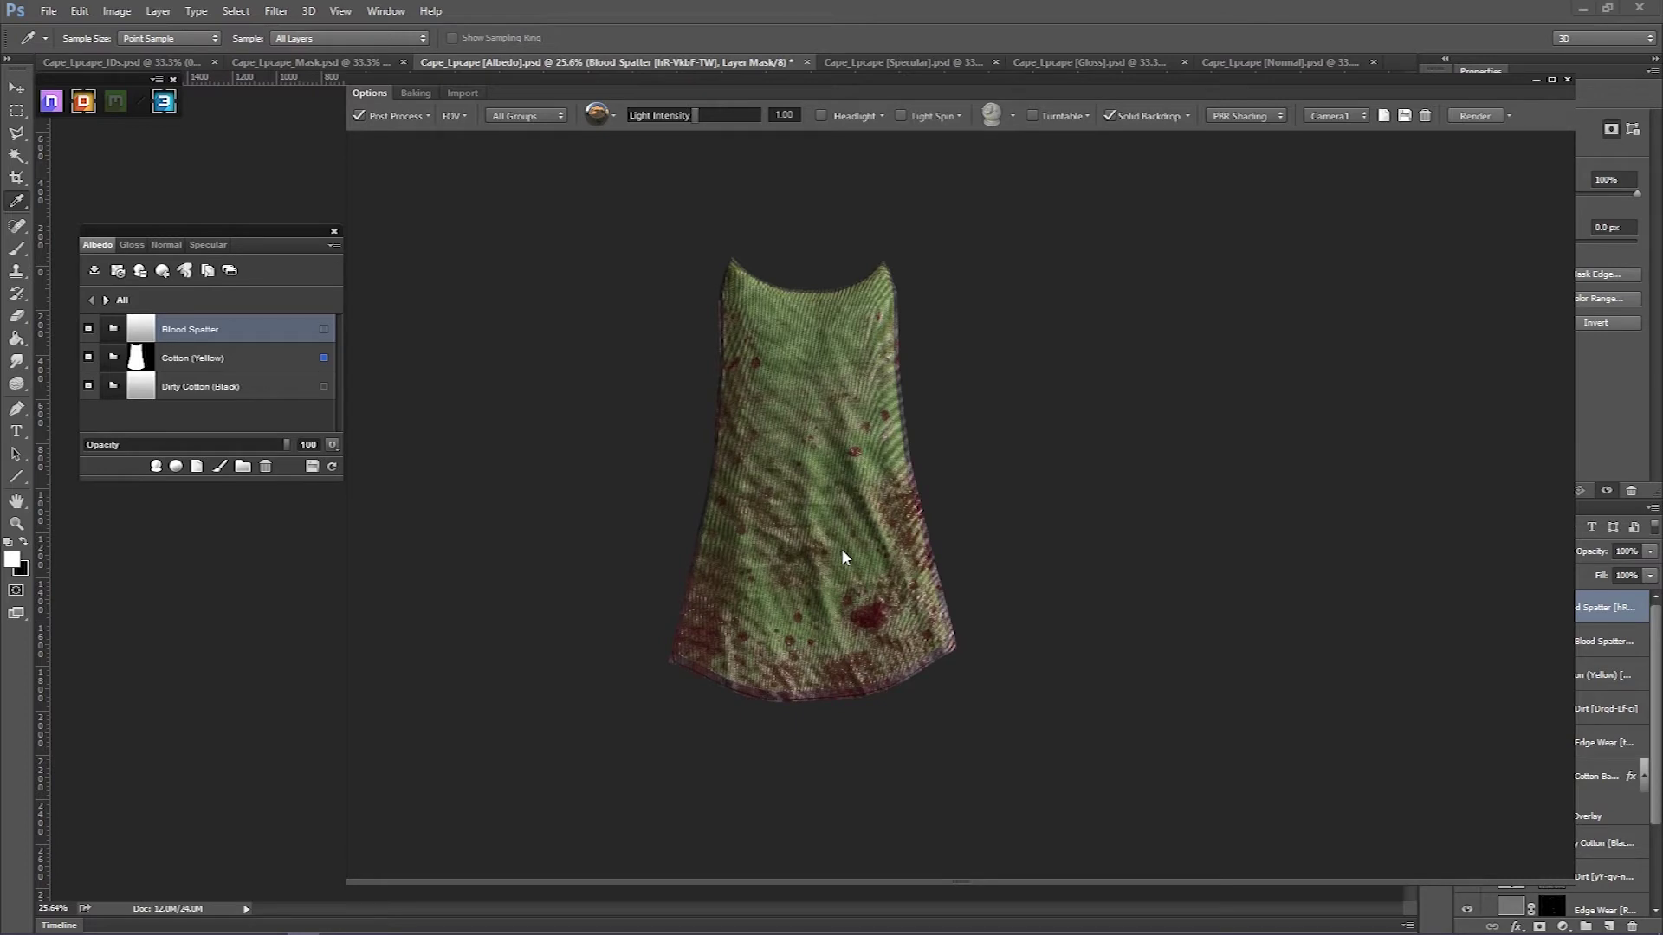
Set the DDO export path to a new nested folder inside extras
{"action": "left_click", "coordinate": [94, 270]}
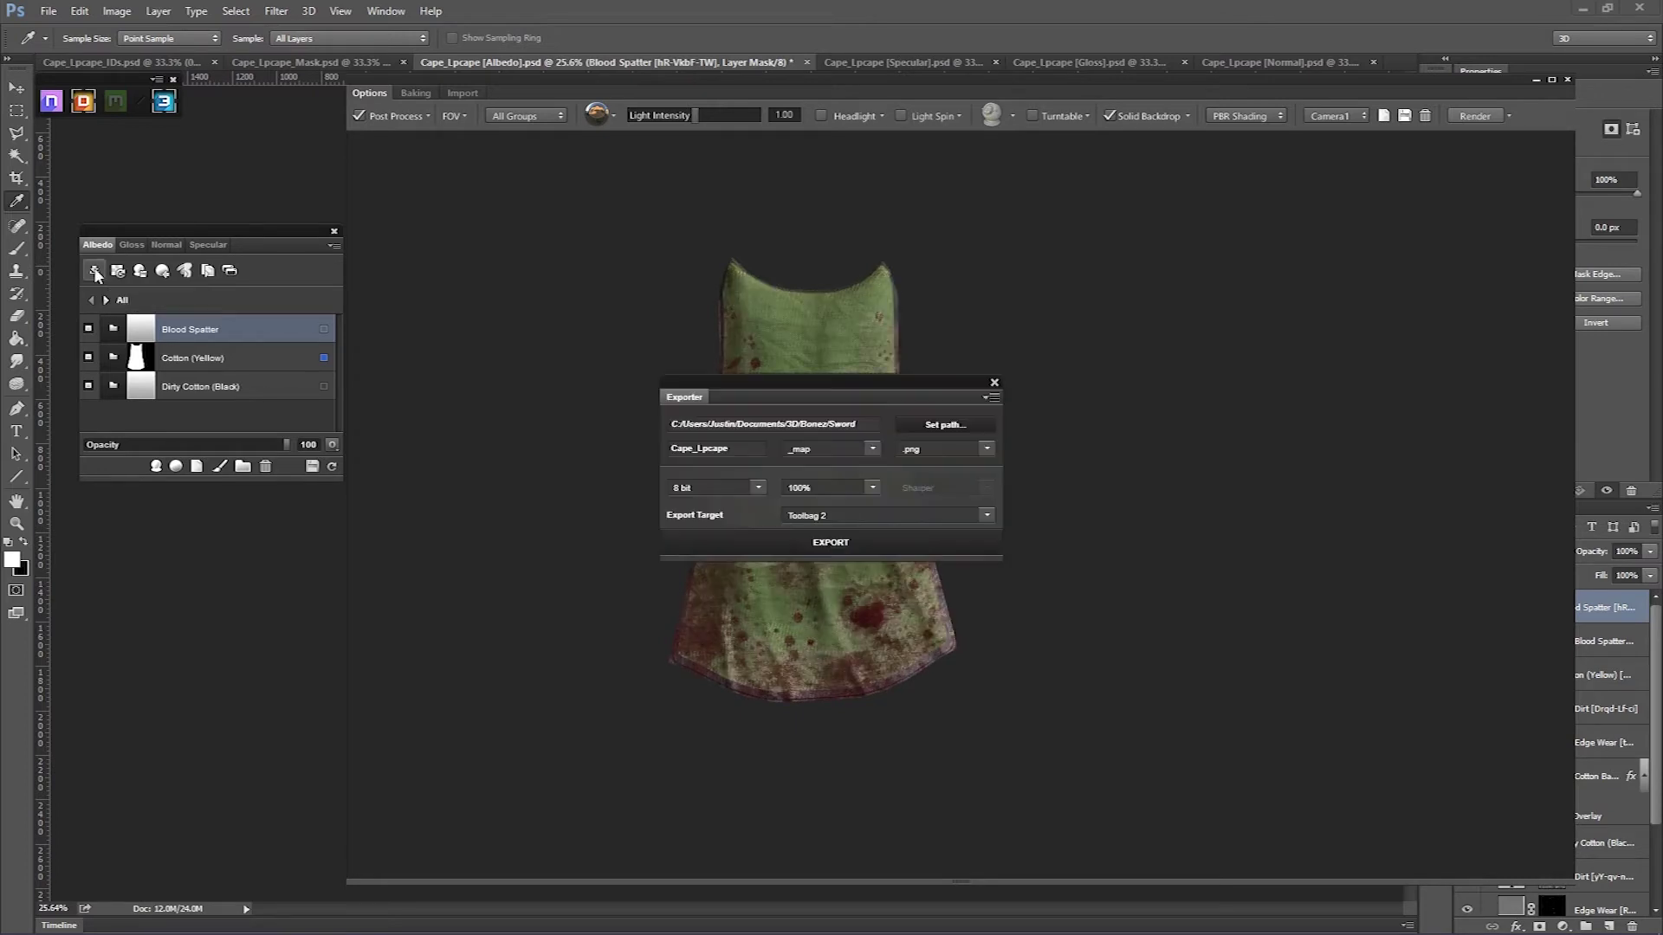
{"action": "left_click", "coordinate": [941, 425]}
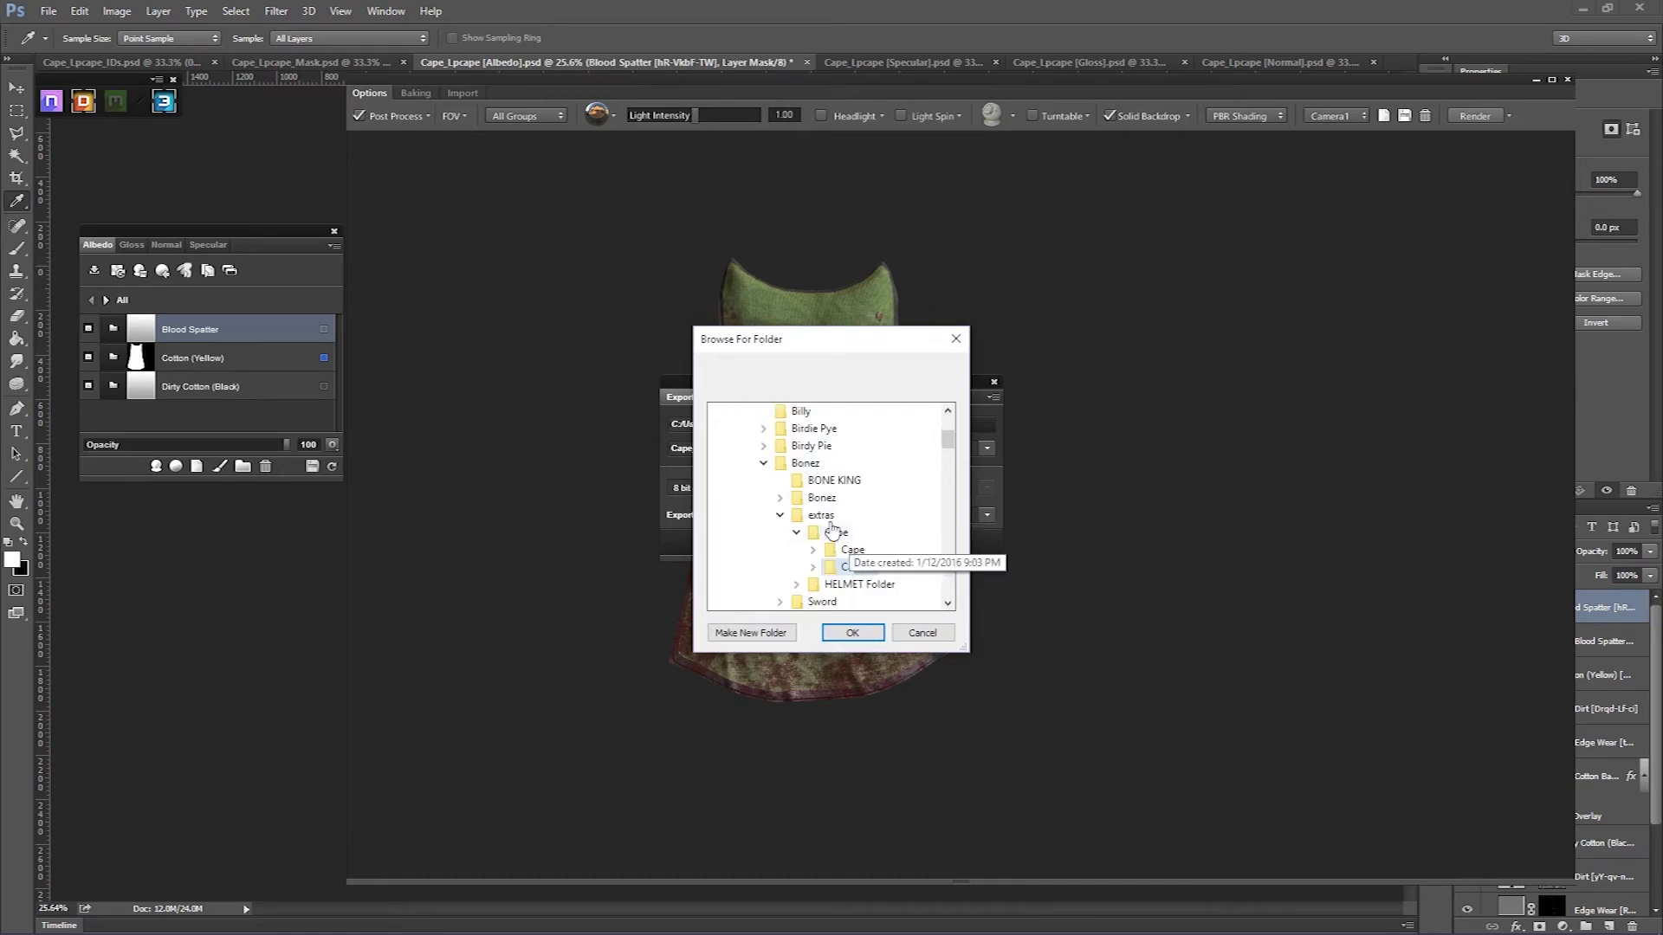
{"action": "left_click", "coordinate": [823, 517]}
{"action": "left_click", "coordinate": [782, 633]}
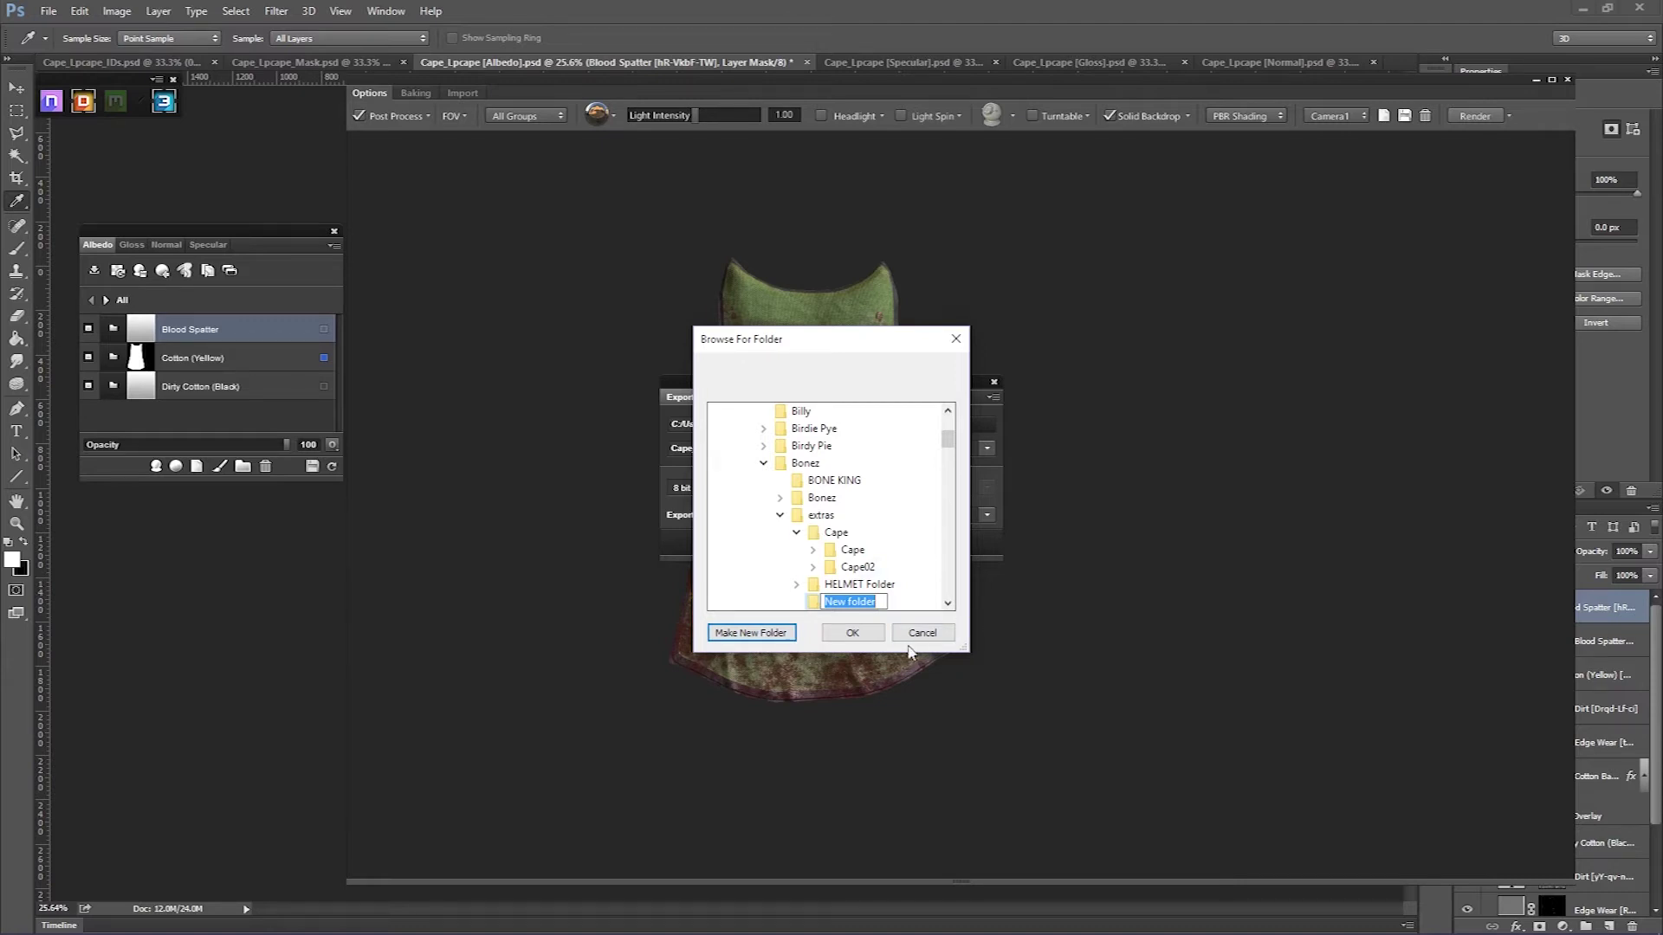
{"action": "key", "text": "Return"}
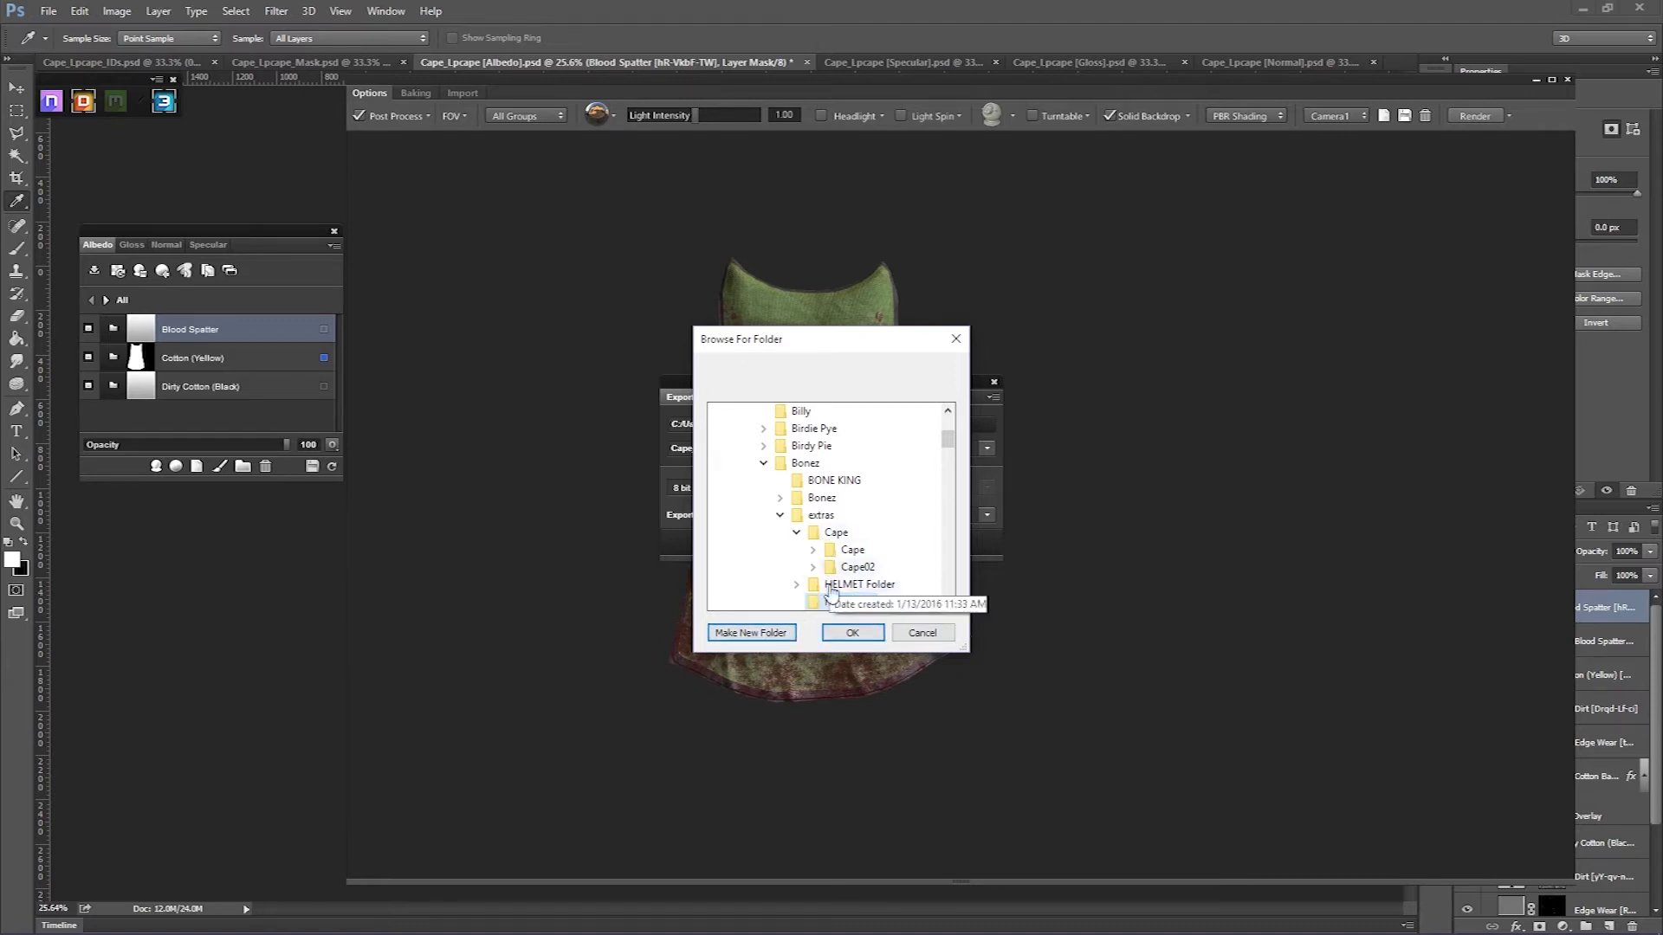
{"action": "left_click", "coordinate": [768, 633]}
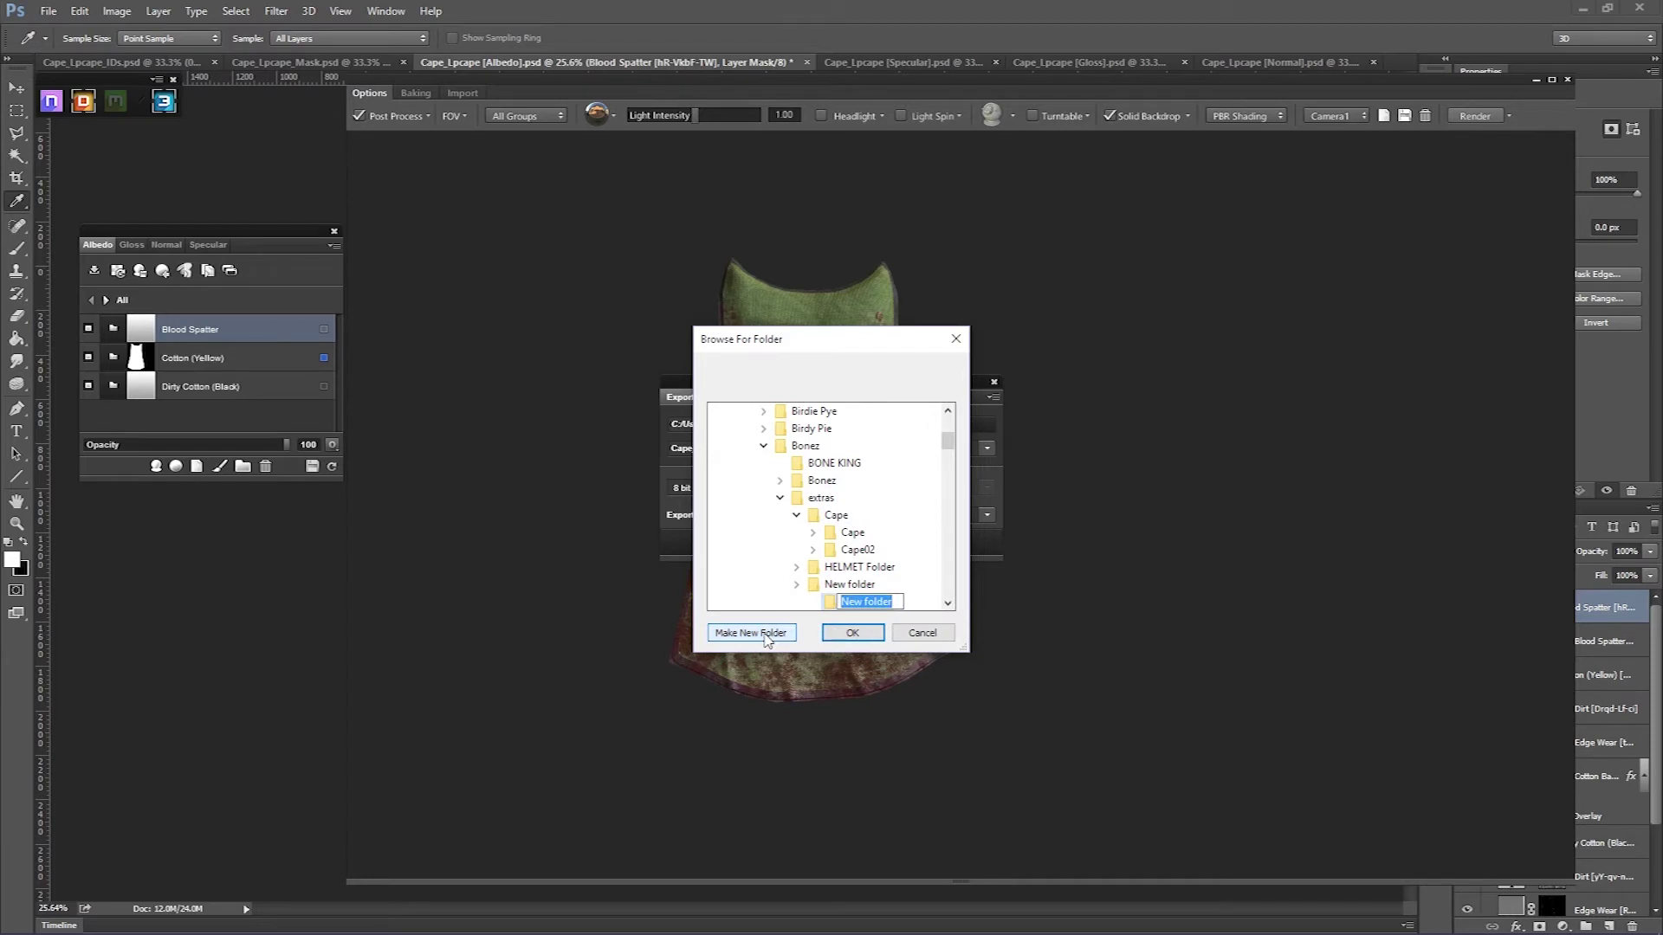
{"action": "key", "text": "BackSpace"}
{"action": "left_click", "coordinate": [834, 637]}
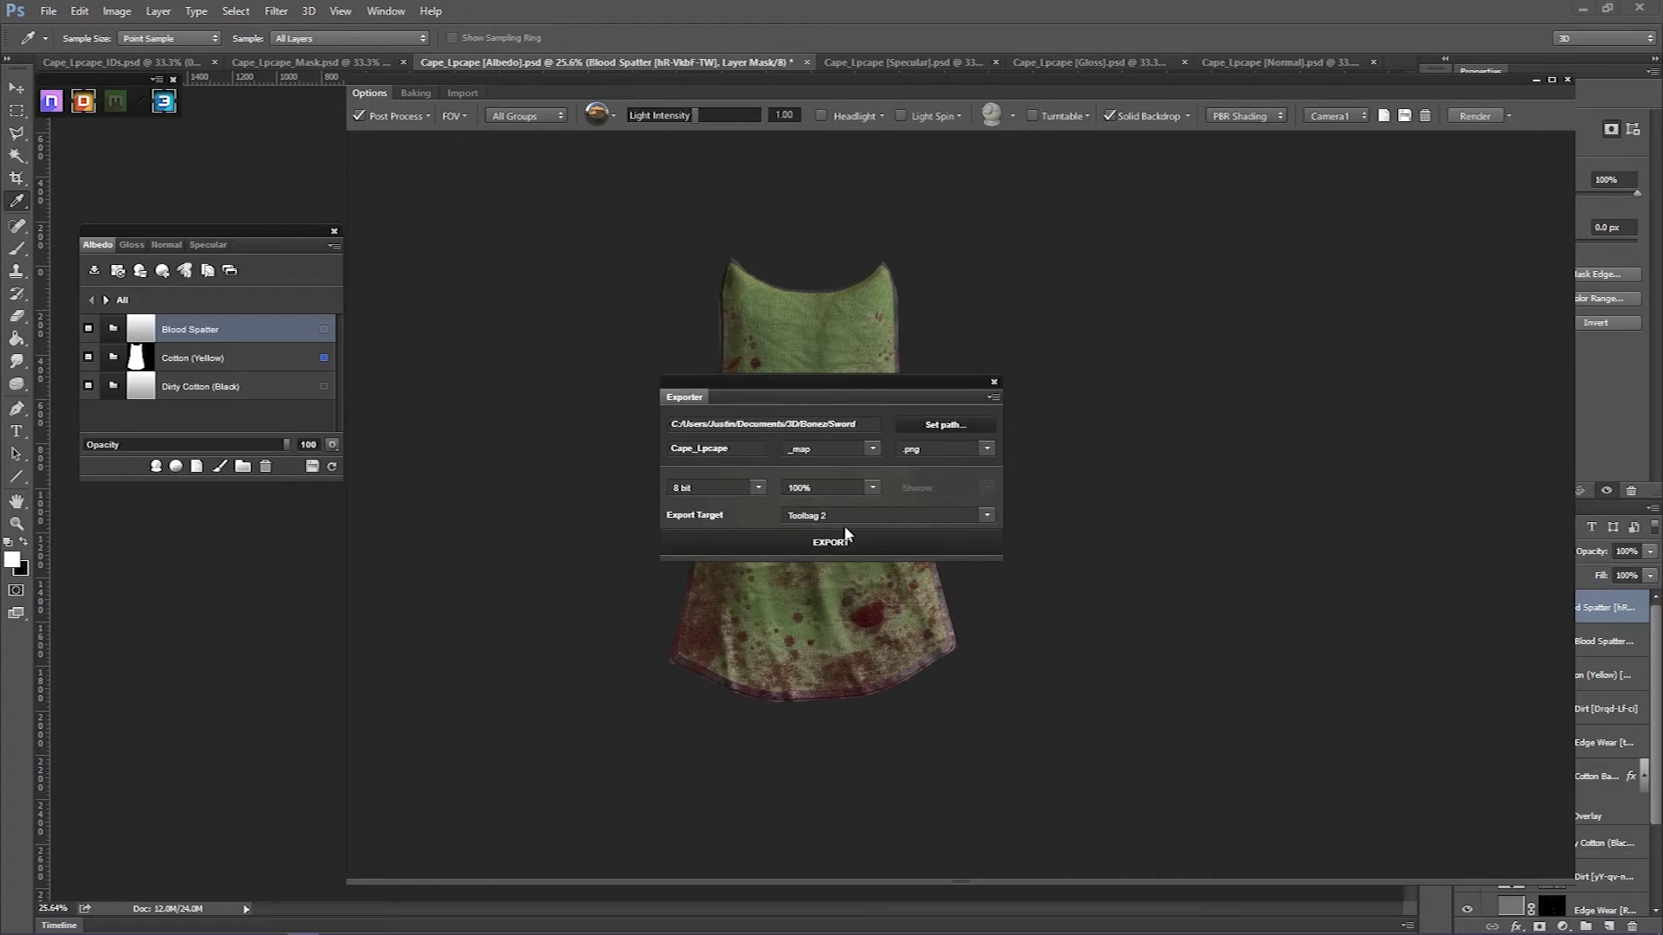
Export the cape texture maps and close the export settings
{"action": "left_click", "coordinate": [885, 530]}
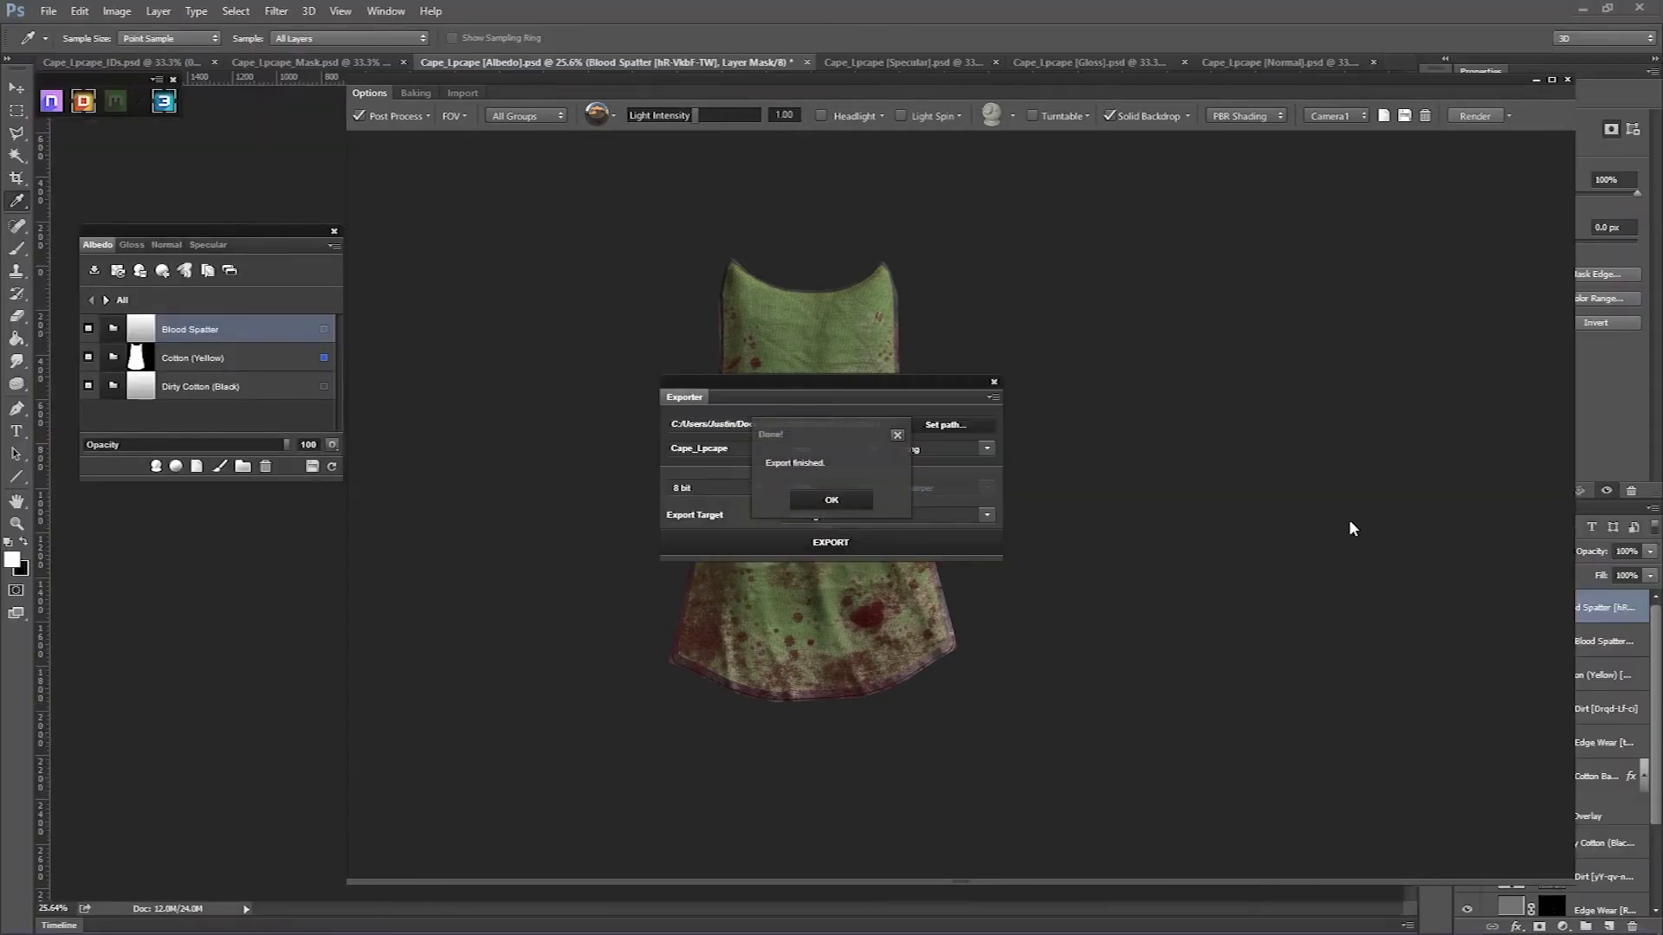
{"action": "left_click", "coordinate": [856, 497]}
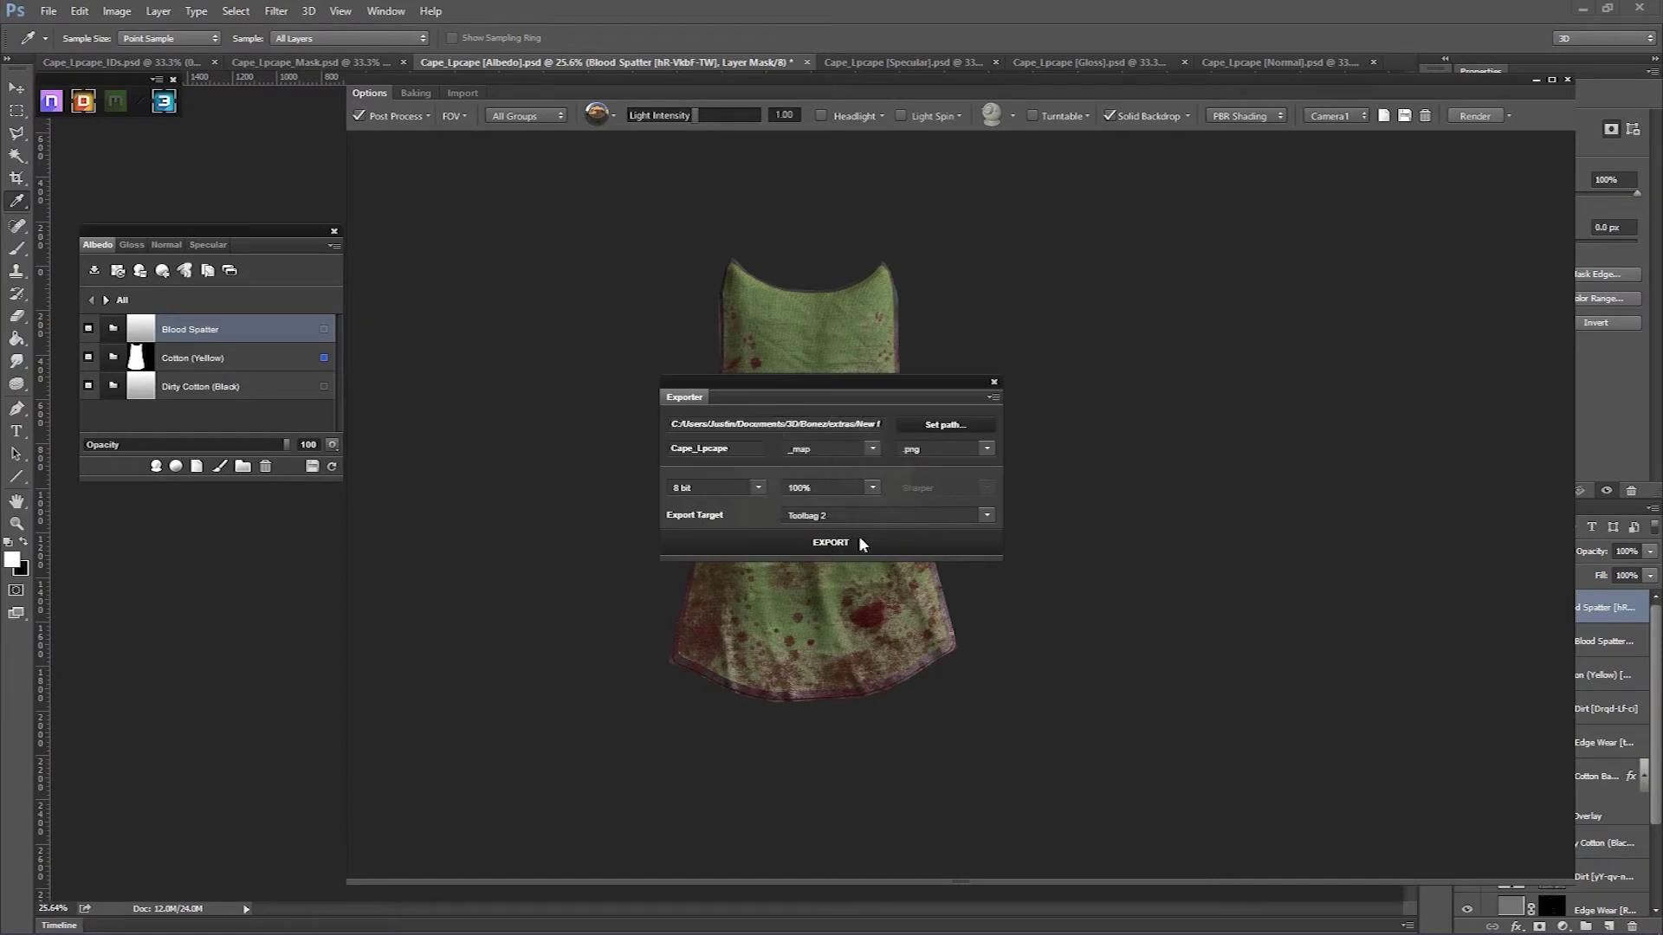
{"action": "left_click", "coordinate": [993, 382]}
Close the 3DO preview, then close the project, saving it
{"action": "left_click", "coordinate": [1568, 81]}
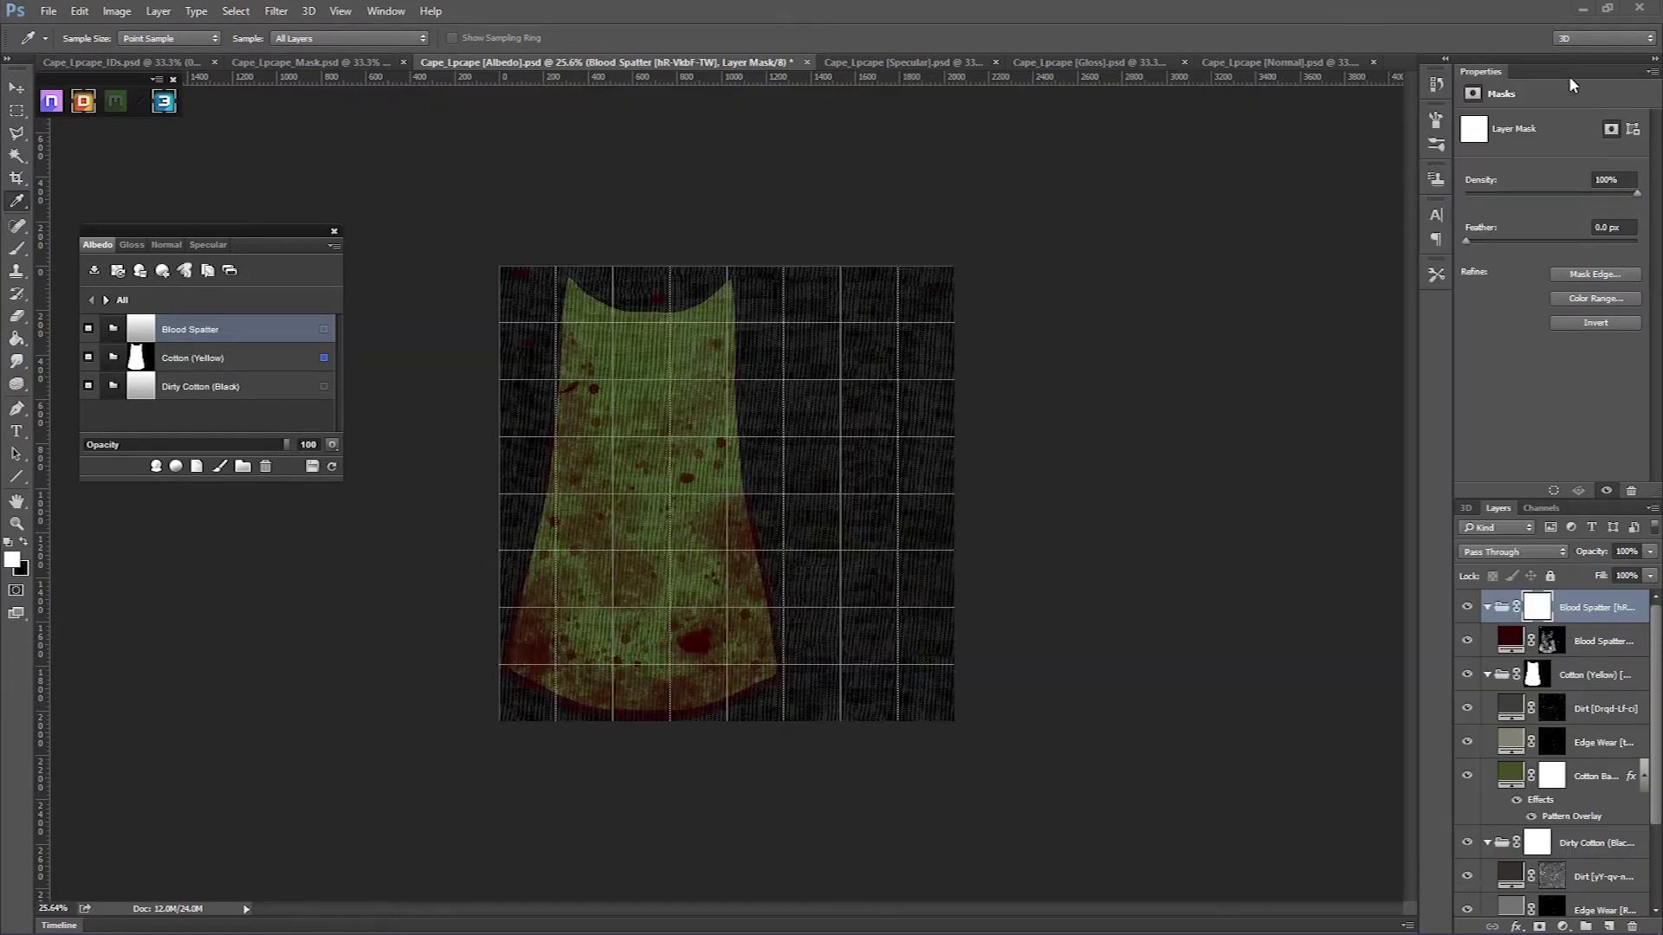
{"action": "left_click", "coordinate": [334, 232]}
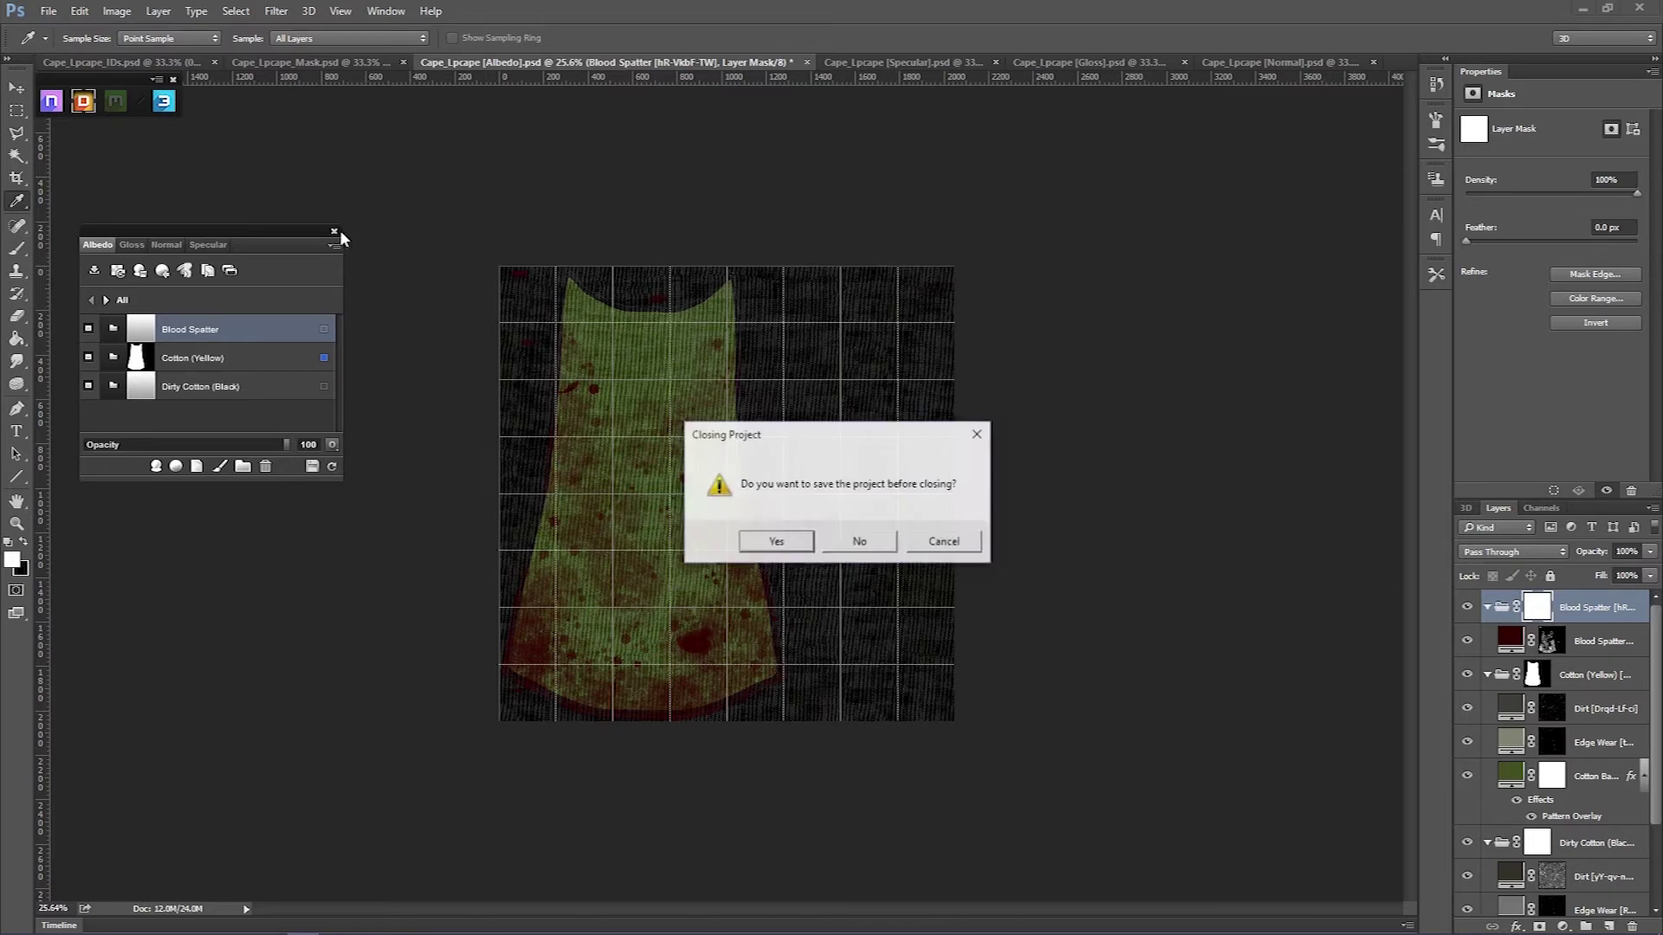
{"action": "left_click", "coordinate": [780, 542]}
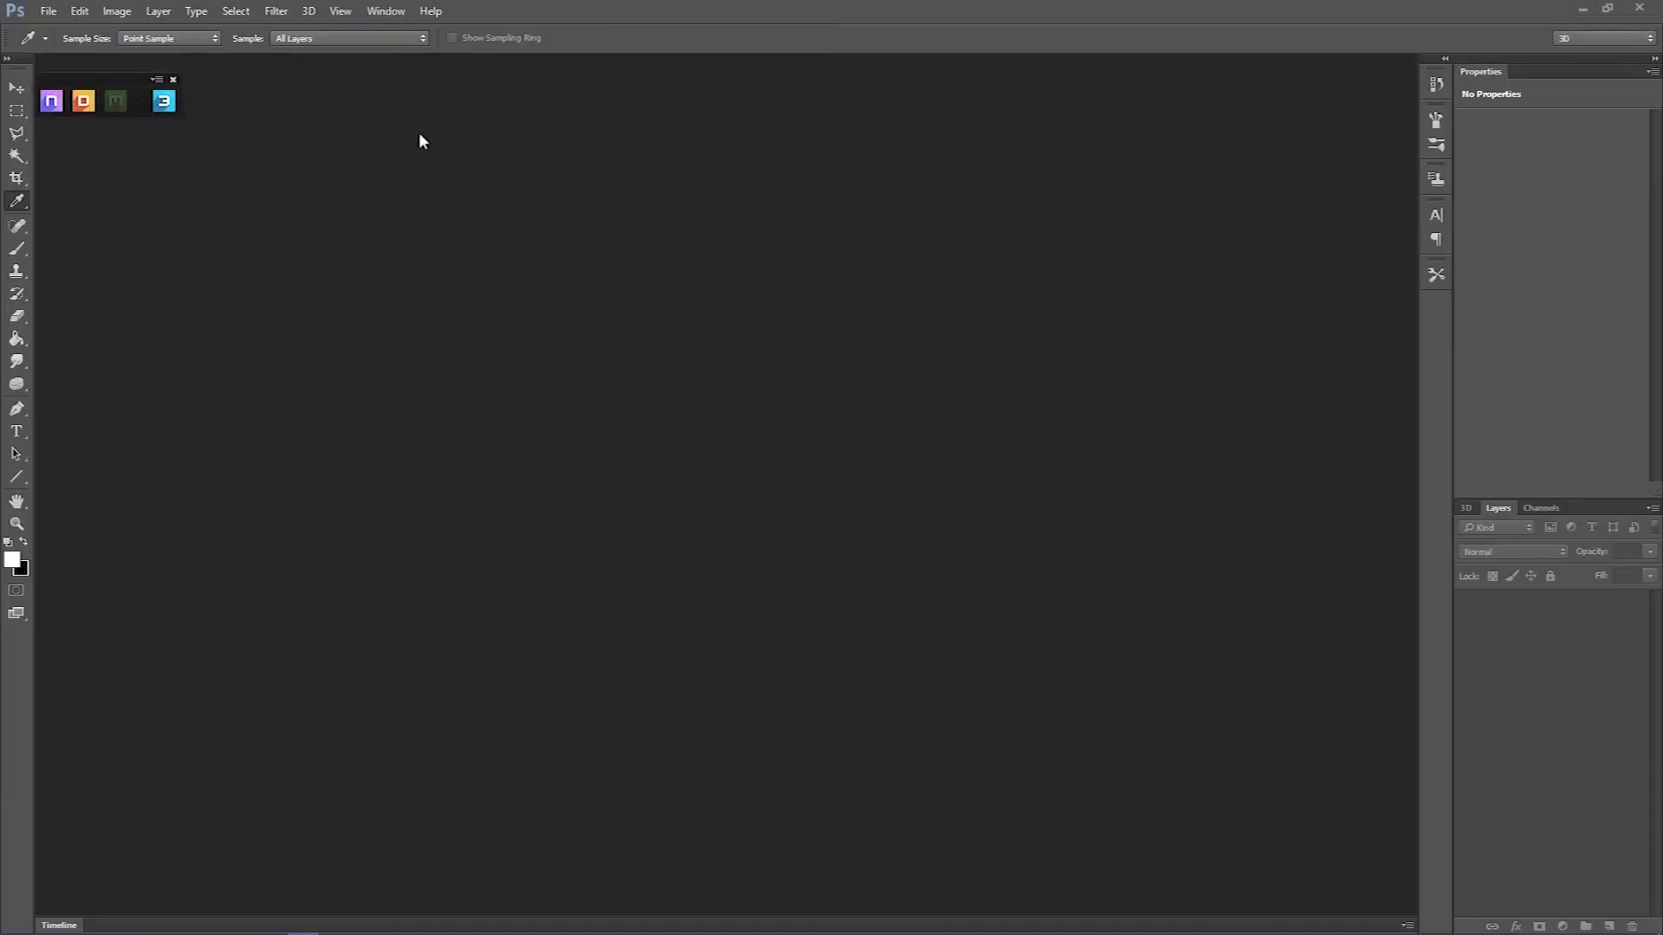
{"action": "left_click", "coordinate": [173, 78]}
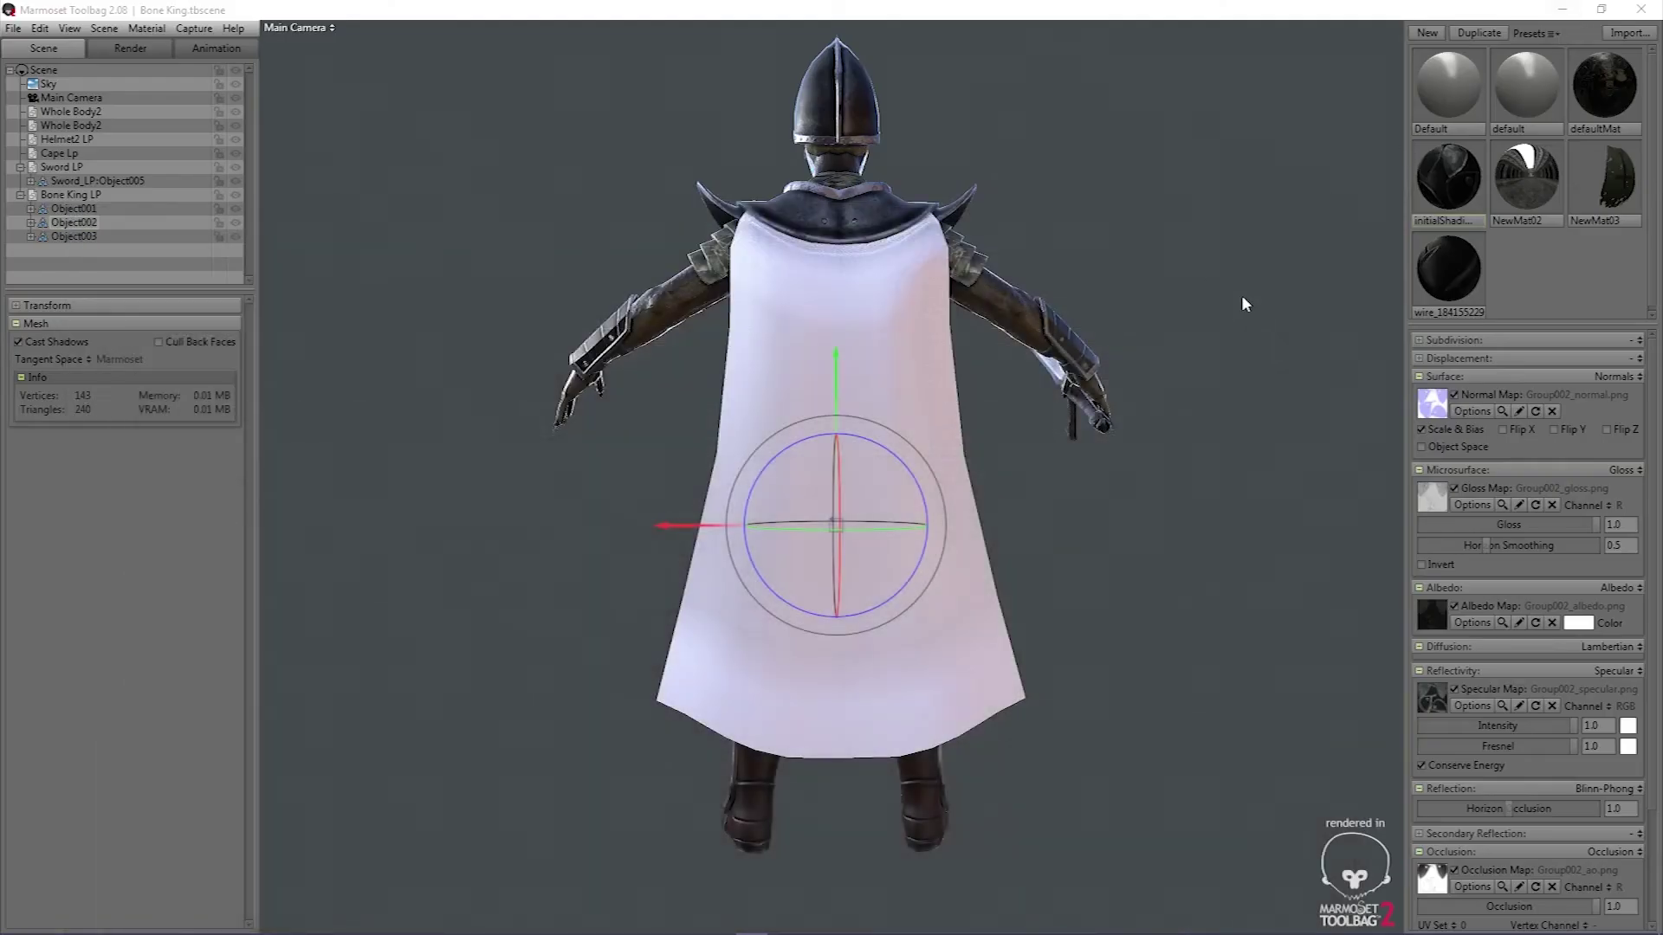
Load Cape_Lpcape_normal from the extras/New folder as the material's normal map
{"action": "left_click", "coordinate": [1245, 304]}
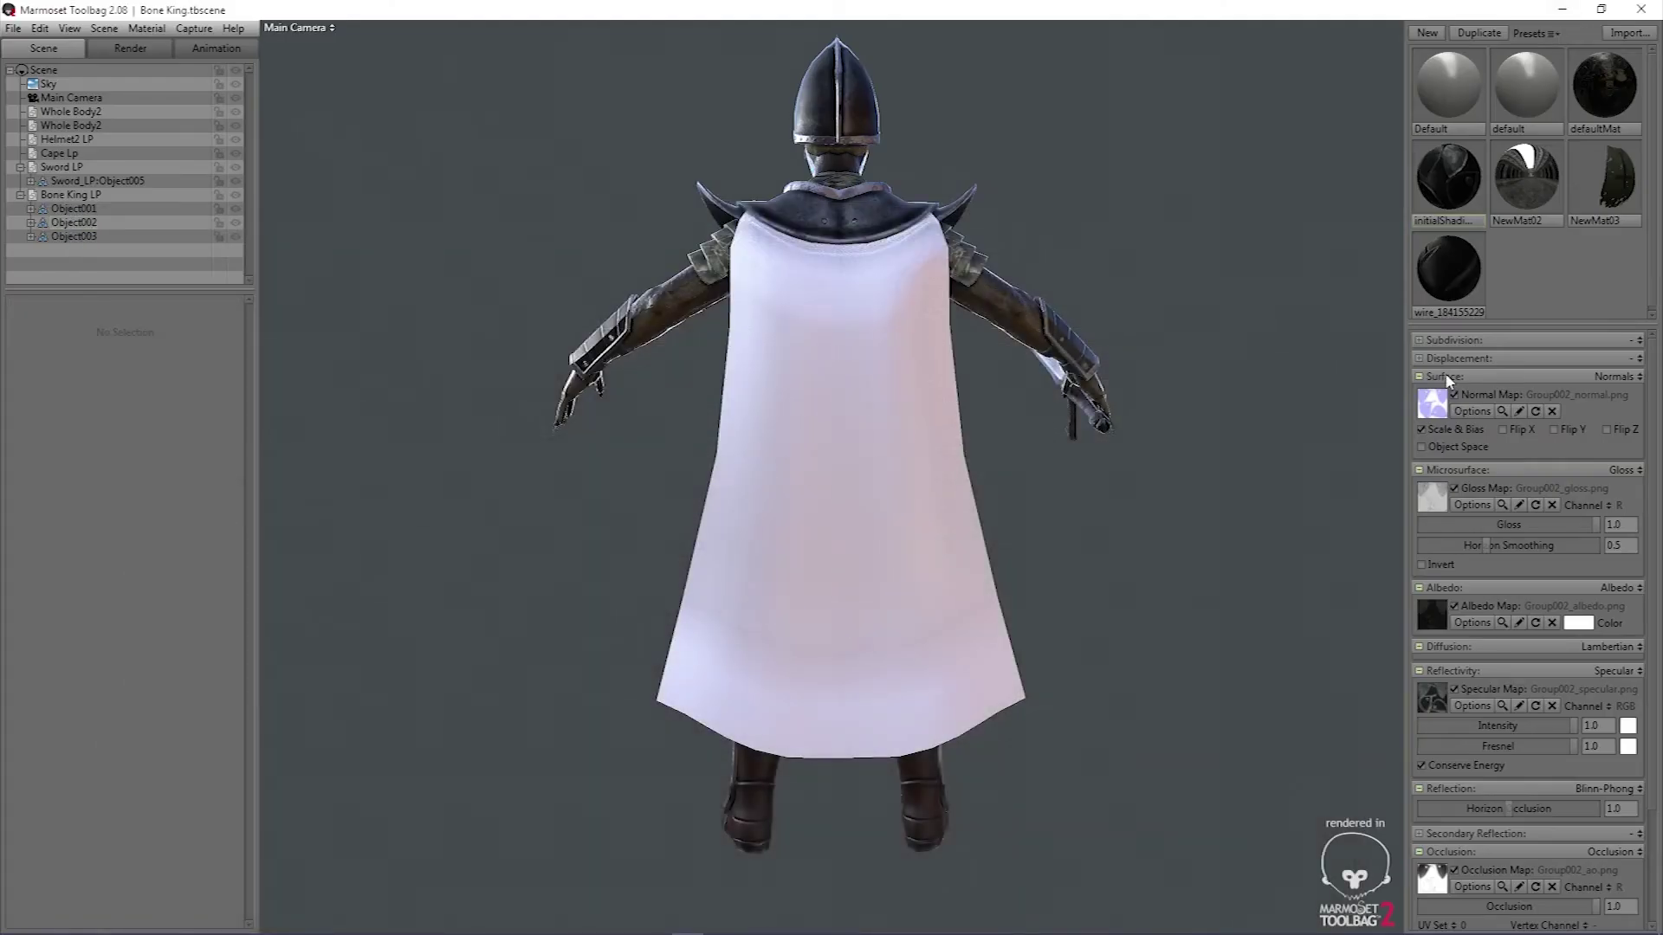
{"action": "left_click", "coordinate": [1524, 102]}
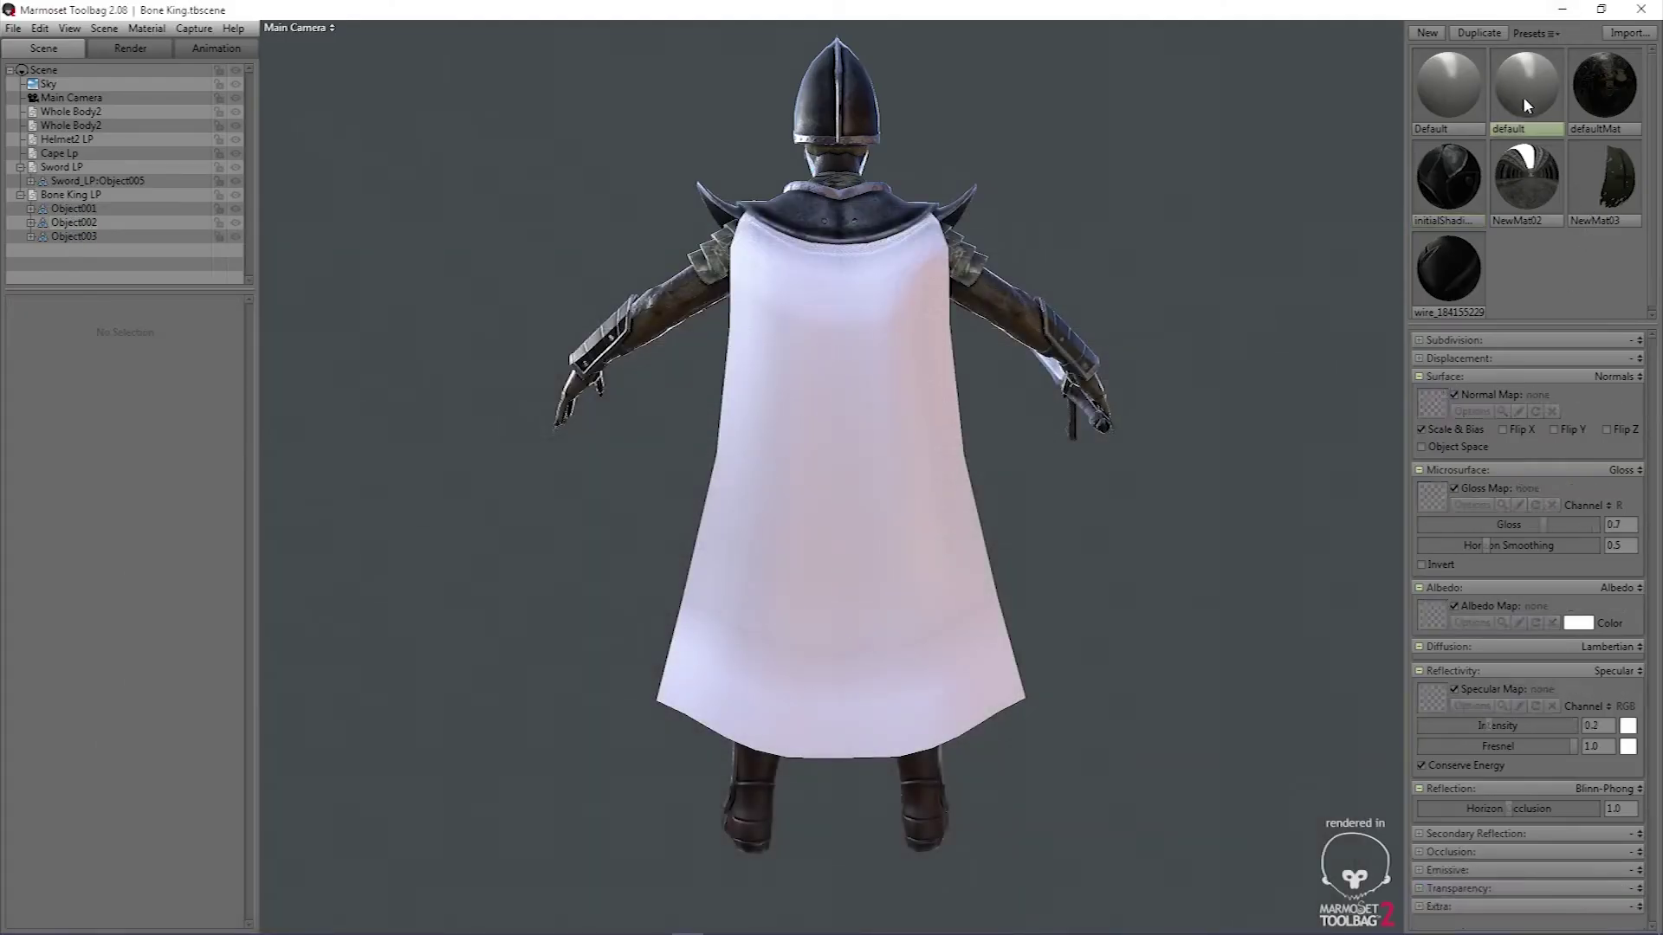
{"action": "left_click", "coordinate": [1434, 401]}
{"action": "left_click", "coordinate": [256, 66]}
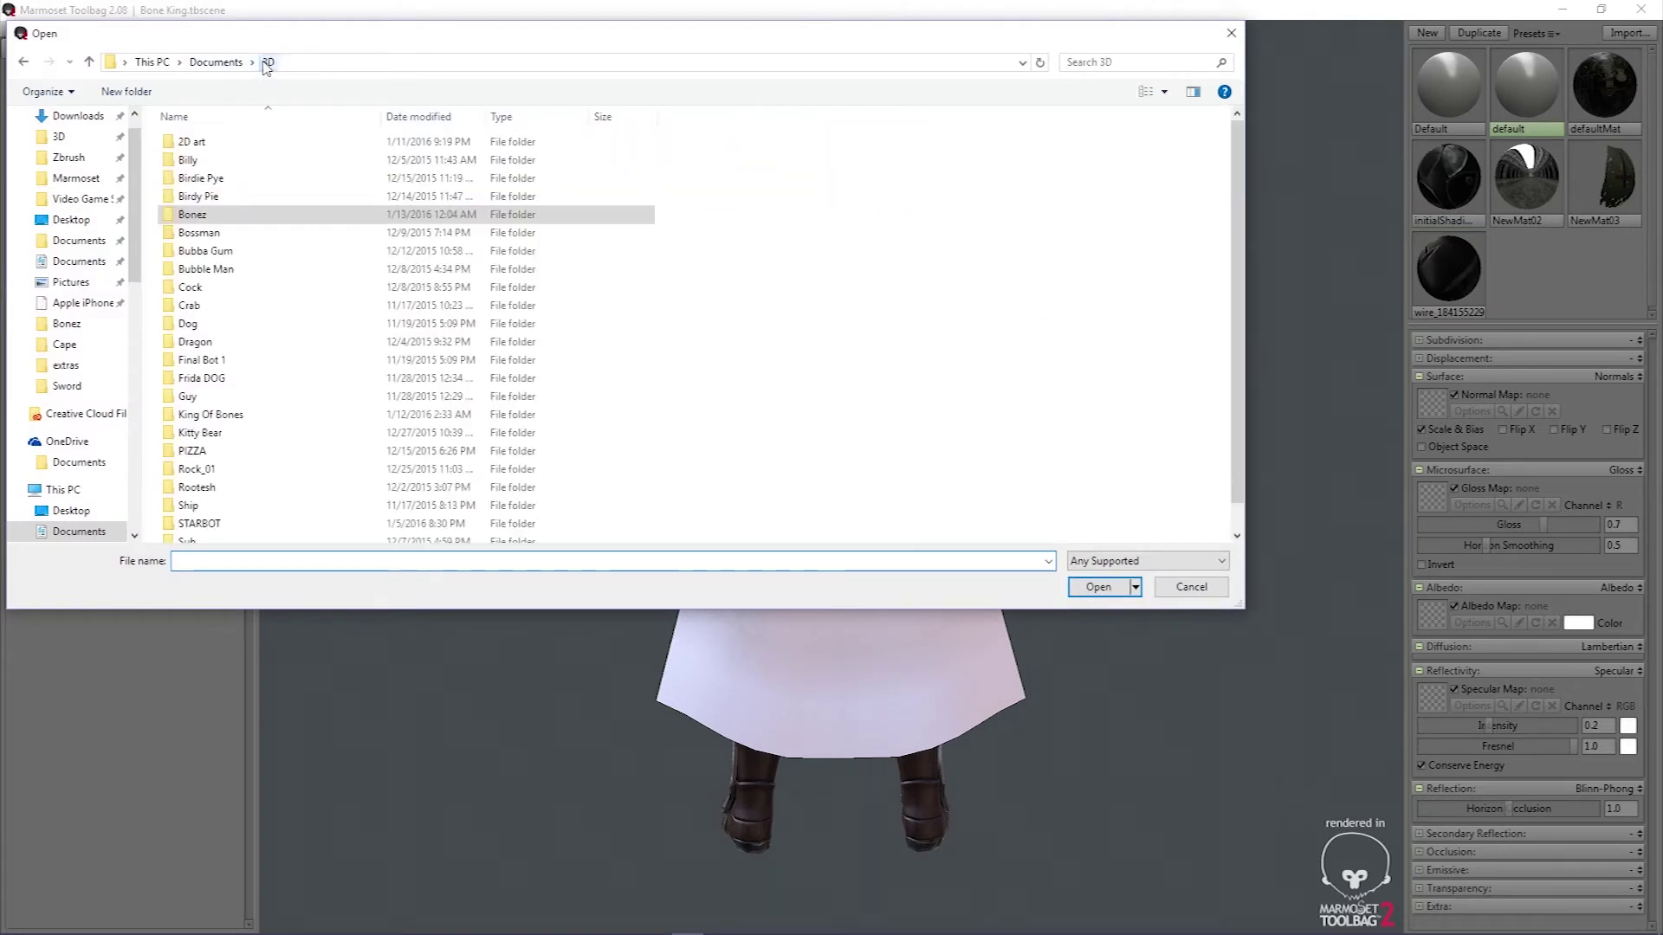
{"action": "left_click", "coordinate": [211, 220]}
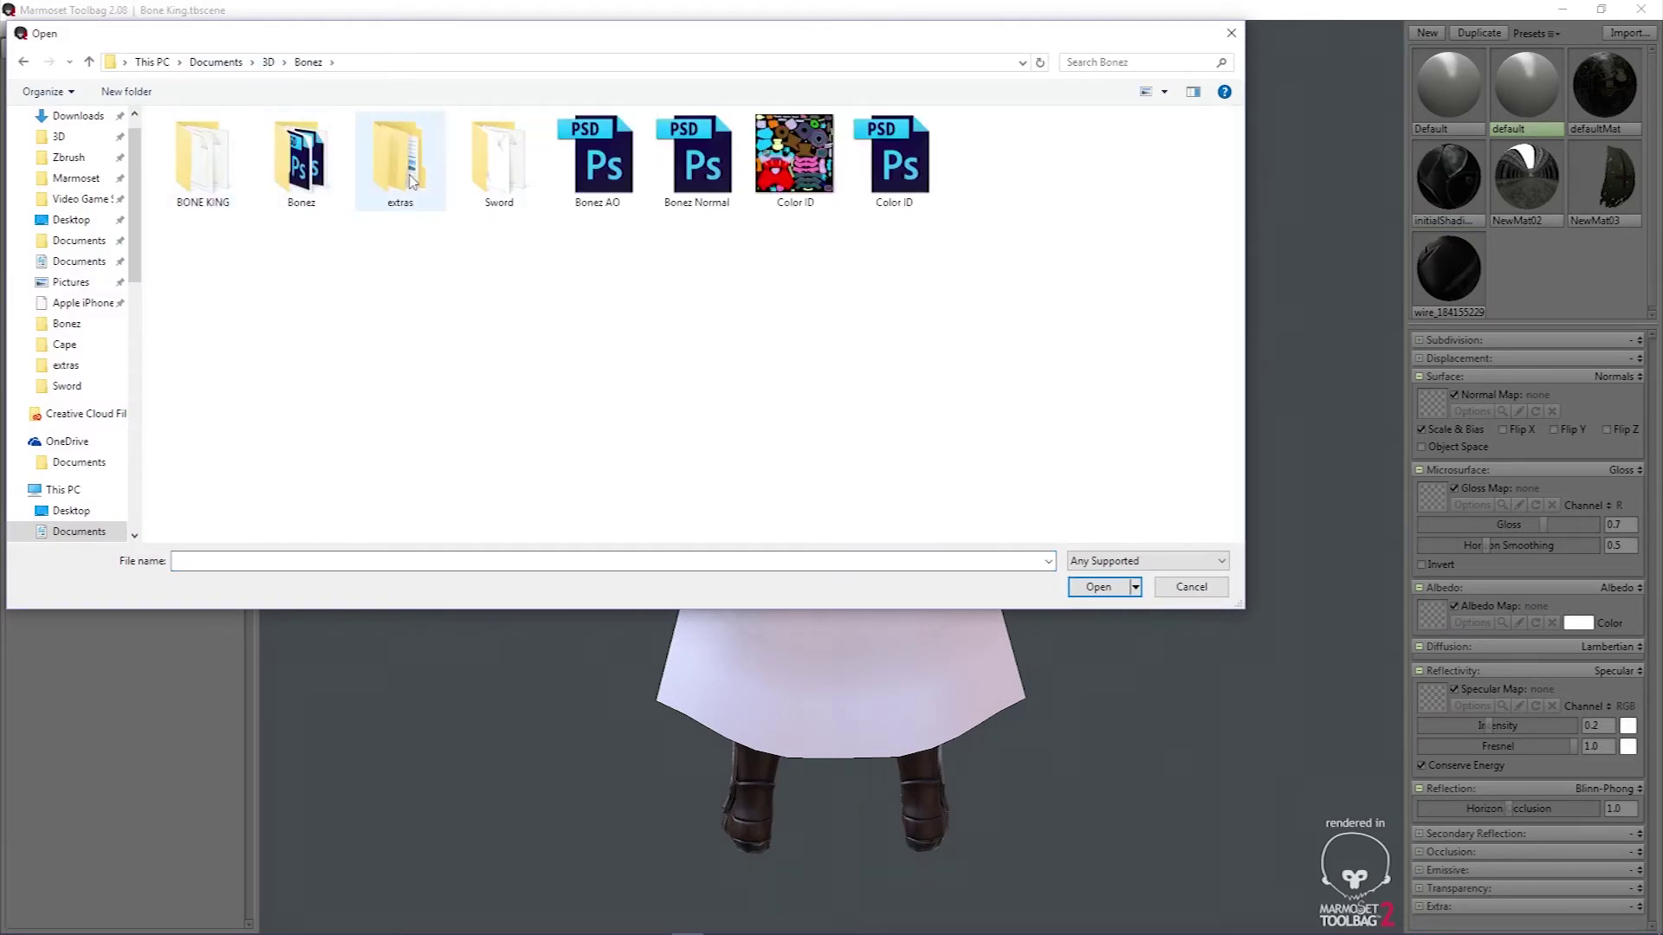
{"action": "double_click", "coordinate": [423, 172]}
{"action": "double_click", "coordinate": [410, 179]}
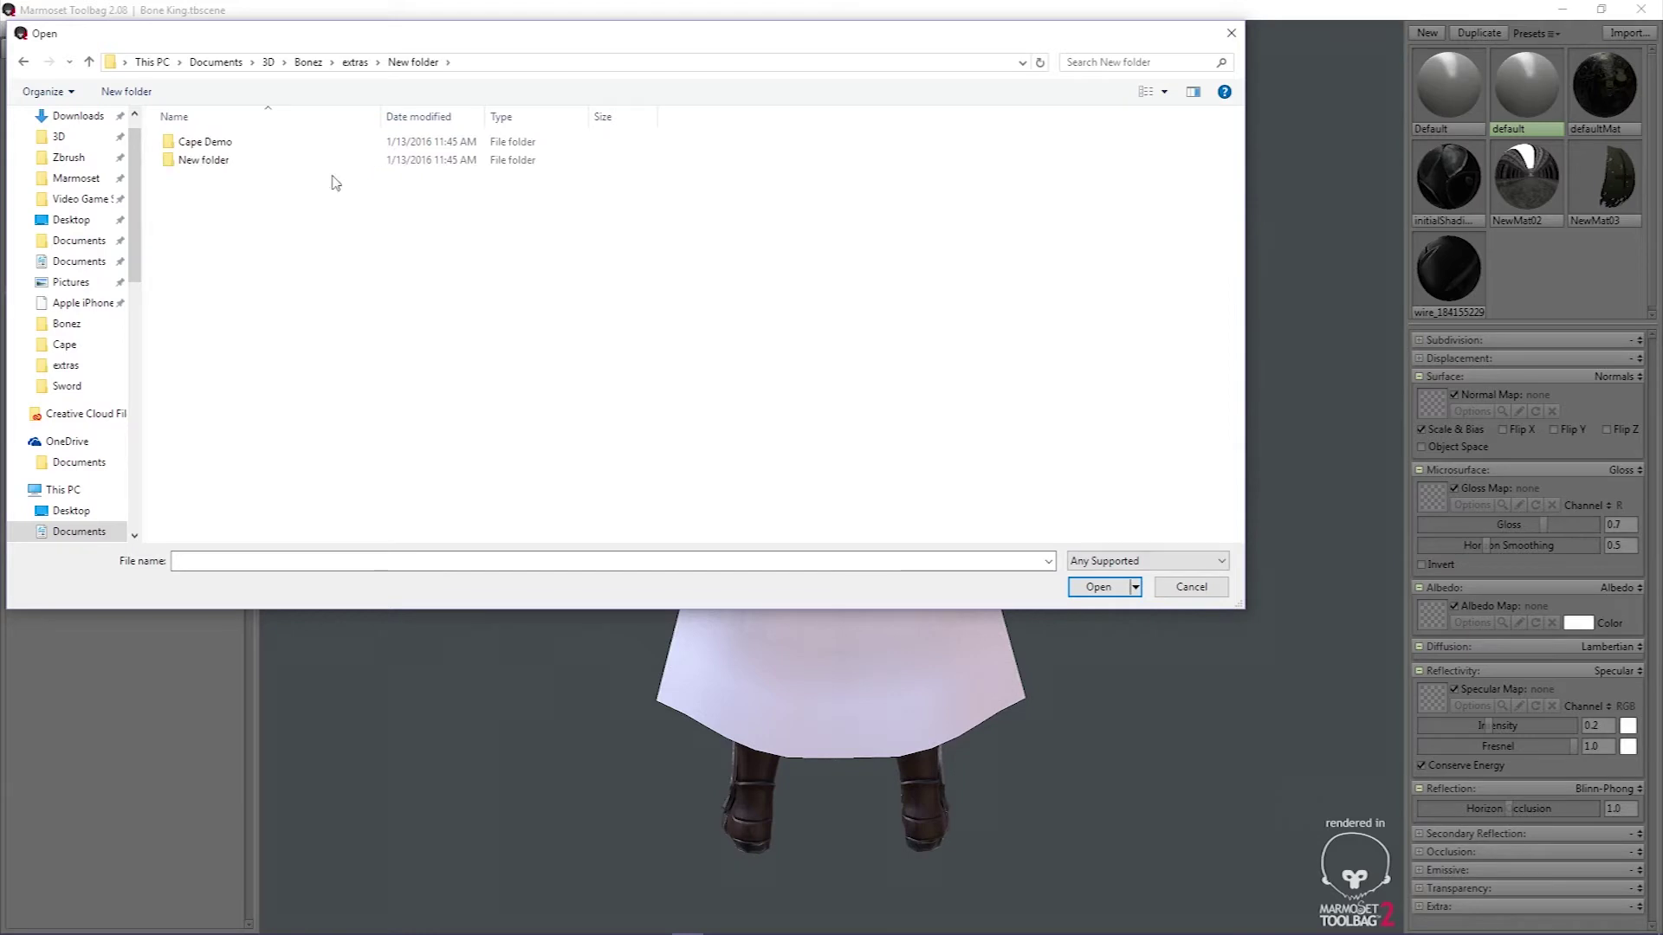
{"action": "double_click", "coordinate": [220, 144]}
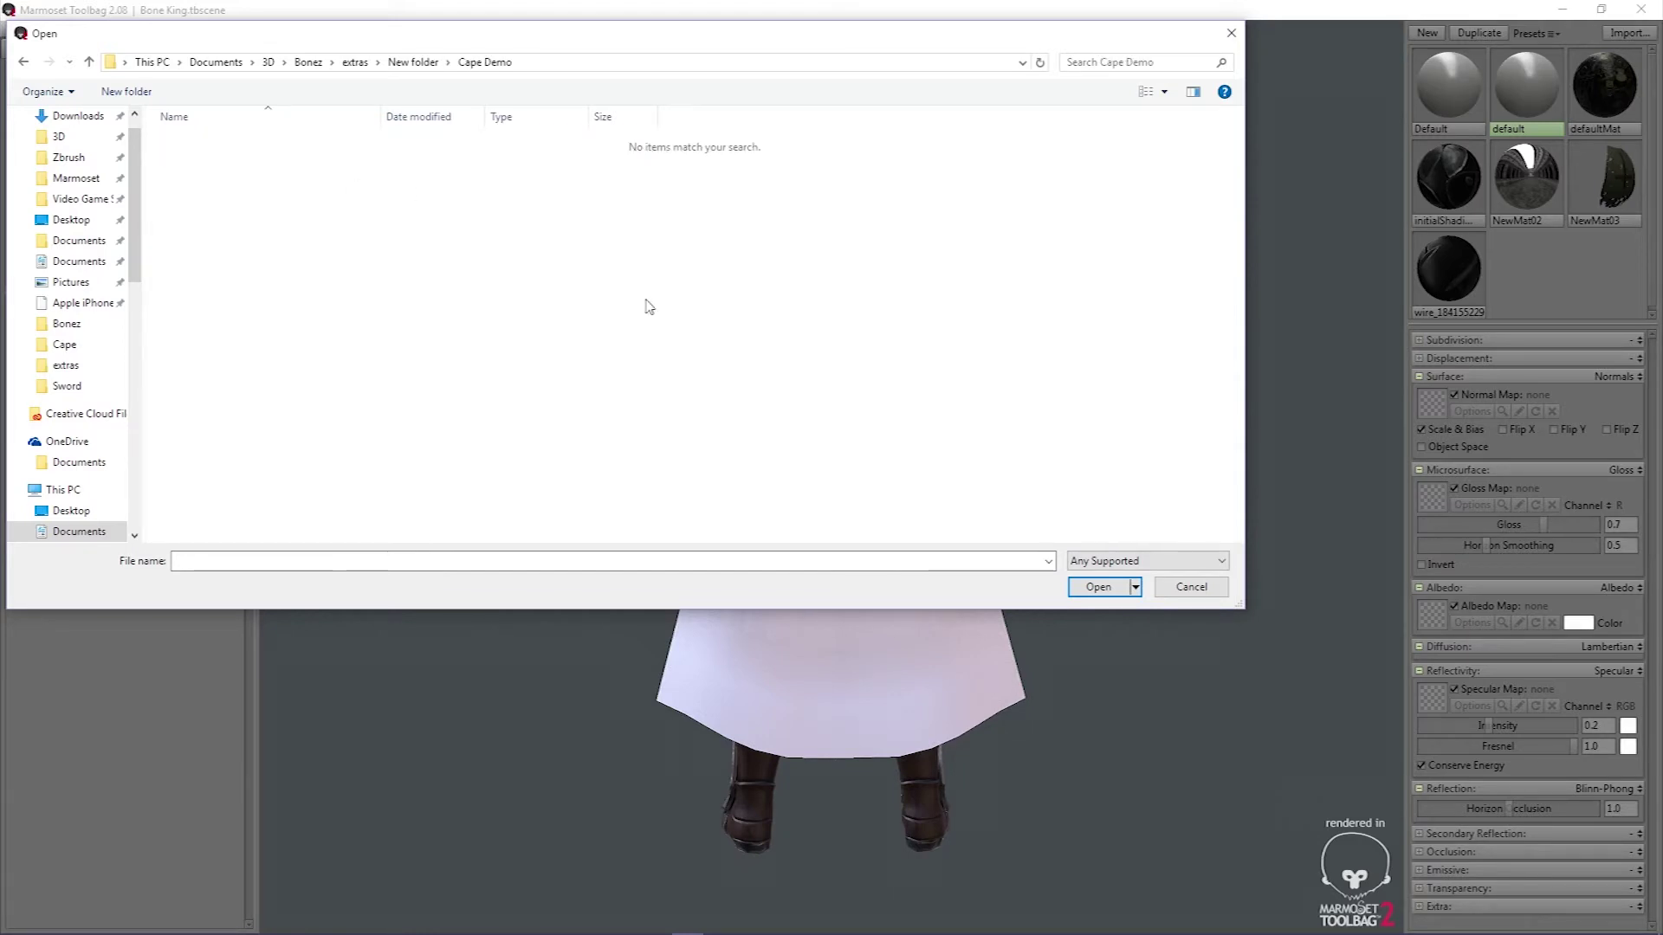
{"action": "left_click", "coordinate": [423, 64]}
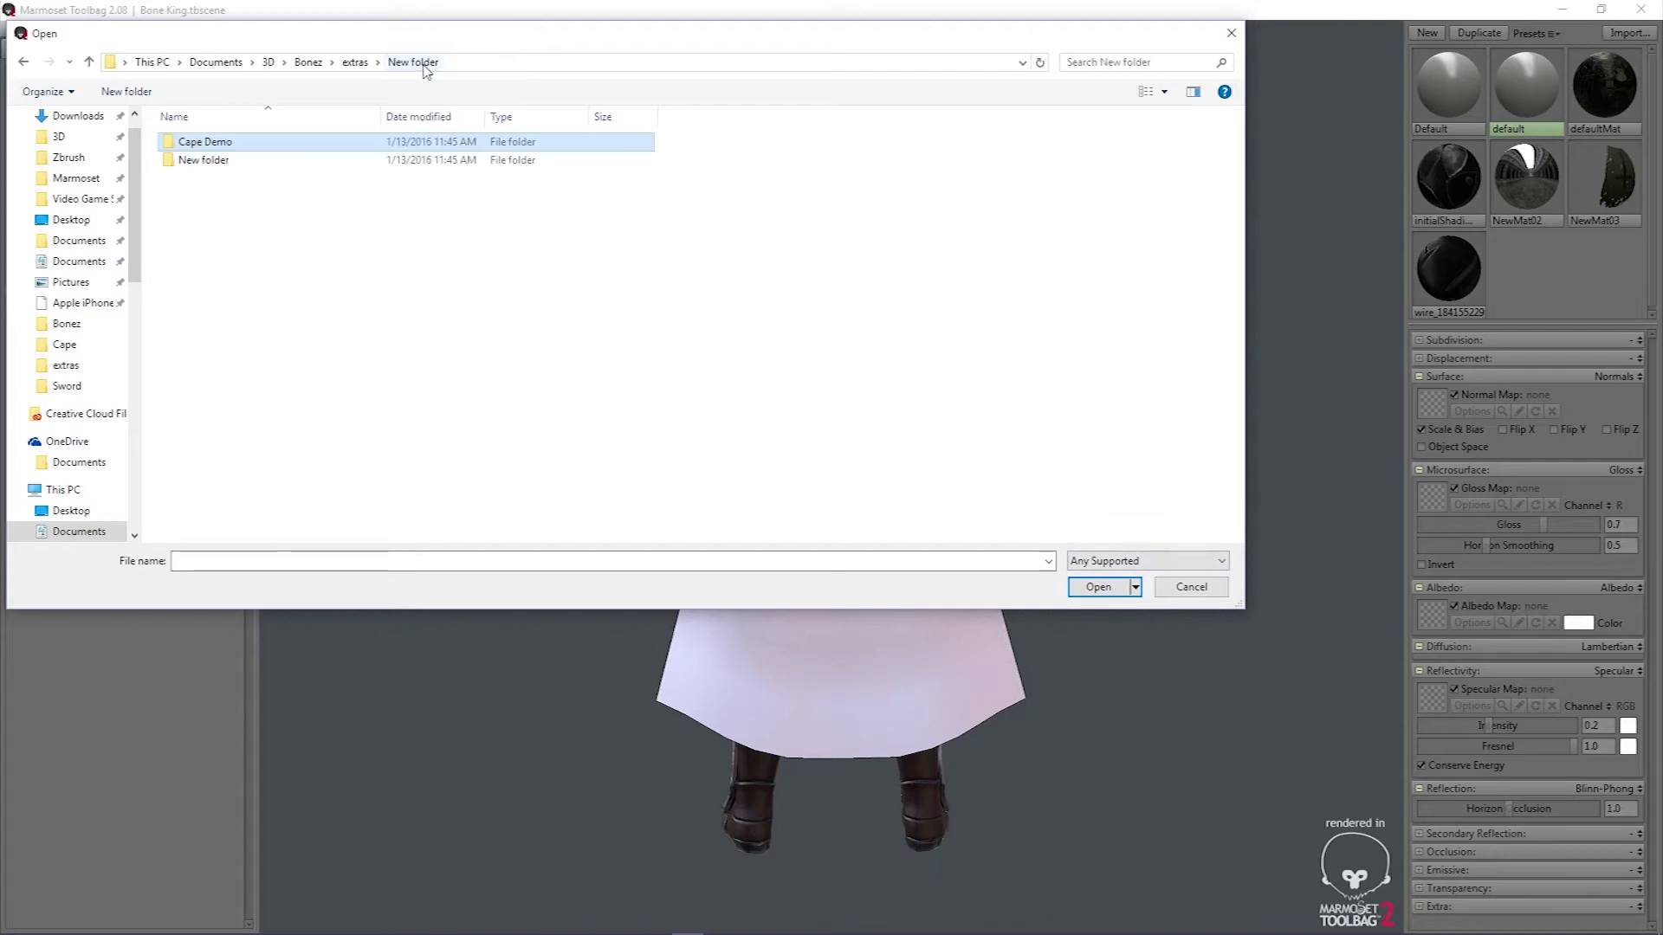
{"action": "double_click", "coordinate": [286, 160]}
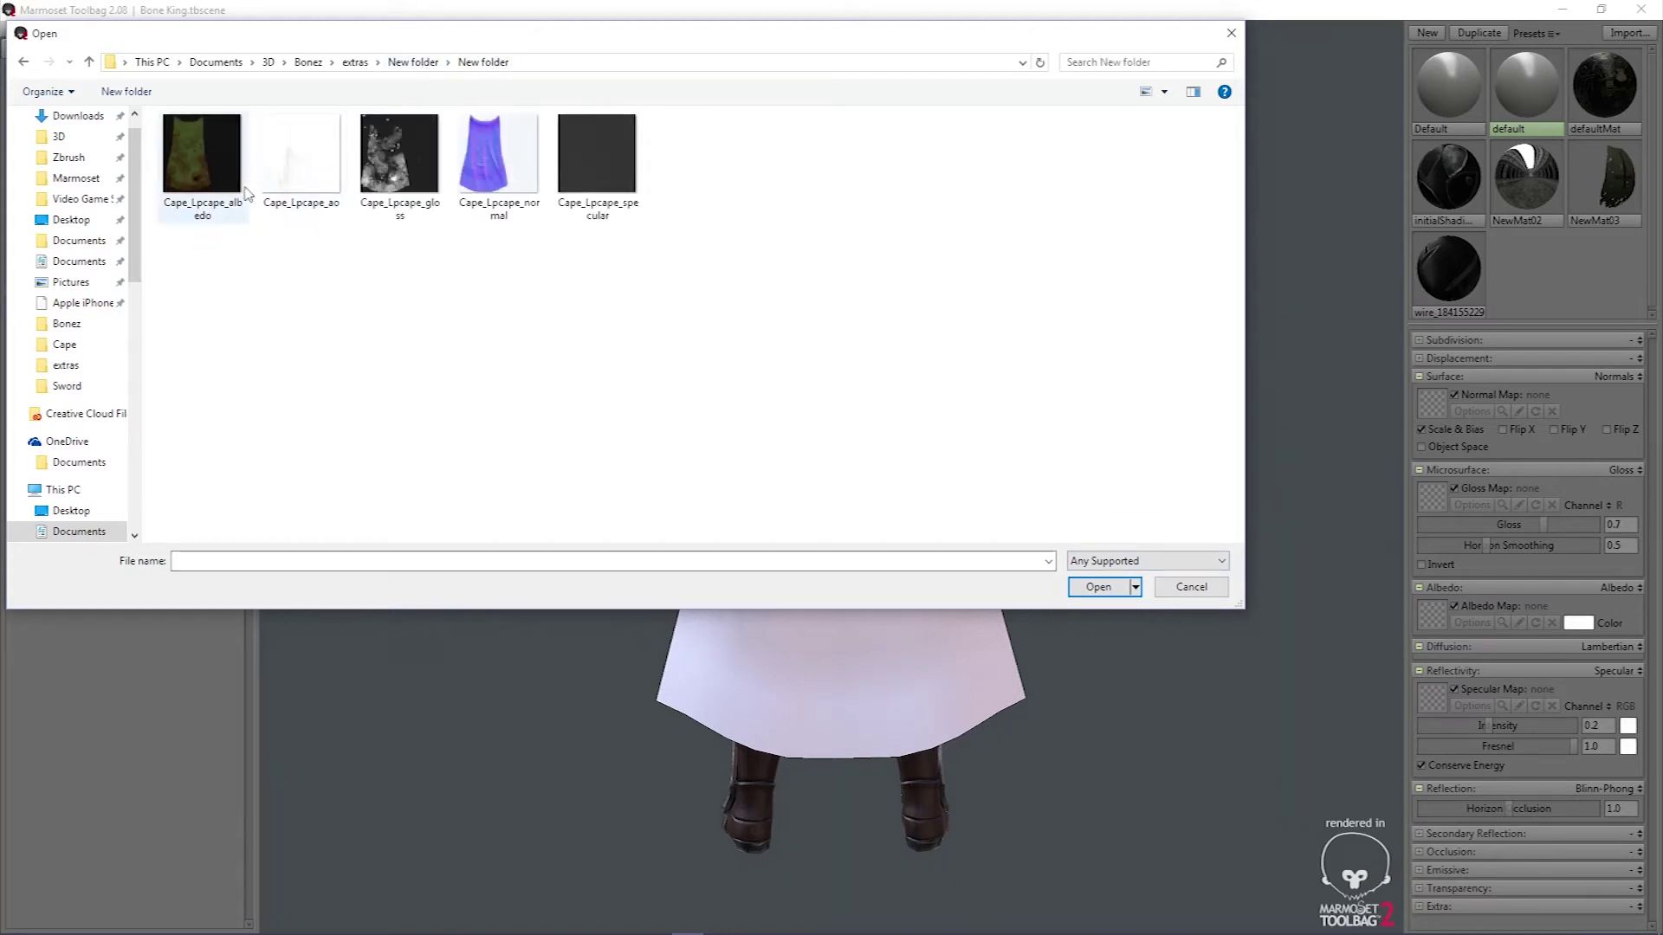
{"action": "double_click", "coordinate": [492, 156]}
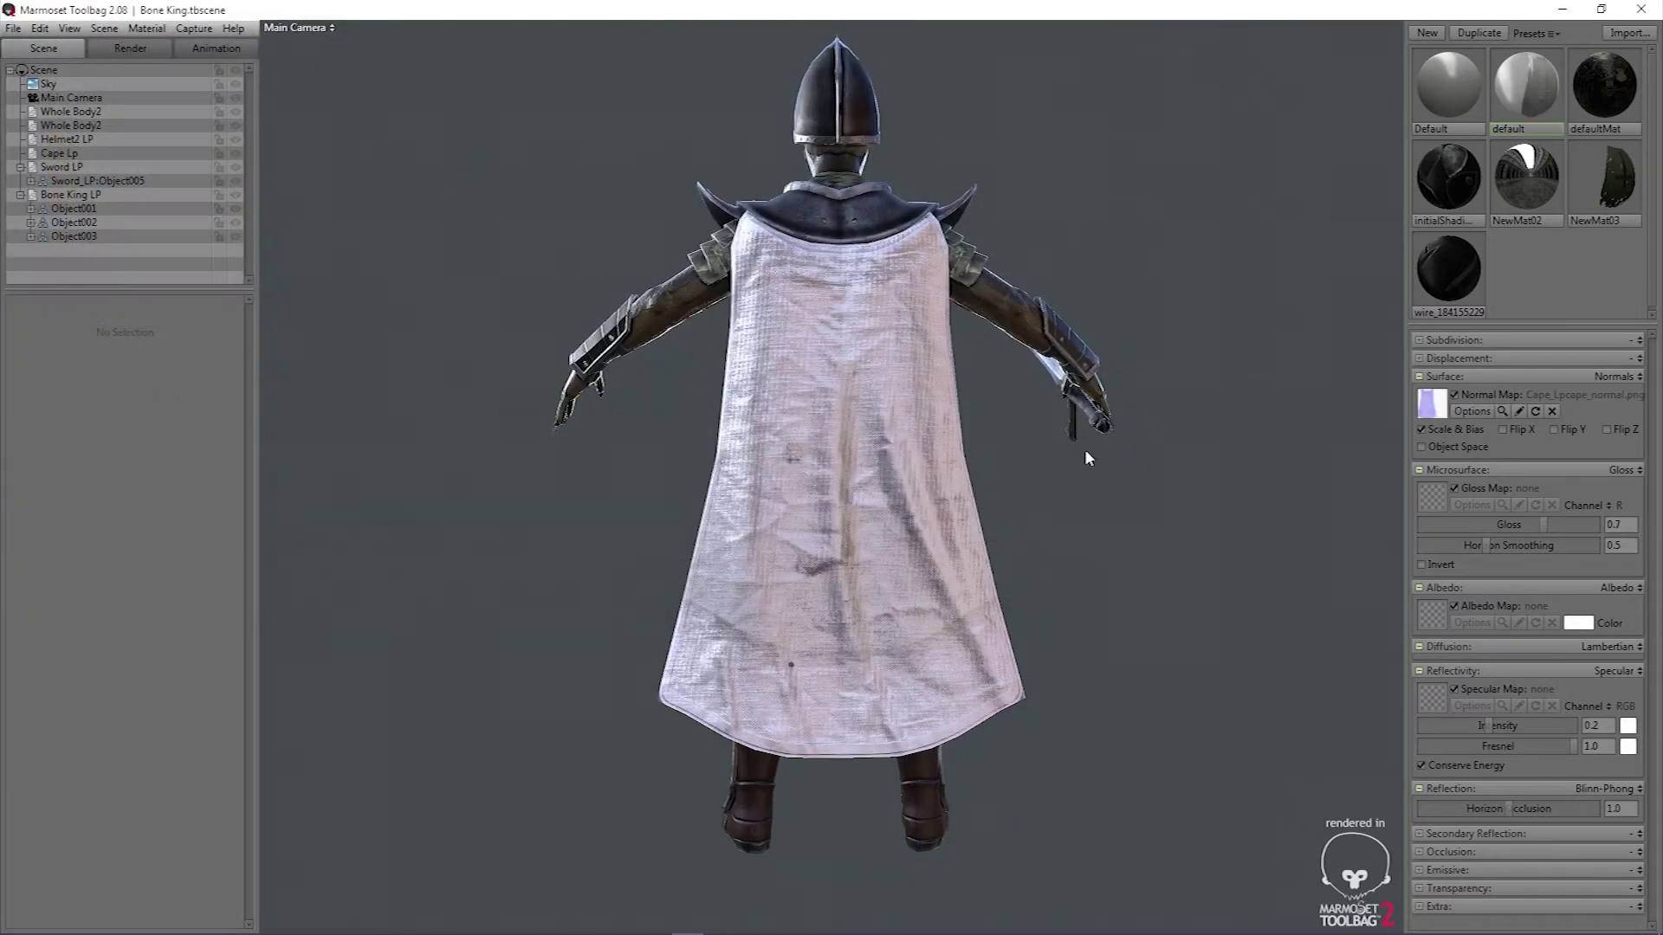
Load Cape_Lpcape_gloss, Cape_Lpcape_albedo and Cape_Lpcape_specular into their material slots
{"action": "left_click", "coordinate": [1438, 492]}
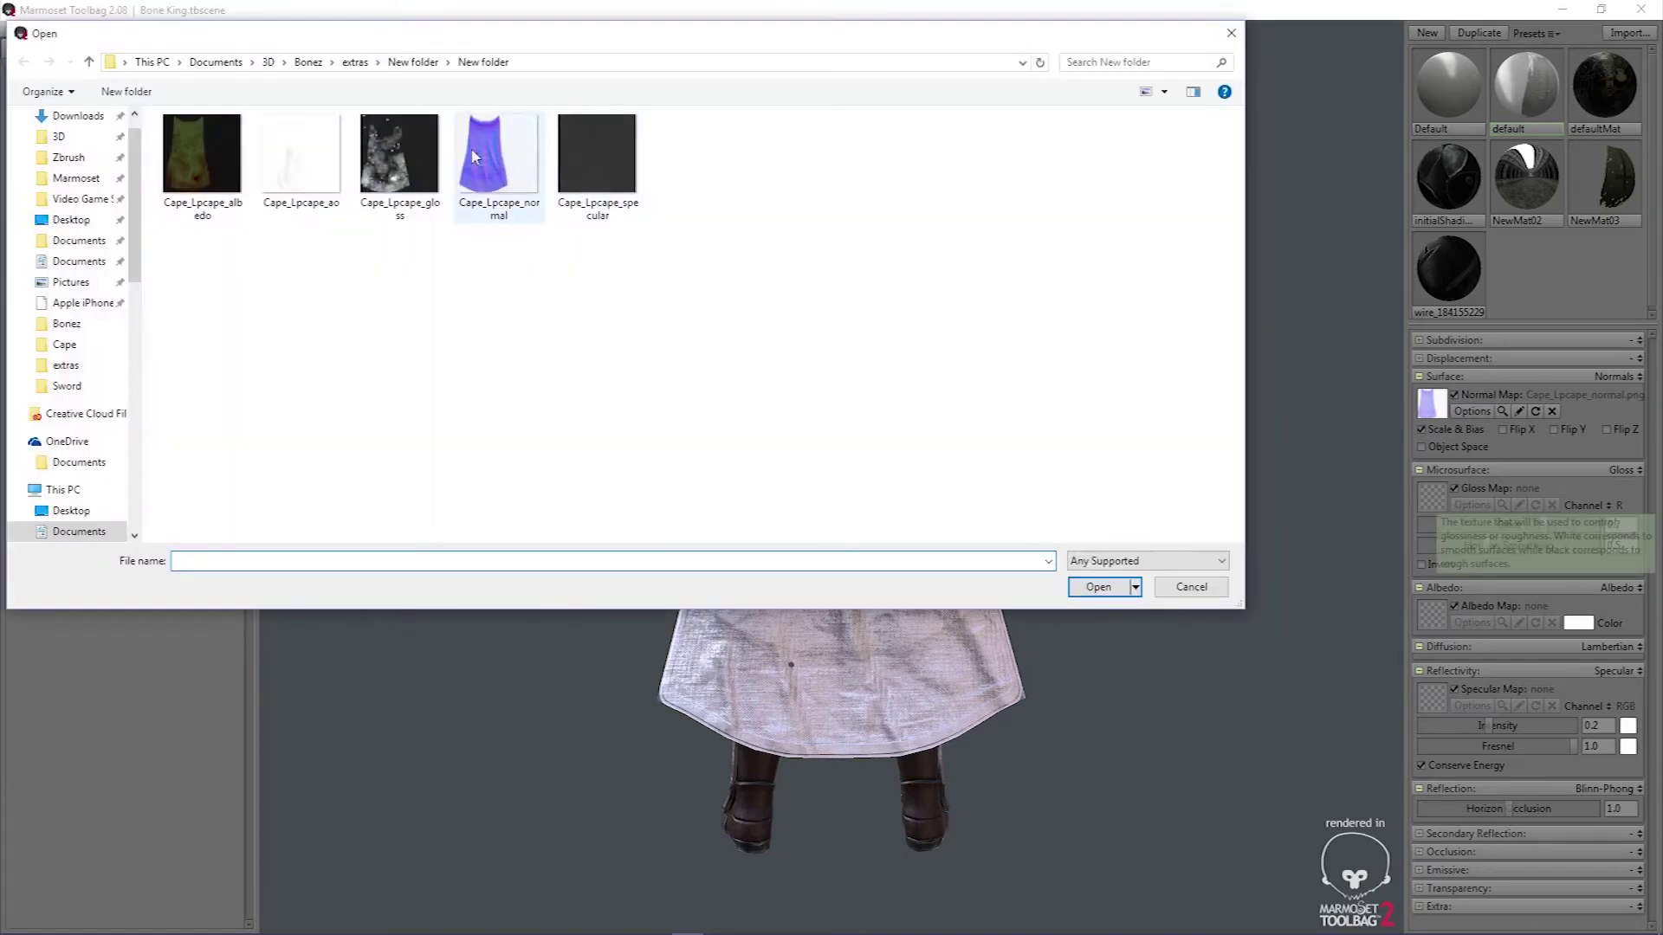
{"action": "double_click", "coordinate": [414, 163]}
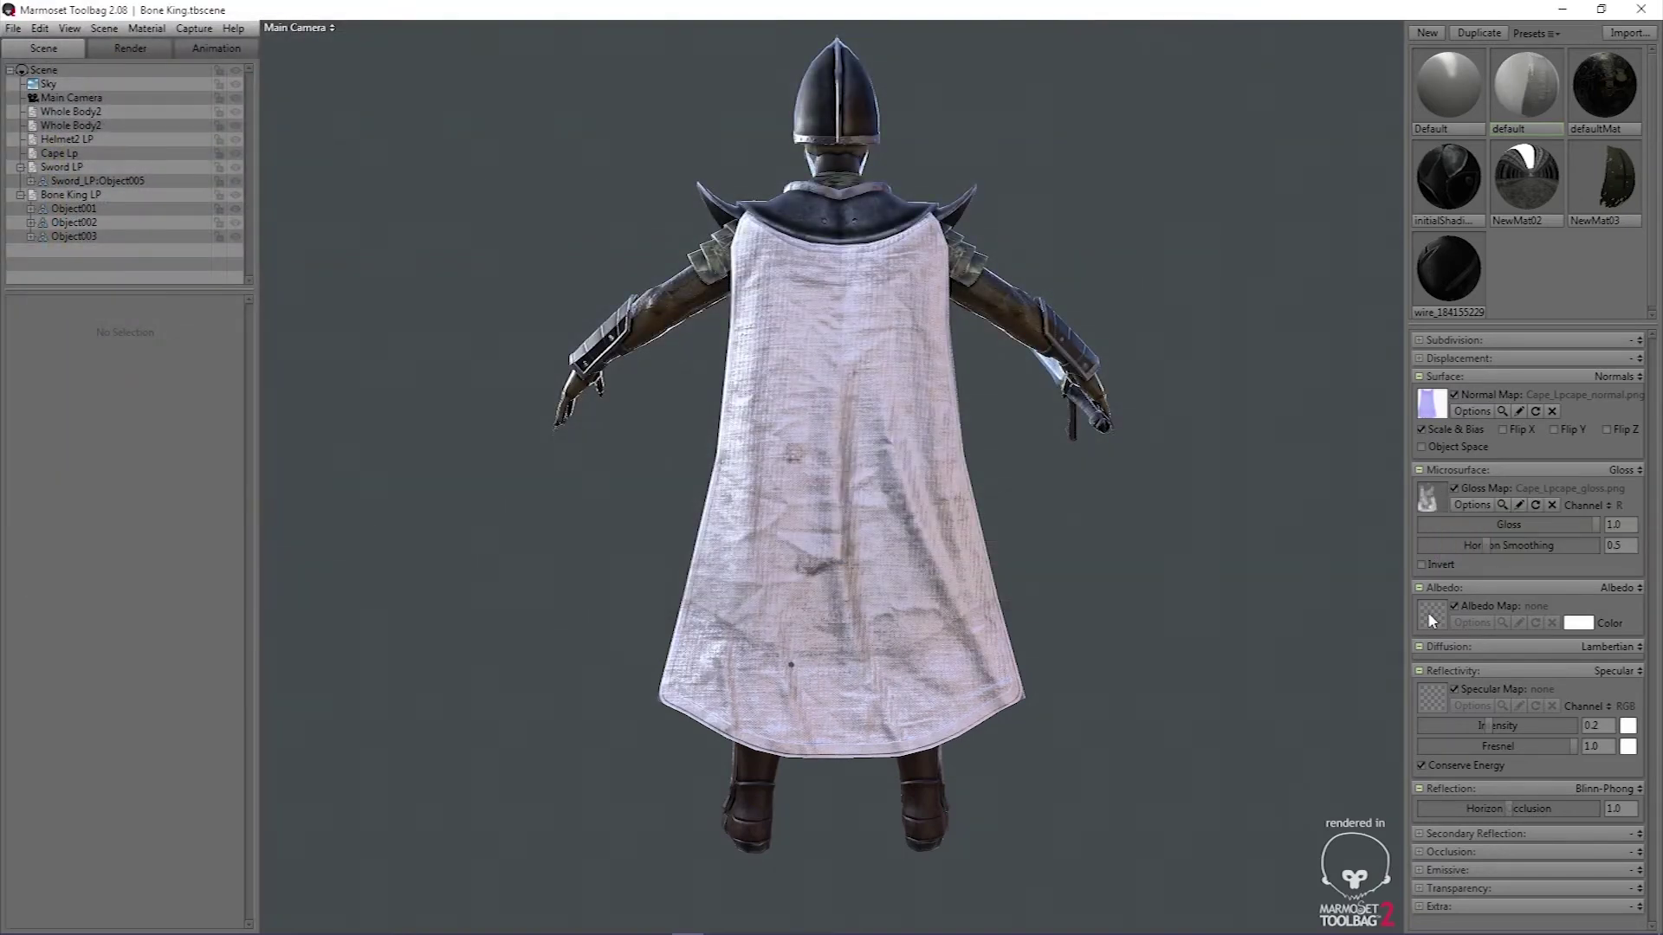
{"action": "left_click", "coordinate": [1430, 617]}
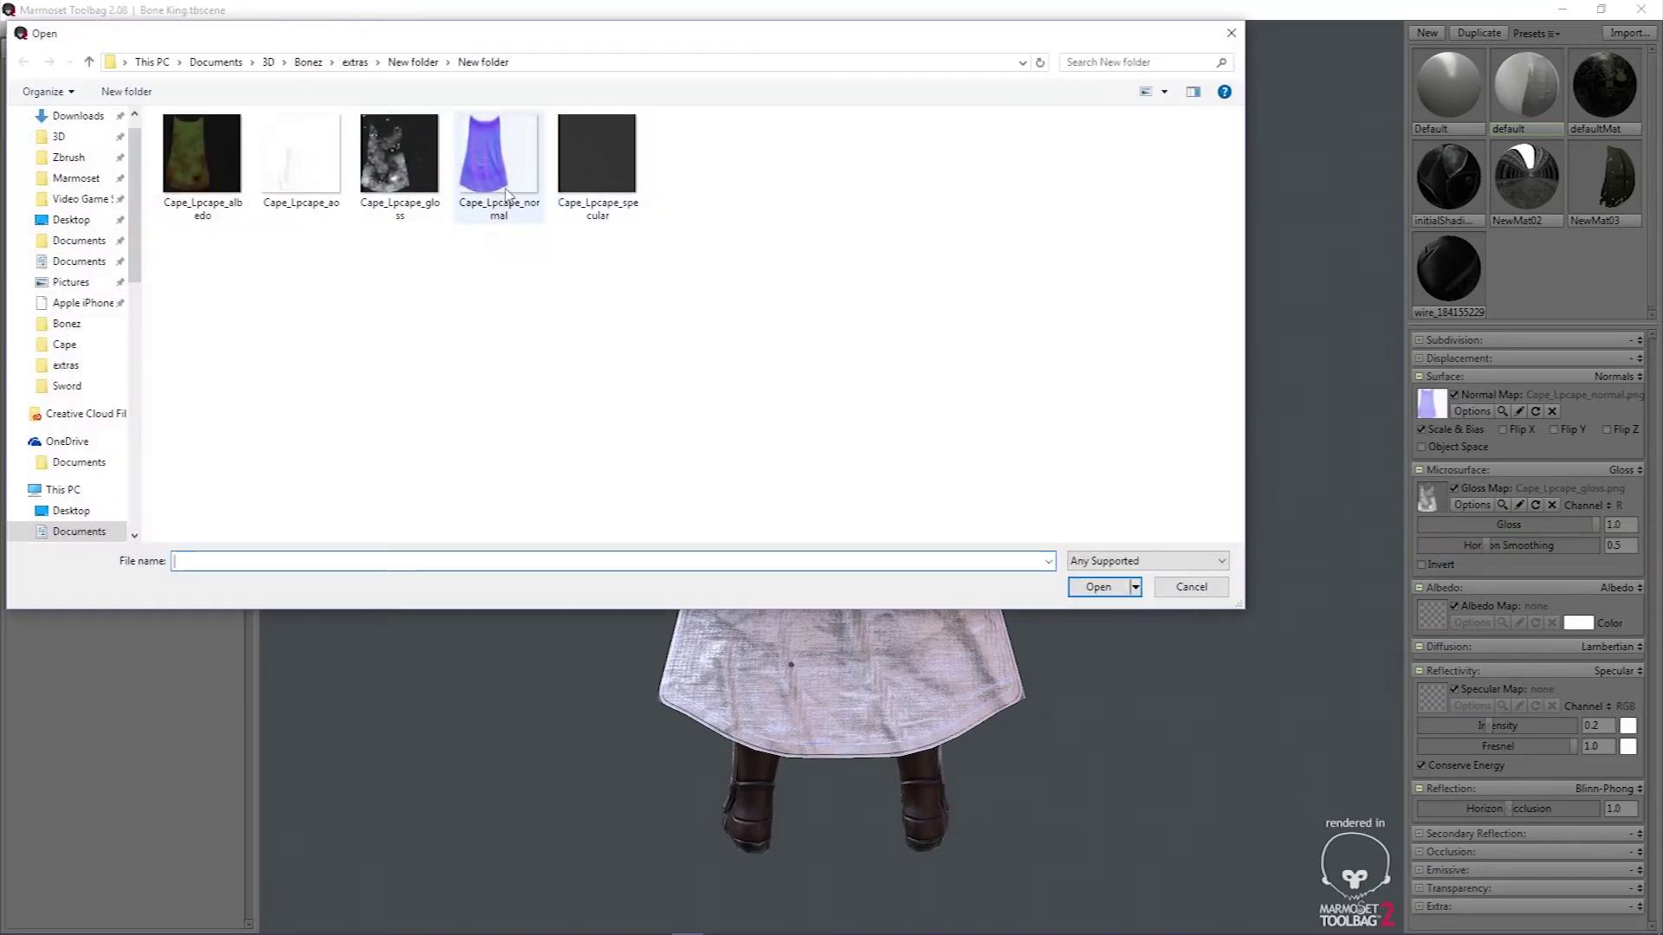
{"action": "double_click", "coordinate": [204, 167]}
{"action": "left_click", "coordinate": [1433, 688]}
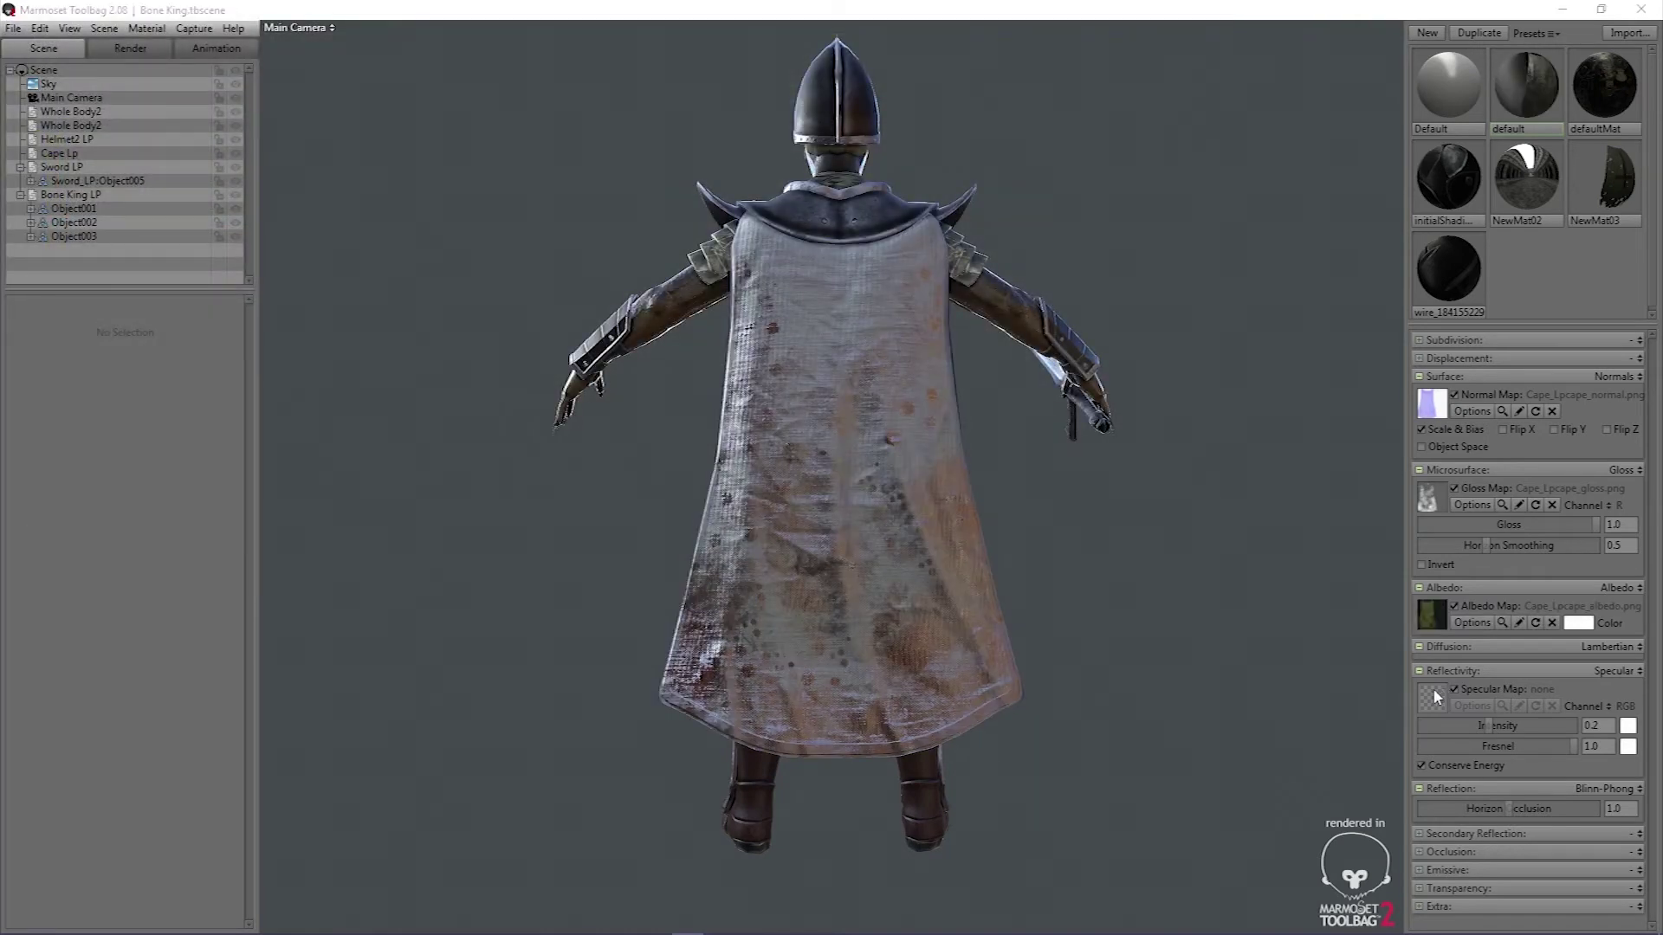
{"action": "double_click", "coordinate": [574, 172]}
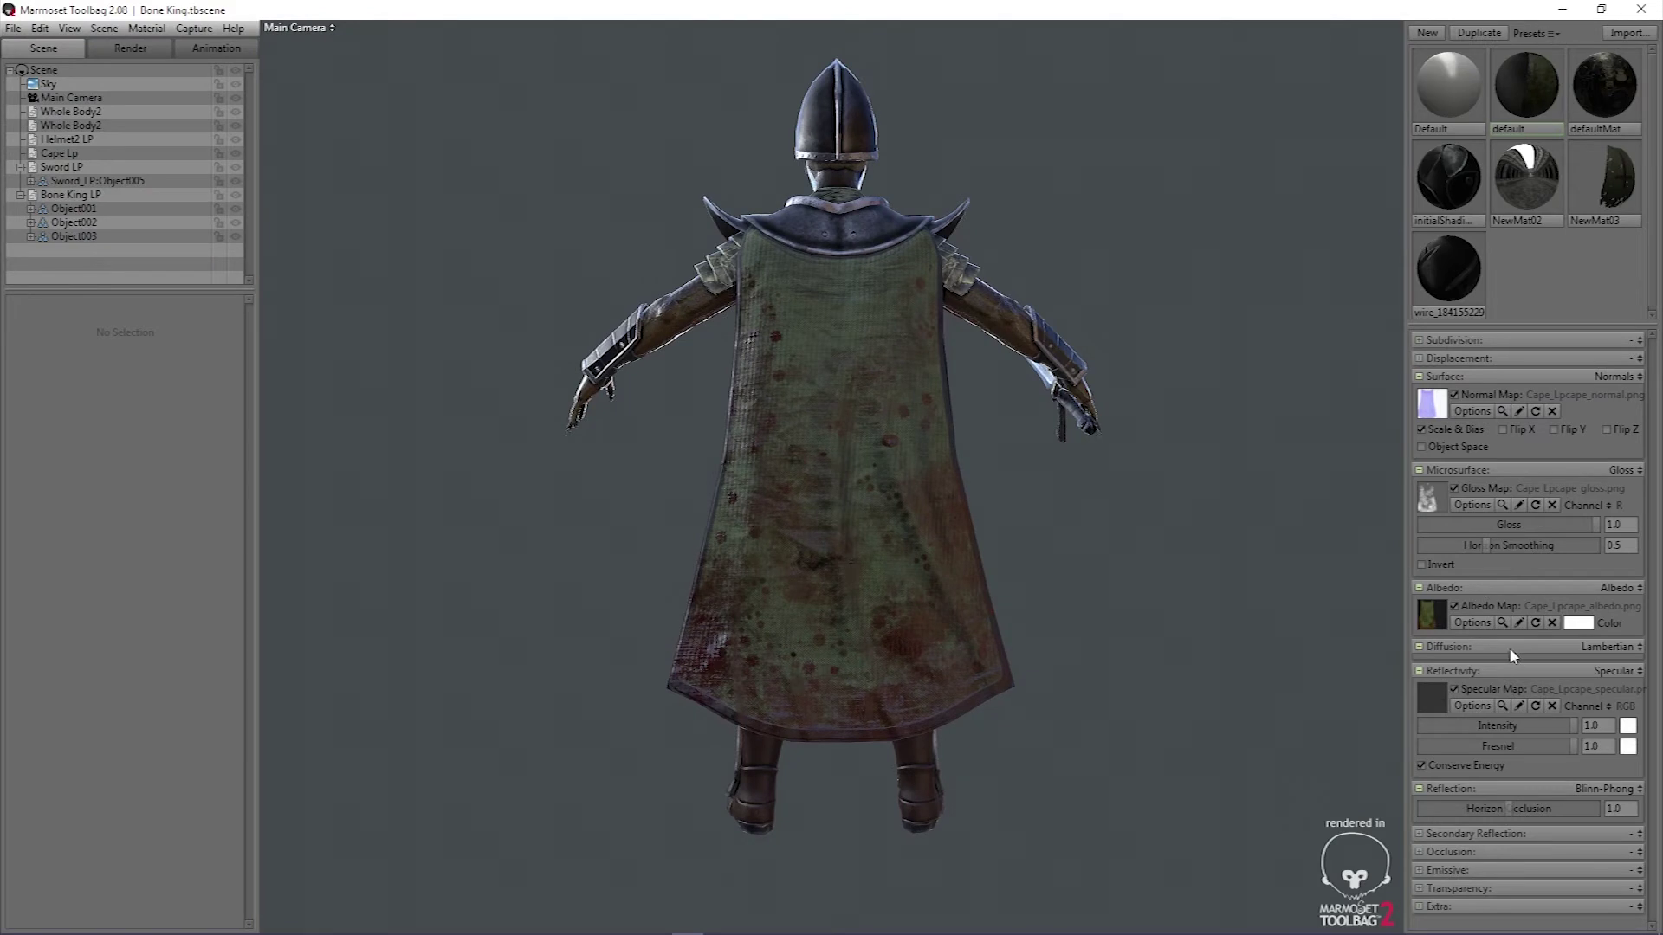
Enable Occlusion and load Cape_Lpcape_ao as the occlusion map
{"action": "left_click", "coordinate": [1451, 854]}
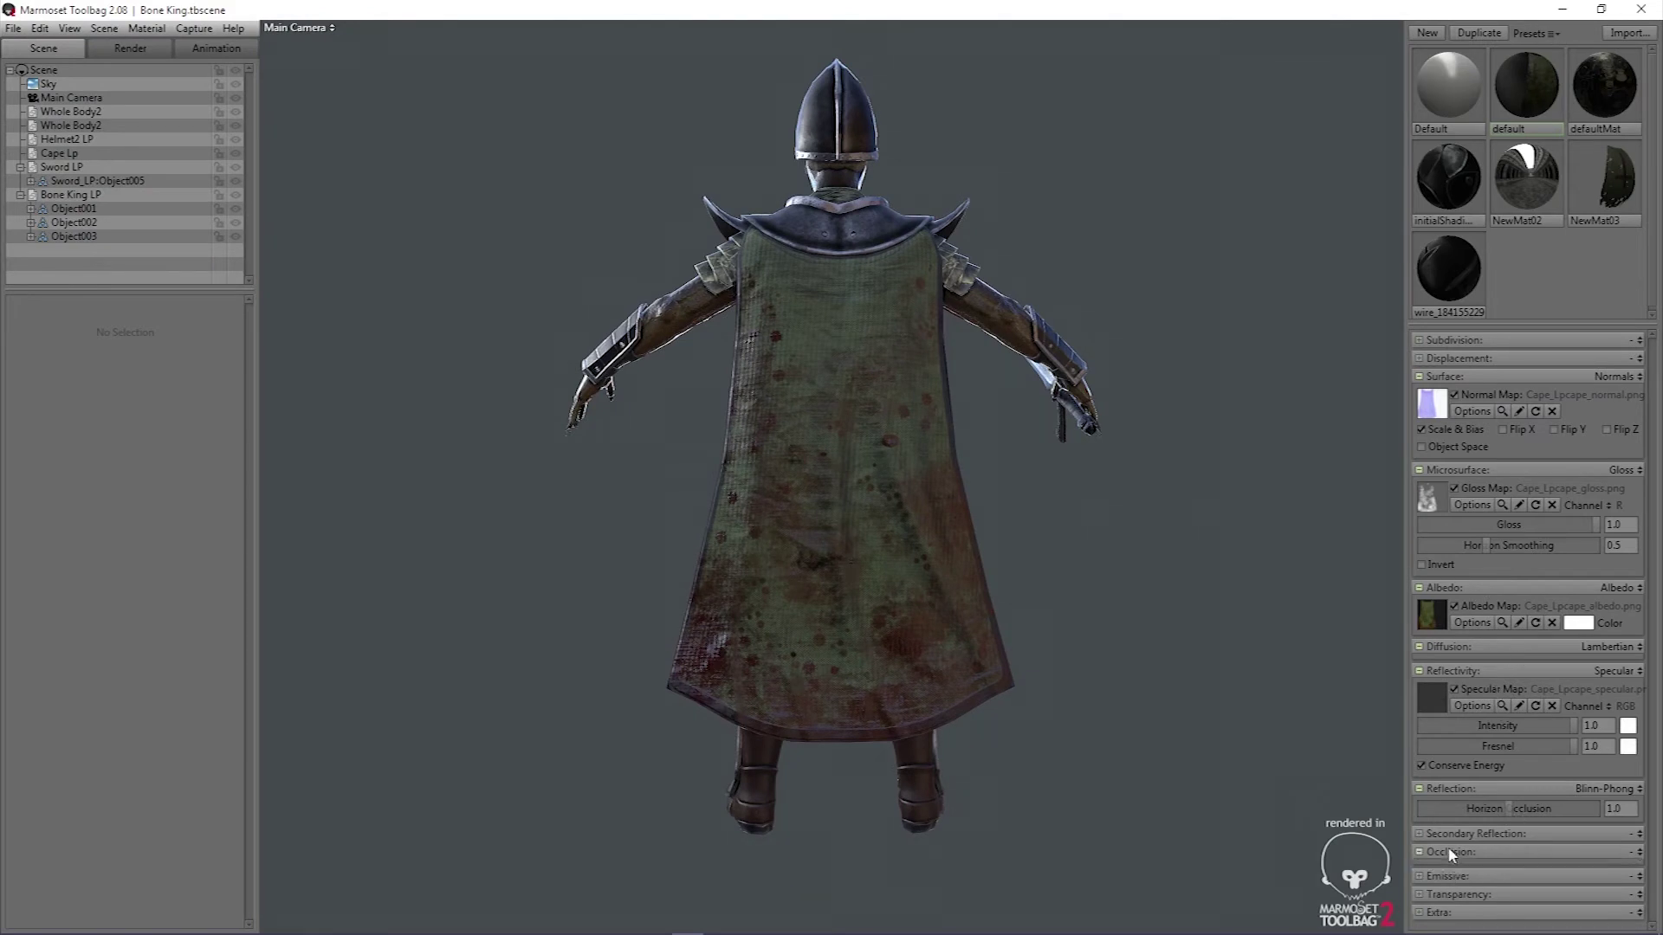
{"action": "left_click", "coordinate": [1619, 858]}
{"action": "left_click", "coordinate": [1603, 887]}
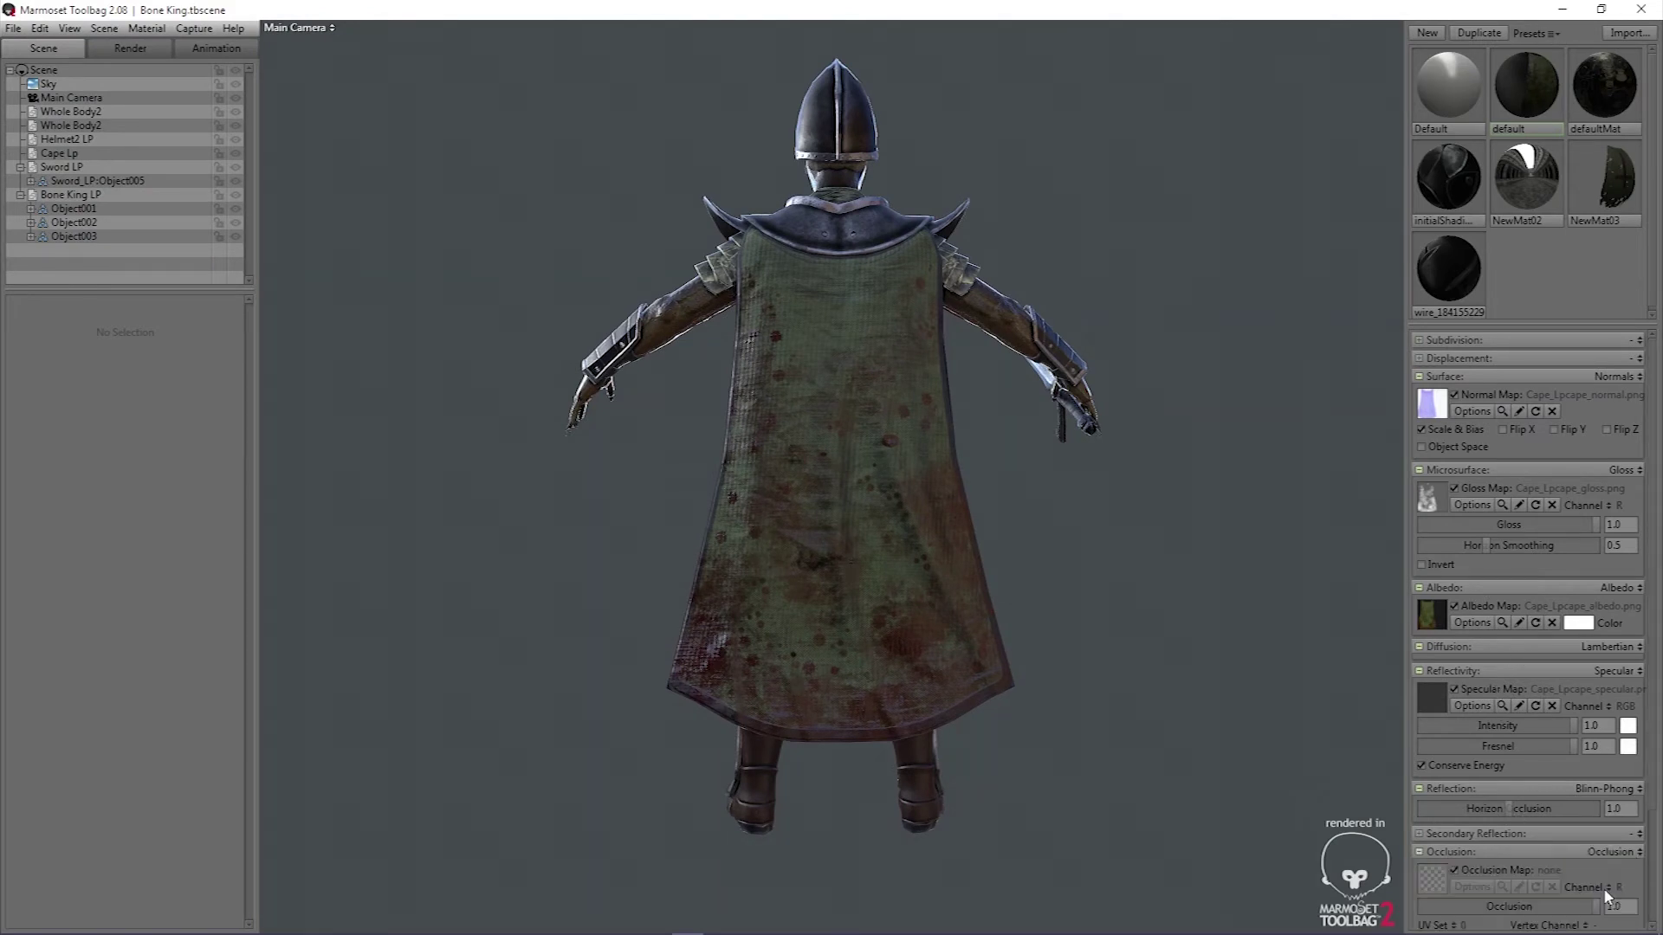
{"action": "left_click", "coordinate": [1434, 872]}
{"action": "double_click", "coordinate": [304, 161]}
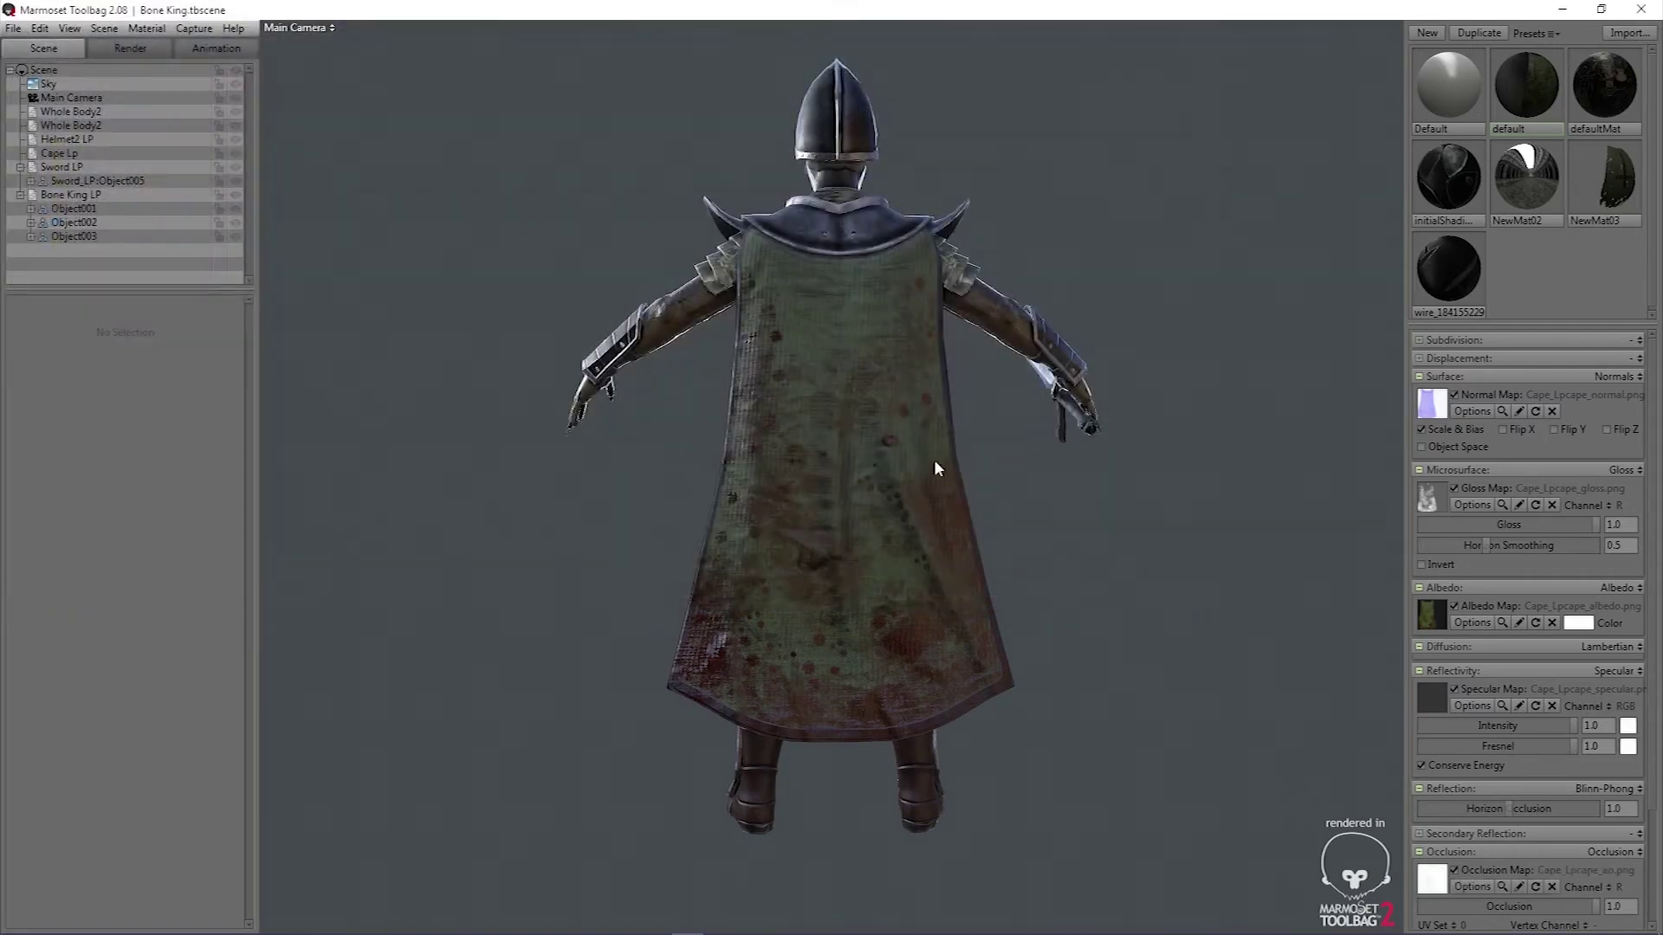
Orbit the model and view it full-window to inspect the shaded cape
{"action": "mouse_move", "coordinate": [995, 501]}
{"action": "left_mouse_down"}
{"action": "mouse_move", "coordinate": [901, 466]}
{"action": "mouse_move", "coordinate": [1121, 496]}
{"action": "mouse_move", "coordinate": [1243, 475]}
{"action": "mouse_move", "coordinate": [1315, 504]}
{"action": "mouse_move", "coordinate": [1198, 531]}
{"action": "mouse_move", "coordinate": [1032, 530]}
{"action": "mouse_move", "coordinate": [809, 490]}
{"action": "mouse_move", "coordinate": [691, 438]}
{"action": "mouse_move", "coordinate": [814, 486]}
{"action": "mouse_move", "coordinate": [918, 489]}
{"action": "mouse_move", "coordinate": [753, 478]}
{"action": "mouse_move", "coordinate": [936, 490]}
{"action": "mouse_move", "coordinate": [769, 494]}
{"action": "mouse_move", "coordinate": [1010, 497]}
{"action": "mouse_move", "coordinate": [794, 497]}
{"action": "mouse_move", "coordinate": [1098, 529]}
{"action": "left_mouse_up"}
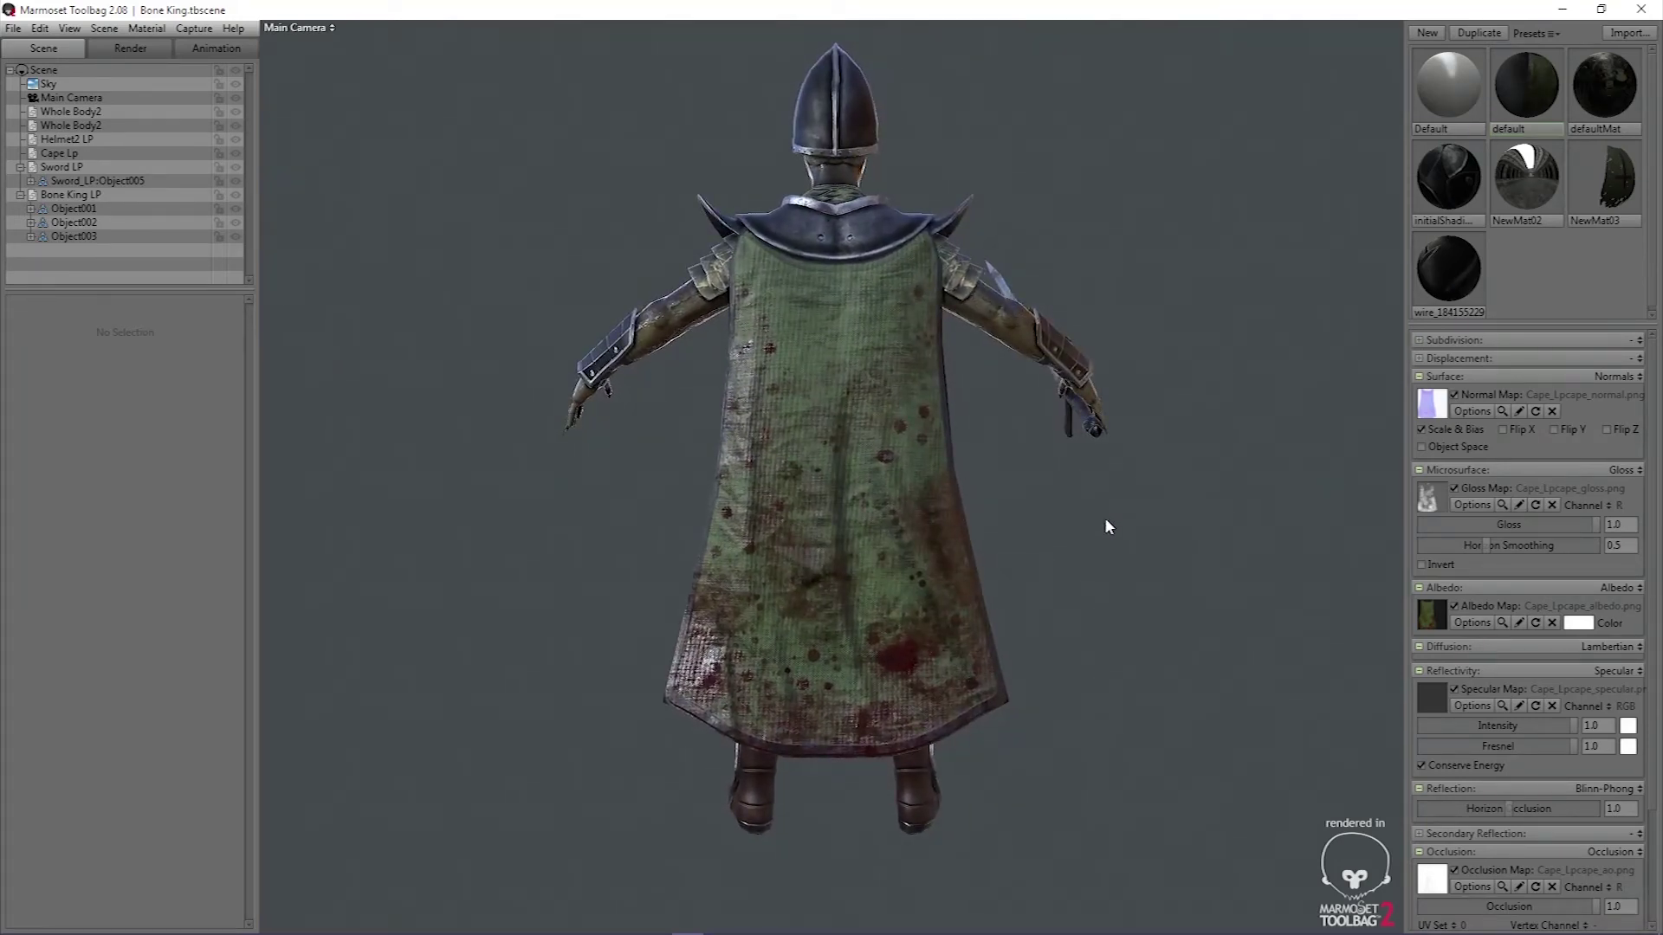
{"action": "key", "text": "Tab"}
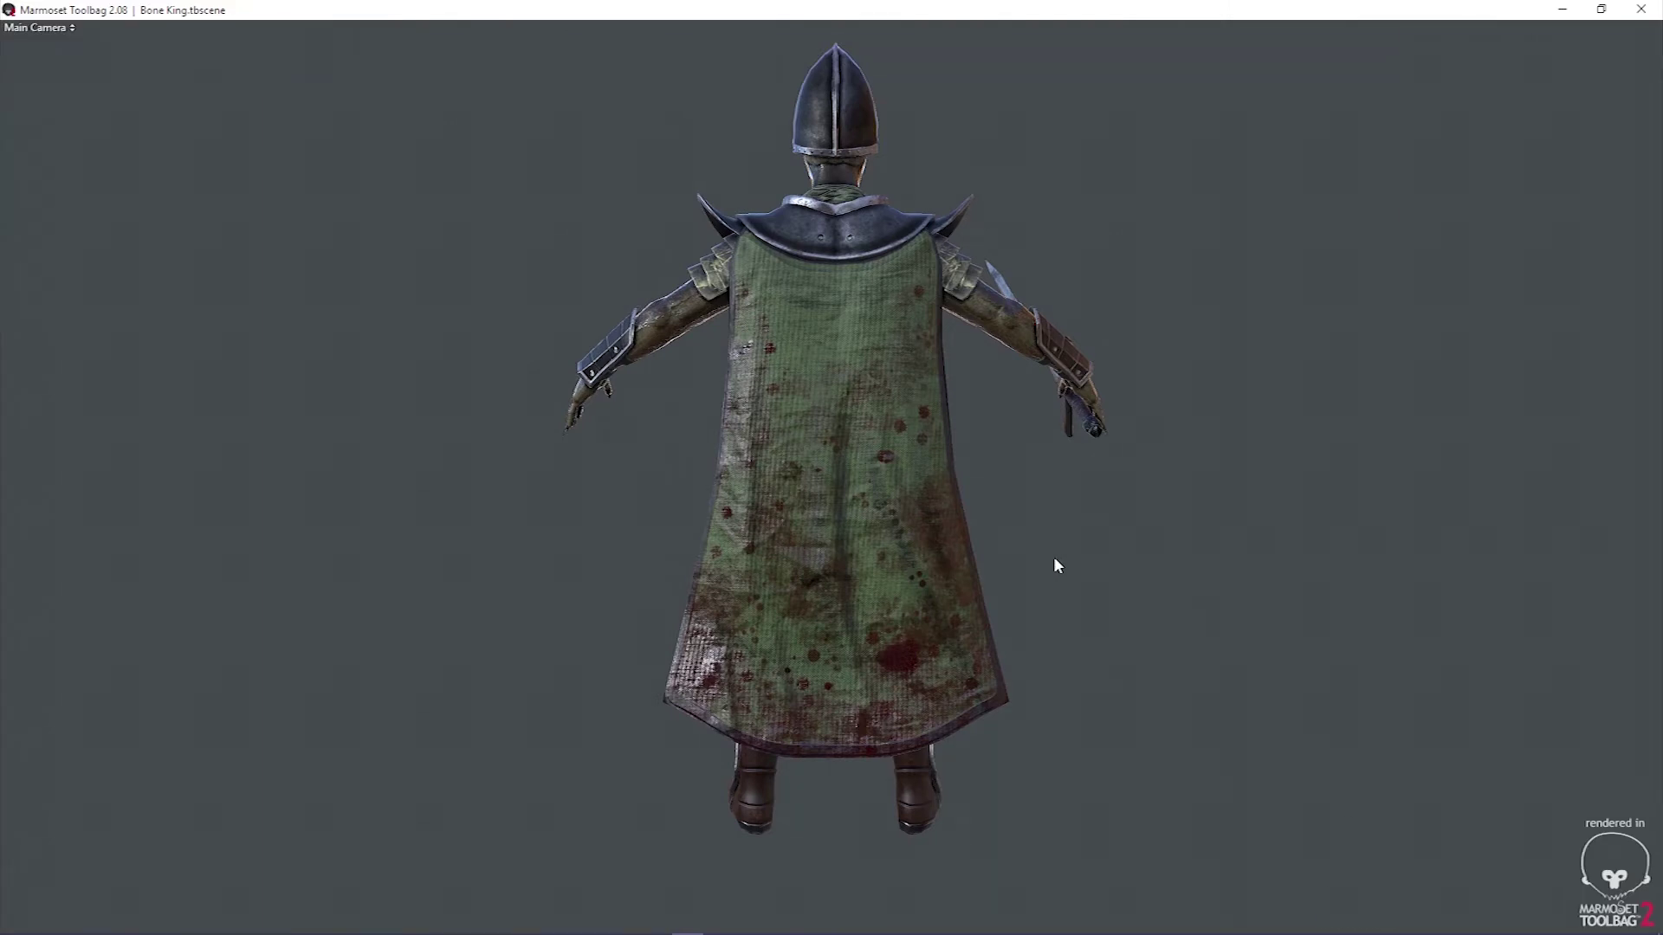
{"action": "key", "text": "Tab"}
{"action": "mouse_move", "coordinate": [655, 921]}
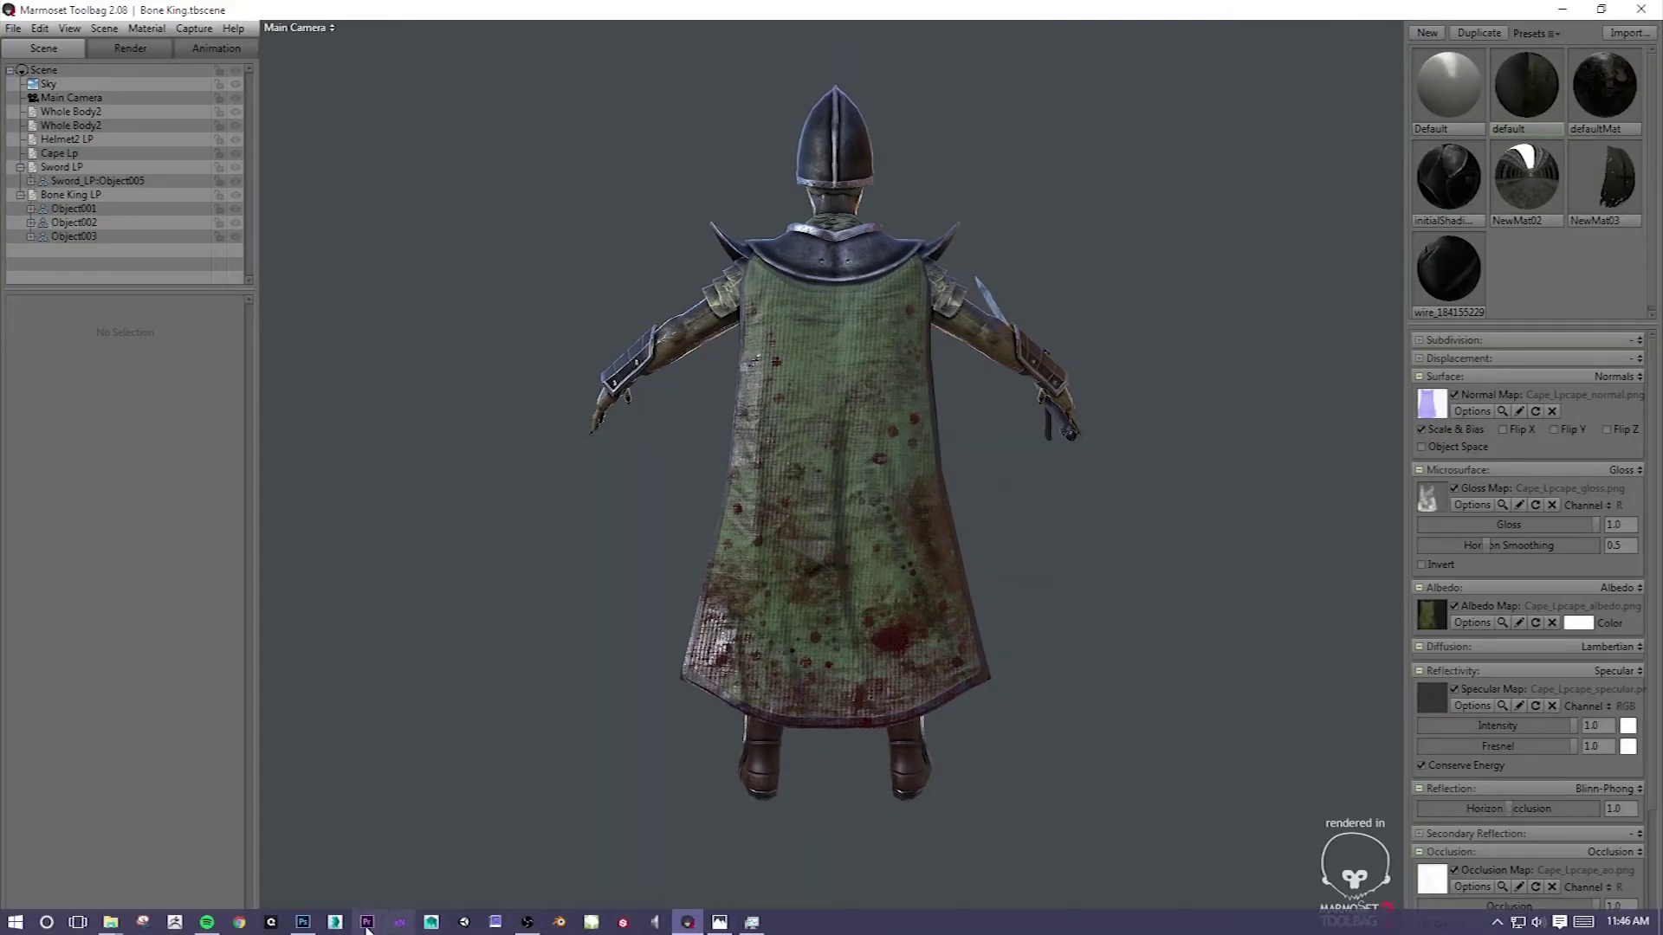
In Photoshop, open Cape_Lpcape_albedo from the extras/New folder
{"action": "left_click", "coordinate": [303, 923]}
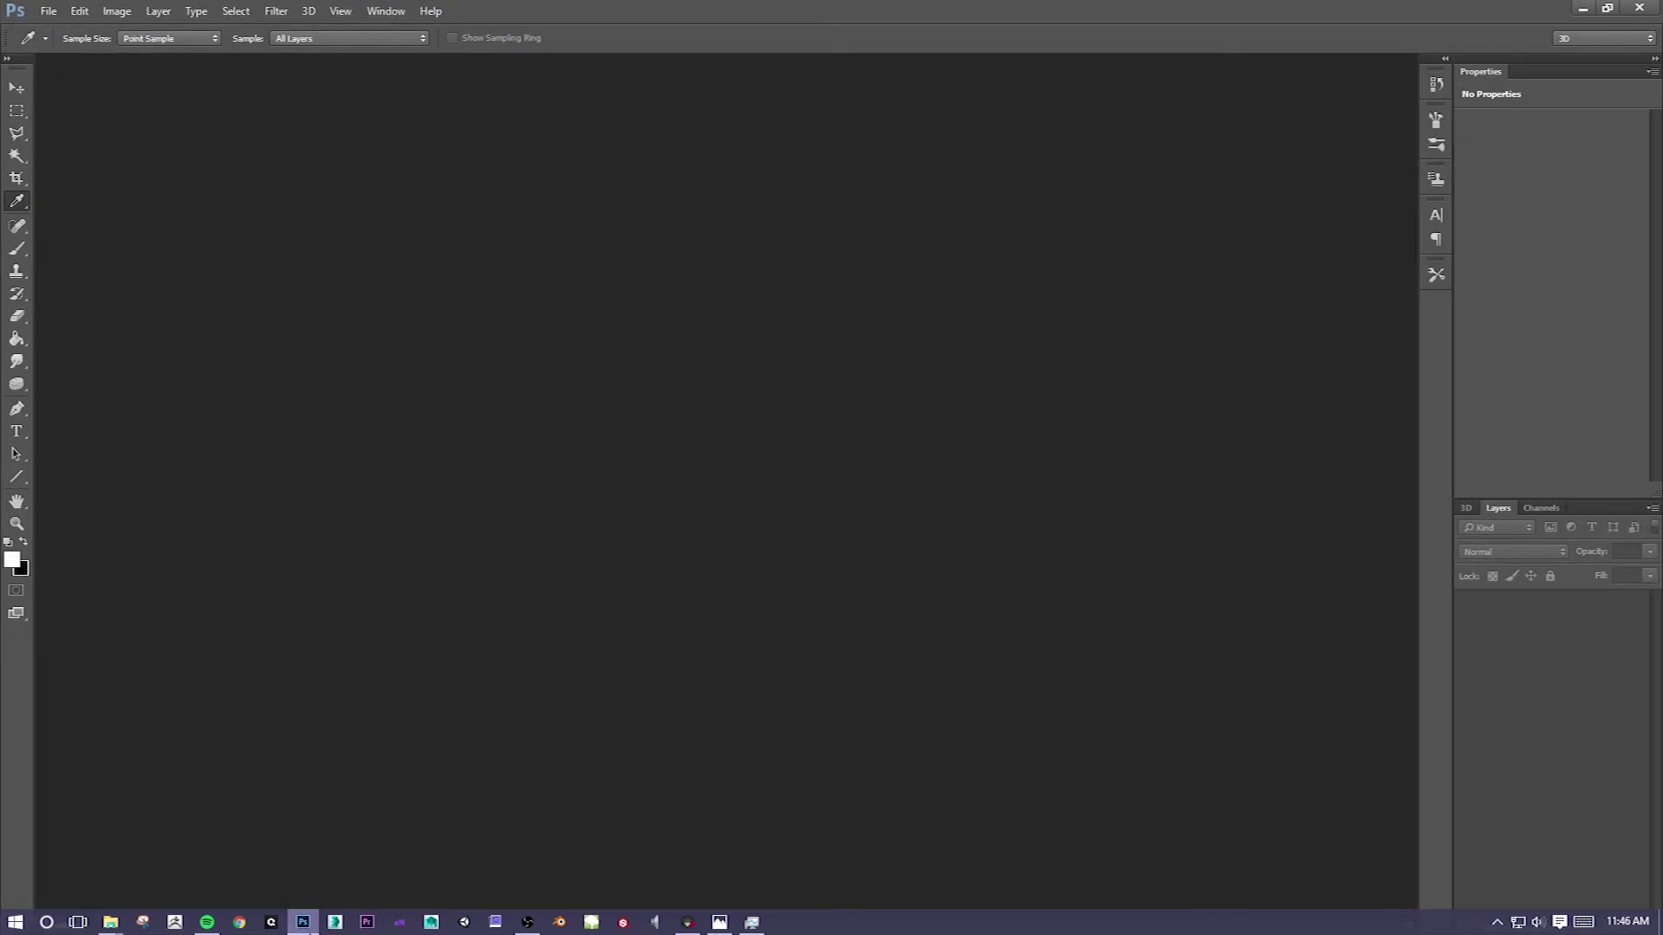
{"action": "left_click", "coordinate": [48, 10]}
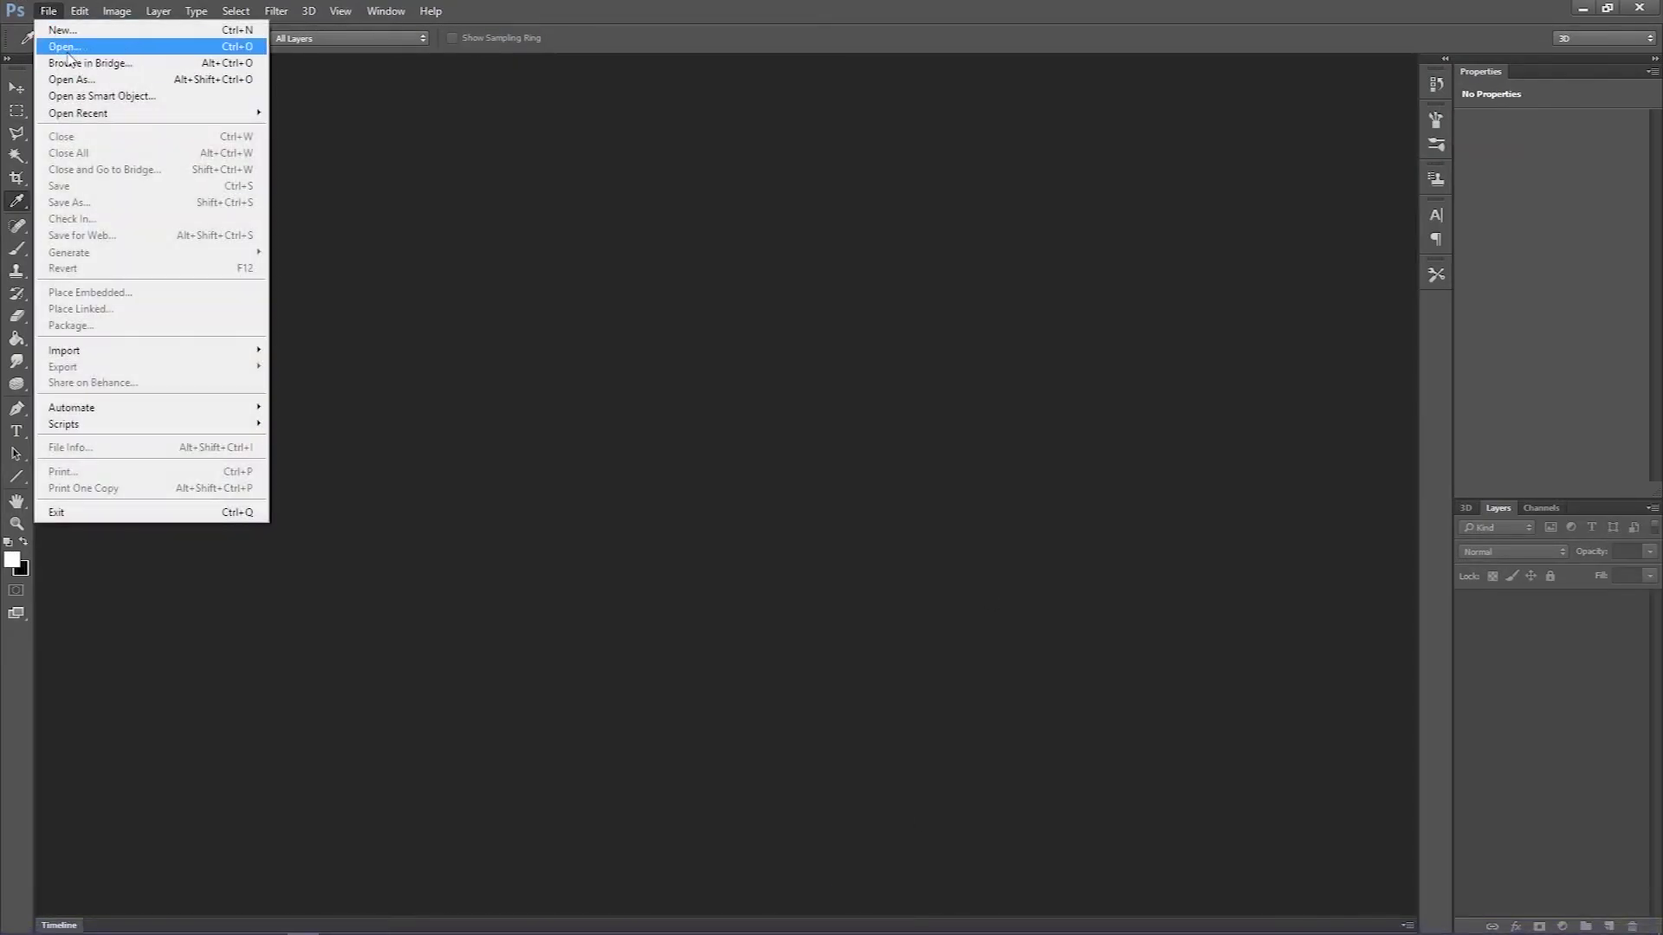
{"action": "left_click", "coordinate": [61, 41]}
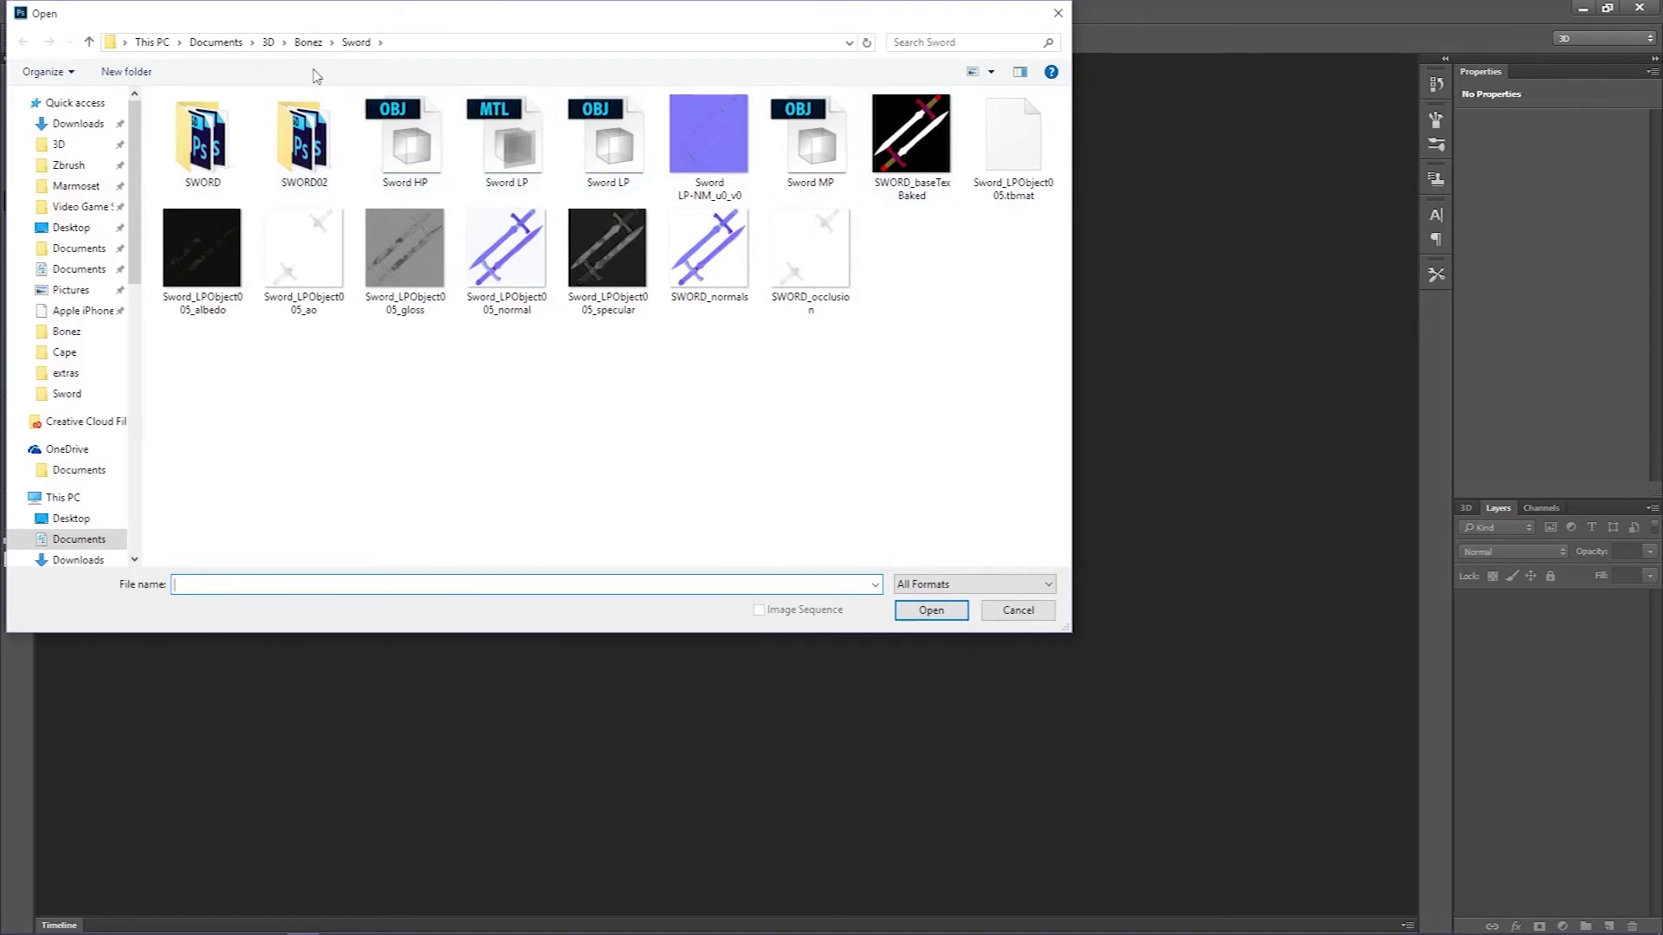
{"action": "left_click", "coordinate": [308, 42]}
{"action": "double_click", "coordinate": [413, 161]}
{"action": "double_click", "coordinate": [403, 164]}
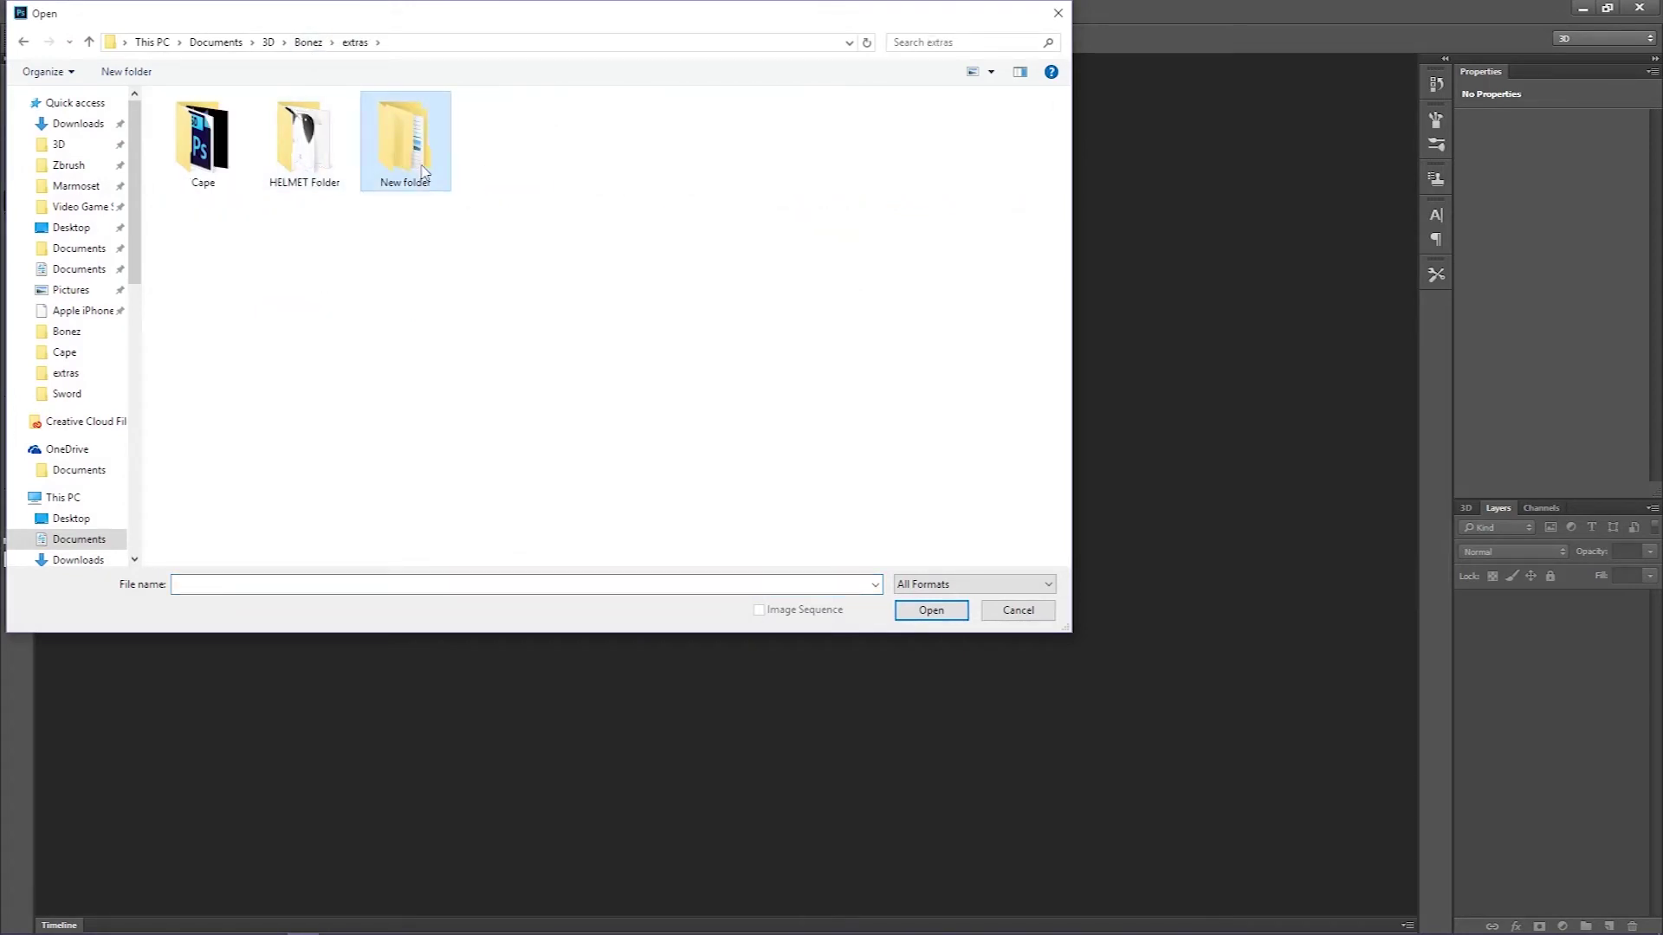
{"action": "left_click", "coordinate": [210, 143]}
{"action": "double_click", "coordinate": [210, 143]}
{"action": "double_click", "coordinate": [391, 142]}
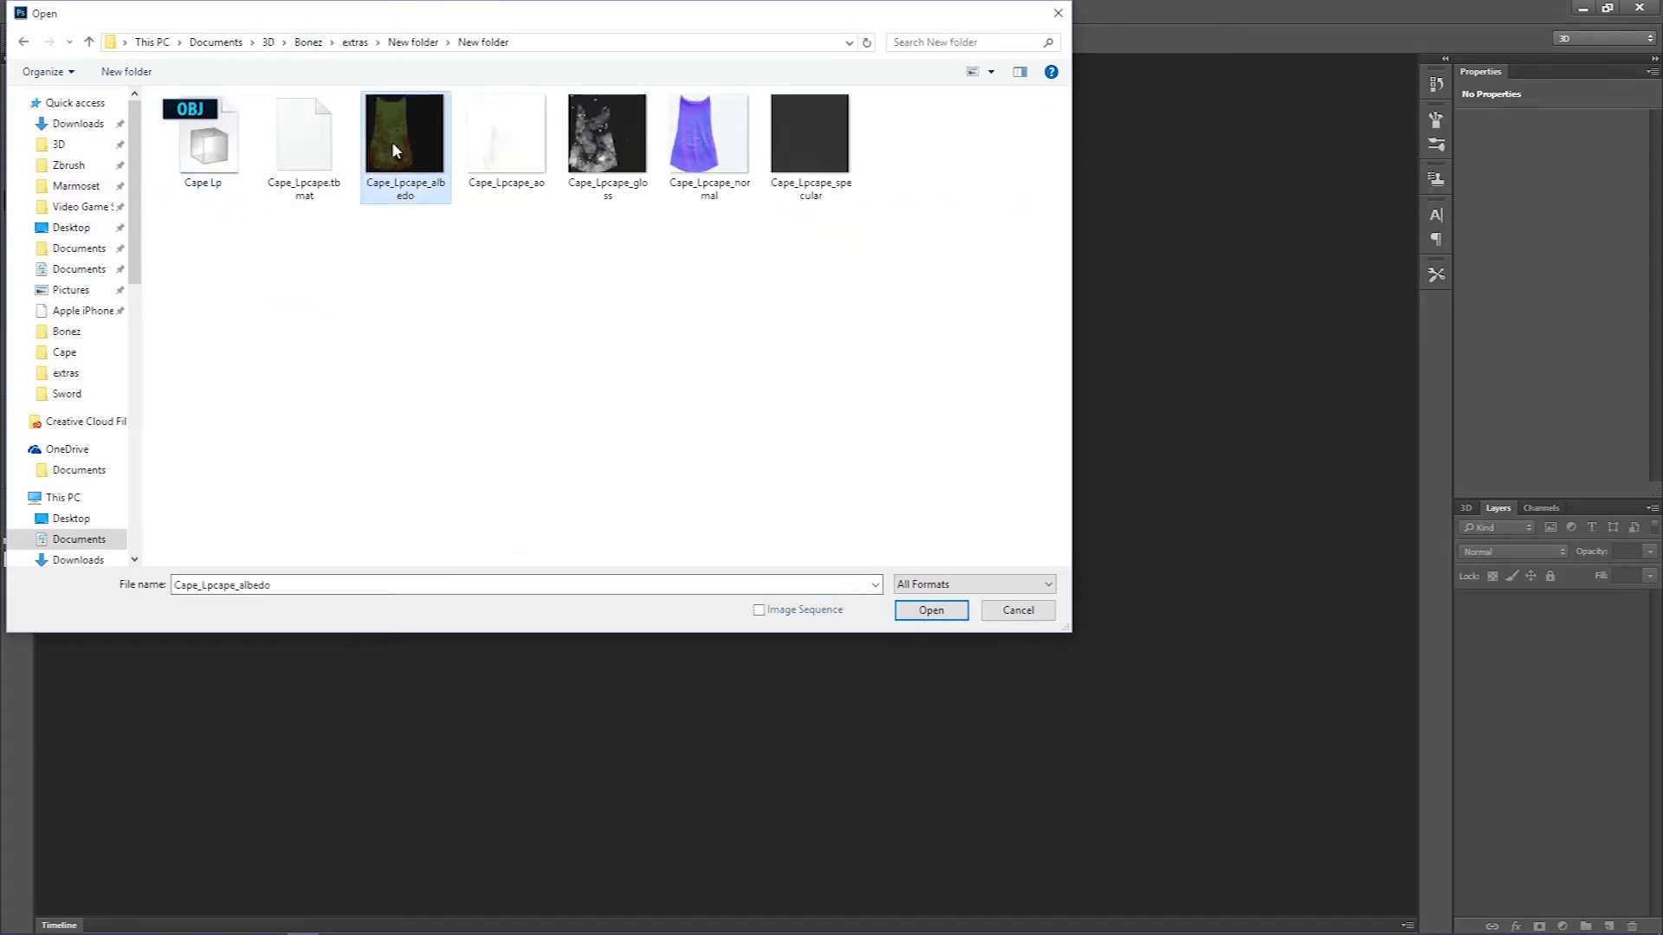
Hide the grid over the albedo image
{"action": "scroll", "coordinate": [735, 511], "scroll_direction": "up", "scroll_amount": 1}
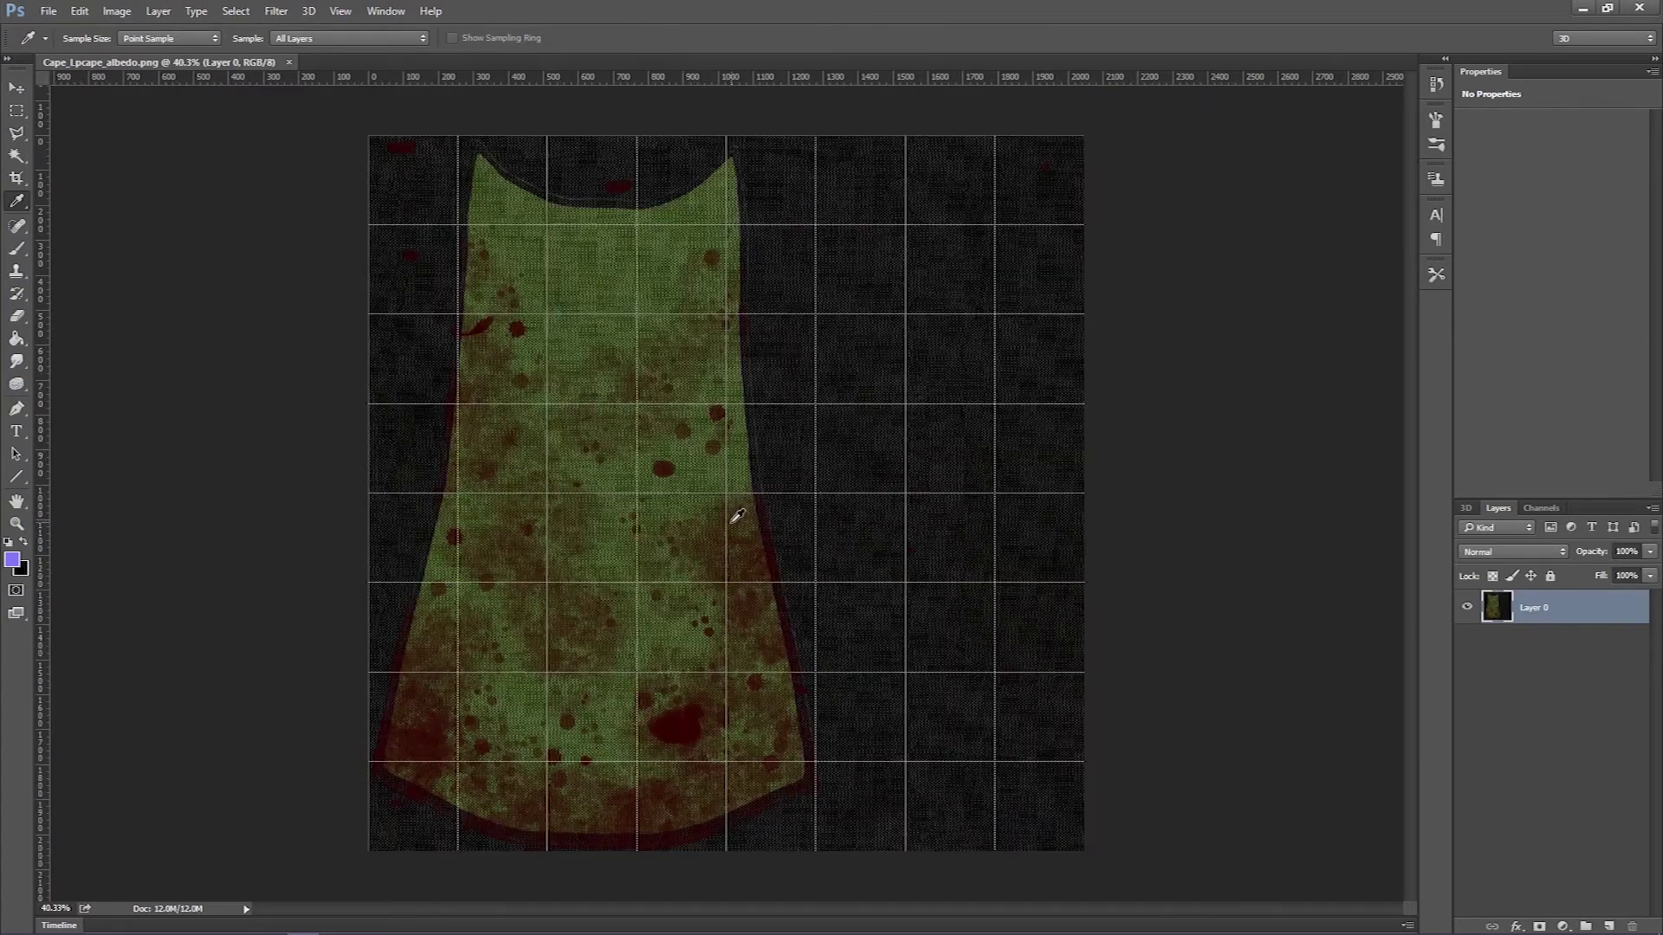
{"action": "left_click", "coordinate": [351, 12]}
{"action": "left_click", "coordinate": [364, 267]}
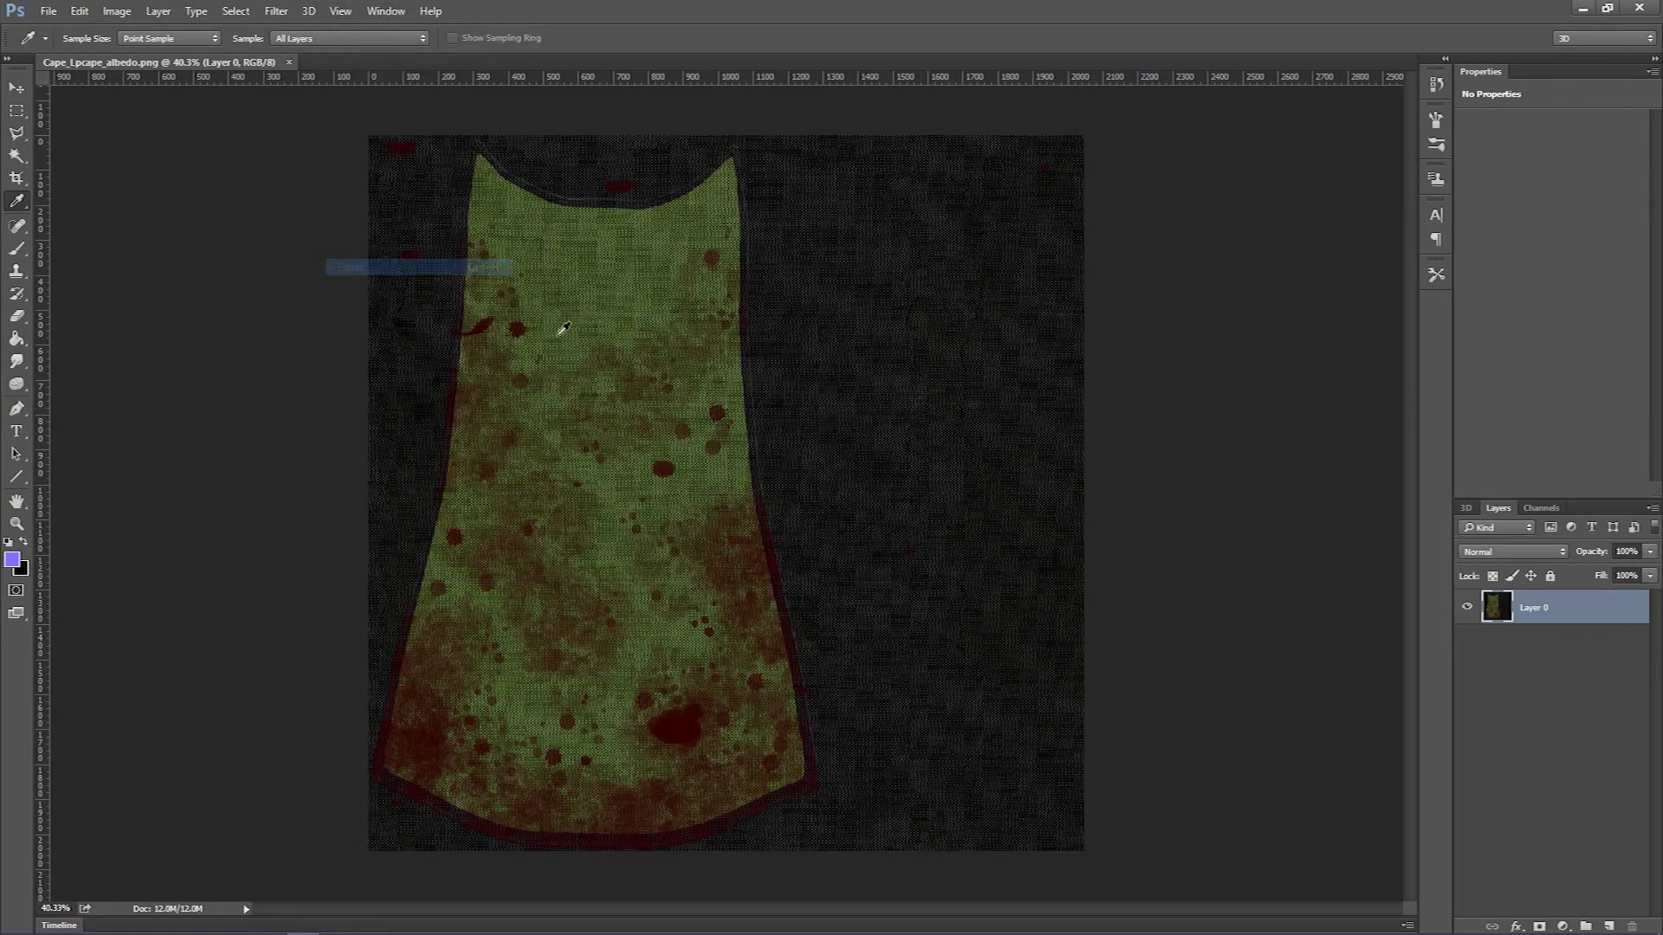
{"action": "scroll", "coordinate": [658, 442], "scroll_direction": "up", "scroll_amount": 2}
{"action": "scroll", "coordinate": [585, 381], "scroll_direction": "down", "scroll_amount": 1}
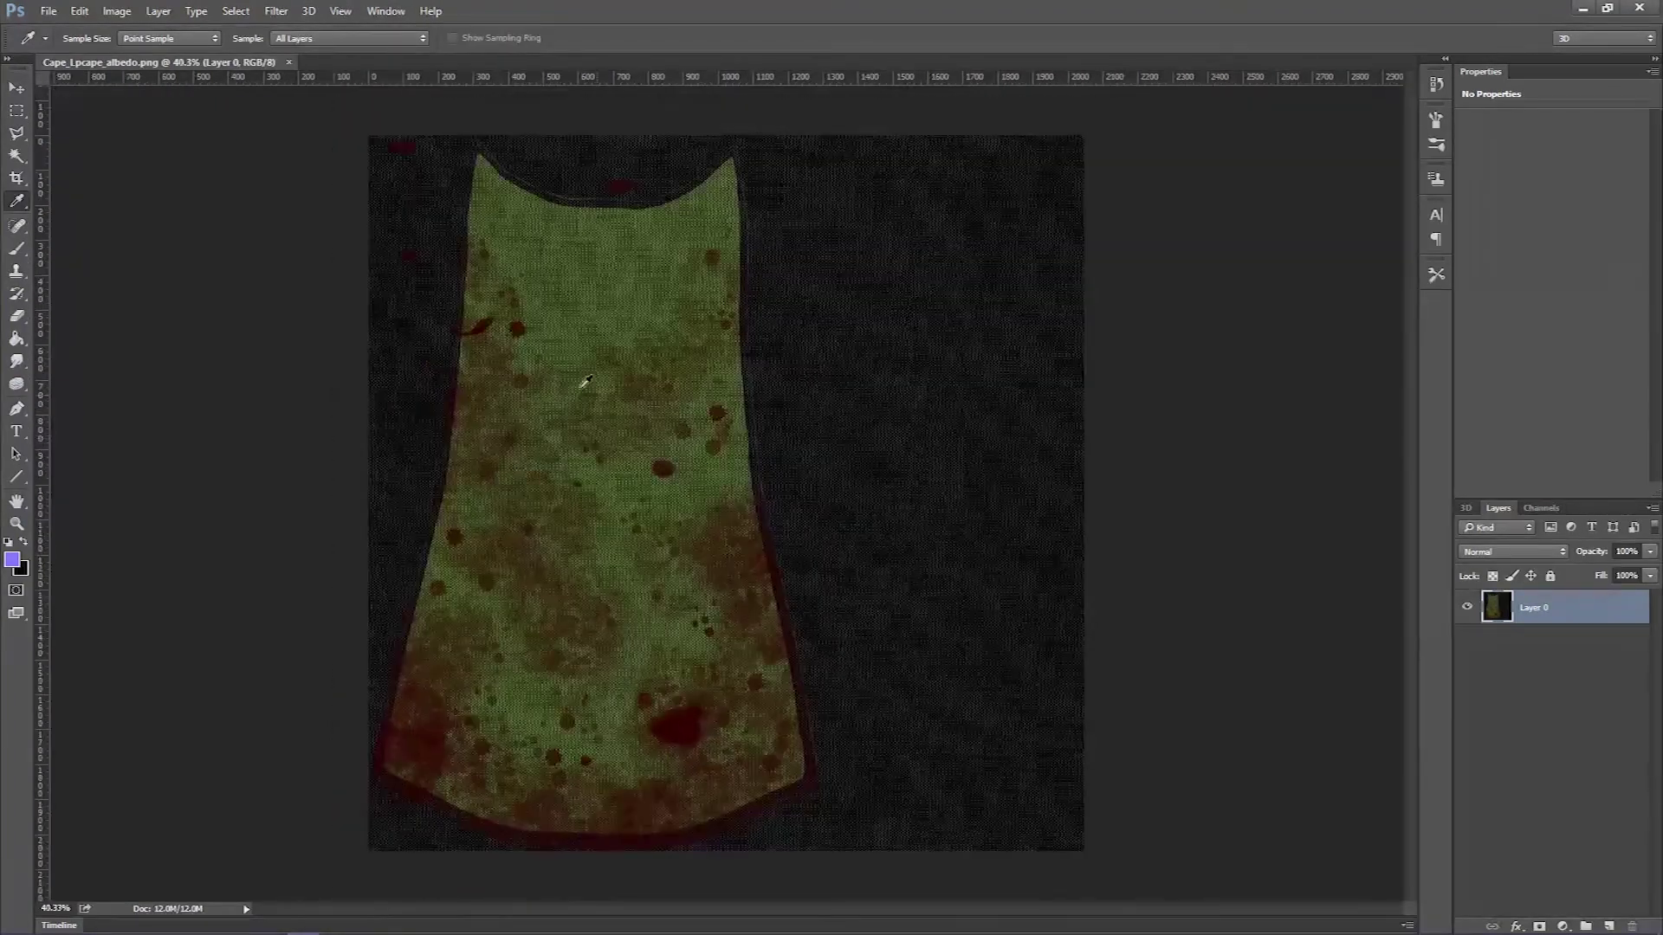
On a new layer, marquee a cross shape from a tall upright bar and a crossbar
{"action": "left_click", "coordinate": [17, 112]}
{"action": "left_click", "coordinate": [1633, 927]}
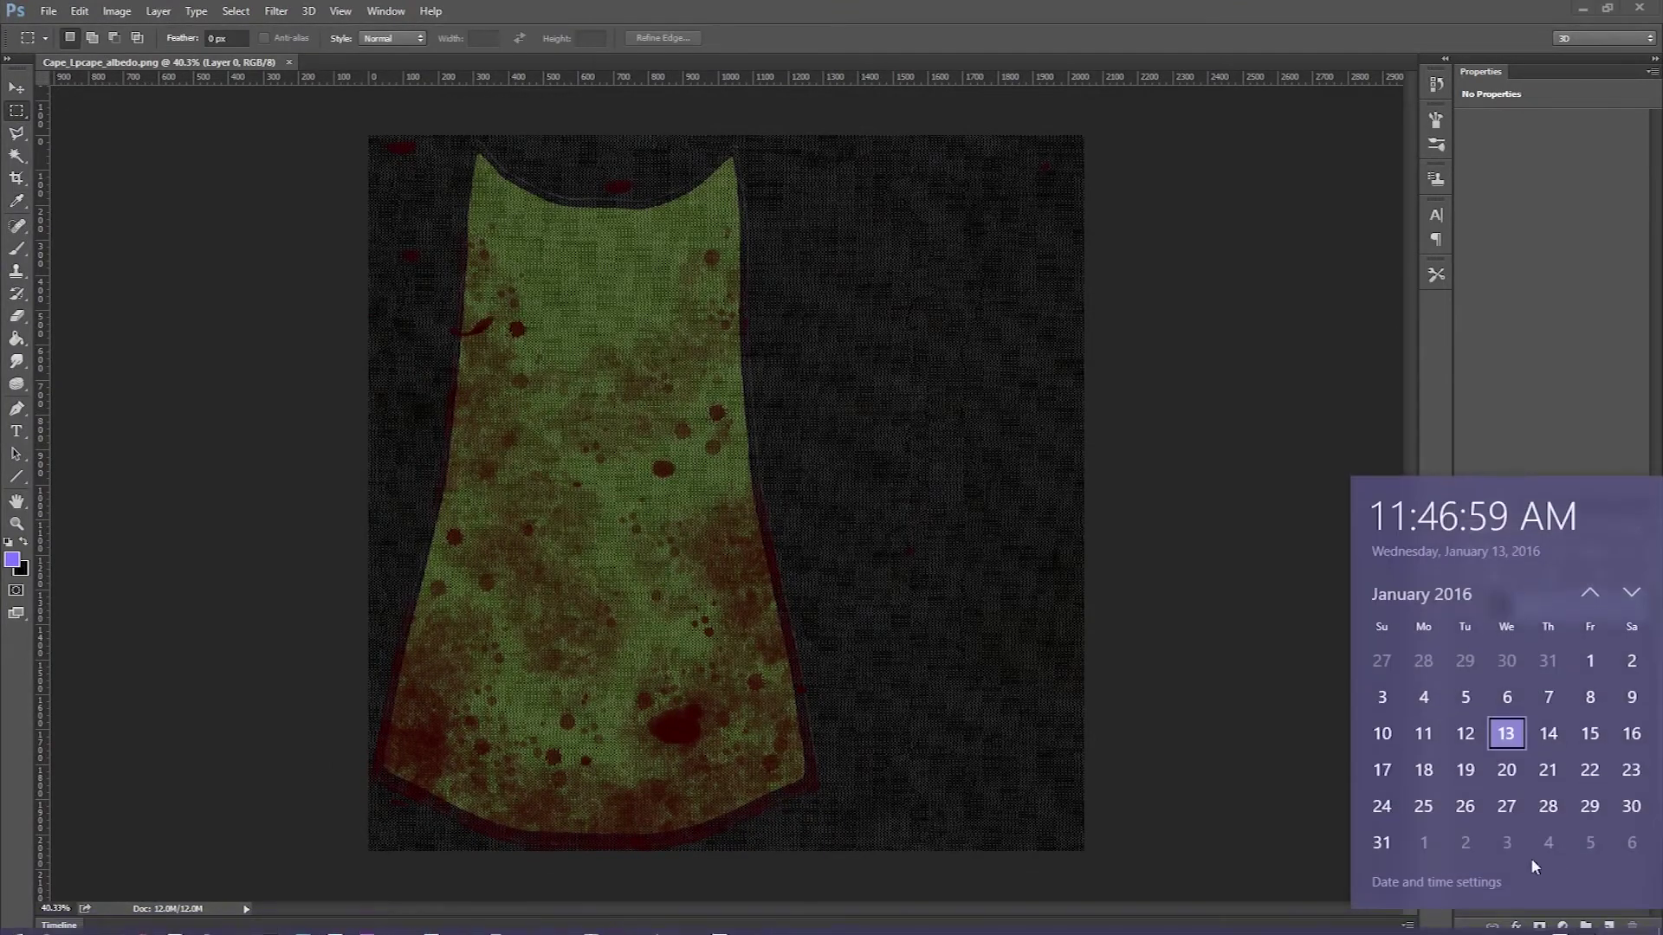
{"action": "left_click", "coordinate": [1608, 927]}
{"action": "left_click", "coordinate": [1608, 927]}
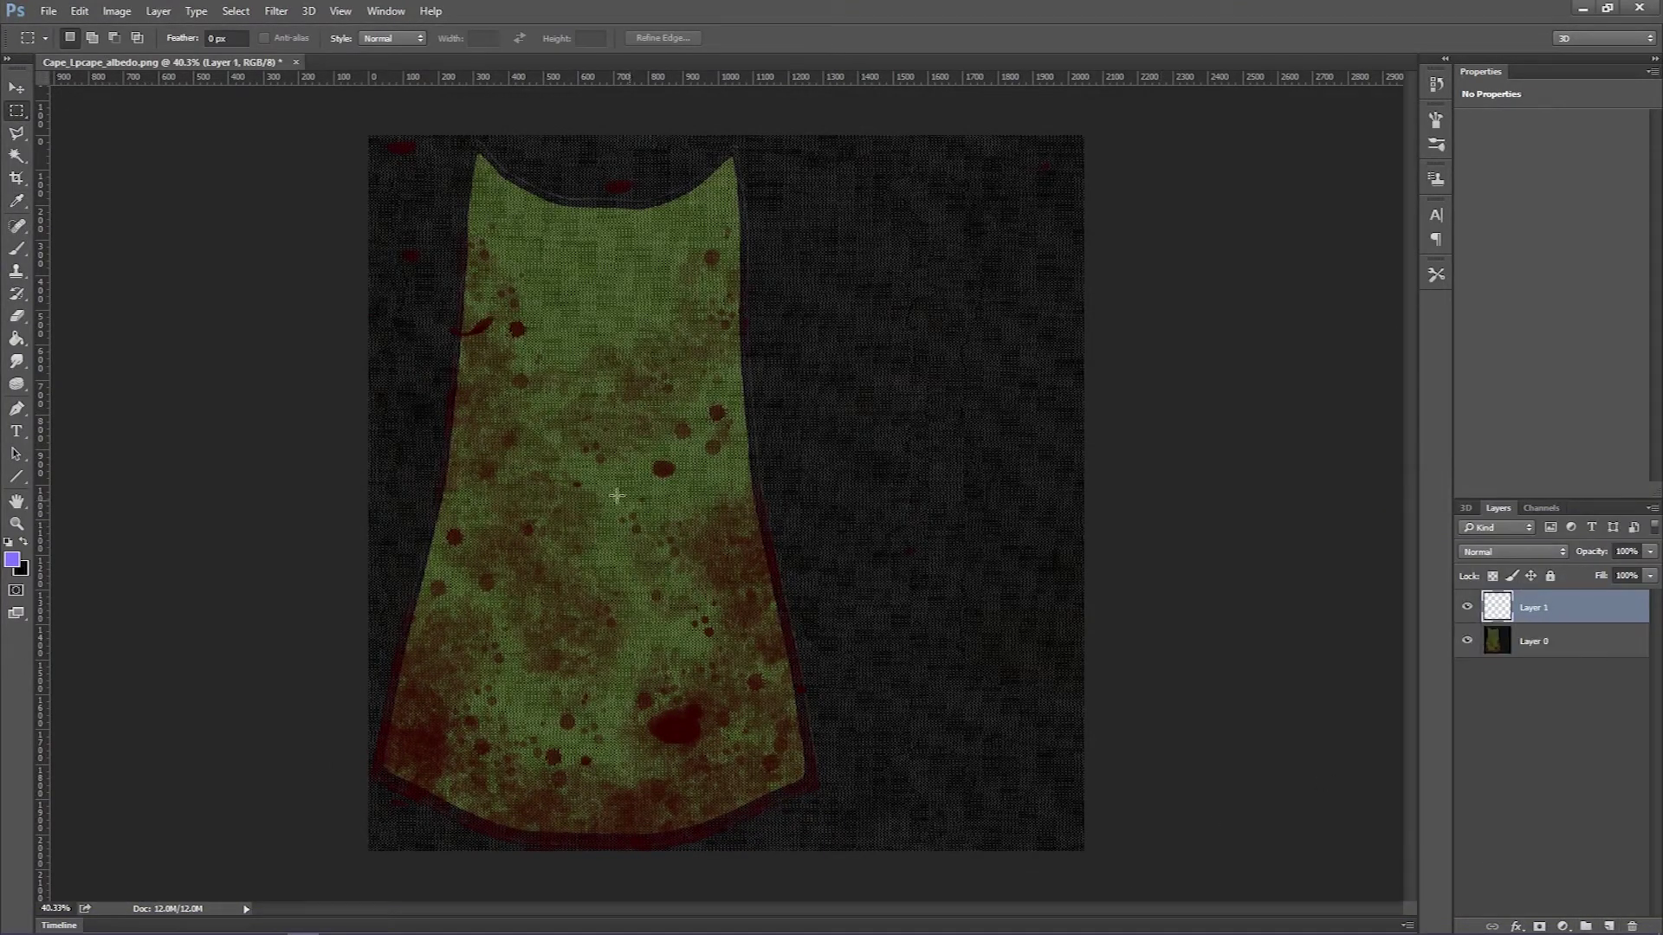
{"action": "left_click_drag", "start_coordinate": [876, 306], "coordinate": [901, 611]}
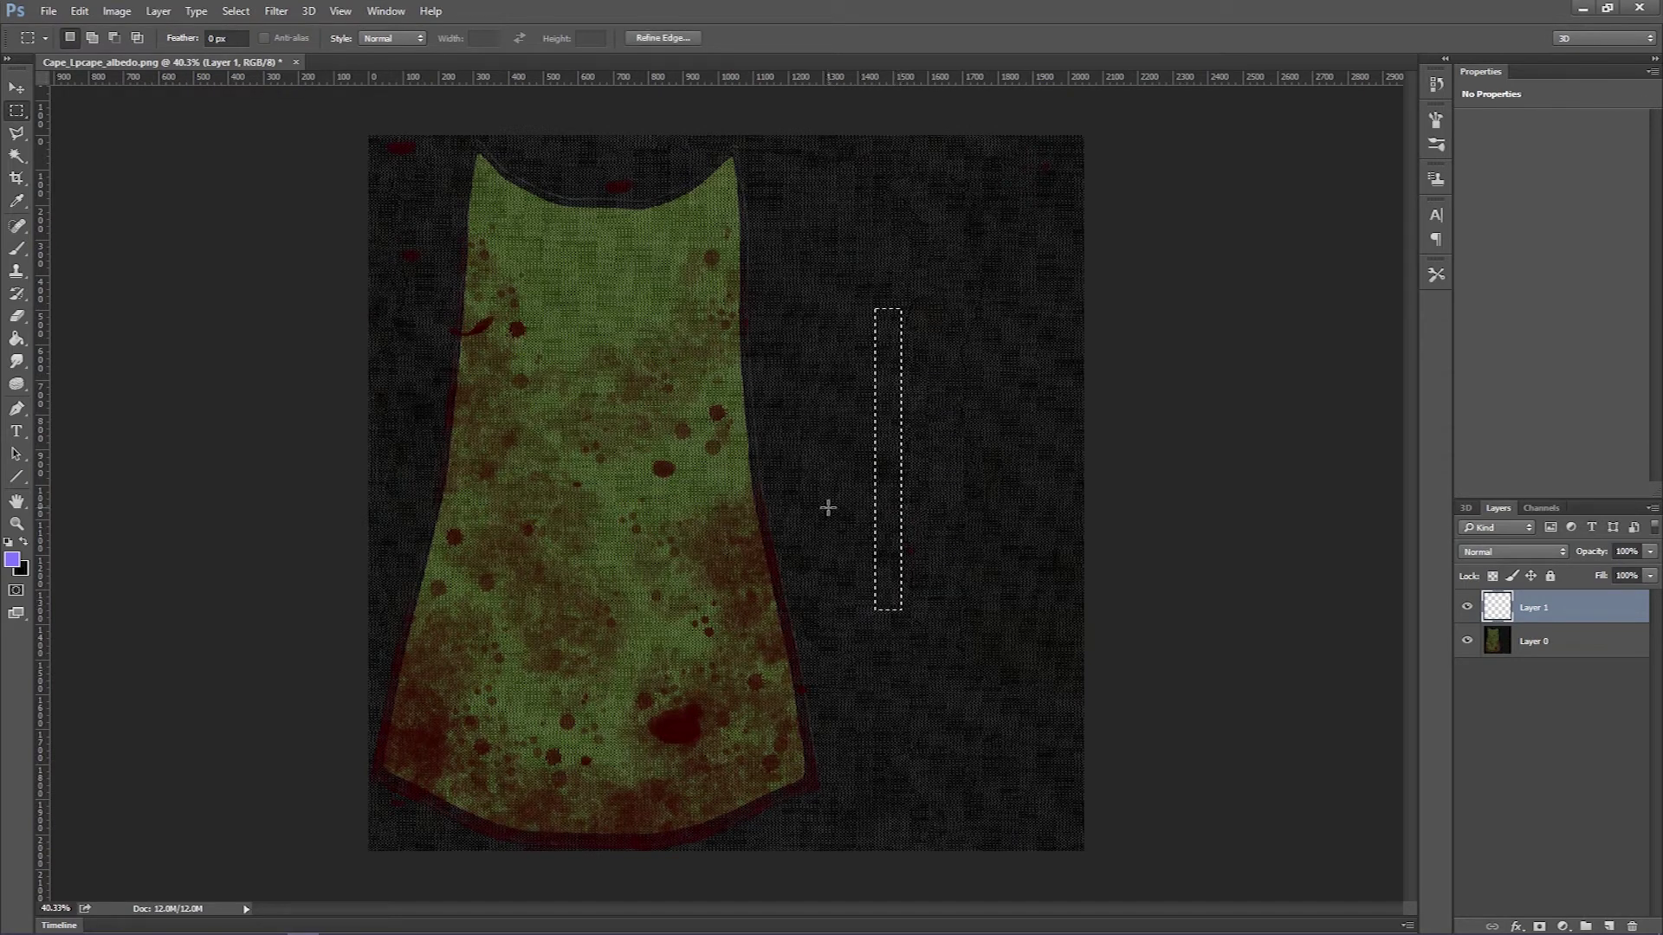
{"action": "key", "text": "shift"}
{"action": "left_click_drag", "start_coordinate": [802, 514], "coordinate": [977, 538]}
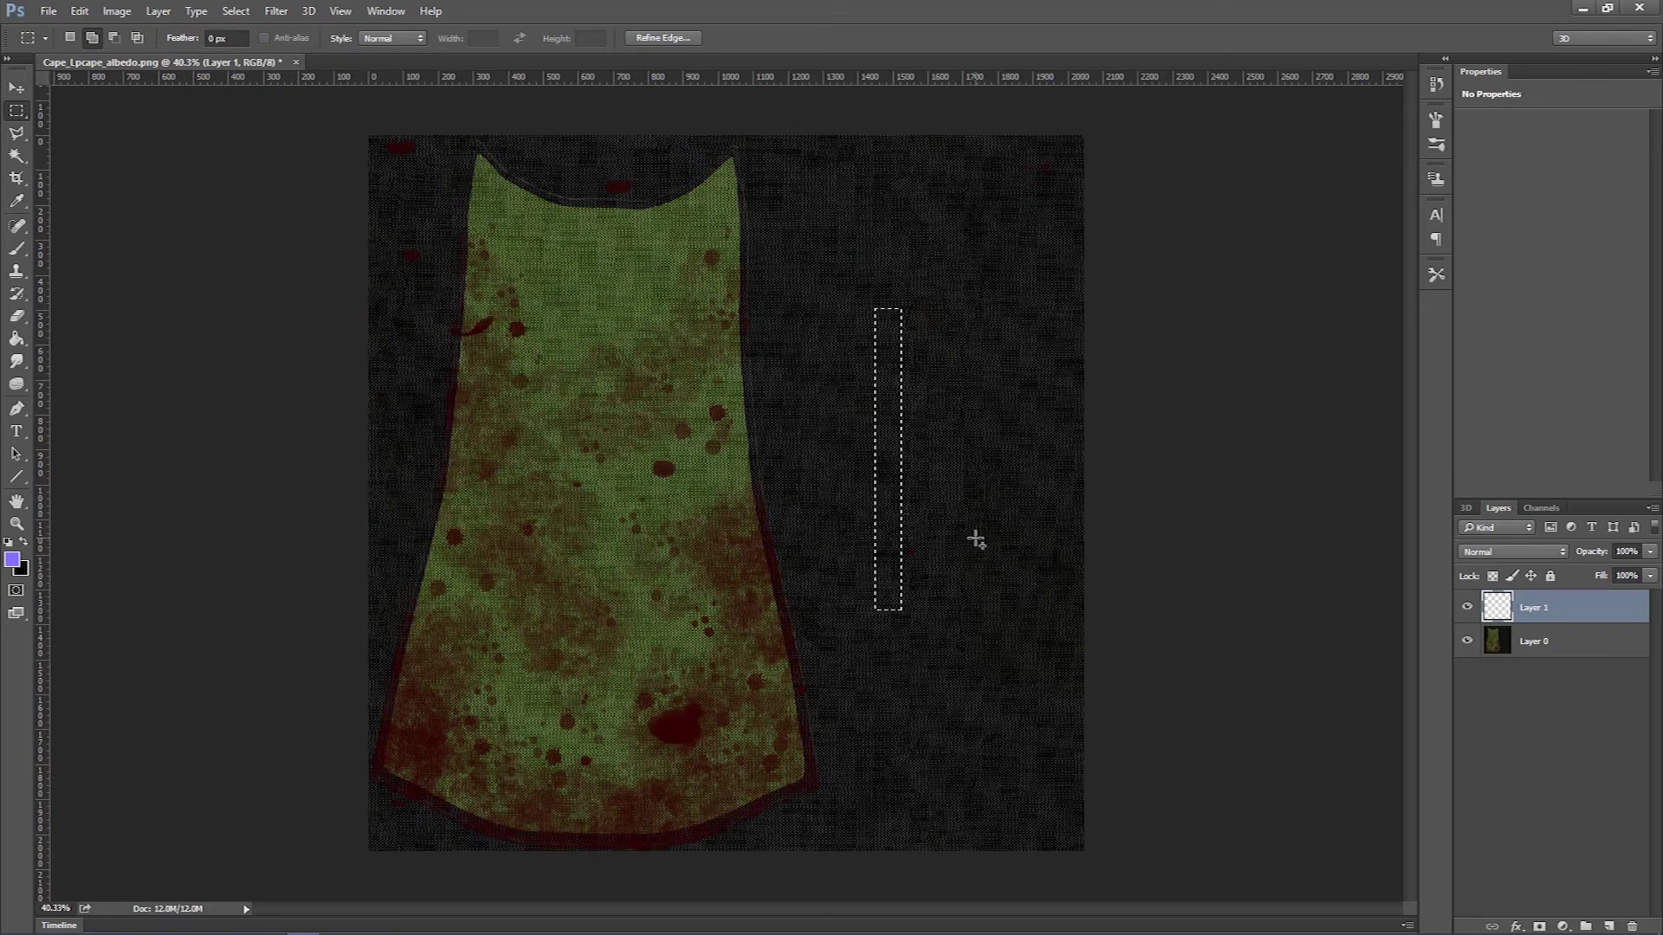
Fill the cross selection with dark red #8b0000
{"action": "left_click", "coordinate": [17, 339]}
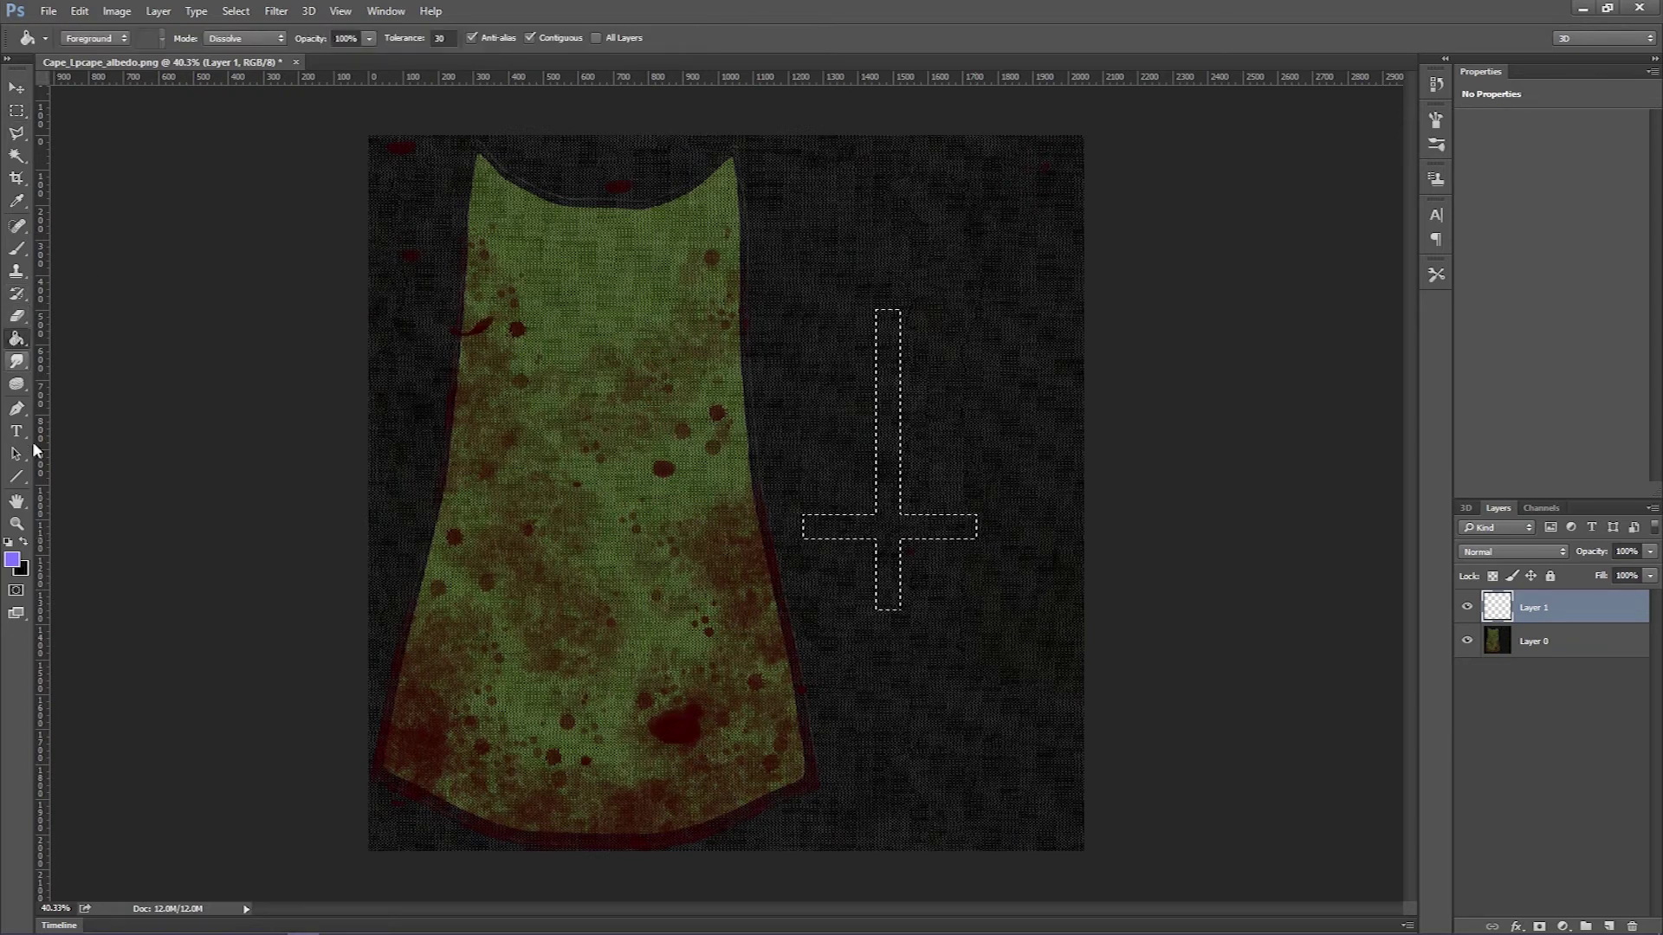
{"action": "left_click", "coordinate": [13, 561]}
{"action": "type", "text": "b91313"}
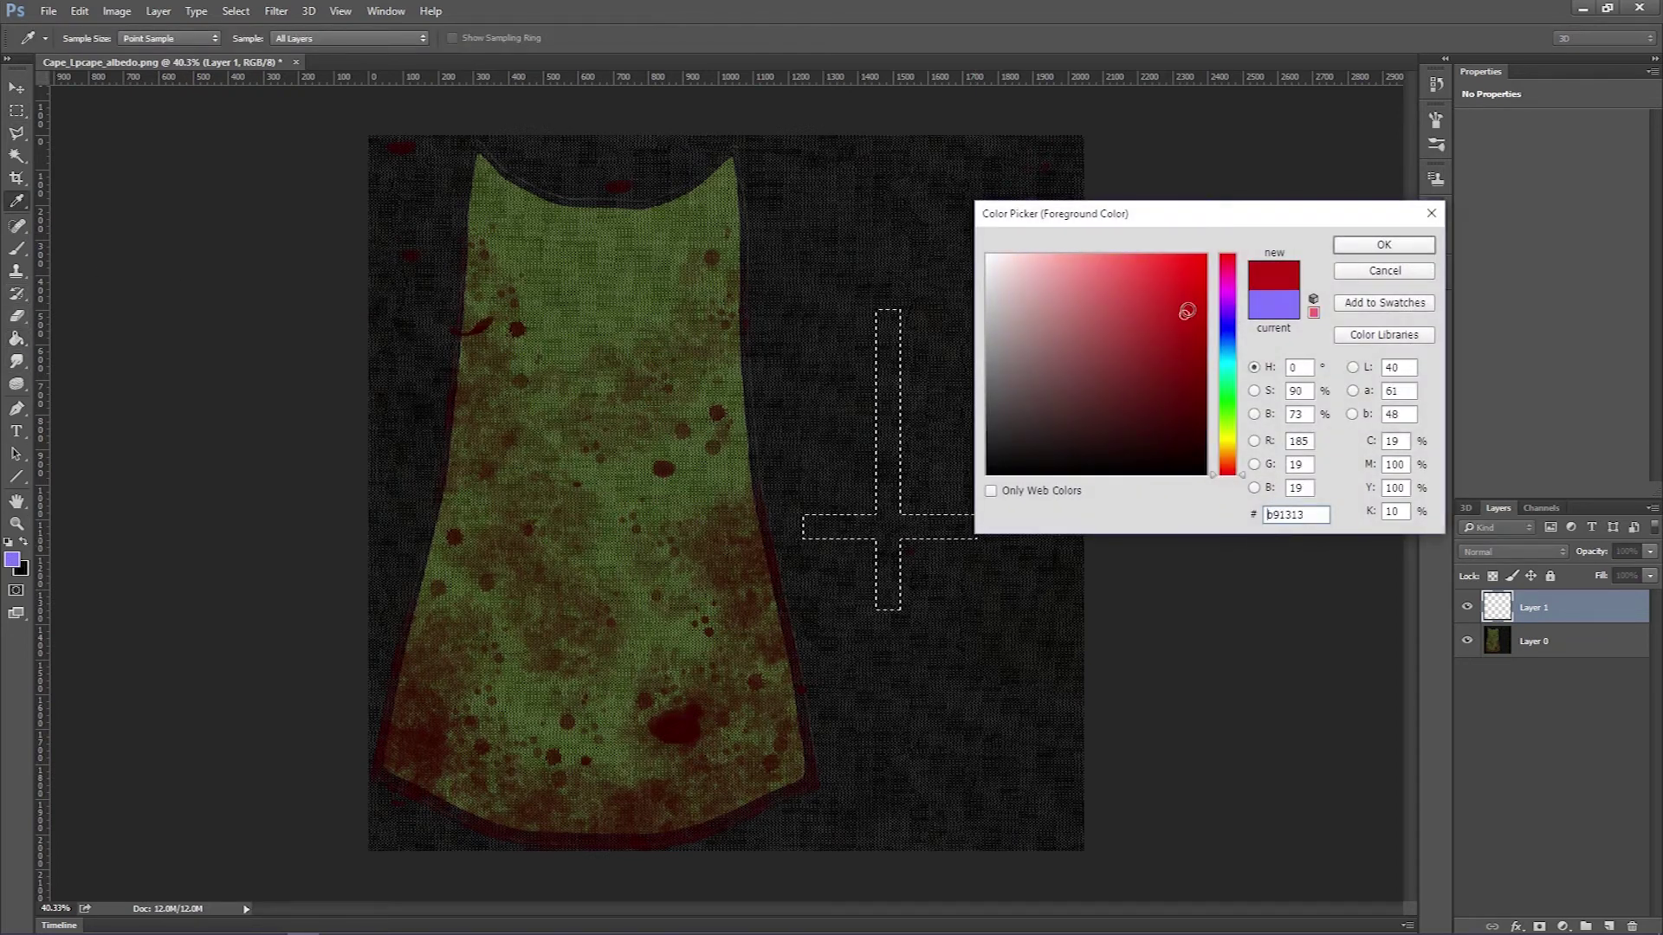
{"action": "type", "text": "8b0000"}
{"action": "left_click", "coordinate": [1382, 246]}
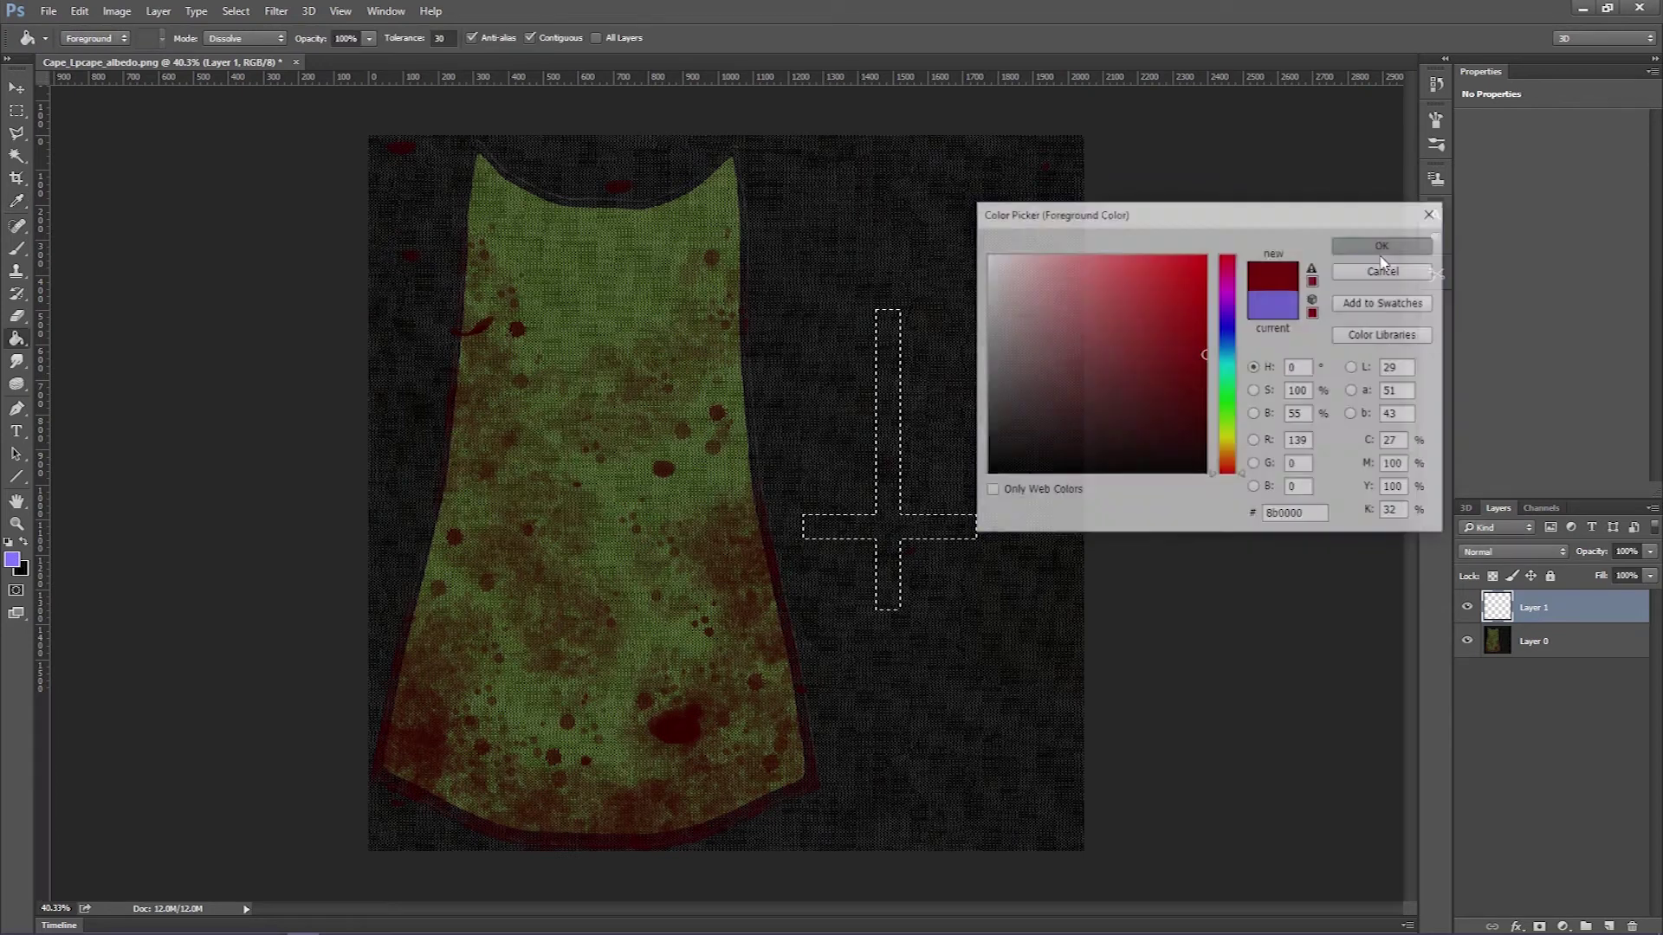
{"action": "left_click", "coordinate": [890, 455]}
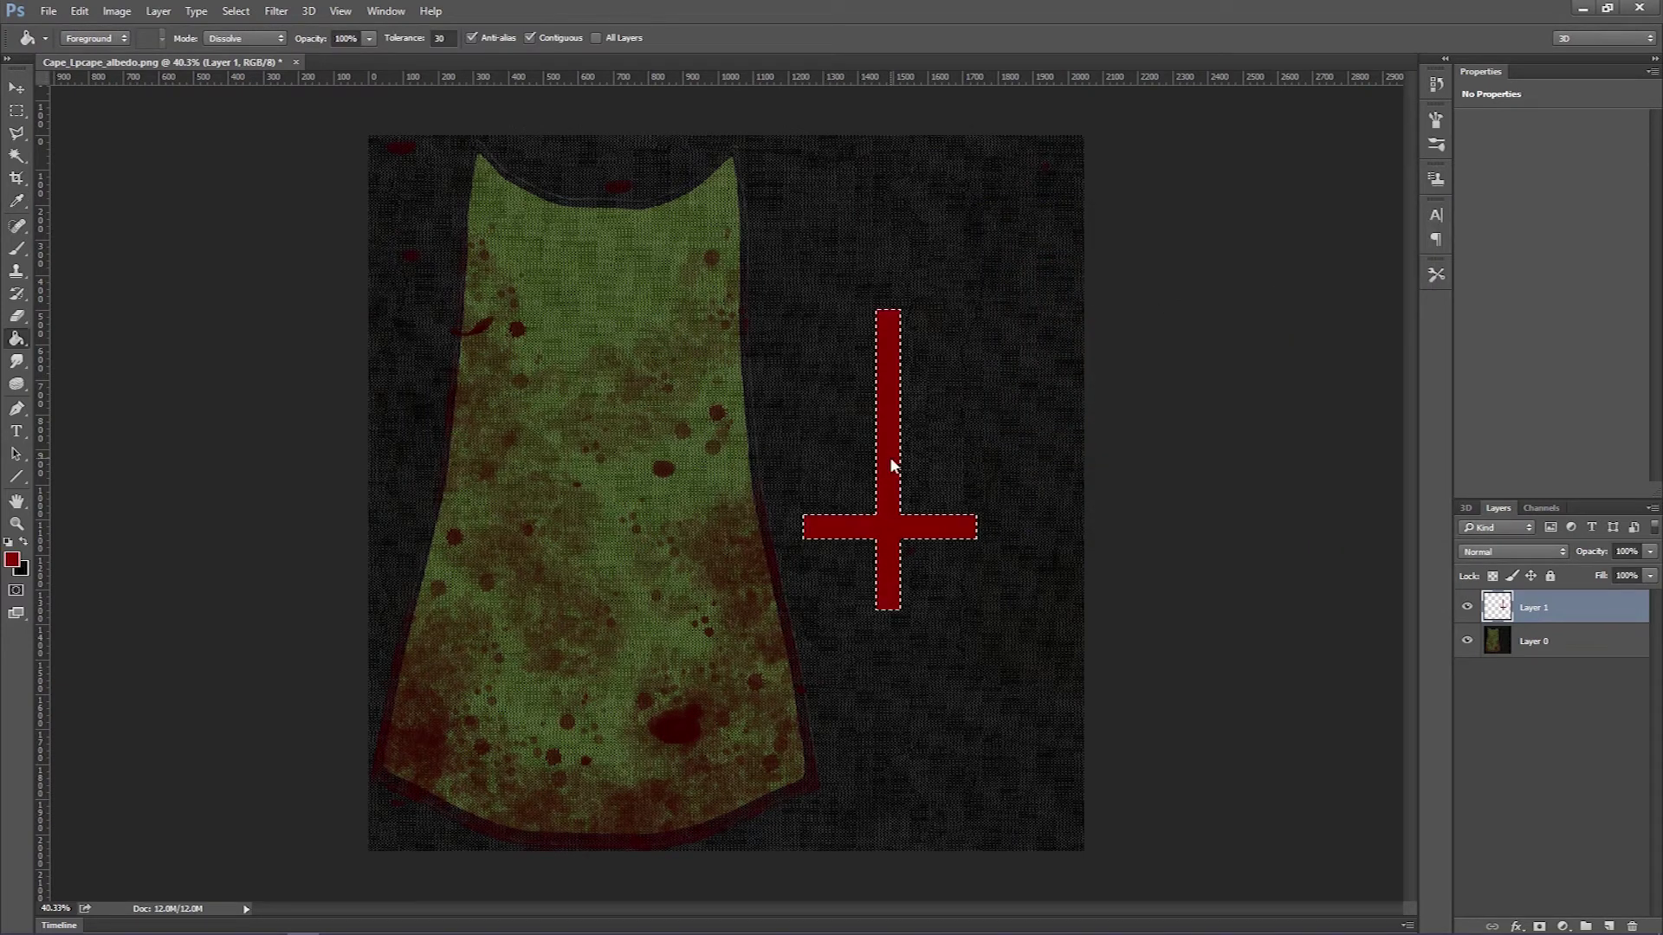
Move the red cross onto the cape, set its blend mode to Multiply, and deselect
{"action": "left_click", "coordinate": [16, 87]}
{"action": "left_click_drag", "start_coordinate": [886, 537], "coordinate": [597, 546]}
{"action": "left_click", "coordinate": [1480, 553]}
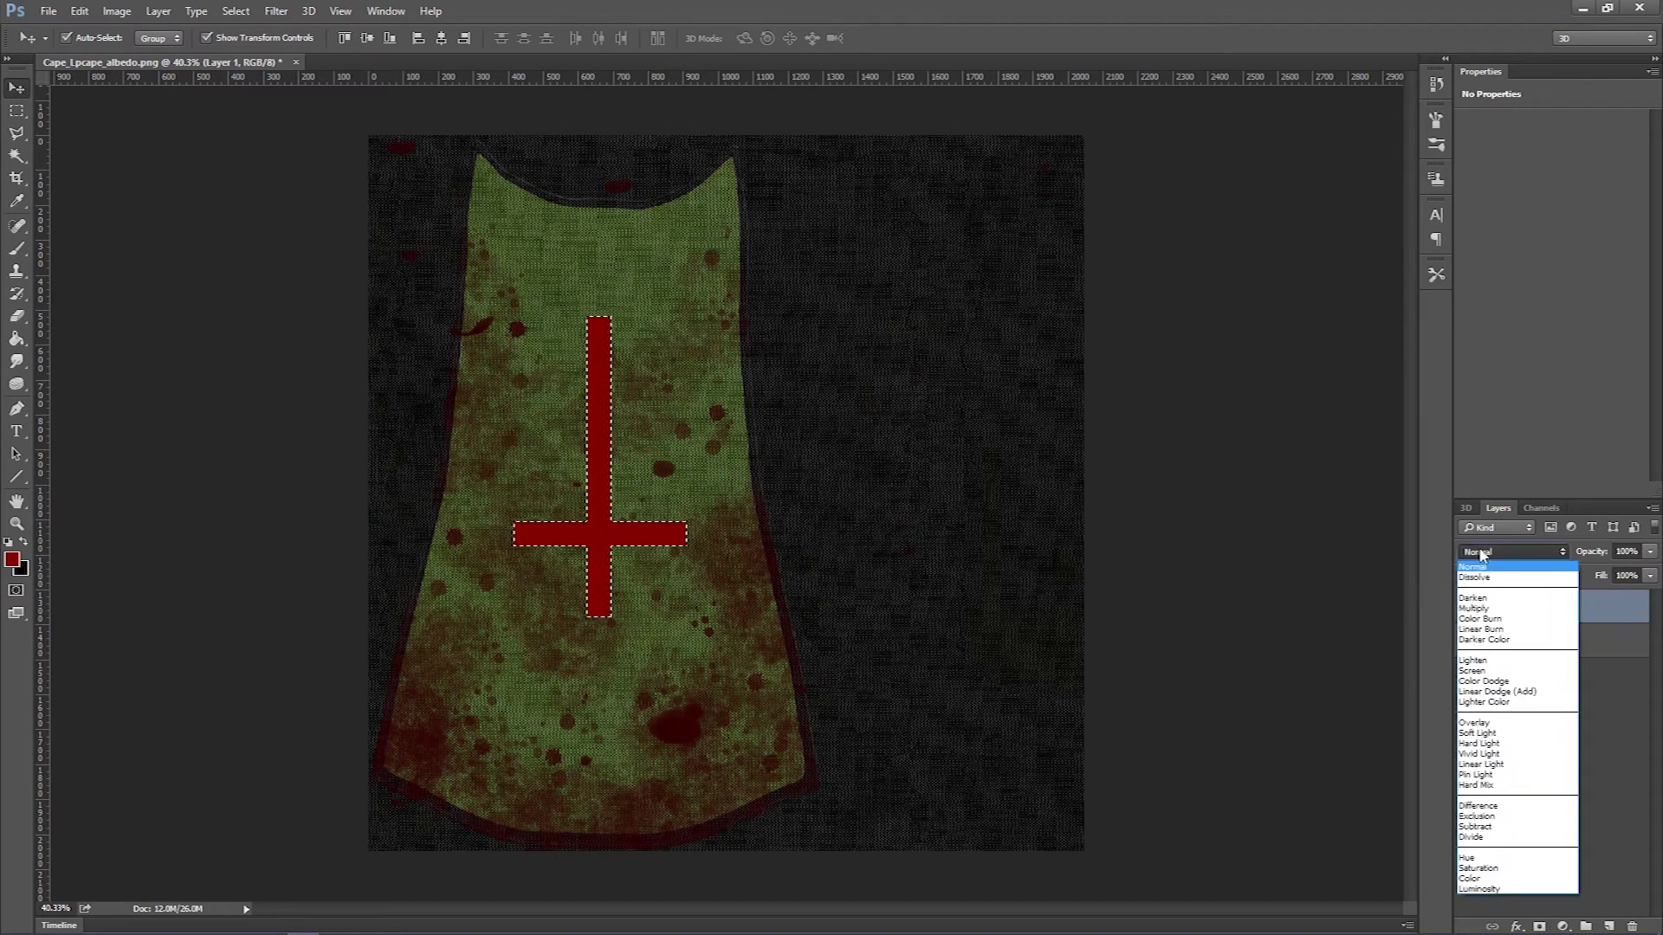
{"action": "left_click", "coordinate": [1486, 618]}
{"action": "left_click", "coordinate": [1507, 555]}
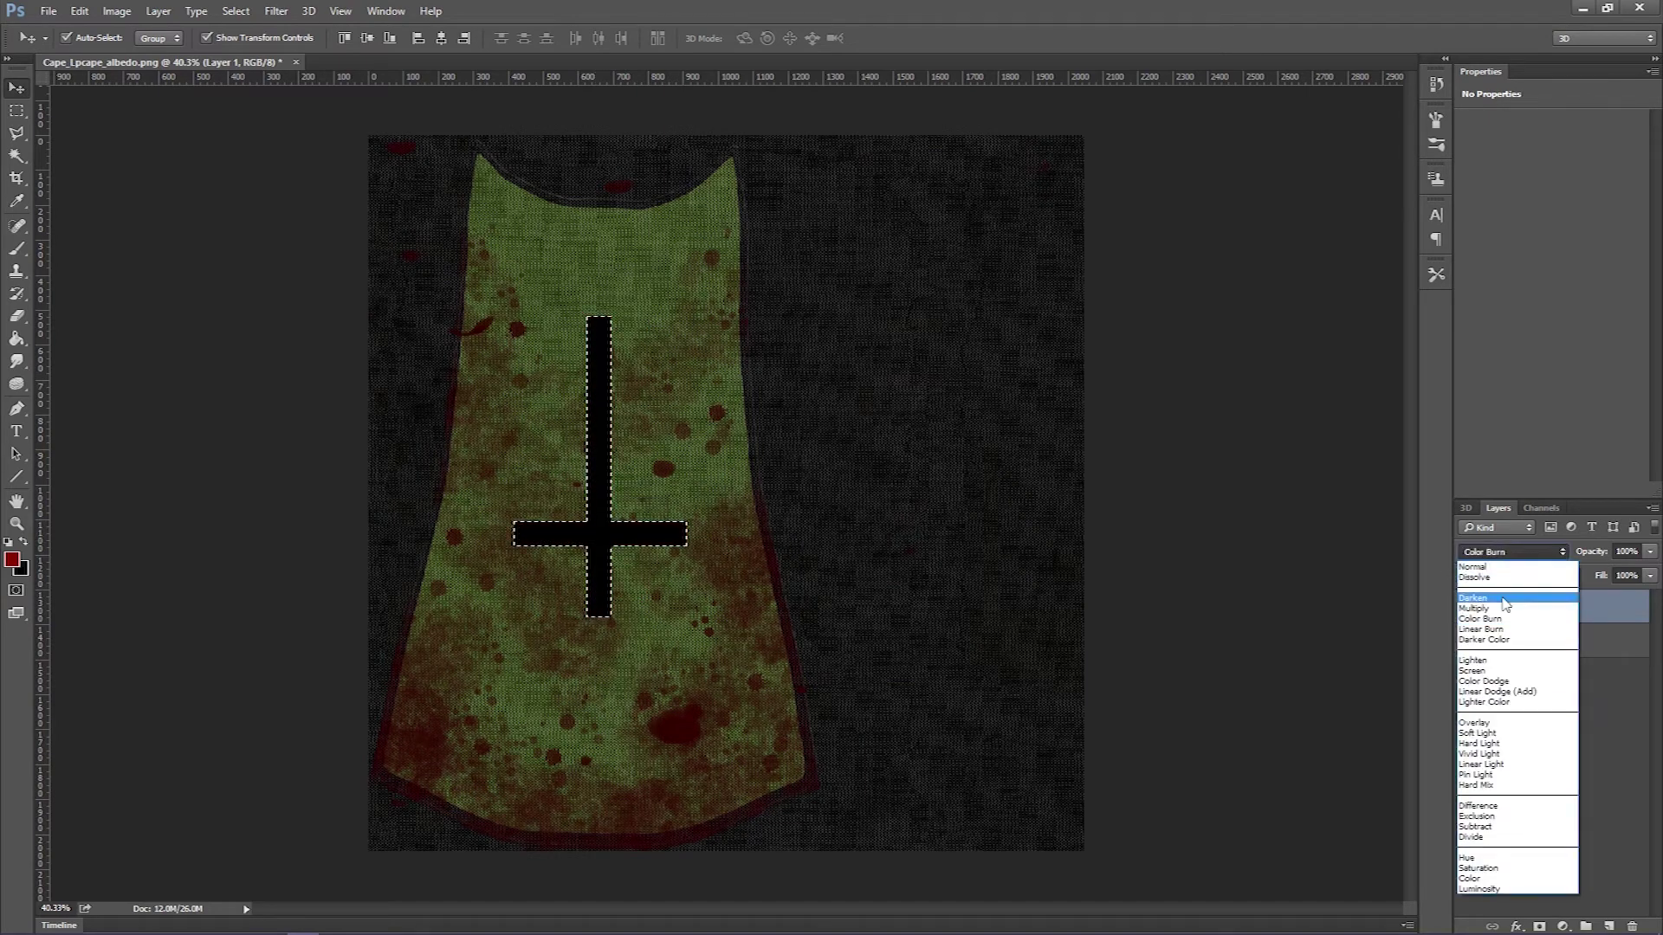
{"action": "left_click", "coordinate": [1504, 607]}
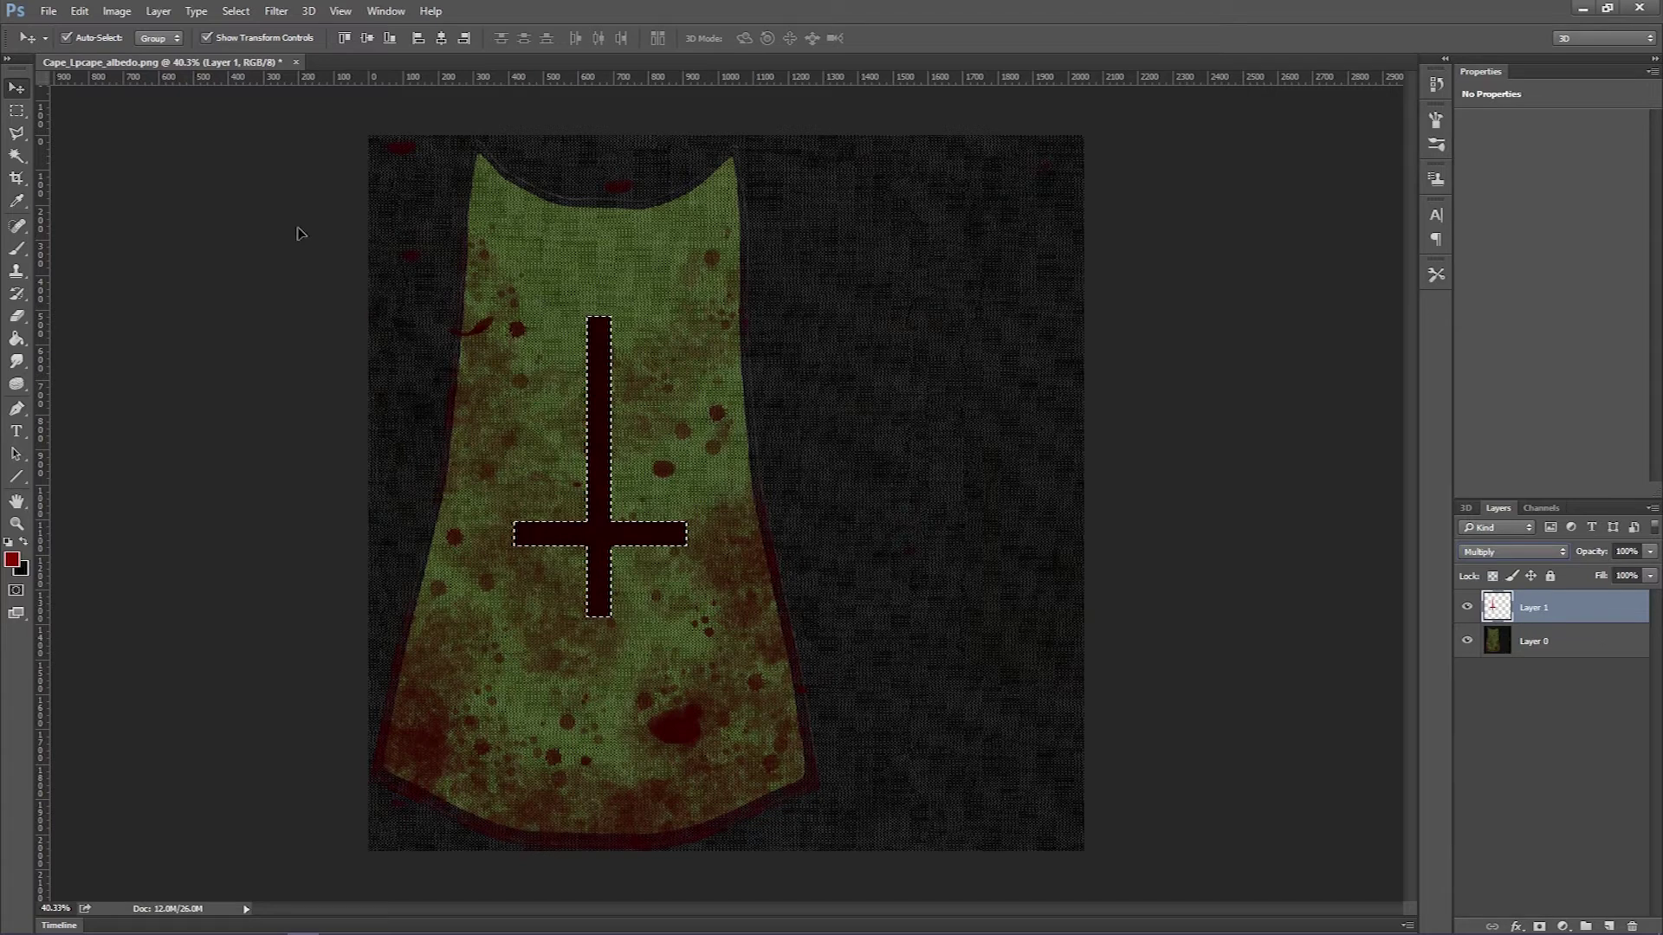
{"action": "key", "text": "m"}
{"action": "key", "text": "ctrl+d"}
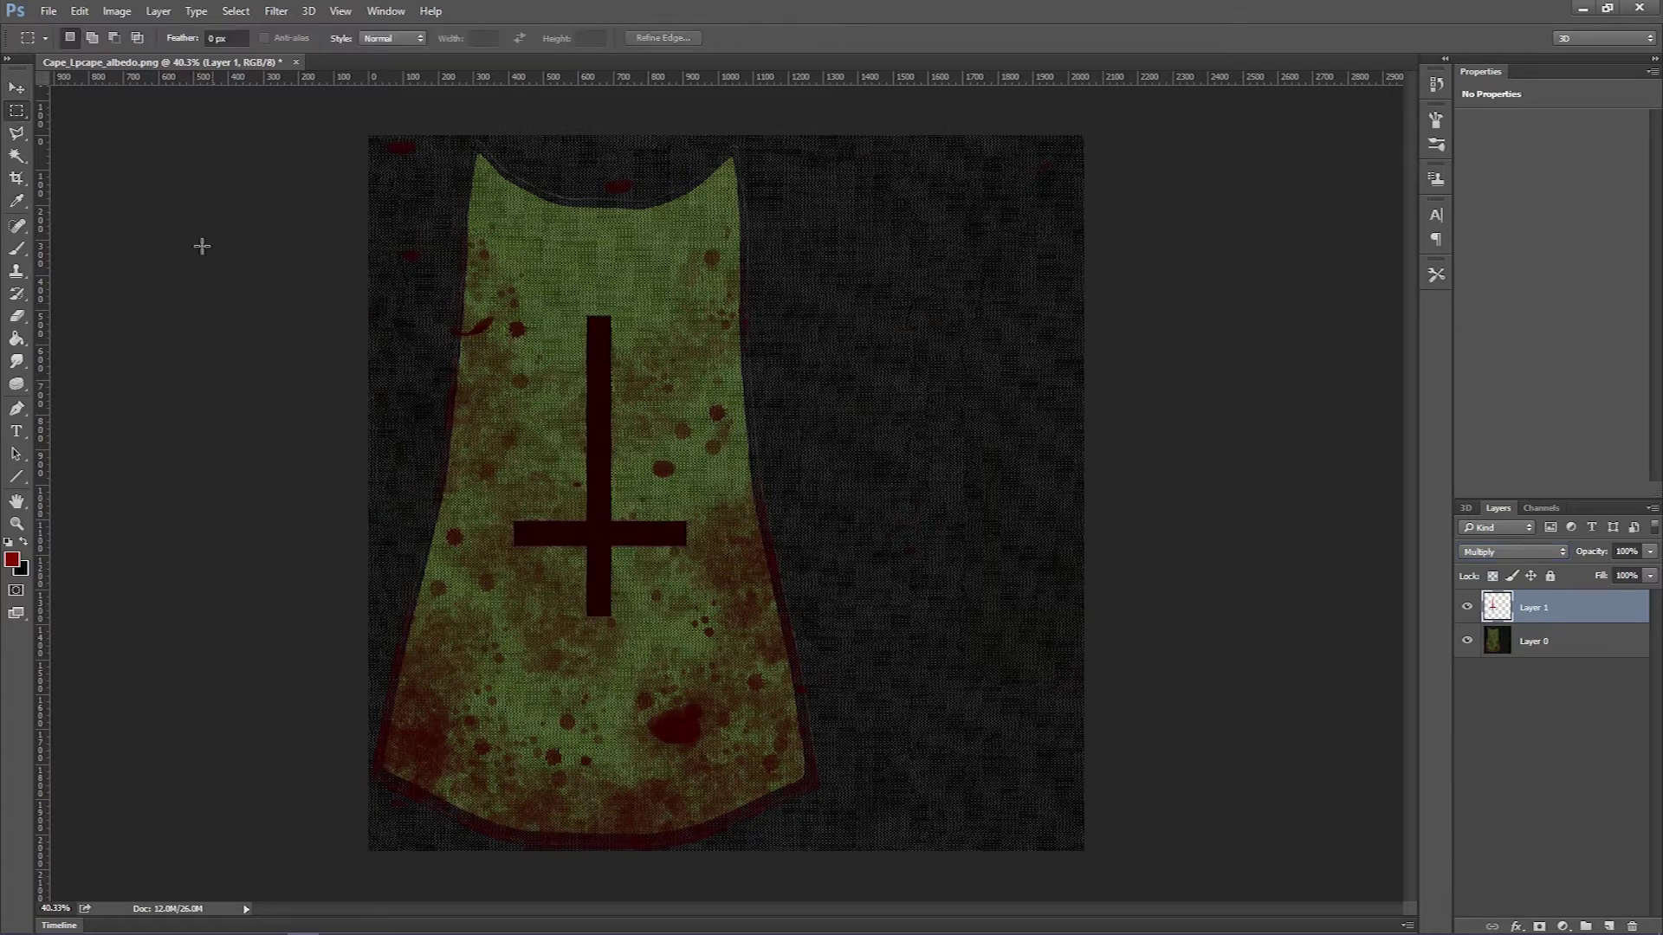
{"action": "left_click", "coordinate": [15, 91]}
{"action": "left_click_drag", "start_coordinate": [607, 483], "coordinate": [611, 489]}
Give the inverted cross a 10 px white outside stroke and switch Layer 1 from Multiply to Normal
{"action": "double_click", "coordinate": [1606, 615]}
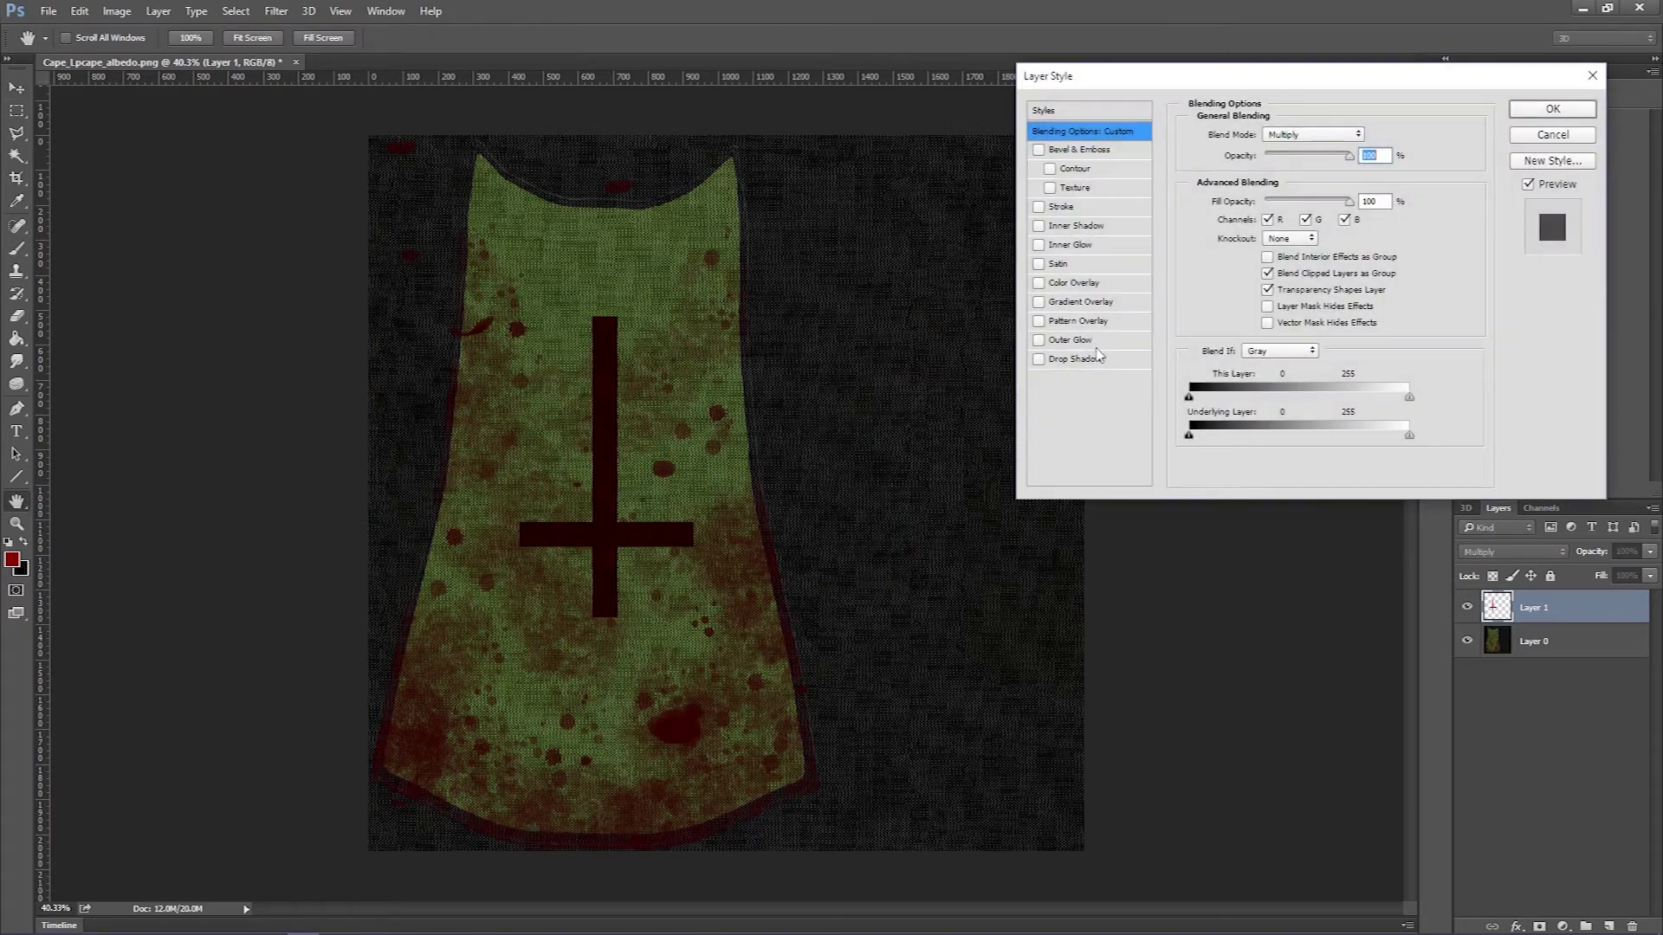
{"action": "left_click", "coordinate": [1078, 285]}
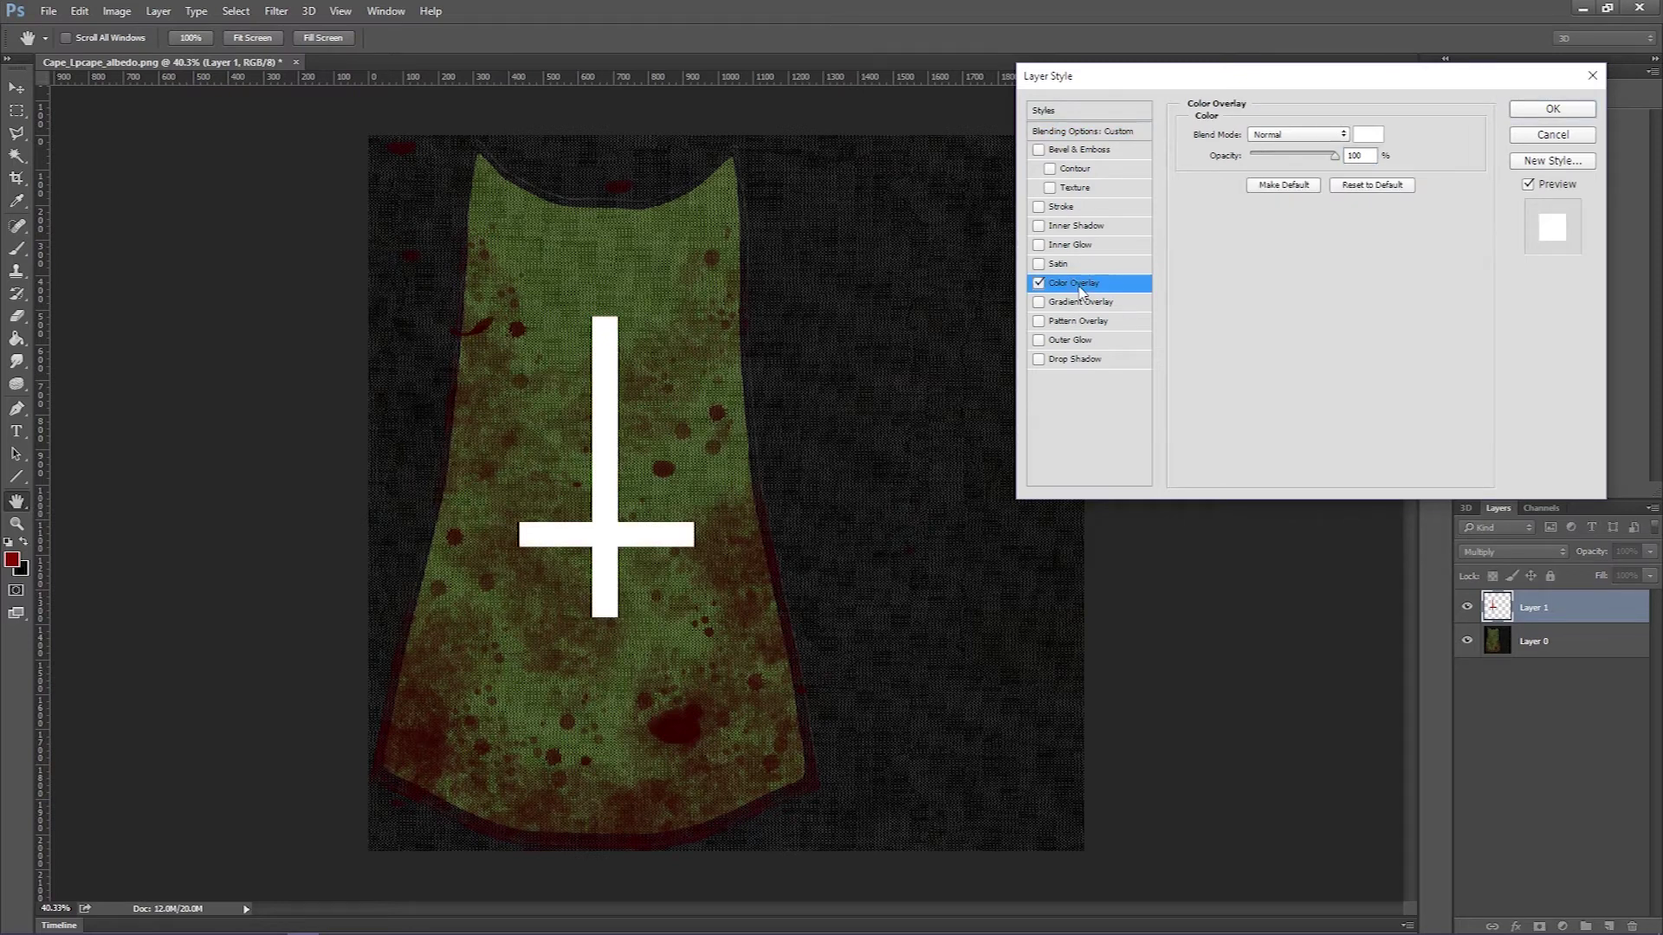
{"action": "left_click", "coordinate": [1039, 283]}
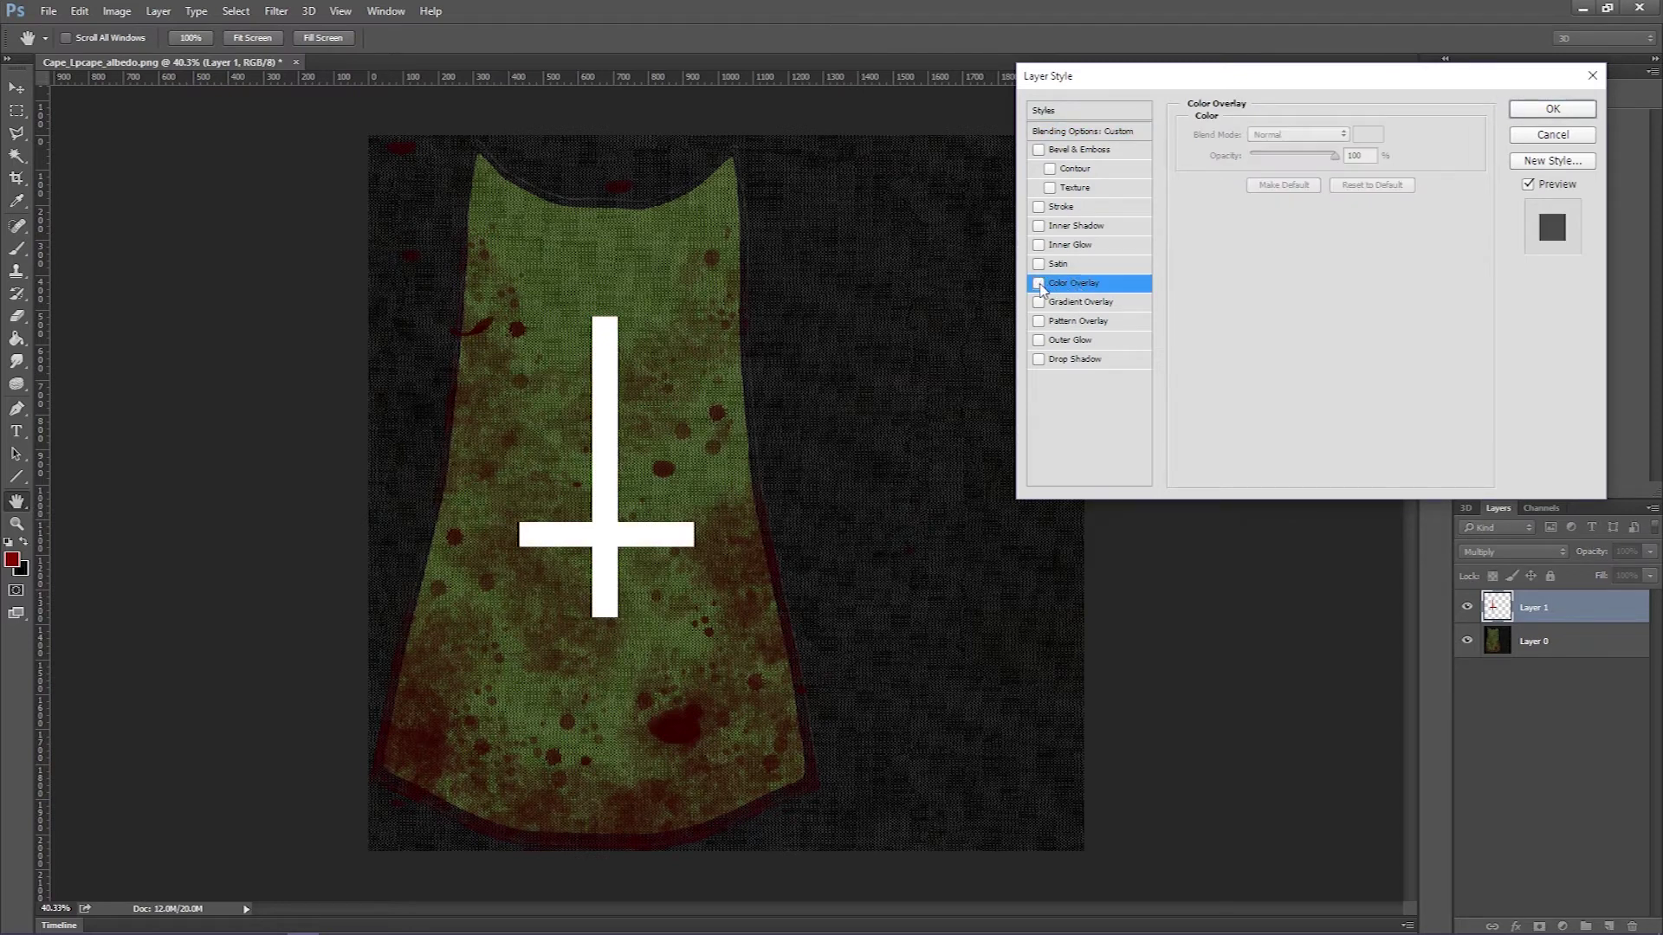
{"action": "left_click", "coordinate": [1038, 207]}
{"action": "left_click", "coordinate": [1070, 209]}
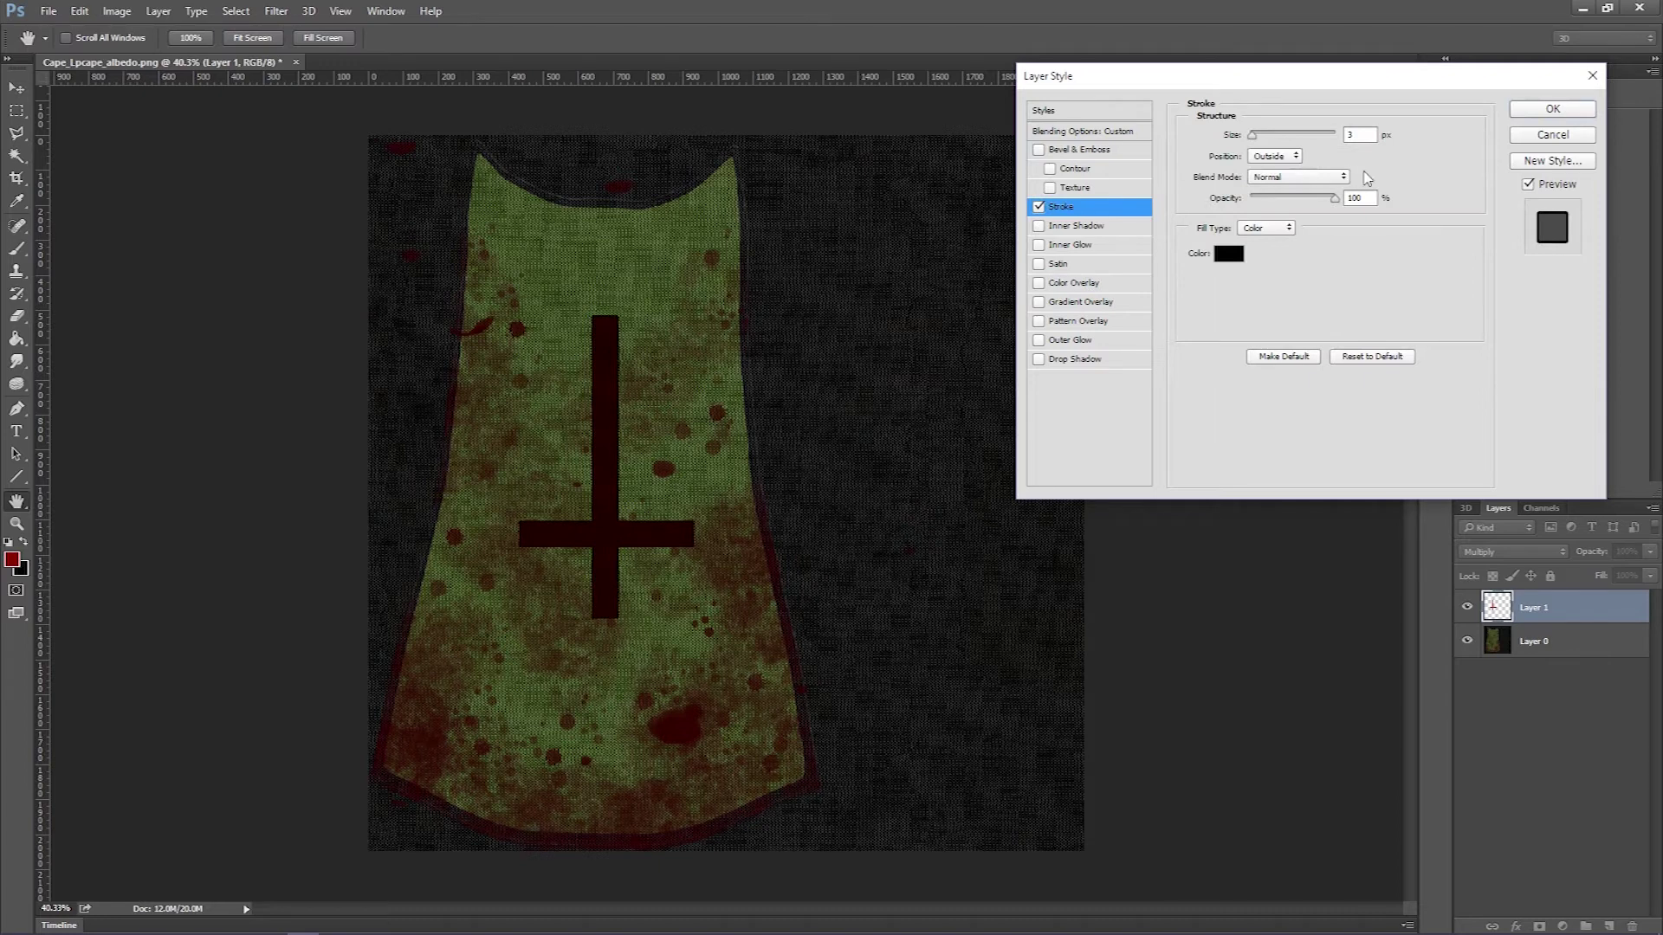
{"action": "left_click", "coordinate": [1228, 253]}
{"action": "left_click_drag", "start_coordinate": [1009, 268], "coordinate": [983, 254]}
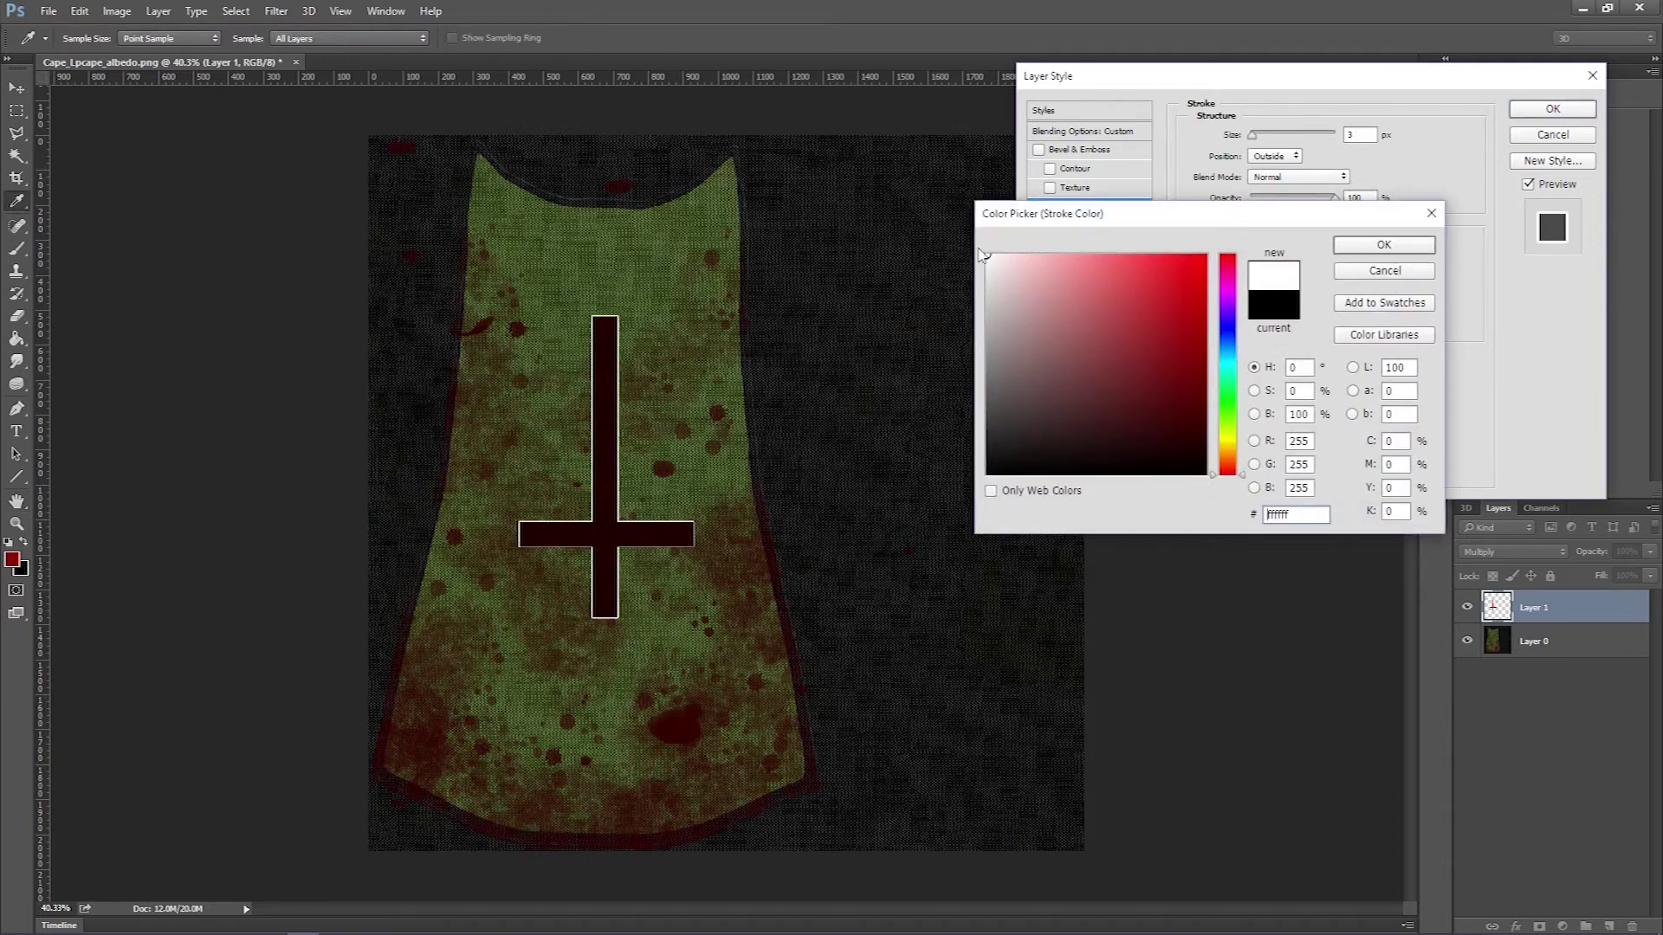
{"action": "left_click", "coordinate": [1412, 251]}
{"action": "left_click_drag", "start_coordinate": [1253, 136], "coordinate": [1263, 138]}
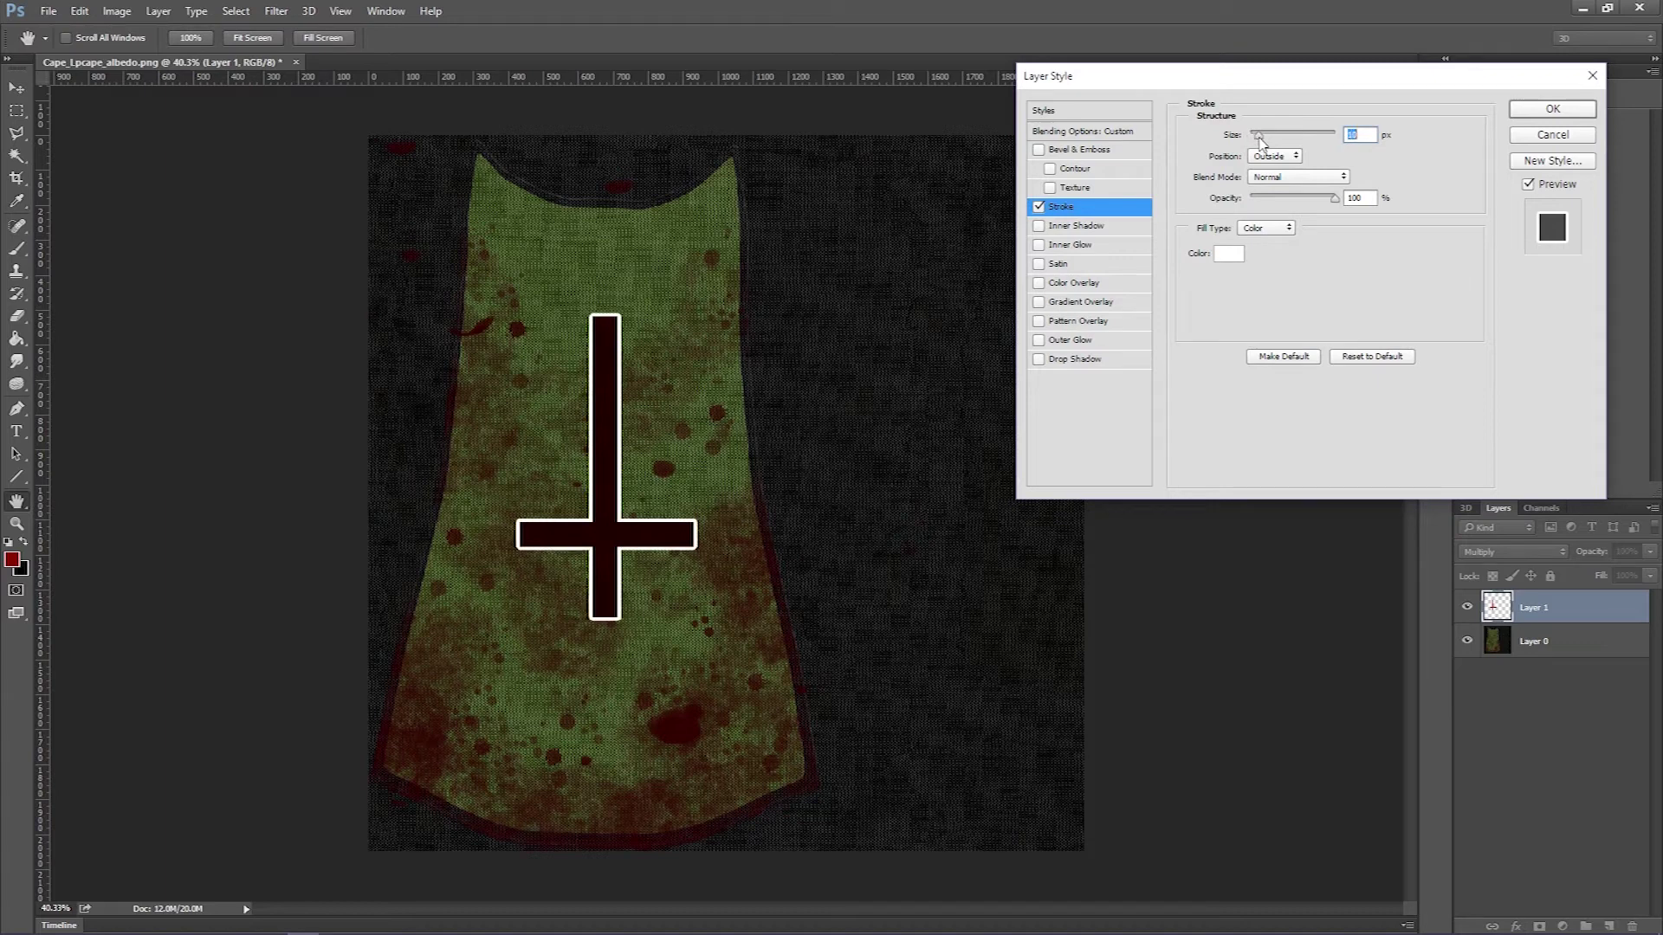
{"action": "left_click", "coordinate": [1551, 109]}
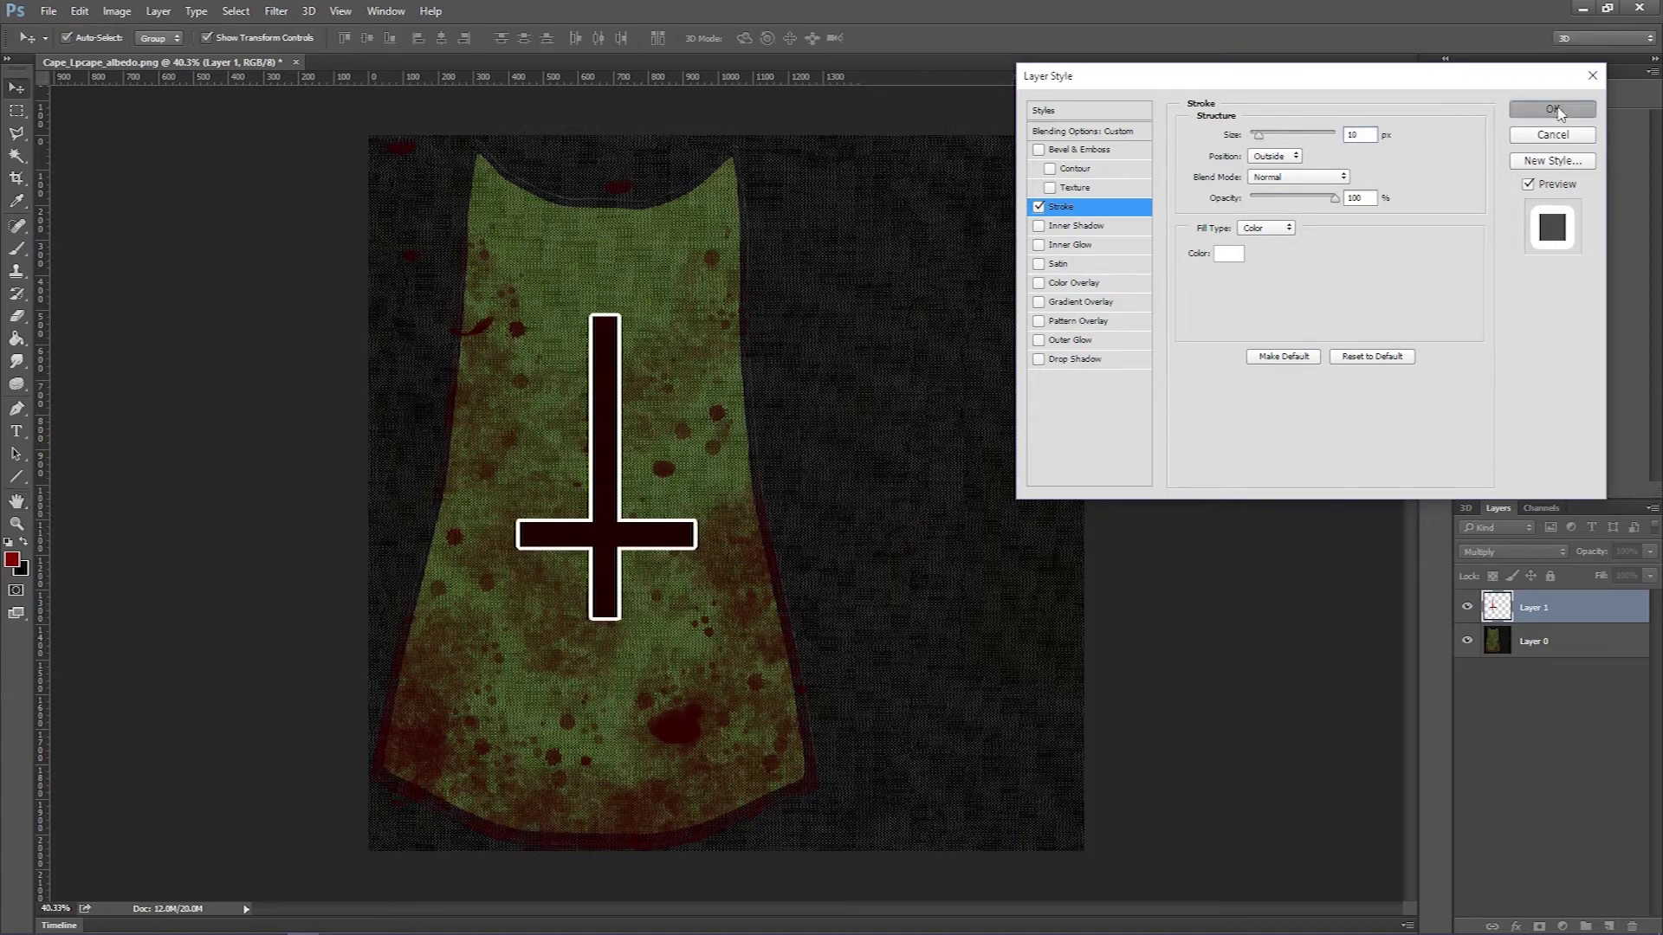
{"action": "left_click", "coordinate": [1498, 552]}
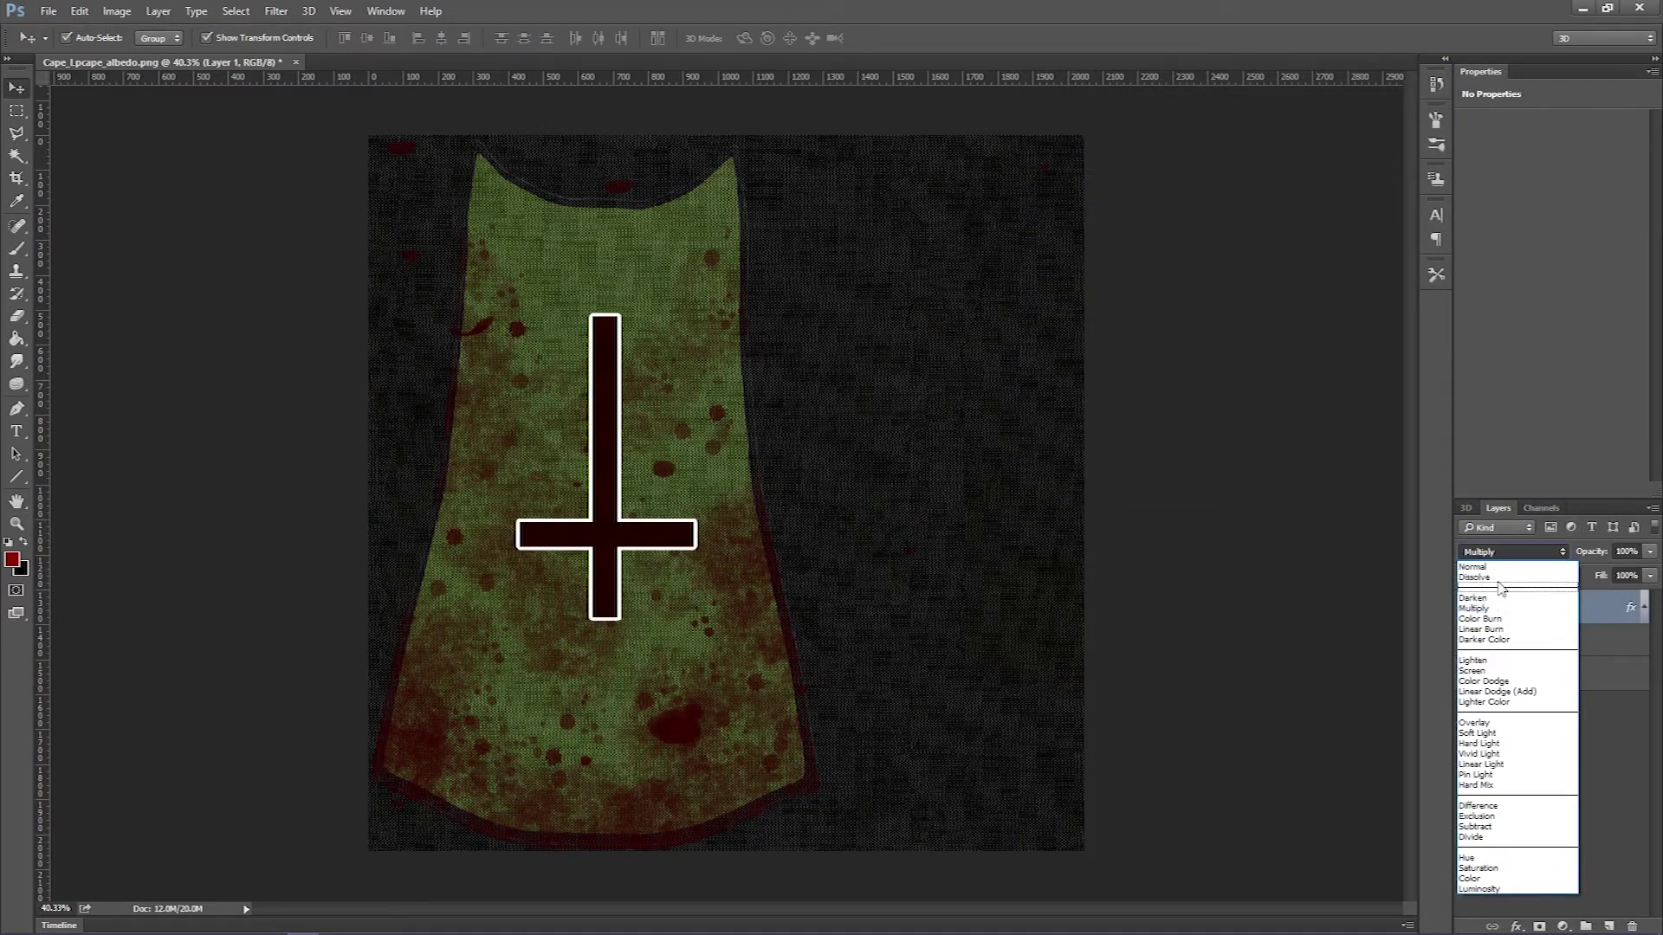
{"action": "left_click", "coordinate": [1498, 567]}
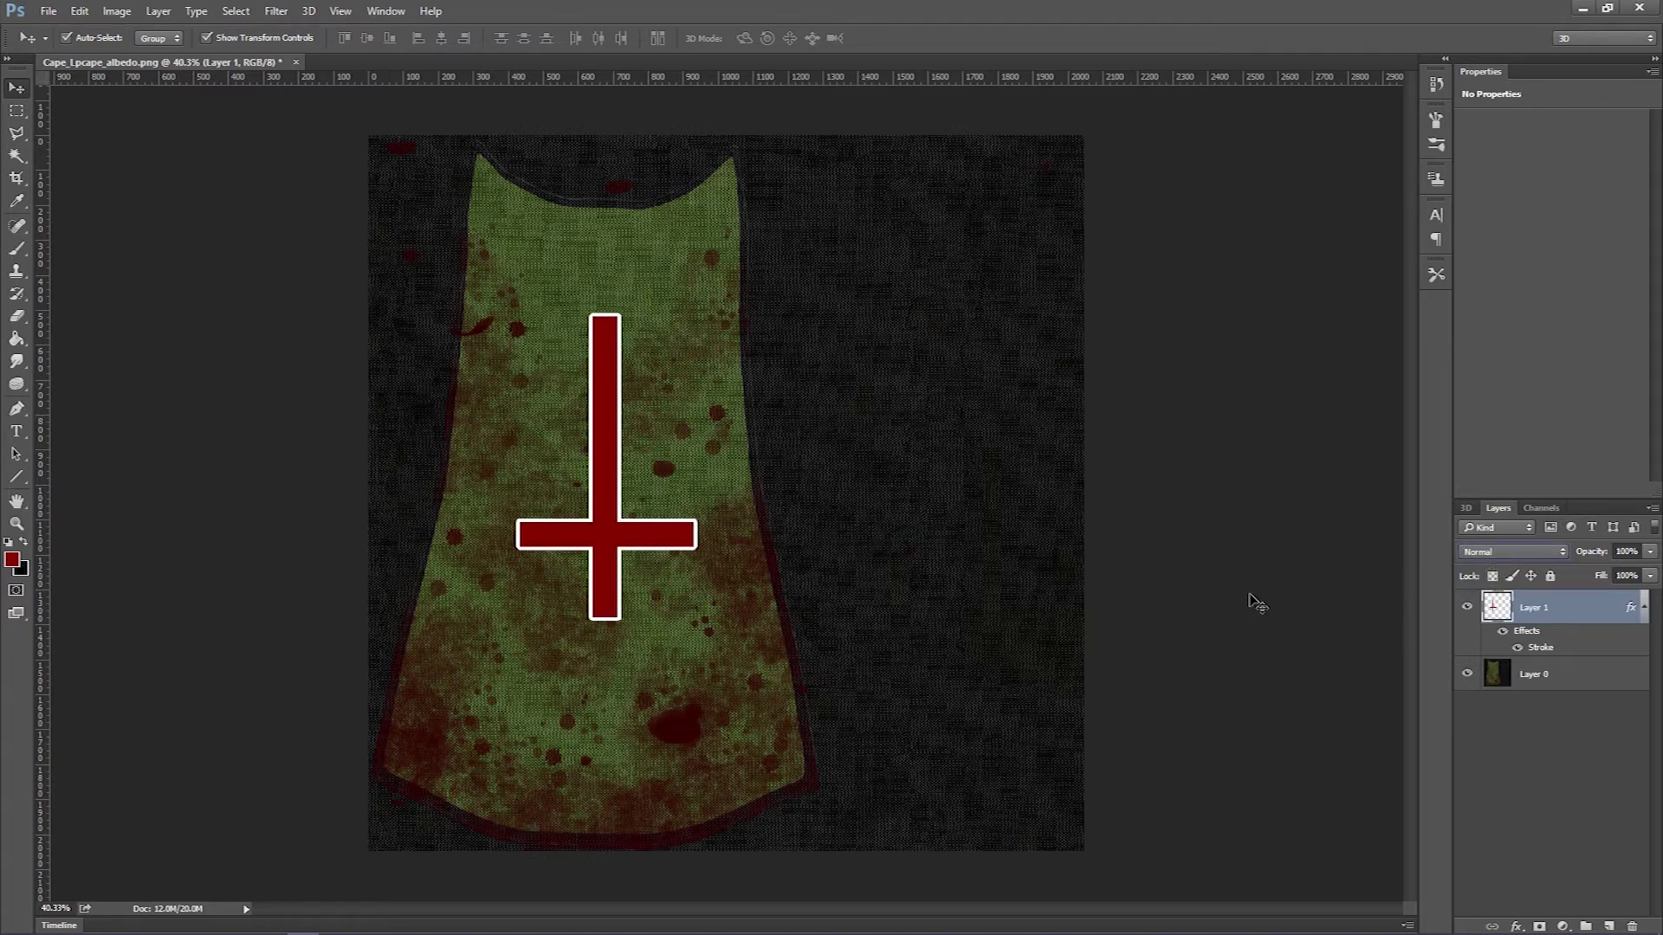
Rasterize Layer 1's layer style so the white outline is baked into the cross
{"action": "right_click", "coordinate": [1530, 615]}
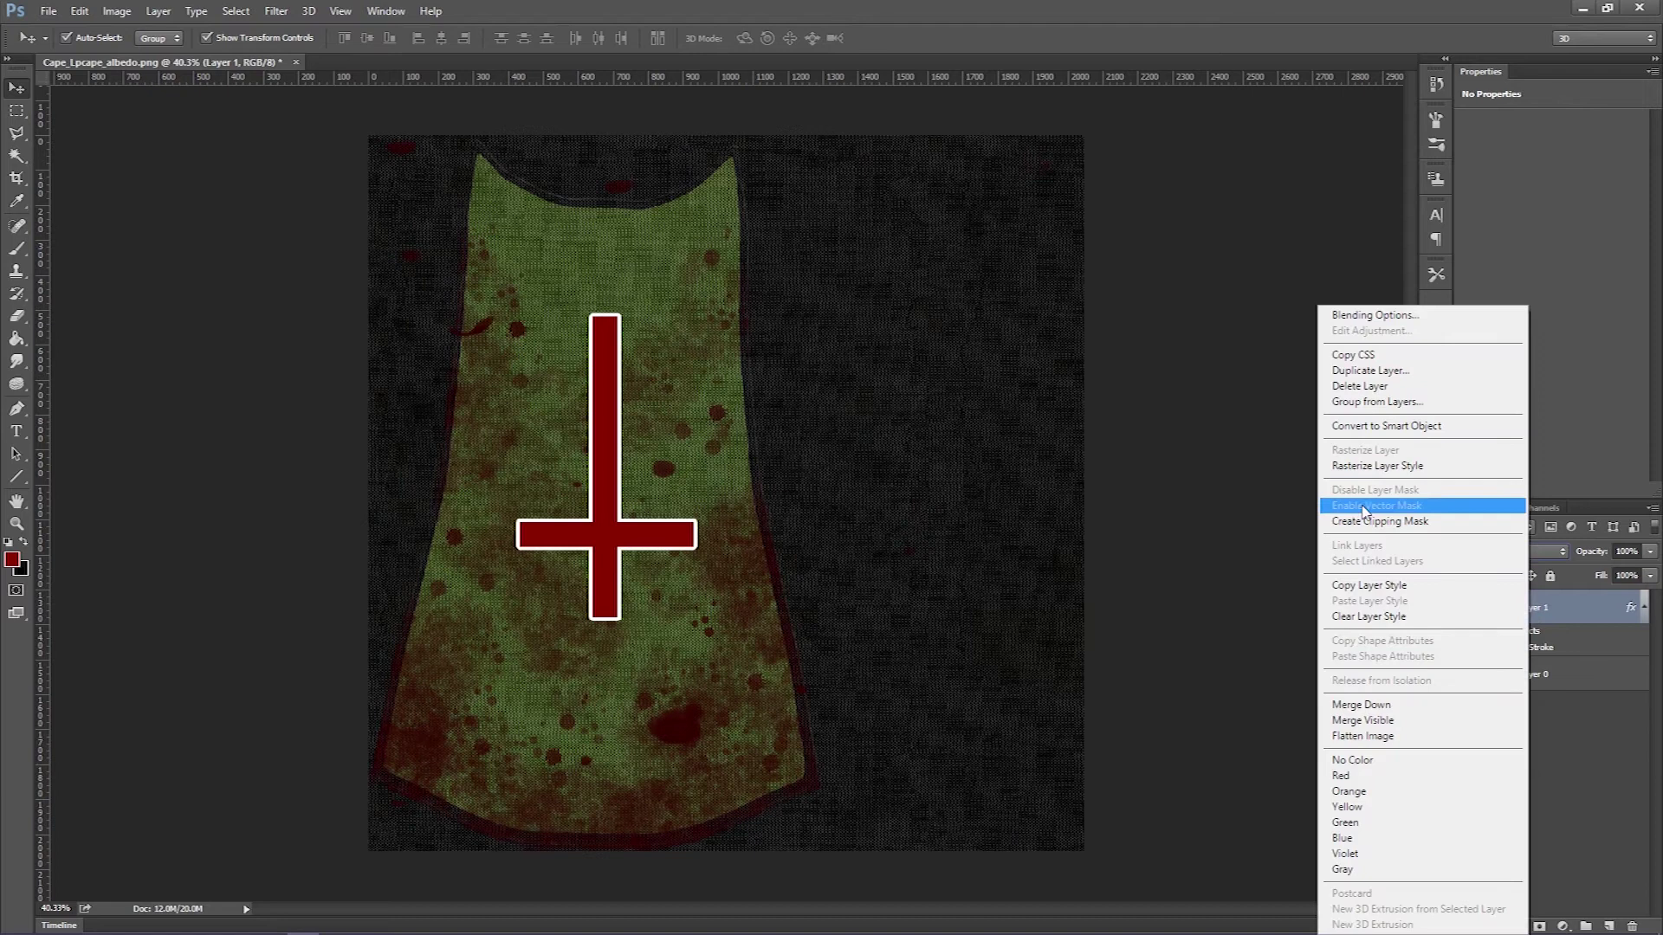
{"action": "left_click", "coordinate": [1374, 468]}
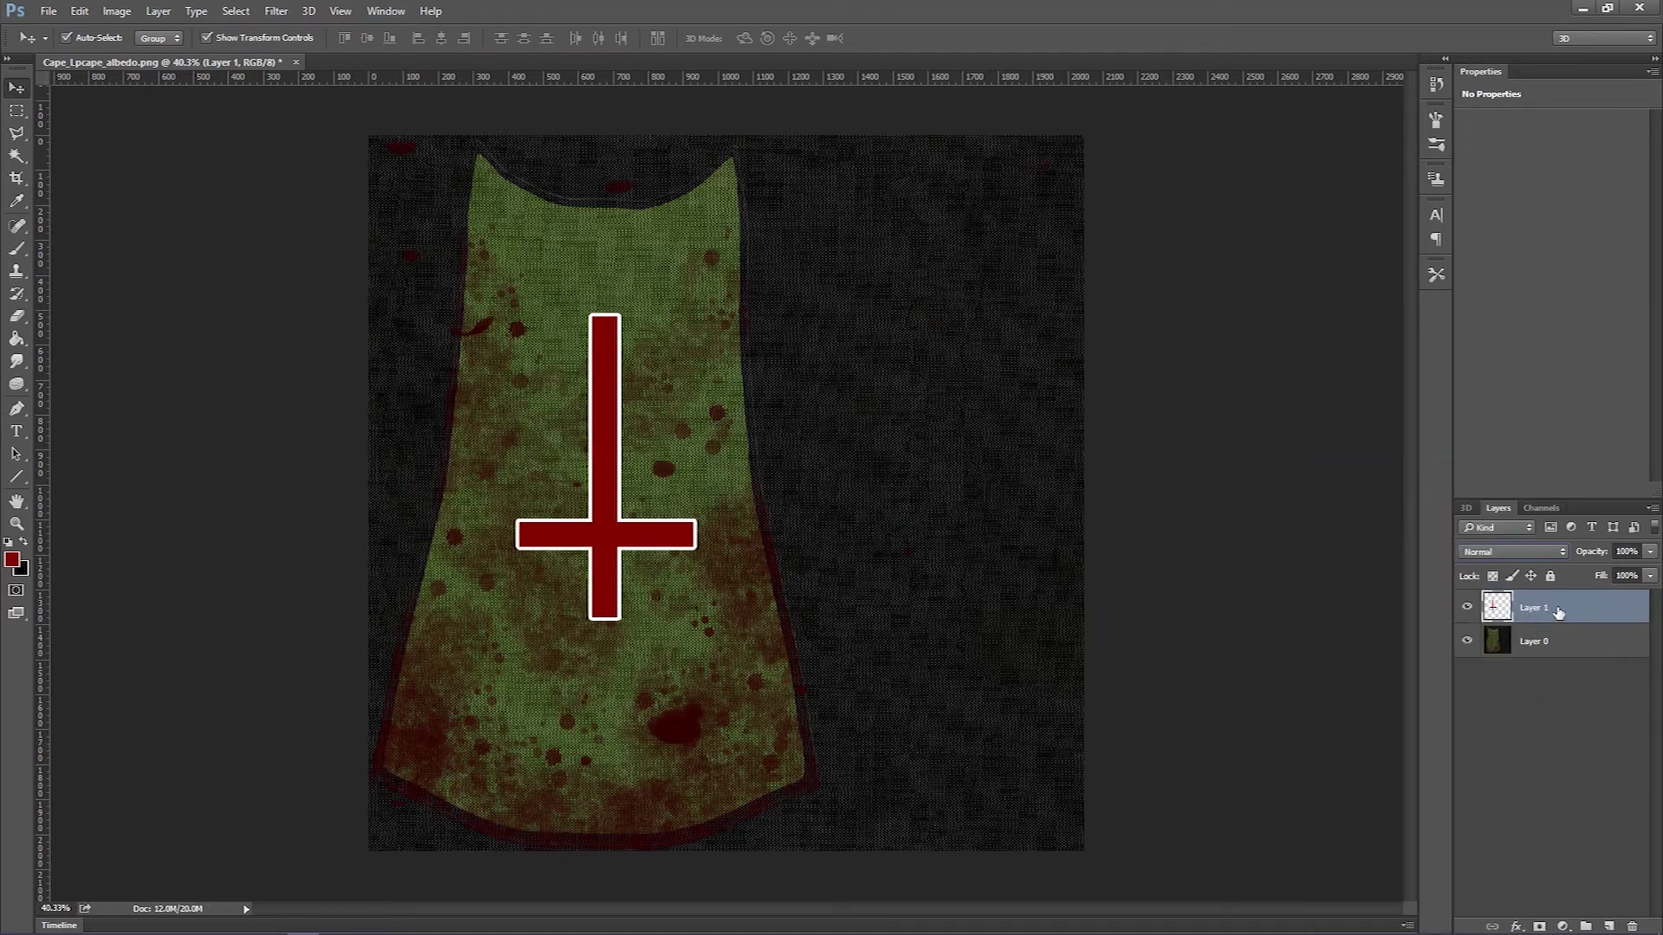
{"action": "left_click", "coordinate": [1514, 552]}
{"action": "key", "text": "Escape"}
Cycle the cross layer through Linear Burn, Lighten and Overlay, settling on Soft Light blending
{"action": "key", "text": "Down"}
{"action": "key", "text": "Down"}
{"action": "key", "text": "Down"}
{"action": "key", "text": "Down"}
{"action": "key", "text": "Down"}
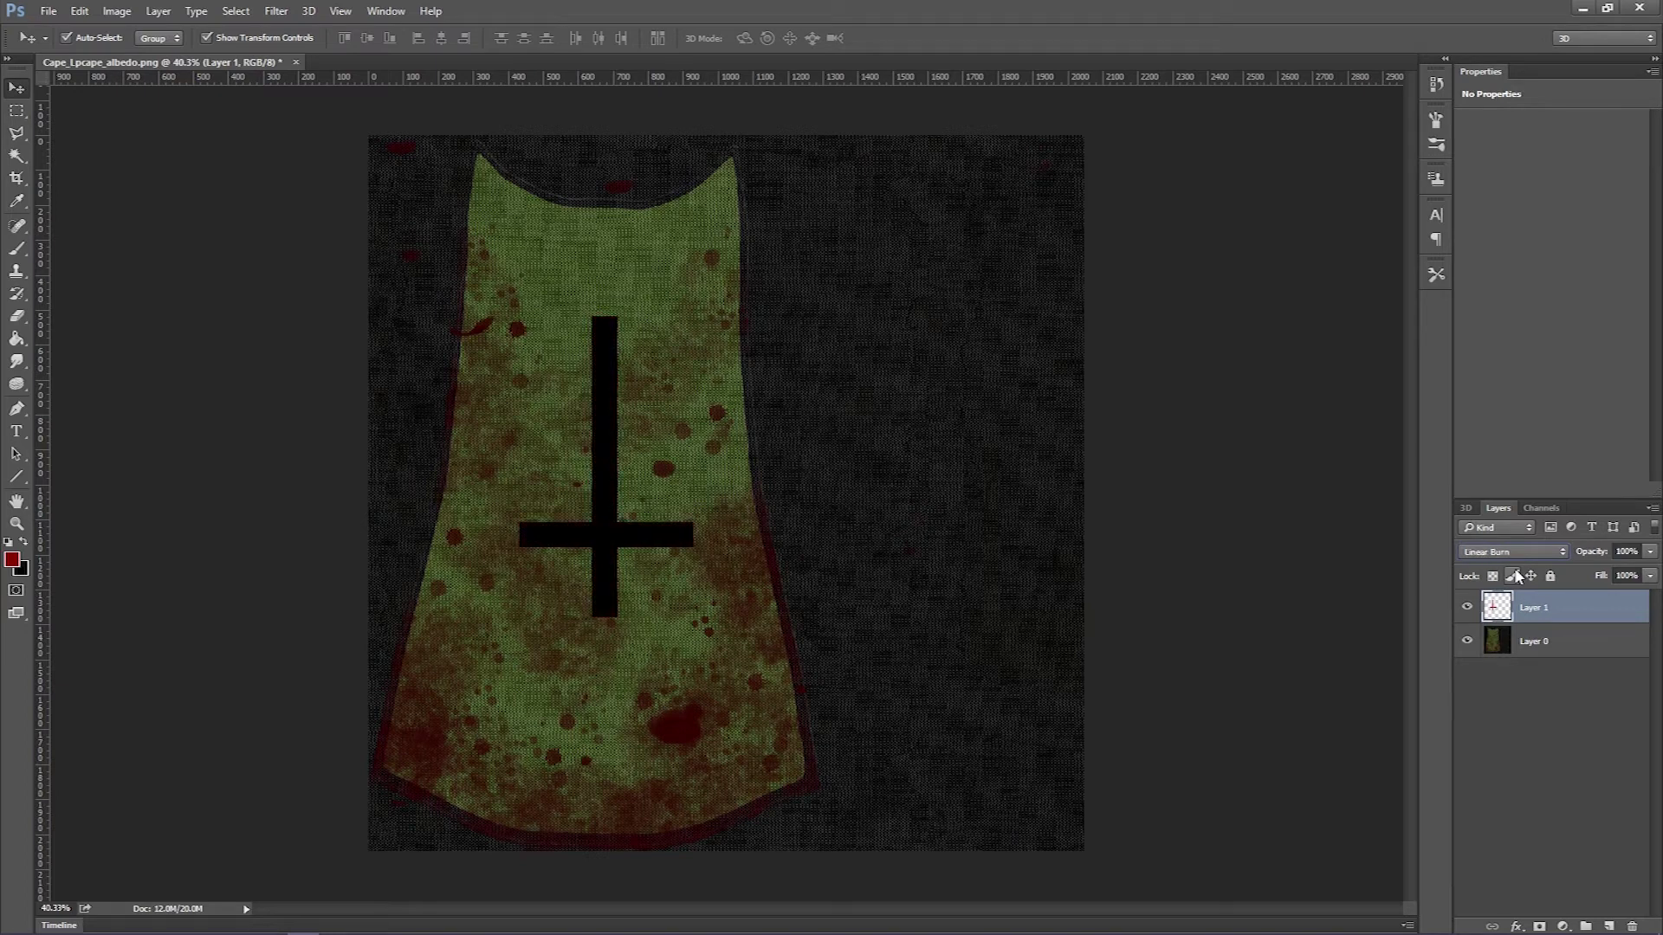
{"action": "key", "text": "Down"}
{"action": "key", "text": "Down"}
{"action": "key", "text": "Up"}
{"action": "key", "text": "Down"}
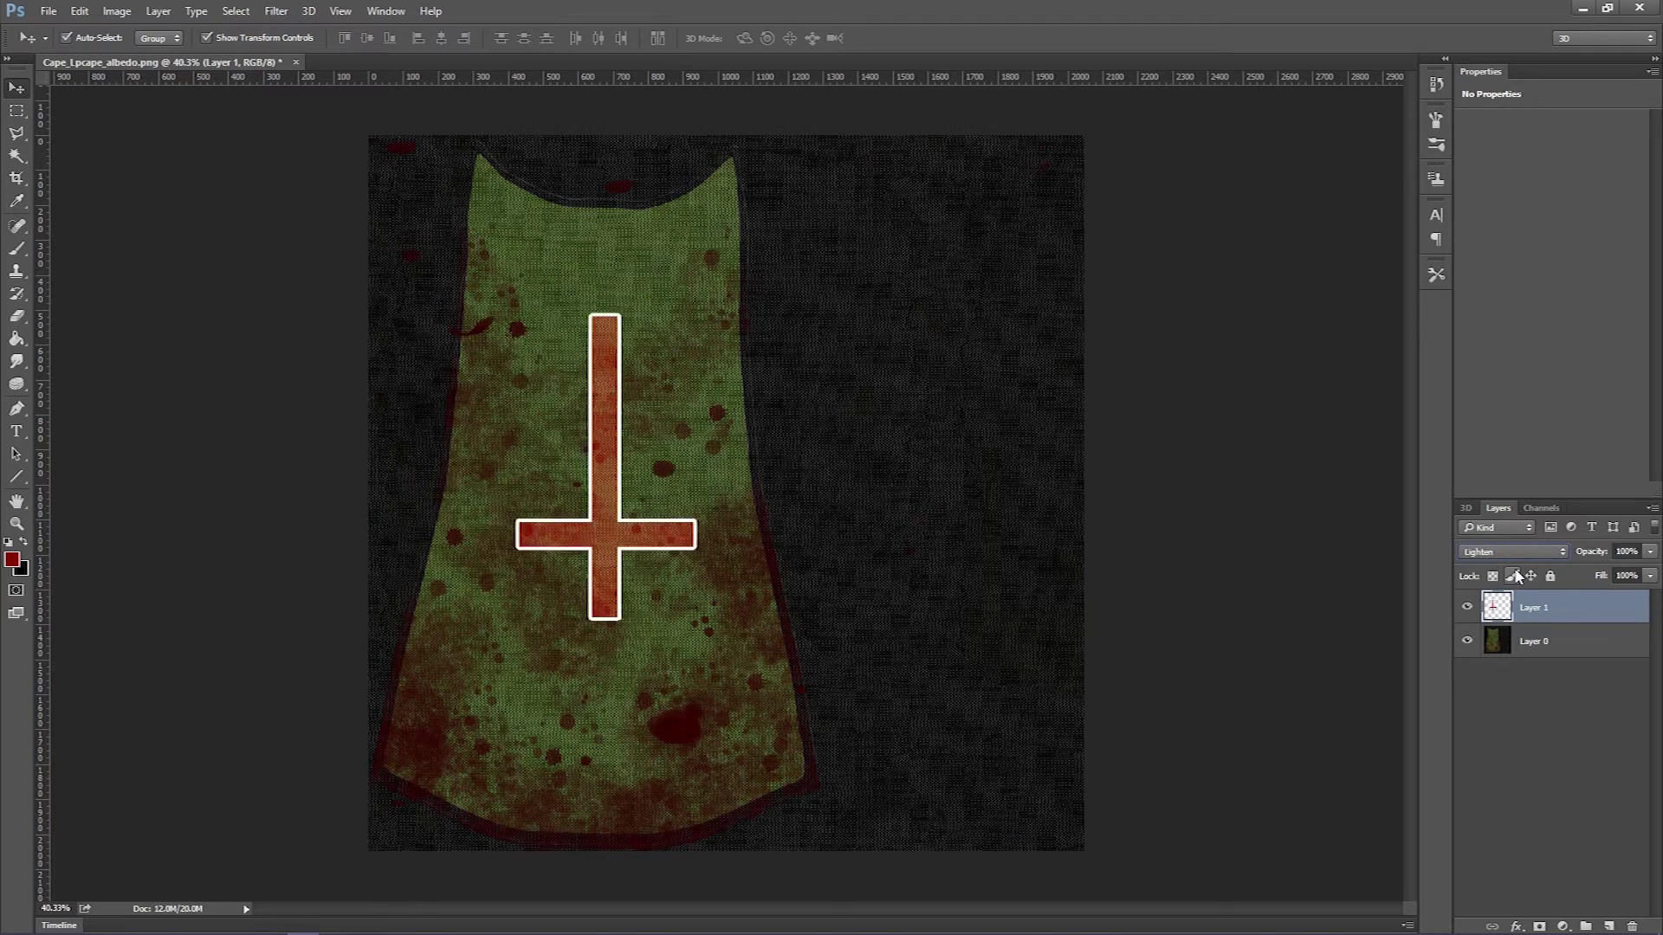
{"action": "key", "text": "Down"}
{"action": "key", "text": "Down"}
{"action": "key", "text": "Down"}
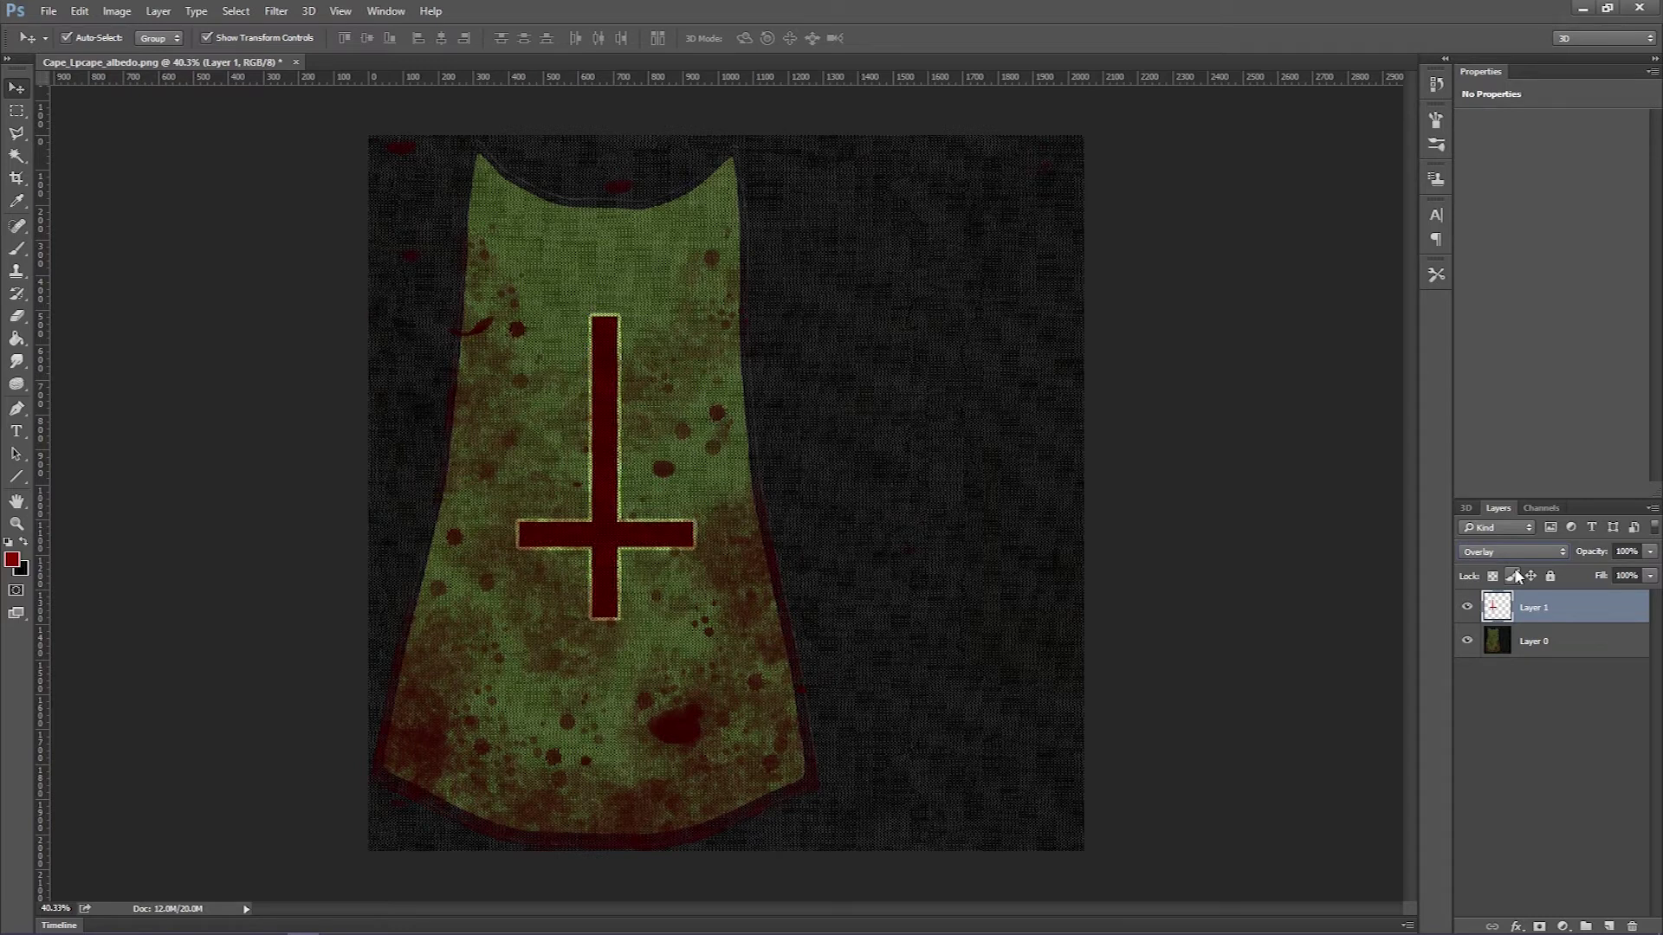
{"action": "key", "text": "Down"}
{"action": "key", "text": "Down"}
{"action": "key", "text": "Up"}
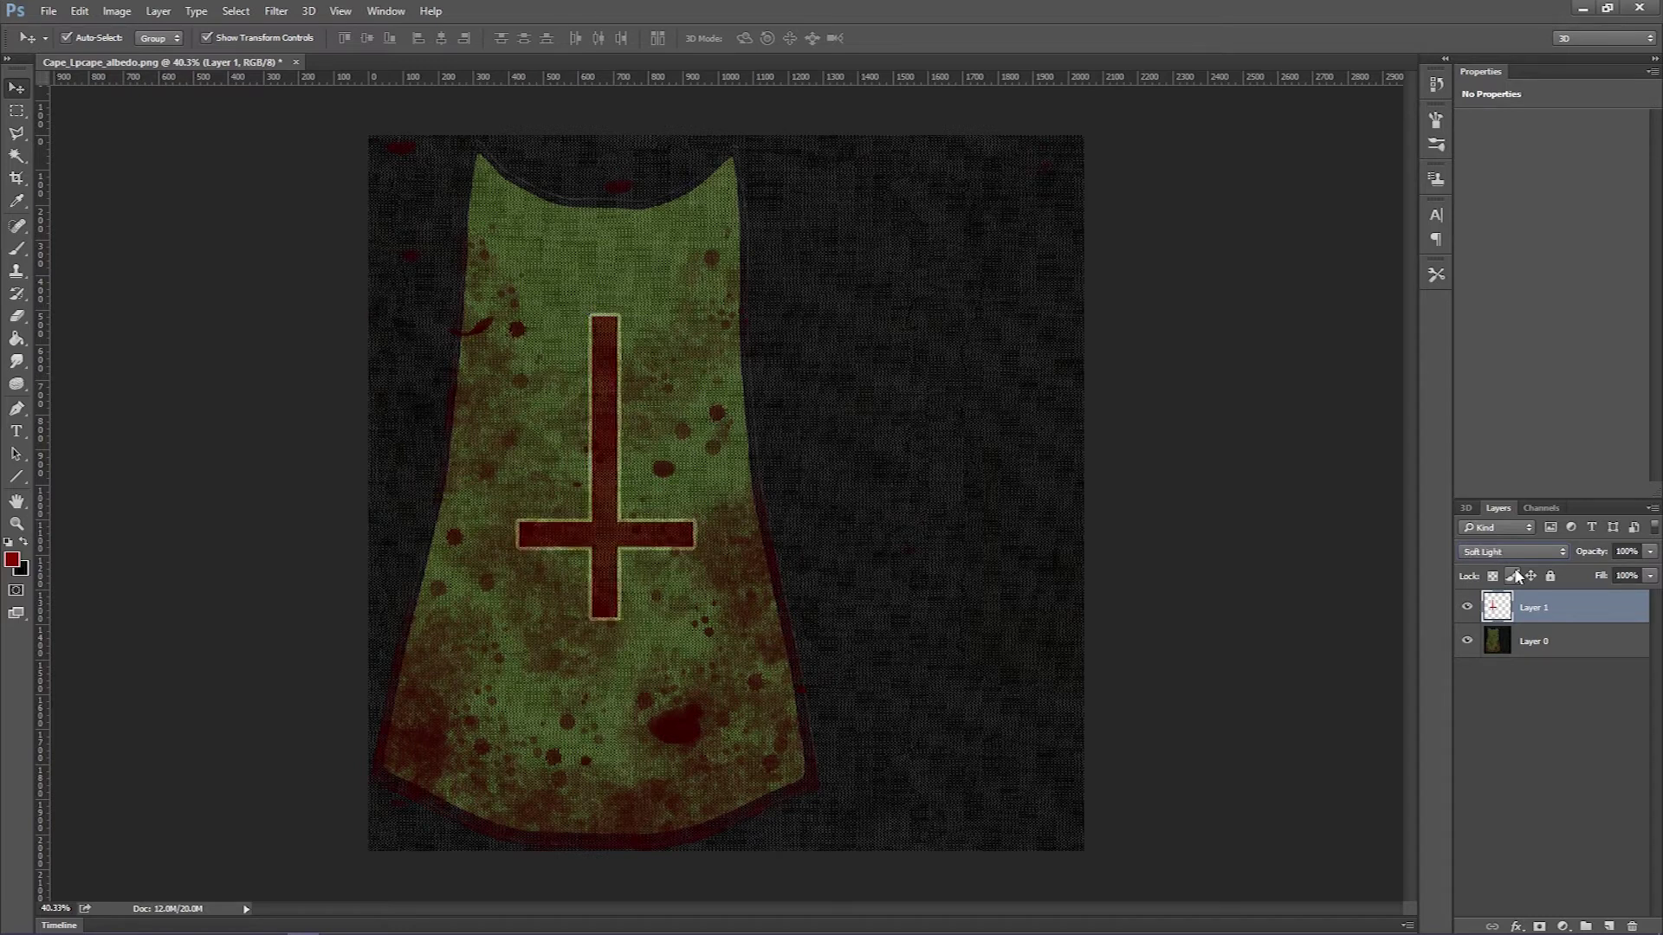
{"action": "left_click", "coordinate": [45, 11]}
{"action": "left_click", "coordinate": [90, 201]}
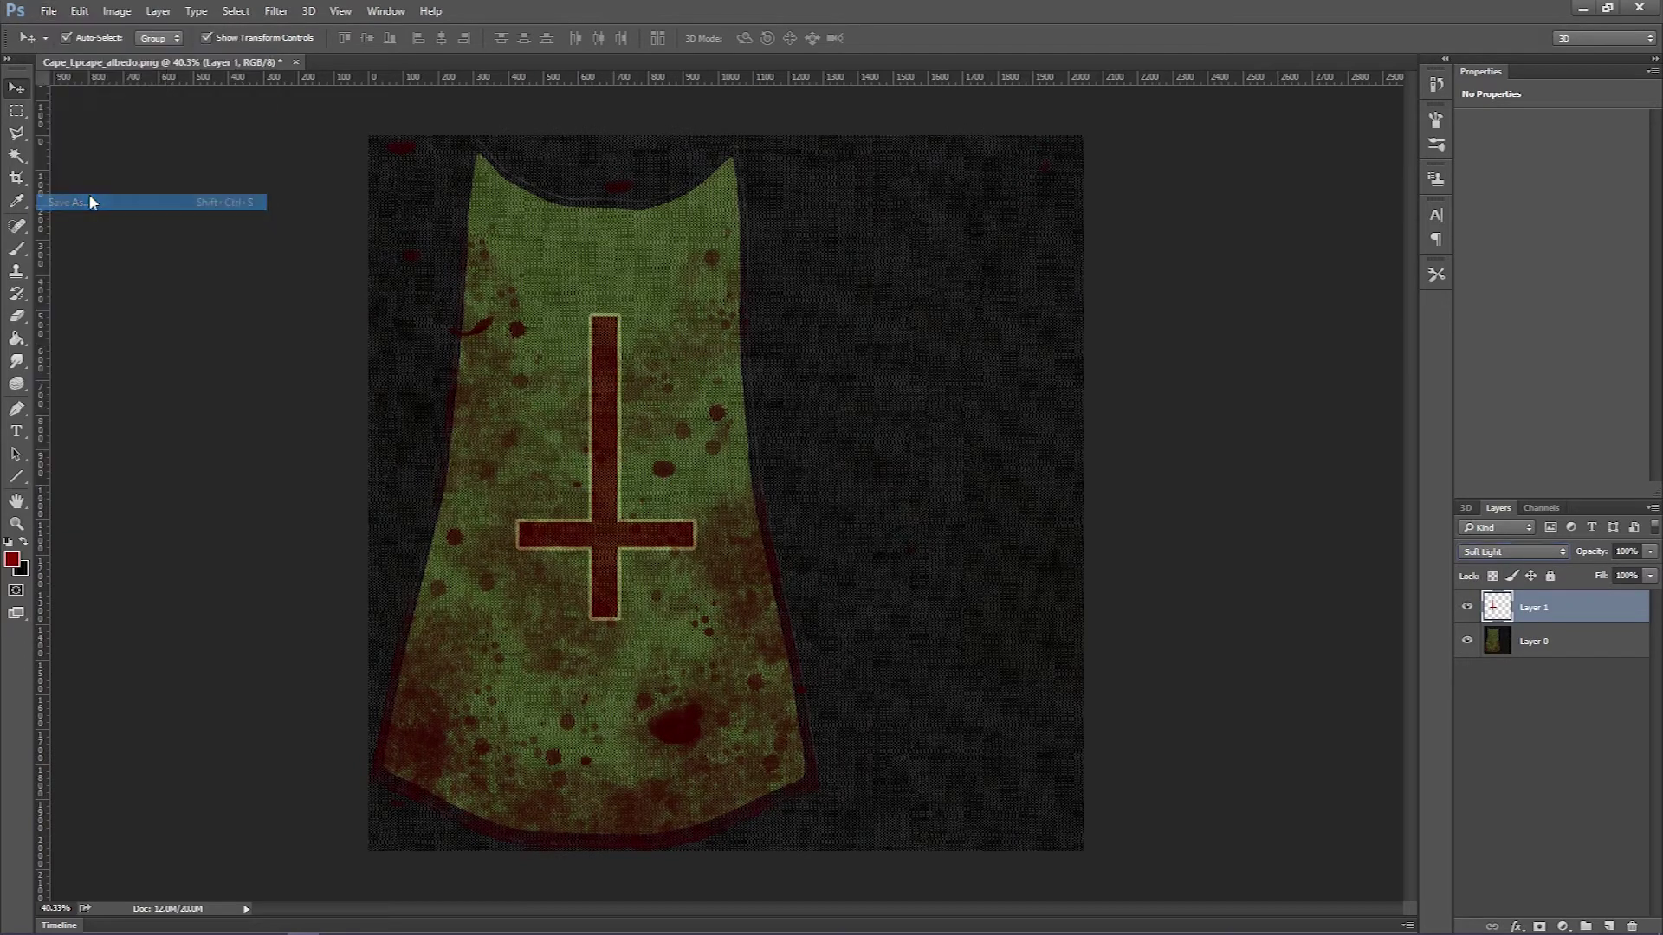
Save the cape albedo as a 24-bit Targa file named CAPE DEMO
{"action": "left_click", "coordinate": [274, 568]}
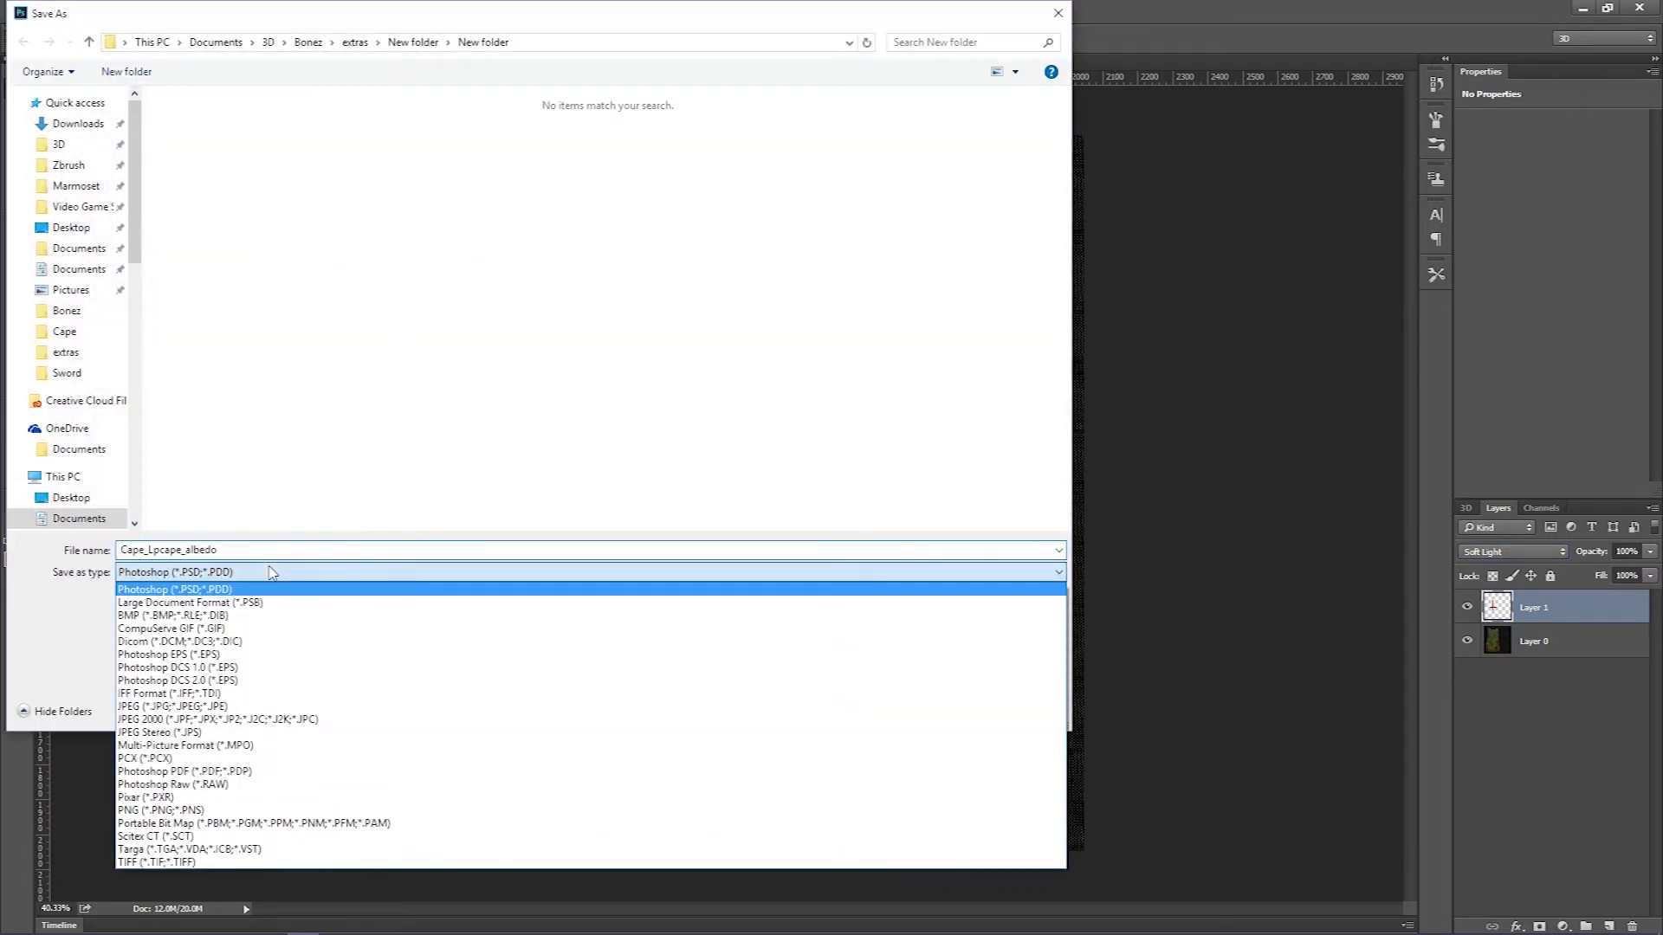
{"action": "left_click", "coordinate": [249, 848]}
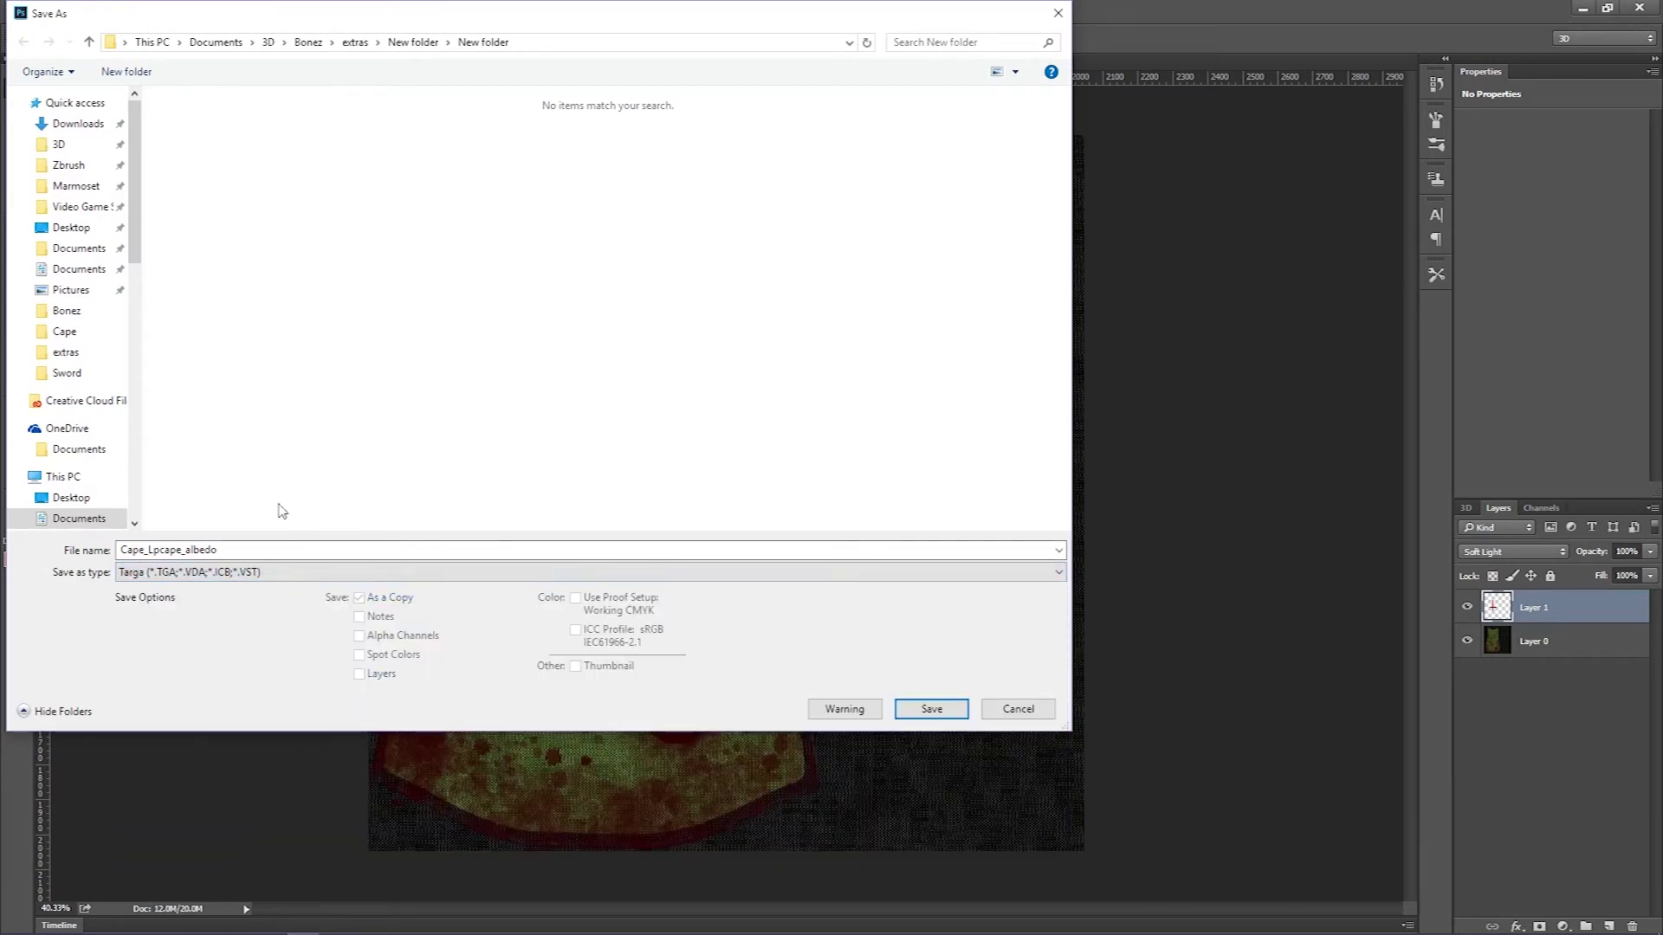
{"action": "double_click", "coordinate": [173, 550]}
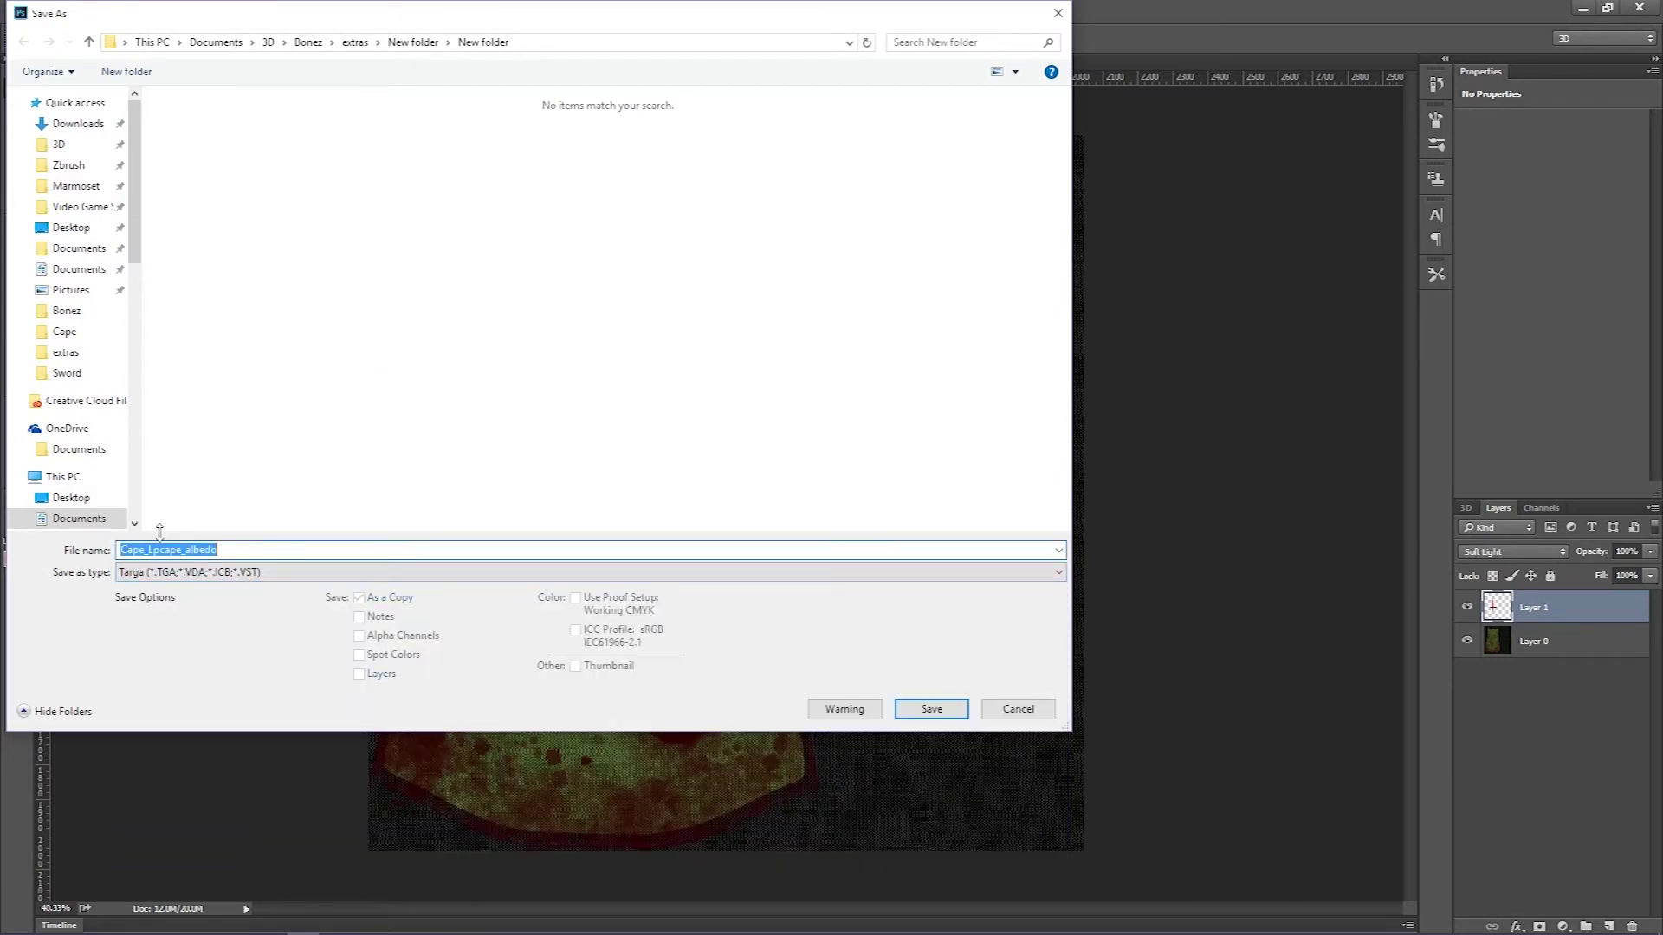
{"action": "type", "text": "CAPE DEMO"}
{"action": "key", "text": "Return"}
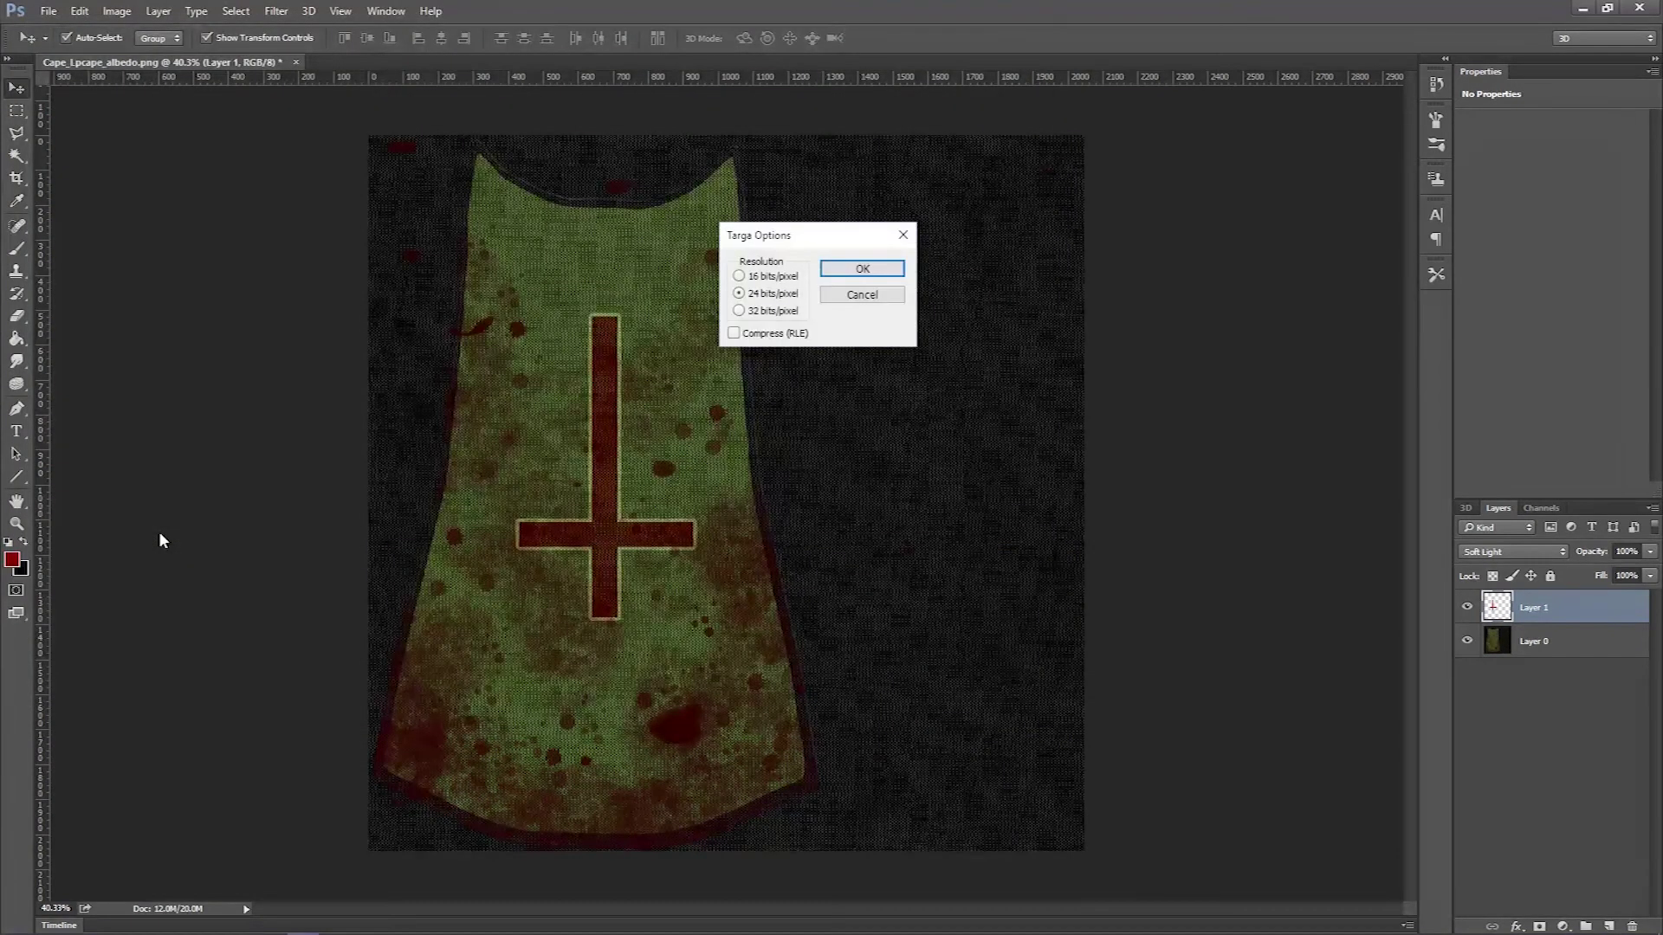
{"action": "left_click", "coordinate": [863, 269]}
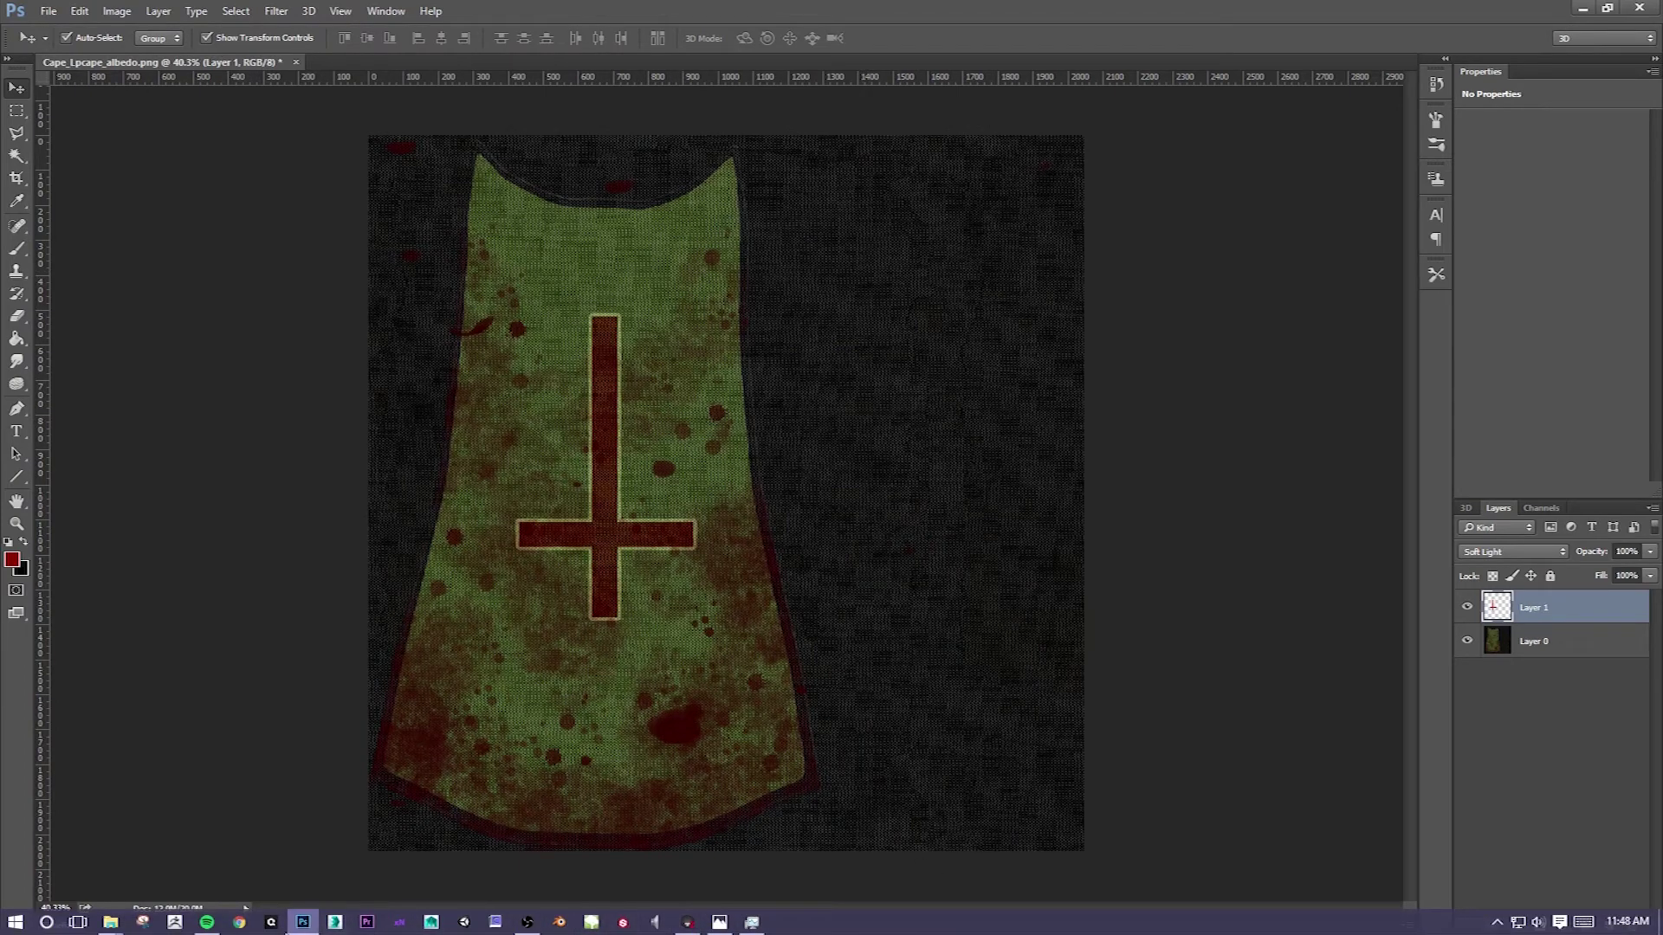
In Marmoset, load CAPE DEMO.tga as the cape's albedo map and view the cross on its back
{"action": "left_click", "coordinate": [687, 921]}
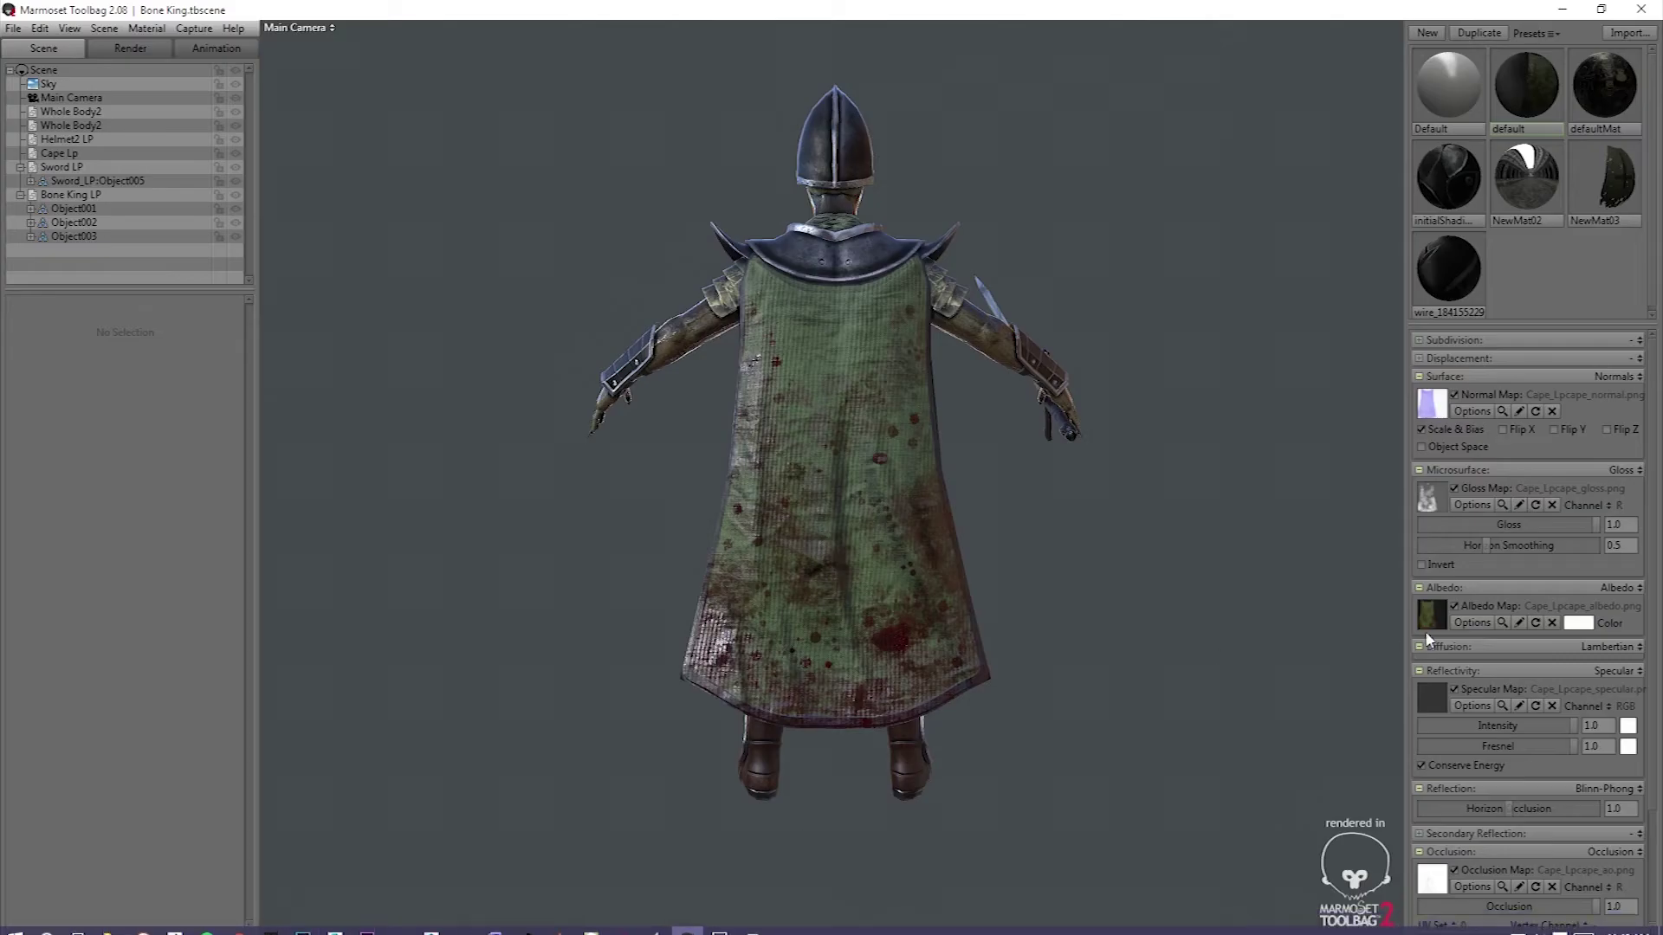
{"action": "left_click", "coordinate": [1441, 606]}
{"action": "double_click", "coordinate": [202, 154]}
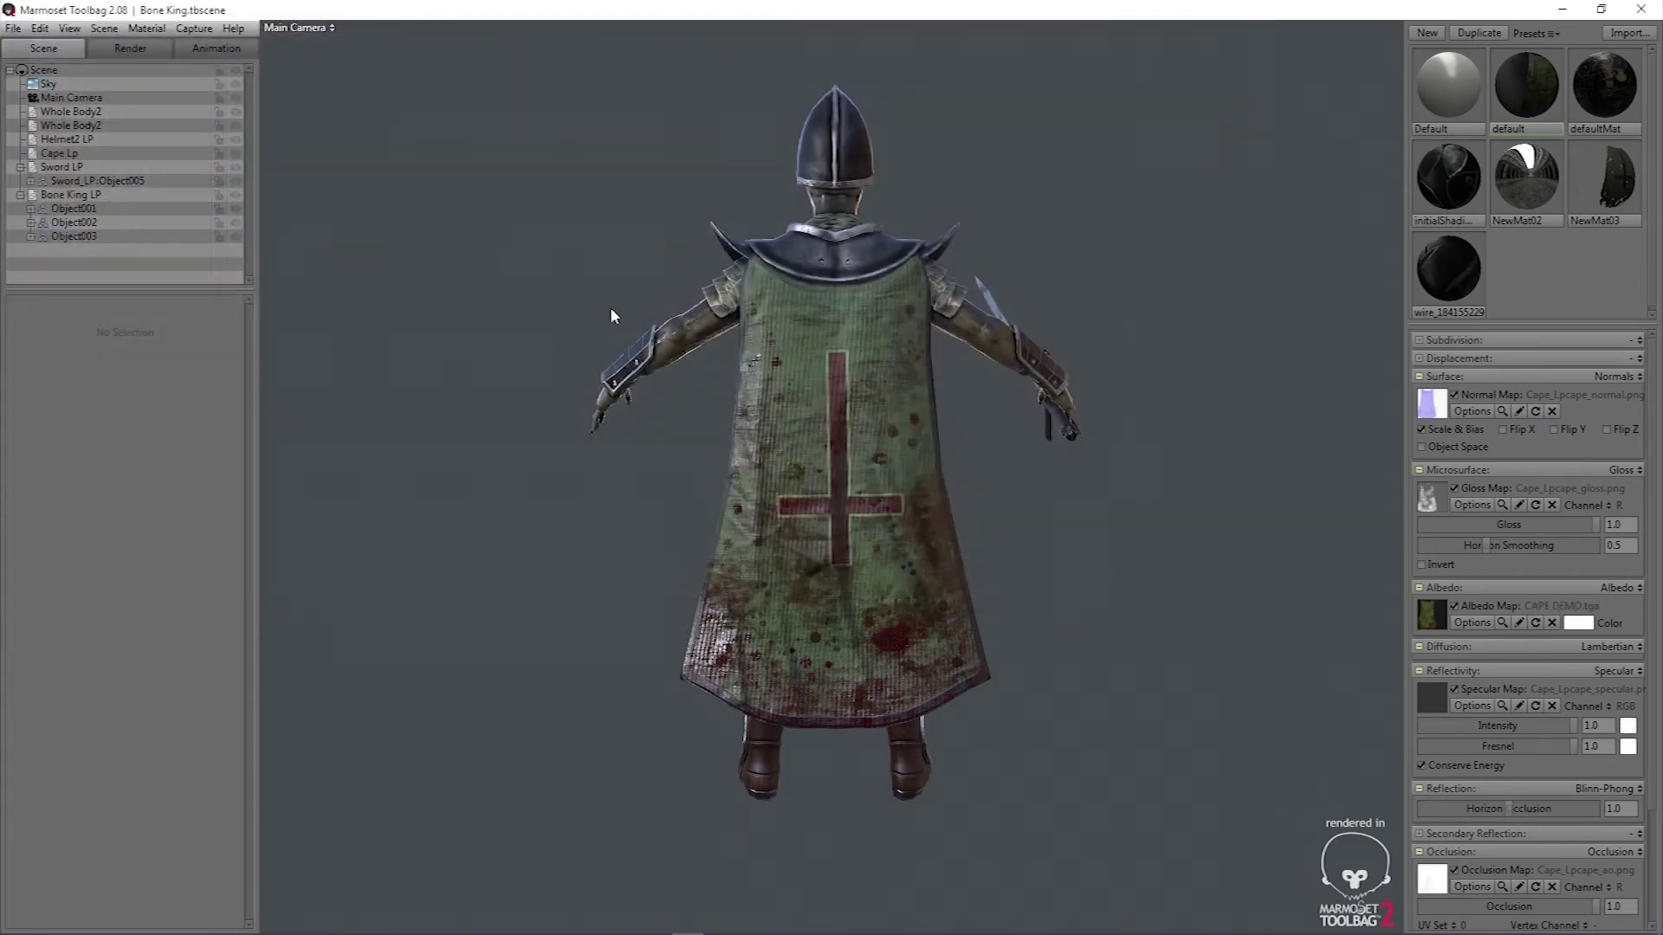
{"action": "left_click_drag", "start_coordinate": [1140, 533], "coordinate": [1140, 623]}
{"action": "scroll", "coordinate": [909, 542], "scroll_direction": "up", "scroll_amount": 5}
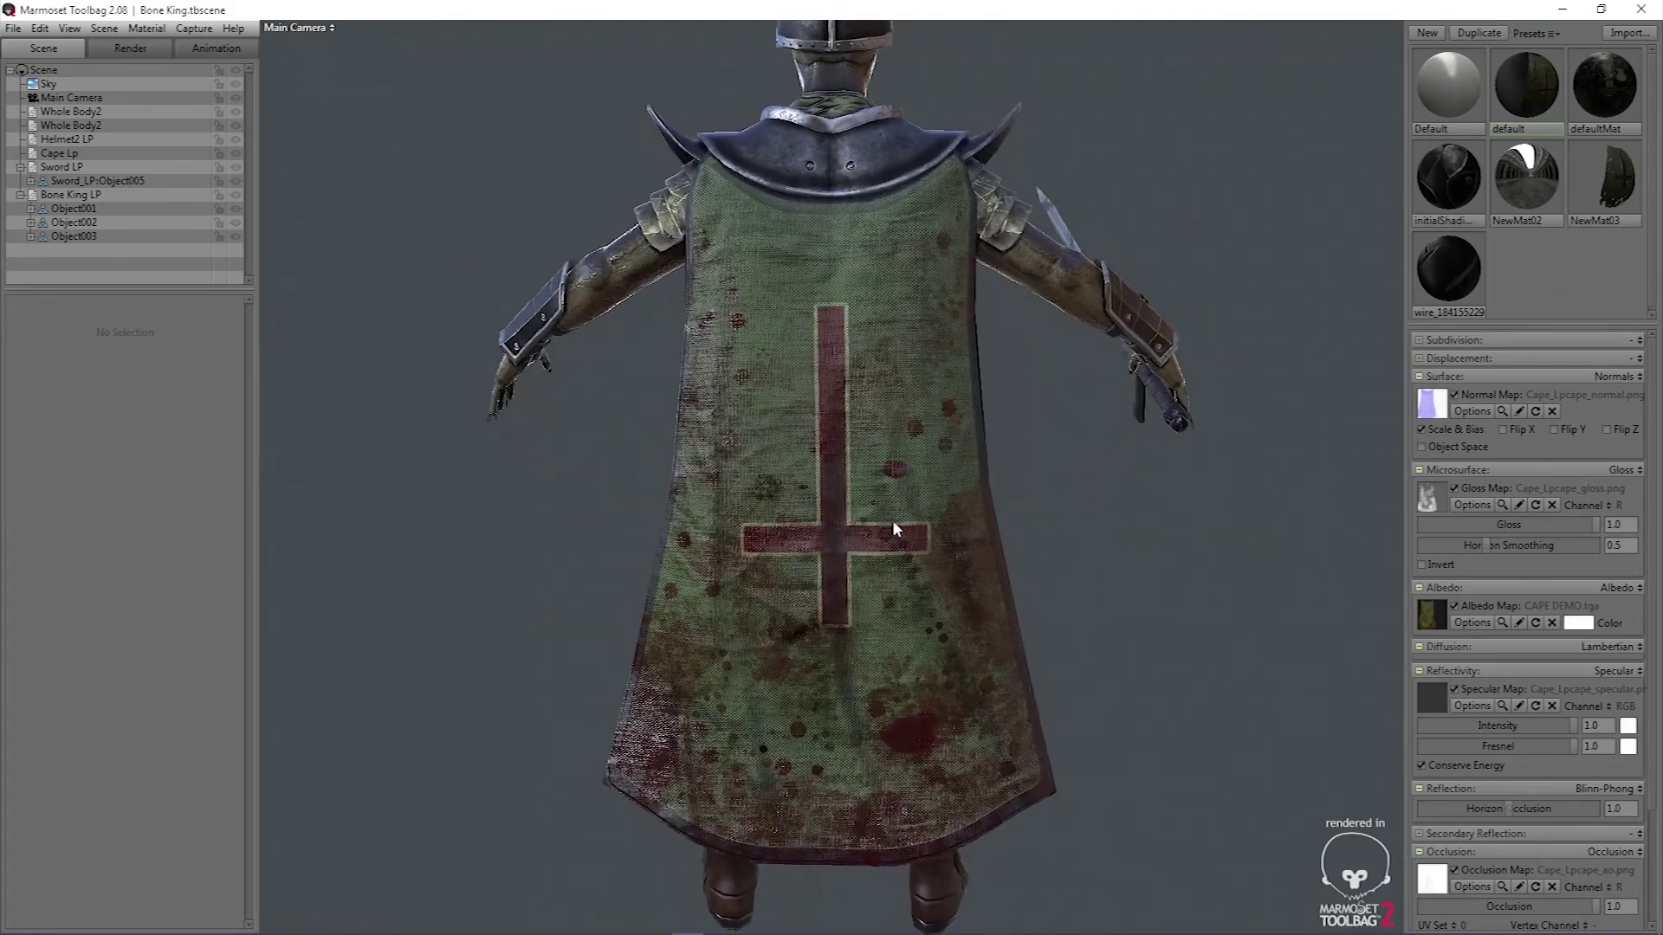
{"action": "mouse_move", "coordinate": [894, 528]}
{"action": "left_mouse_down"}
{"action": "mouse_move", "coordinate": [924, 511]}
{"action": "mouse_move", "coordinate": [885, 510]}
{"action": "mouse_move", "coordinate": [903, 507]}
{"action": "left_mouse_up"}
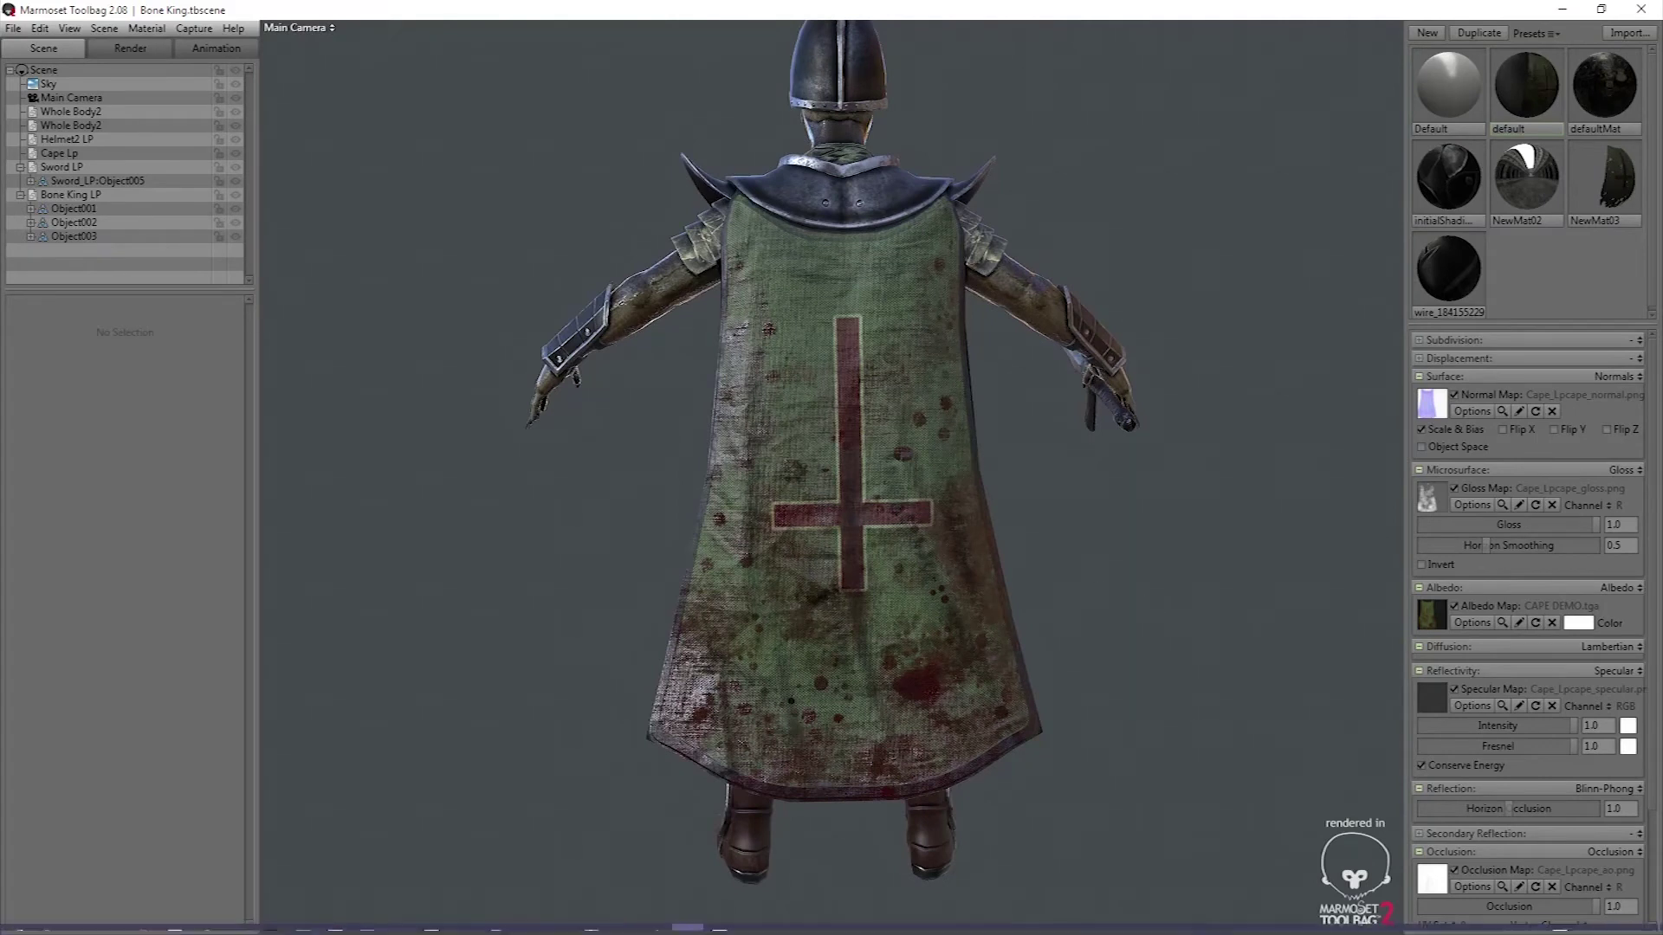
{"action": "mouse_move", "coordinate": [688, 923]}
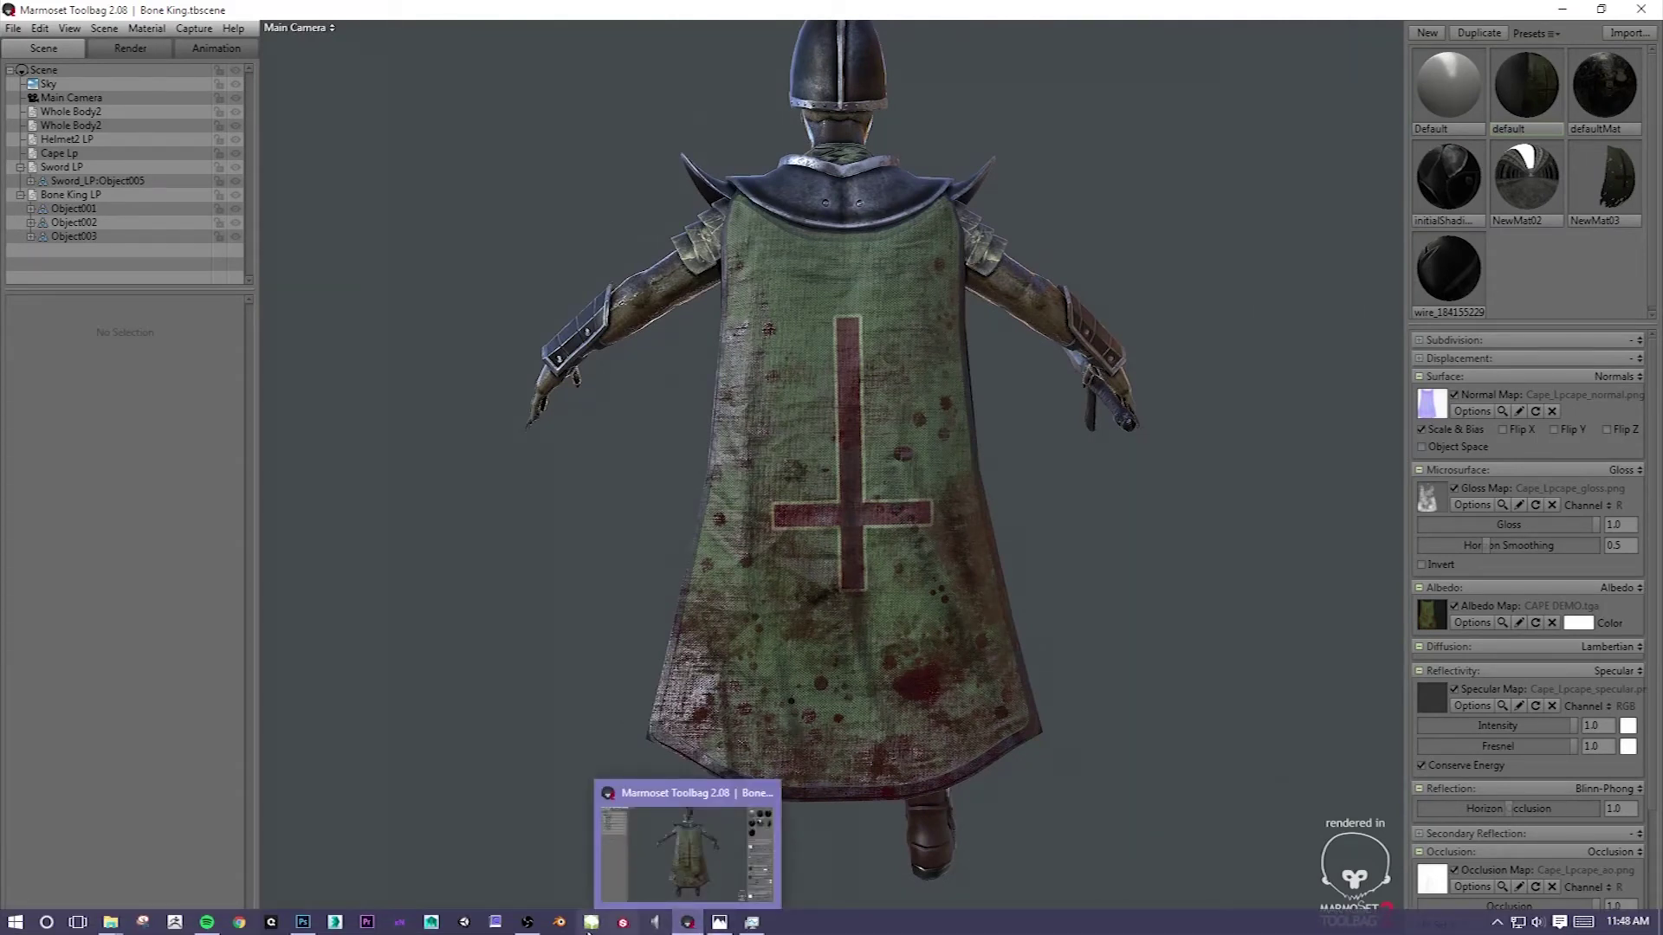
Back in Photoshop, create a new Alpha 1 channel from the Channels panel
{"action": "left_click", "coordinate": [303, 923]}
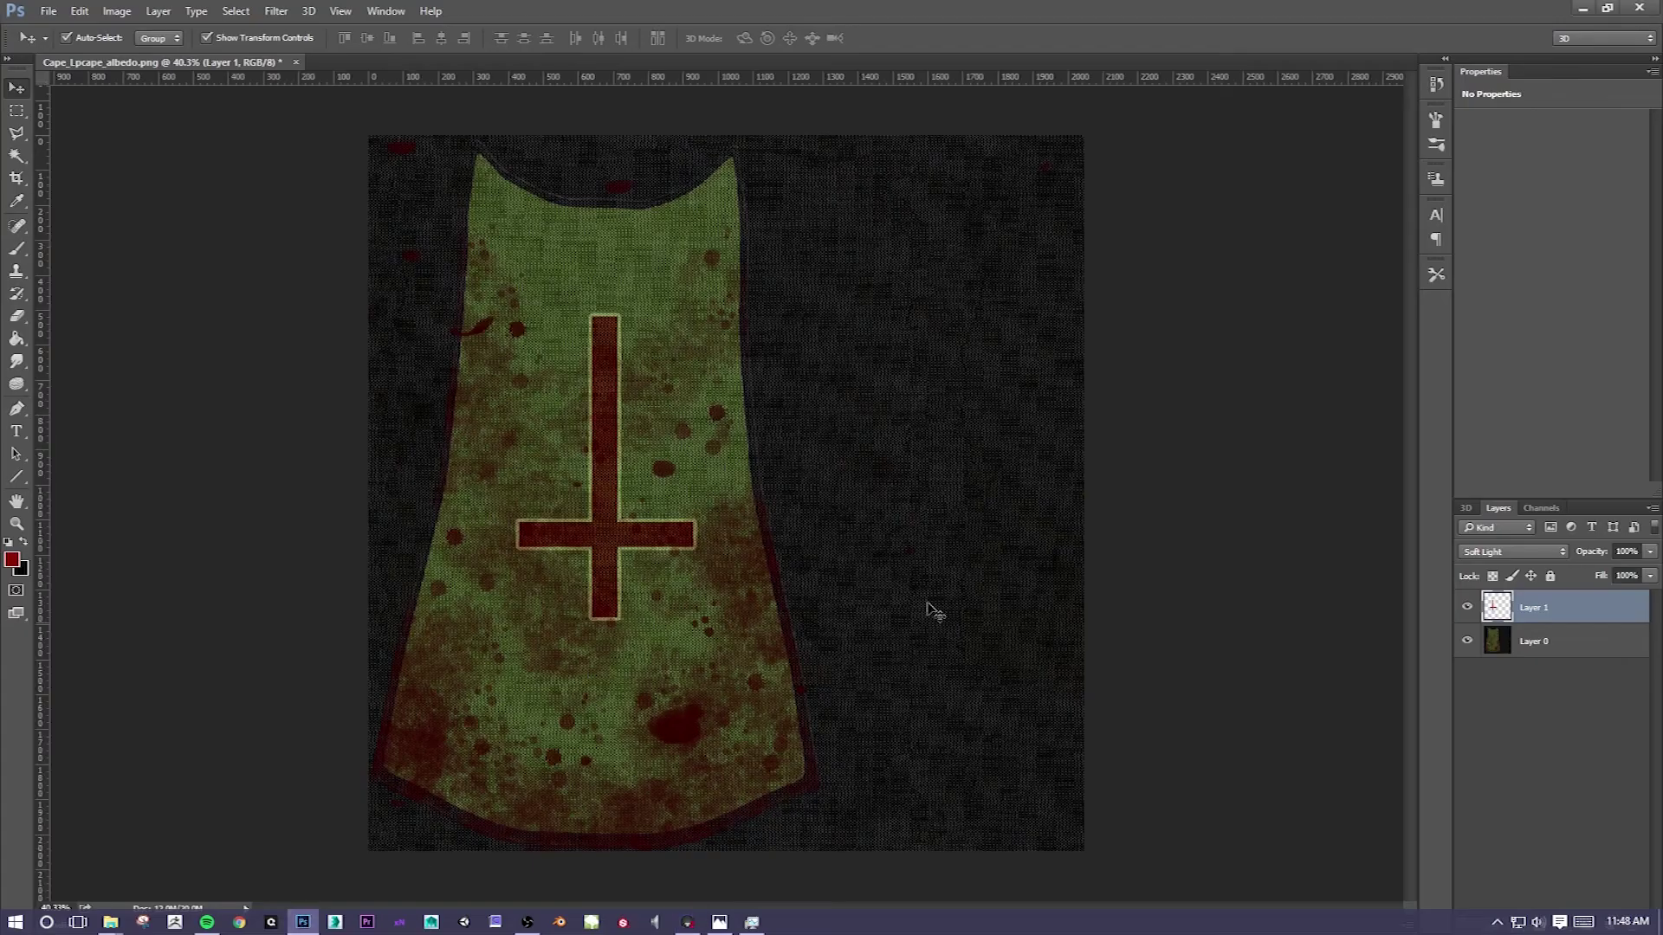
{"action": "left_click", "coordinate": [1529, 643], "text": "shift"}
{"action": "right_click", "coordinate": [1528, 643]}
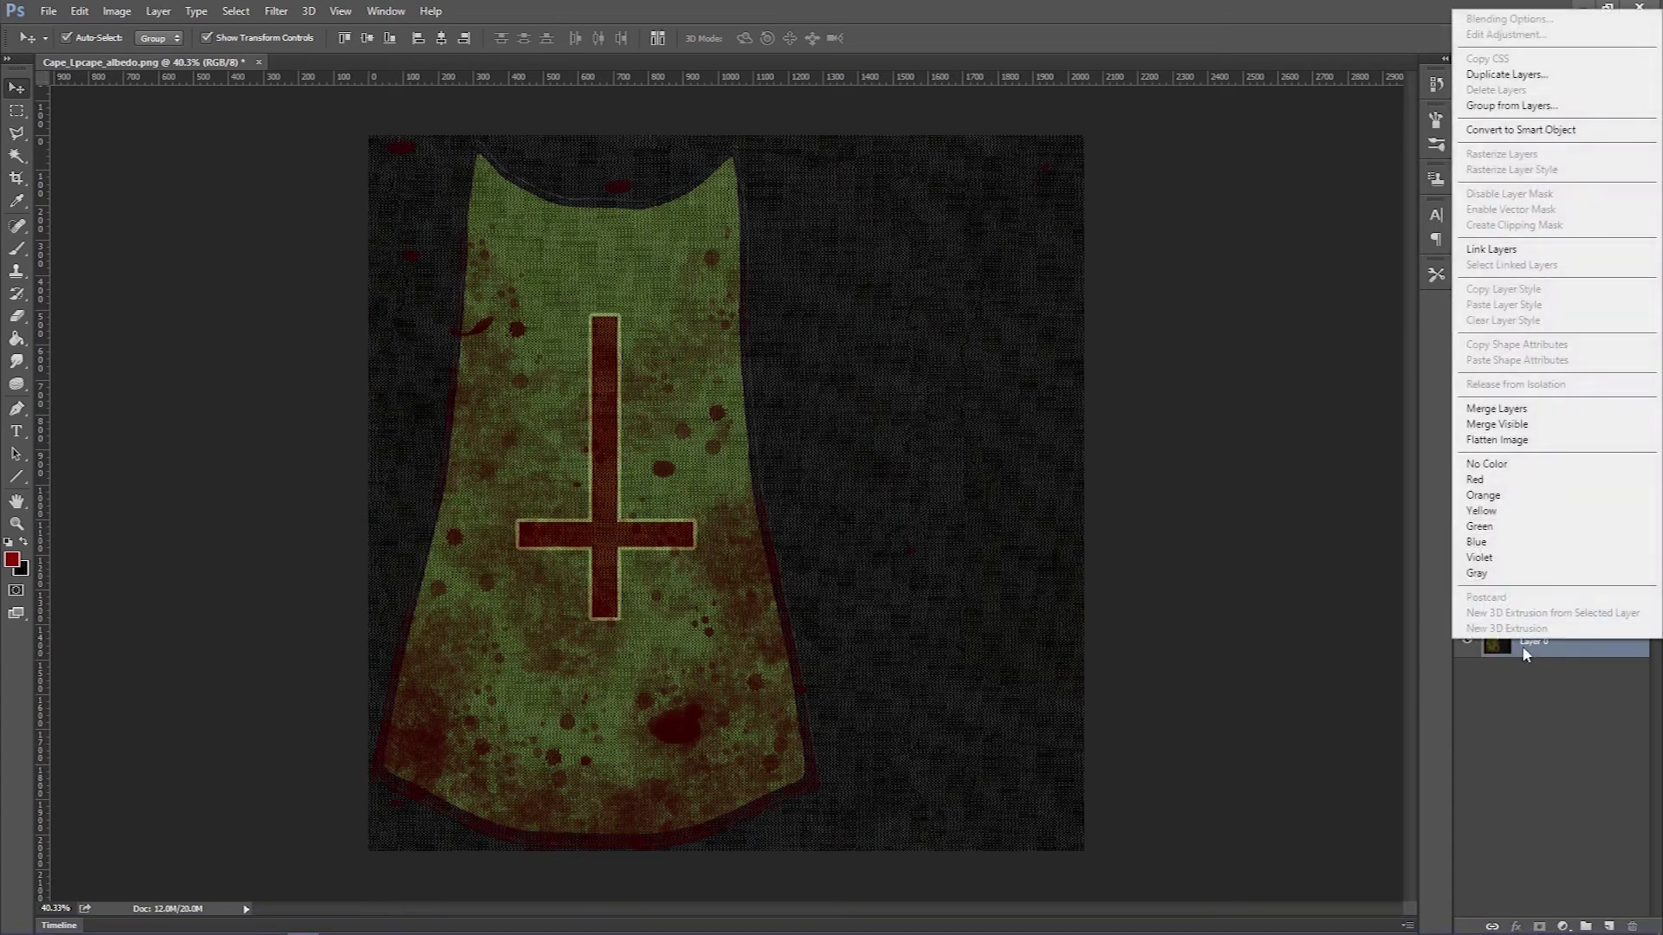
{"action": "key", "text": "Escape"}
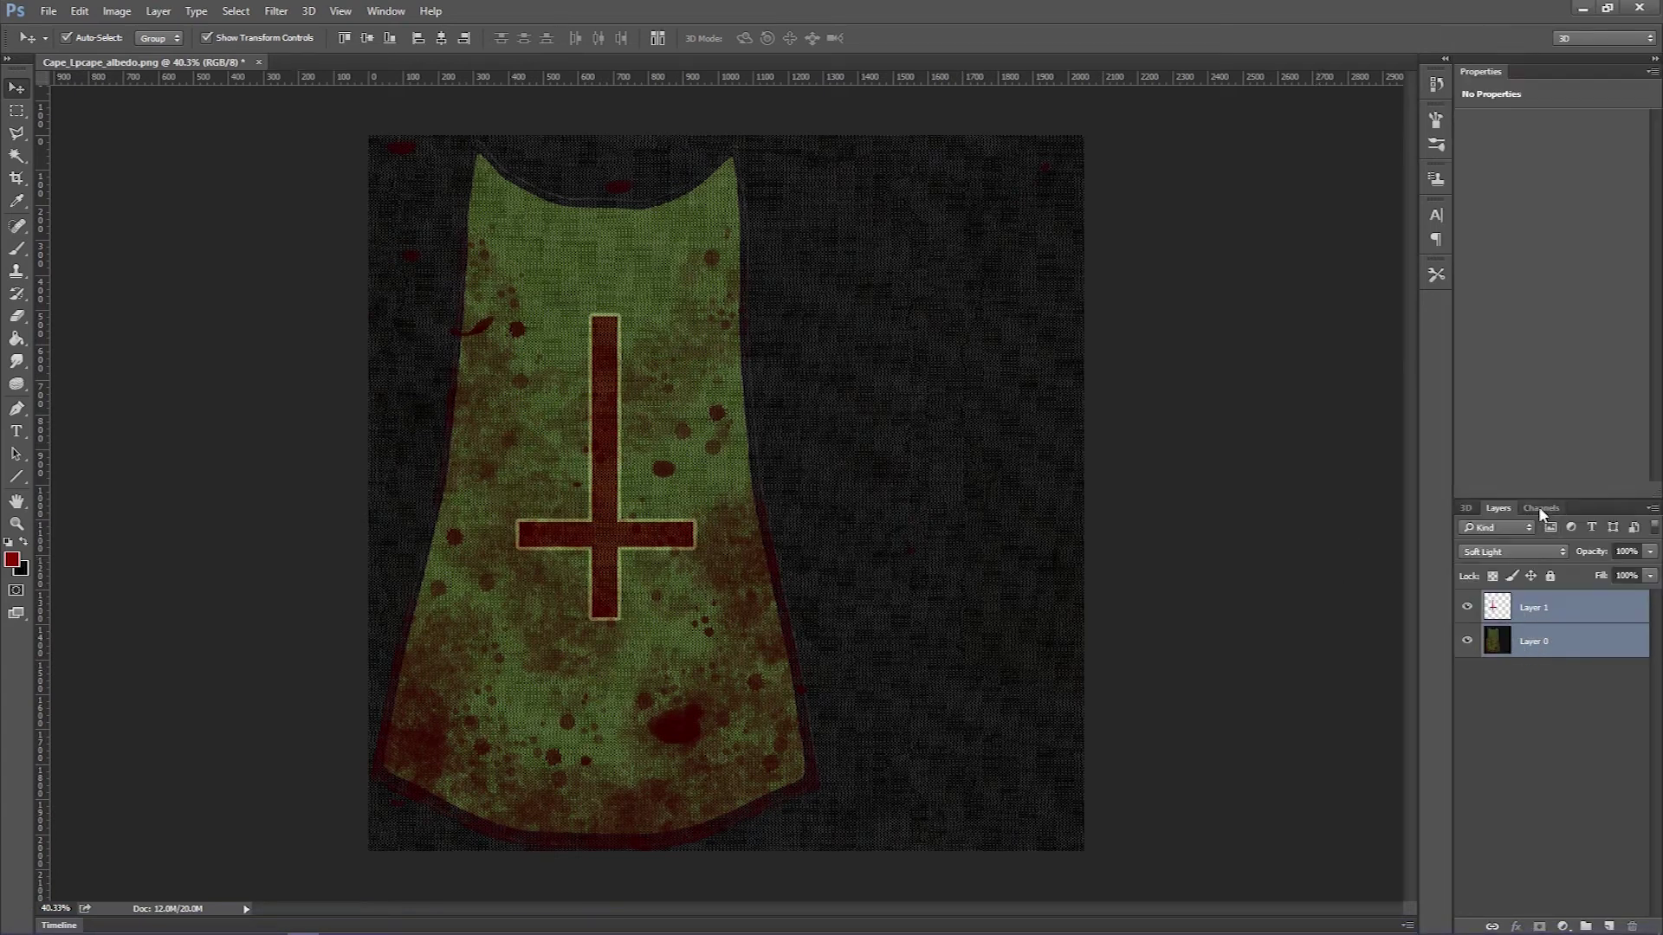
{"action": "left_click", "coordinate": [1540, 510]}
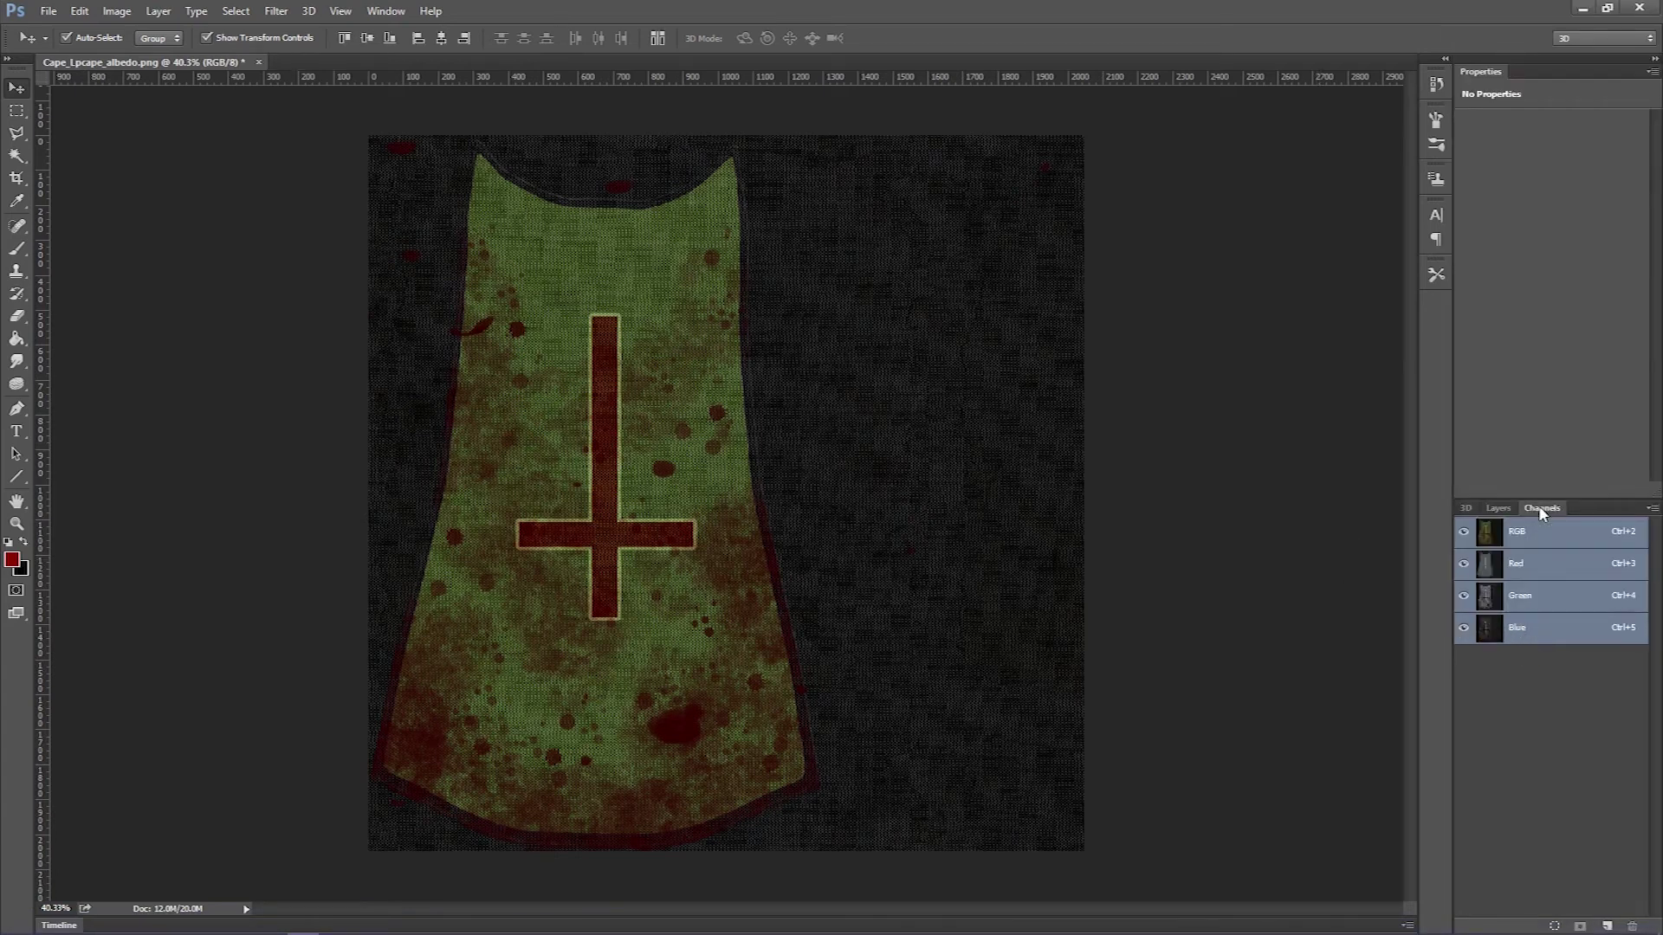
{"action": "left_click", "coordinate": [1605, 926]}
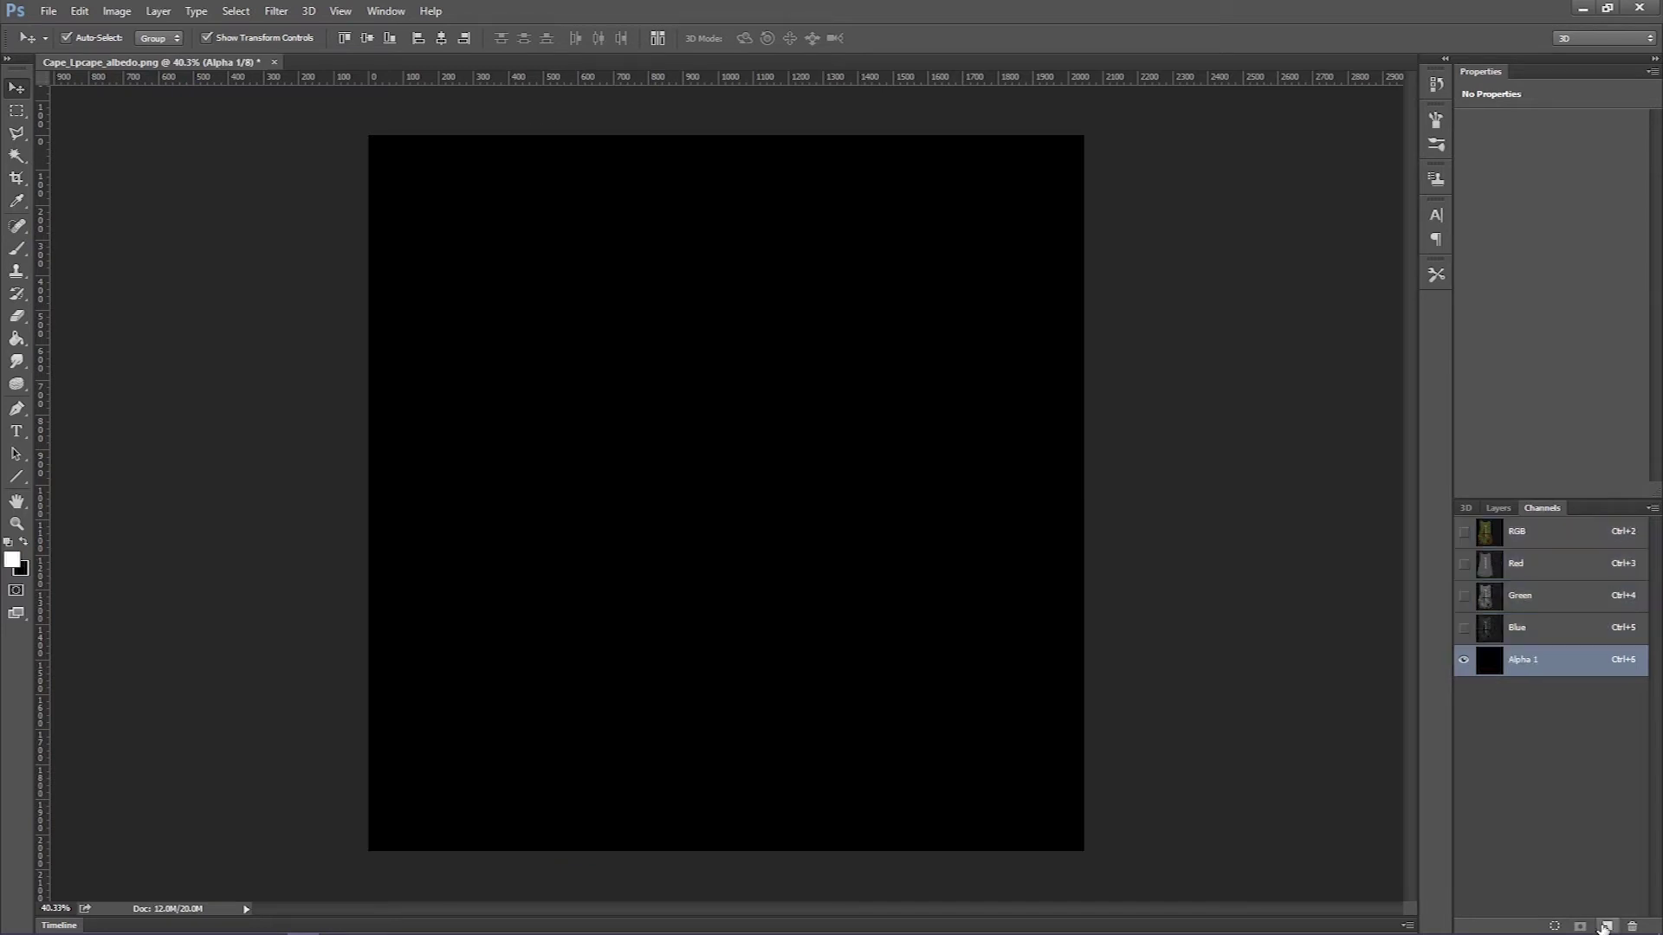
{"action": "left_click", "coordinate": [1504, 509]}
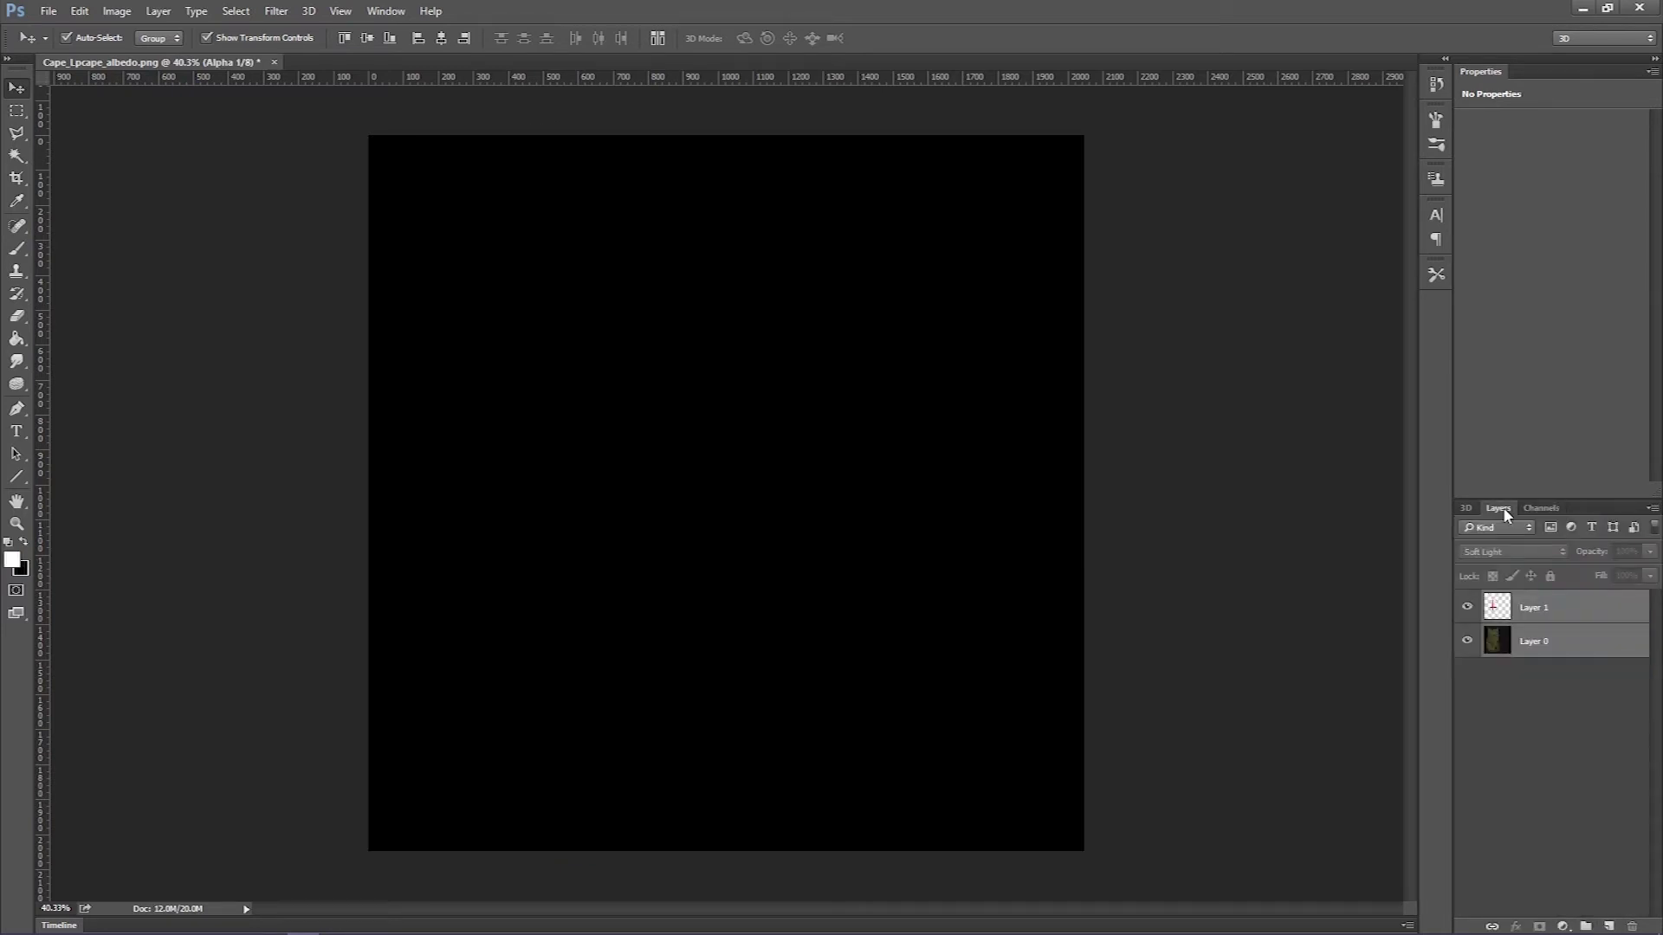
Place the baked cape texture, undo it, then show RGB with the Alpha 1 overlay hidden
{"action": "left_click_drag", "start_coordinate": [1662, 399], "coordinate": [724, 400]}
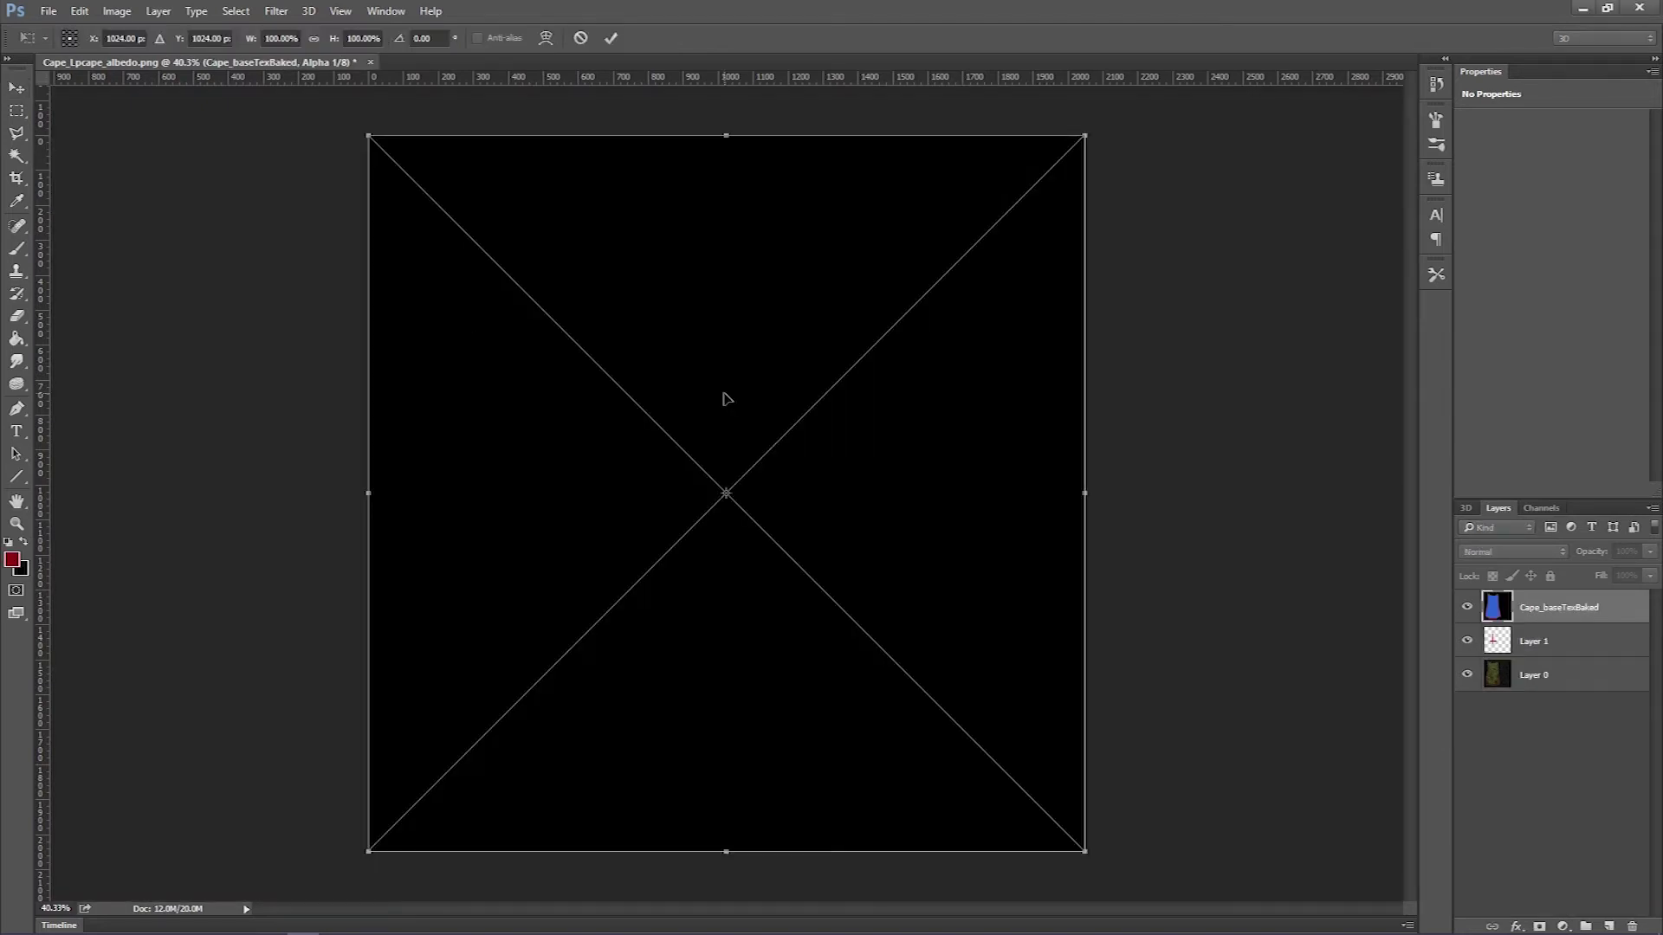
{"action": "key", "text": "Return"}
{"action": "key", "text": "ctrl+z"}
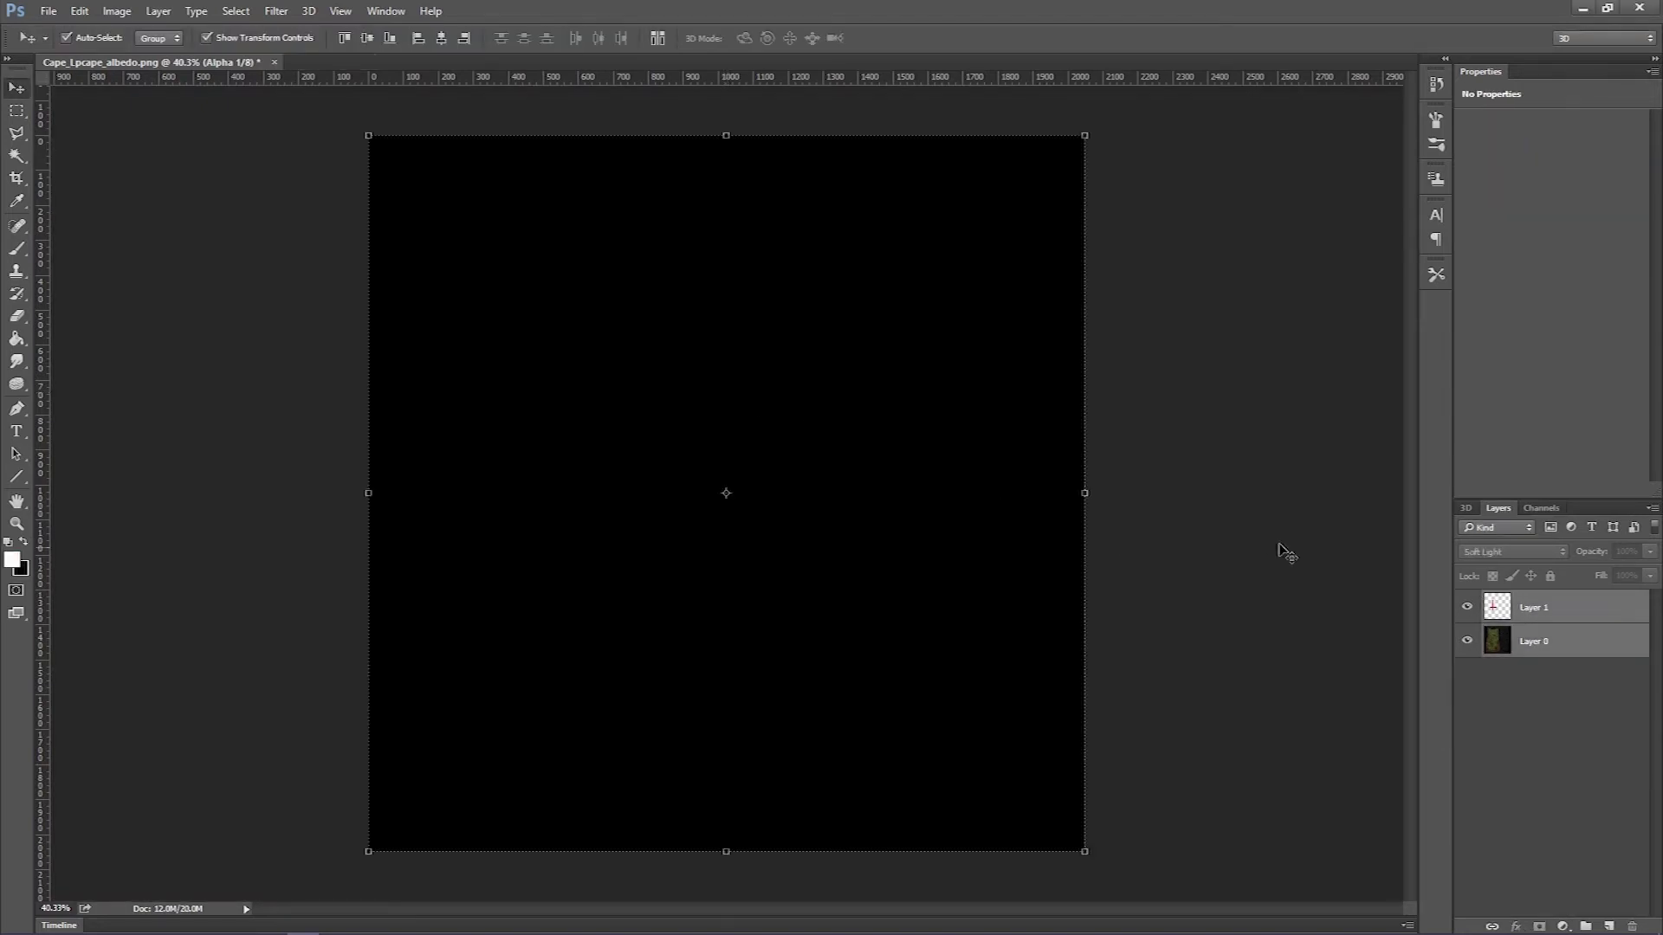
{"action": "left_click", "coordinate": [1542, 509]}
{"action": "left_click", "coordinate": [1463, 531]}
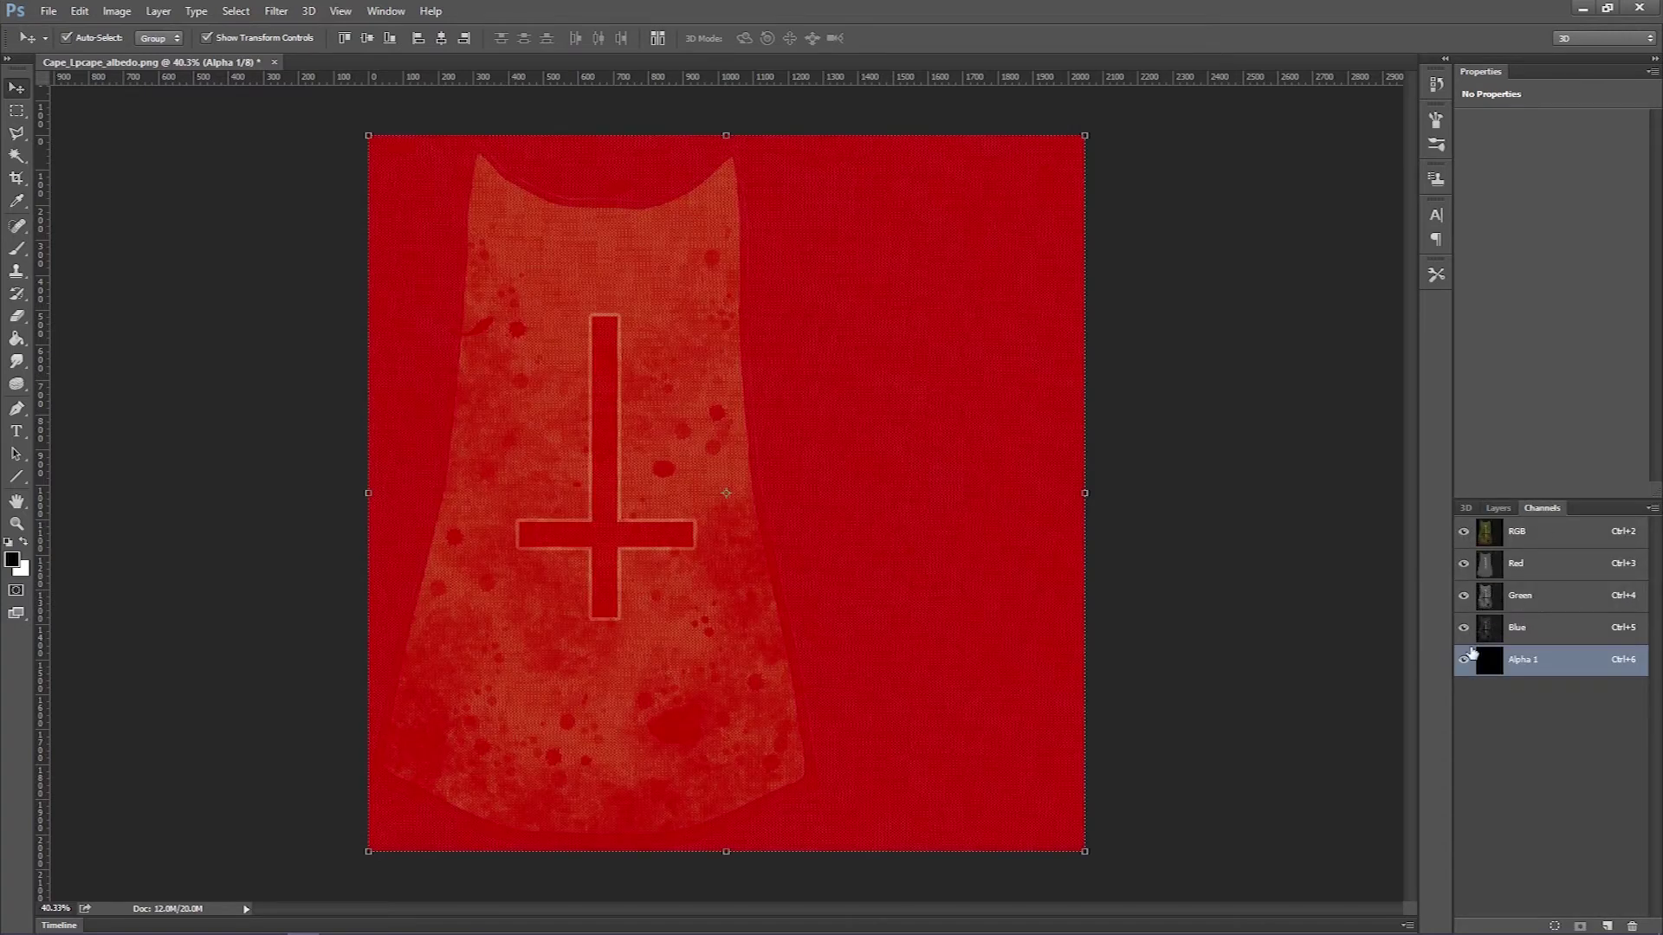
{"action": "left_click", "coordinate": [1463, 659]}
{"action": "left_click", "coordinate": [1499, 509]}
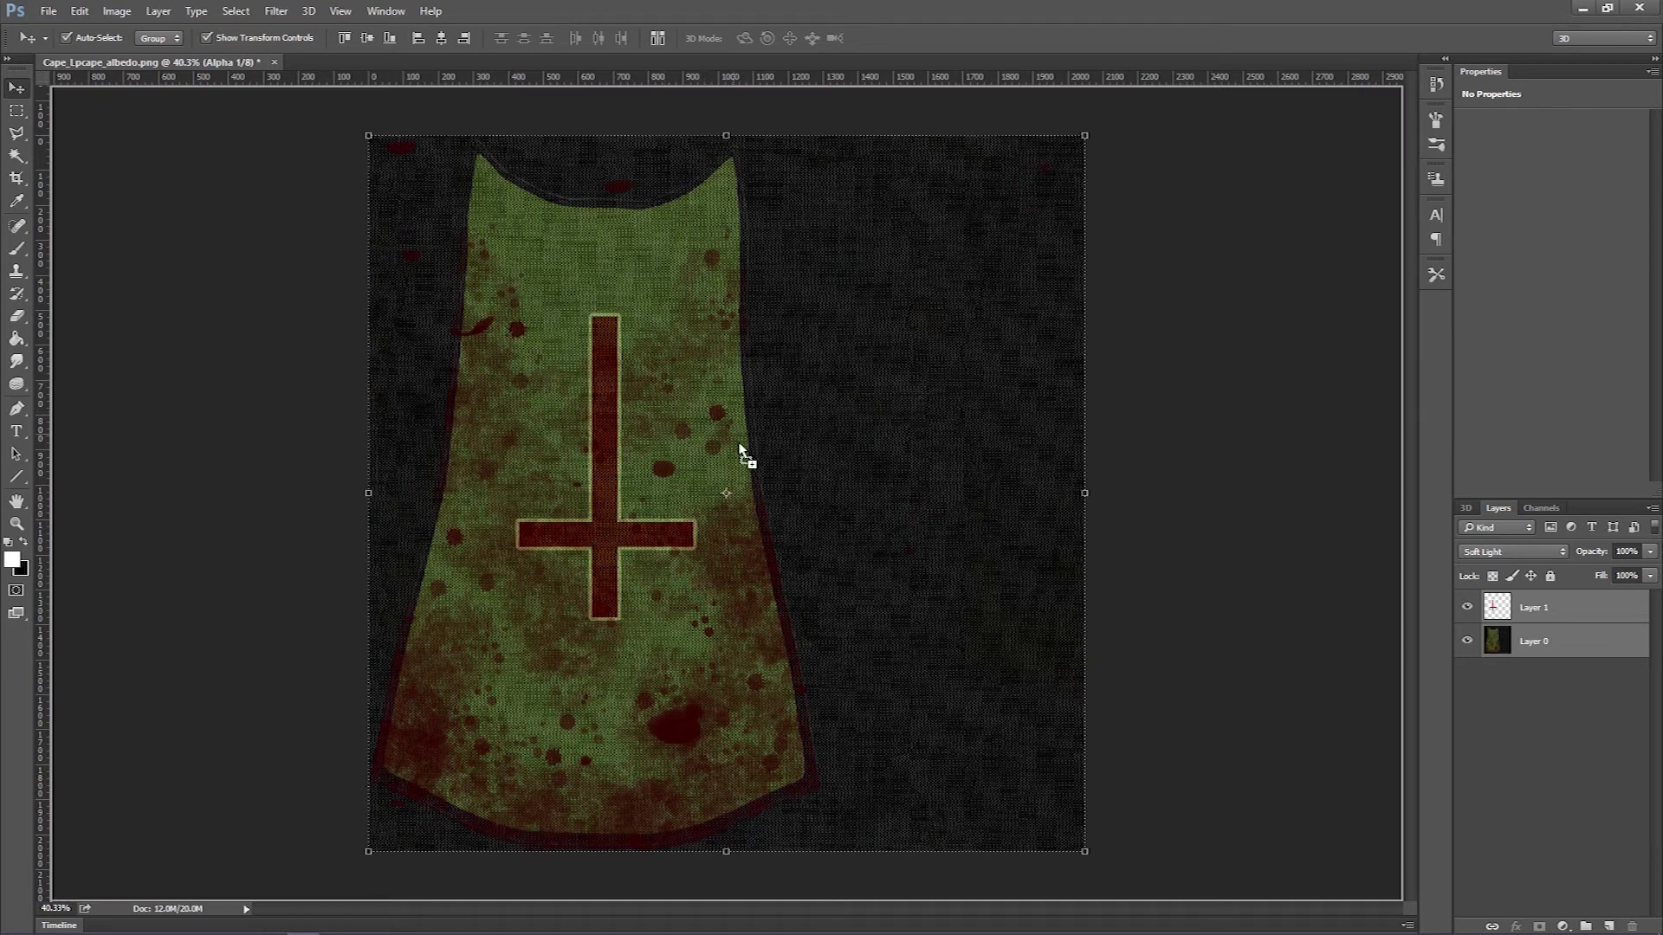
Place the baked base texture over the cape and try filling the cape shape
{"action": "key", "text": "ctrl+z"}
{"action": "key", "text": "Return"}
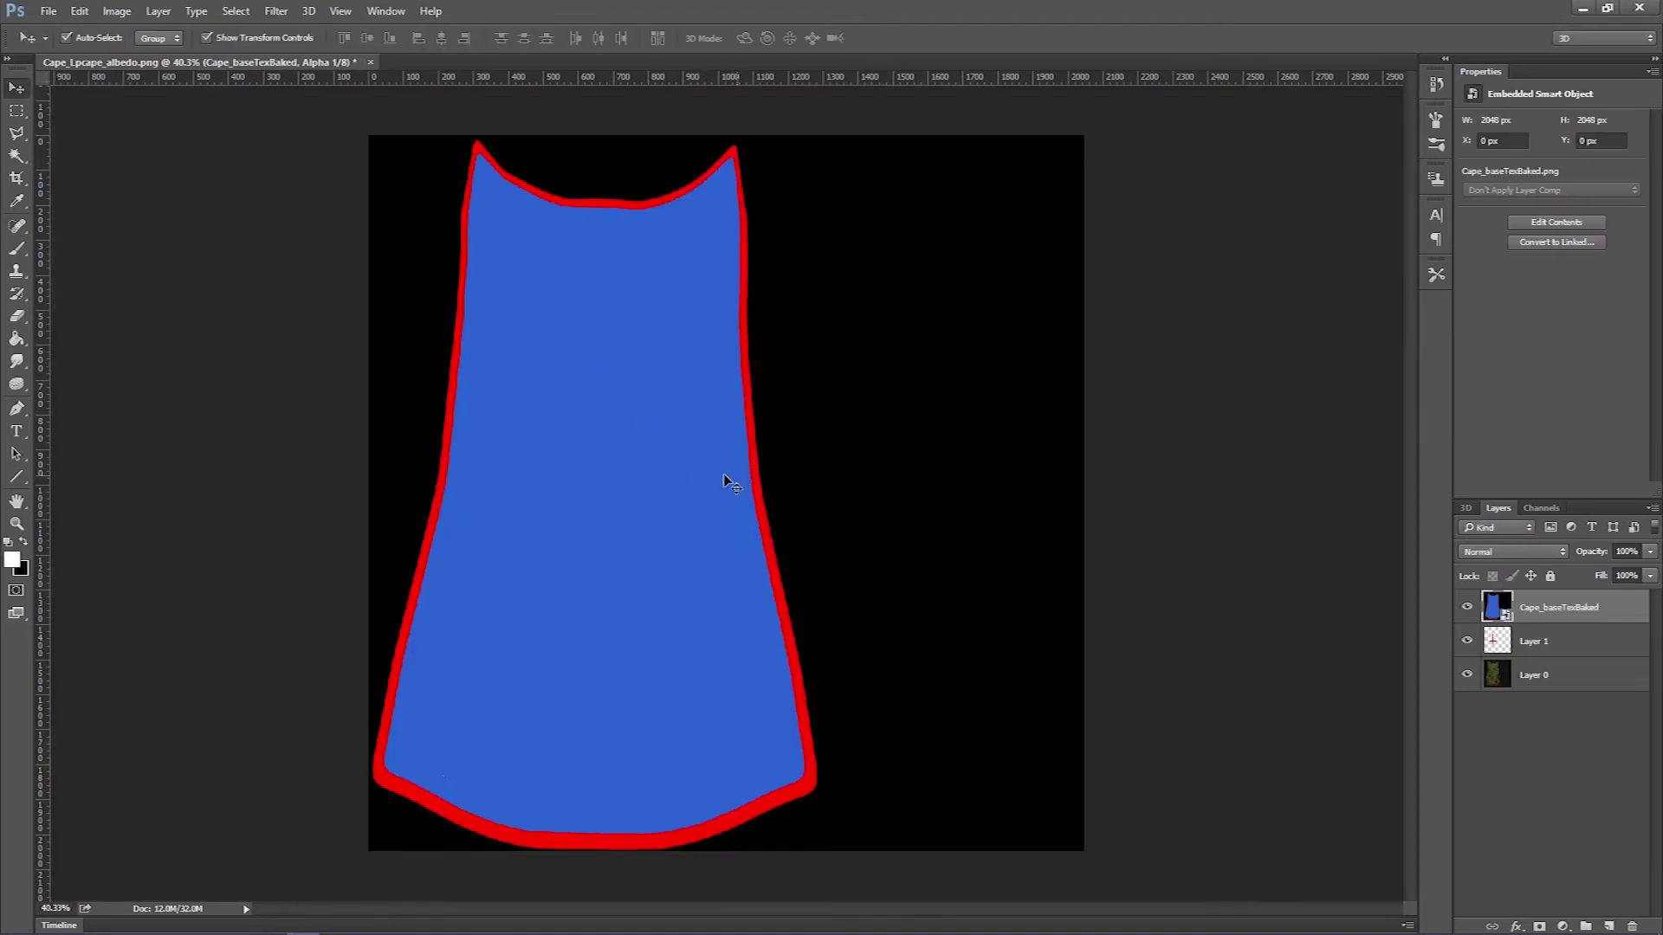
{"action": "left_click", "coordinate": [16, 338]}
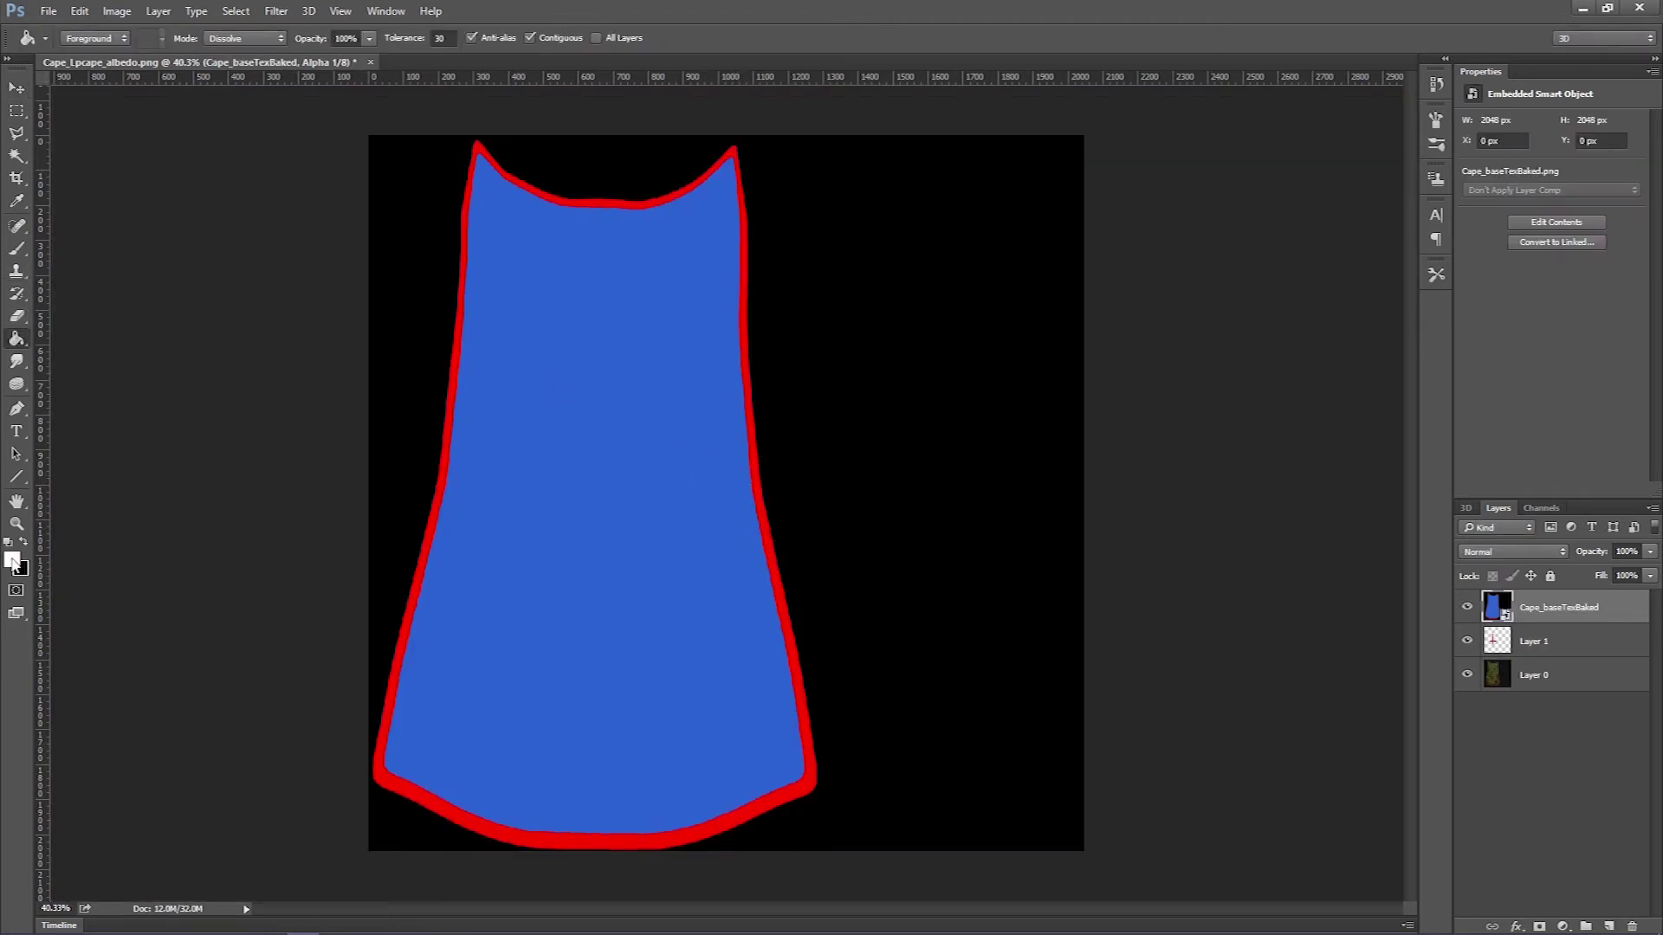
{"action": "left_click", "coordinate": [554, 520]}
{"action": "left_click", "coordinate": [837, 359]}
Rasterize the placed texture and paint-bucket the whole cape silhouette white (ffffff)
{"action": "right_click", "coordinate": [1583, 608]}
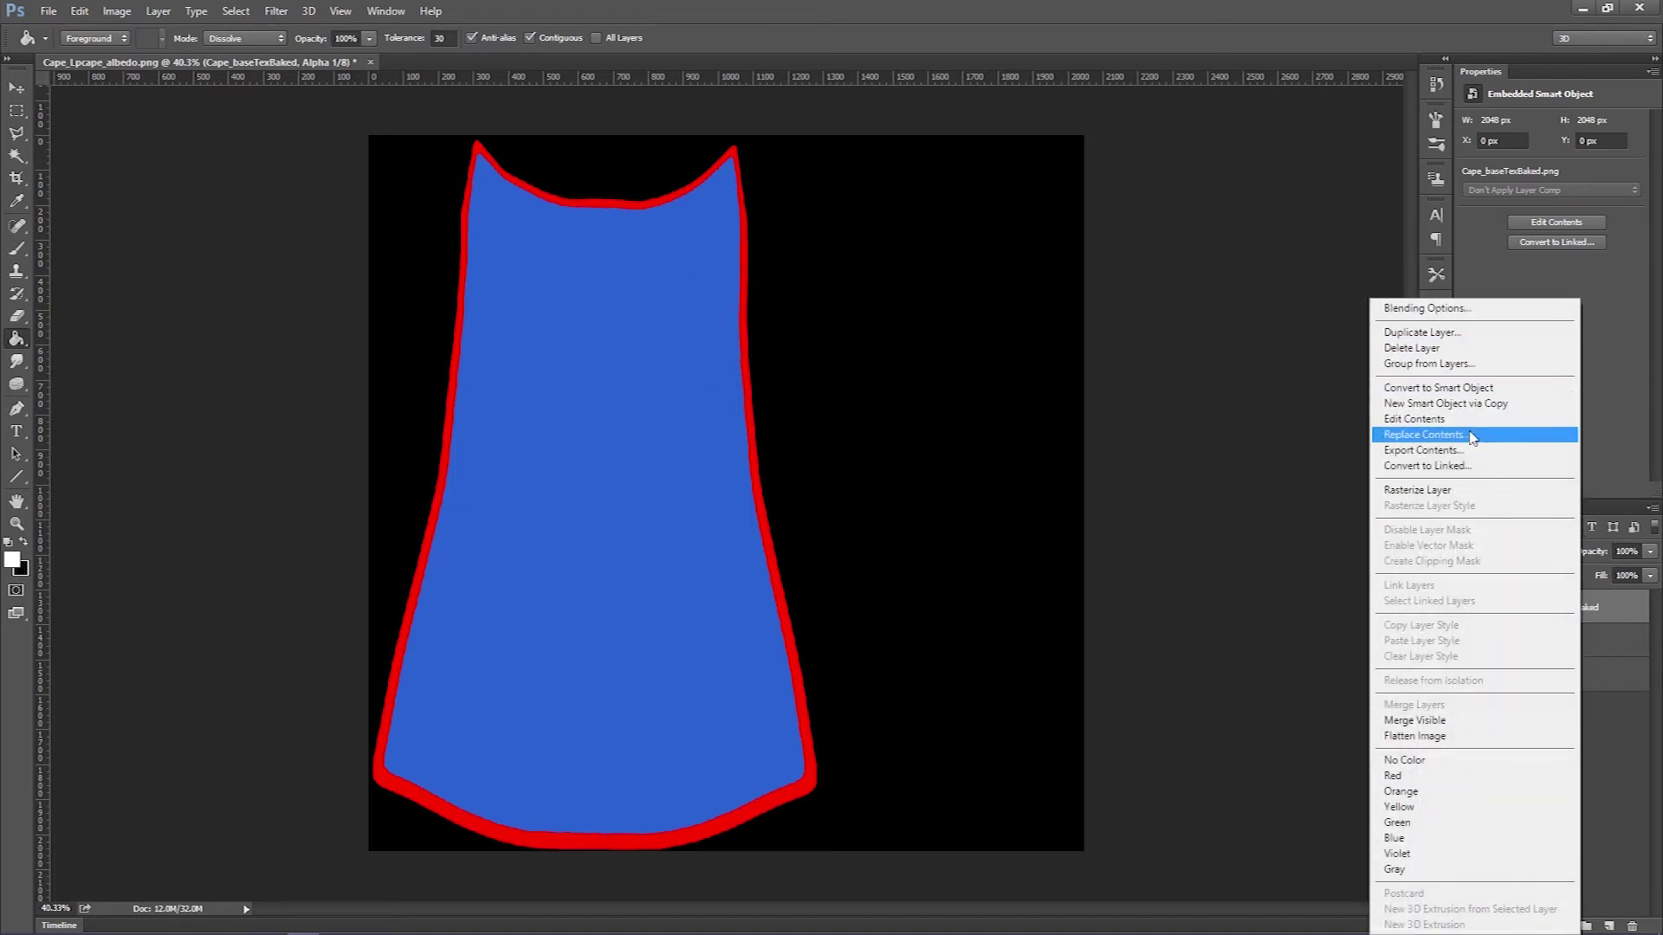
{"action": "left_click", "coordinate": [1464, 490]}
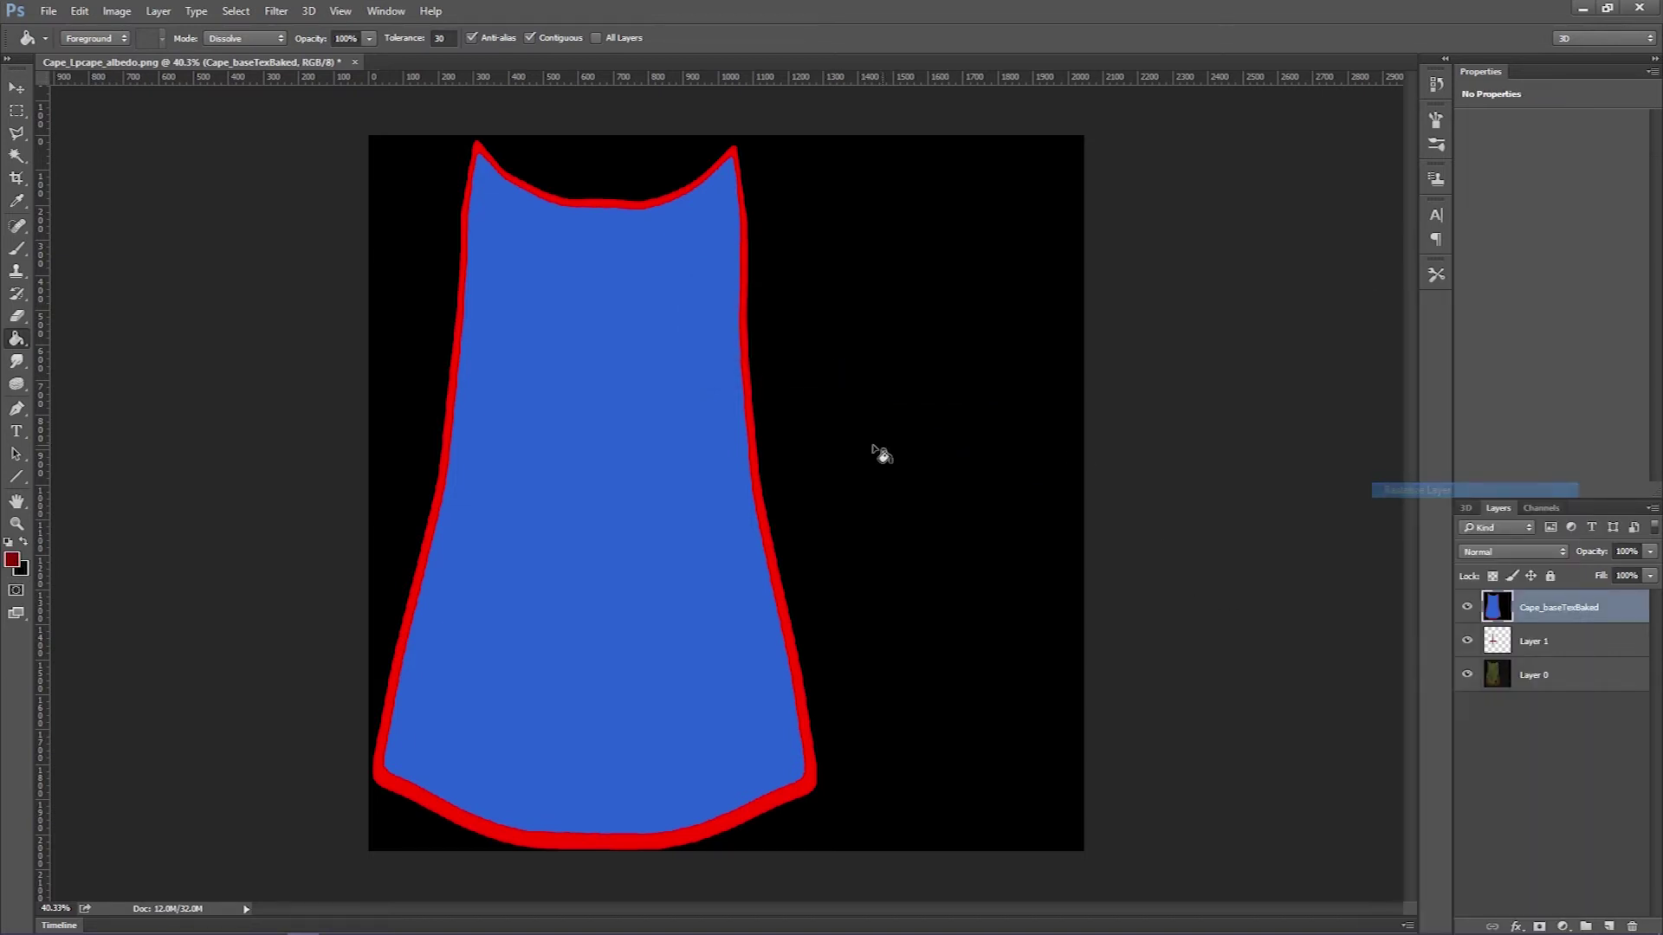
{"action": "left_click", "coordinate": [612, 465]}
{"action": "left_click", "coordinate": [12, 560]}
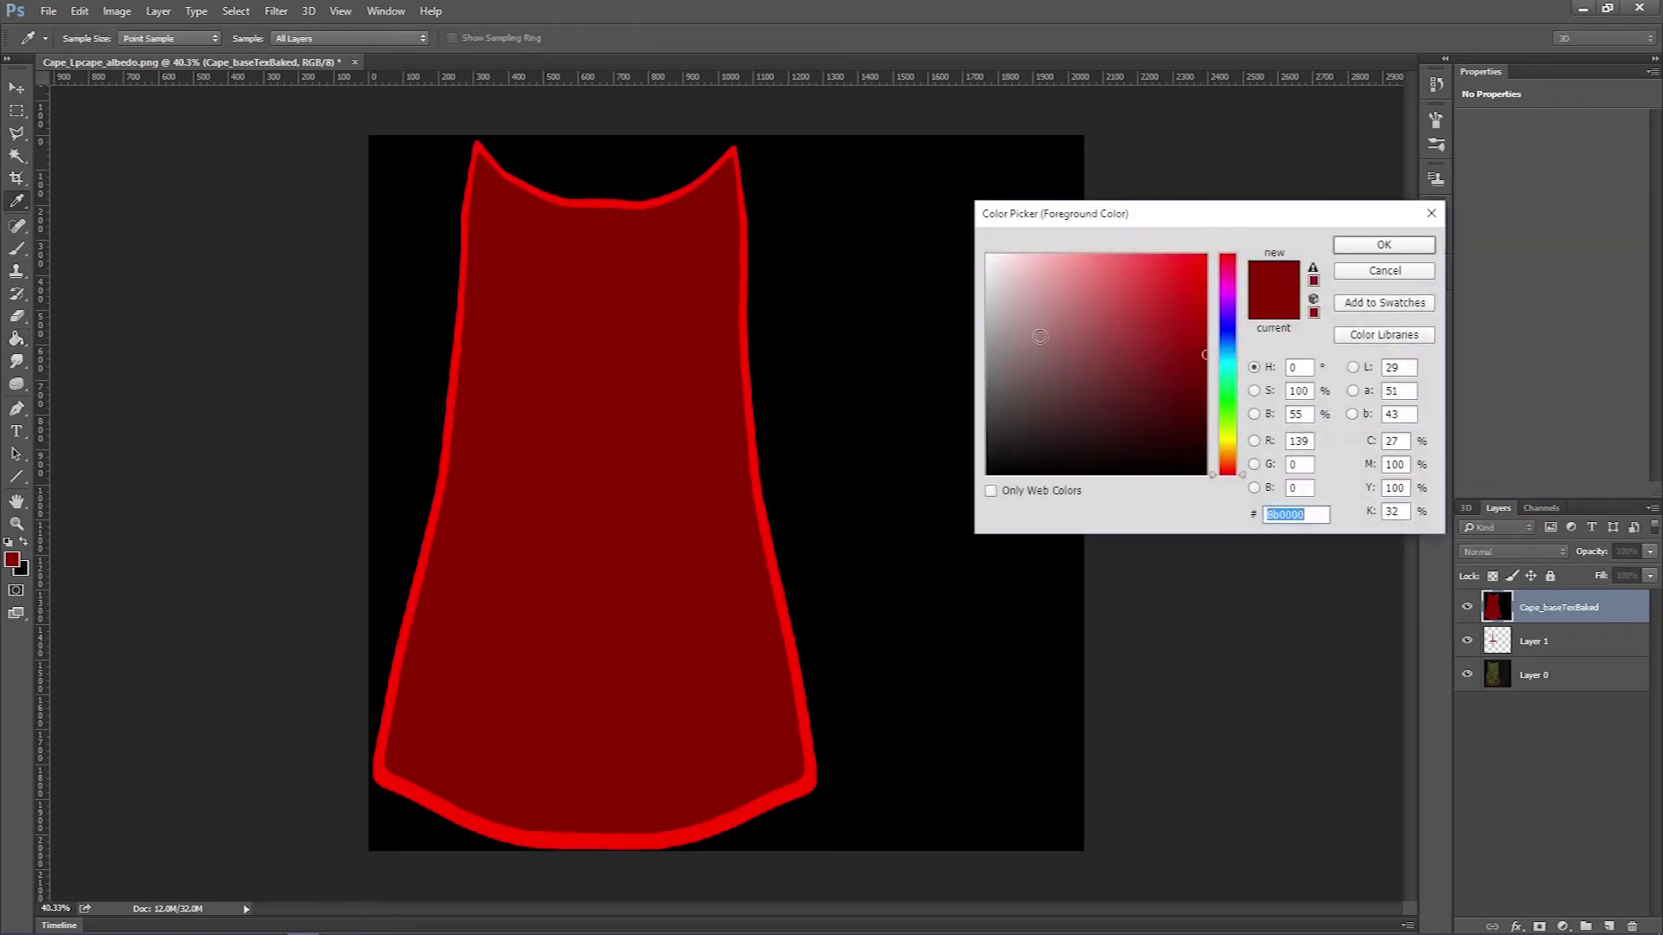
{"action": "type", "text": "ffffff"}
{"action": "left_click", "coordinate": [1383, 245]}
{"action": "left_click", "coordinate": [715, 458]}
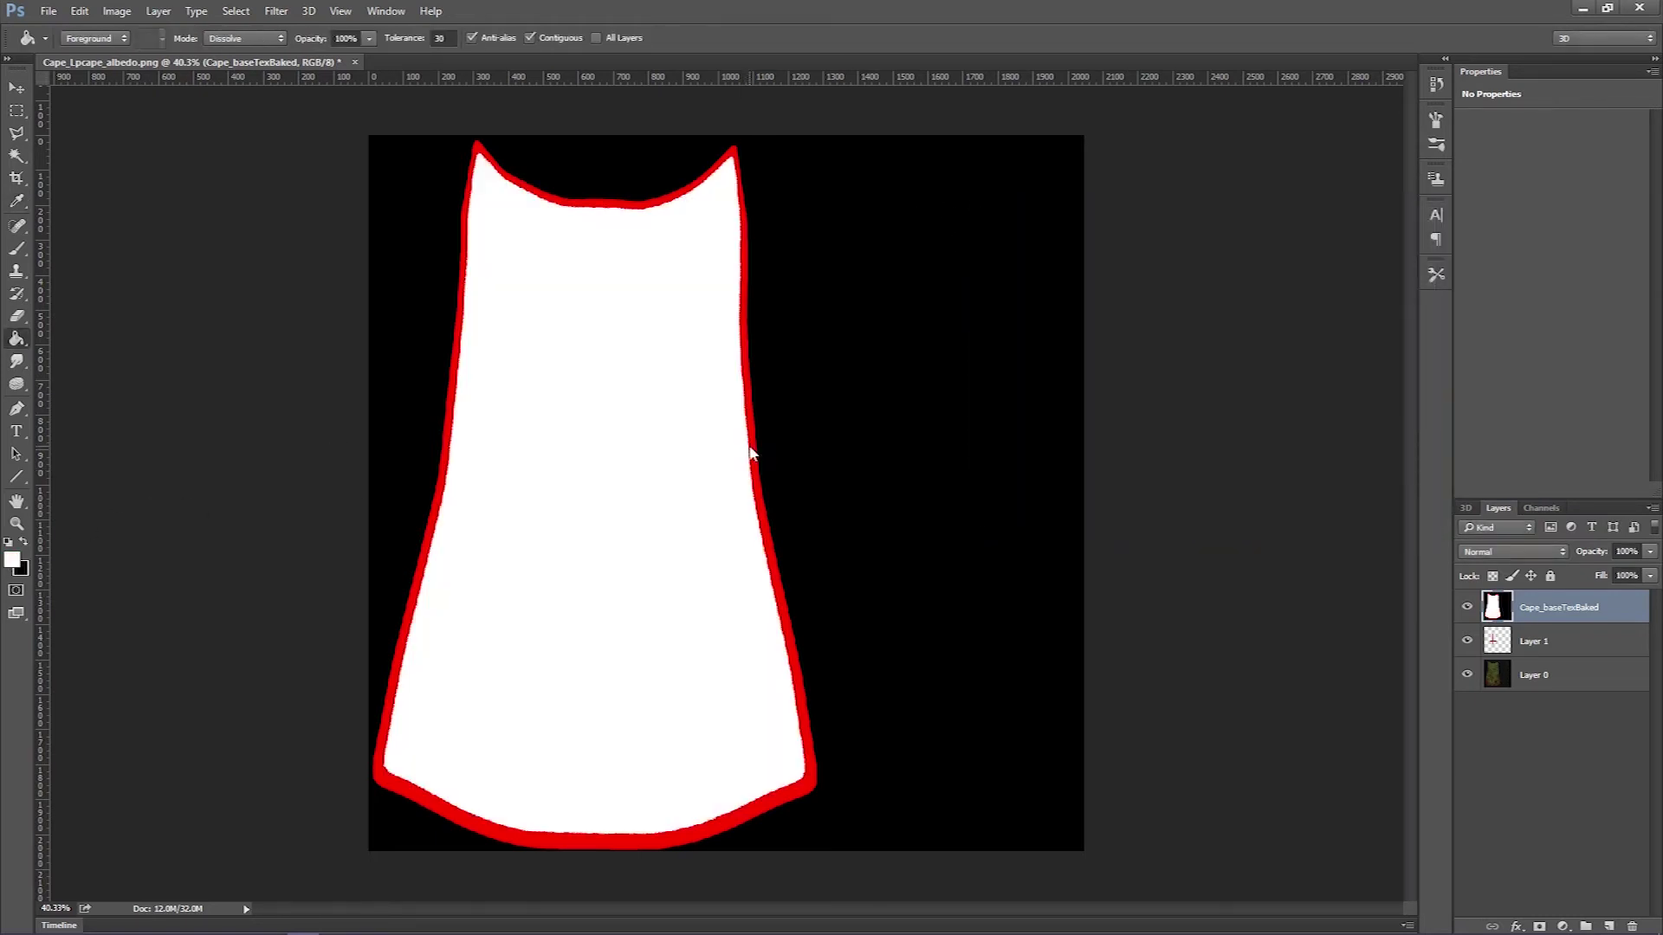
{"action": "left_click", "coordinate": [753, 456]}
Select the whole canvas, copy the white silhouette and delete the baked texture layer
{"action": "left_click", "coordinate": [16, 110]}
{"action": "left_click_drag", "start_coordinate": [315, 110], "coordinate": [1269, 892]}
{"action": "left_click", "coordinate": [79, 11]}
{"action": "left_click", "coordinate": [118, 128]}
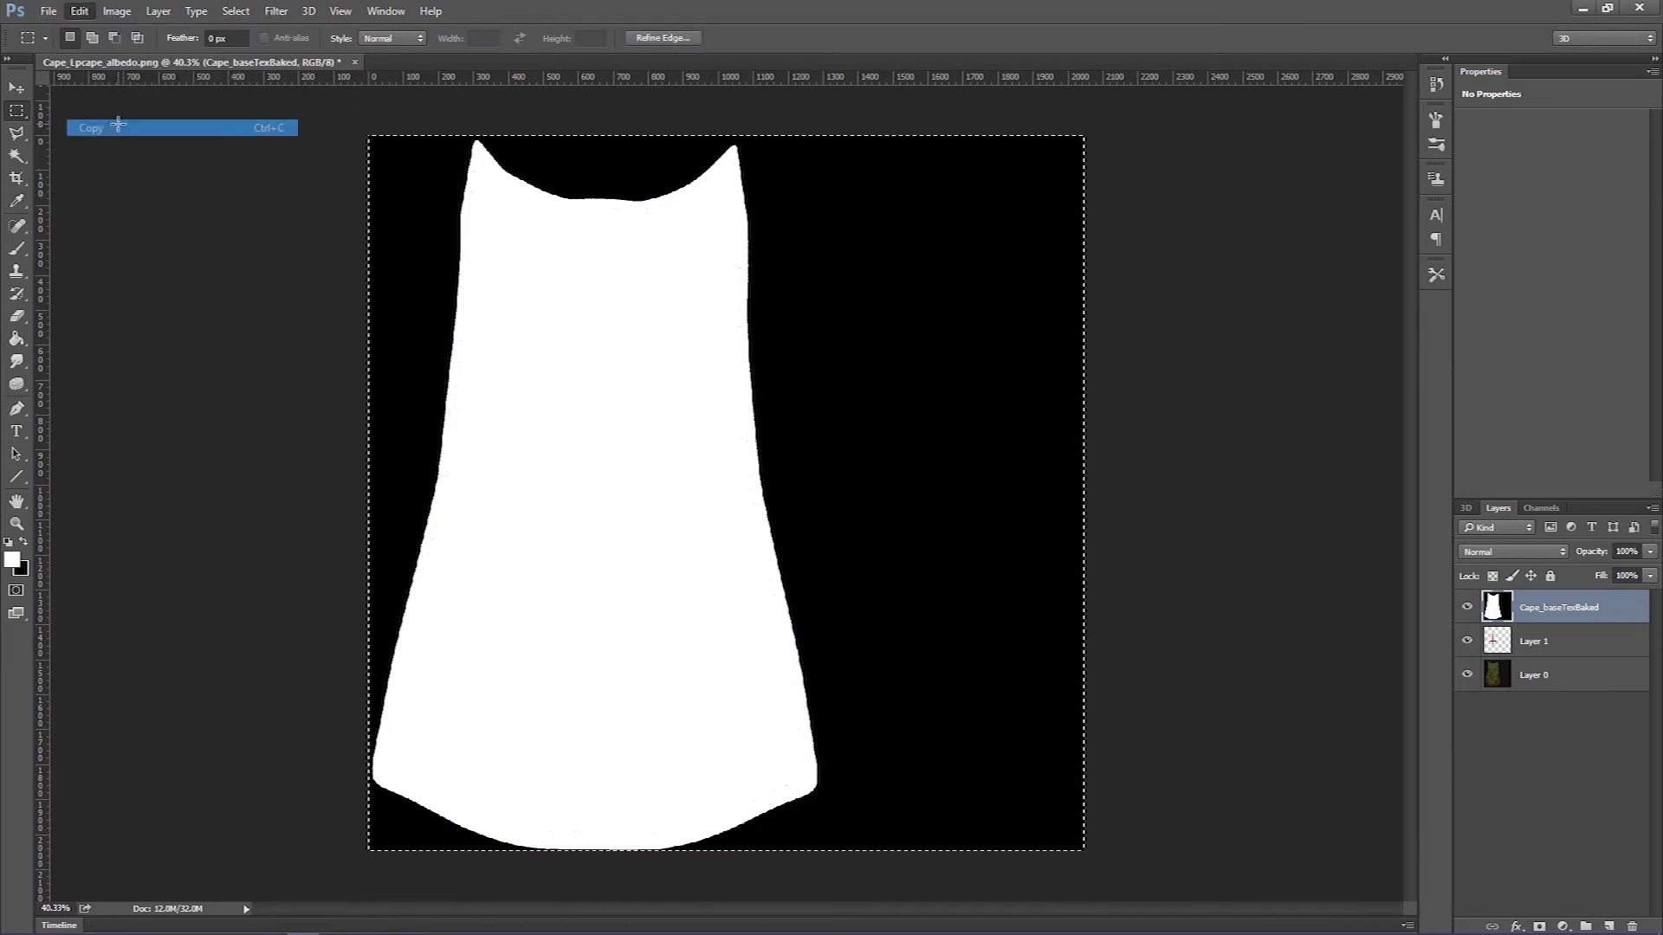
{"action": "left_click", "coordinate": [1632, 926]}
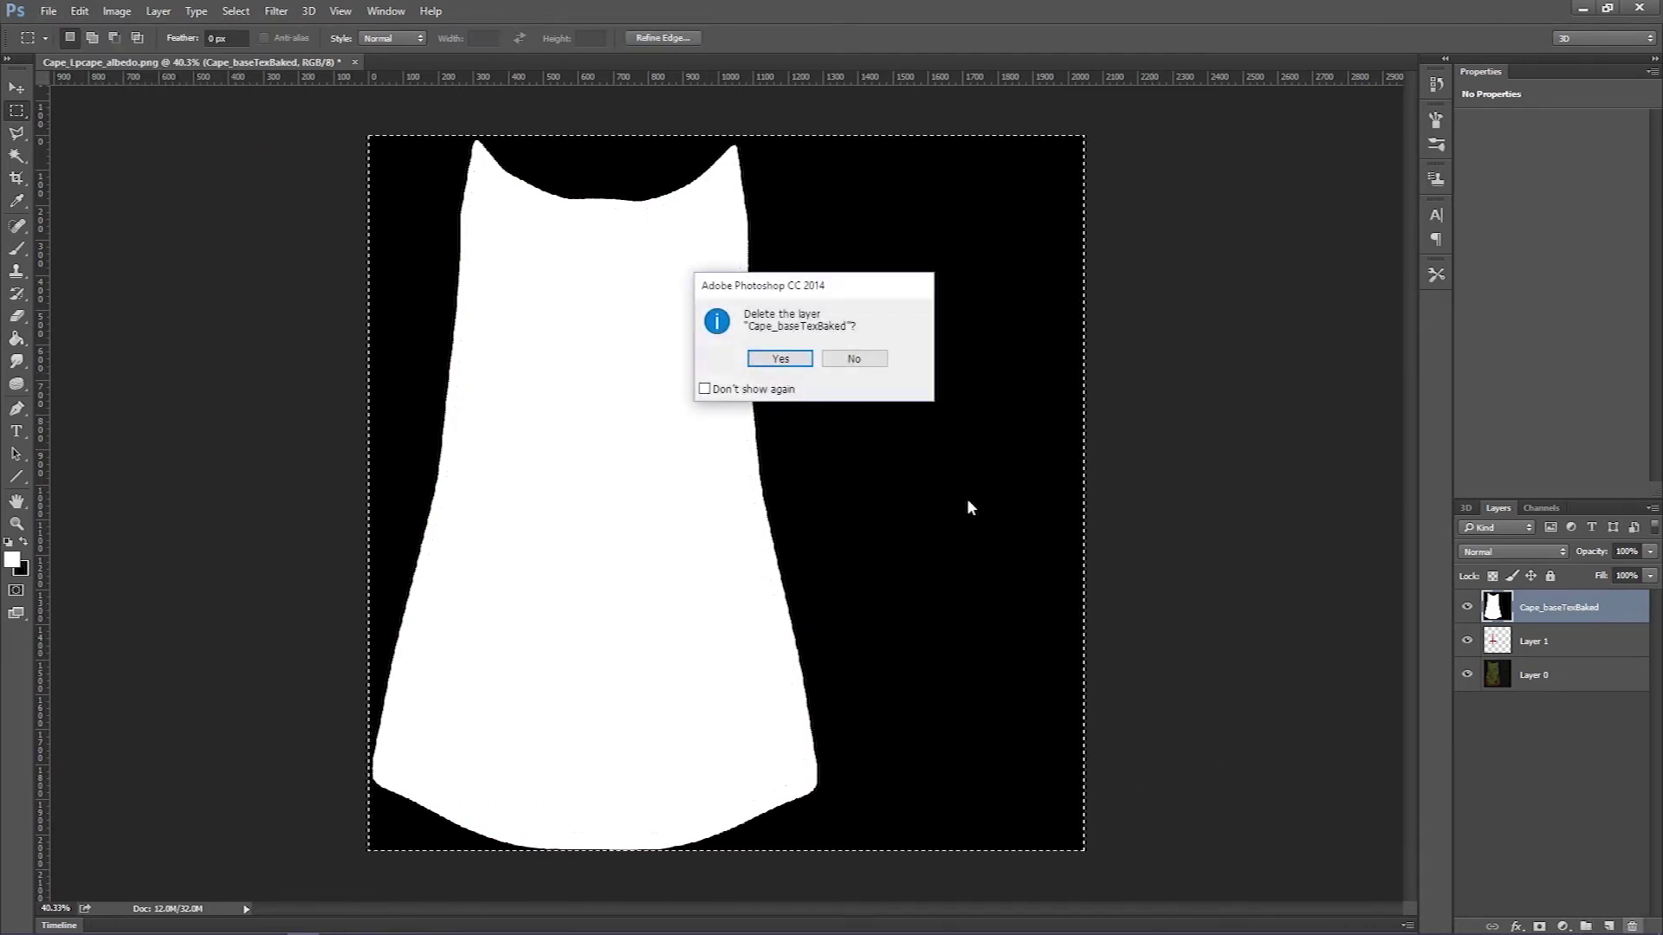
{"action": "left_click", "coordinate": [780, 361]}
Paste the silhouette in place into the Alpha 1 channel and deselect
{"action": "left_click", "coordinate": [1542, 508]}
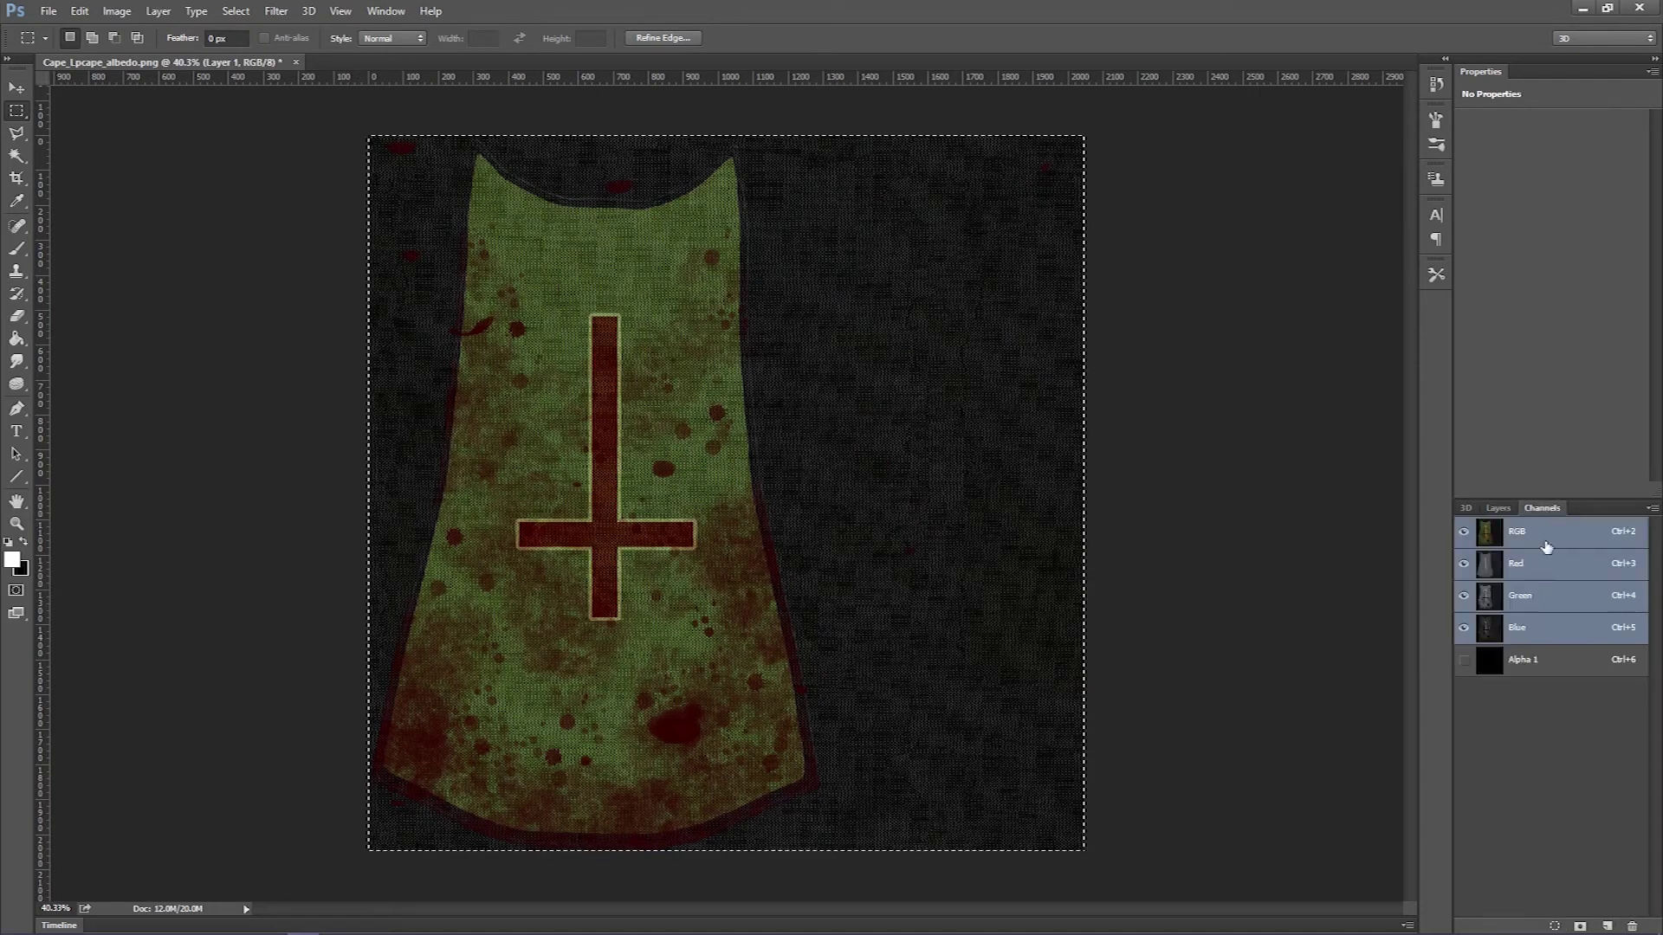
{"action": "left_click", "coordinate": [1524, 665]}
{"action": "left_click", "coordinate": [79, 11]}
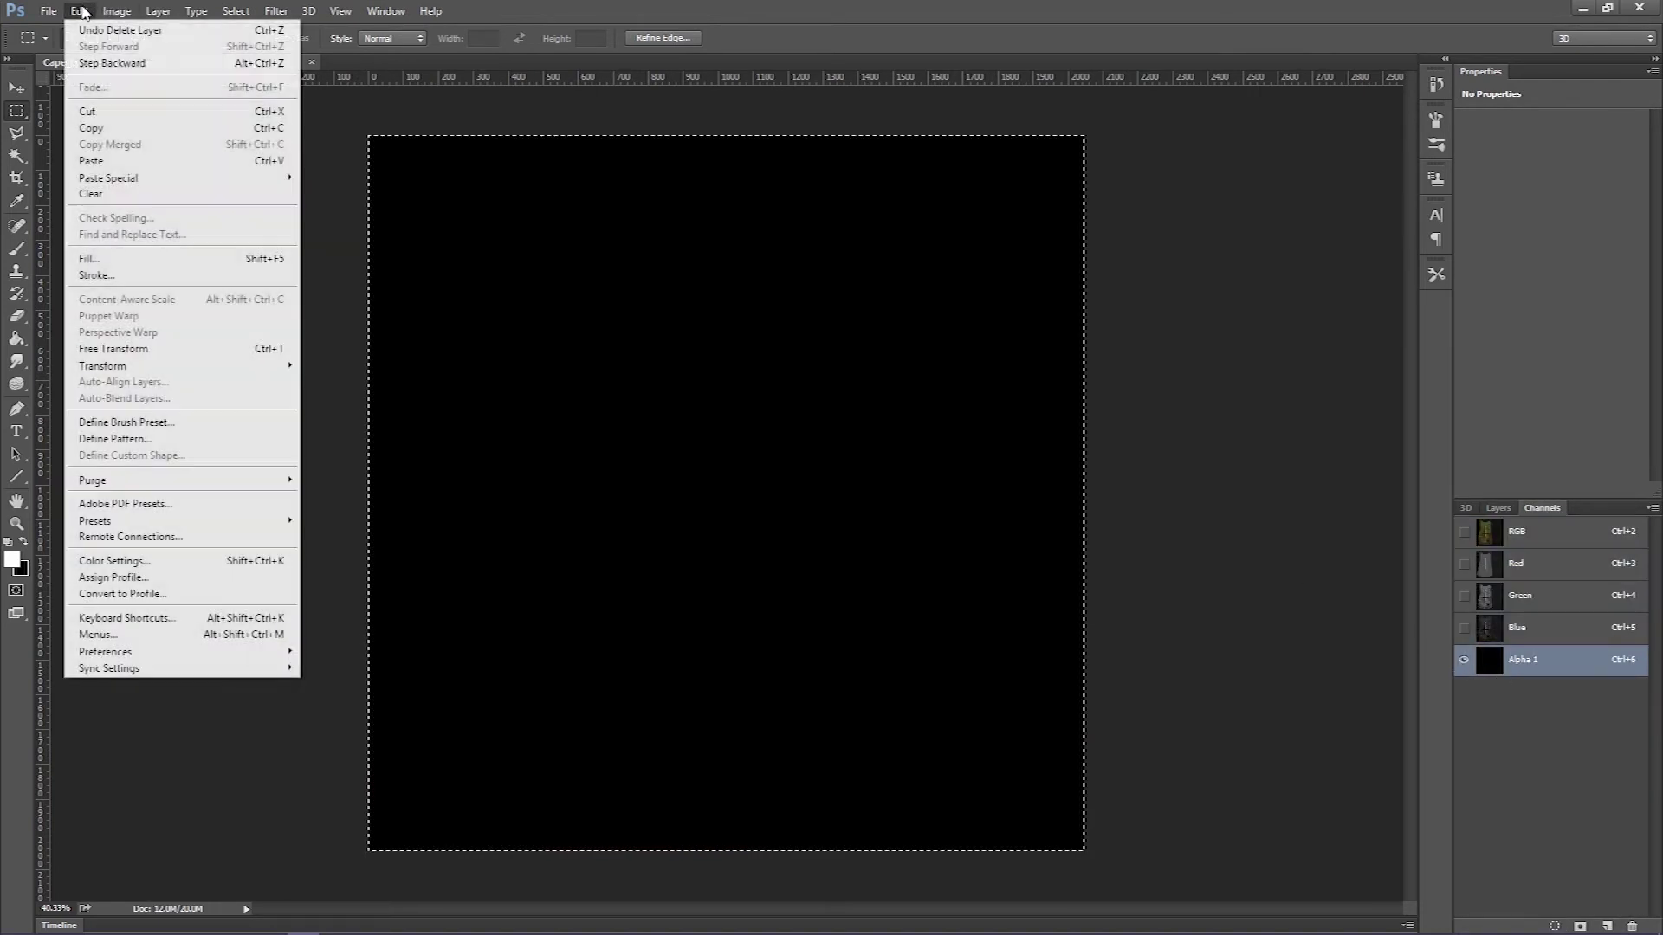
{"action": "mouse_move", "coordinate": [216, 178]}
{"action": "left_click", "coordinate": [340, 182]}
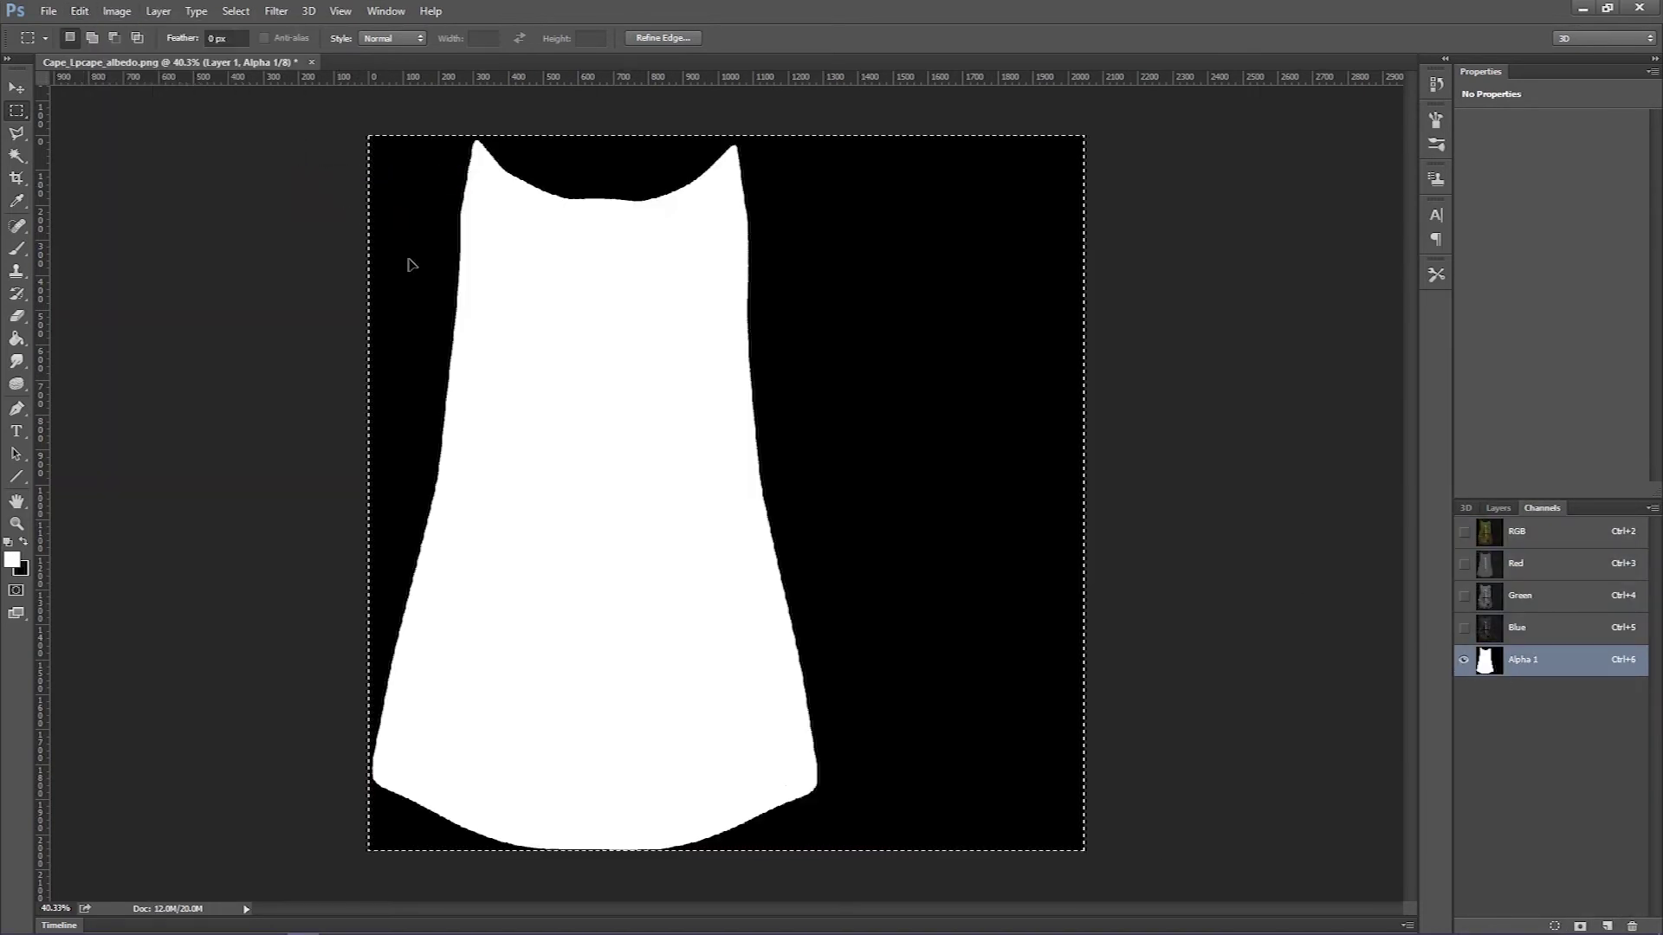
{"action": "key", "text": "ctrl+d"}
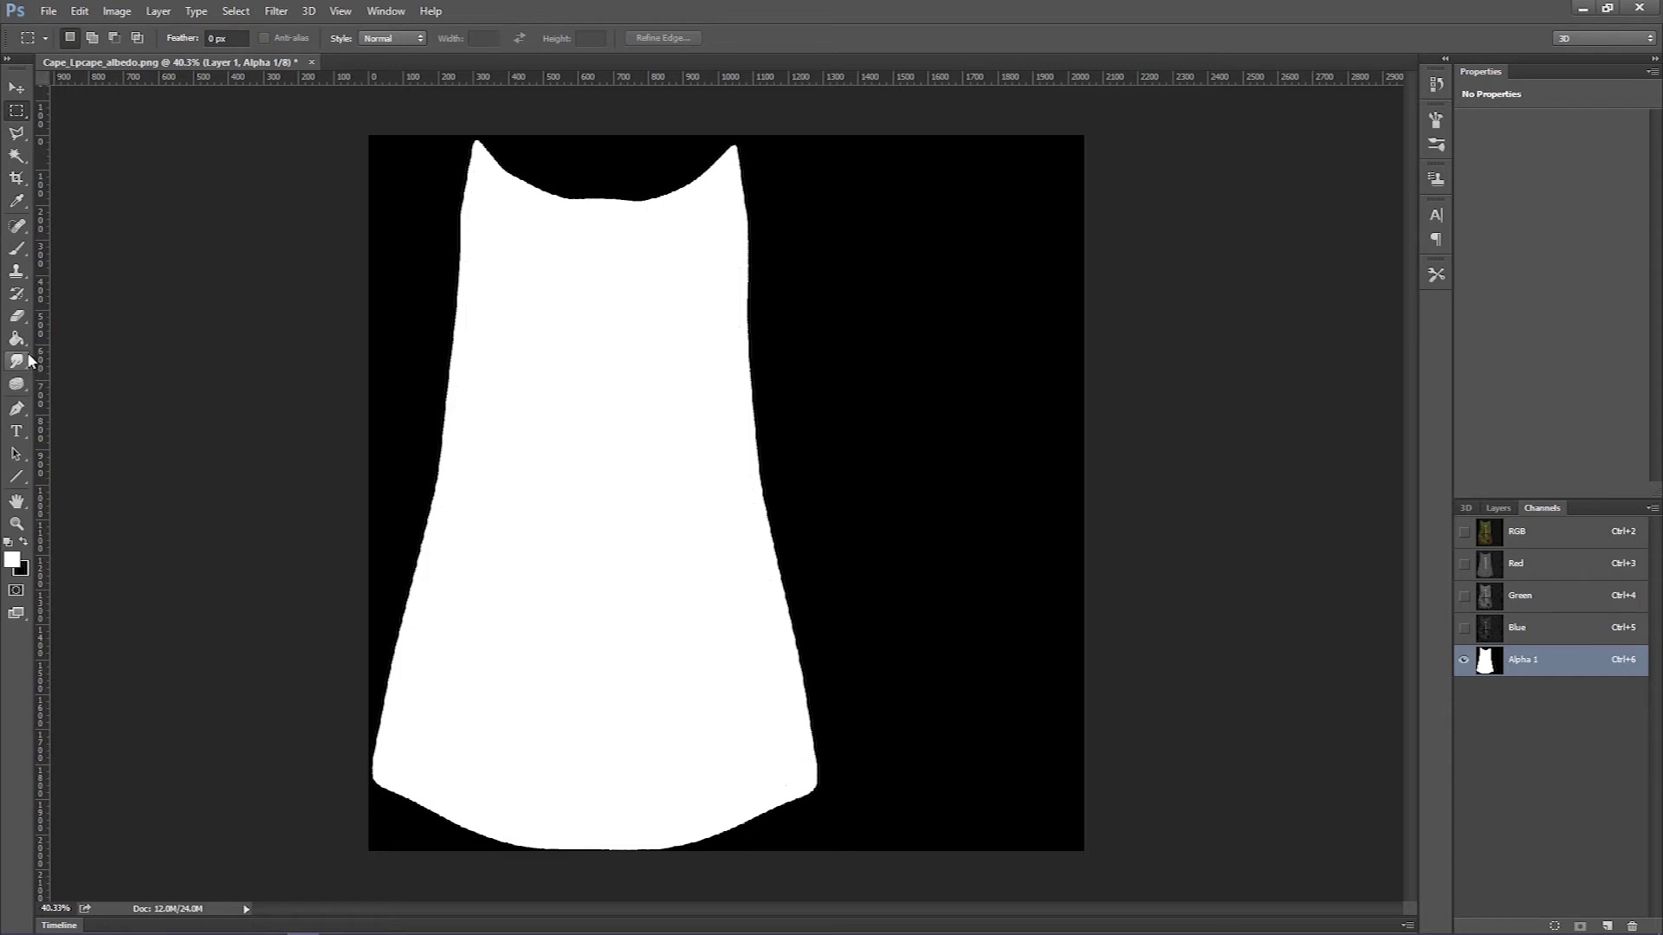
Set up a grass-like bristle brush at 26 px with black as the foreground colour
{"action": "left_click", "coordinate": [17, 248]}
{"action": "left_click", "coordinate": [87, 39]}
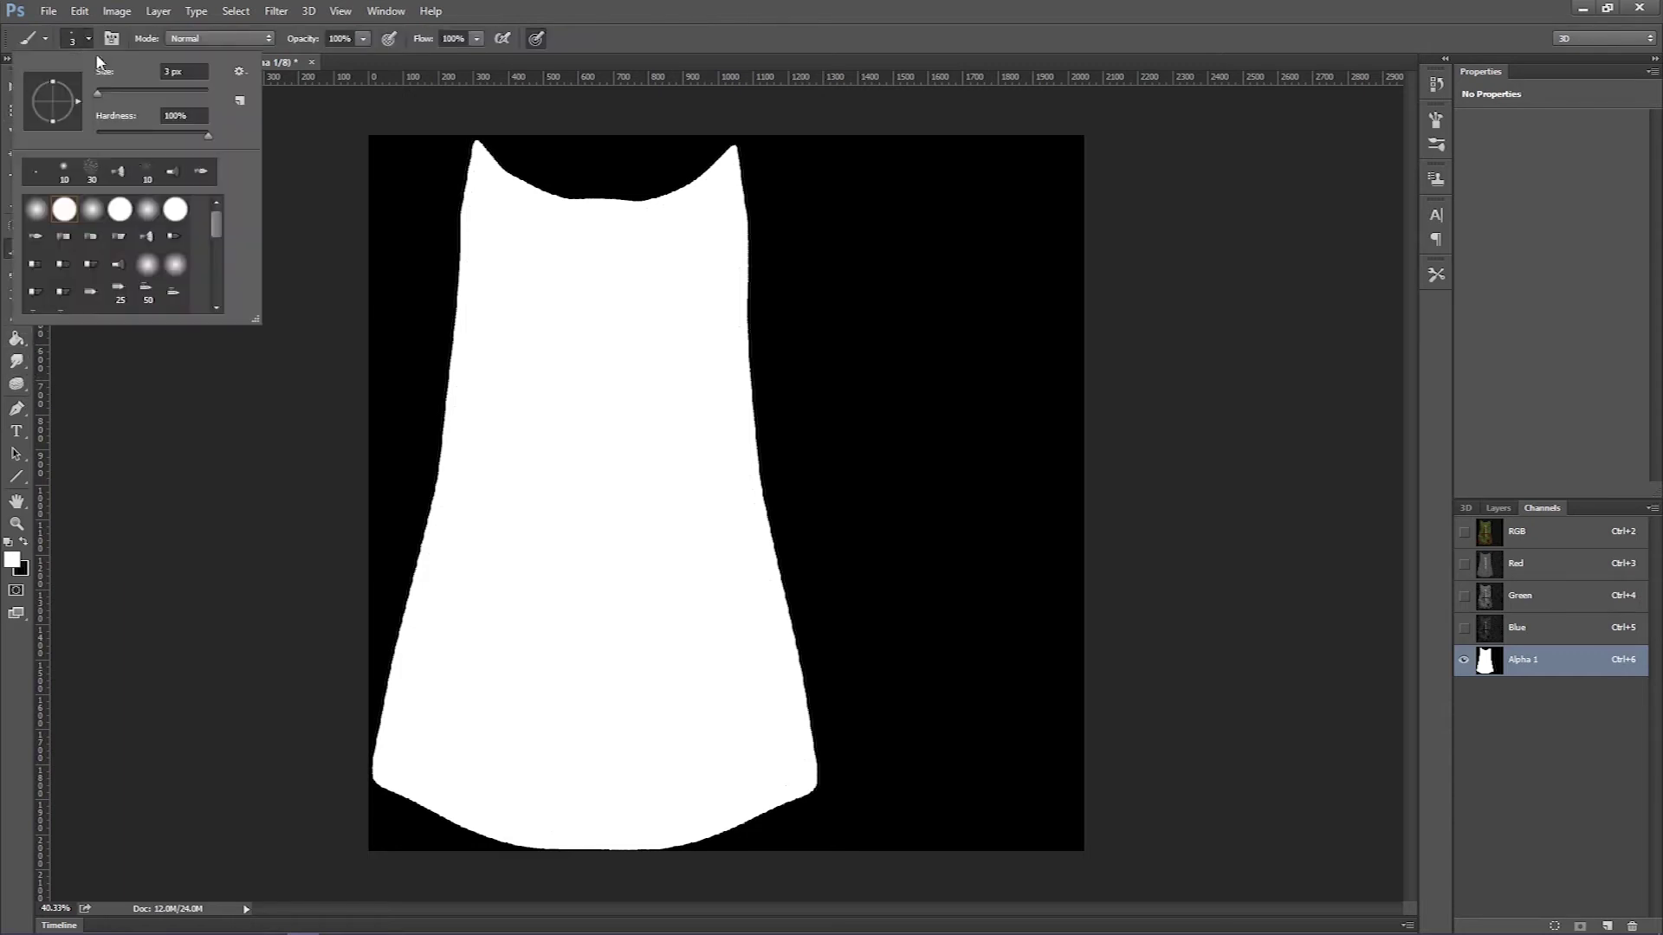
{"action": "left_click", "coordinate": [122, 177]}
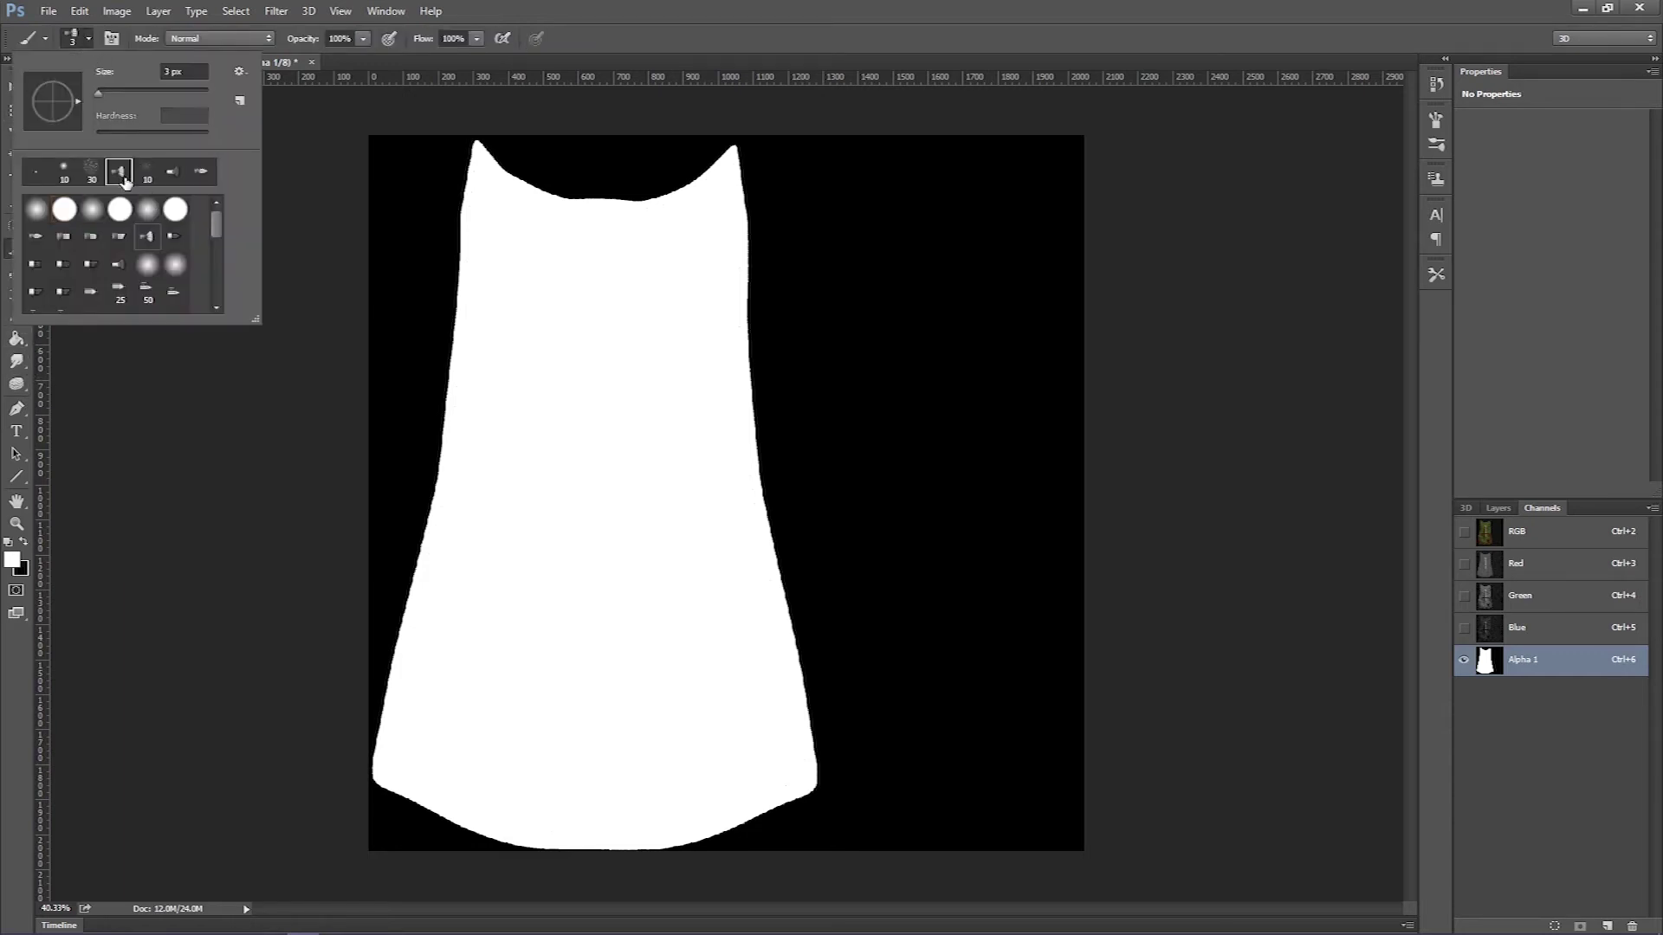
{"action": "left_click", "coordinate": [25, 543]}
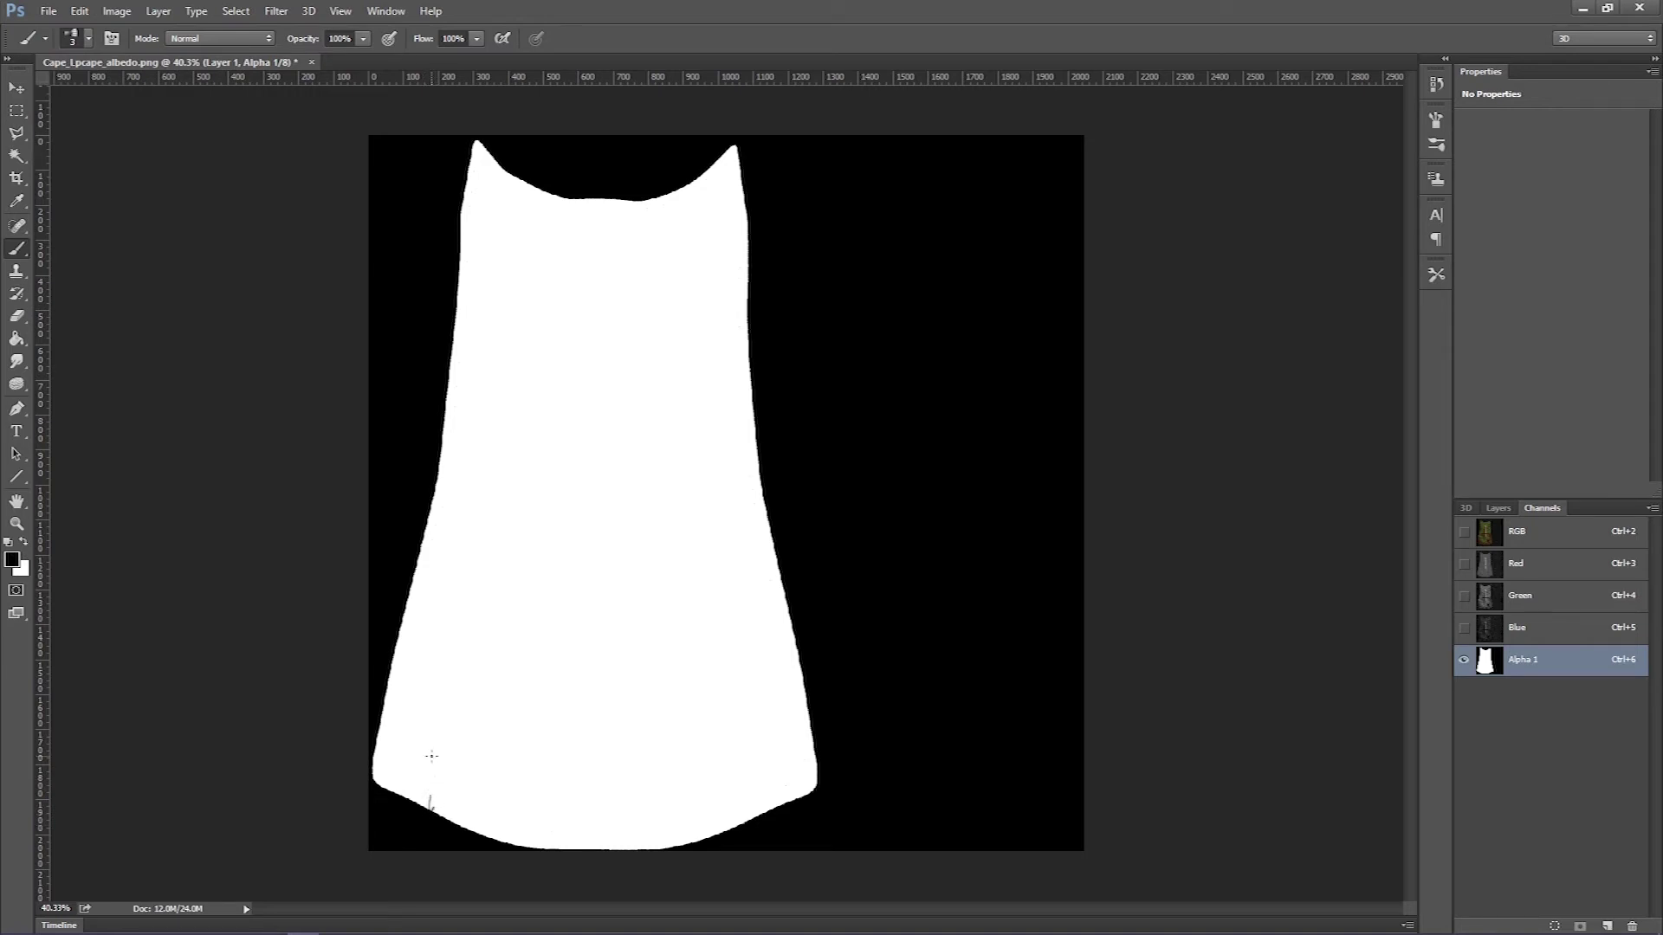
{"action": "left_click", "coordinate": [88, 39]}
{"action": "left_click_drag", "start_coordinate": [123, 98], "coordinate": [135, 93]}
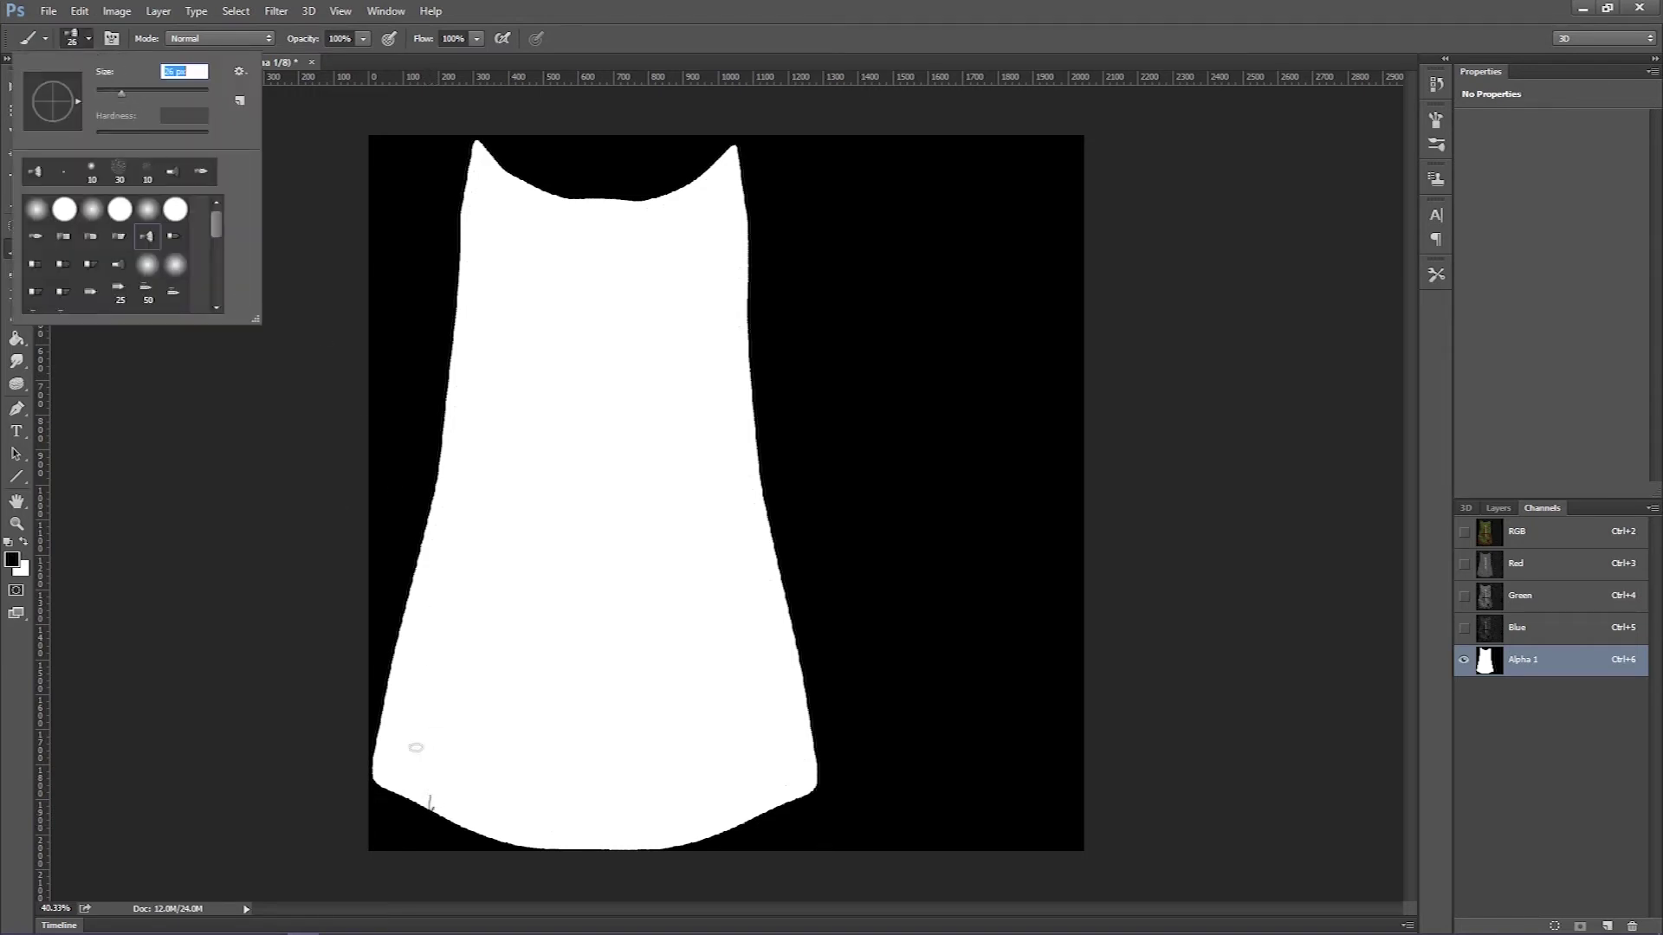
{"action": "left_click", "coordinate": [410, 806]}
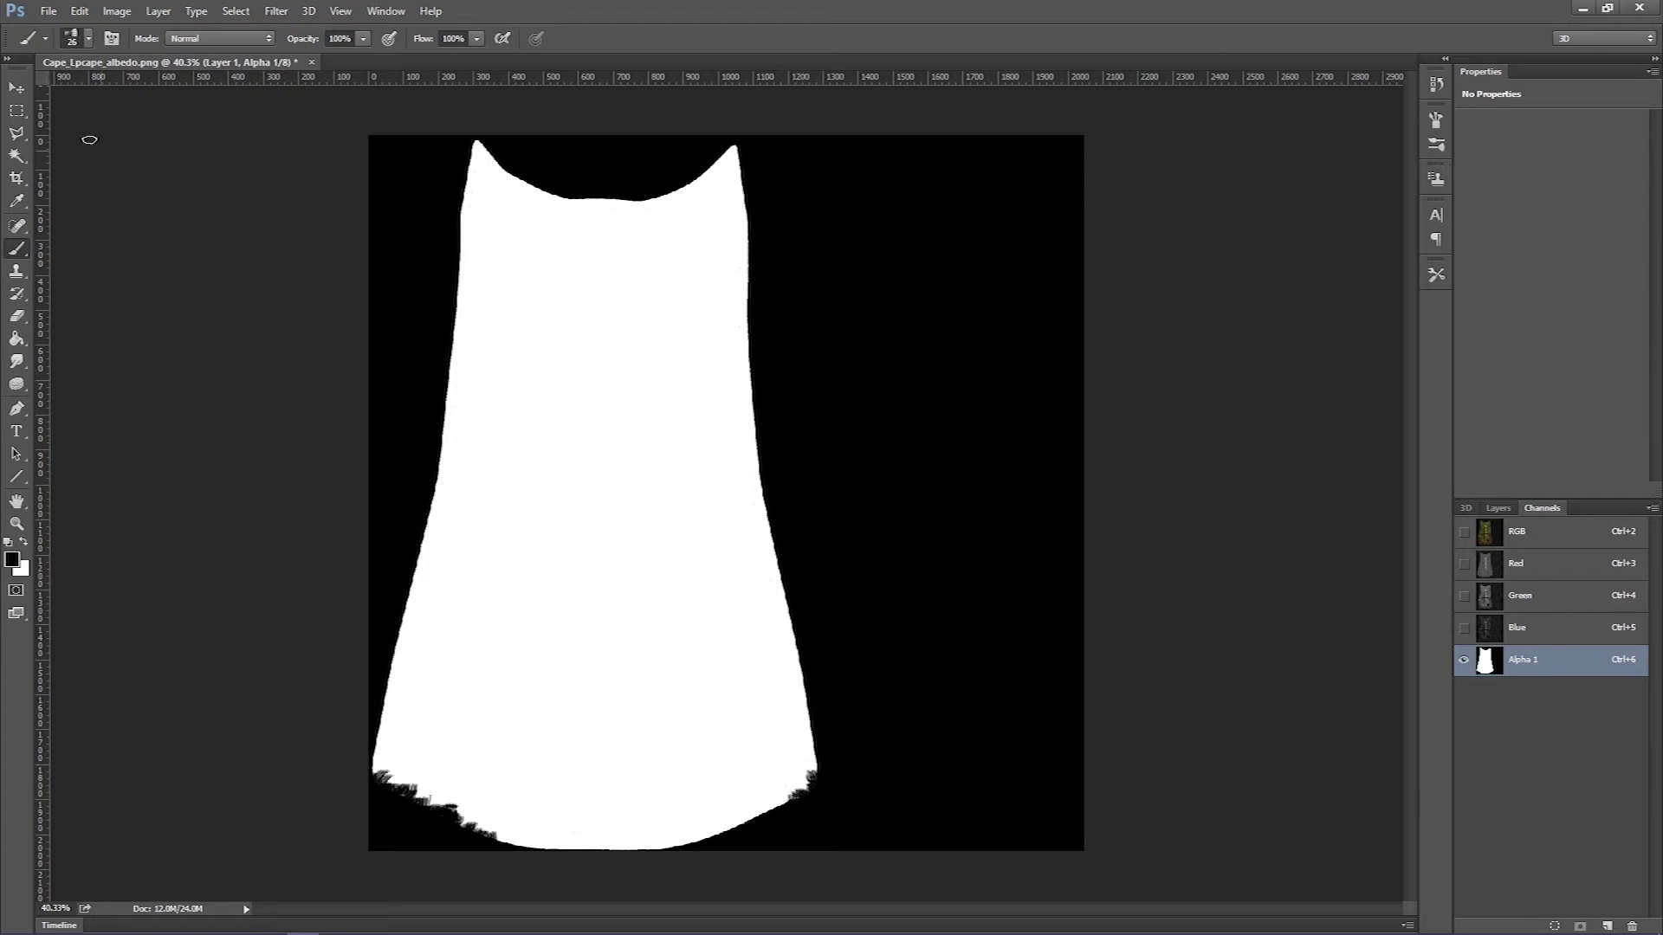
Raise the brush to 27 px and paint frayed fibres along the cape's bottom edge
{"action": "left_click", "coordinate": [87, 37]}
{"action": "left_click_drag", "start_coordinate": [122, 91], "coordinate": [130, 90]}
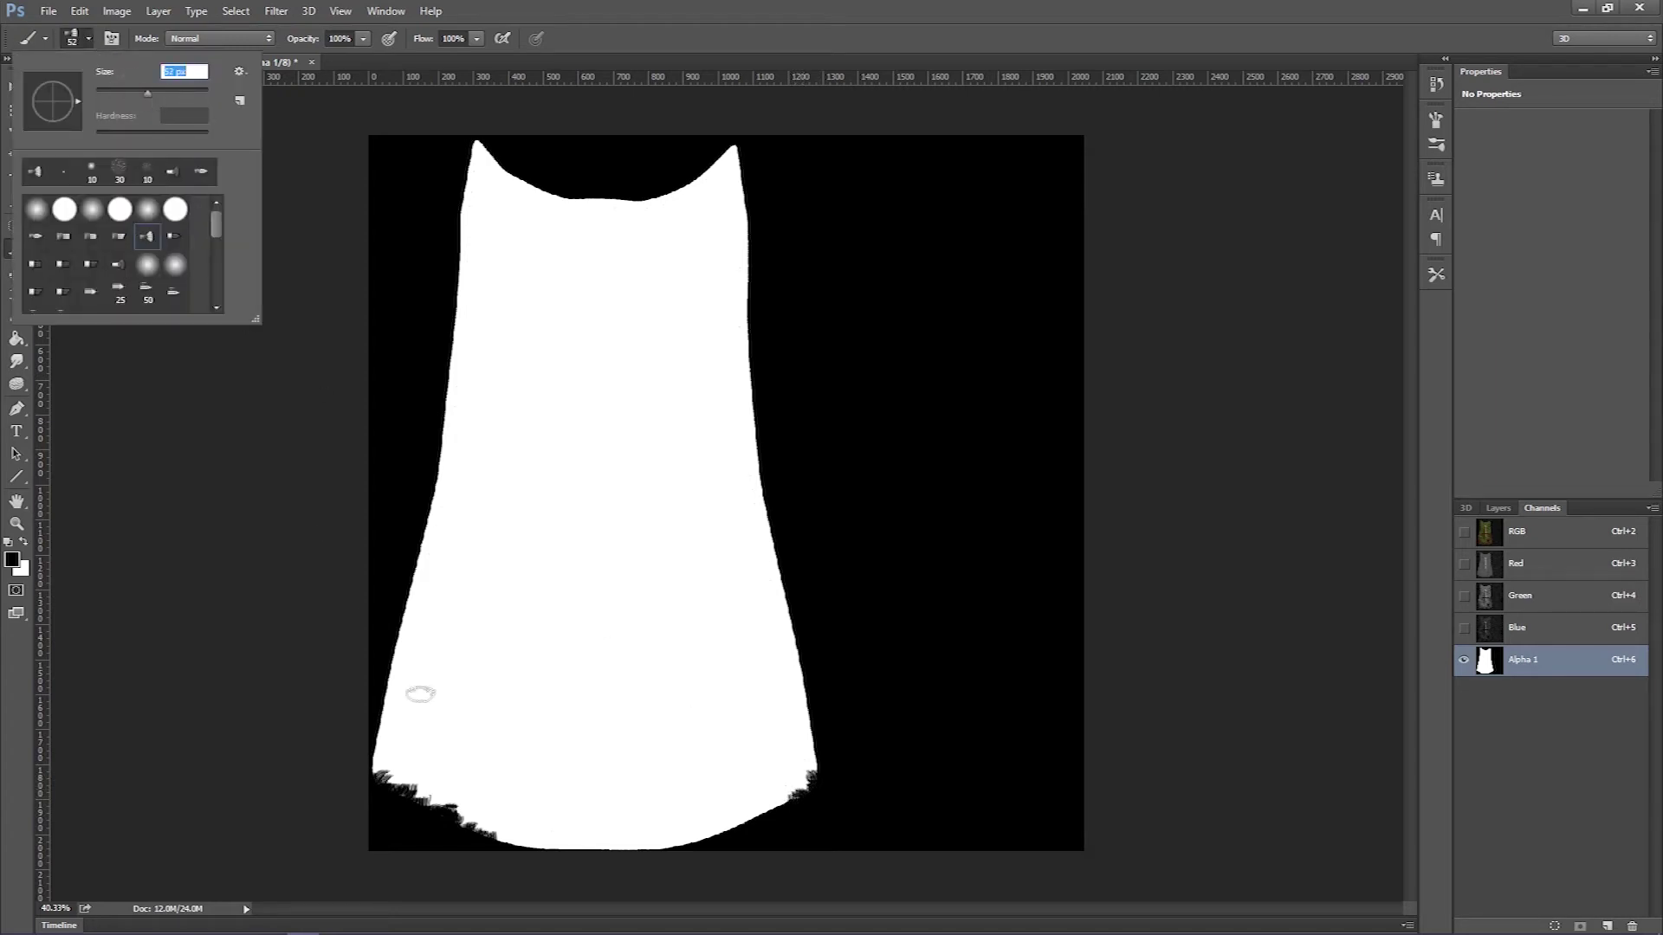
{"action": "key", "text": "Return"}
{"action": "mouse_move", "coordinate": [468, 853]}
{"action": "left_mouse_down"}
{"action": "mouse_move", "coordinate": [513, 849]}
{"action": "mouse_move", "coordinate": [528, 820]}
{"action": "mouse_move", "coordinate": [539, 851]}
{"action": "mouse_move", "coordinate": [688, 840]}
{"action": "left_mouse_up"}
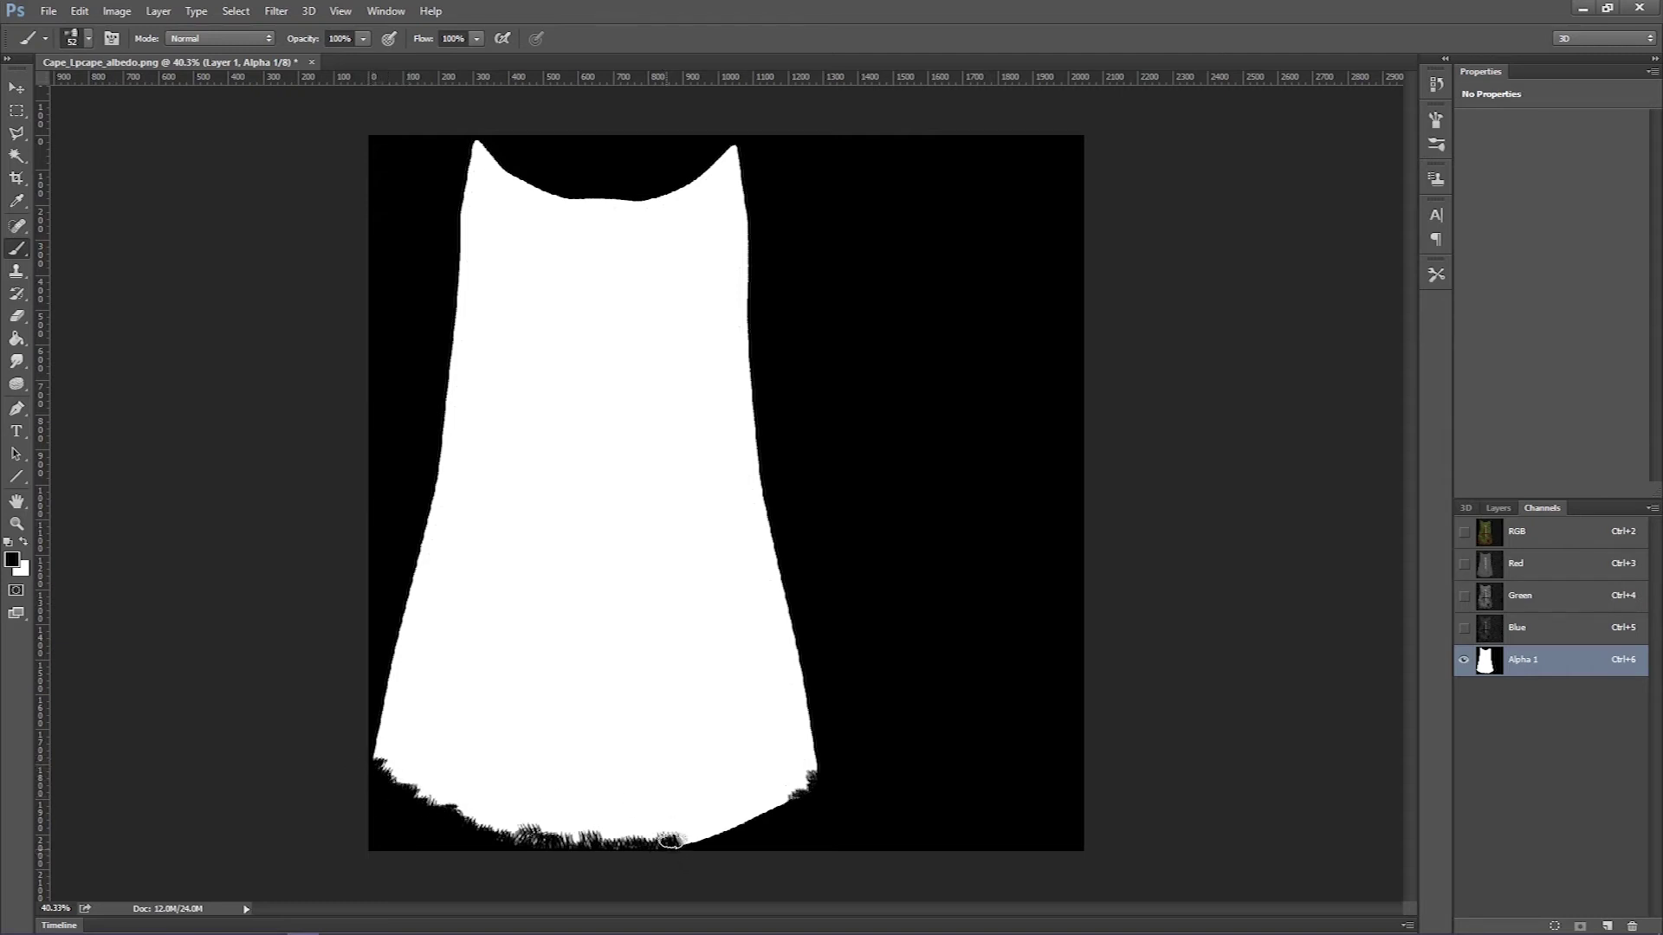
{"action": "mouse_move", "coordinate": [687, 834]}
{"action": "left_mouse_down"}
{"action": "mouse_move", "coordinate": [771, 816]}
{"action": "mouse_move", "coordinate": [816, 778]}
{"action": "mouse_move", "coordinate": [811, 800]}
{"action": "mouse_move", "coordinate": [693, 825]}
{"action": "left_mouse_up"}
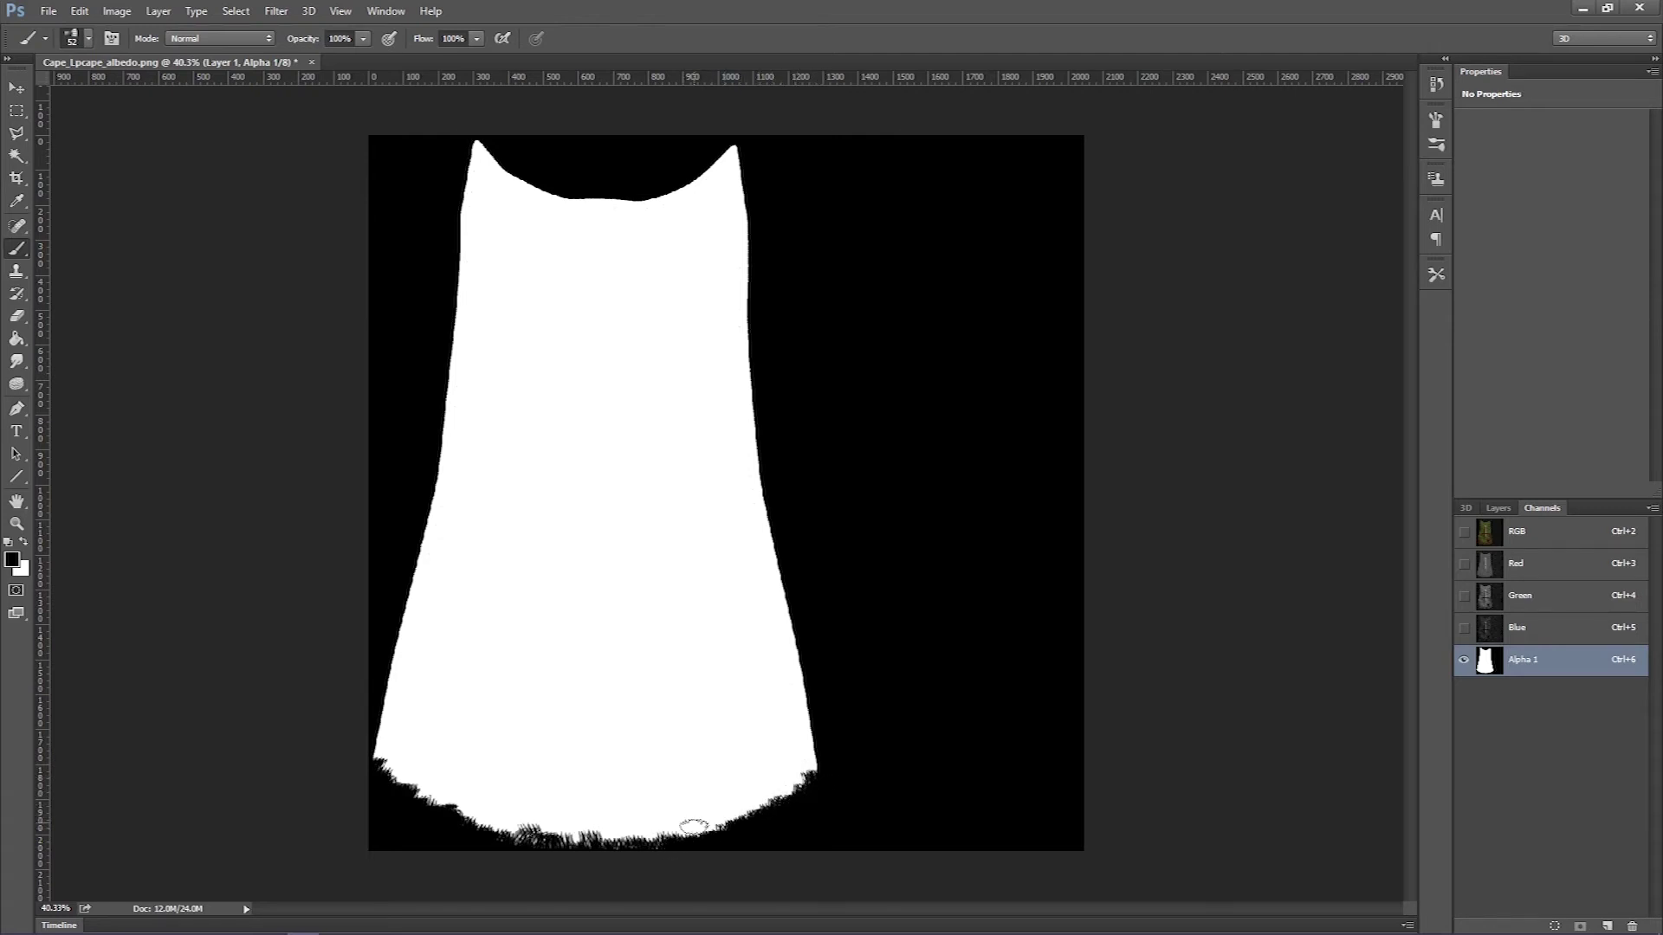
Re-save the texture with its alpha over CAPE DEMO.tga as a 32-bit Targa
{"action": "left_click", "coordinate": [1463, 532]}
{"action": "left_click", "coordinate": [1463, 660]}
{"action": "left_click", "coordinate": [47, 11]}
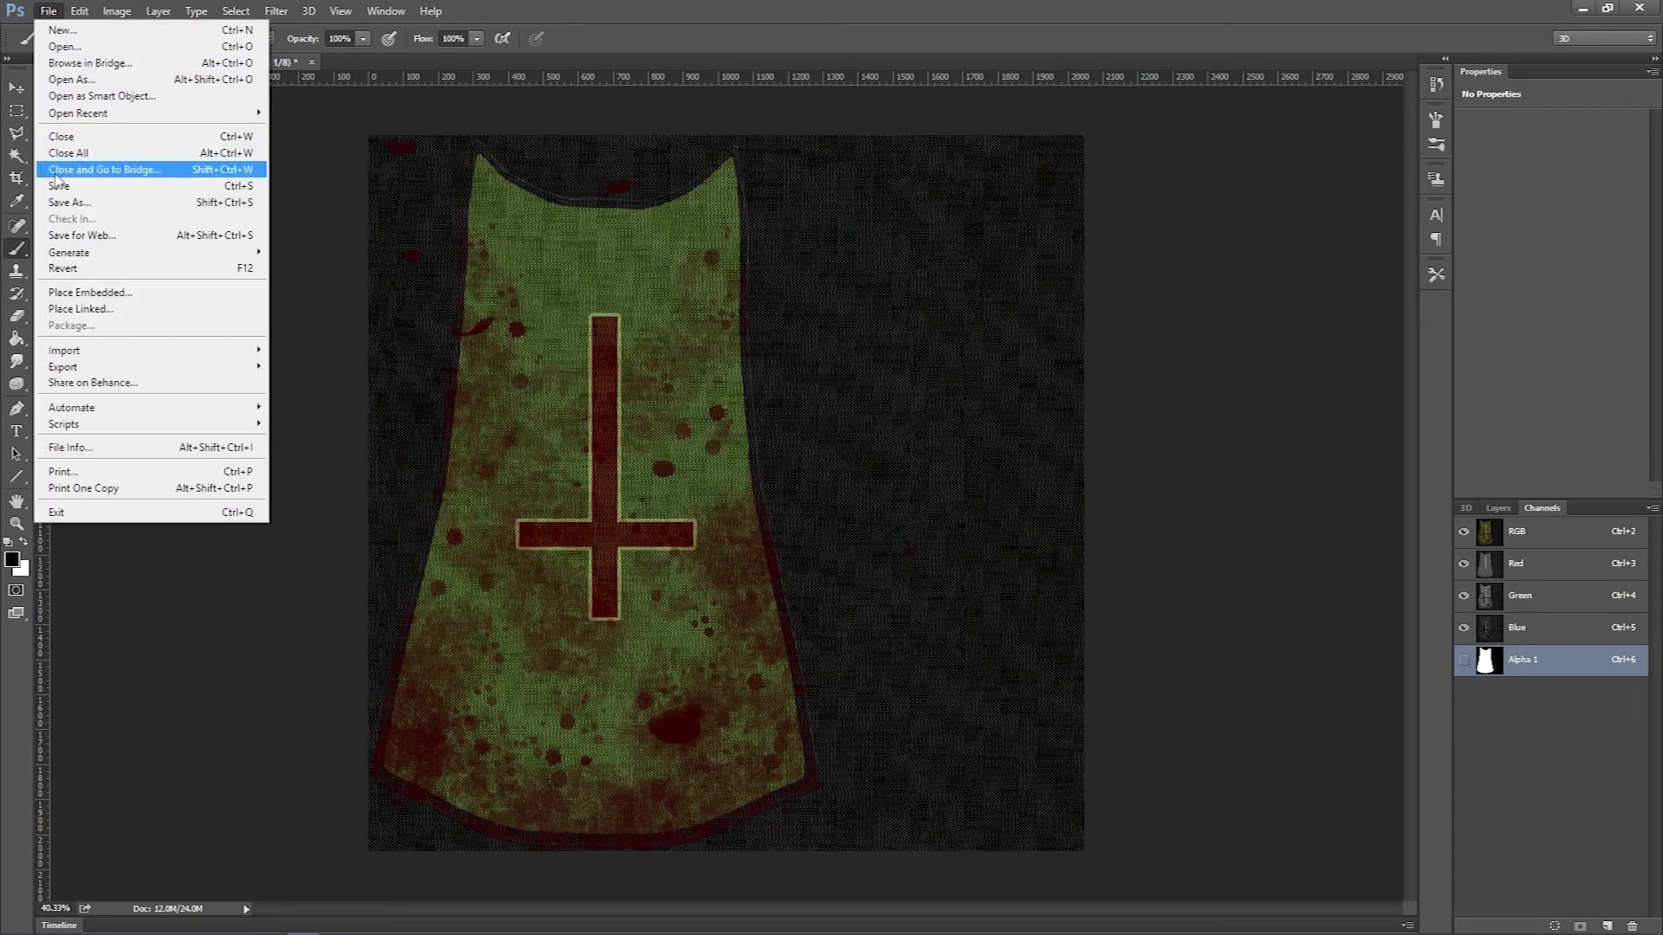
{"action": "left_click", "coordinate": [95, 203]}
{"action": "left_click", "coordinate": [185, 572]}
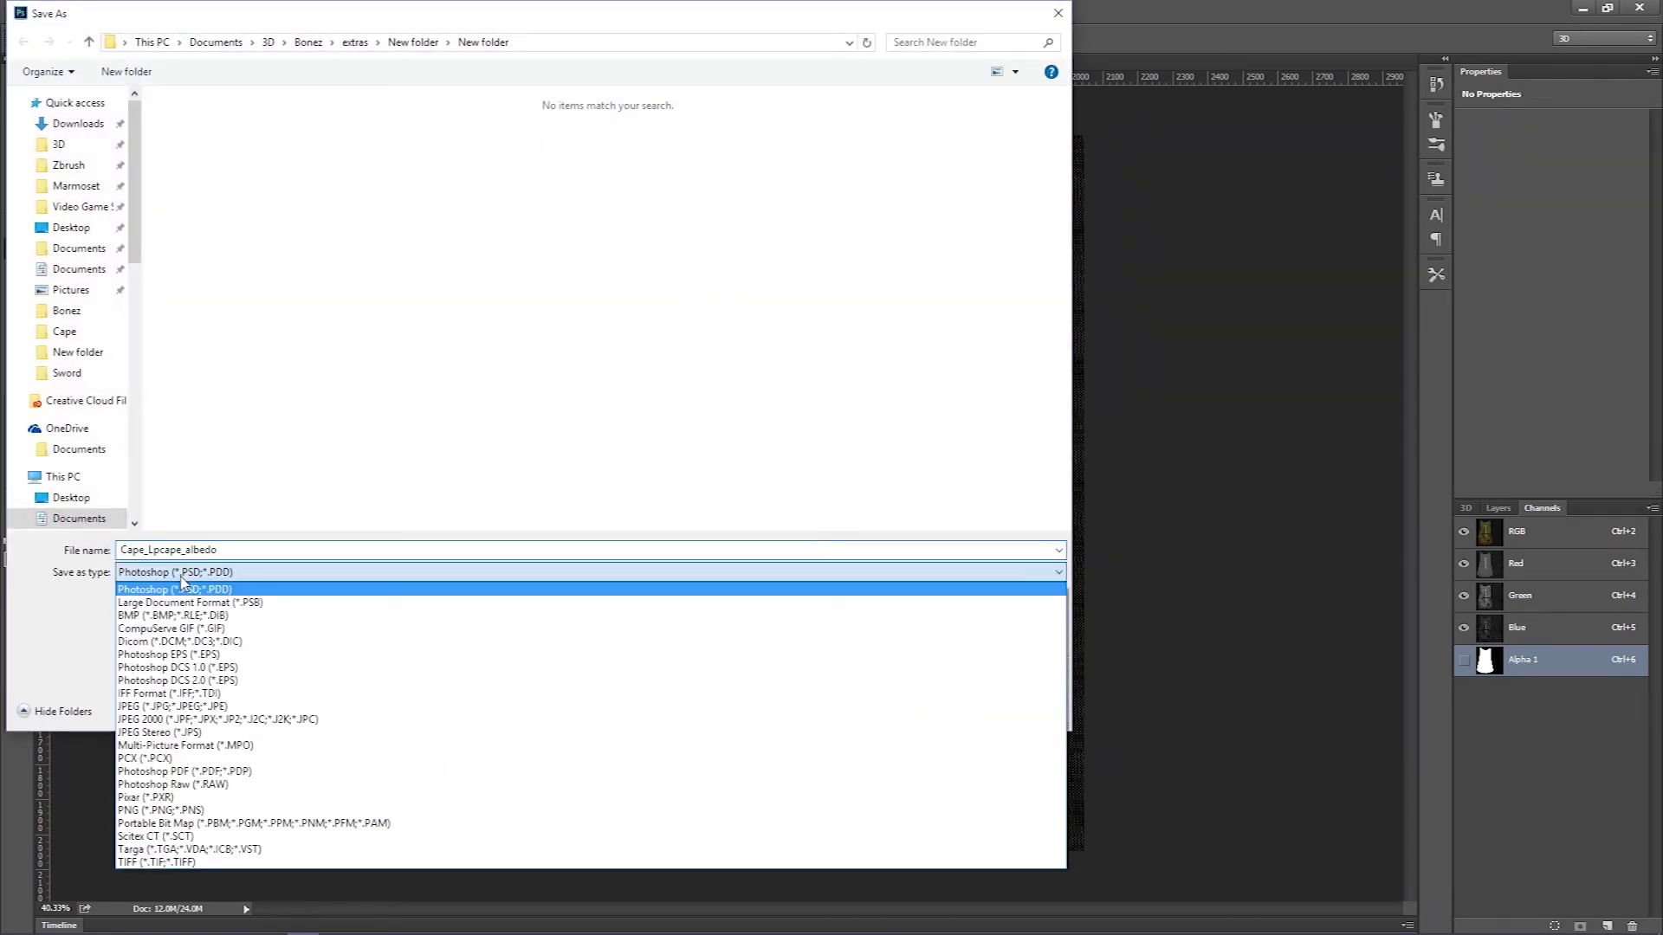
{"action": "left_click", "coordinate": [216, 837]}
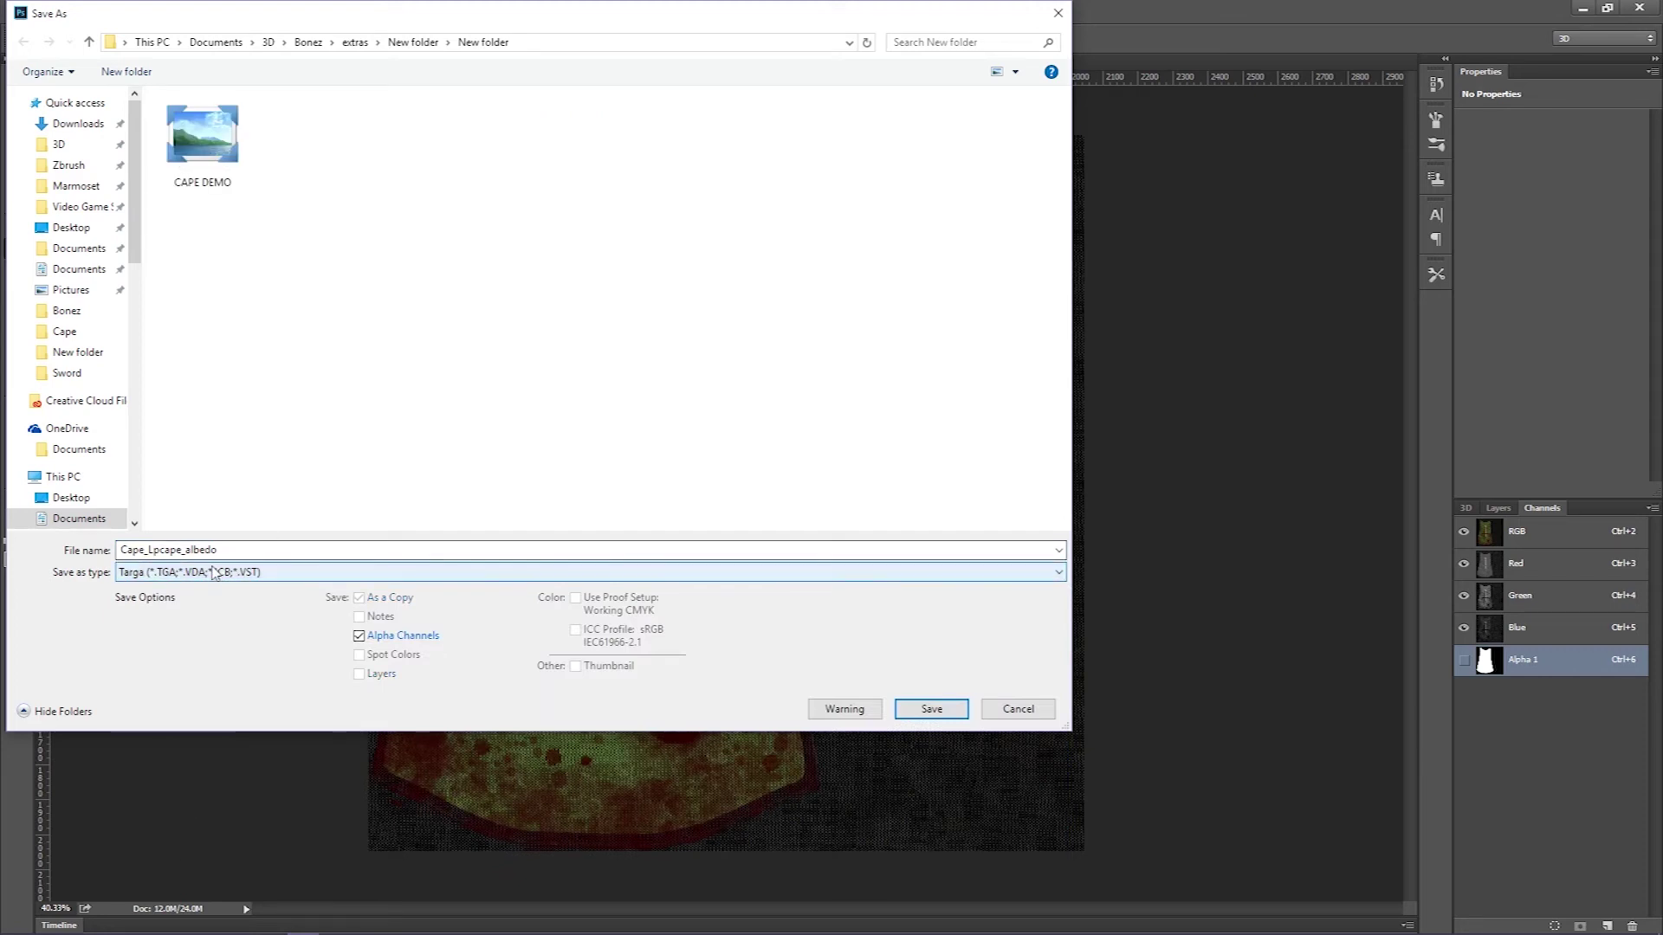
{"action": "left_click", "coordinate": [206, 158]}
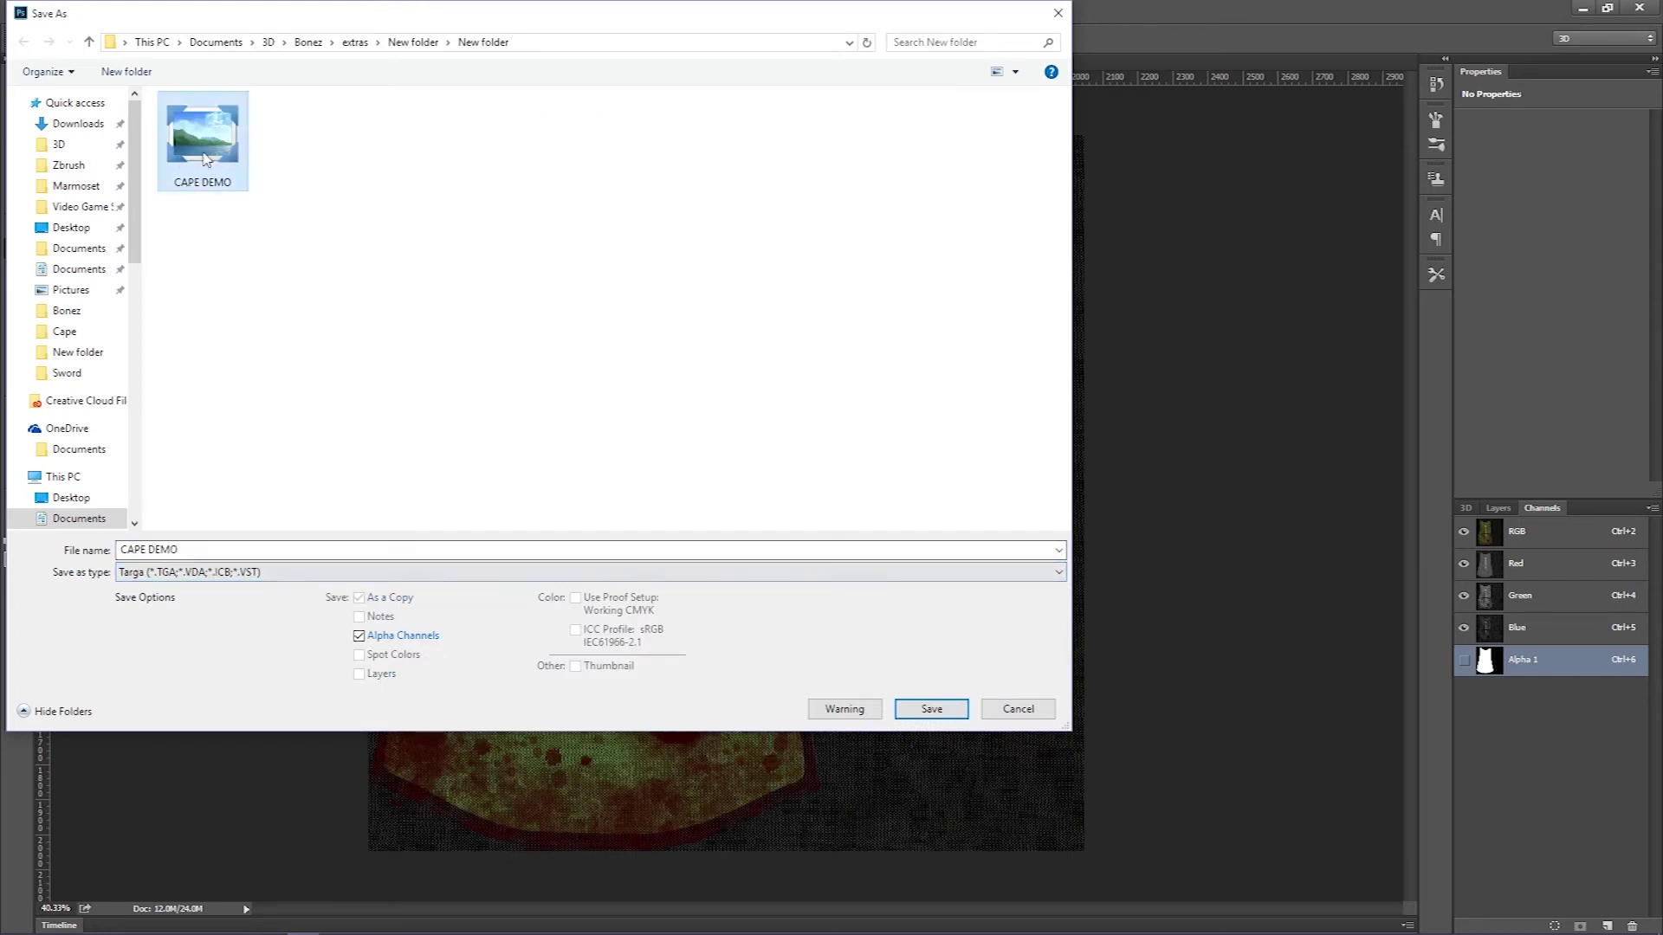
{"action": "left_click", "coordinate": [931, 708]}
{"action": "key", "text": "Return"}
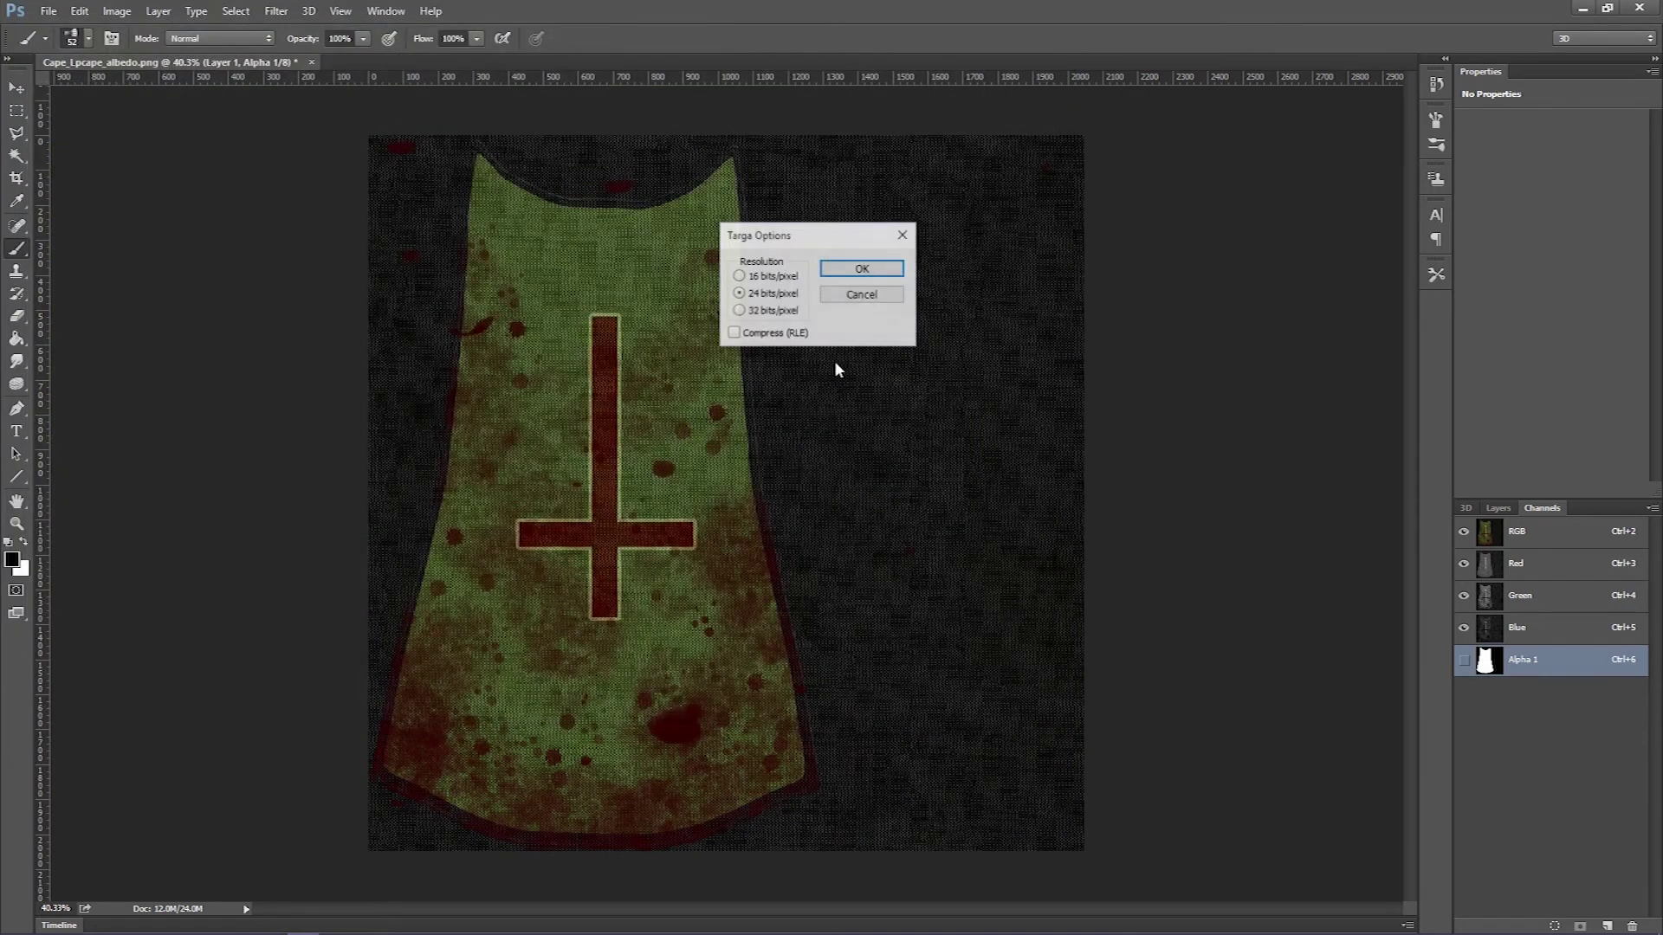
{"action": "left_click", "coordinate": [739, 311]}
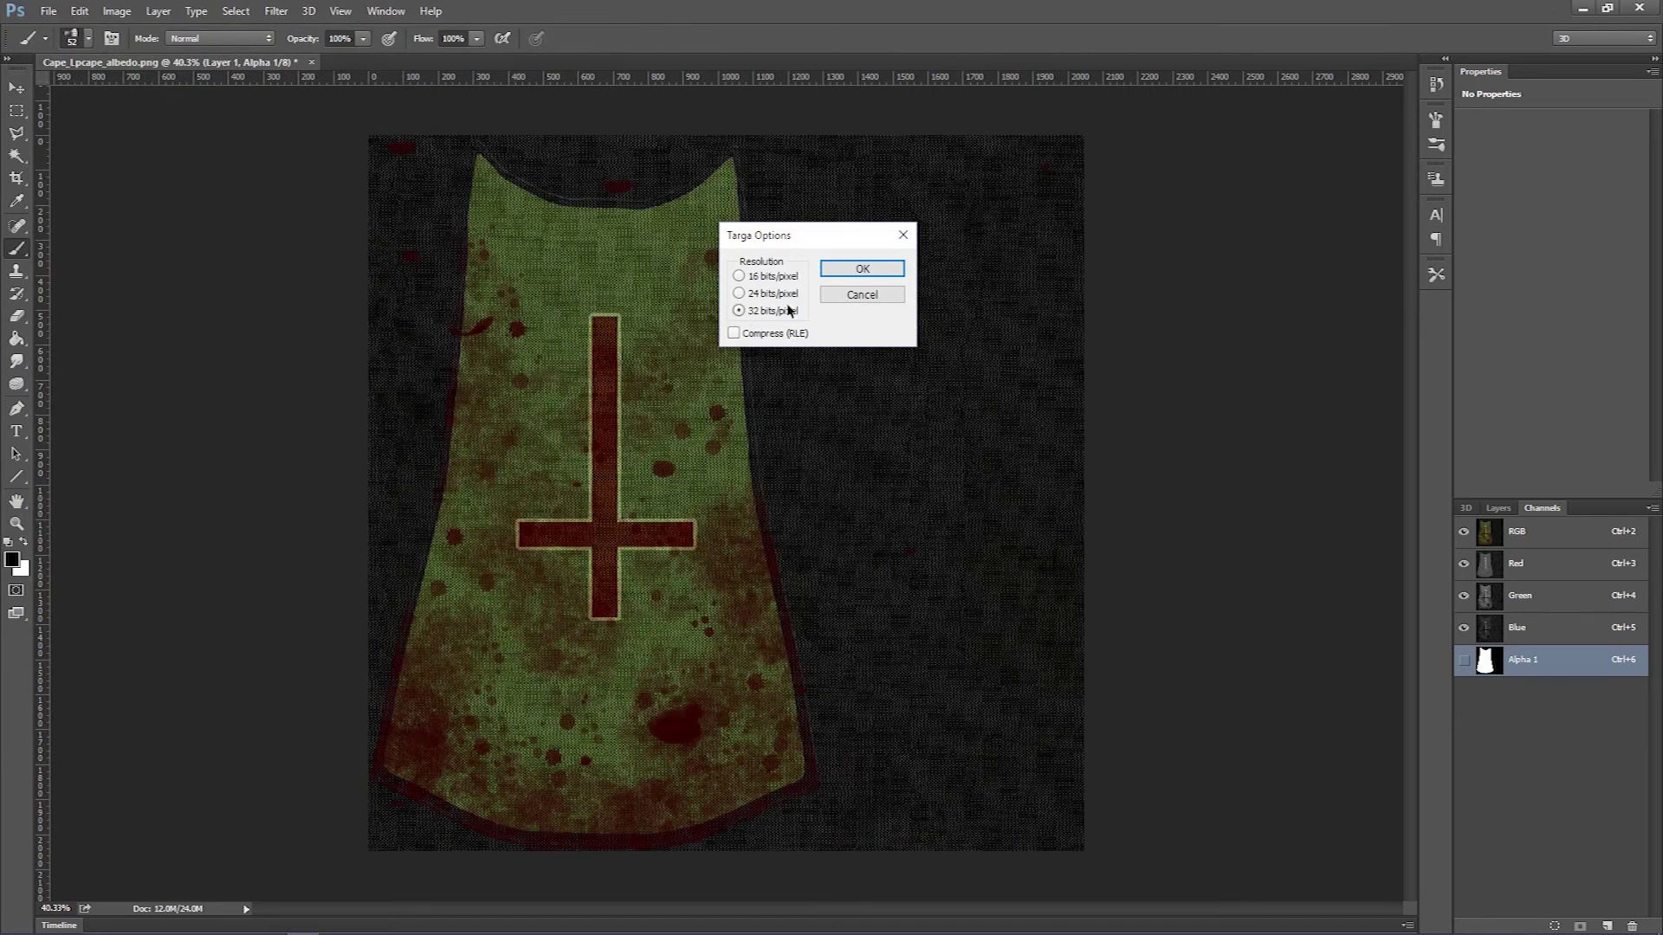
{"action": "left_click", "coordinate": [872, 269]}
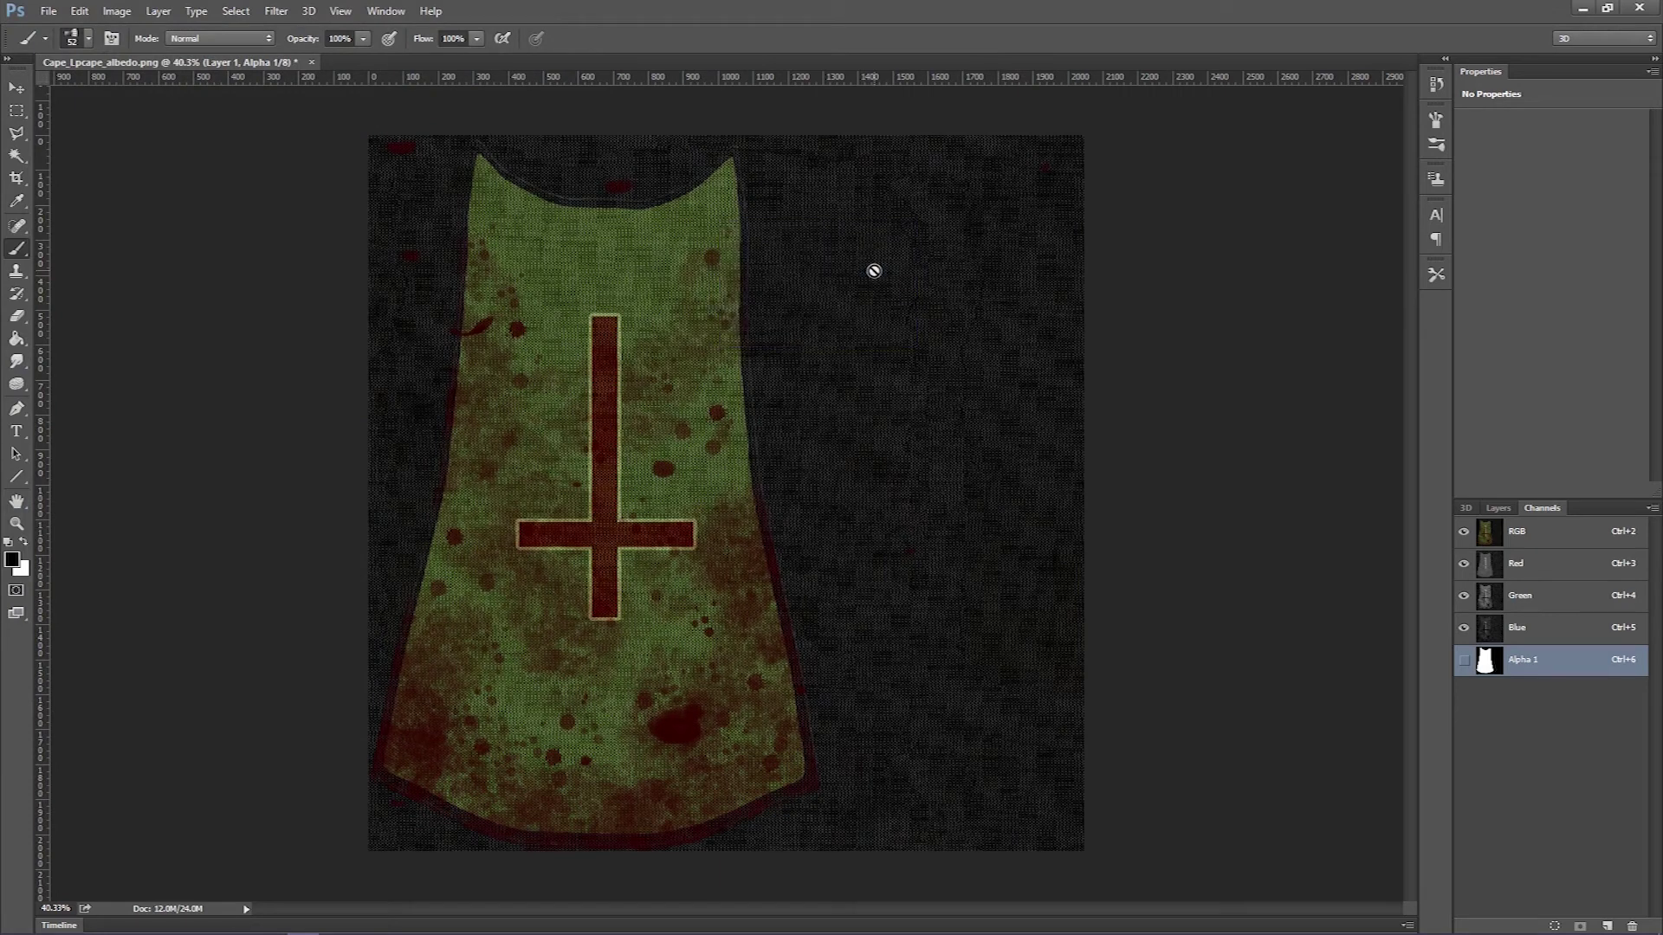
{"action": "left_click", "coordinate": [1580, 10]}
Set the cape material's transparency to Cutout using albedo alpha and inspect the ragged hem
{"action": "scroll", "coordinate": [1479, 660], "scroll_direction": "down", "scroll_amount": 3}
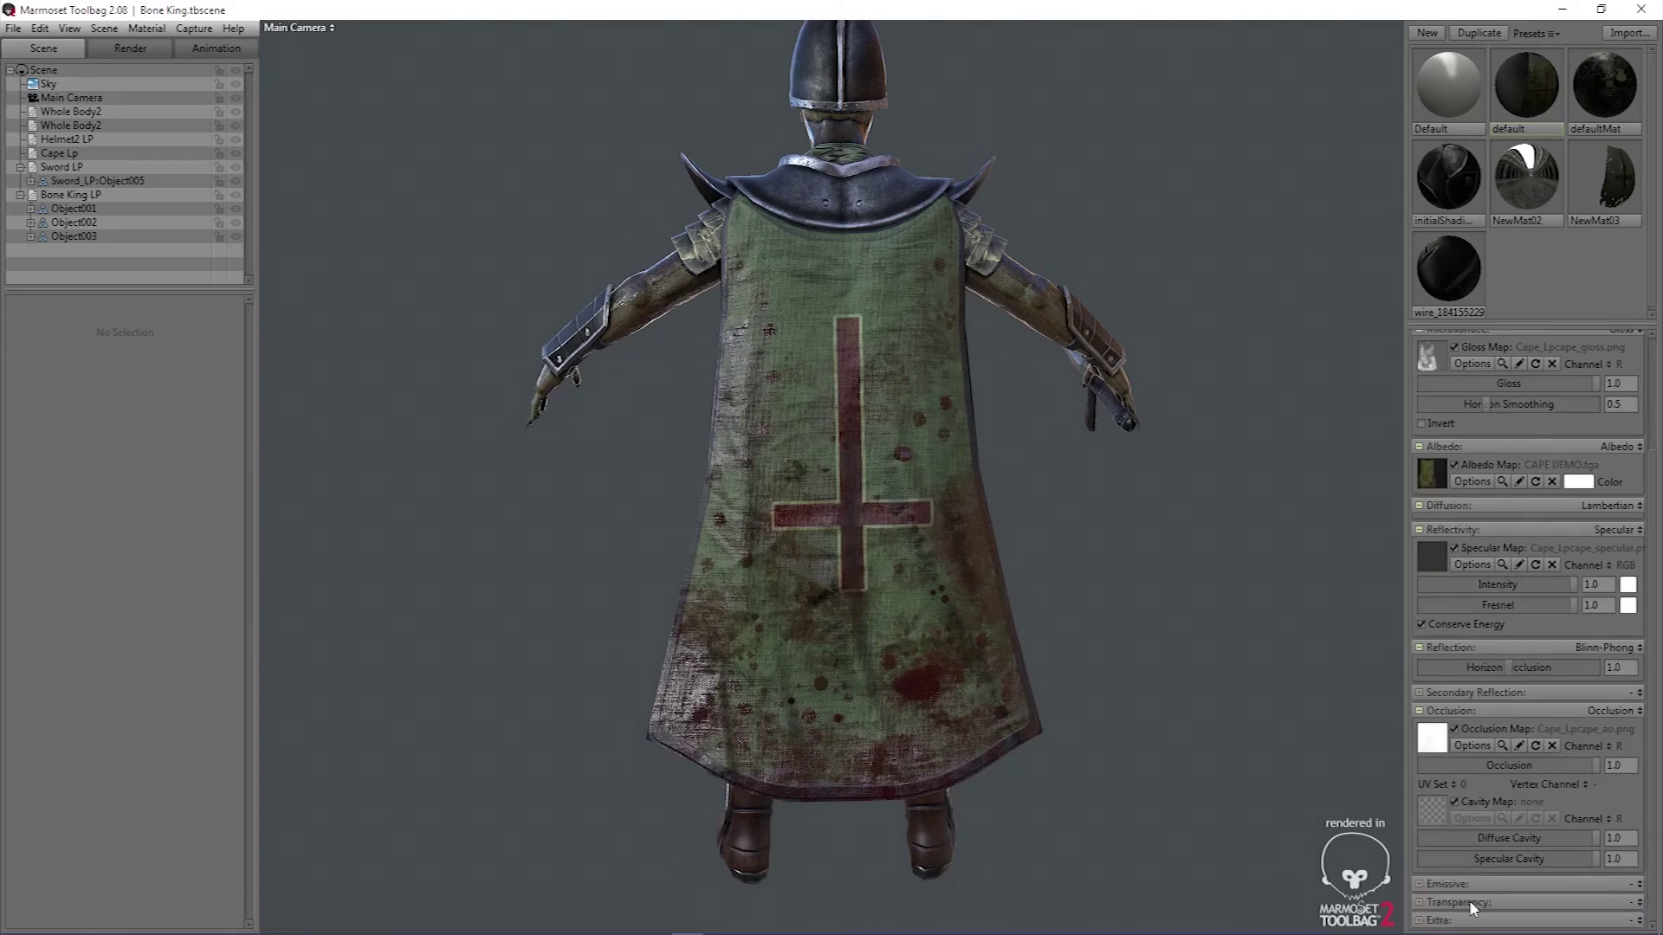
{"action": "left_click", "coordinate": [1469, 901]}
{"action": "left_click", "coordinate": [1635, 901]}
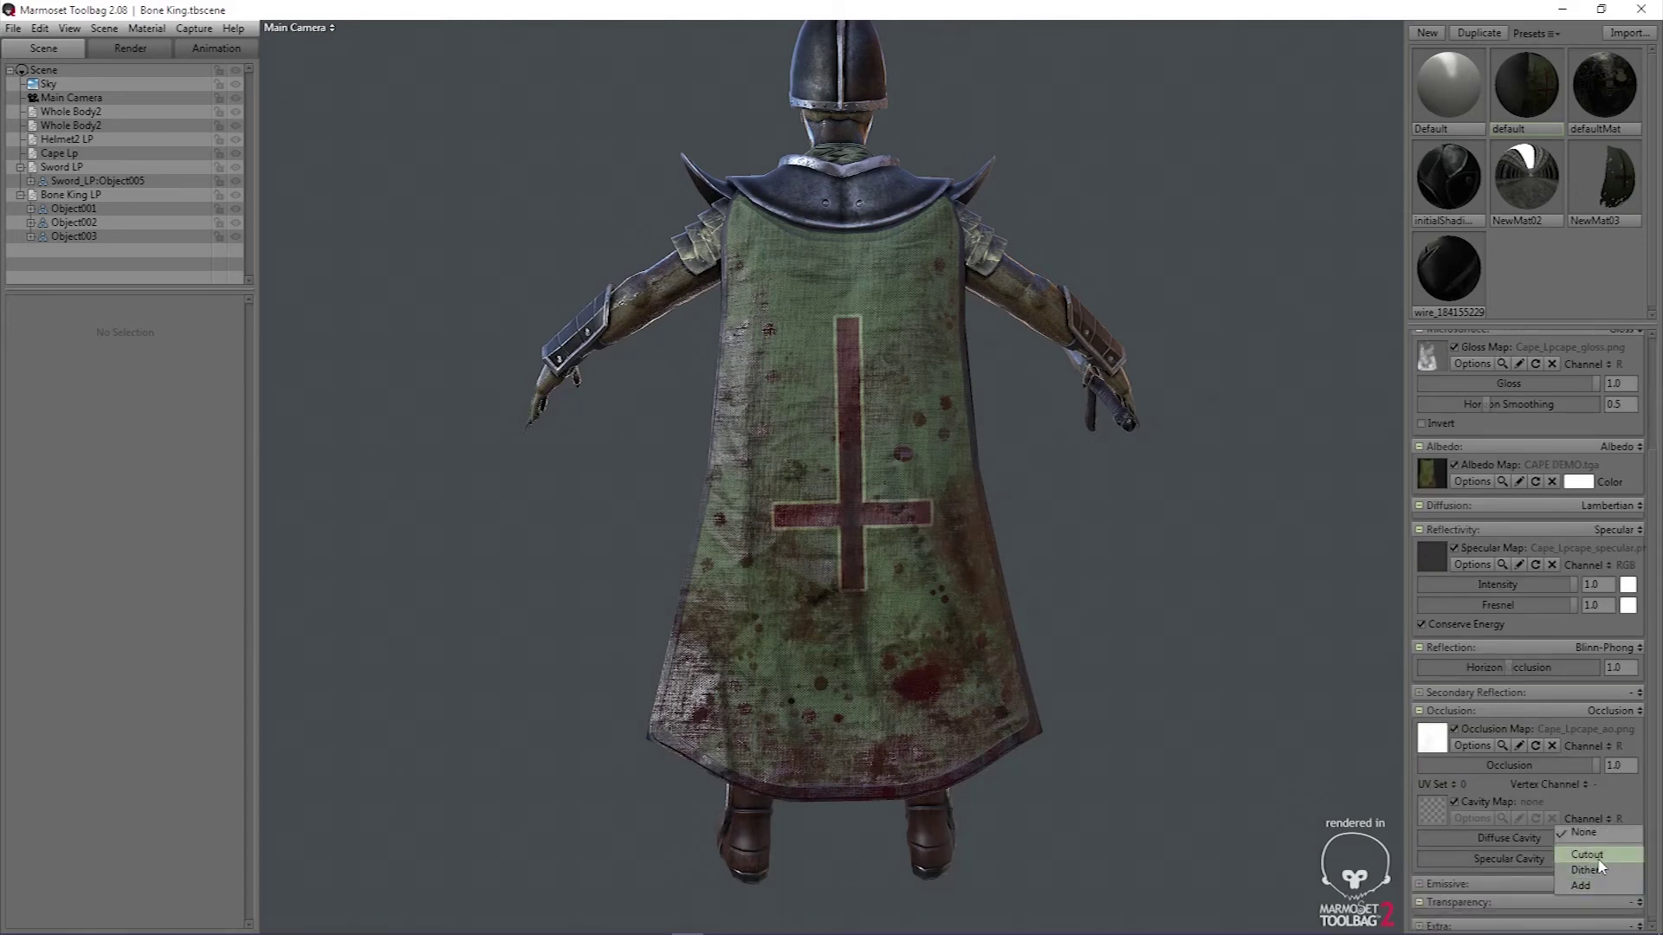
{"action": "left_click", "coordinate": [1588, 856]}
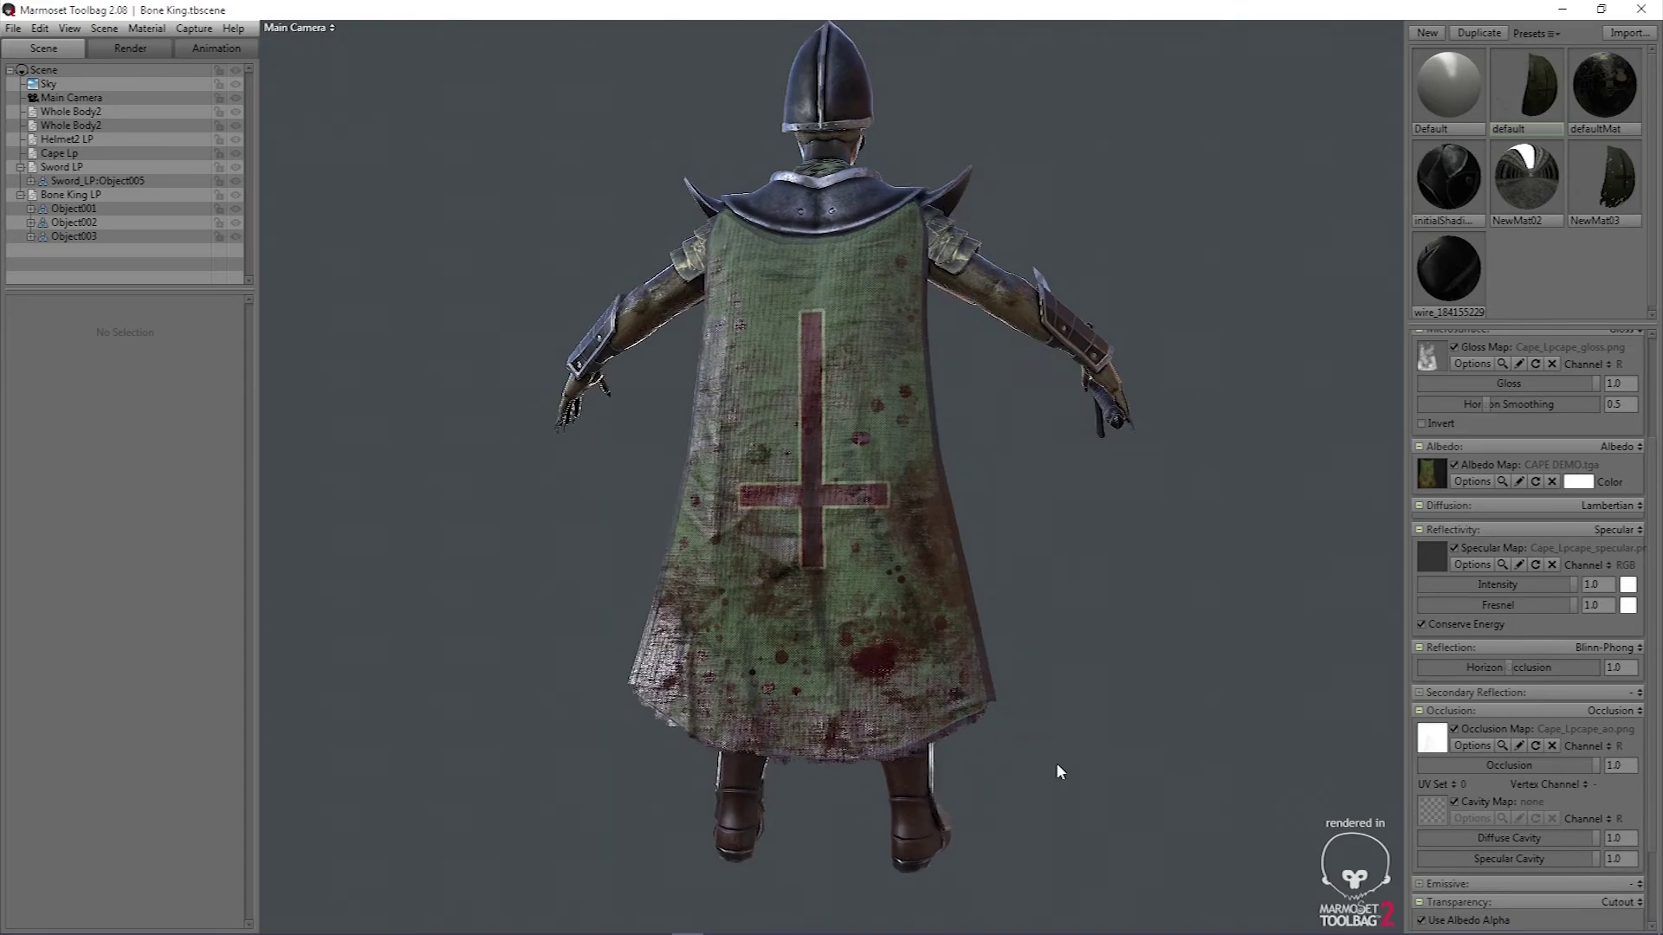
{"action": "scroll", "coordinate": [1003, 735], "scroll_direction": "up", "scroll_amount": 5}
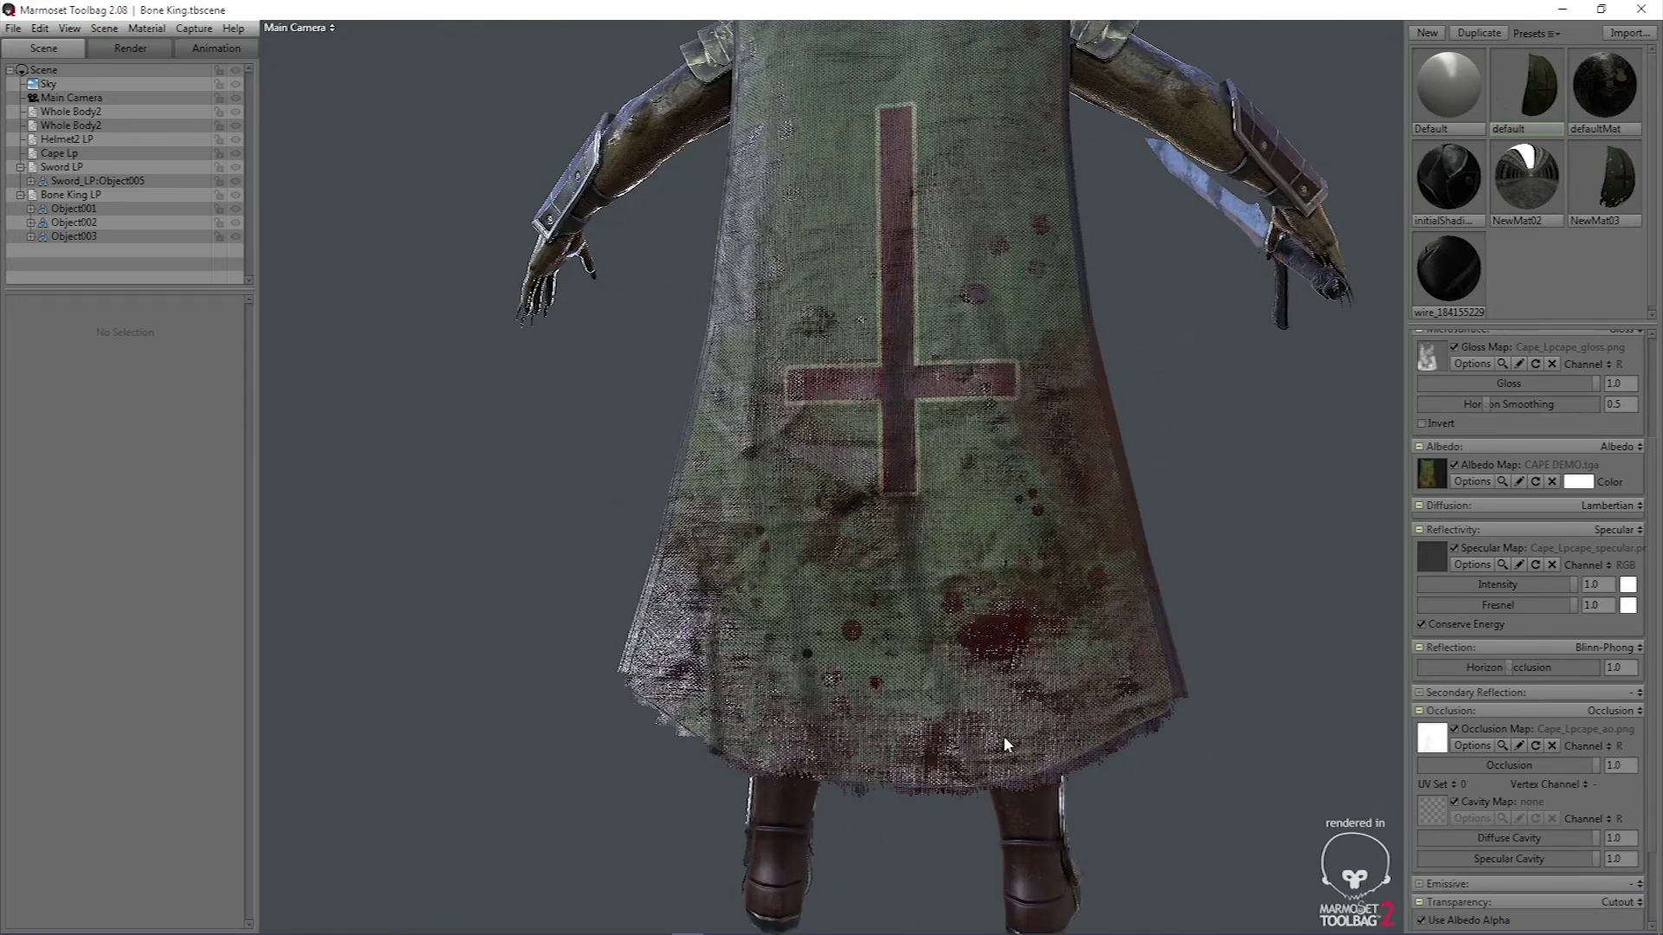
{"action": "mouse_move", "coordinate": [1003, 735]}
{"action": "left_mouse_down"}
{"action": "mouse_move", "coordinate": [1102, 706]}
{"action": "mouse_move", "coordinate": [1095, 639]}
{"action": "mouse_move", "coordinate": [854, 765]}
{"action": "mouse_move", "coordinate": [750, 687]}
{"action": "mouse_move", "coordinate": [1255, 743]}
{"action": "mouse_move", "coordinate": [954, 720]}
{"action": "mouse_move", "coordinate": [995, 712]}
{"action": "mouse_move", "coordinate": [973, 802]}
{"action": "mouse_move", "coordinate": [1065, 827]}
{"action": "mouse_move", "coordinate": [857, 828]}
{"action": "mouse_move", "coordinate": [1051, 762]}
{"action": "mouse_move", "coordinate": [995, 860]}
{"action": "mouse_move", "coordinate": [1307, 768]}
{"action": "mouse_move", "coordinate": [944, 767]}
{"action": "mouse_move", "coordinate": [987, 715]}
{"action": "mouse_move", "coordinate": [1011, 643]}
{"action": "mouse_move", "coordinate": [997, 712]}
{"action": "left_mouse_up"}
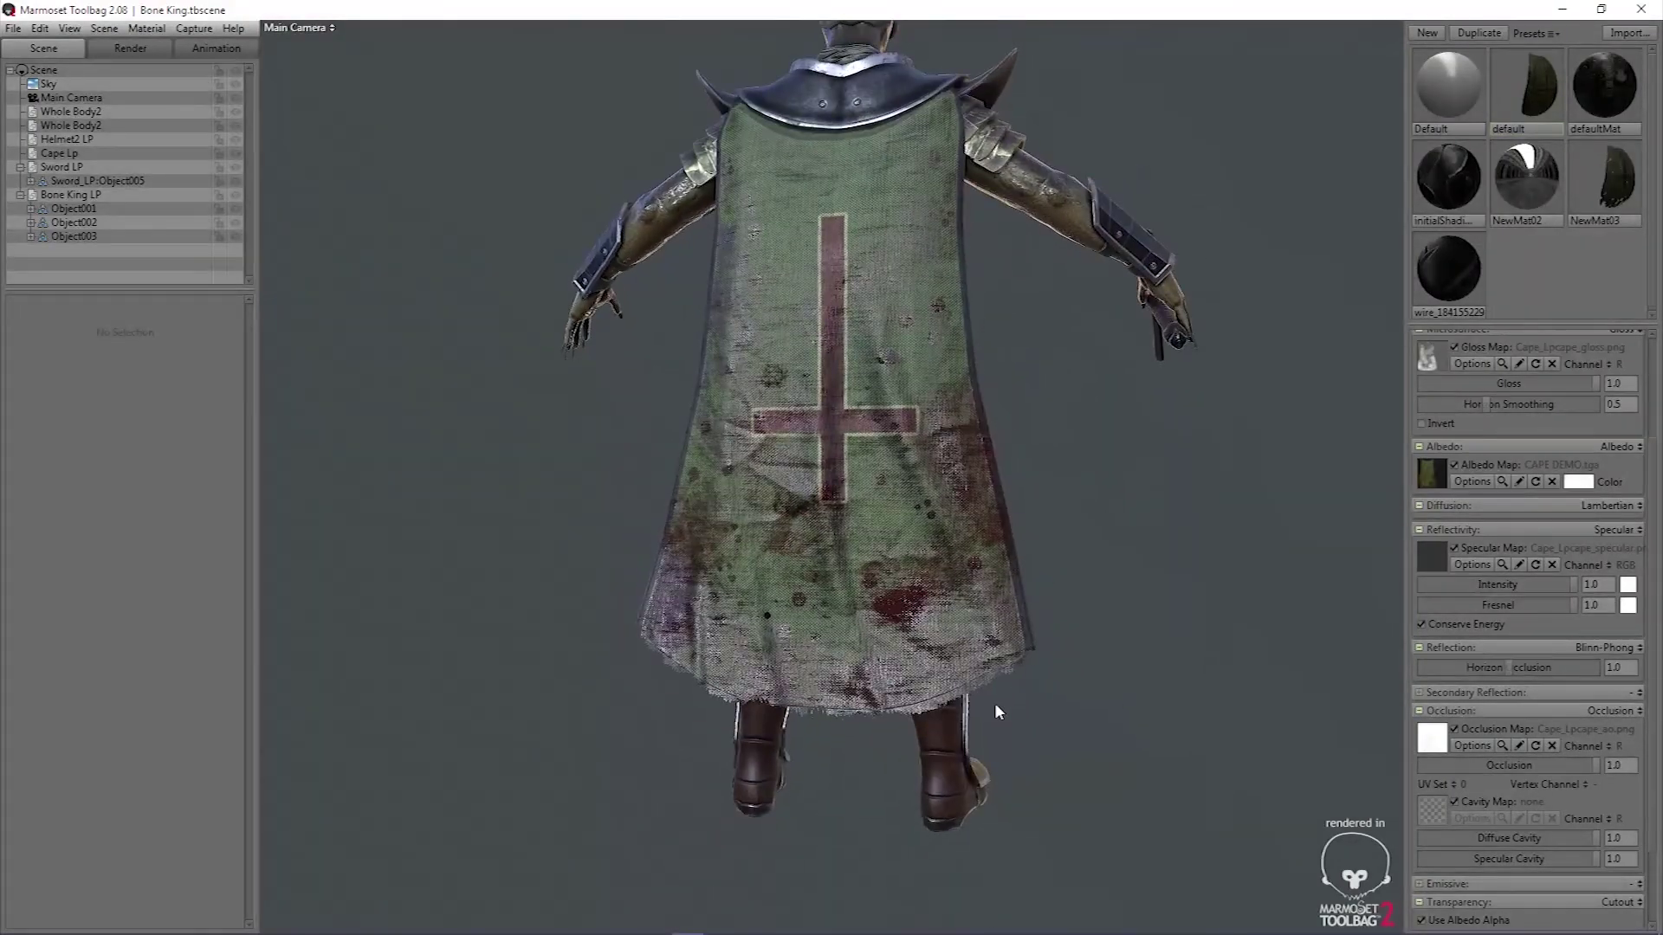
{"action": "mouse_move", "coordinate": [1005, 931]}
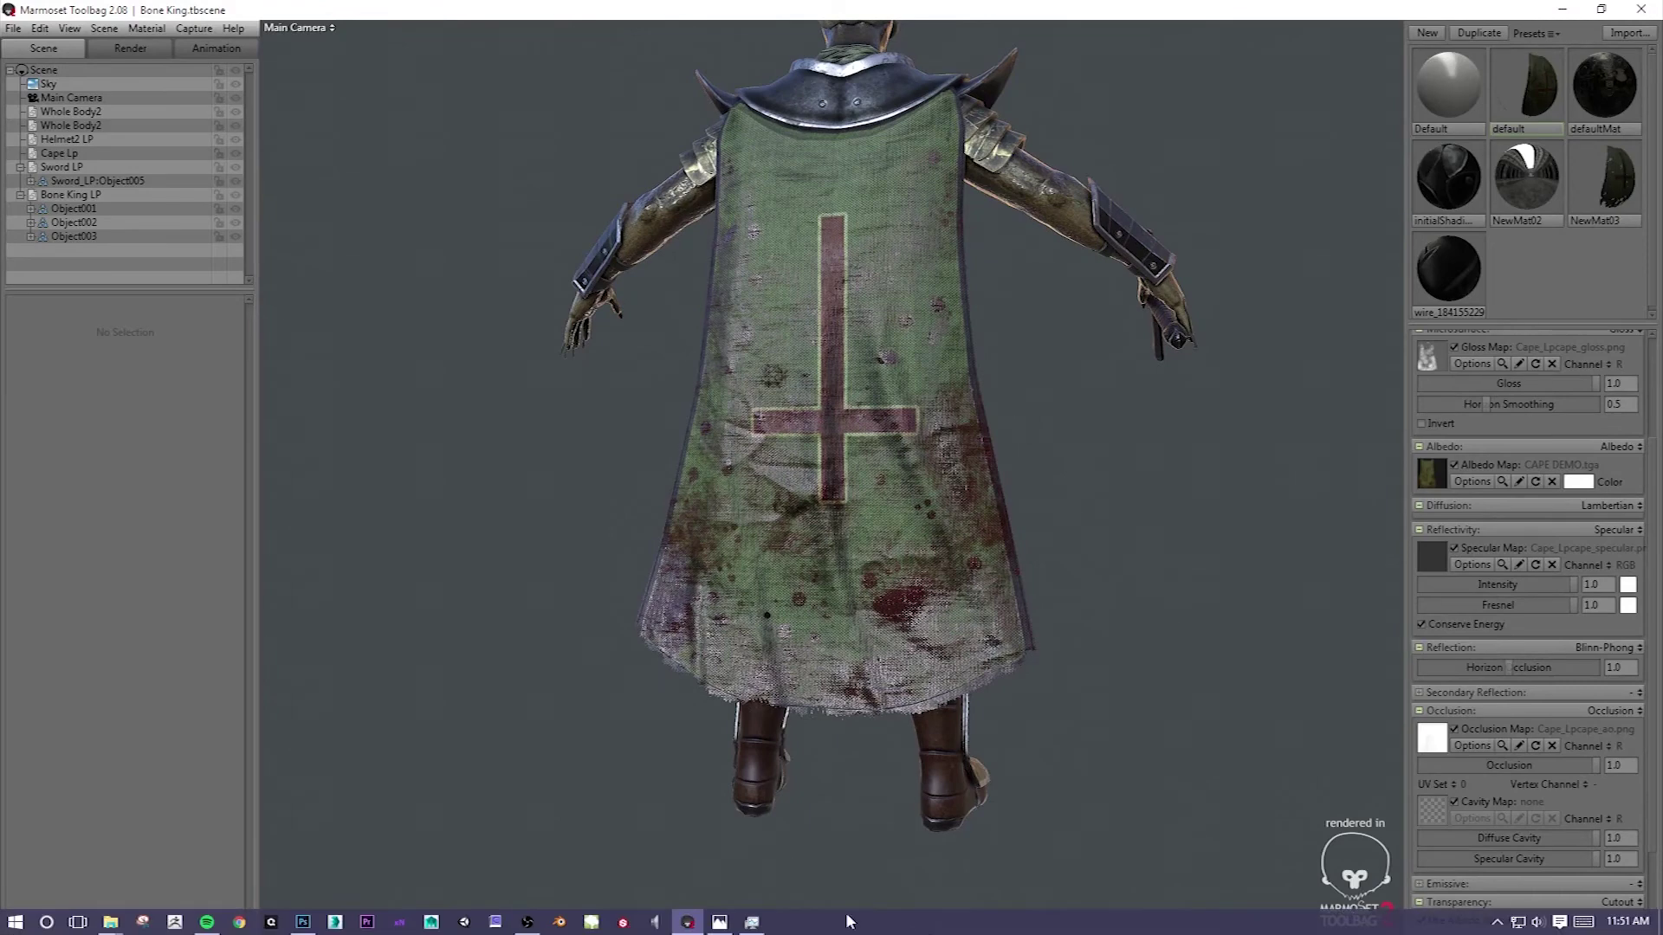
{"action": "left_click", "coordinate": [304, 924]}
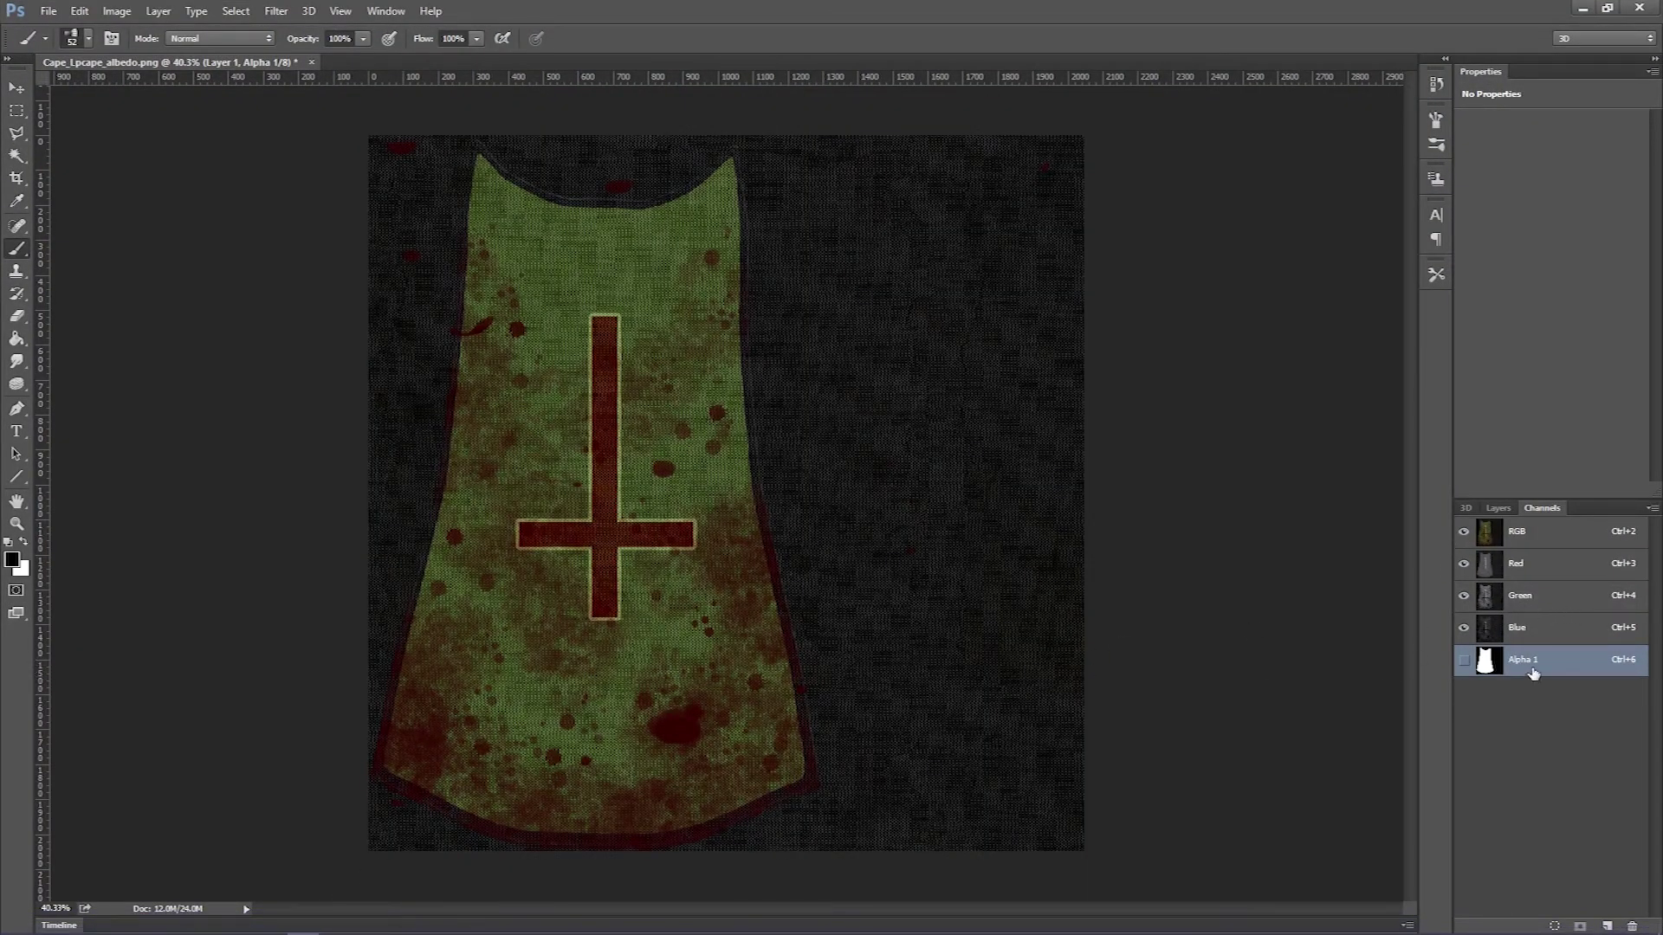
Show Alpha 1 alone with RGB hidden and fray the cape's bottom hem with fibre strokes
{"action": "left_click", "coordinate": [1464, 661]}
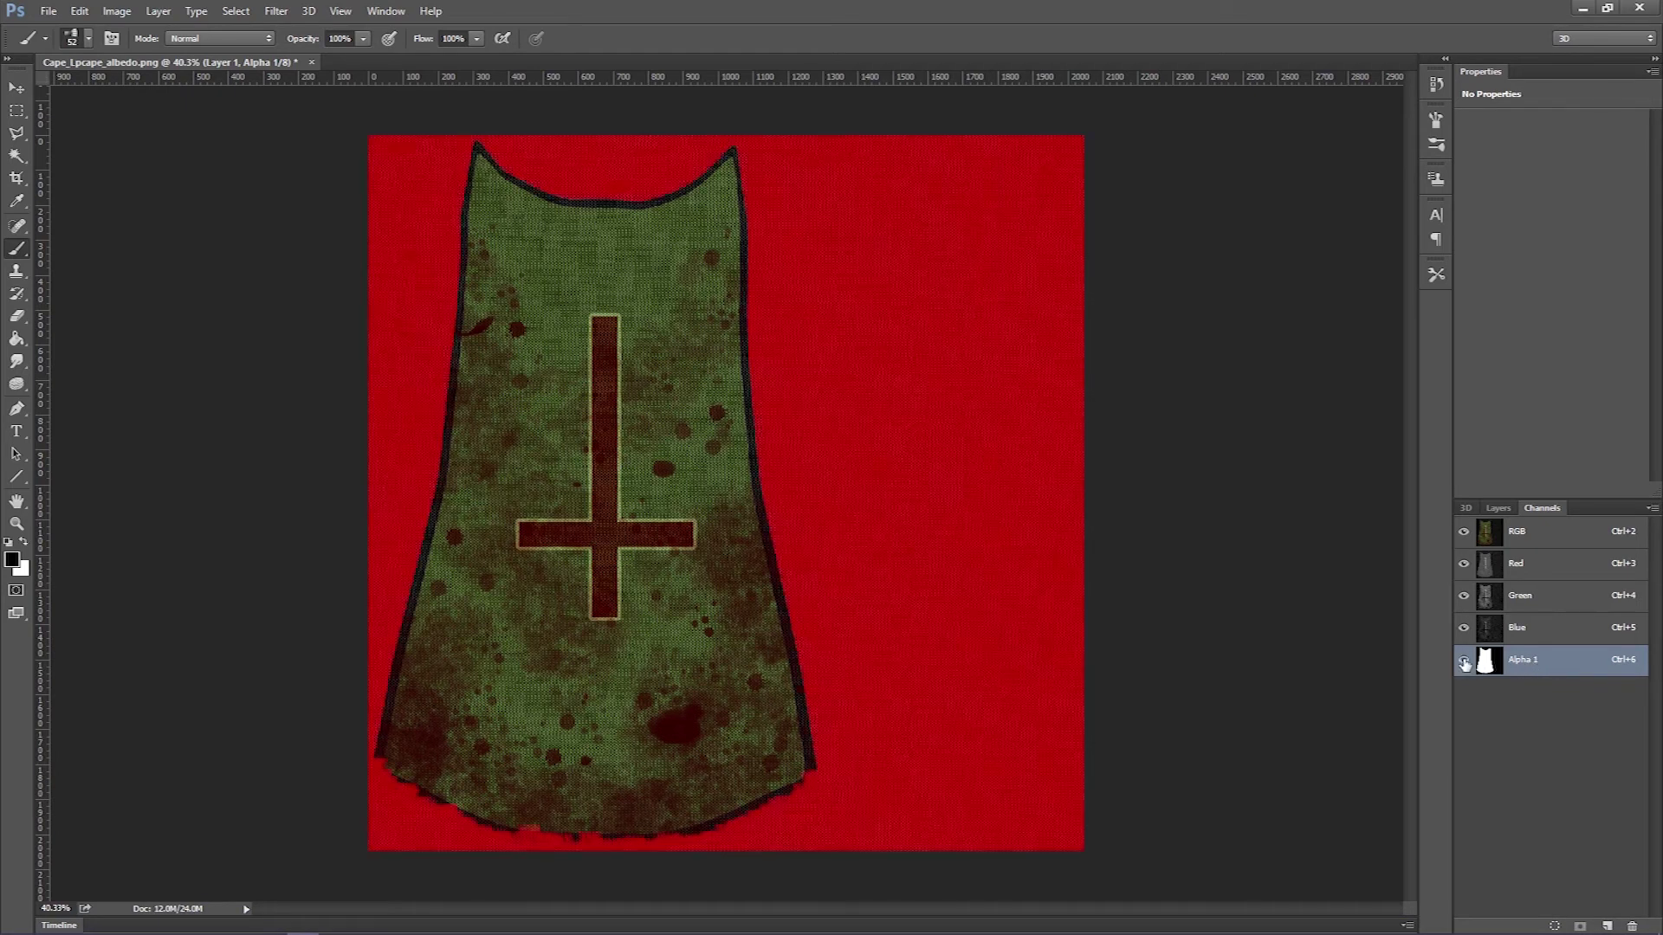
{"action": "left_click", "coordinate": [1463, 531]}
{"action": "scroll", "coordinate": [693, 761], "scroll_direction": "up", "scroll_amount": 3}
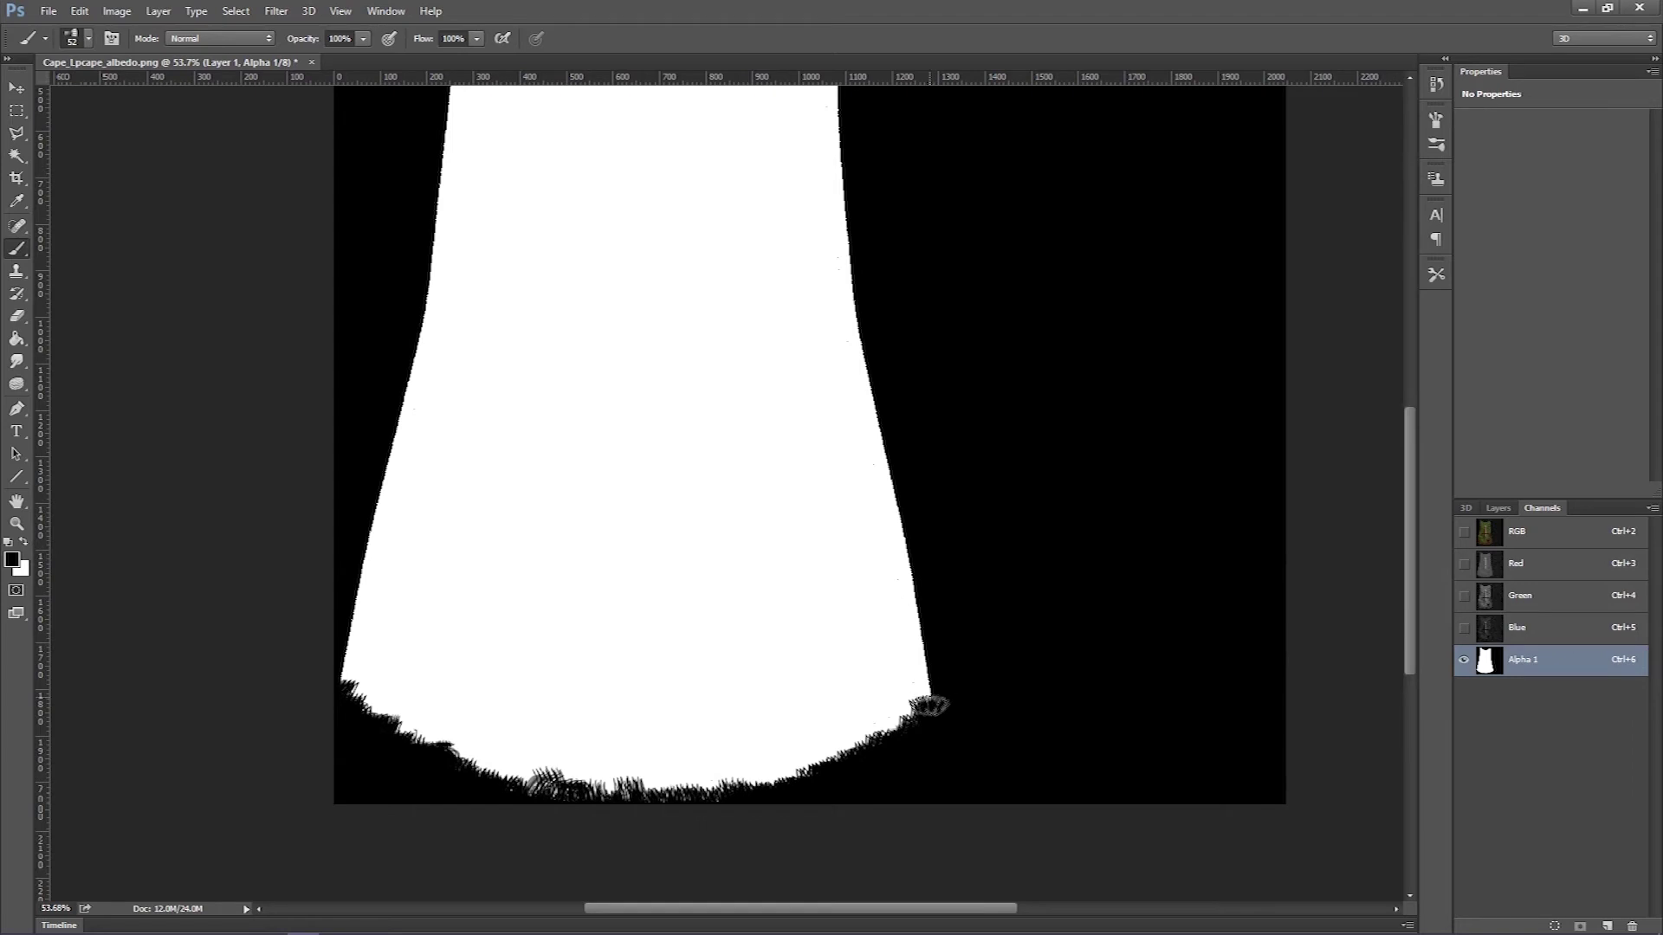
{"action": "mouse_move", "coordinate": [934, 697]}
{"action": "left_mouse_down"}
{"action": "mouse_move", "coordinate": [916, 646]}
{"action": "mouse_move", "coordinate": [937, 707]}
{"action": "mouse_move", "coordinate": [897, 699]}
{"action": "mouse_move", "coordinate": [896, 747]}
{"action": "mouse_move", "coordinate": [877, 728]}
{"action": "mouse_move", "coordinate": [881, 762]}
{"action": "mouse_move", "coordinate": [855, 767]}
{"action": "mouse_move", "coordinate": [848, 750]}
{"action": "mouse_move", "coordinate": [798, 778]}
{"action": "mouse_move", "coordinate": [834, 774]}
{"action": "mouse_move", "coordinate": [847, 732]}
{"action": "mouse_move", "coordinate": [793, 794]}
{"action": "mouse_move", "coordinate": [744, 800]}
{"action": "mouse_move", "coordinate": [759, 770]}
{"action": "mouse_move", "coordinate": [750, 805]}
{"action": "mouse_move", "coordinate": [687, 789]}
{"action": "mouse_move", "coordinate": [663, 762]}
{"action": "left_mouse_up"}
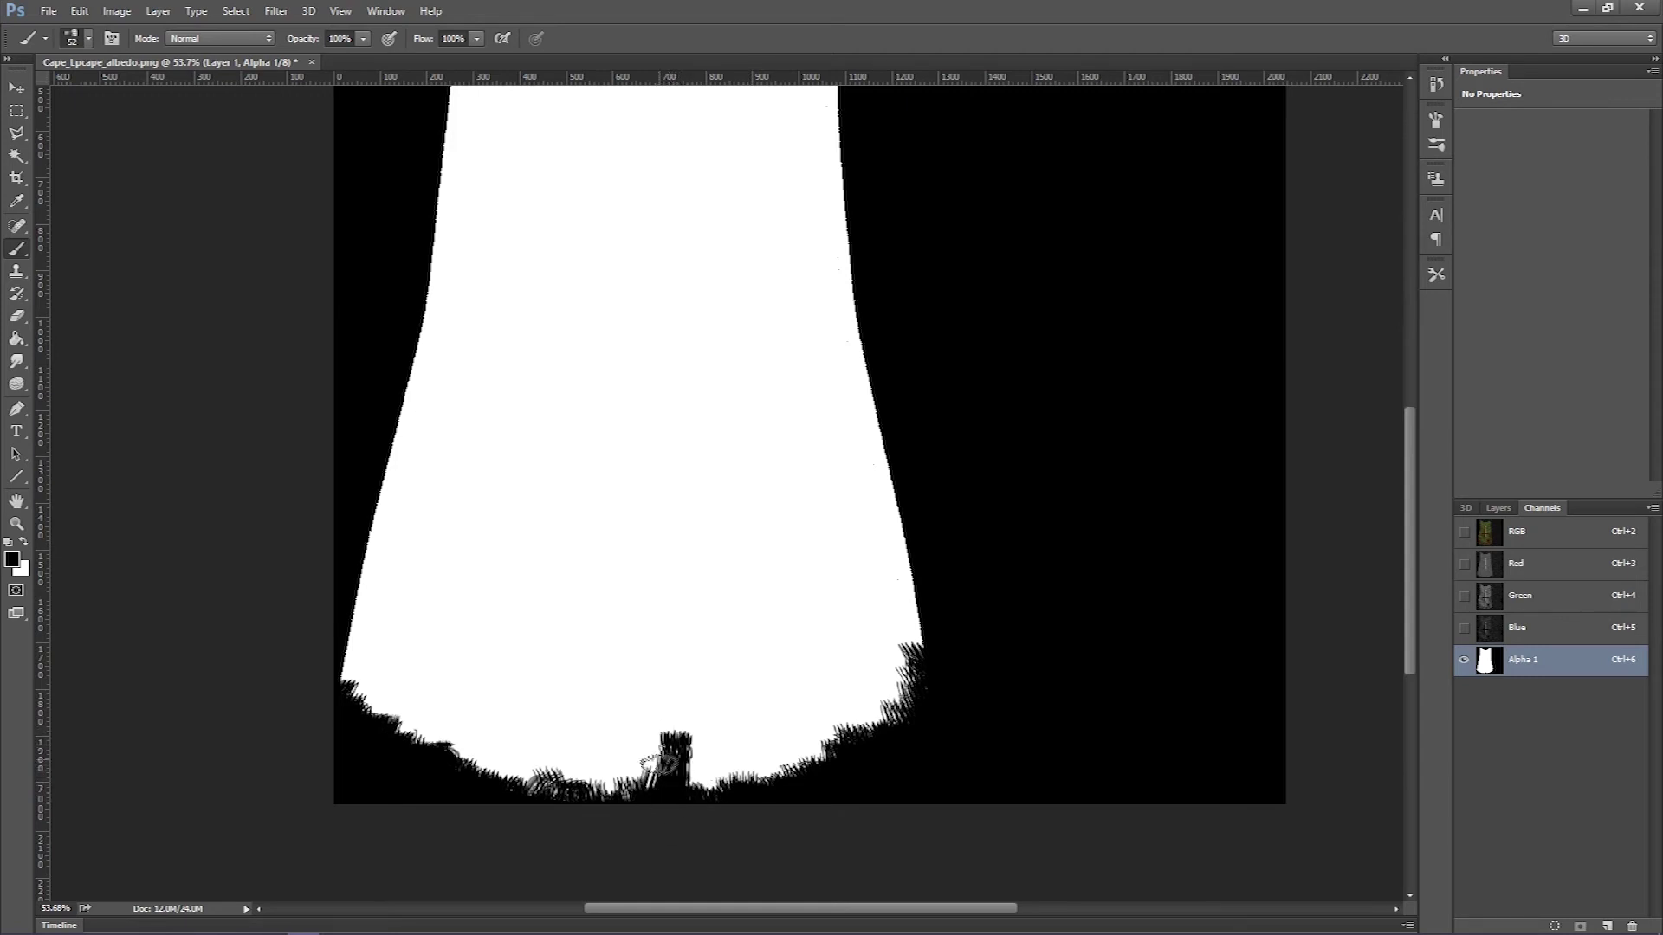
{"action": "mouse_move", "coordinate": [453, 762]}
{"action": "left_mouse_down"}
{"action": "mouse_move", "coordinate": [478, 703]}
{"action": "mouse_move", "coordinate": [452, 759]}
{"action": "mouse_move", "coordinate": [462, 776]}
{"action": "mouse_move", "coordinate": [439, 748]}
{"action": "mouse_move", "coordinate": [428, 760]}
{"action": "mouse_move", "coordinate": [407, 686]}
{"action": "mouse_move", "coordinate": [360, 710]}
{"action": "left_mouse_up"}
Fray the cape's left edge, top-right tip and lower-right edge with fibre strokes
{"action": "mouse_move", "coordinate": [345, 604]}
{"action": "left_mouse_down"}
{"action": "mouse_move", "coordinate": [385, 417]}
{"action": "mouse_move", "coordinate": [416, 367]}
{"action": "mouse_move", "coordinate": [387, 412]}
{"action": "mouse_move", "coordinate": [398, 360]}
{"action": "mouse_move", "coordinate": [387, 482]}
{"action": "mouse_move", "coordinate": [417, 560]}
{"action": "mouse_move", "coordinate": [453, 538]}
{"action": "mouse_move", "coordinate": [486, 456]}
{"action": "mouse_move", "coordinate": [486, 430]}
{"action": "mouse_move", "coordinate": [471, 438]}
{"action": "mouse_move", "coordinate": [491, 367]}
{"action": "mouse_move", "coordinate": [441, 536]}
{"action": "left_mouse_up"}
{"action": "mouse_move", "coordinate": [509, 471]}
{"action": "left_mouse_down"}
{"action": "mouse_move", "coordinate": [520, 312]}
{"action": "mouse_move", "coordinate": [513, 369]}
{"action": "mouse_move", "coordinate": [509, 313]}
{"action": "mouse_move", "coordinate": [501, 325]}
{"action": "mouse_move", "coordinate": [535, 200]}
{"action": "mouse_move", "coordinate": [532, 242]}
{"action": "left_mouse_up"}
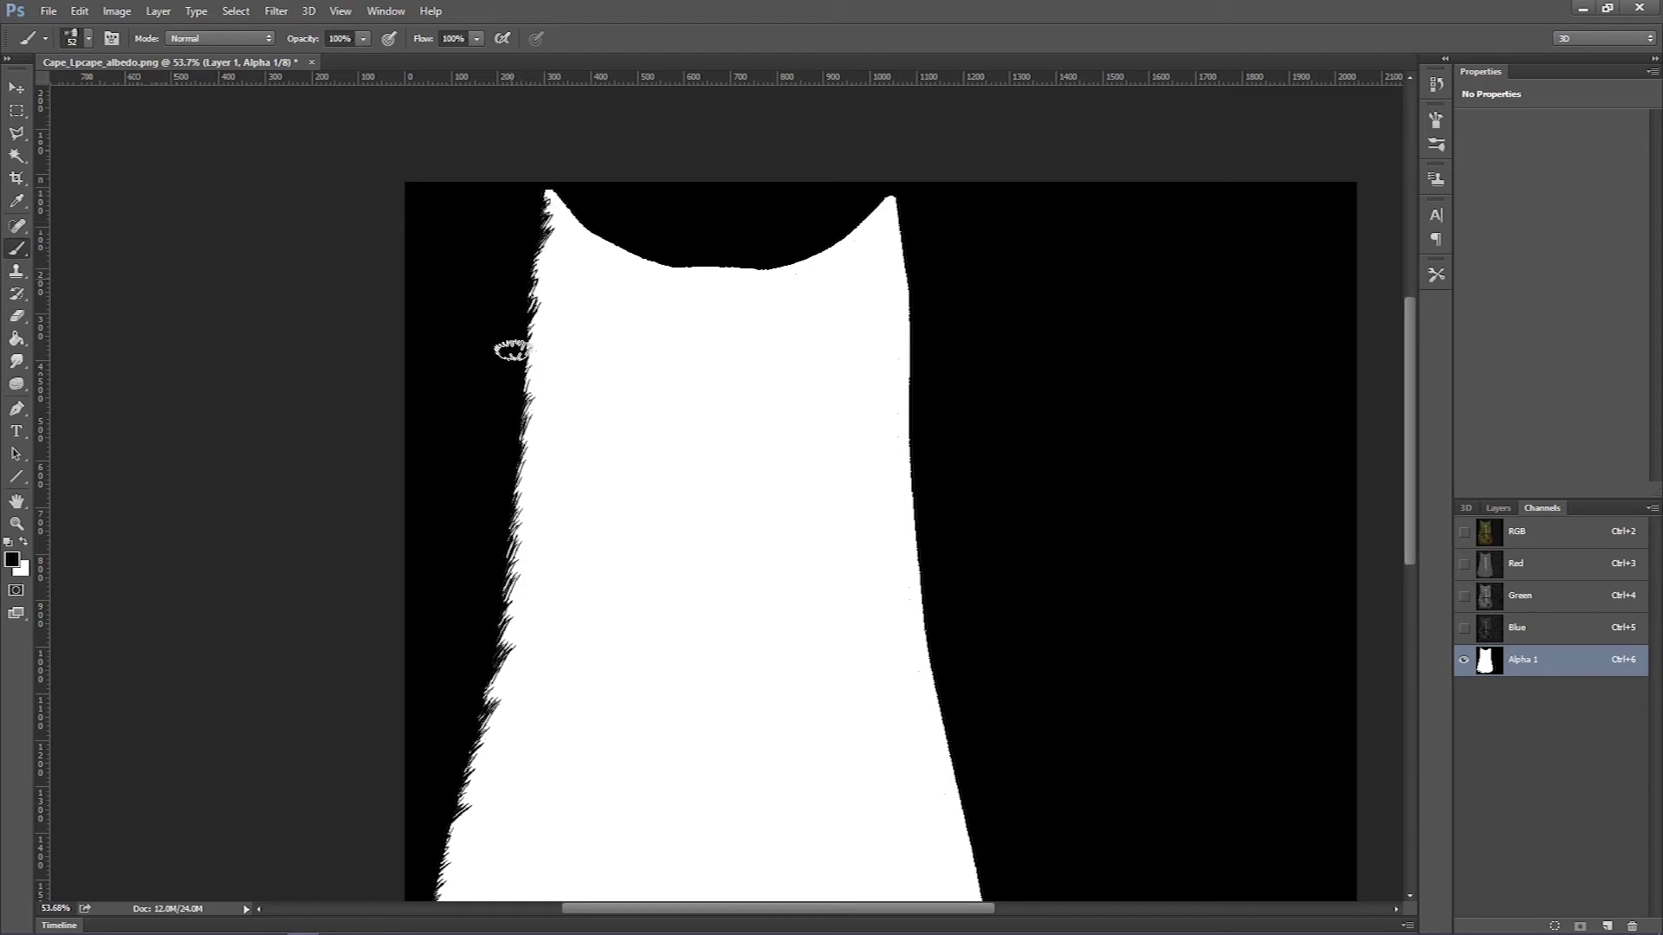
{"action": "mouse_move", "coordinate": [928, 252]}
{"action": "left_mouse_down"}
{"action": "mouse_move", "coordinate": [900, 204]}
{"action": "mouse_move", "coordinate": [938, 292]}
{"action": "mouse_move", "coordinate": [929, 307]}
{"action": "mouse_move", "coordinate": [912, 275]}
{"action": "mouse_move", "coordinate": [920, 408]}
{"action": "left_mouse_up"}
{"action": "scroll", "coordinate": [901, 433], "scroll_direction": "down", "scroll_amount": 5}
{"action": "scroll", "coordinate": [901, 433], "scroll_direction": "right", "scroll_amount": 2}
{"action": "mouse_move", "coordinate": [880, 723]}
{"action": "left_mouse_down"}
{"action": "mouse_move", "coordinate": [895, 709]}
{"action": "mouse_move", "coordinate": [874, 646]}
{"action": "mouse_move", "coordinate": [894, 638]}
{"action": "mouse_move", "coordinate": [860, 570]}
{"action": "mouse_move", "coordinate": [887, 587]}
{"action": "mouse_move", "coordinate": [846, 512]}
{"action": "mouse_move", "coordinate": [867, 511]}
{"action": "mouse_move", "coordinate": [839, 491]}
{"action": "mouse_move", "coordinate": [857, 494]}
{"action": "mouse_move", "coordinate": [837, 450]}
{"action": "mouse_move", "coordinate": [854, 457]}
{"action": "mouse_move", "coordinate": [820, 393]}
{"action": "mouse_move", "coordinate": [790, 132]}
{"action": "left_mouse_up"}
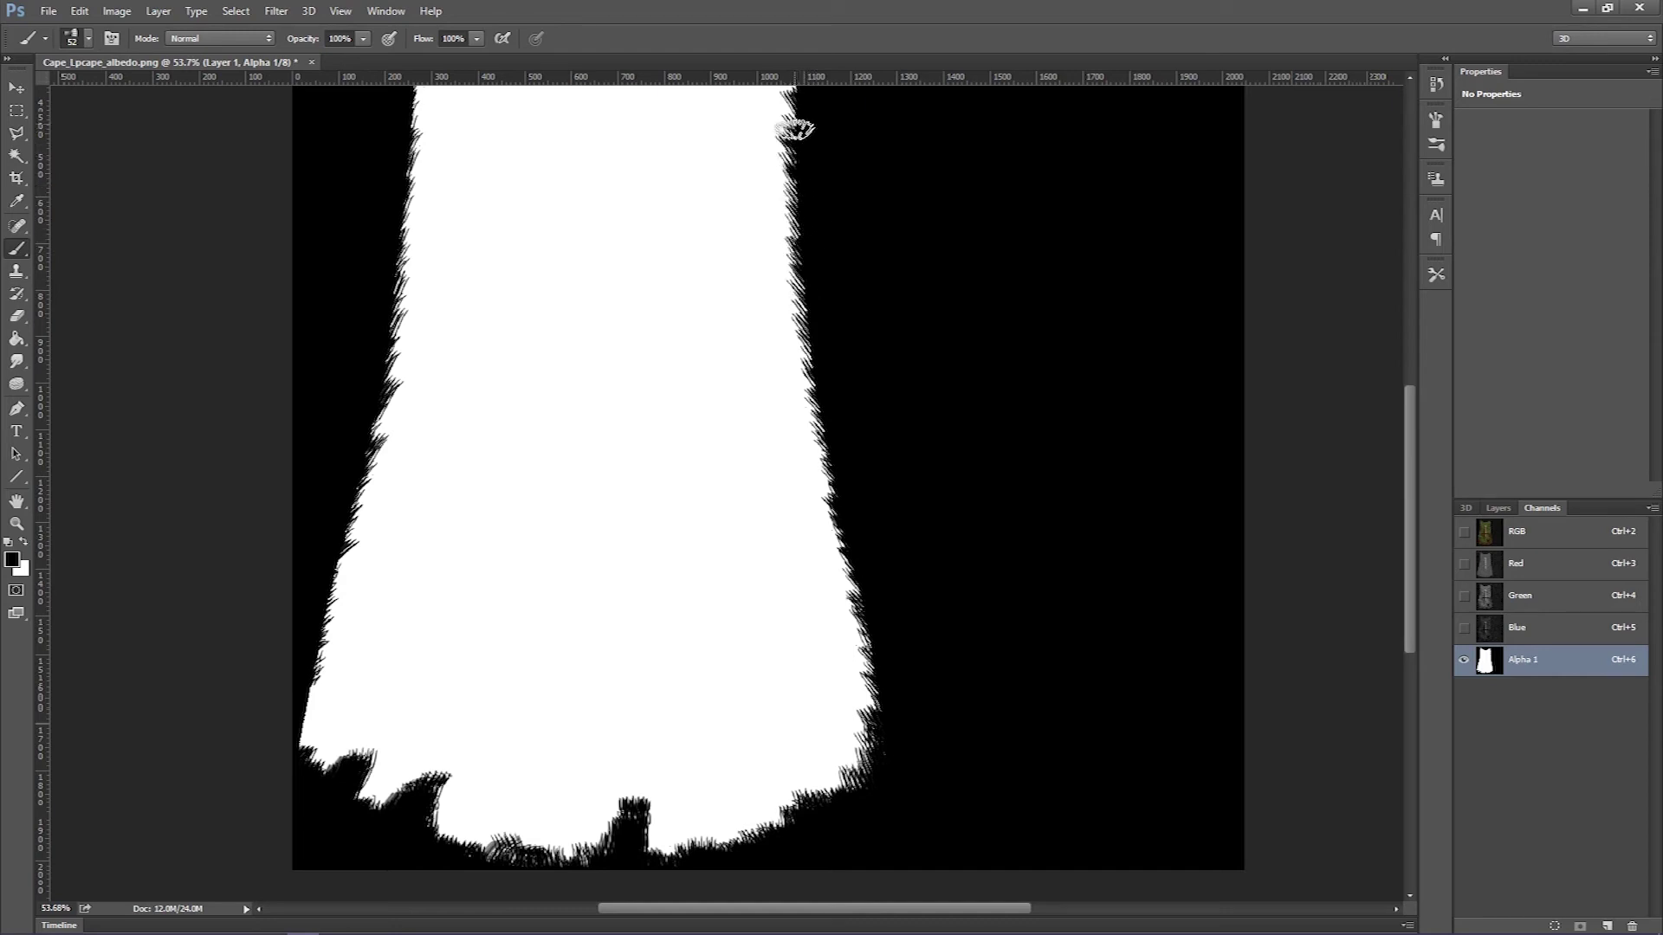
With a thin flat brush tip, cut spiky black tears along the cape's bottom hem
{"action": "left_click", "coordinate": [88, 39]}
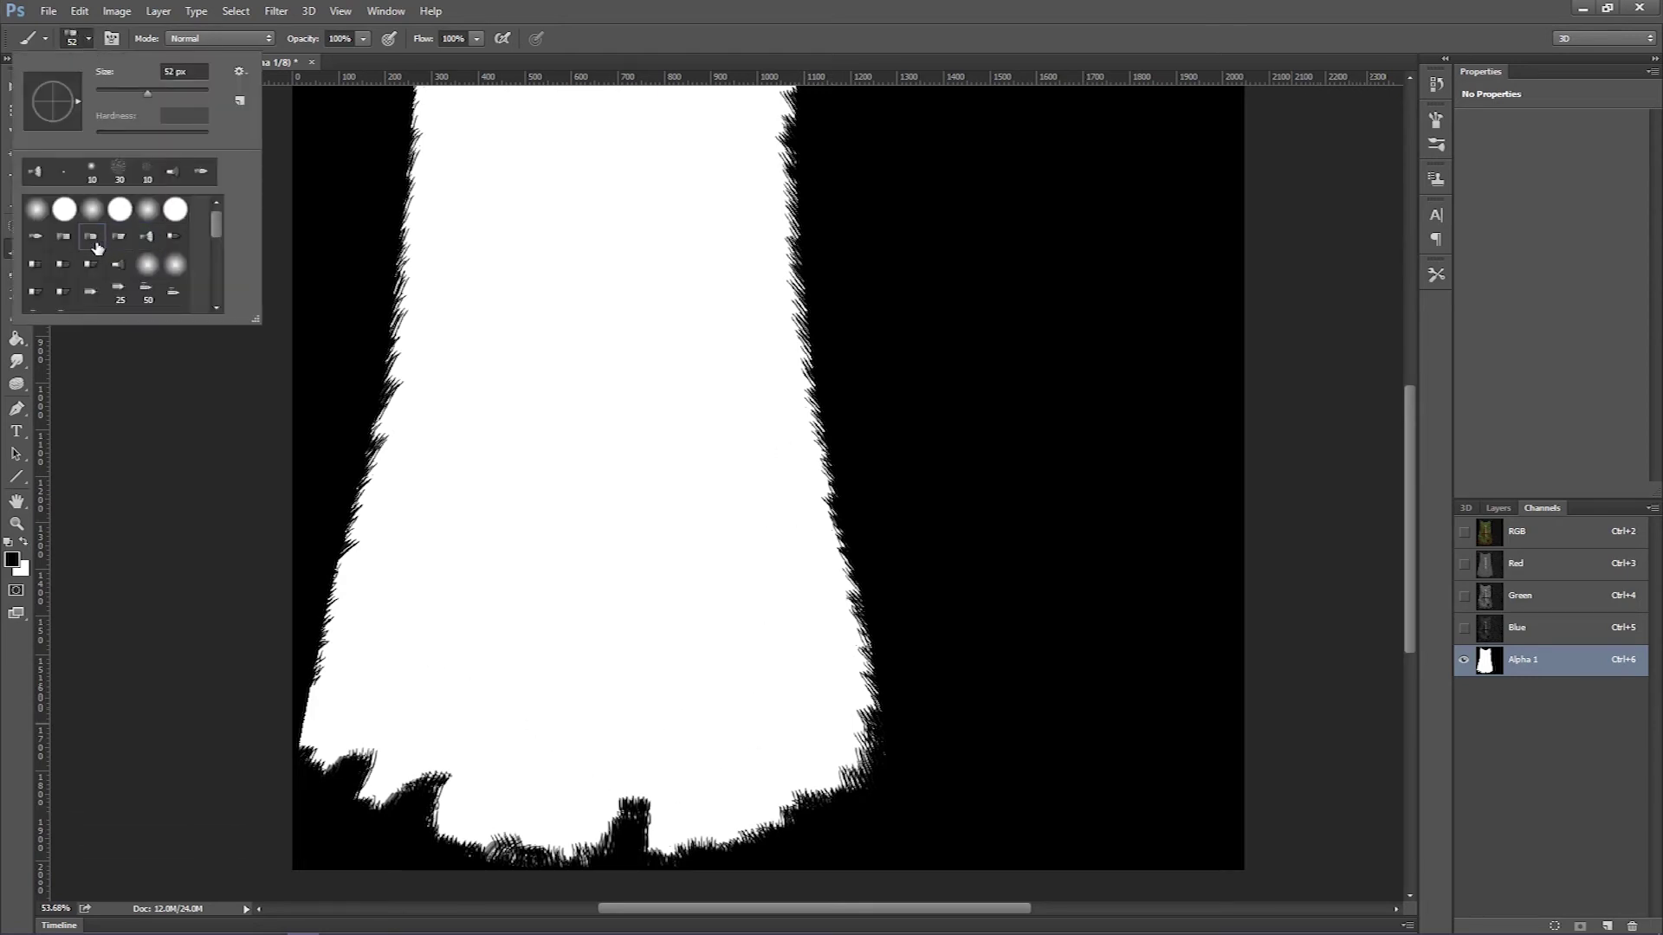
{"action": "left_click", "coordinate": [424, 818]}
{"action": "left_click_drag", "start_coordinate": [419, 798], "coordinate": [400, 788]}
{"action": "key", "text": "ctrl+z"}
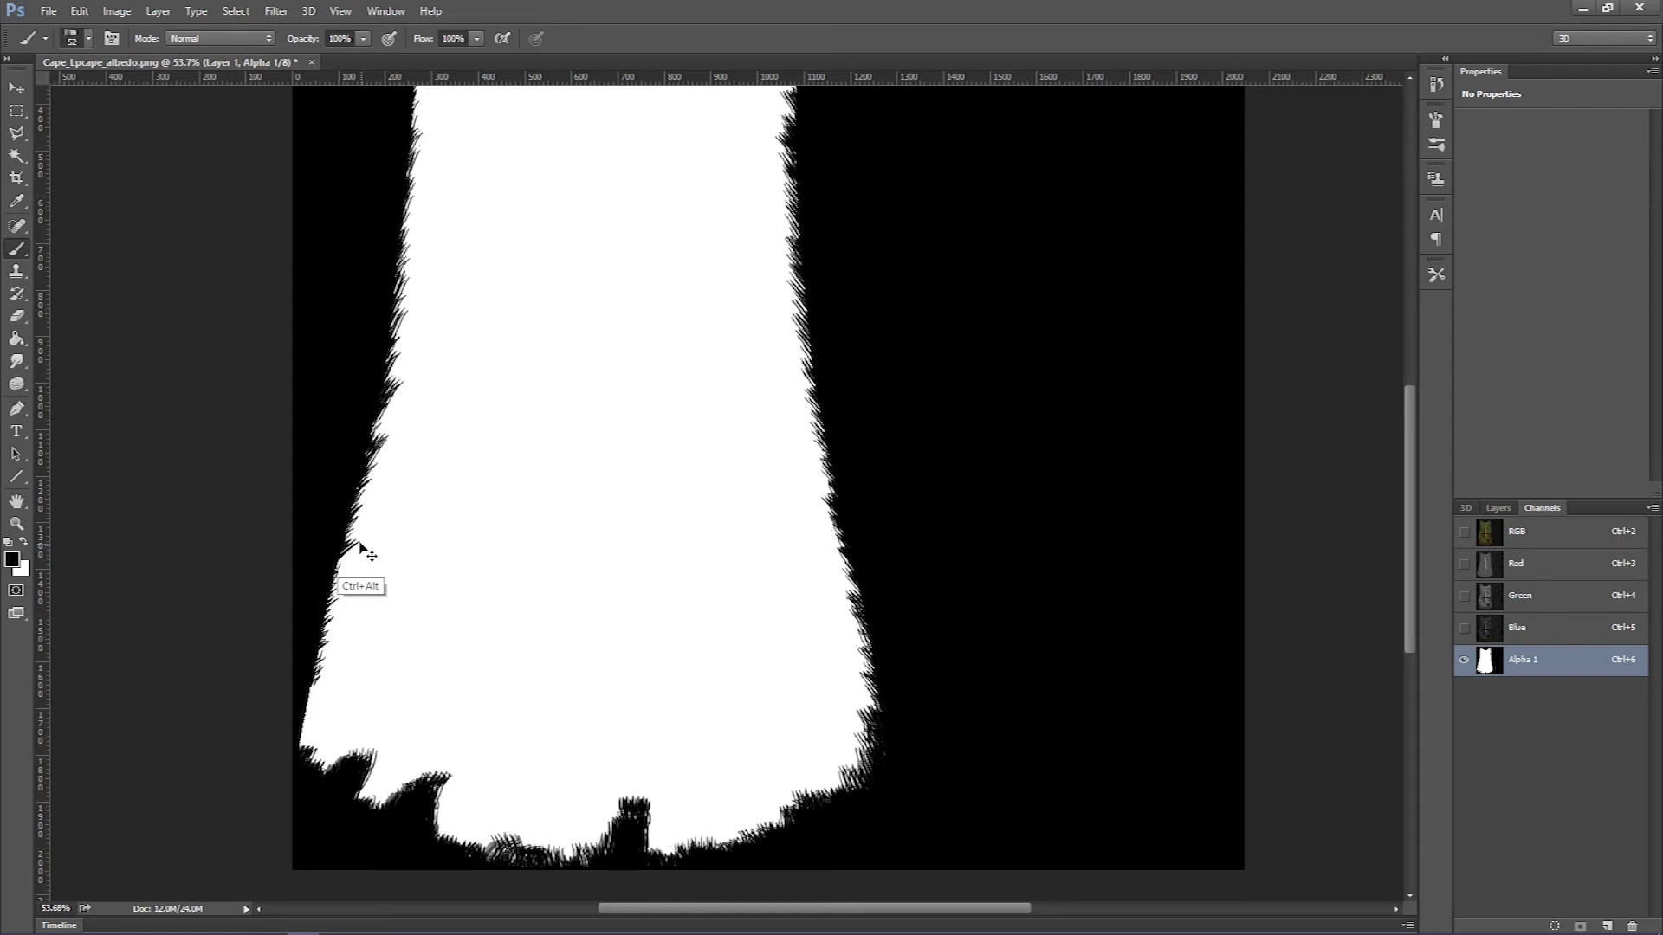
{"action": "left_click", "coordinate": [89, 40]}
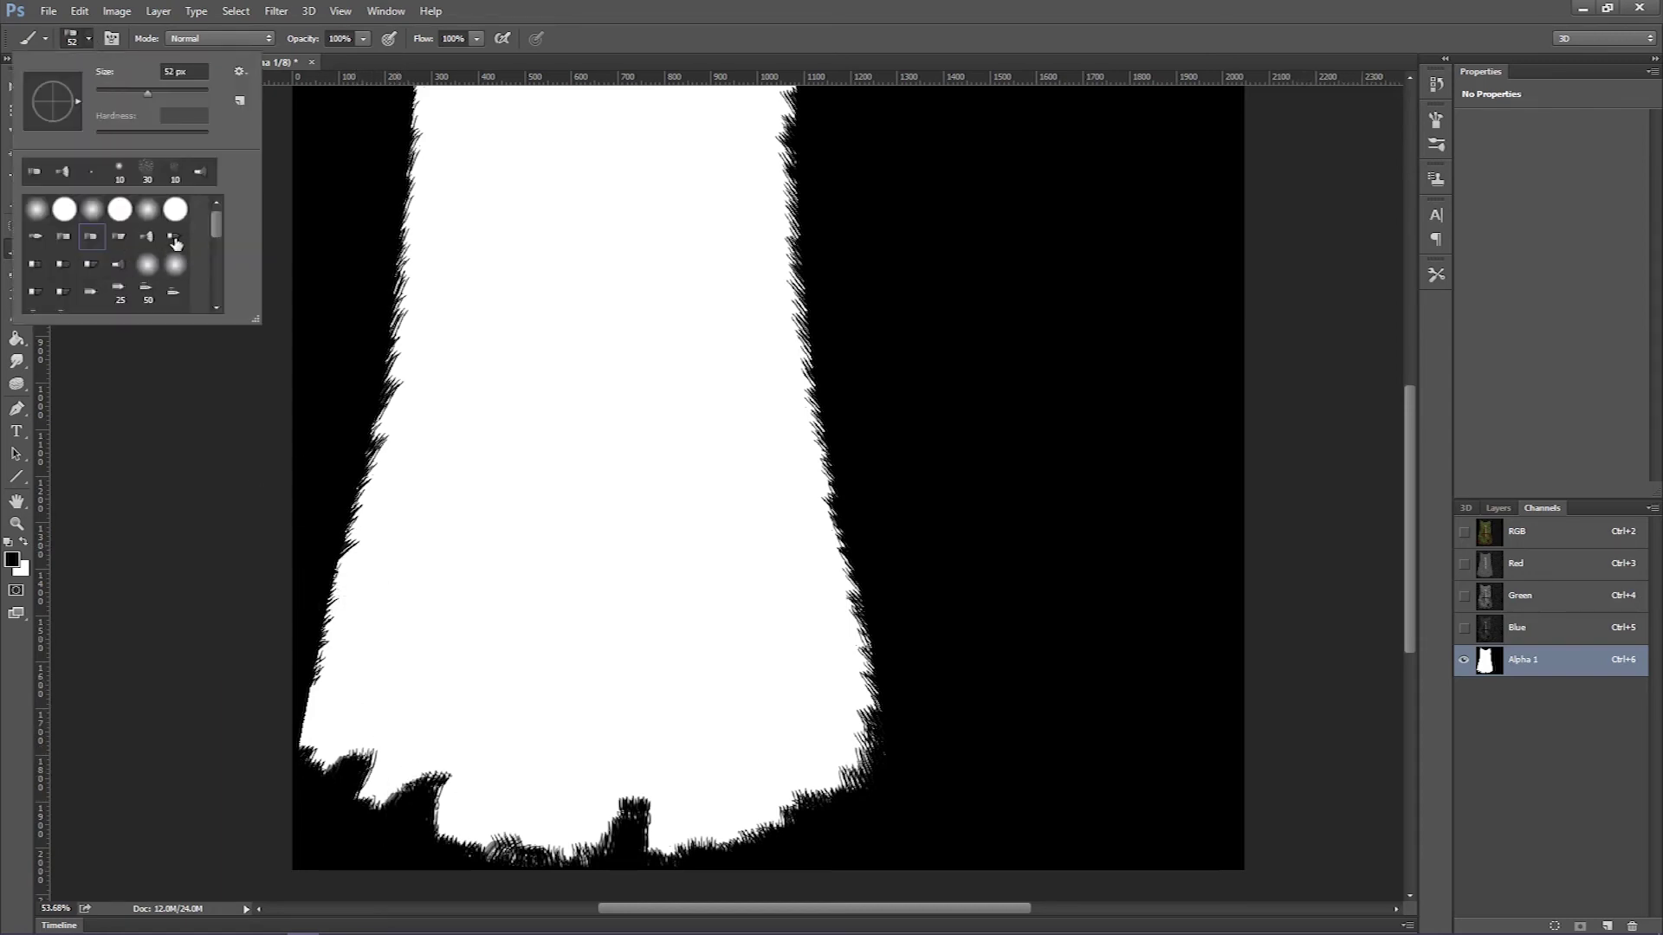
{"action": "double_click", "coordinate": [174, 239]}
{"action": "left_click_drag", "start_coordinate": [383, 801], "coordinate": [363, 814]}
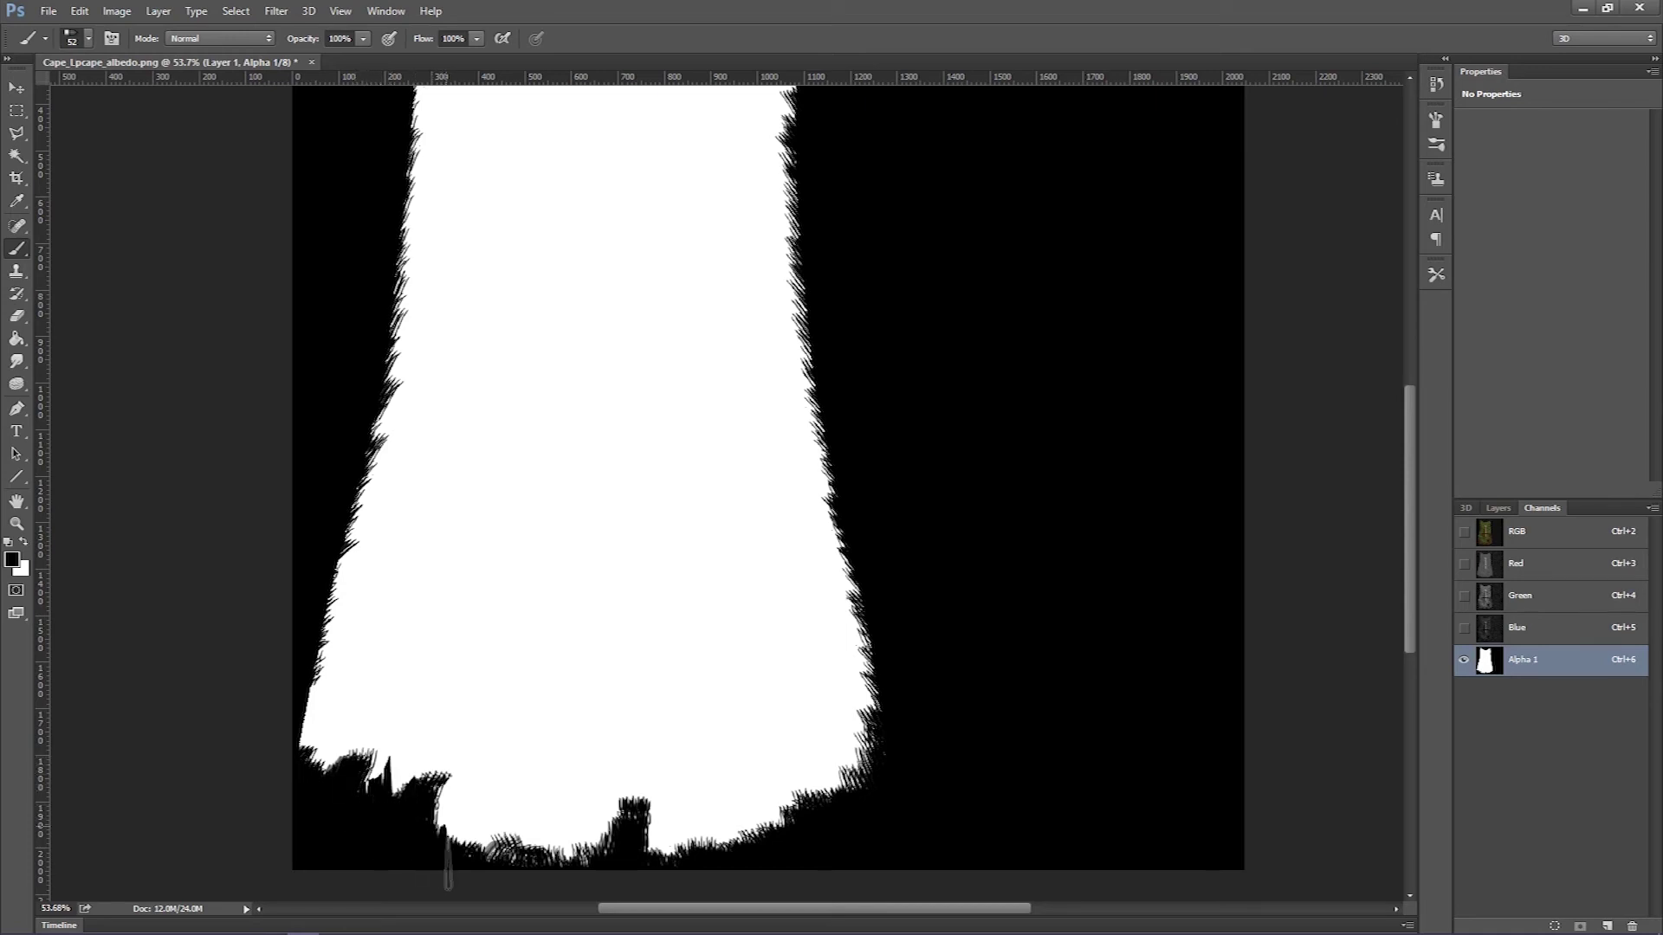
{"action": "mouse_move", "coordinate": [448, 862]}
{"action": "left_mouse_down"}
{"action": "mouse_move", "coordinate": [483, 780]}
{"action": "mouse_move", "coordinate": [500, 779]}
{"action": "left_mouse_up"}
{"action": "left_click_drag", "start_coordinate": [572, 866], "coordinate": [592, 836]}
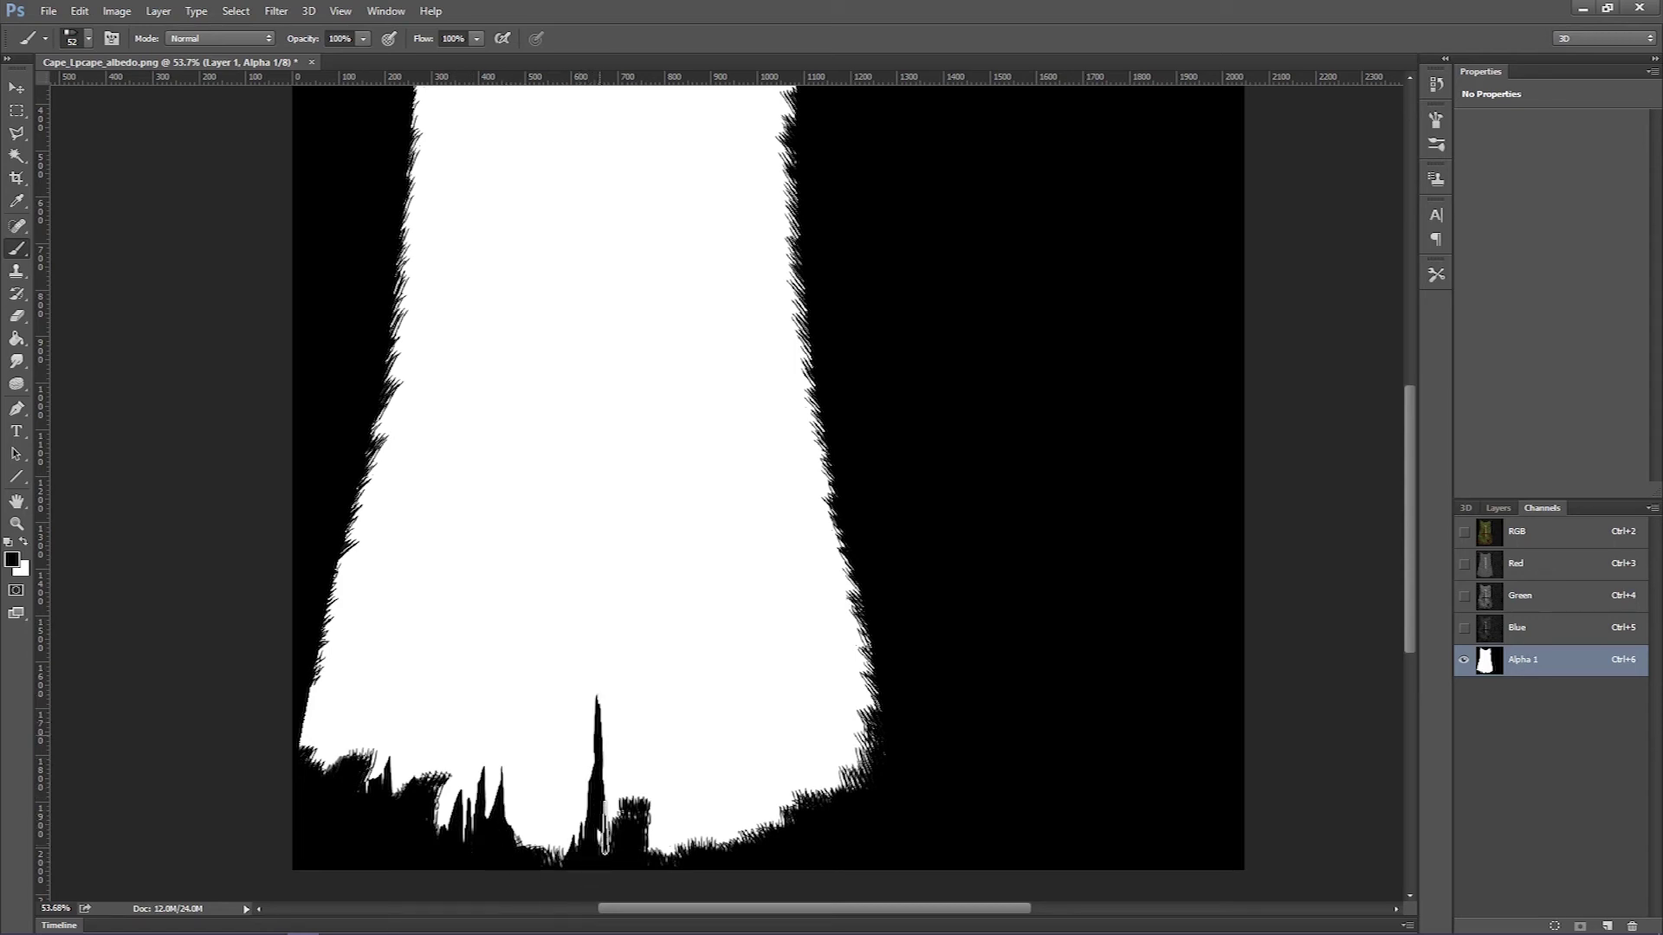
{"action": "mouse_move", "coordinate": [641, 809]}
{"action": "left_mouse_down"}
{"action": "mouse_move", "coordinate": [678, 875]}
{"action": "mouse_move", "coordinate": [674, 831]}
{"action": "mouse_move", "coordinate": [703, 879]}
{"action": "mouse_move", "coordinate": [747, 877]}
{"action": "mouse_move", "coordinate": [753, 783]}
{"action": "mouse_move", "coordinate": [796, 854]}
{"action": "mouse_move", "coordinate": [798, 755]}
{"action": "mouse_move", "coordinate": [813, 819]}
{"action": "mouse_move", "coordinate": [849, 814]}
{"action": "mouse_move", "coordinate": [823, 706]}
{"action": "mouse_move", "coordinate": [872, 774]}
{"action": "left_mouse_up"}
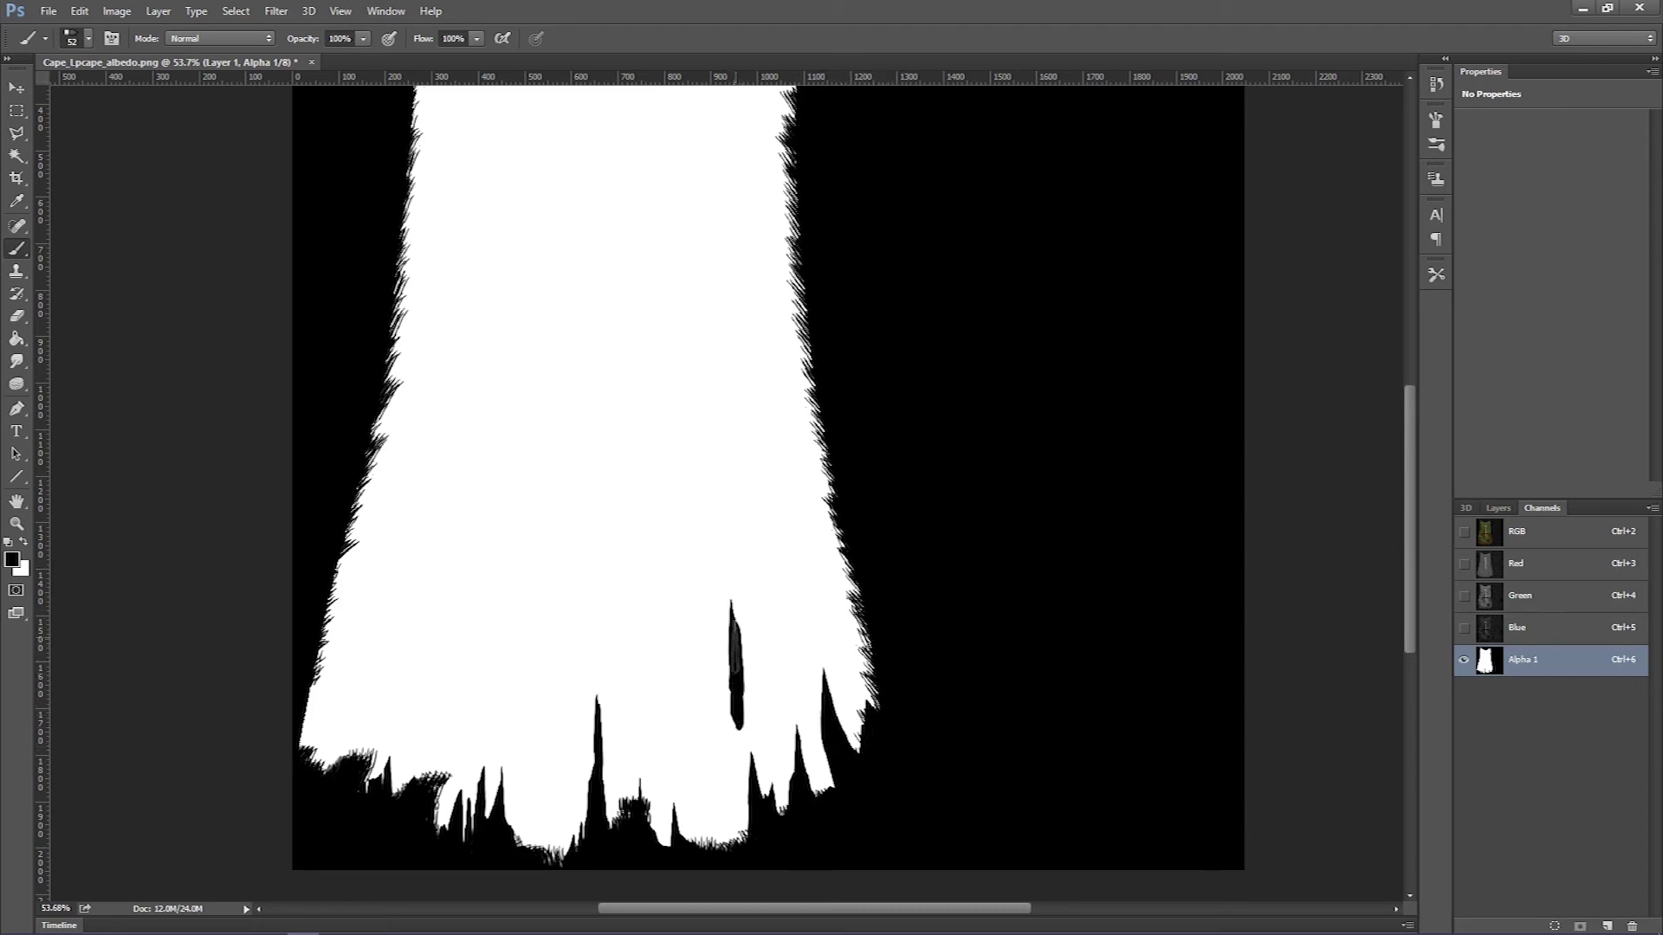
Slash long black rips into the lower-right and lower-left areas of the cape
{"action": "mouse_move", "coordinate": [439, 625]}
{"action": "left_mouse_down"}
{"action": "mouse_move", "coordinate": [459, 544]}
{"action": "mouse_move", "coordinate": [444, 628]}
{"action": "left_mouse_up"}
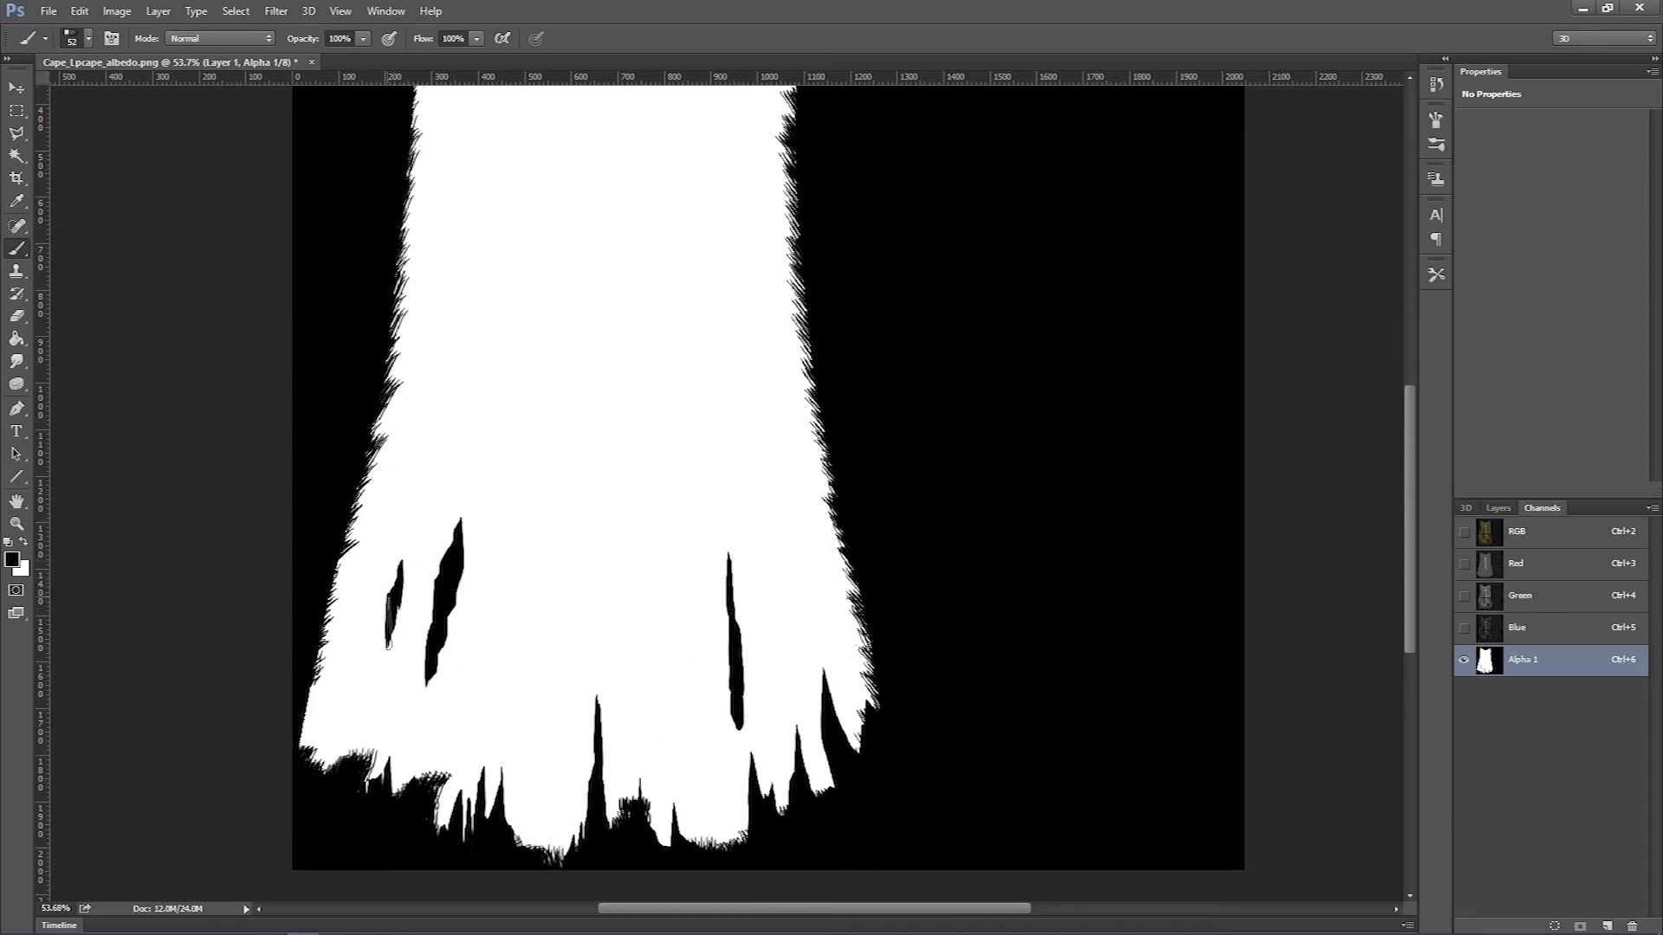
{"action": "mouse_move", "coordinate": [308, 769]}
{"action": "left_mouse_down"}
{"action": "mouse_move", "coordinate": [317, 697]}
{"action": "mouse_move", "coordinate": [309, 726]}
{"action": "left_mouse_up"}
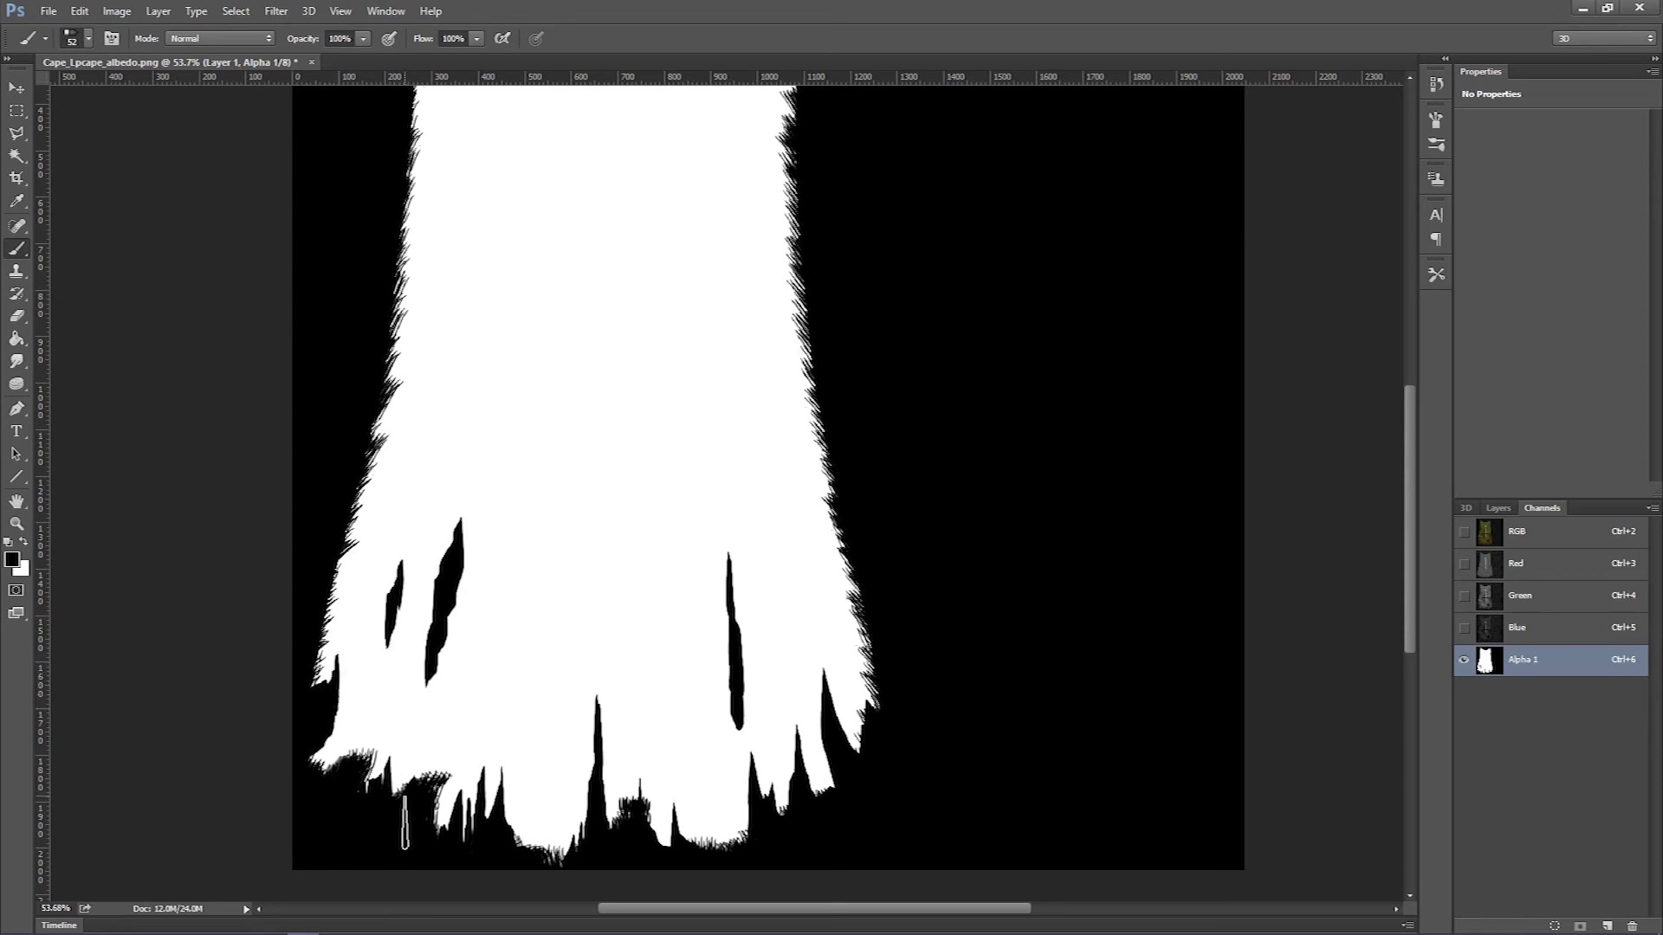
{"action": "left_click_drag", "start_coordinate": [328, 792], "coordinate": [338, 777]}
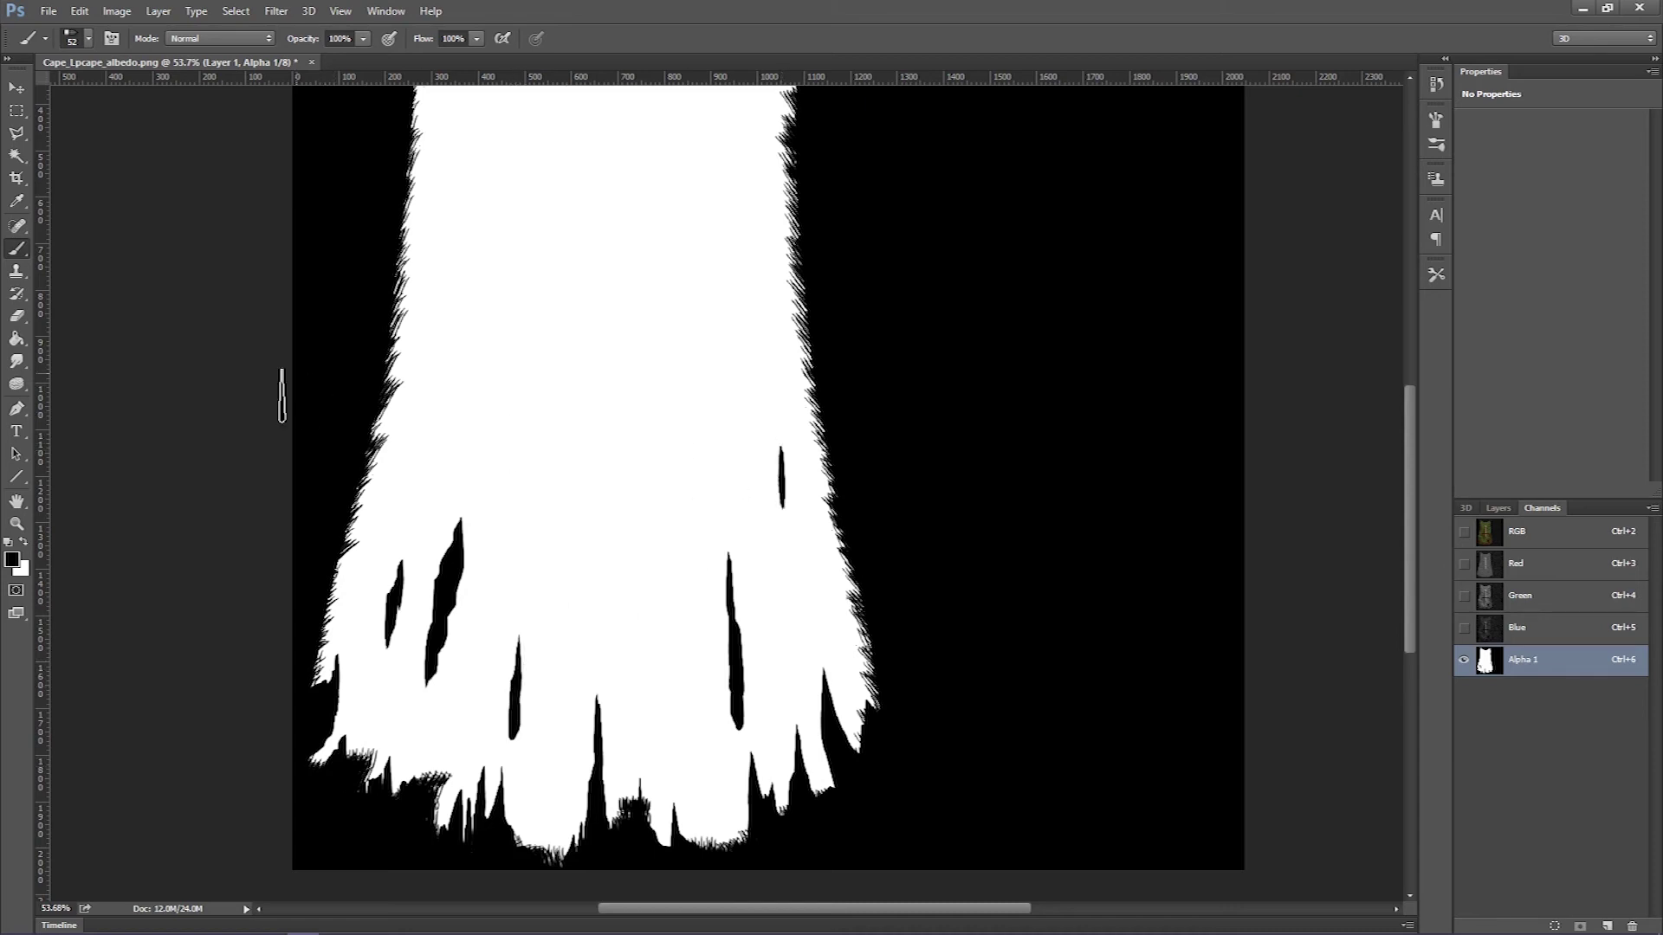
Try several elongated brush presets, test-painting and undoing a dab
{"action": "right_click", "coordinate": [94, 102]}
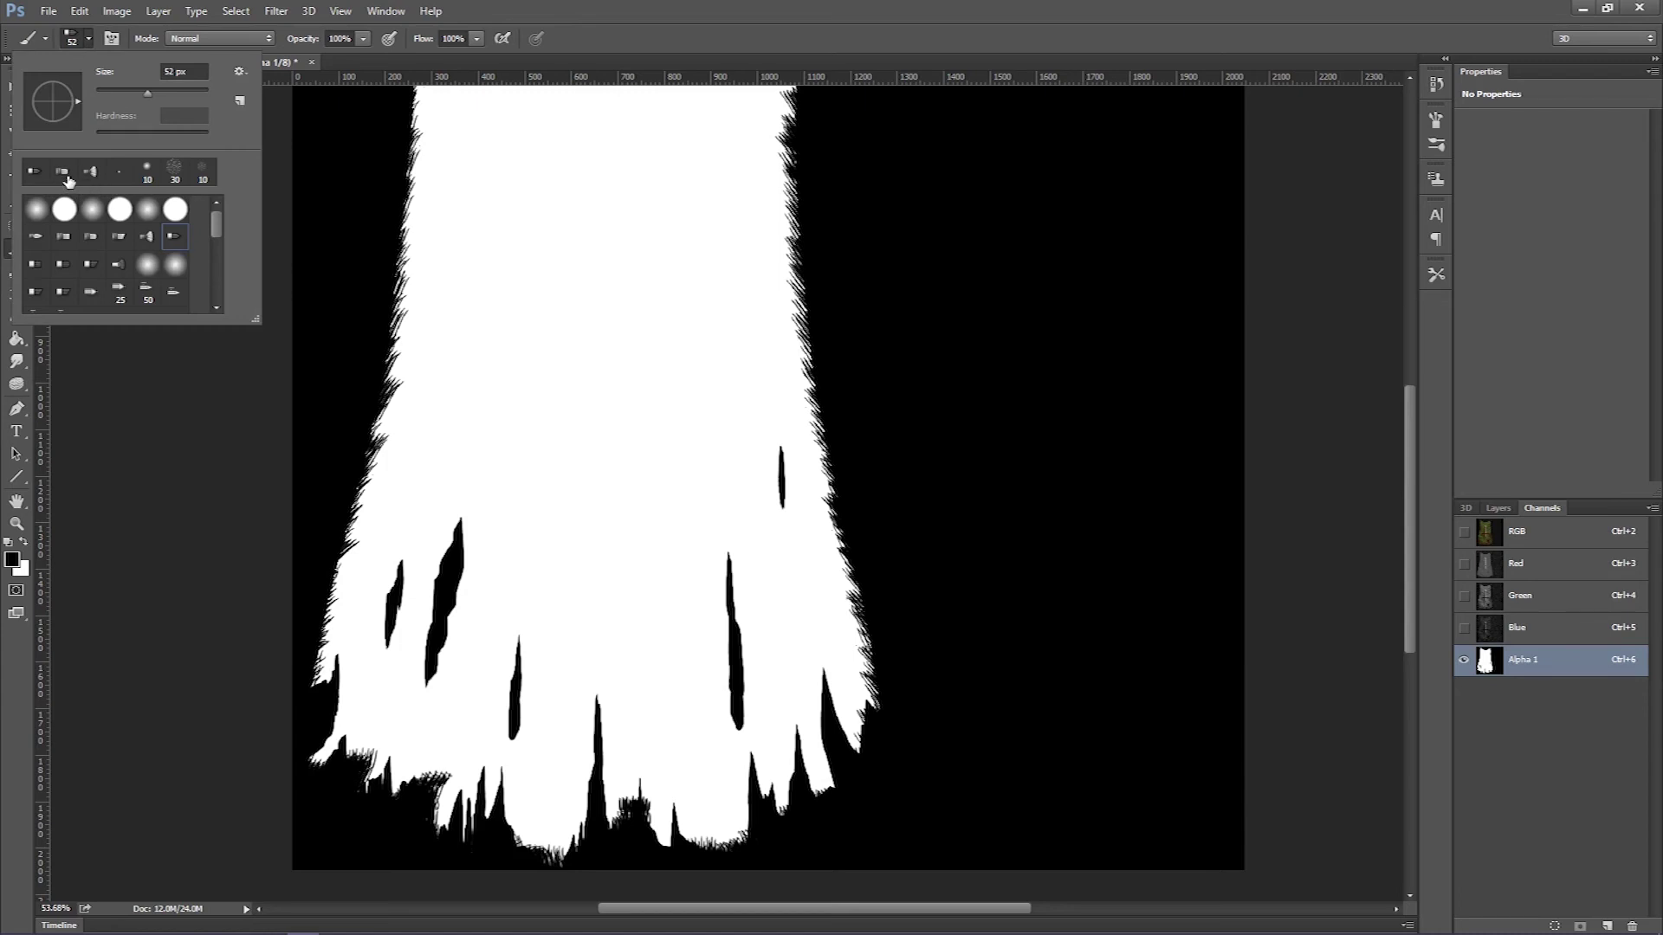
{"action": "double_click", "coordinate": [63, 235]}
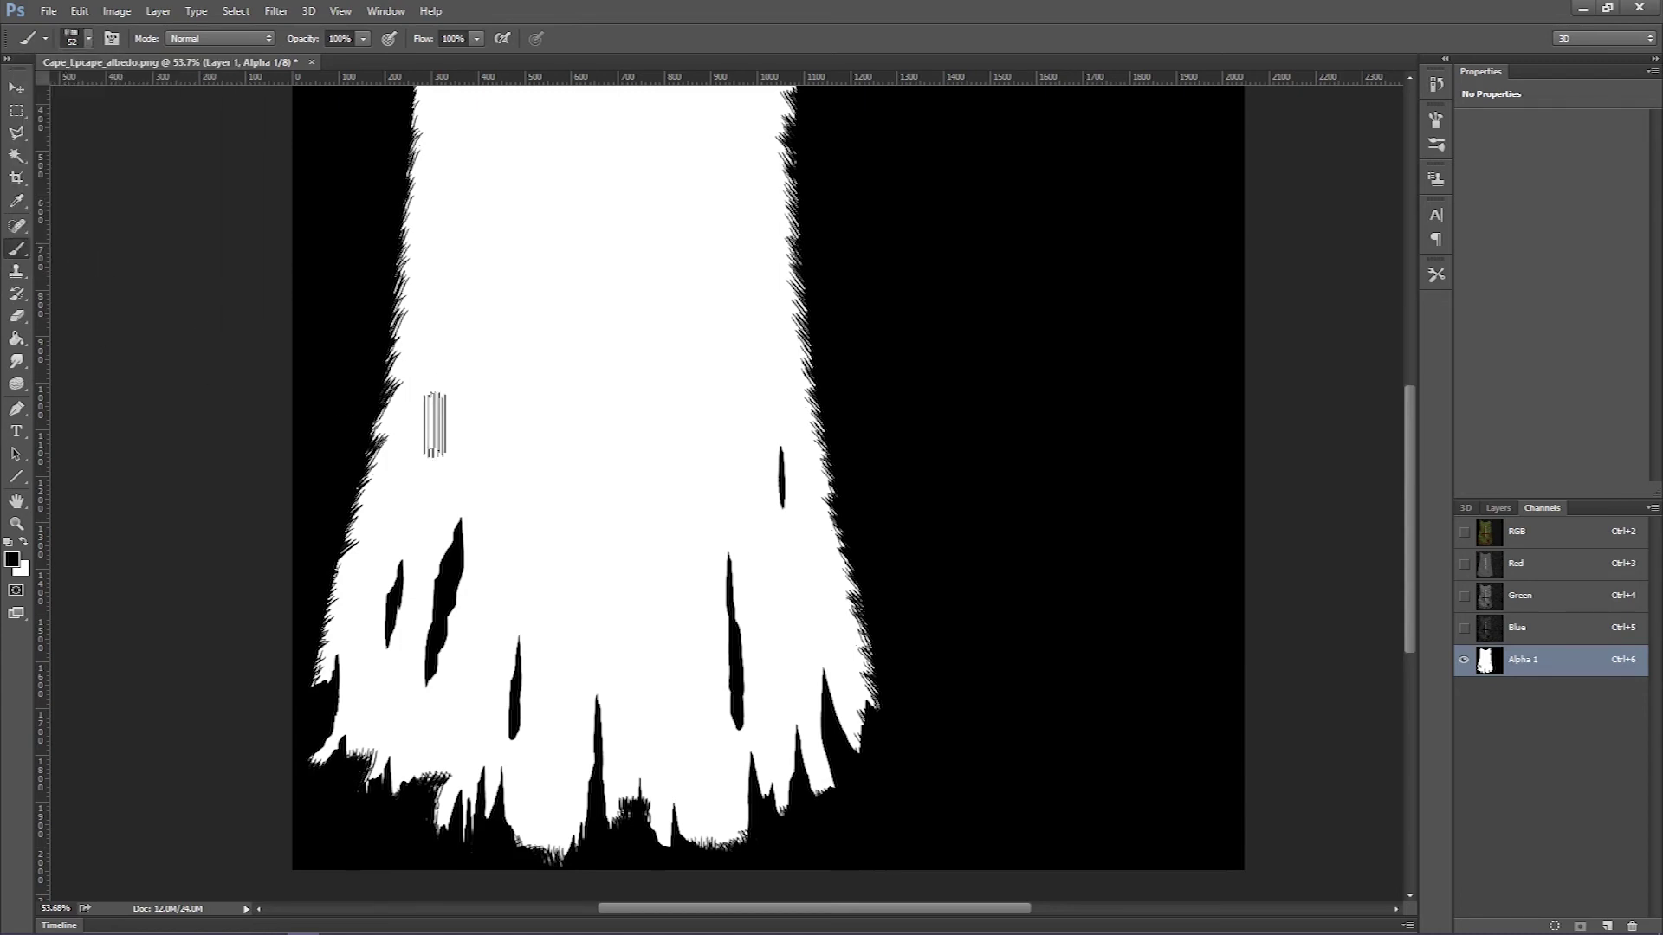
{"action": "left_click", "coordinate": [87, 39]}
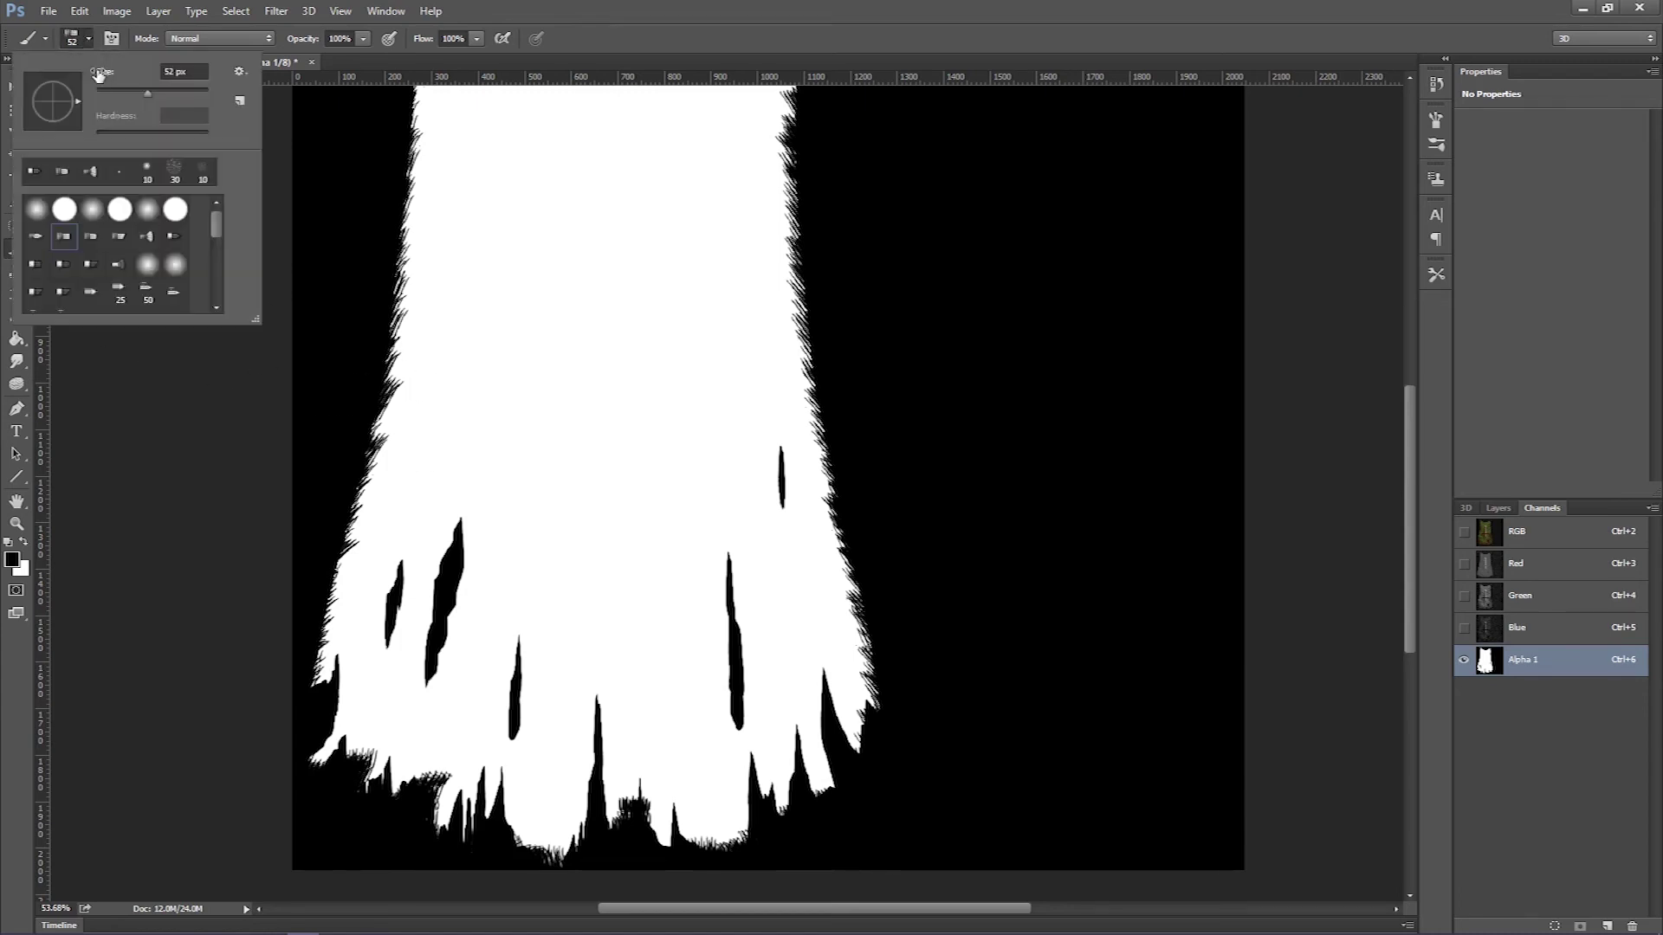
{"action": "double_click", "coordinate": [178, 291]}
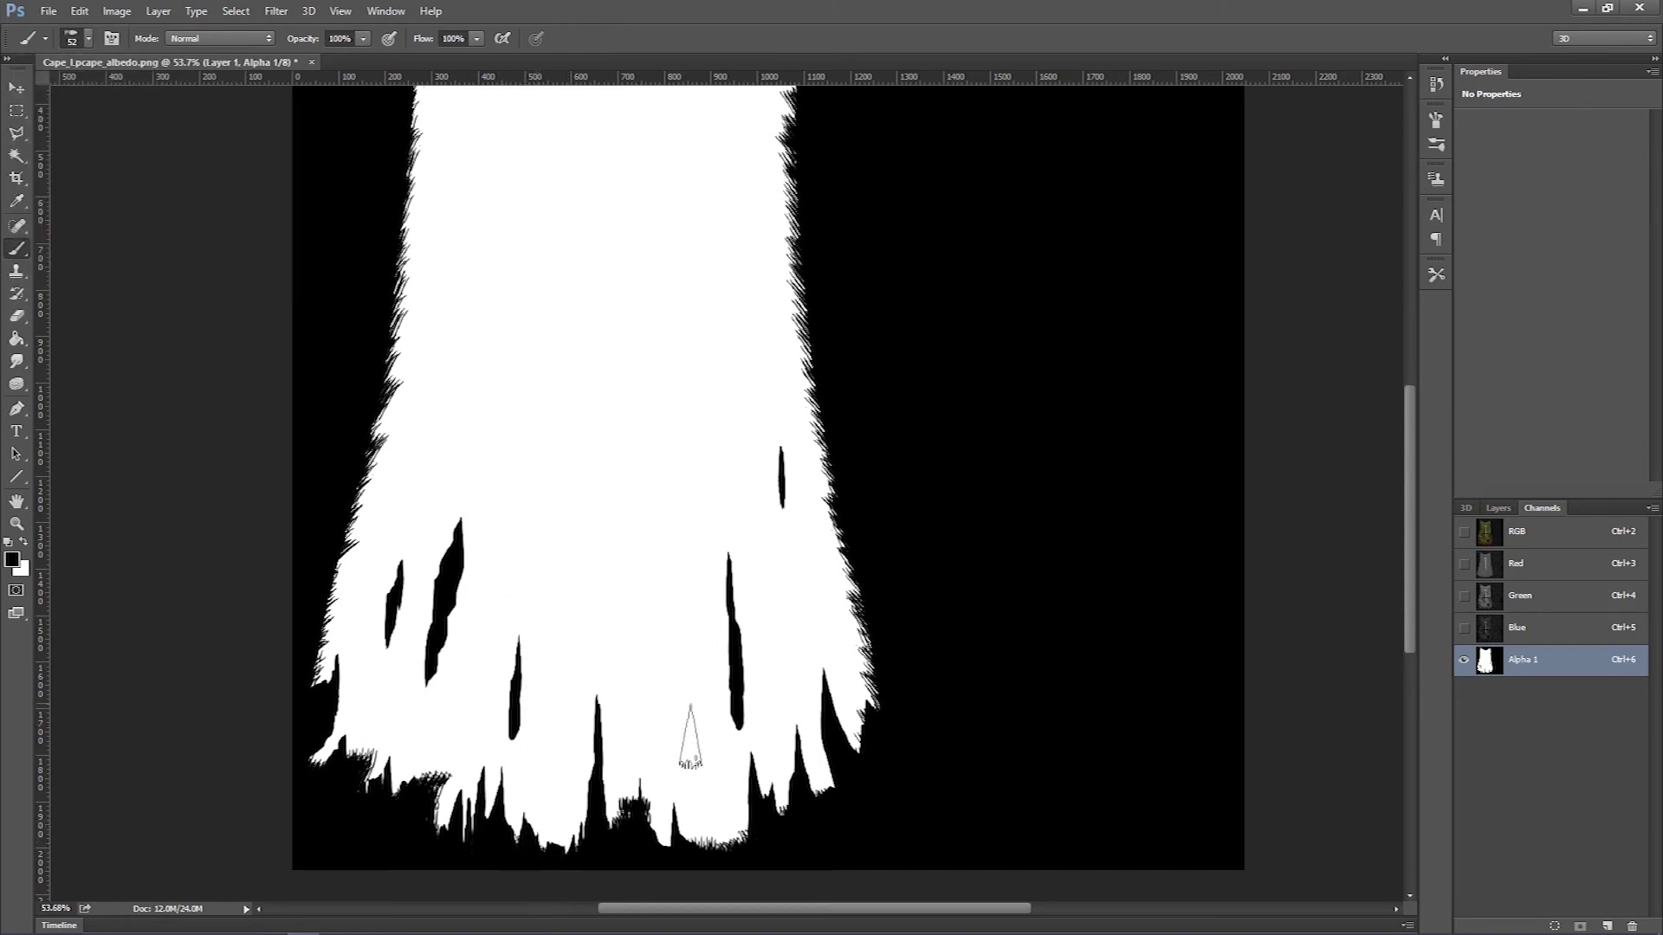
{"action": "key", "text": "alt"}
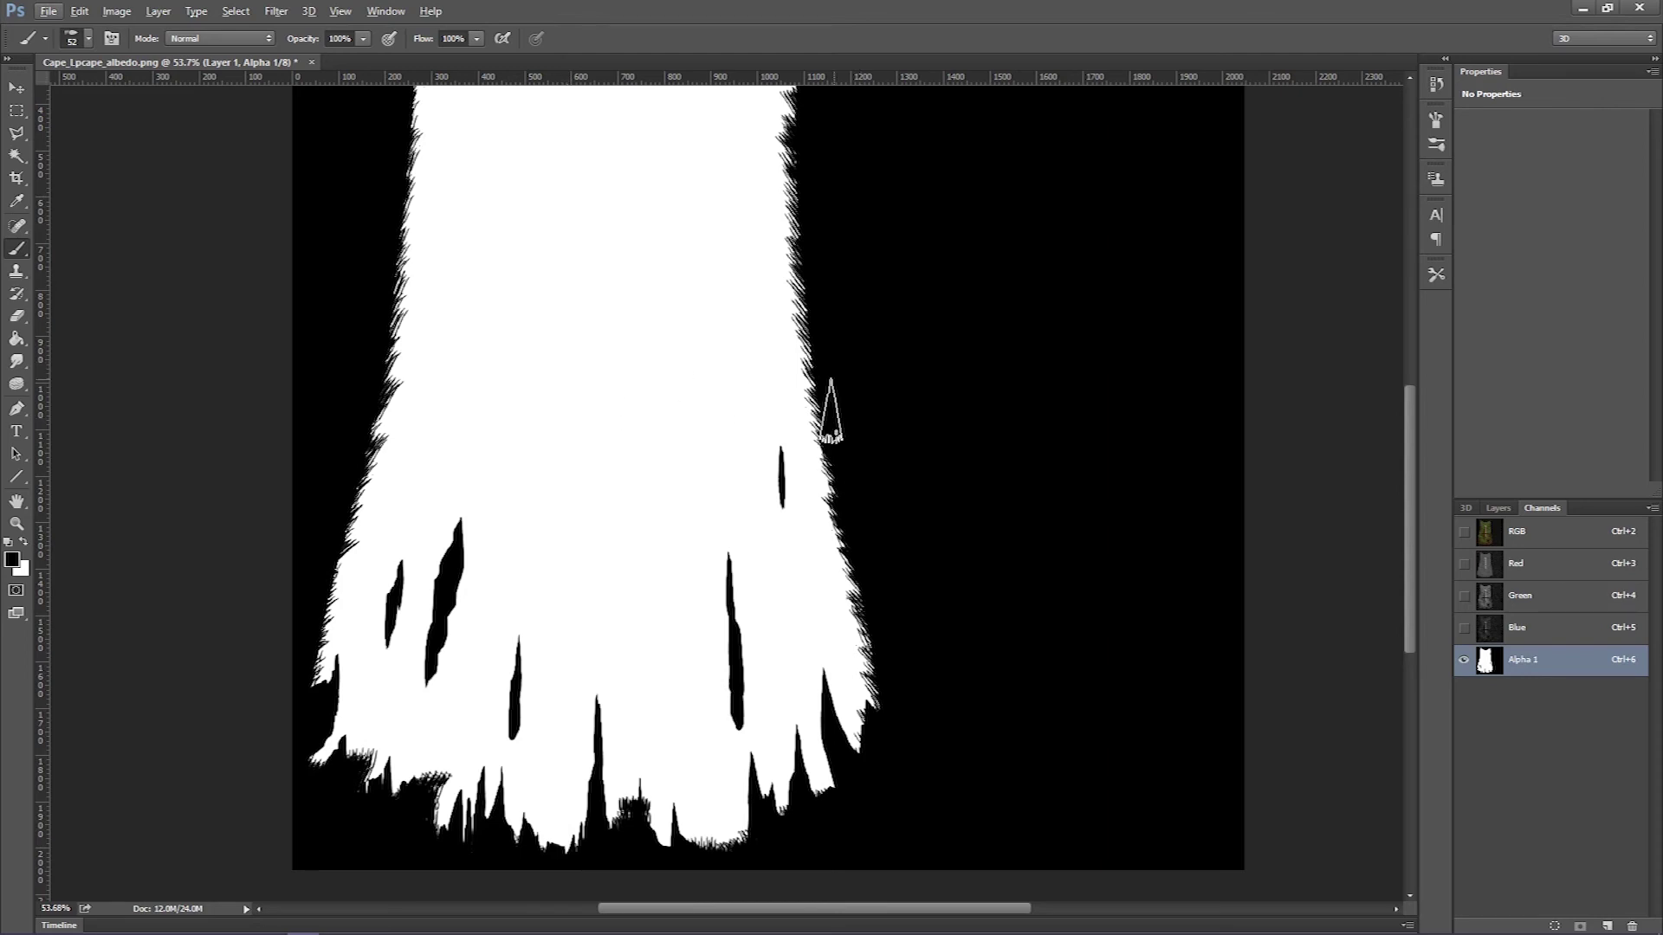
{"action": "key", "text": "alt"}
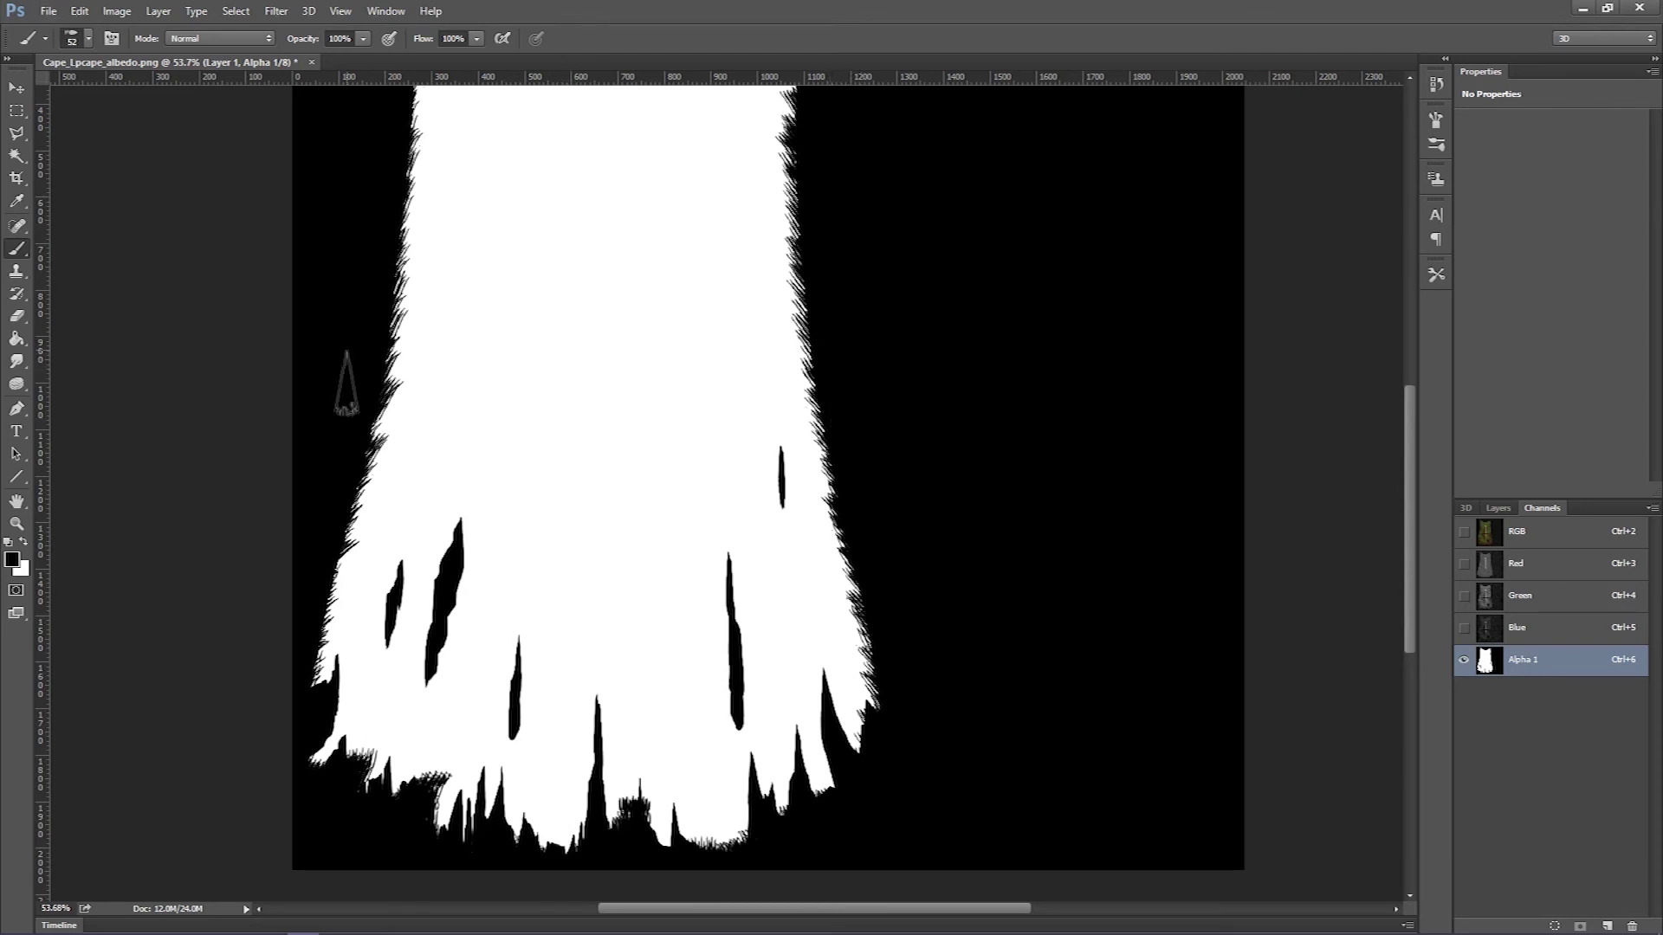
{"action": "left_click", "coordinate": [90, 39]}
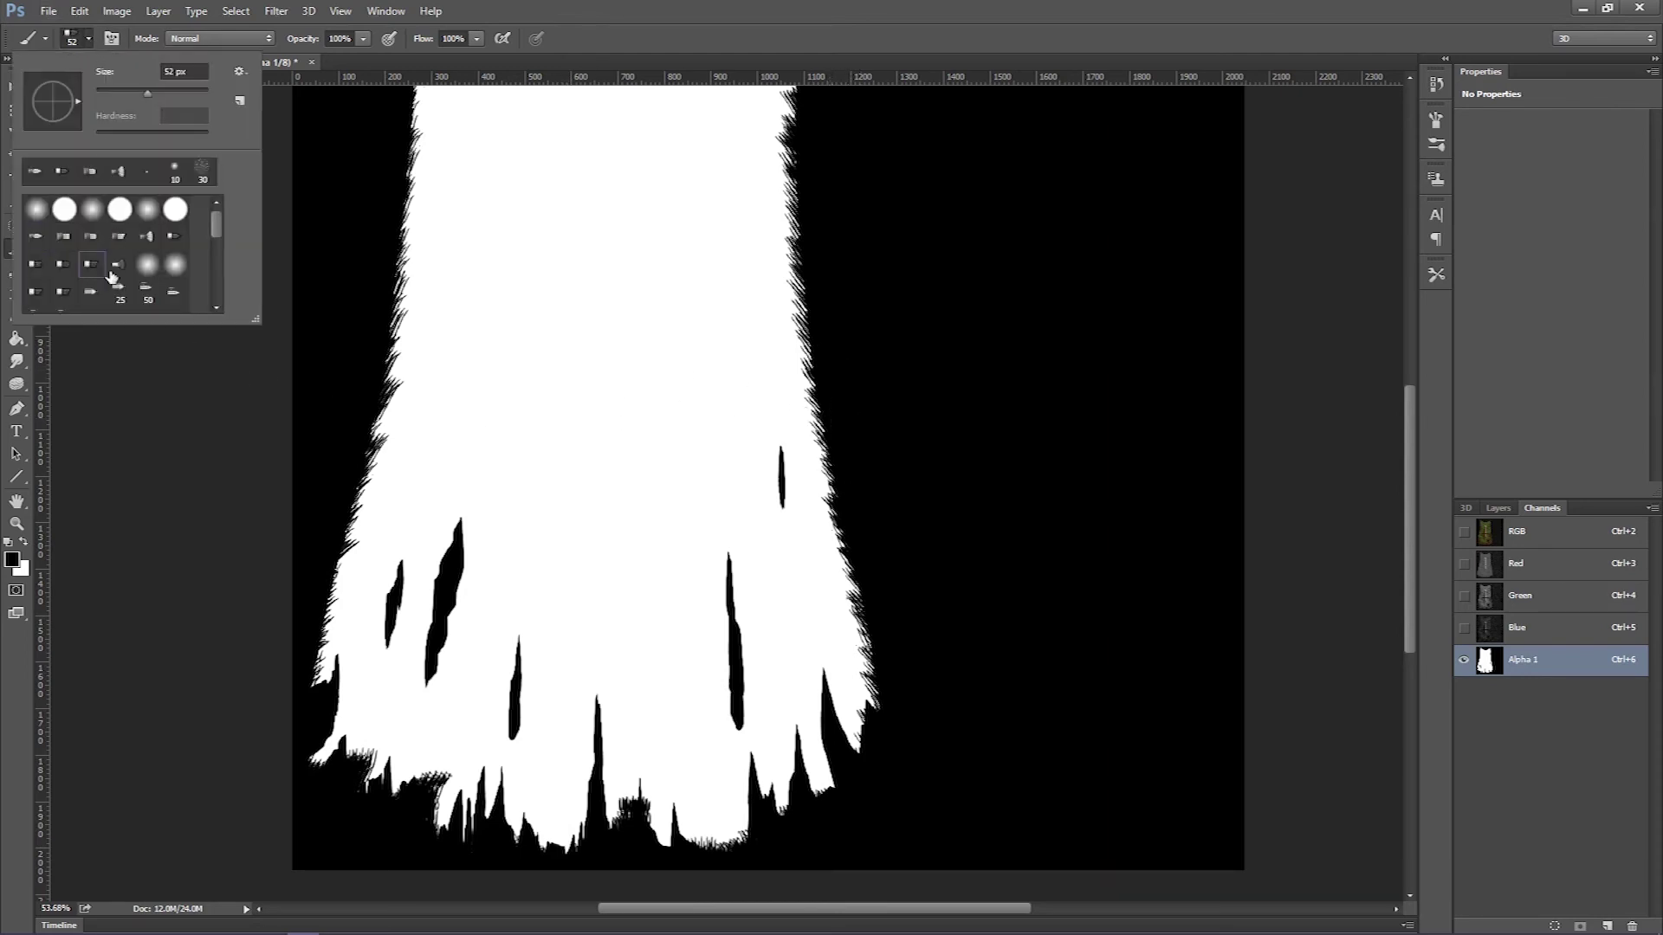
{"action": "double_click", "coordinate": [92, 265]}
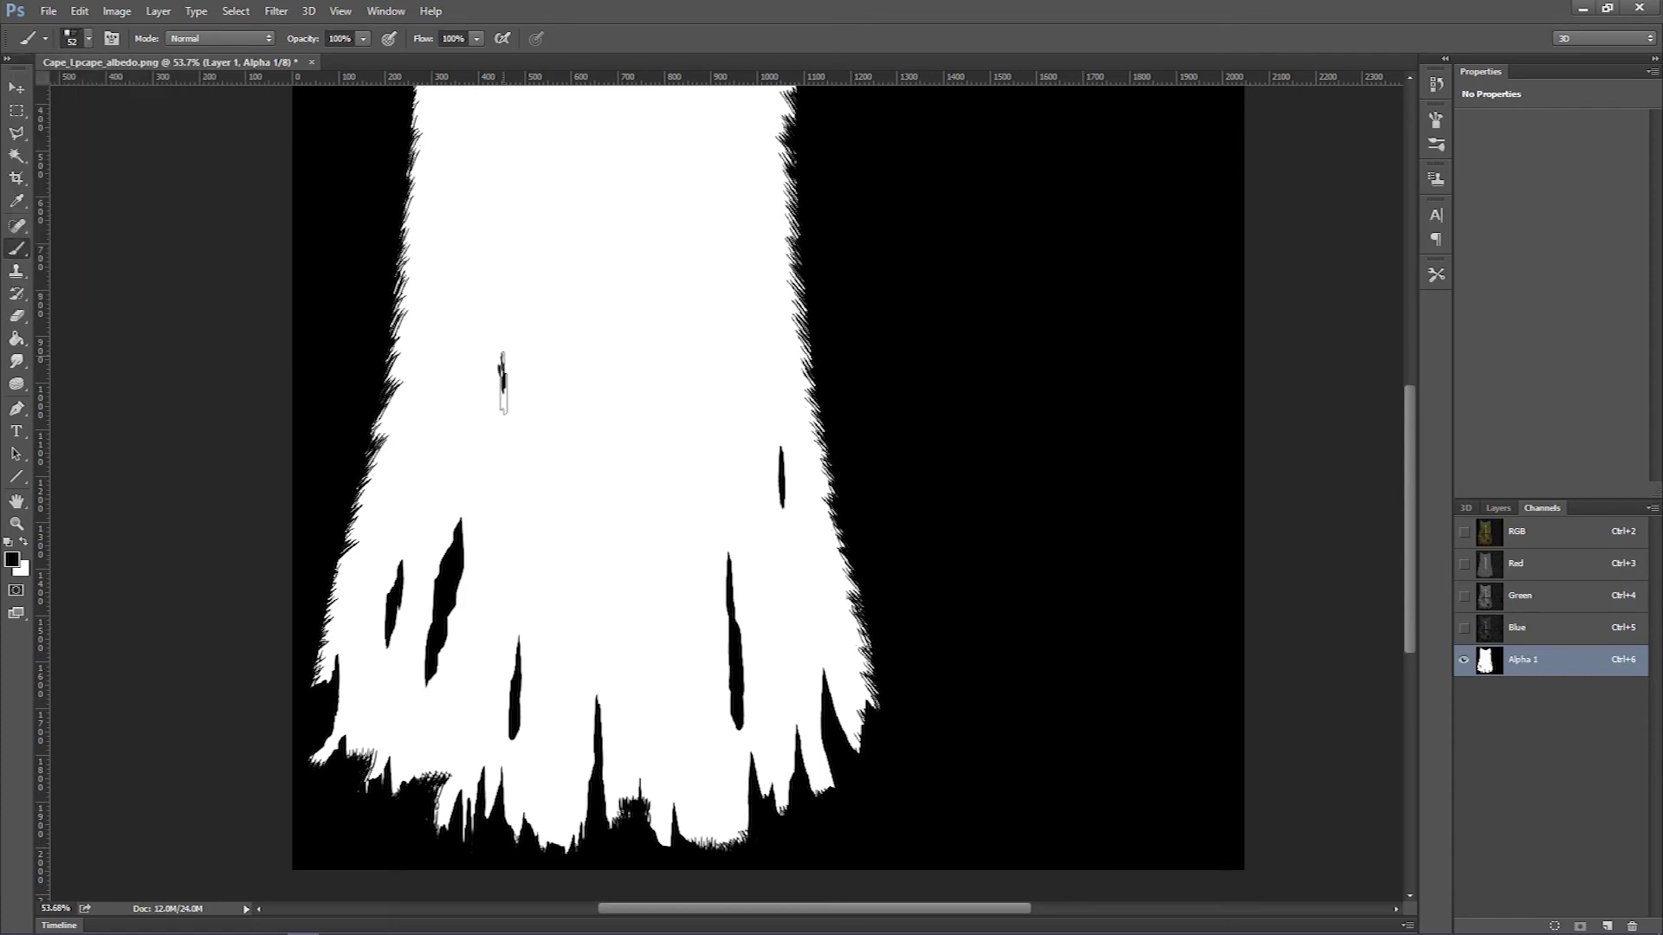
{"action": "left_click", "coordinate": [89, 39]}
{"action": "left_click", "coordinate": [498, 349]}
{"action": "key", "text": "ctrl+z"}
{"action": "left_click", "coordinate": [85, 38]}
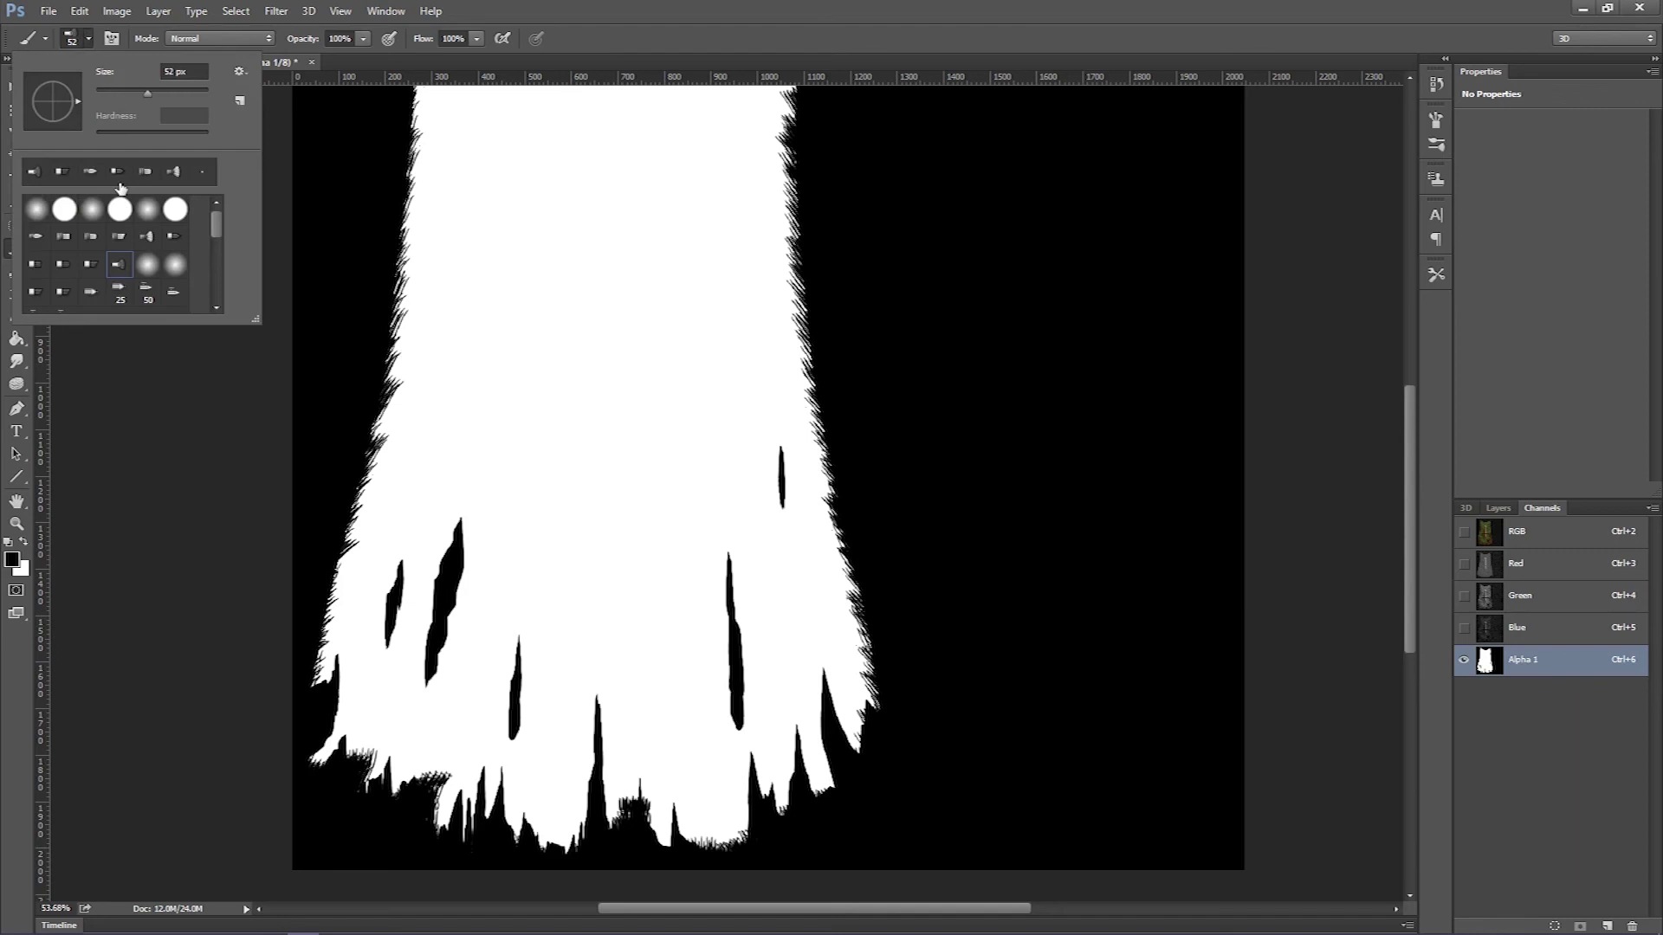
Set a 15 px hard round brush and punch a small hole into the cape mask
{"action": "left_click", "coordinate": [155, 218]}
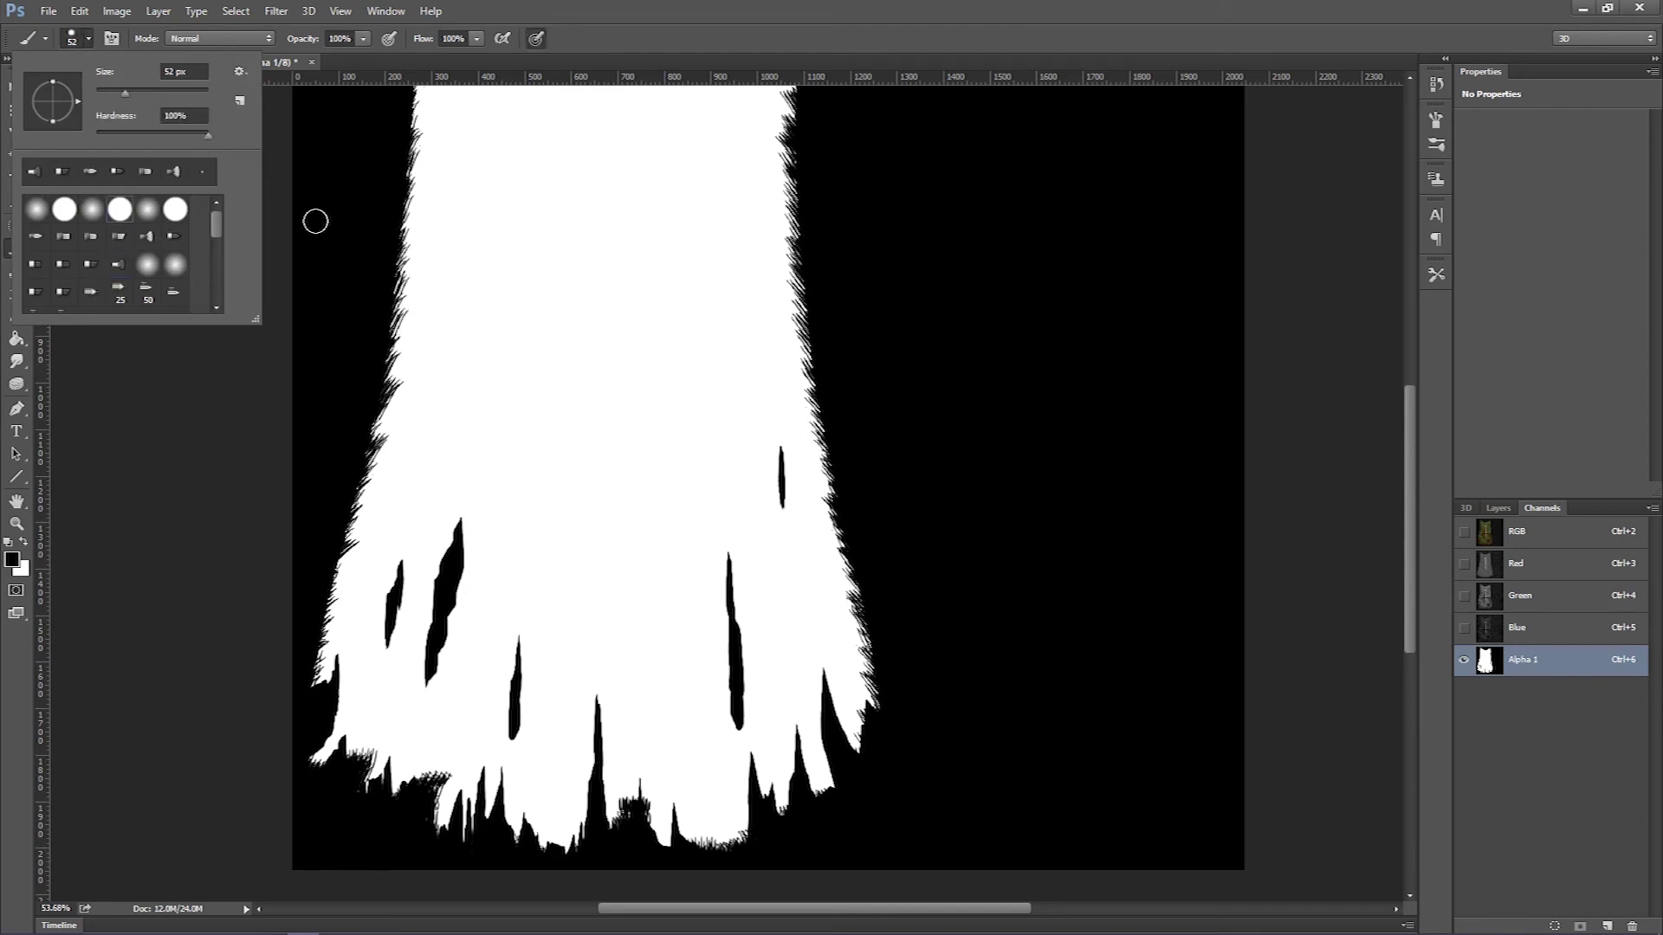
{"action": "left_click_drag", "start_coordinate": [121, 90], "coordinate": [105, 92]}
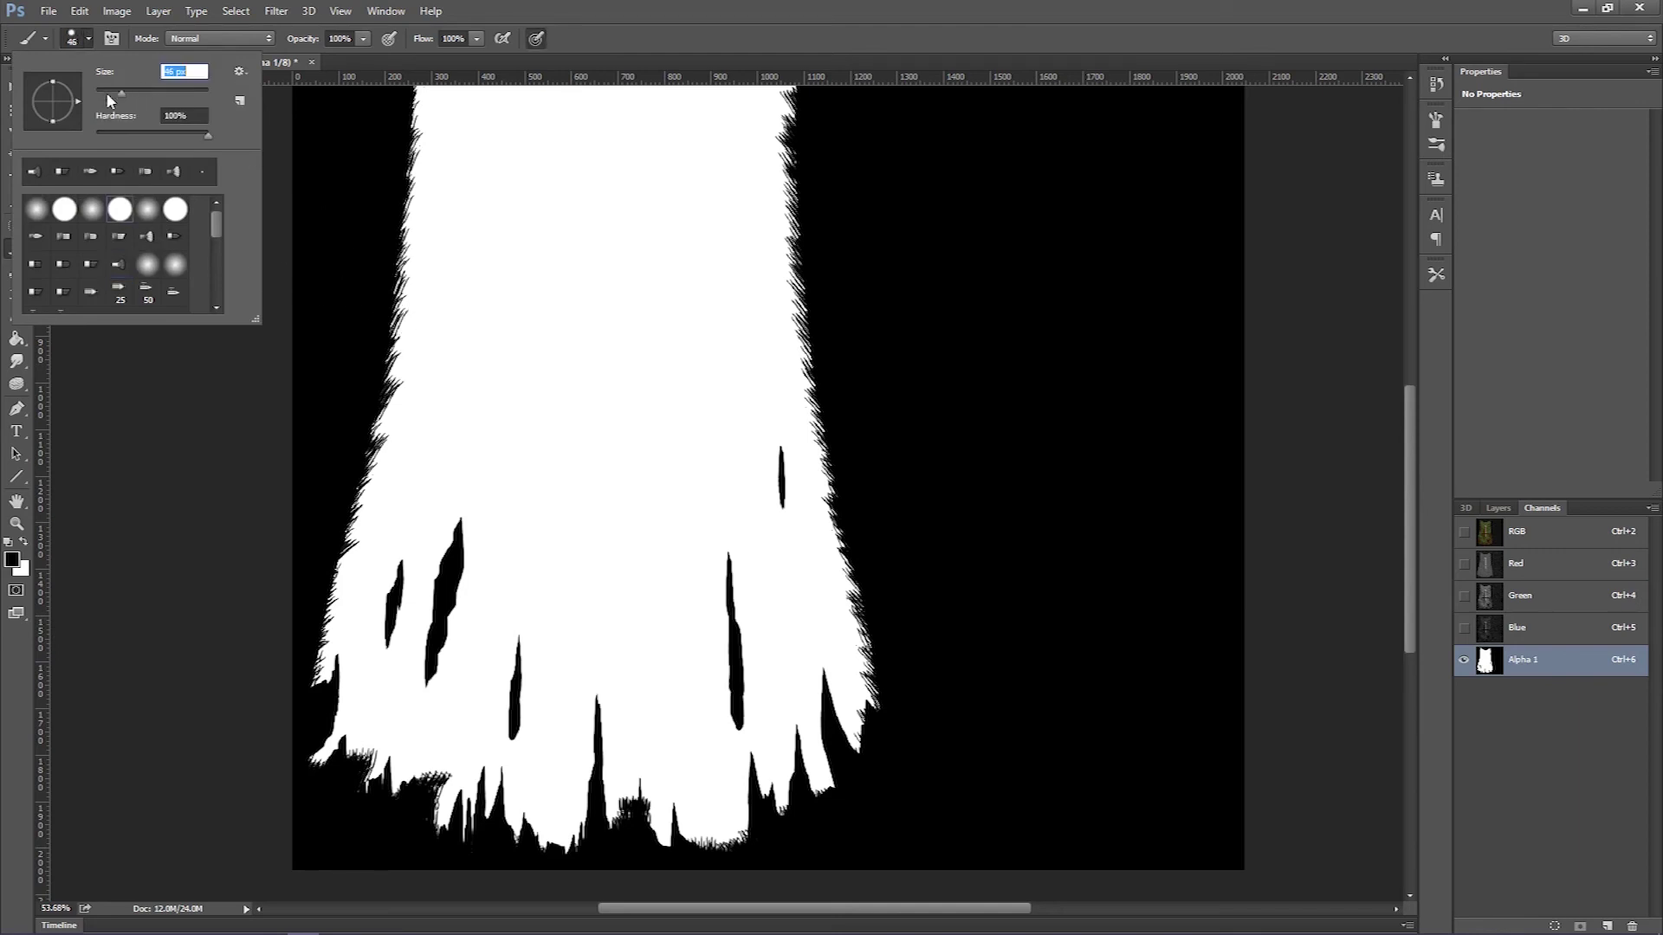
{"action": "left_click", "coordinate": [431, 353]}
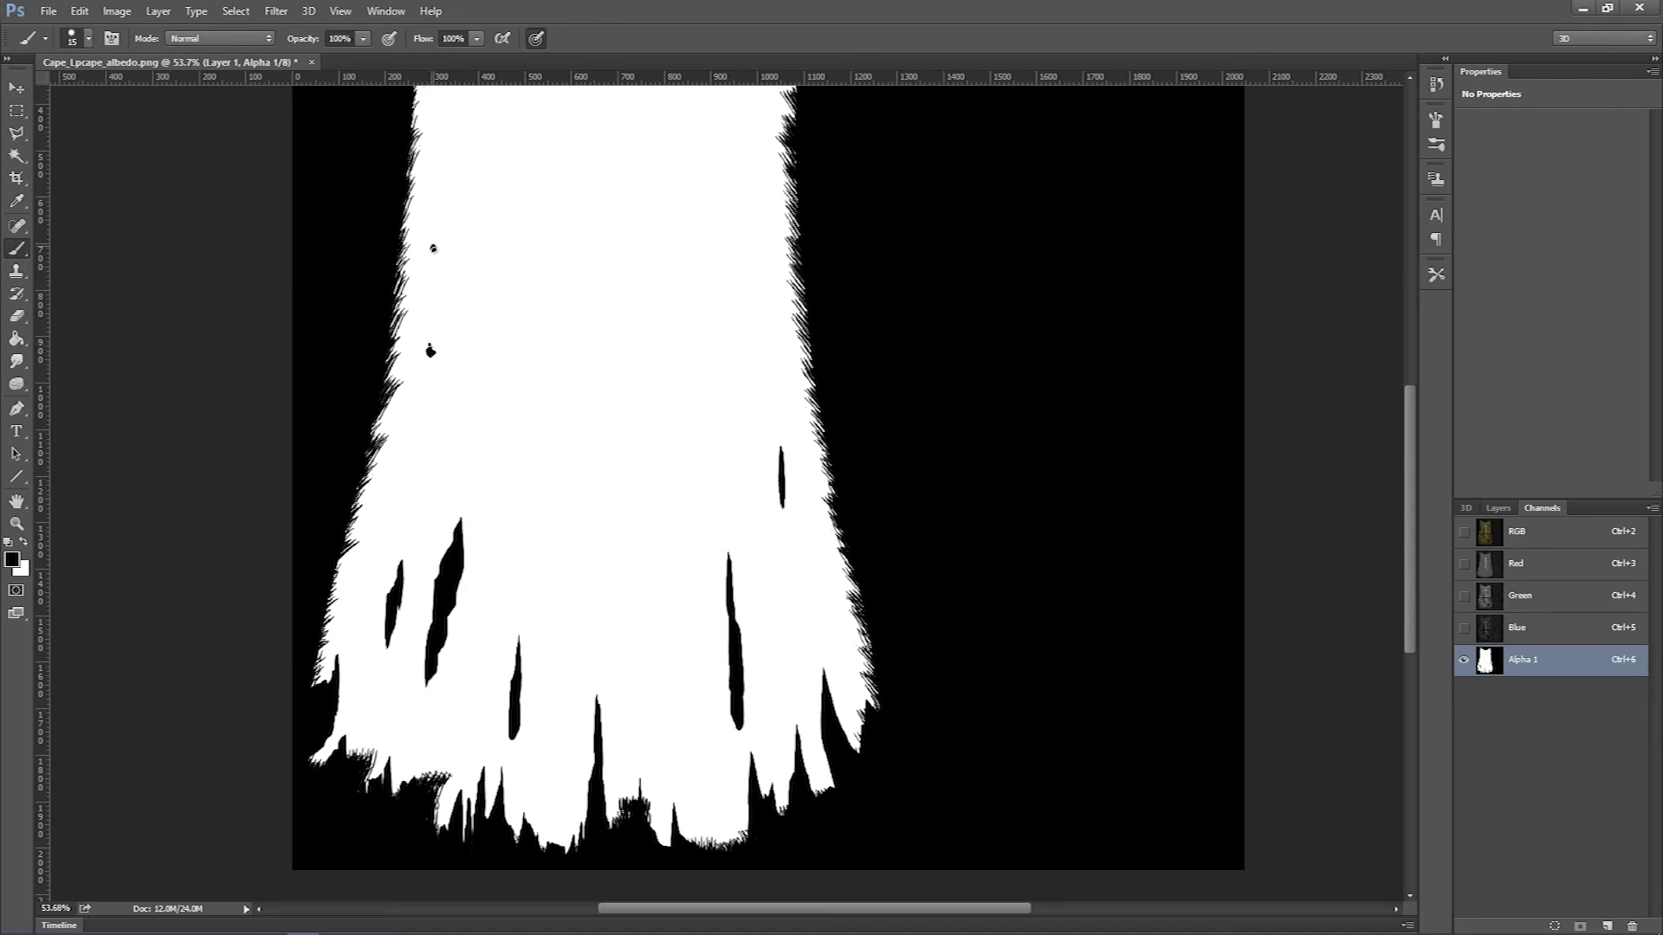
{"action": "left_click_drag", "start_coordinate": [625, 335], "coordinate": [624, 316]}
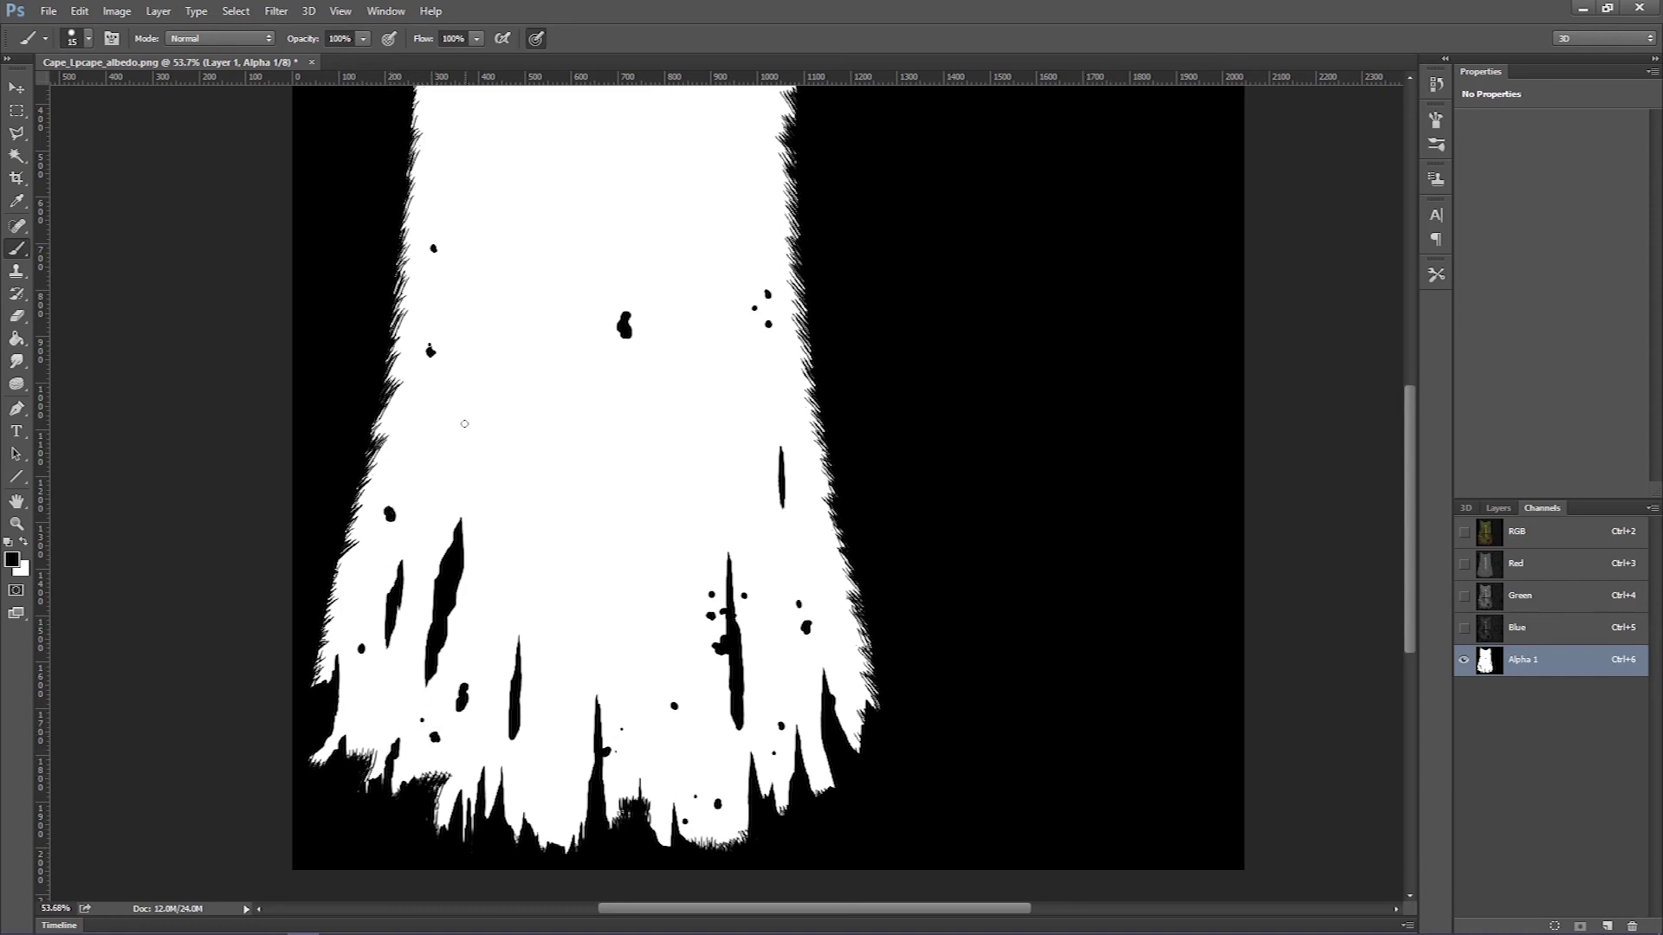
Enlarge another small hole into a bigger black blob, then pan the canvas
{"action": "scroll", "coordinate": [565, 326], "scroll_direction": "up", "scroll_amount": 2}
{"action": "scroll", "coordinate": [565, 325], "scroll_direction": "left", "scroll_amount": 1}
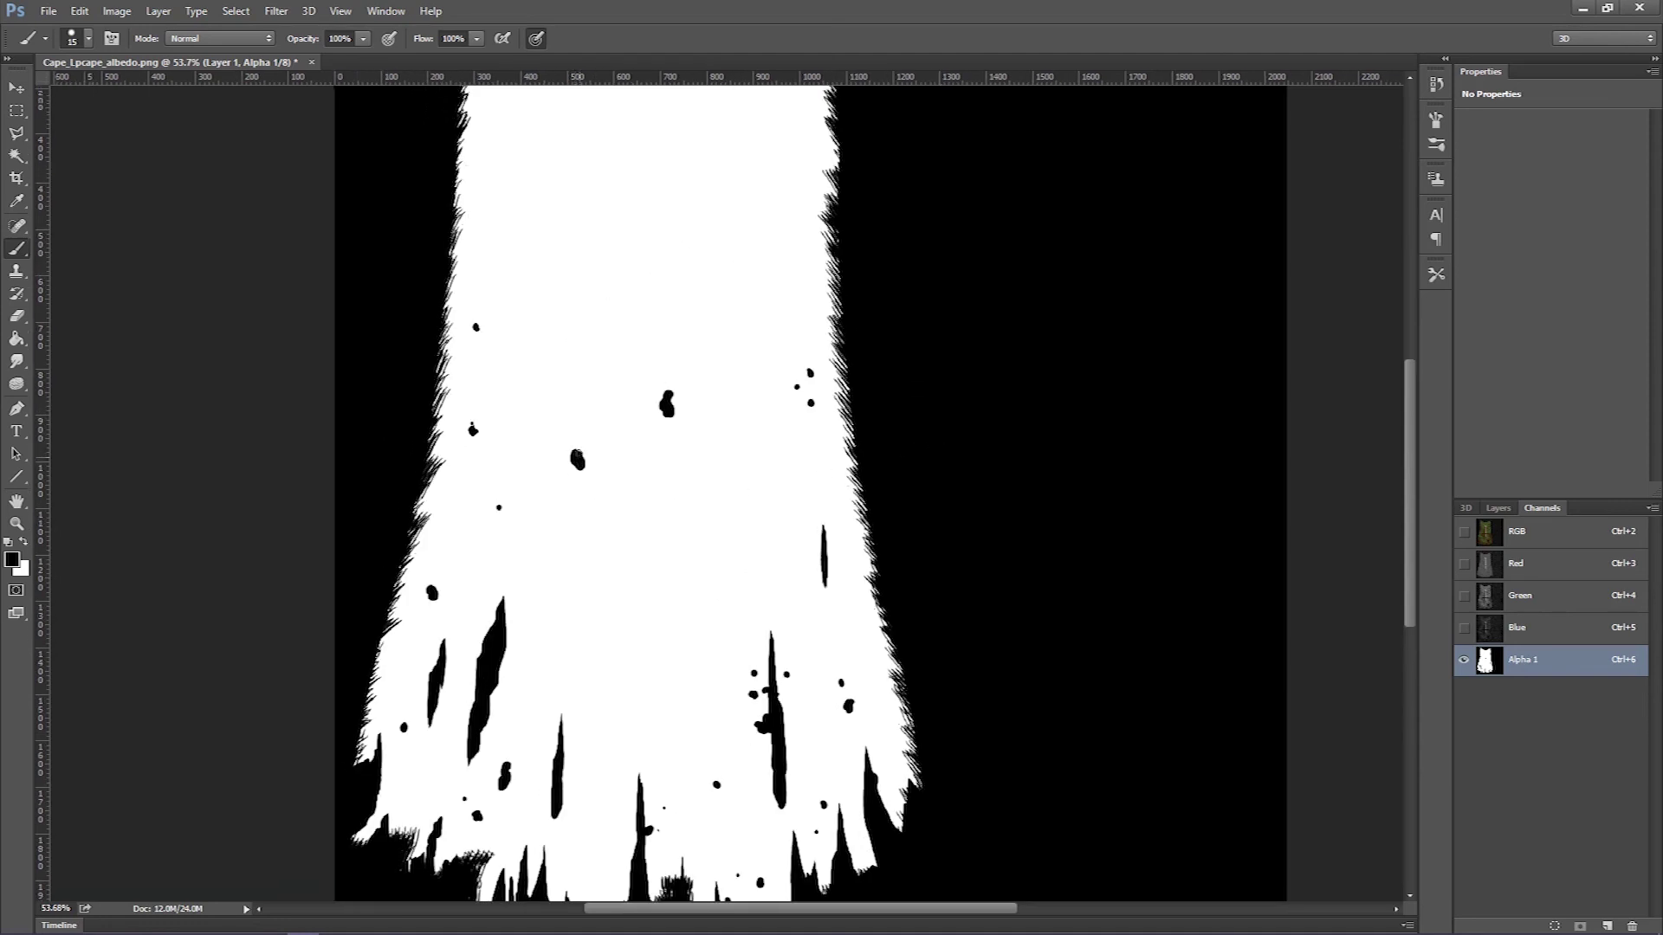
{"action": "scroll", "coordinate": [760, 262], "scroll_direction": "up", "scroll_amount": 4}
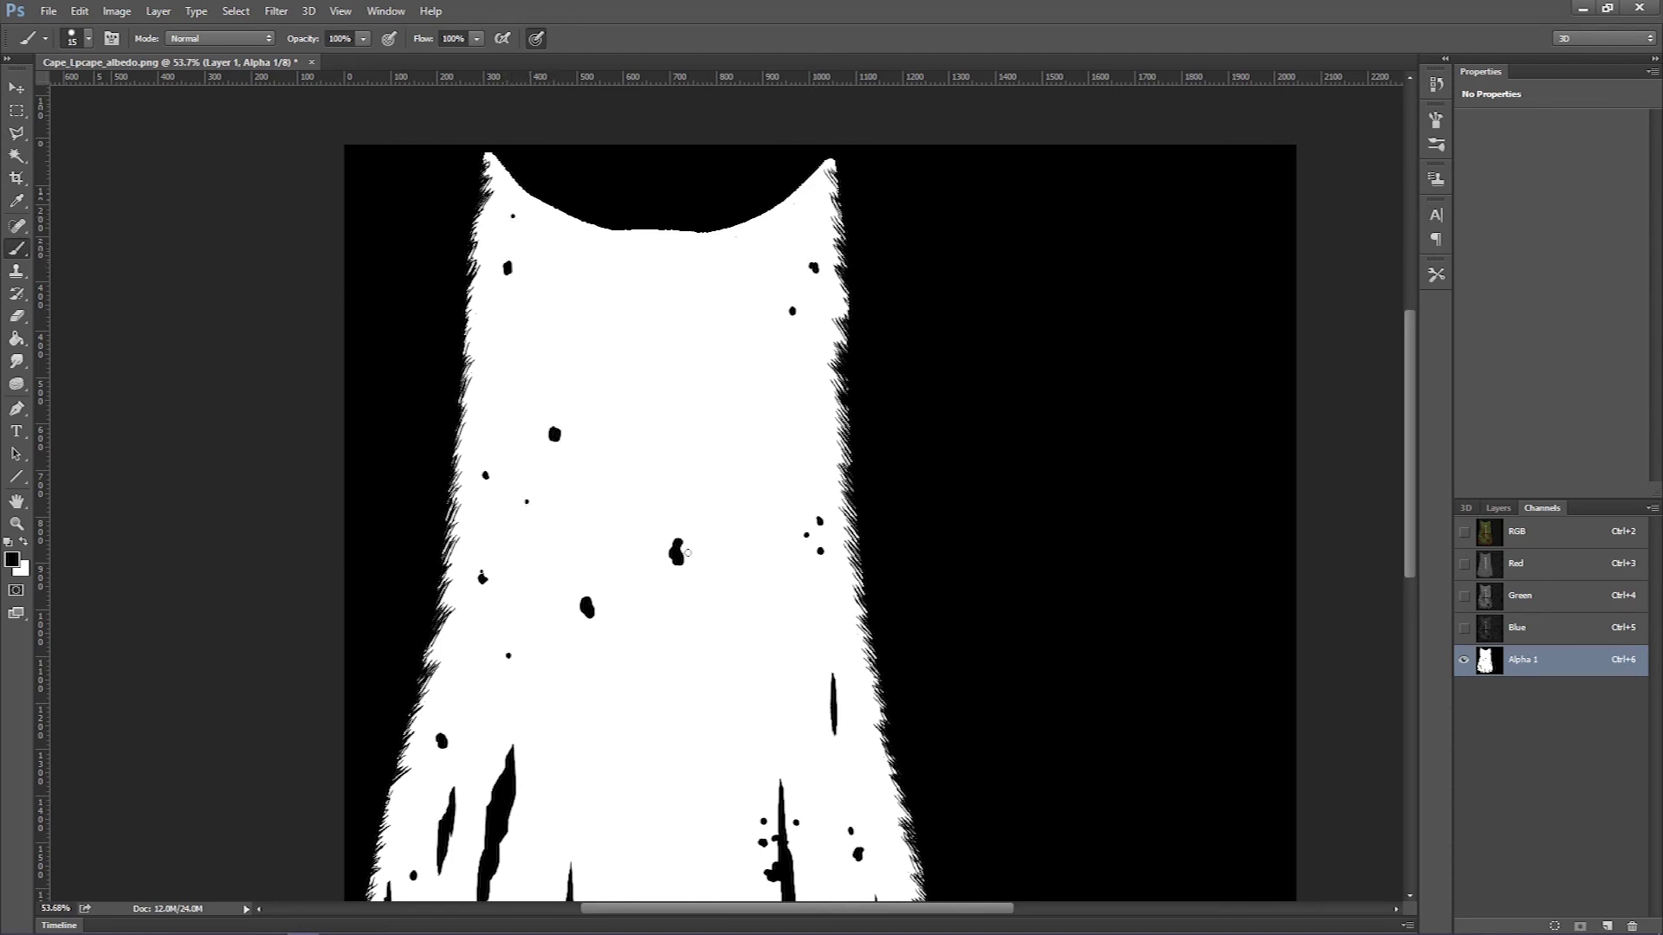
{"action": "left_click_drag", "start_coordinate": [735, 480], "coordinate": [740, 476]}
{"action": "mouse_move", "coordinate": [857, 541]}
{"action": "left_mouse_down"}
{"action": "mouse_move", "coordinate": [990, 326]}
{"action": "mouse_move", "coordinate": [976, 397]}
{"action": "left_mouse_up"}
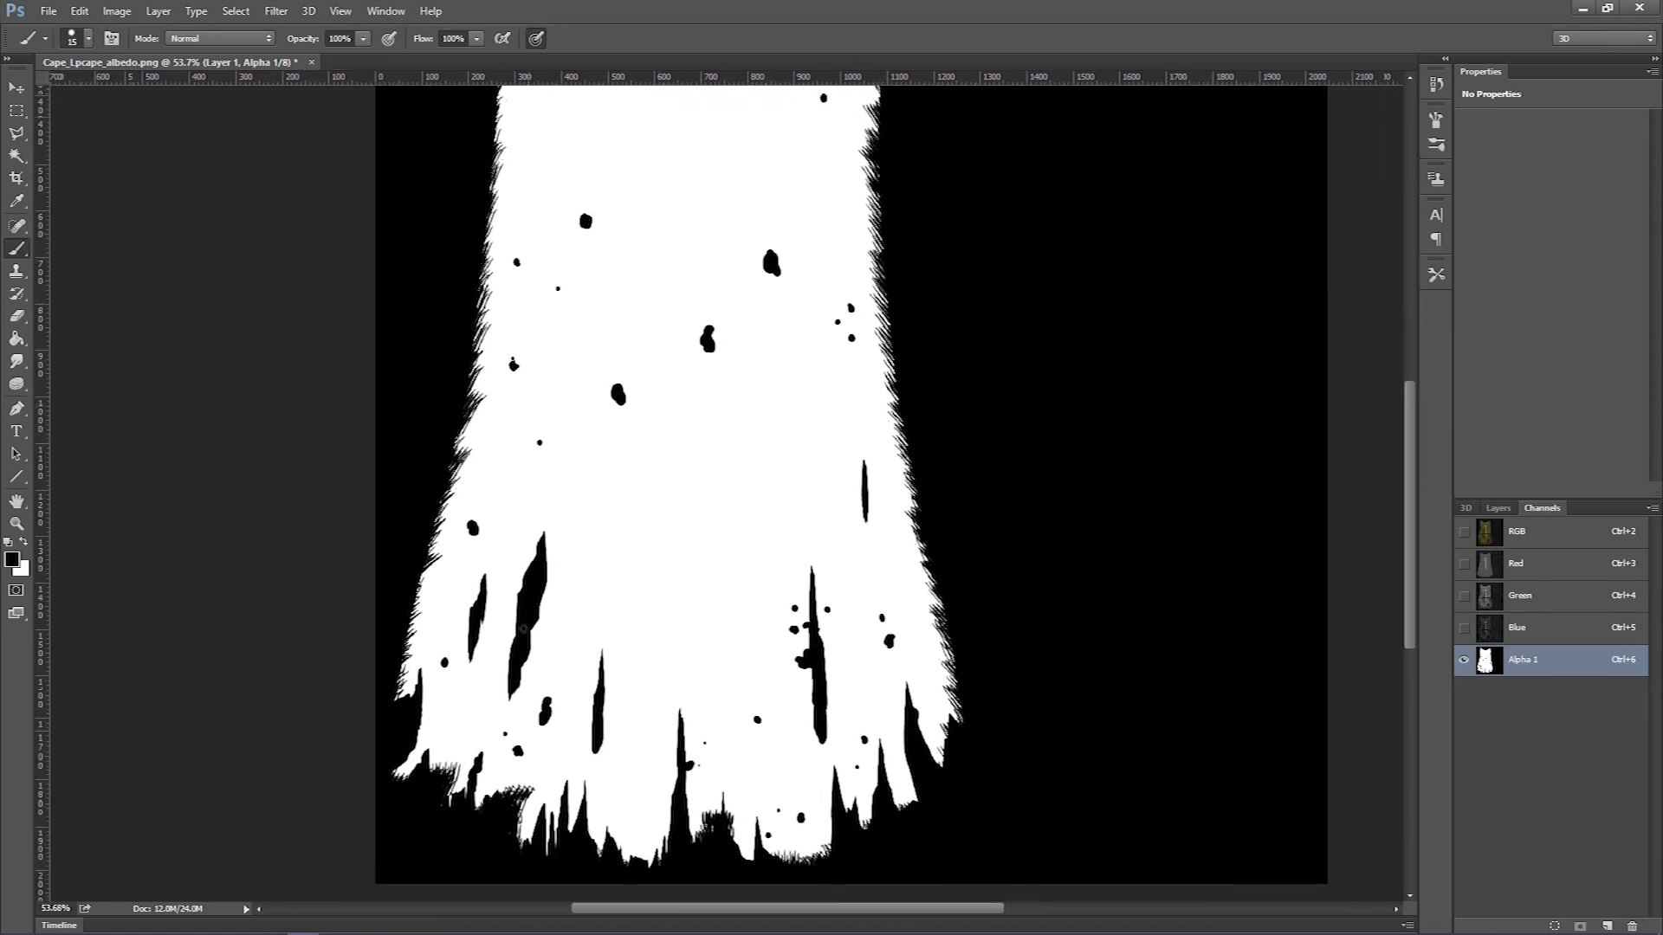
Switch to white and a streaky bristle brush tip, test-streaking one hole and undoing it
{"action": "left_click", "coordinate": [24, 542]}
{"action": "left_click", "coordinate": [85, 40]}
{"action": "left_click", "coordinate": [203, 173]}
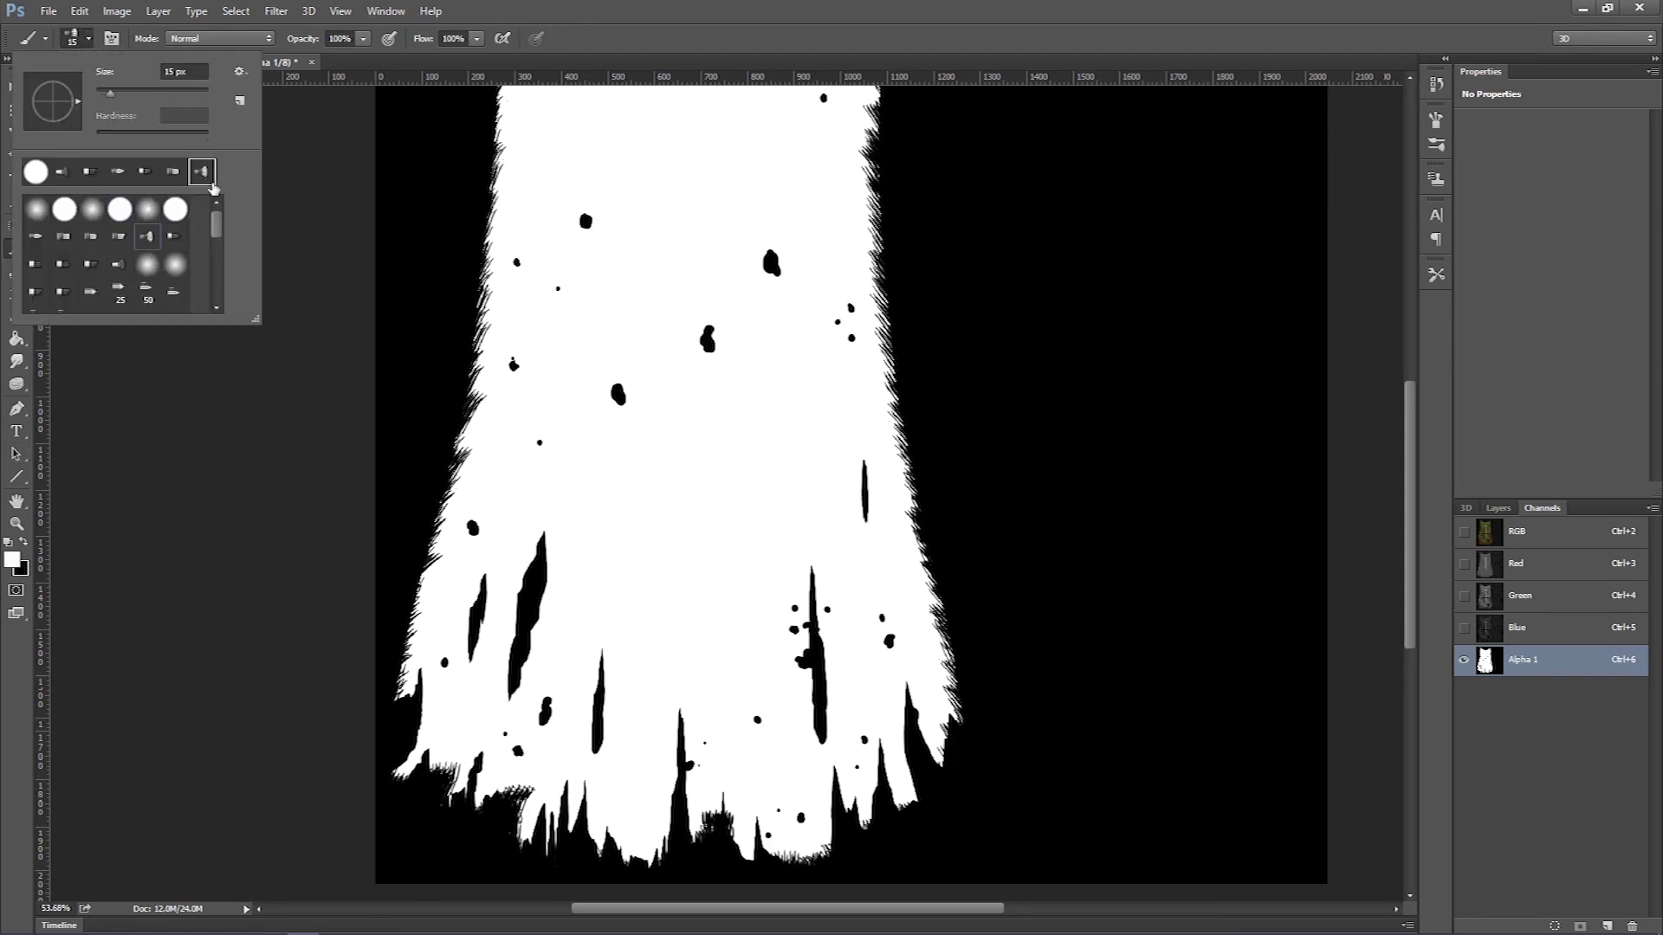
{"action": "left_click", "coordinate": [596, 473]}
{"action": "left_click_drag", "start_coordinate": [615, 388], "coordinate": [621, 402]}
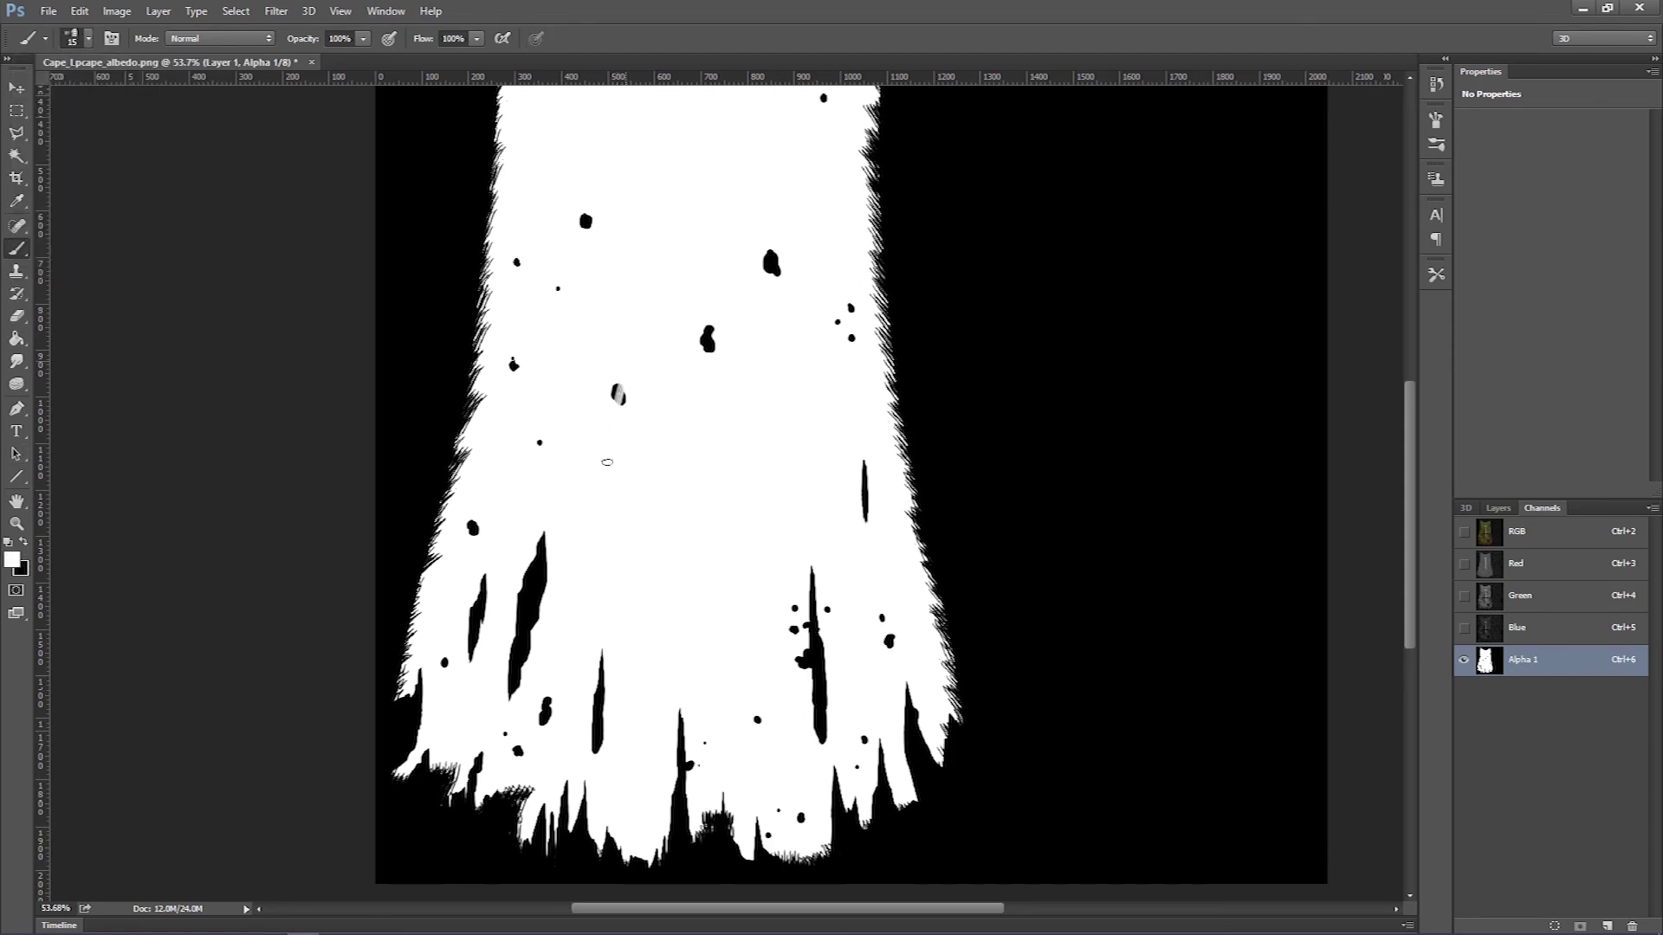
{"action": "key", "text": "ctrl+z"}
Paint white fibre streaks down the dark rips across the lower and side cape
{"action": "left_click", "coordinate": [89, 38]}
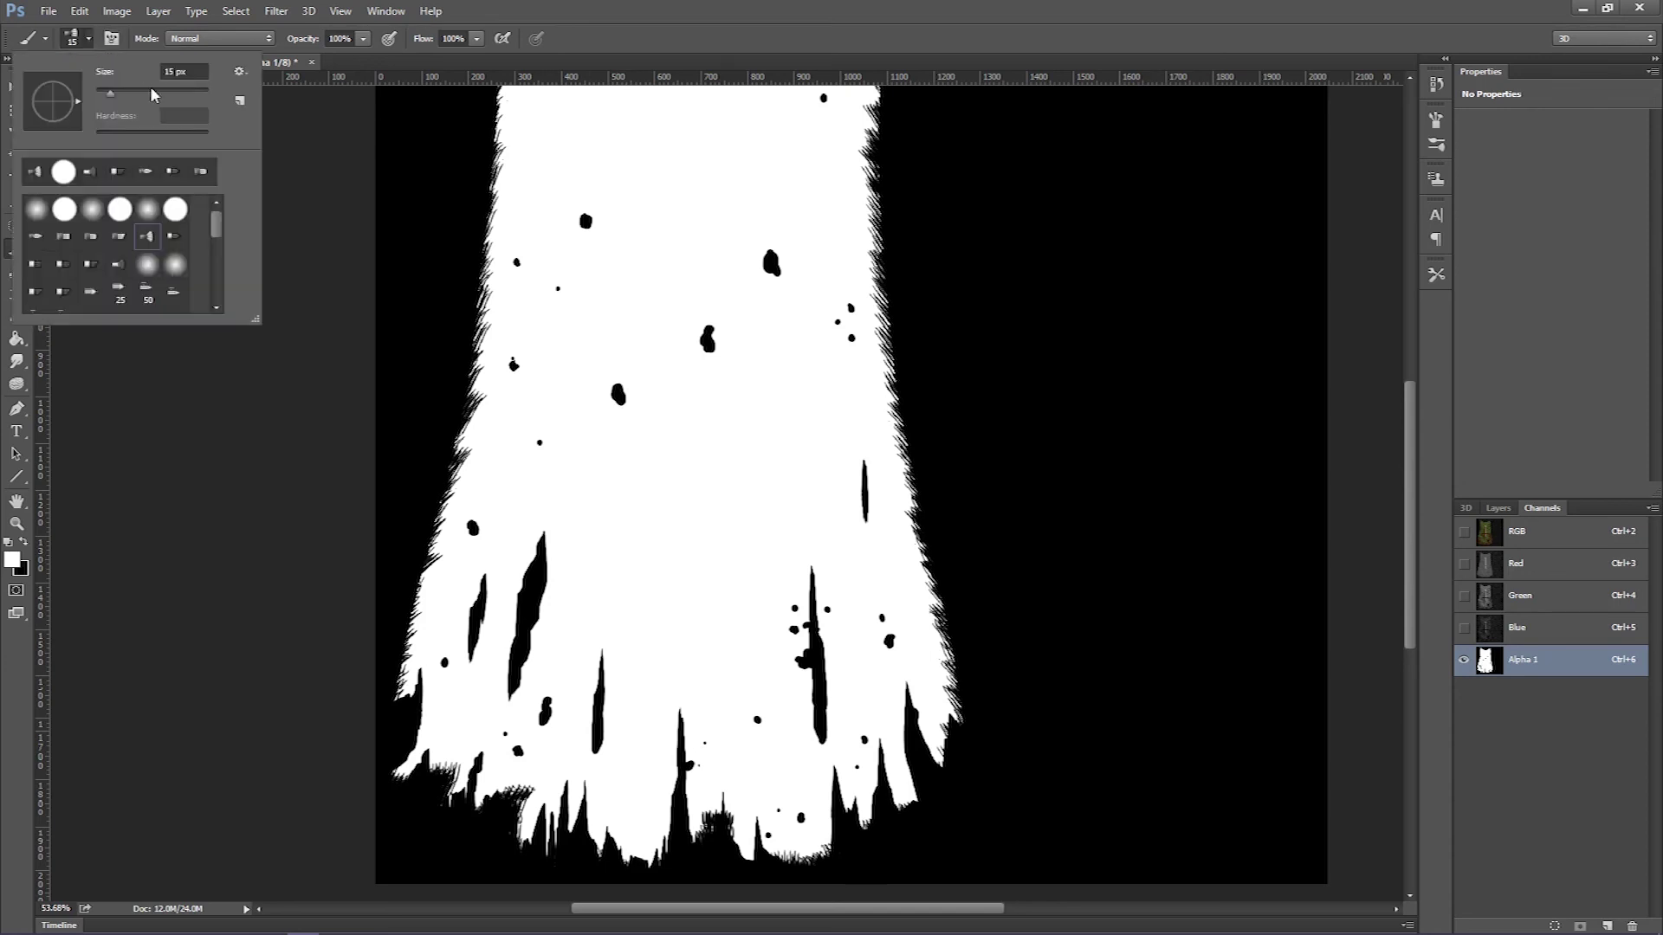
{"action": "left_click", "coordinate": [618, 359]}
{"action": "mouse_move", "coordinate": [618, 359]}
{"action": "left_mouse_down"}
{"action": "mouse_move", "coordinate": [616, 541]}
{"action": "mouse_move", "coordinate": [491, 762]}
{"action": "left_mouse_up"}
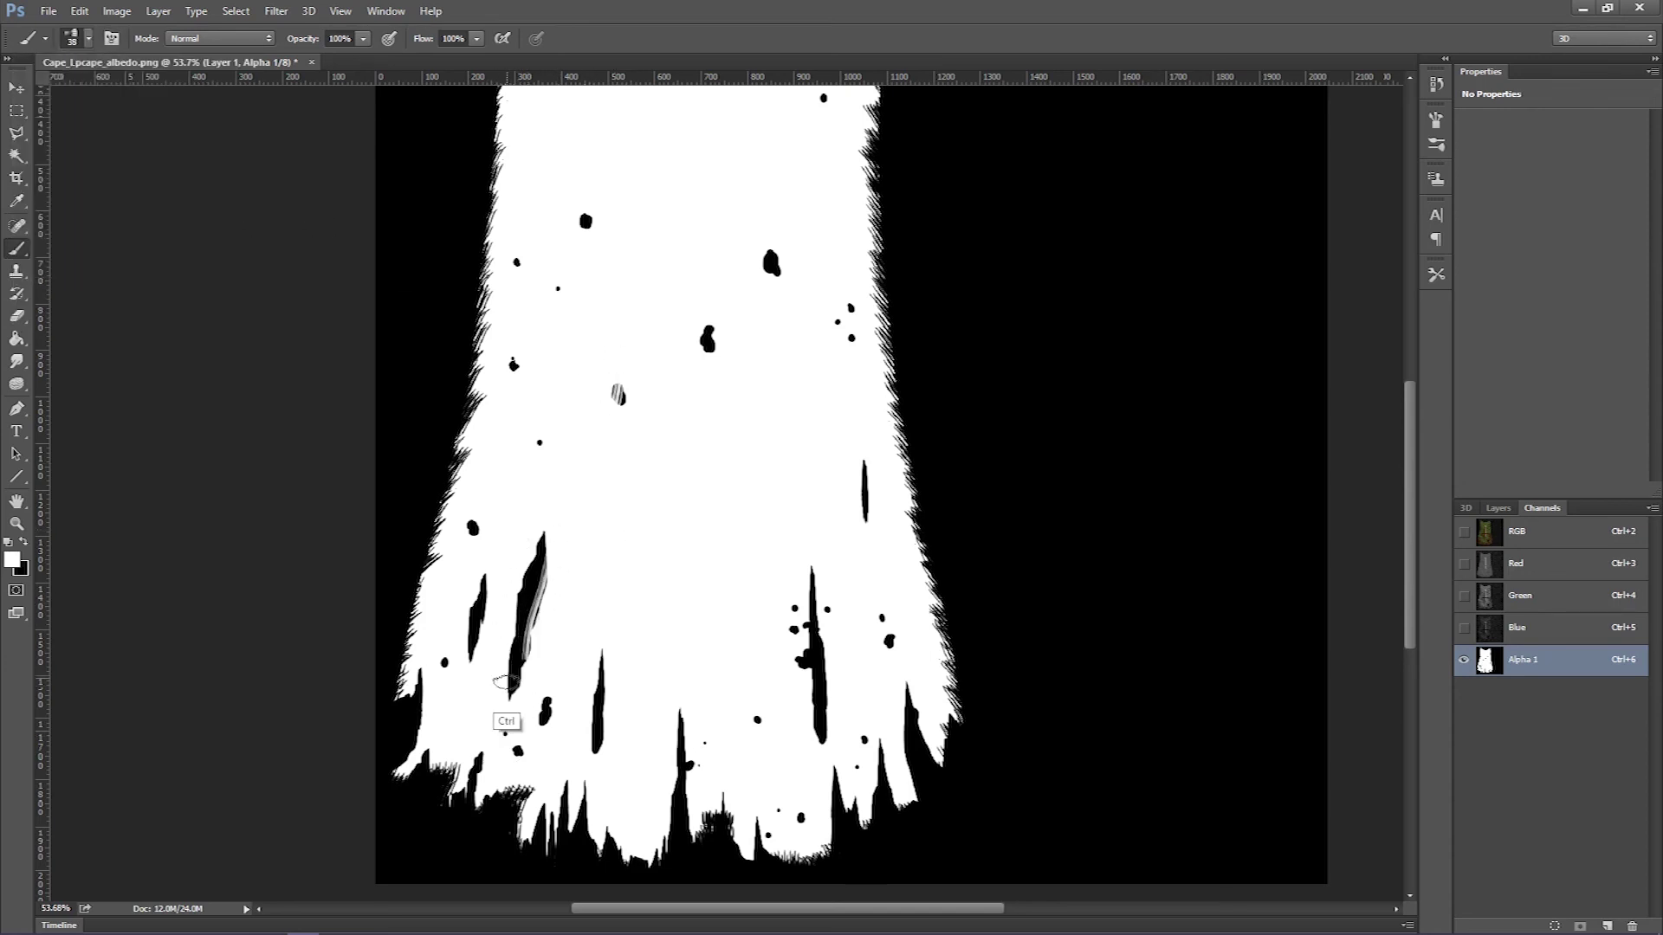
{"action": "key", "text": "ctrl+alt+z"}
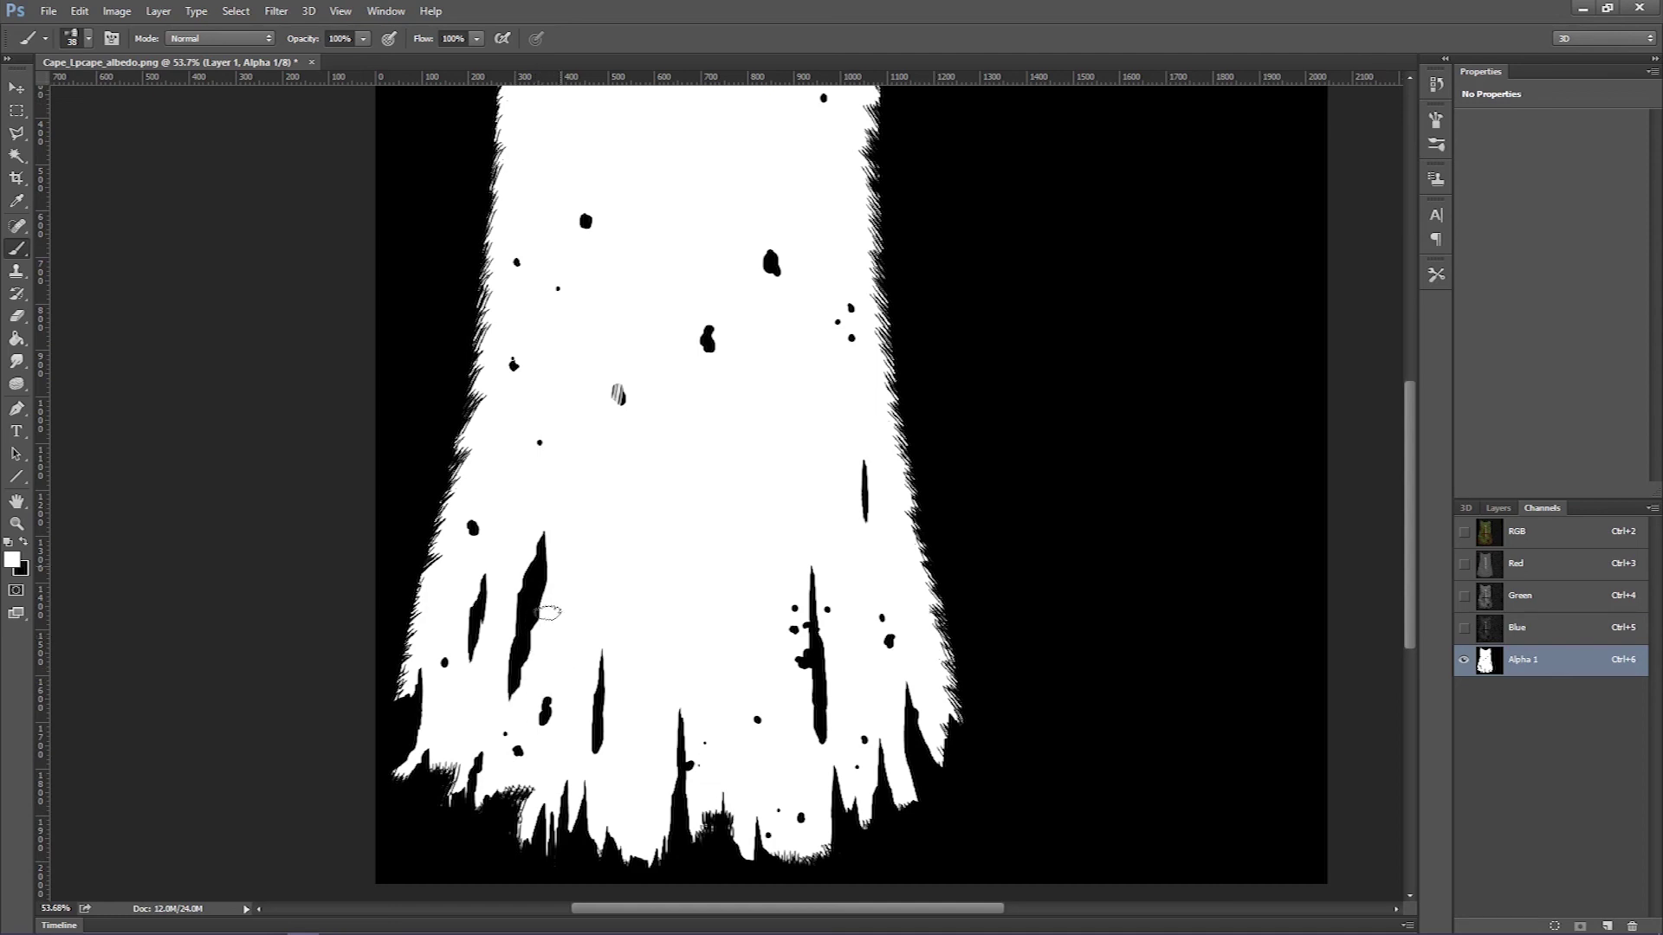
{"action": "left_click_drag", "start_coordinate": [617, 655], "coordinate": [600, 751]}
{"action": "mouse_move", "coordinate": [808, 567]}
{"action": "left_mouse_down"}
{"action": "mouse_move", "coordinate": [822, 781]}
{"action": "mouse_move", "coordinate": [808, 591]}
{"action": "left_mouse_up"}
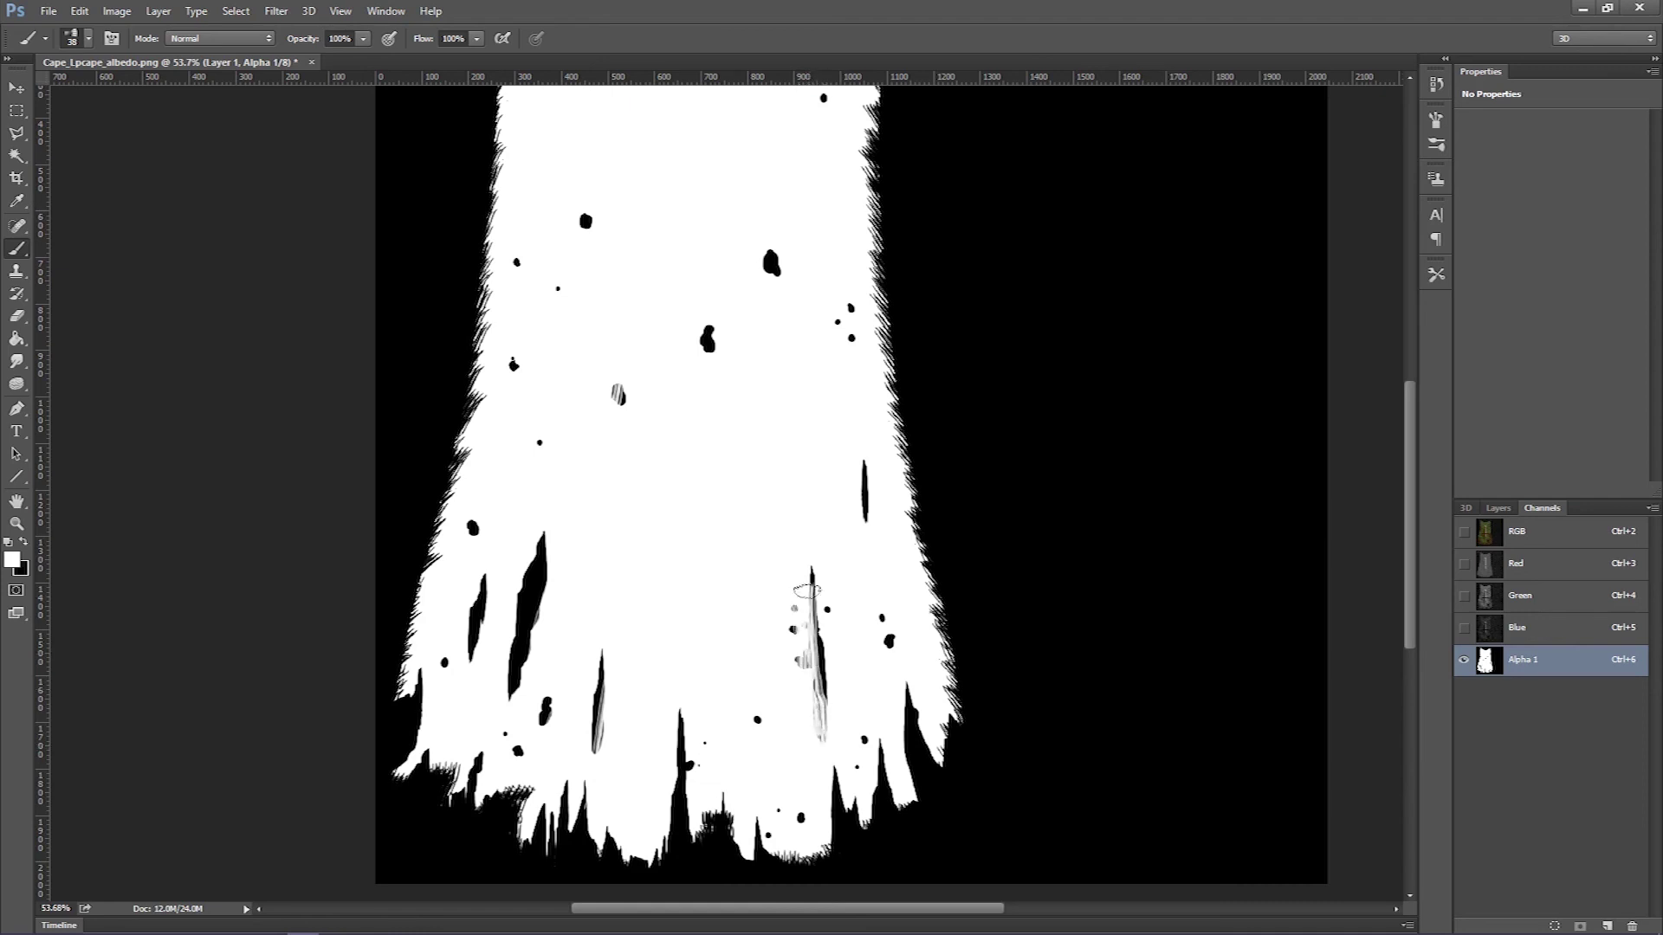
{"action": "mouse_move", "coordinate": [892, 662]}
{"action": "left_mouse_down"}
{"action": "mouse_move", "coordinate": [933, 808]}
{"action": "mouse_move", "coordinate": [896, 729]}
{"action": "mouse_move", "coordinate": [928, 817]}
{"action": "mouse_move", "coordinate": [868, 789]}
{"action": "mouse_move", "coordinate": [868, 743]}
{"action": "mouse_move", "coordinate": [896, 836]}
{"action": "left_mouse_up"}
{"action": "left_click_drag", "start_coordinate": [835, 771], "coordinate": [845, 821]}
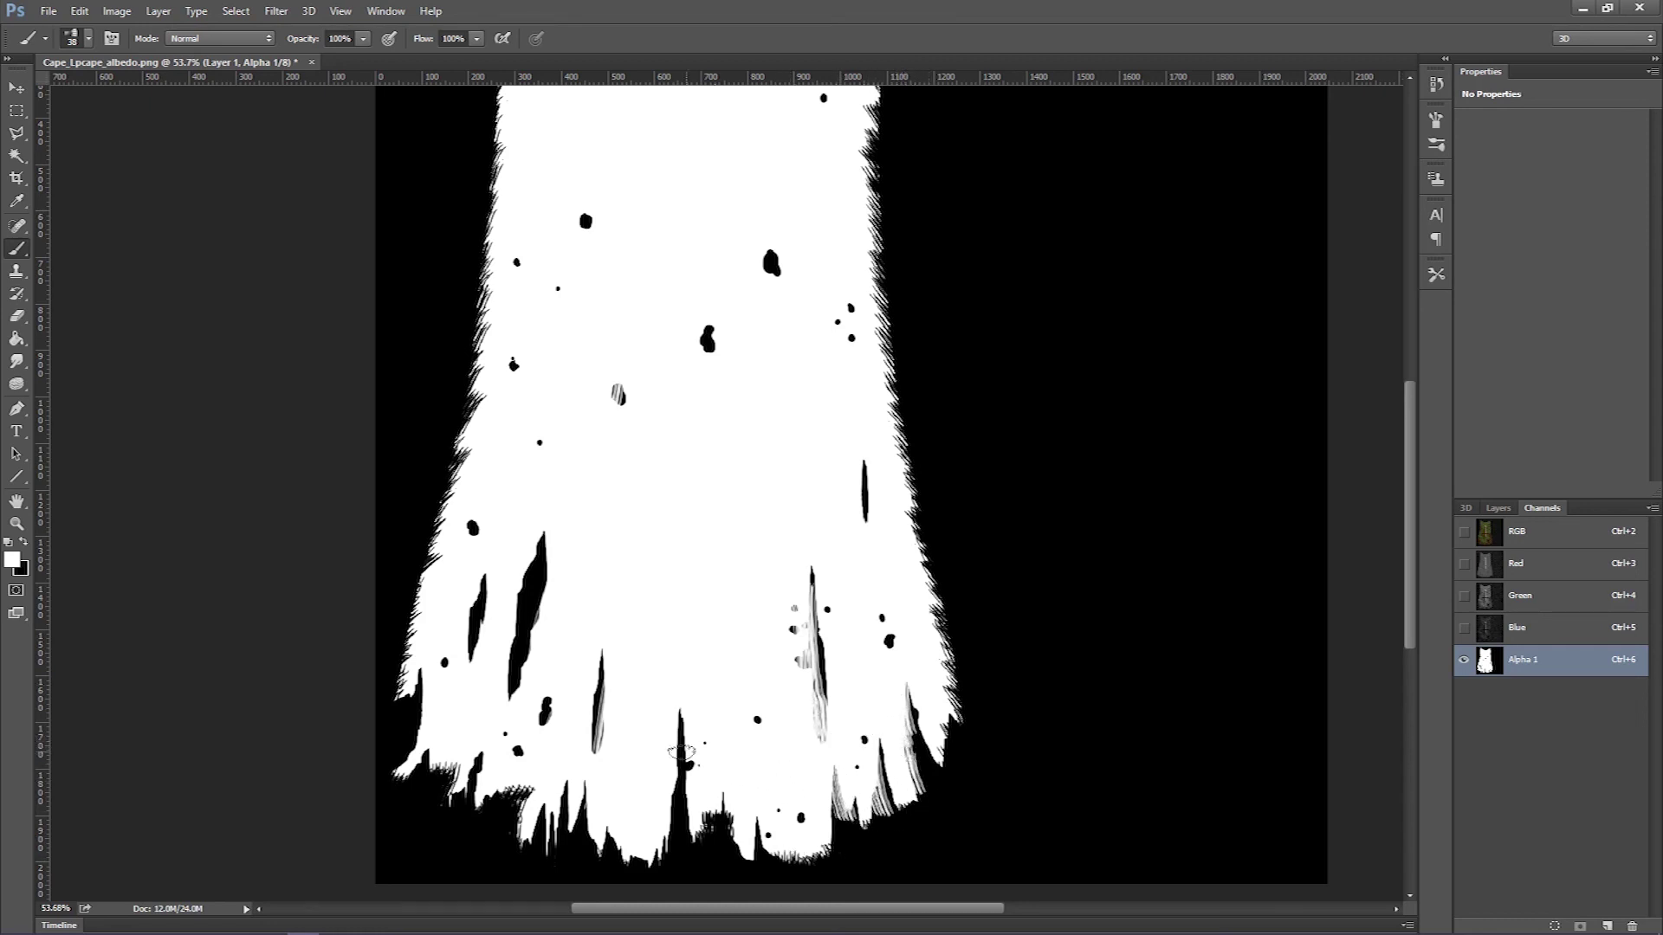
{"action": "left_click_drag", "start_coordinate": [680, 741], "coordinate": [686, 821]}
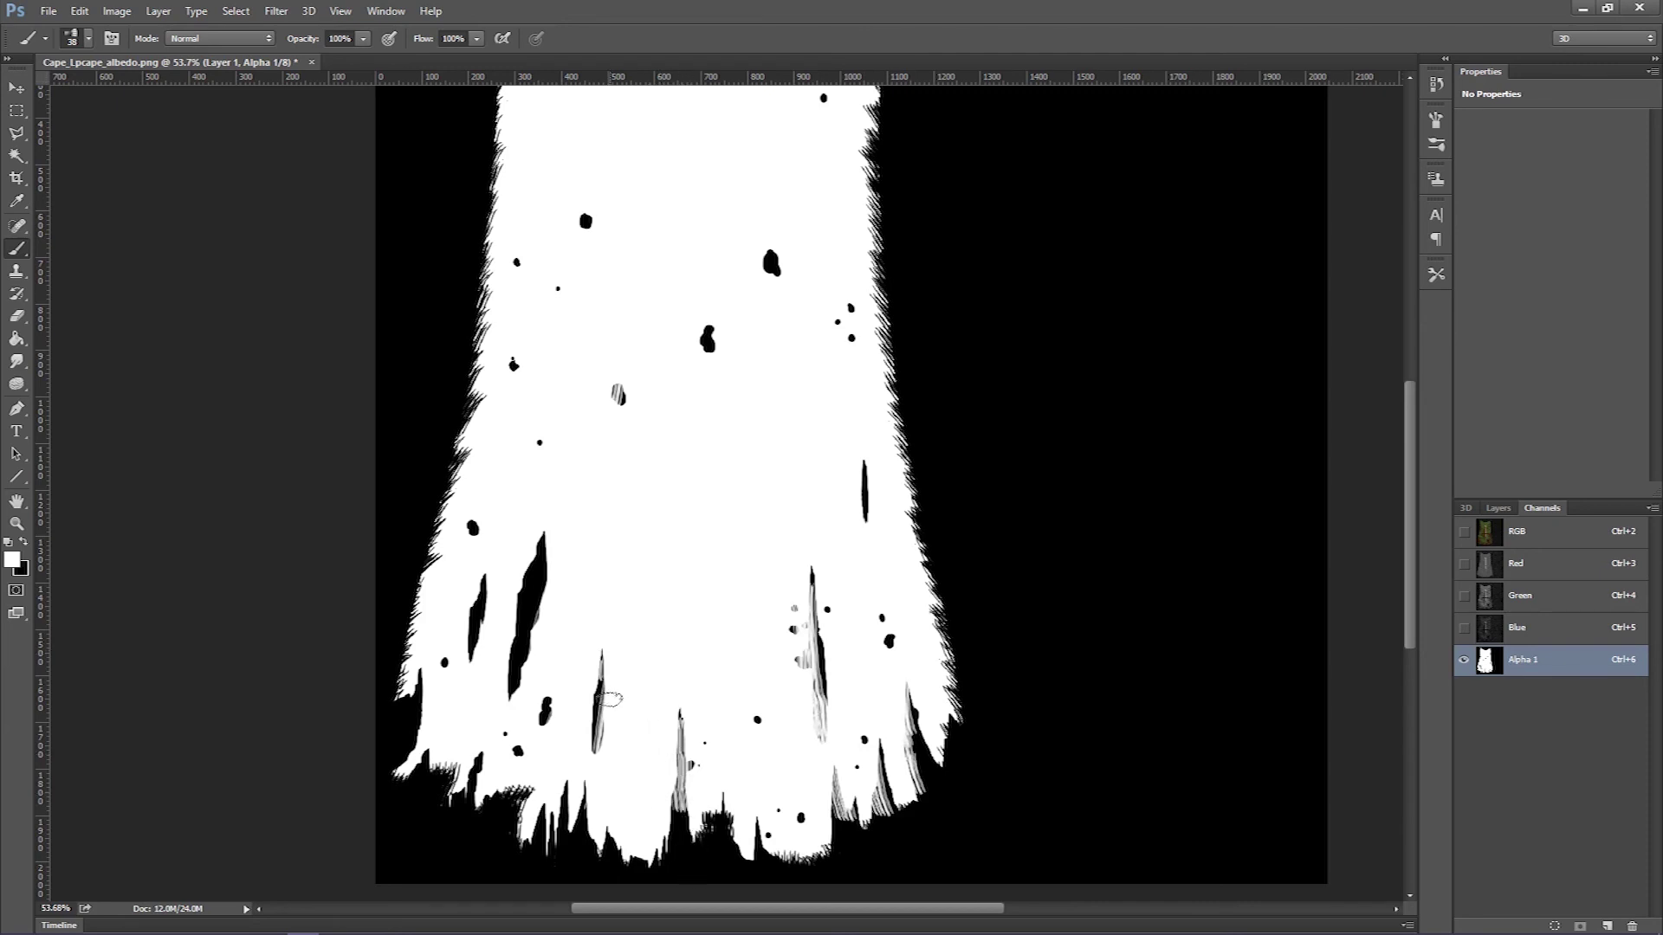
{"action": "left_click_drag", "start_coordinate": [544, 533], "coordinate": [535, 645]}
{"action": "mouse_move", "coordinate": [484, 574]}
{"action": "left_mouse_down"}
{"action": "mouse_move", "coordinate": [441, 740]}
{"action": "mouse_move", "coordinate": [430, 659]}
{"action": "mouse_move", "coordinate": [419, 706]}
{"action": "left_mouse_up"}
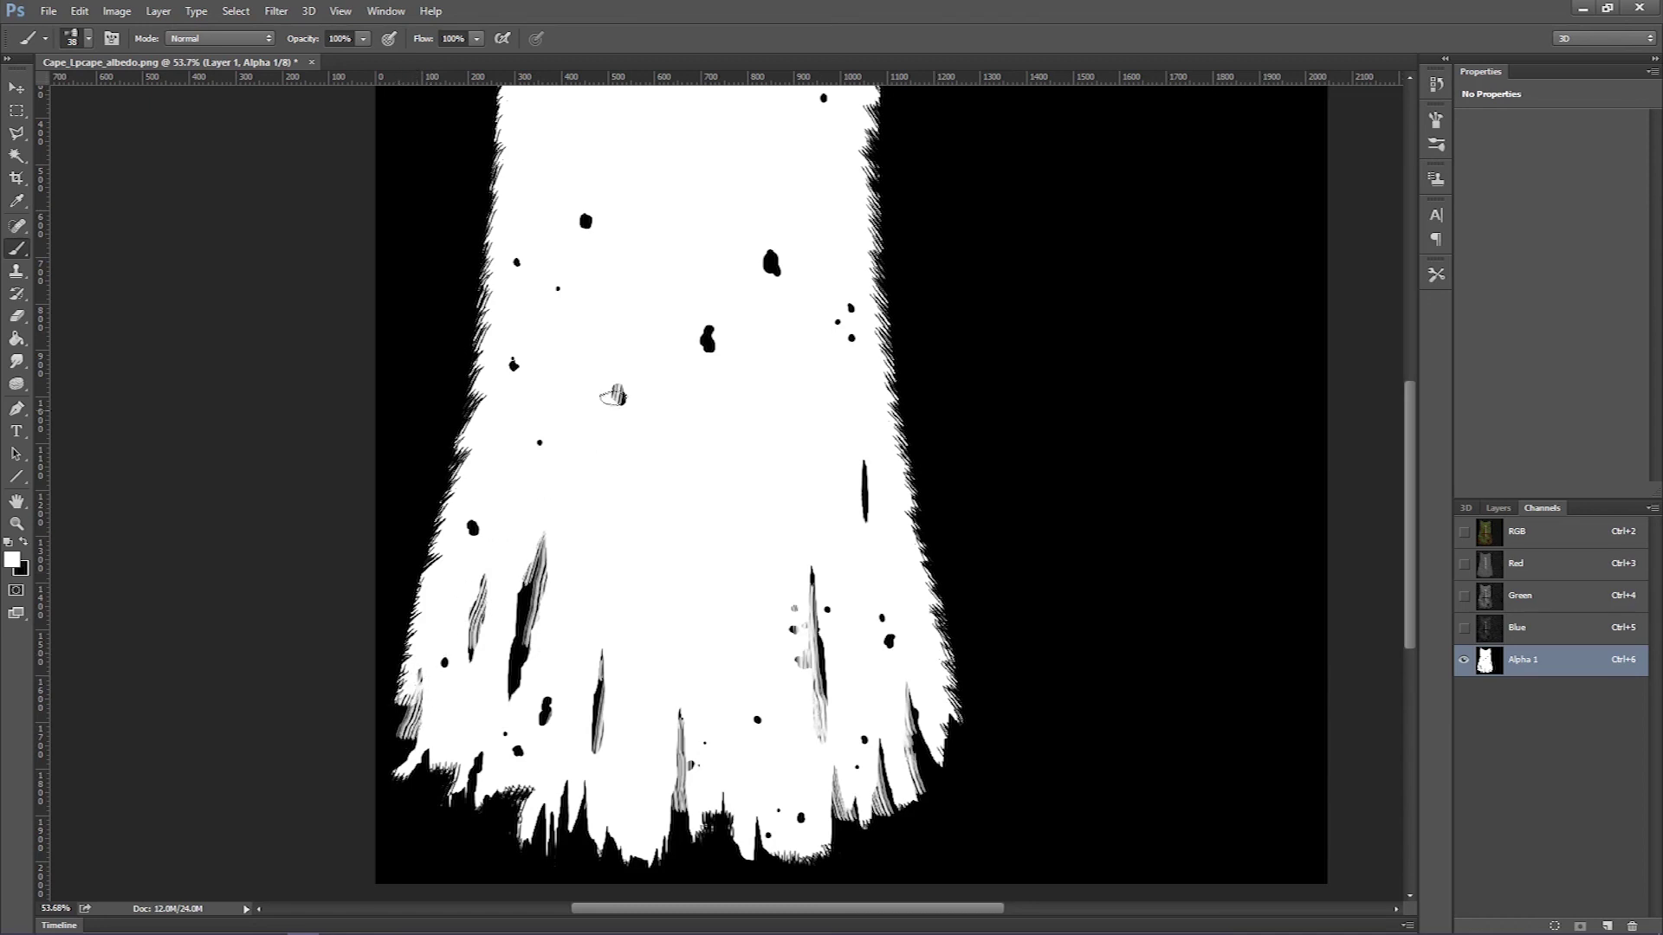
Break up a hole and a small black dot near the cape's top with white streaks
{"action": "left_click_drag", "start_coordinate": [741, 355], "coordinate": [732, 528]}
{"action": "left_click_drag", "start_coordinate": [765, 421], "coordinate": [770, 446]}
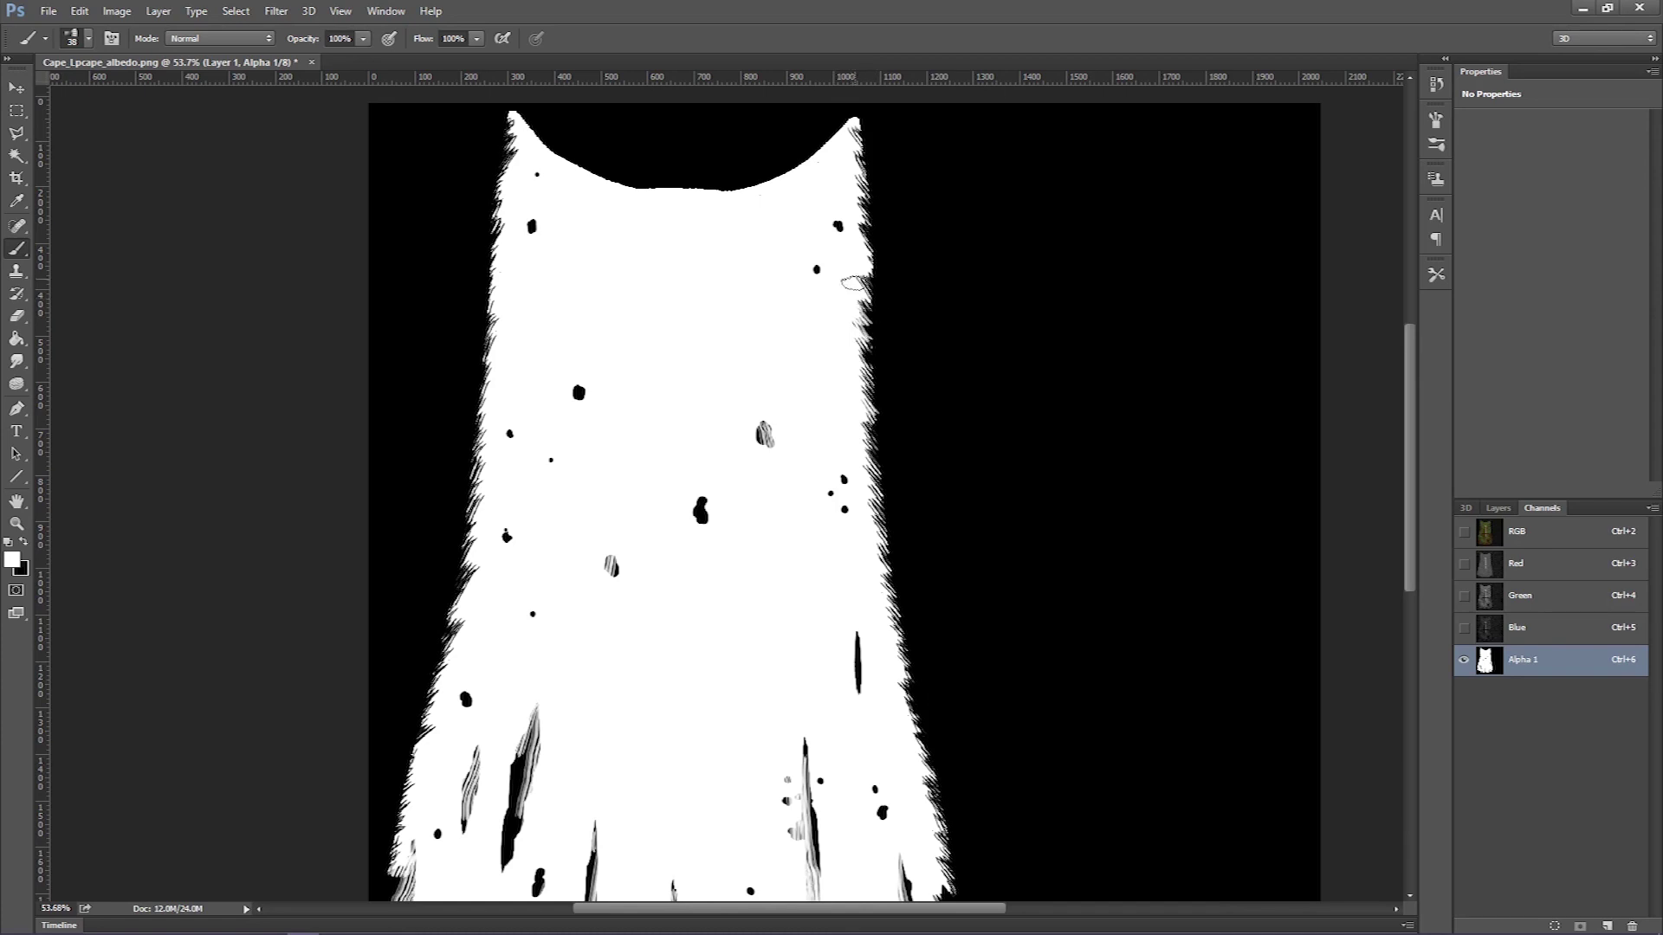
{"action": "left_click_drag", "start_coordinate": [805, 283], "coordinate": [807, 240]}
Set the foreground colour to pure black in the Color Picker
{"action": "left_click", "coordinate": [13, 560]}
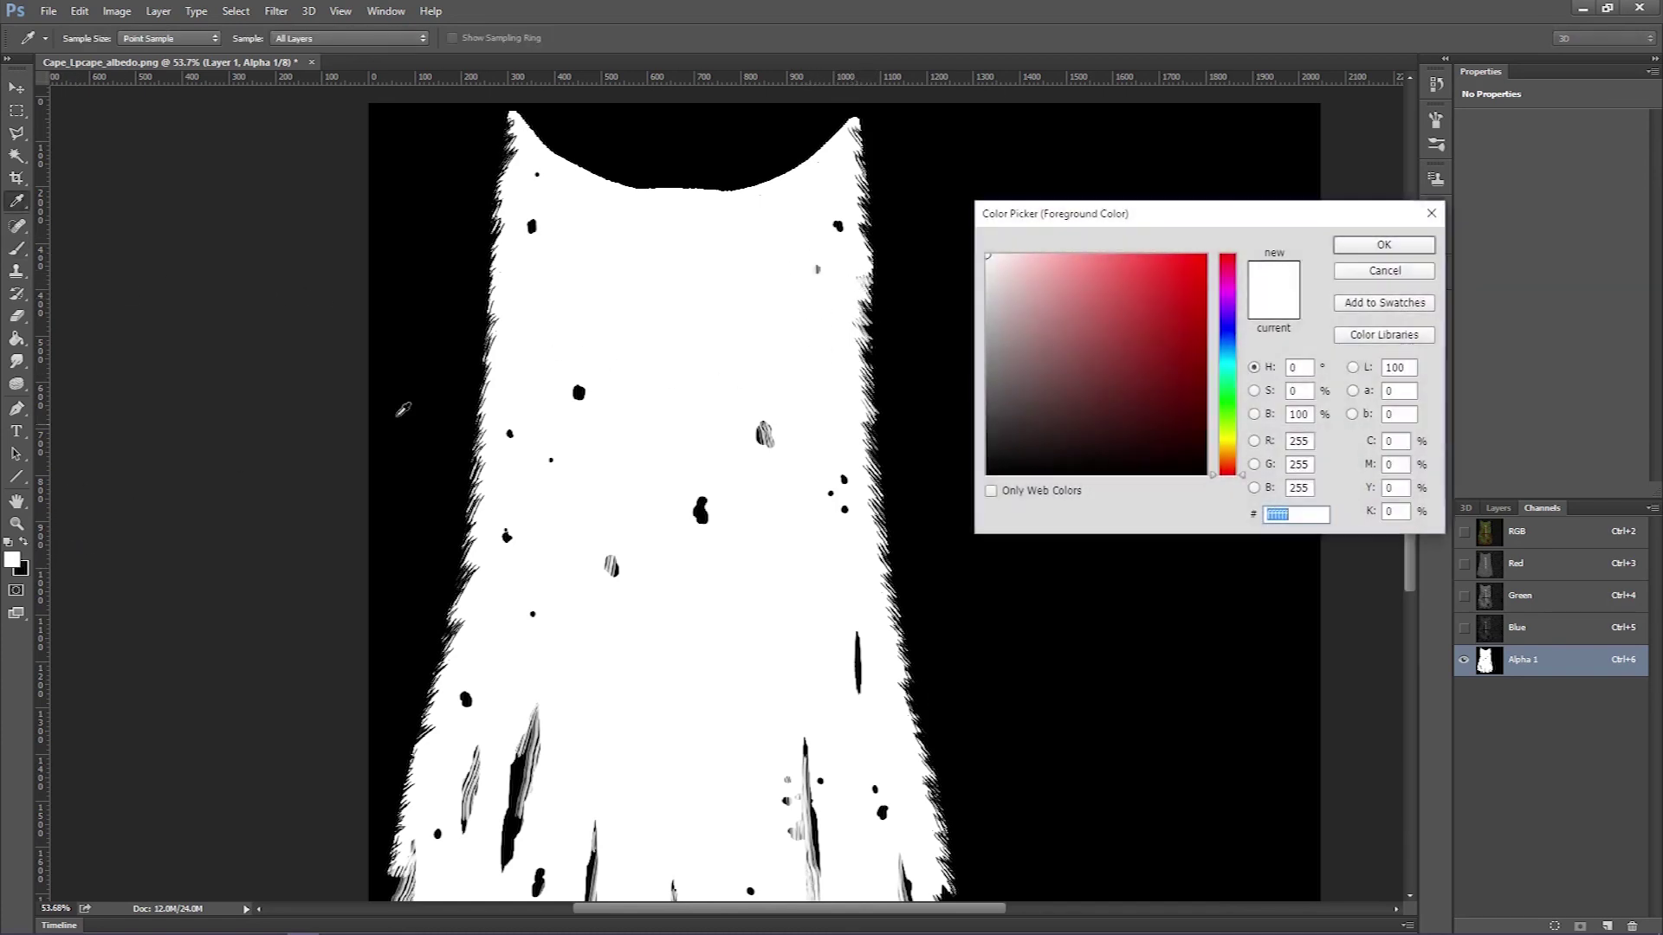
{"action": "left_click", "coordinate": [964, 398]}
{"action": "left_click", "coordinate": [1384, 246]}
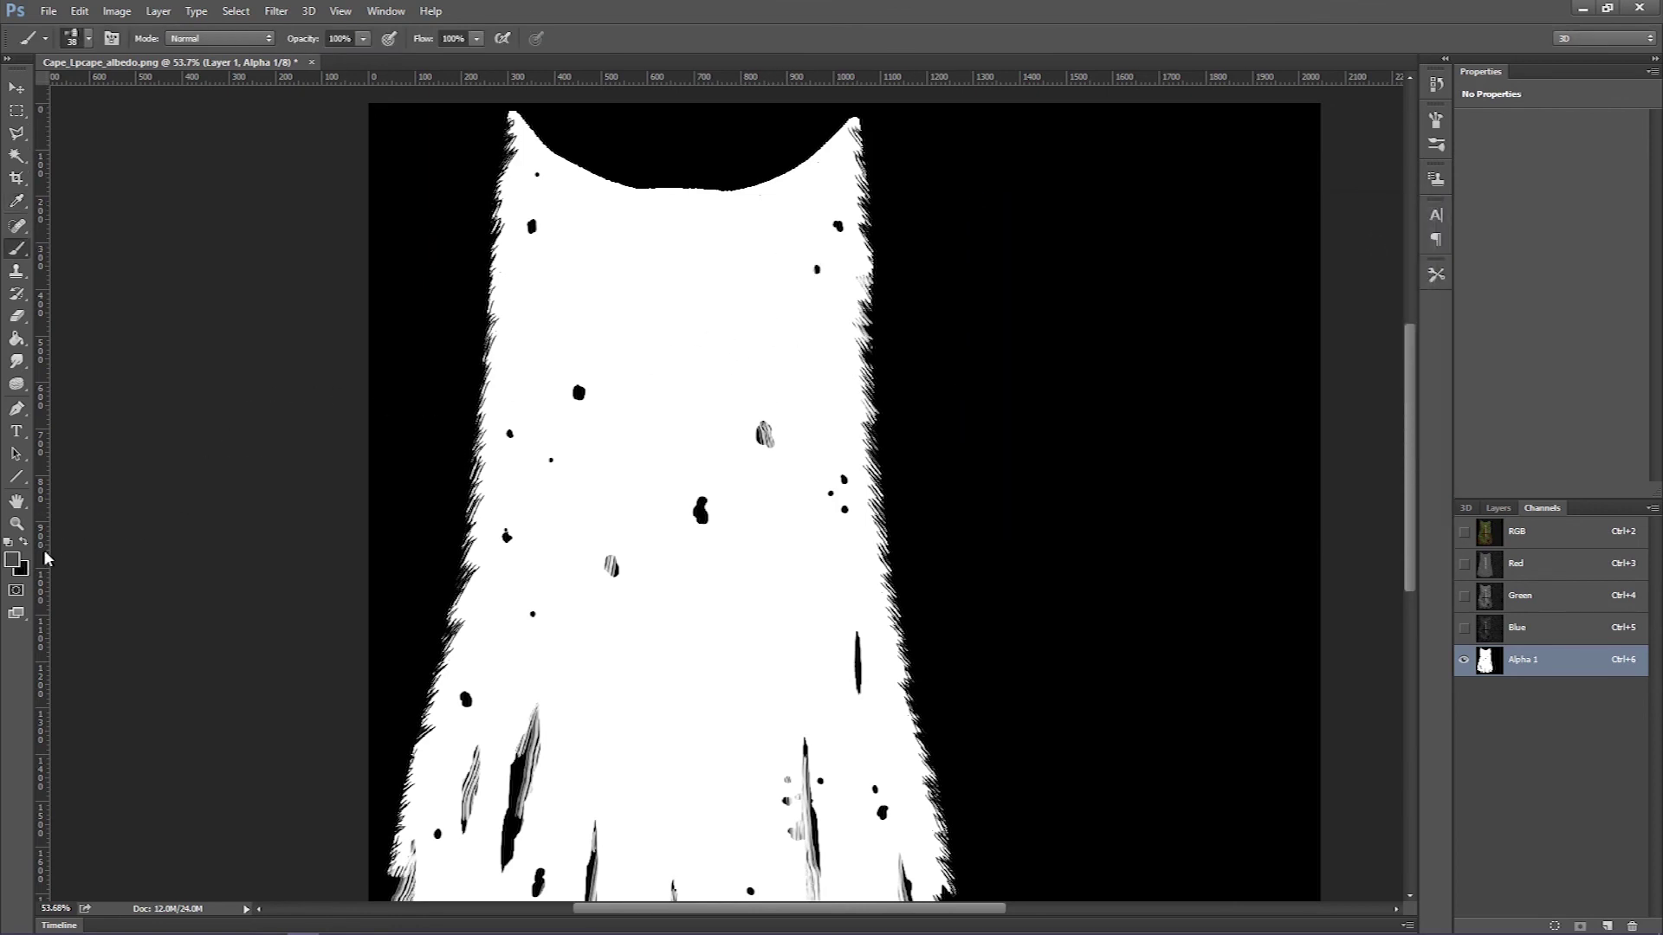
{"action": "left_click", "coordinate": [13, 560]}
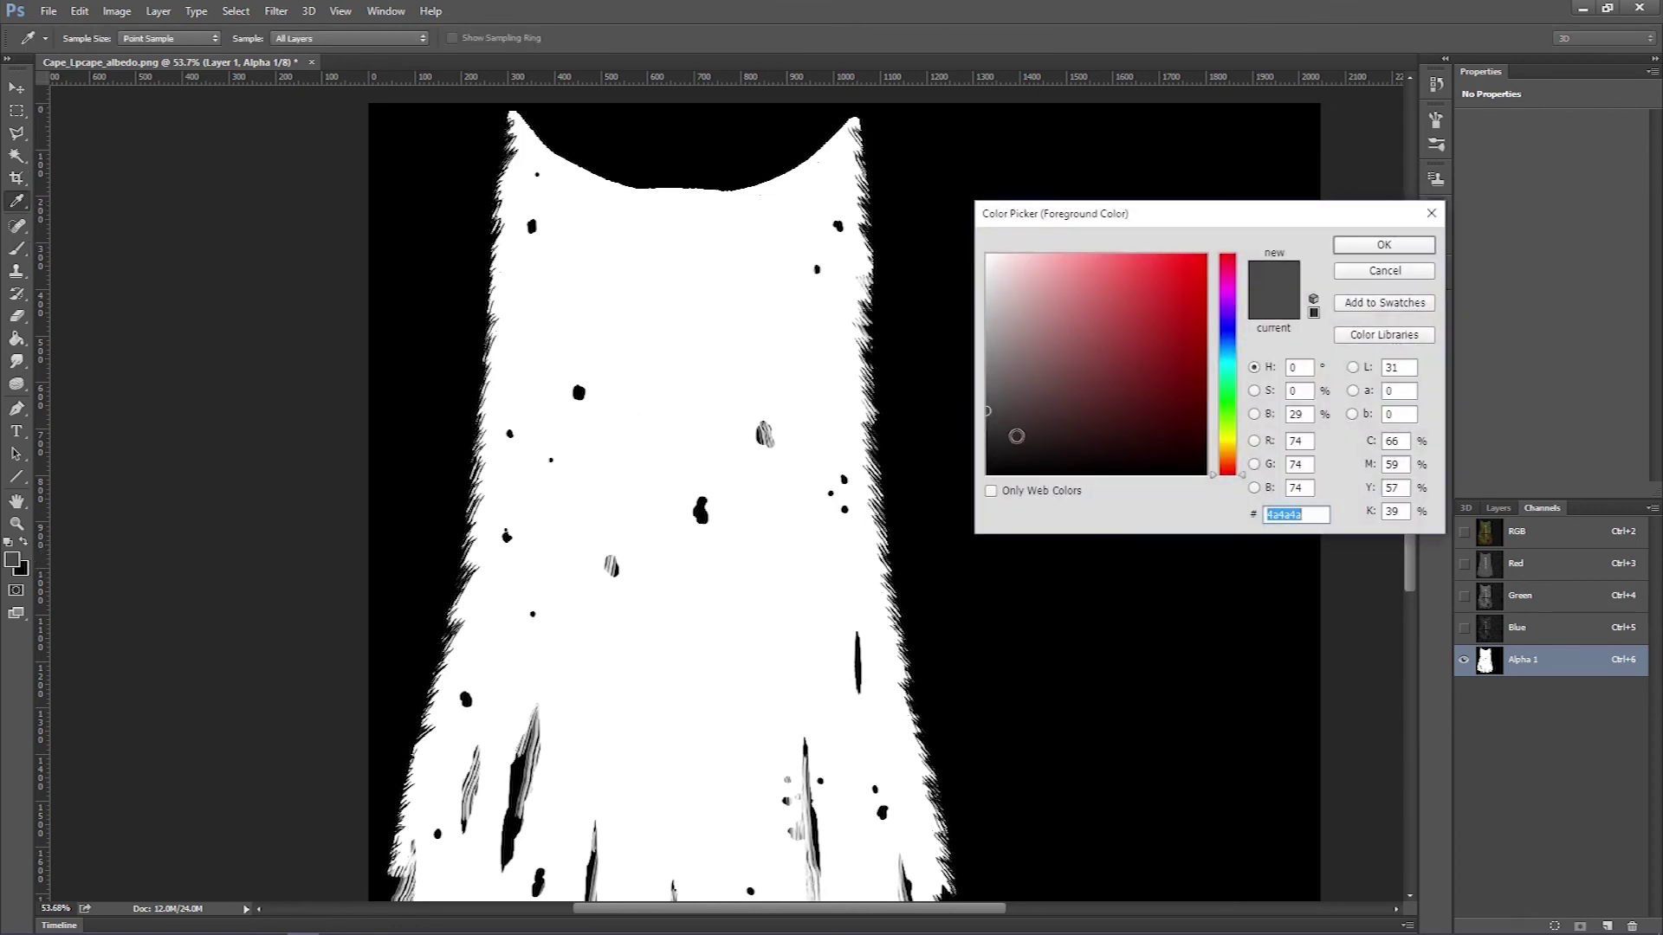
{"action": "left_click_drag", "start_coordinate": [1016, 437], "coordinate": [985, 477]}
{"action": "left_click", "coordinate": [1364, 249]}
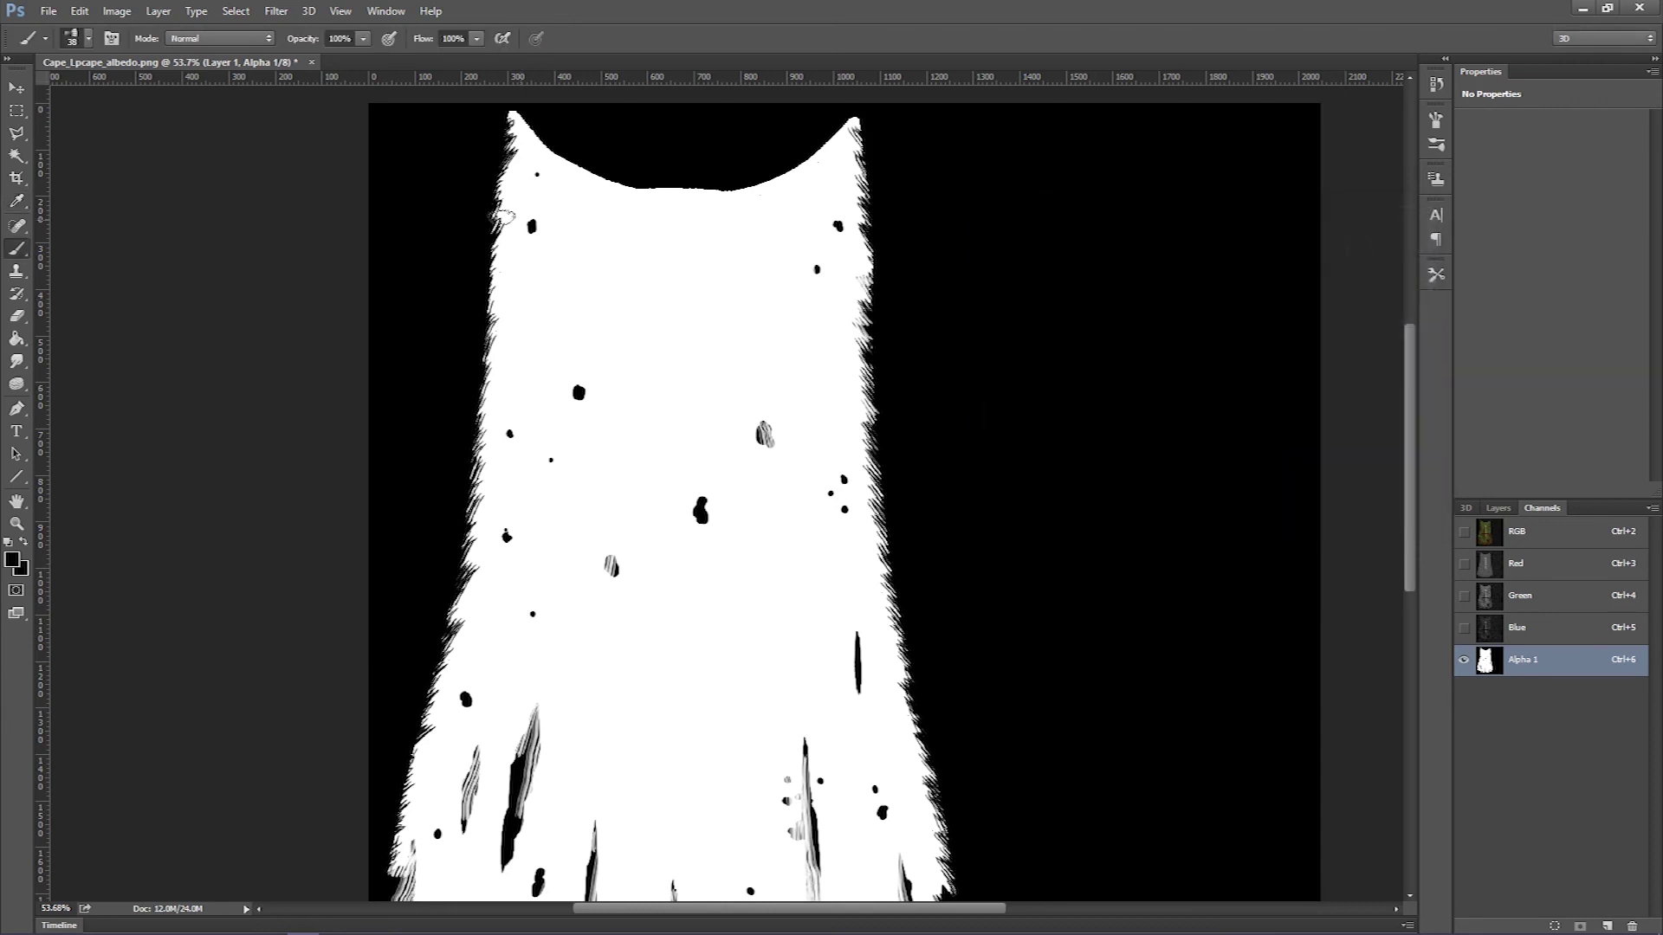
At 14% brush opacity, paint faint grey strokes near the cape's upper-right edge, then show the colour channels
{"action": "left_click", "coordinate": [363, 38]}
{"action": "mouse_move", "coordinate": [797, 303]}
{"action": "left_mouse_down"}
{"action": "mouse_move", "coordinate": [781, 289]}
{"action": "mouse_move", "coordinate": [801, 299]}
{"action": "left_mouse_up"}
{"action": "left_click_drag", "start_coordinate": [802, 356], "coordinate": [795, 386]}
{"action": "key", "text": "ctrl+alt"}
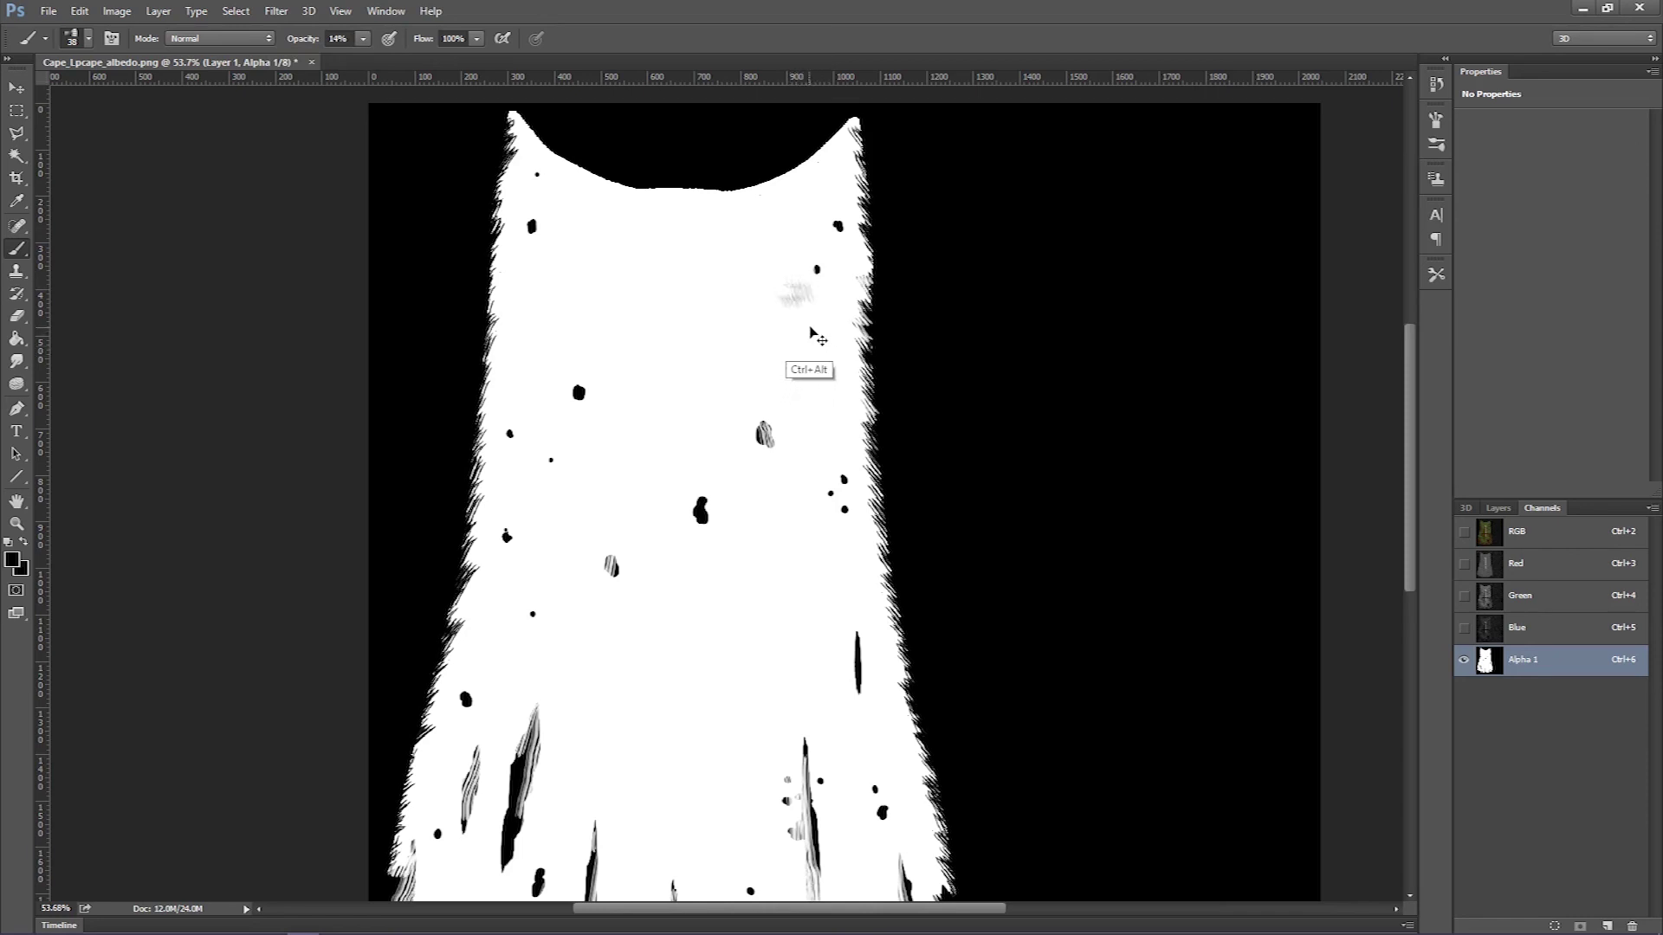
{"action": "mouse_move", "coordinate": [831, 299]}
{"action": "left_mouse_down"}
{"action": "mouse_move", "coordinate": [880, 346]}
{"action": "mouse_move", "coordinate": [866, 288]}
{"action": "mouse_move", "coordinate": [883, 270]}
{"action": "left_mouse_up"}
{"action": "scroll", "coordinate": [929, 318], "scroll_direction": "down", "scroll_amount": 3}
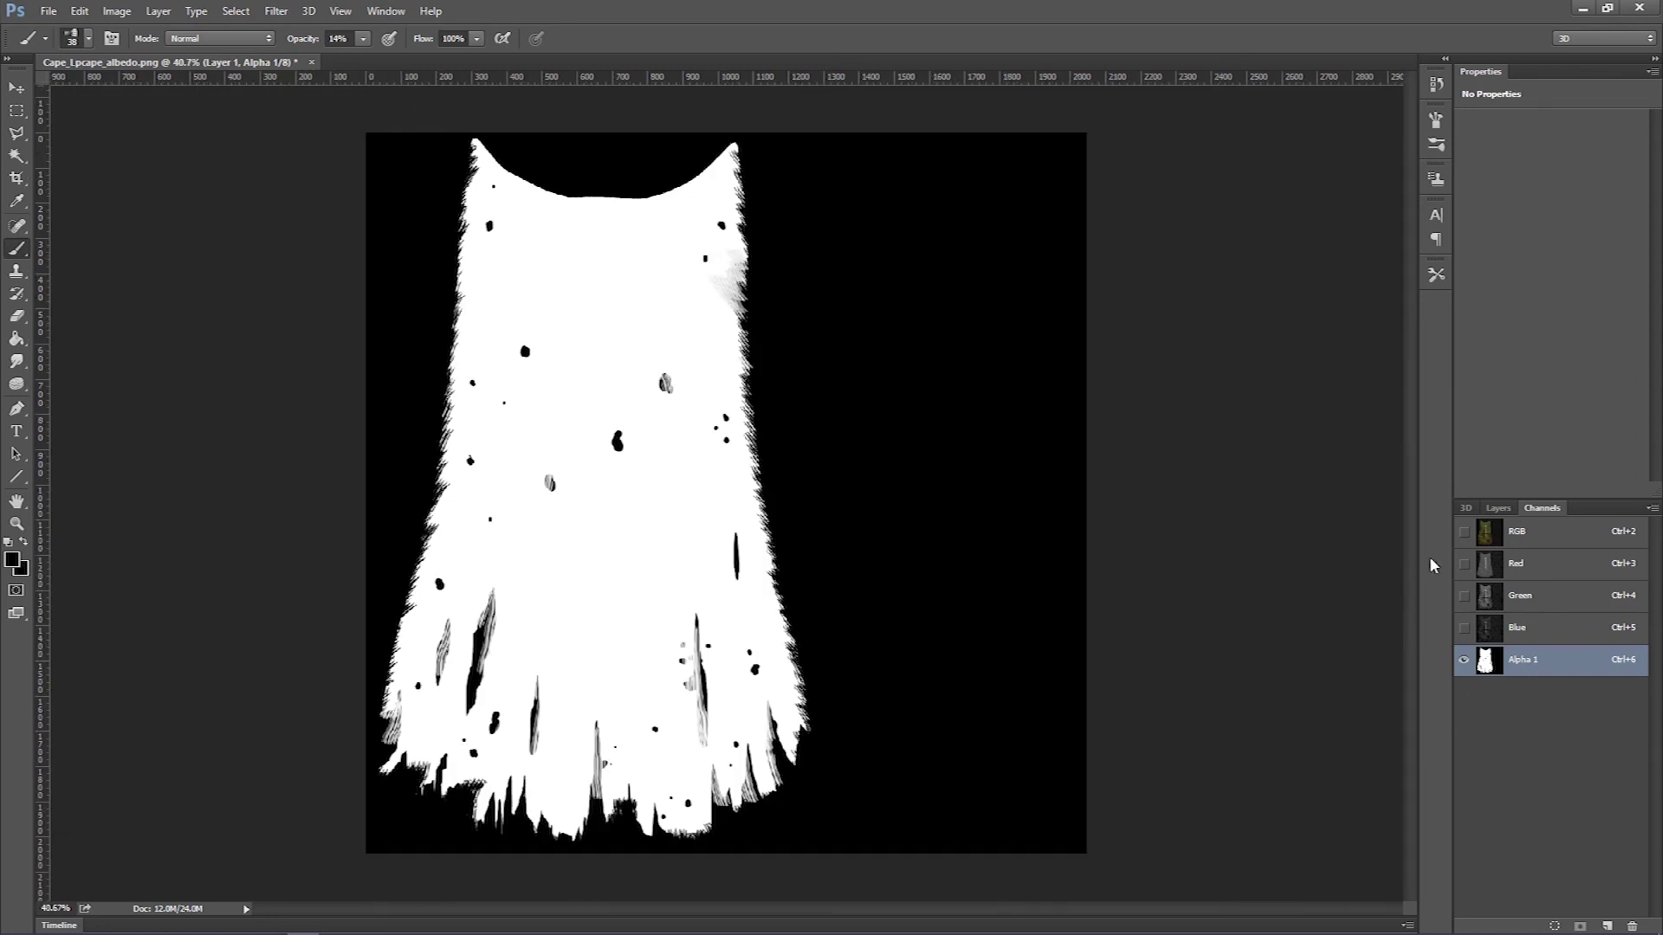
{"action": "left_click", "coordinate": [1463, 531]}
Hide Alpha 1 and save over CAPE DEMO.tga as a Targa file, accepting the Targa options
{"action": "left_click", "coordinate": [1464, 660]}
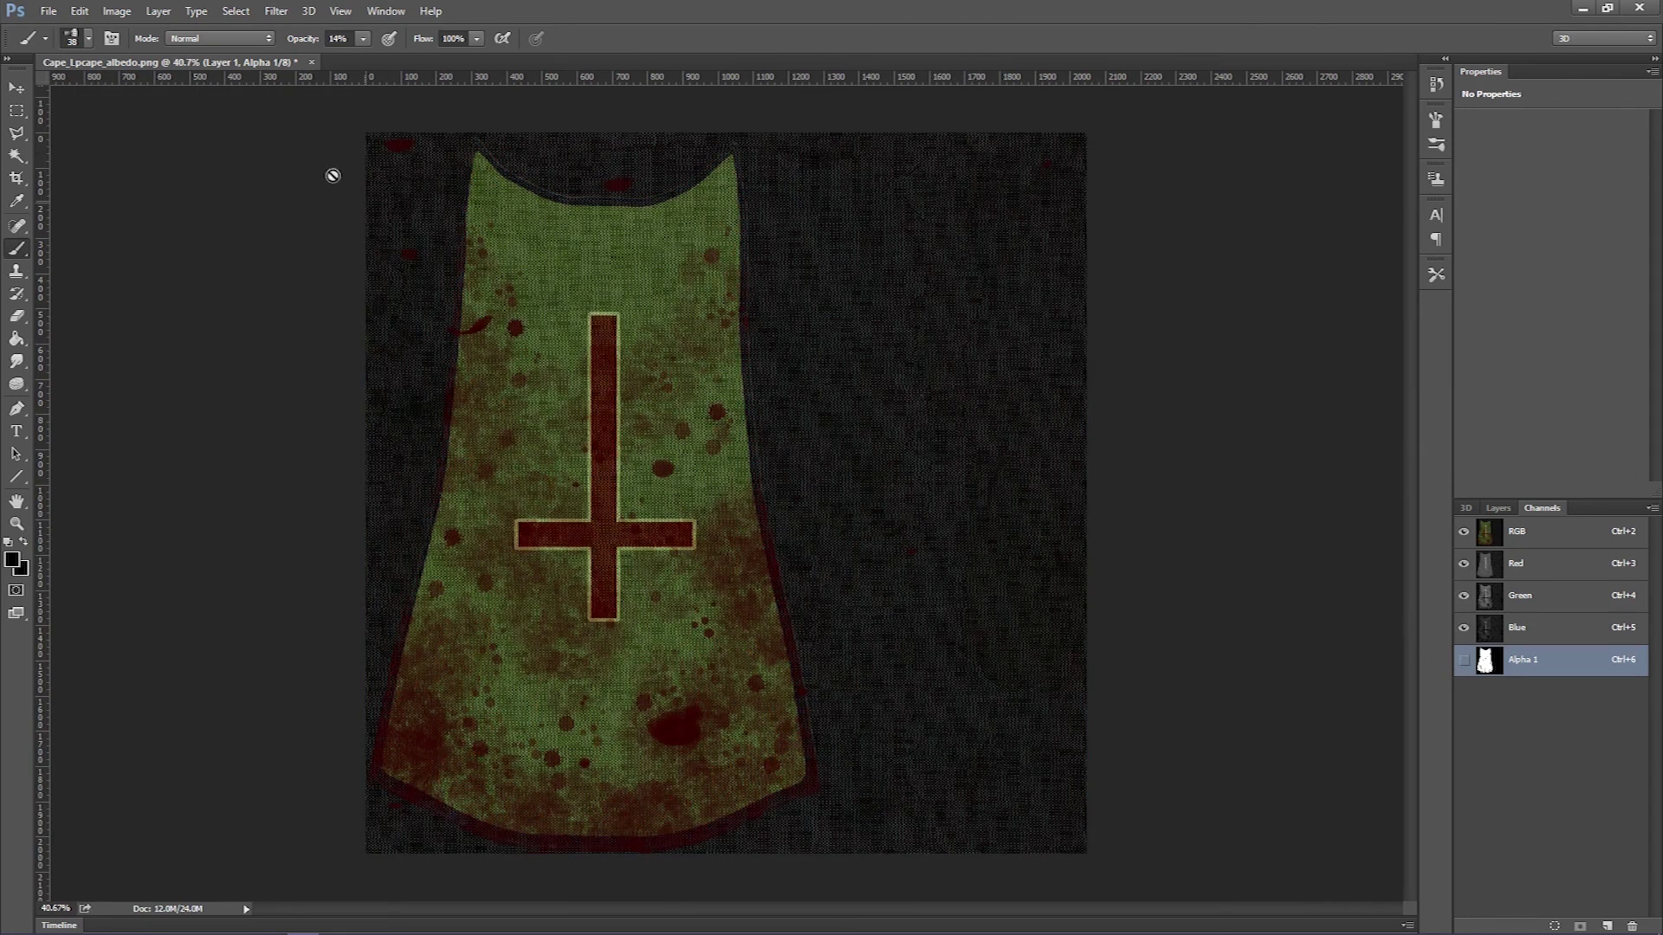
{"action": "left_click", "coordinate": [50, 12]}
{"action": "left_click", "coordinate": [69, 202]}
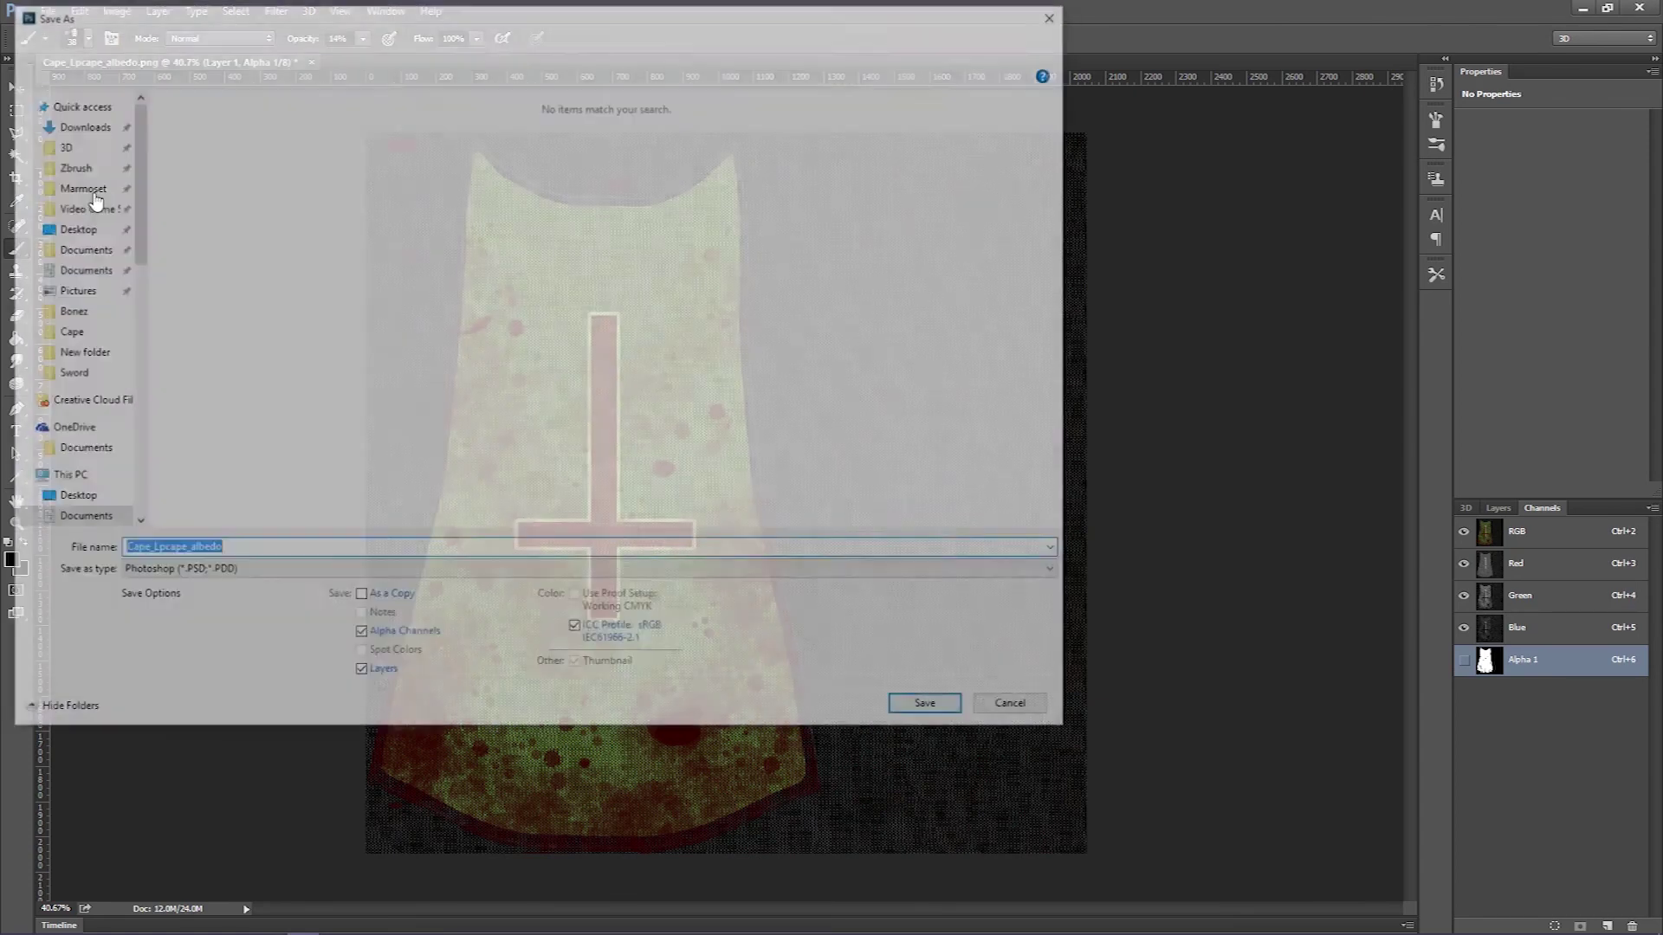
{"action": "left_click", "coordinate": [250, 573]}
{"action": "left_click", "coordinate": [174, 849]}
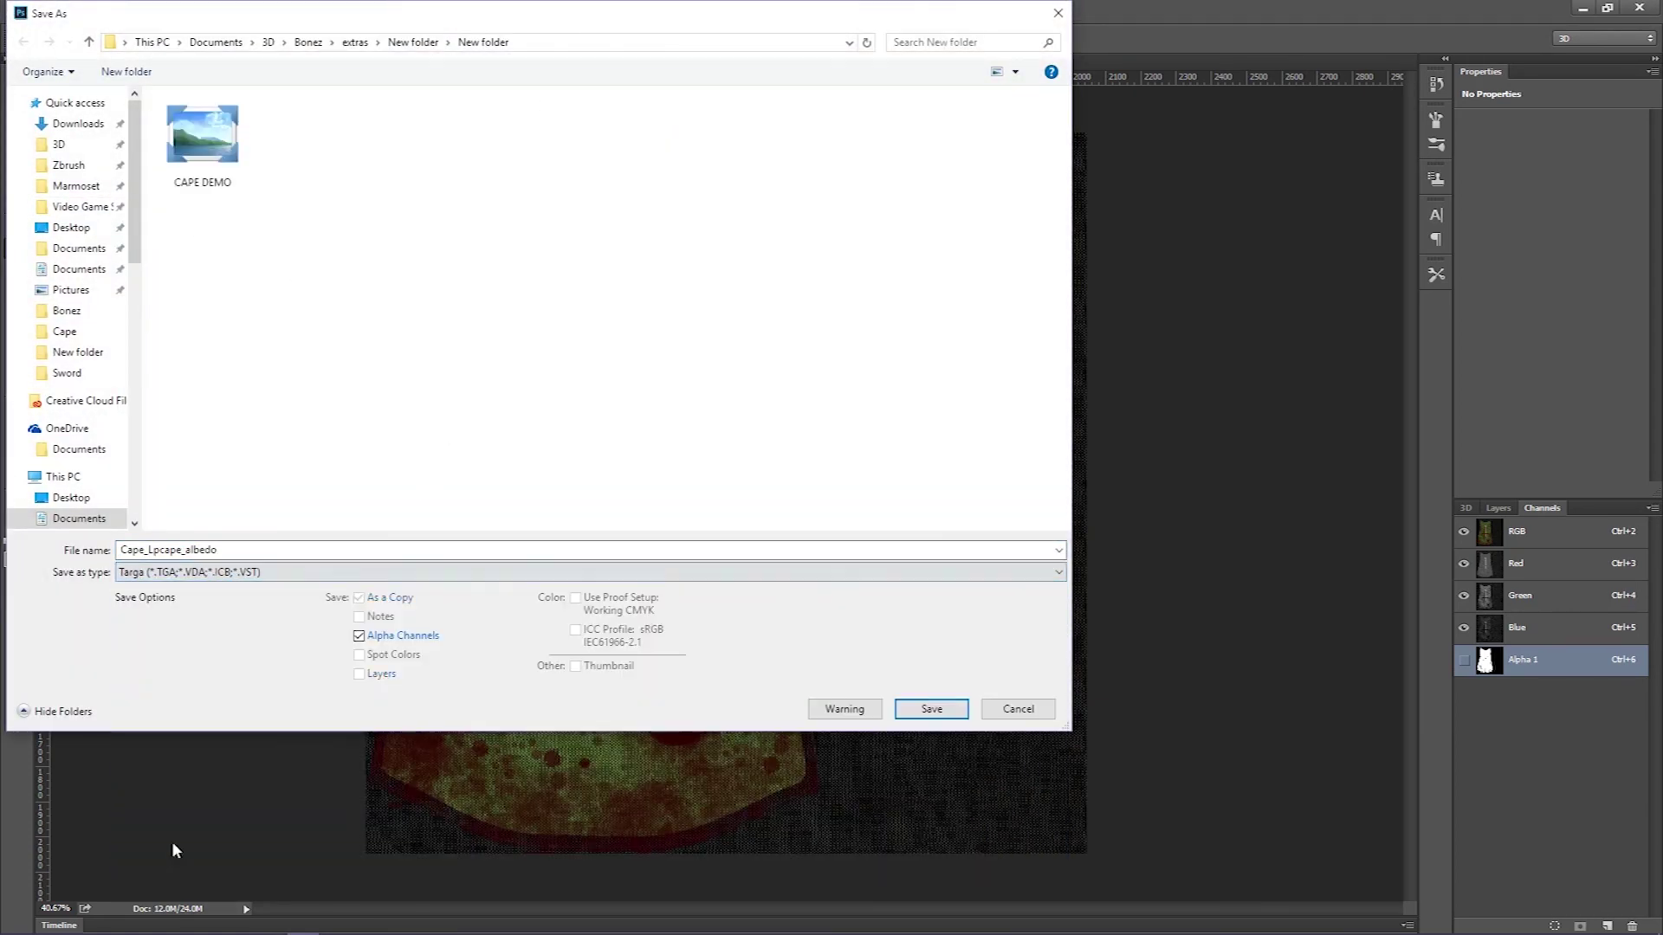
{"action": "double_click", "coordinate": [224, 156]}
{"action": "left_click", "coordinate": [854, 475]}
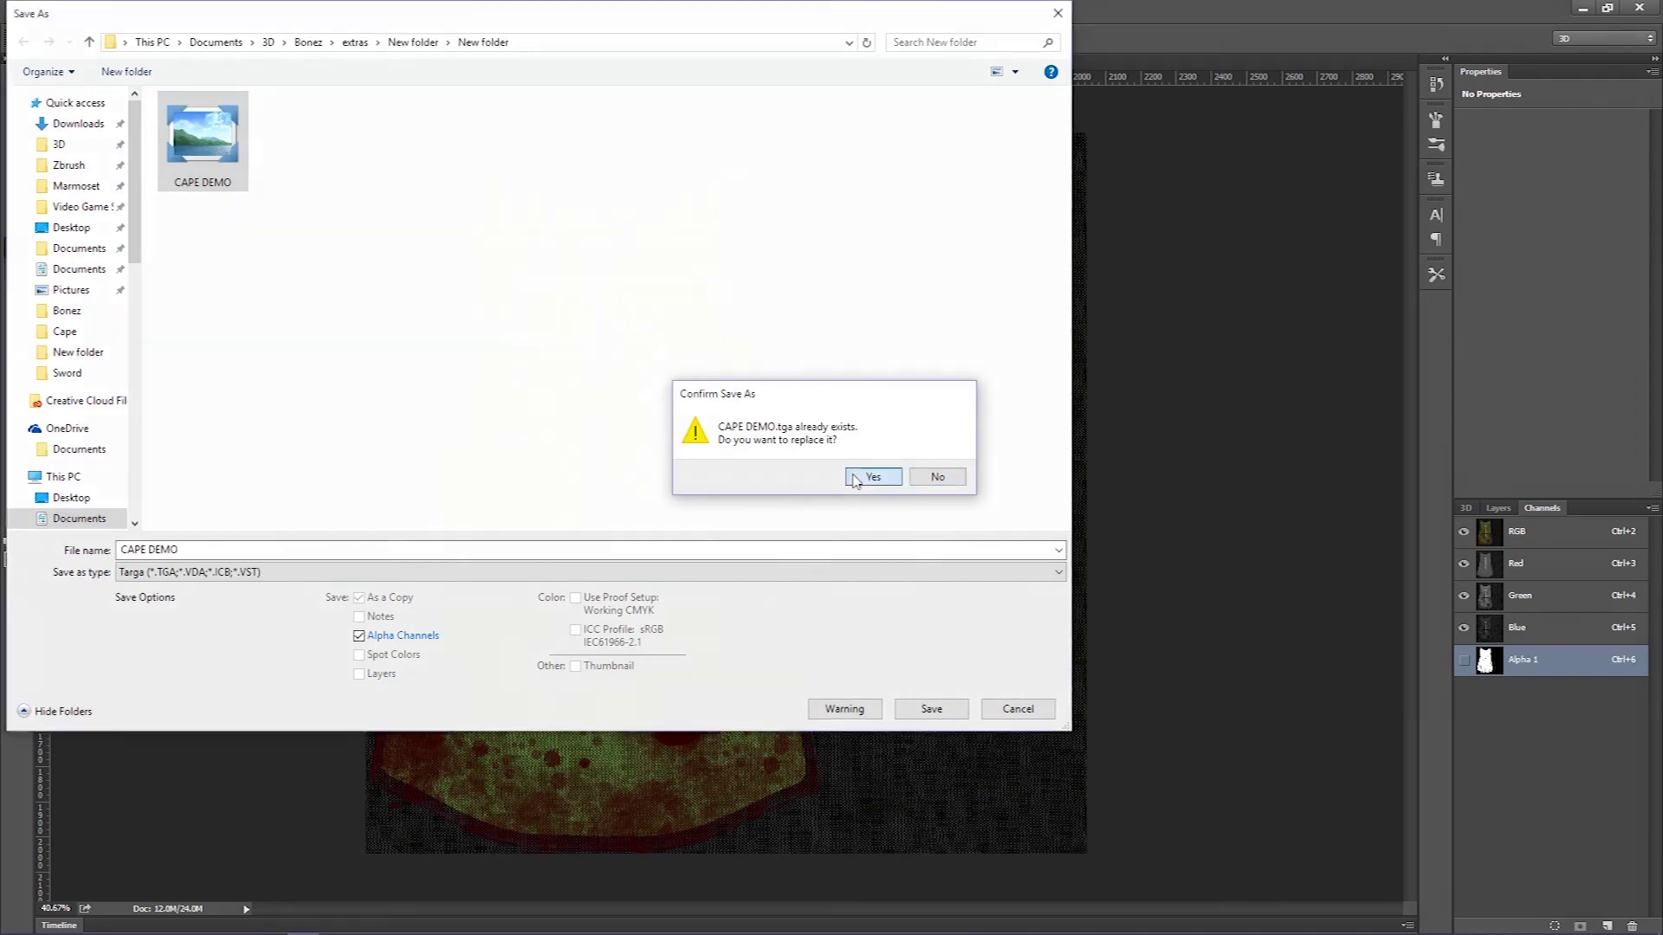
{"action": "left_click", "coordinate": [829, 274]}
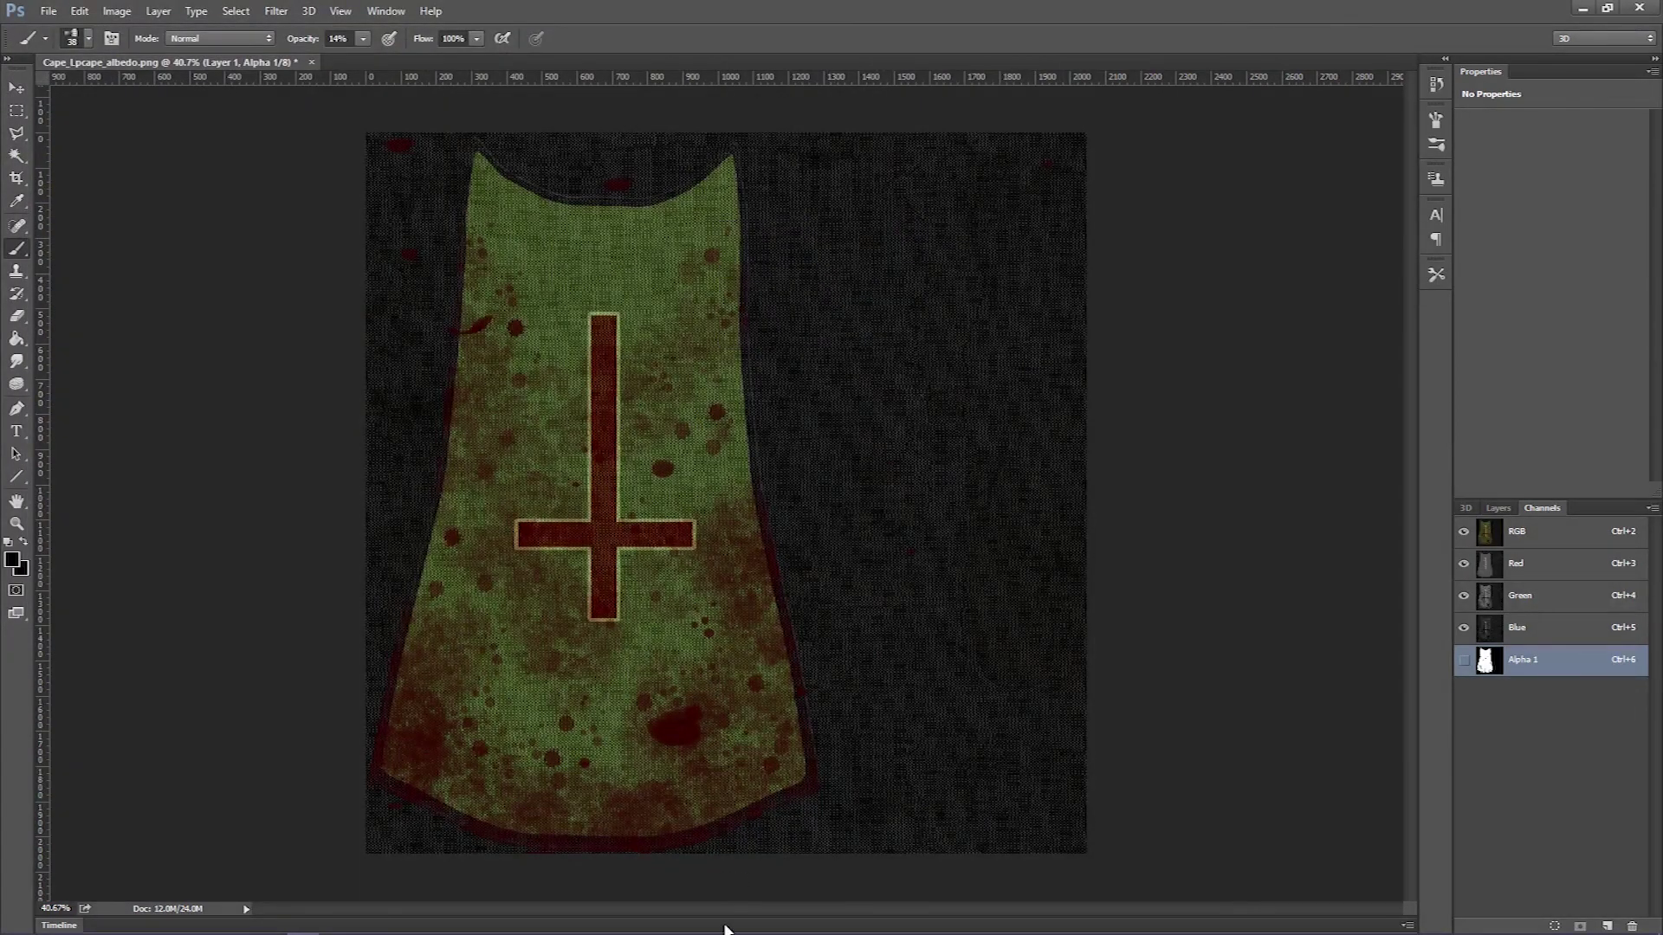
{"action": "mouse_move", "coordinate": [658, 931]}
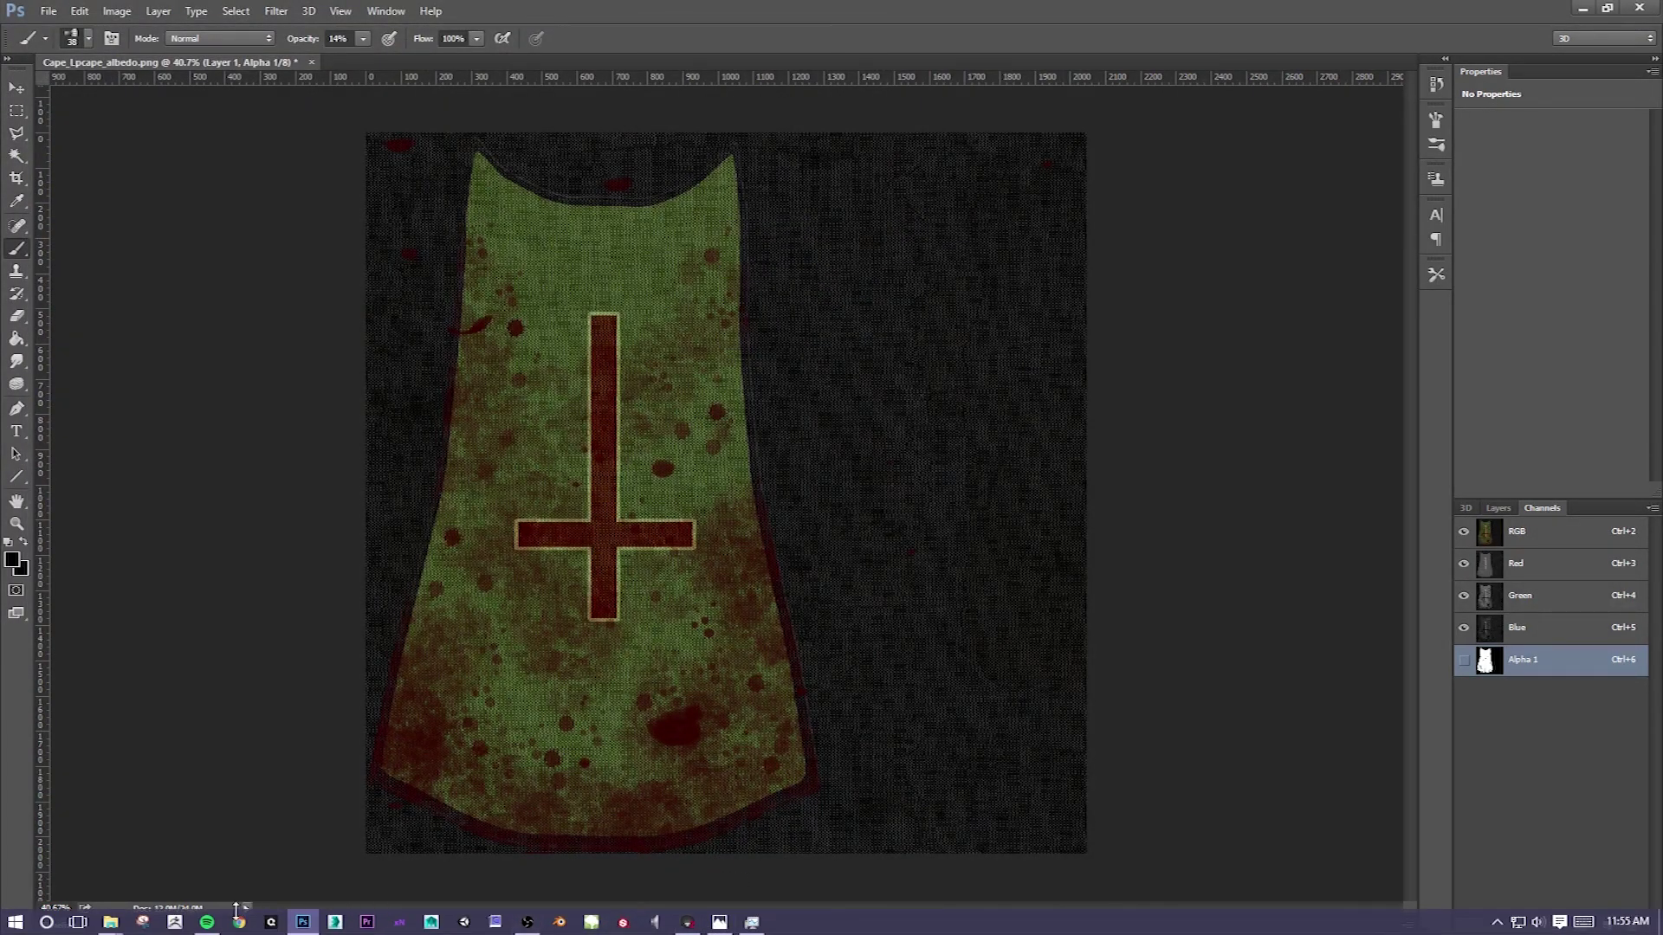
{"action": "left_click", "coordinate": [688, 922]}
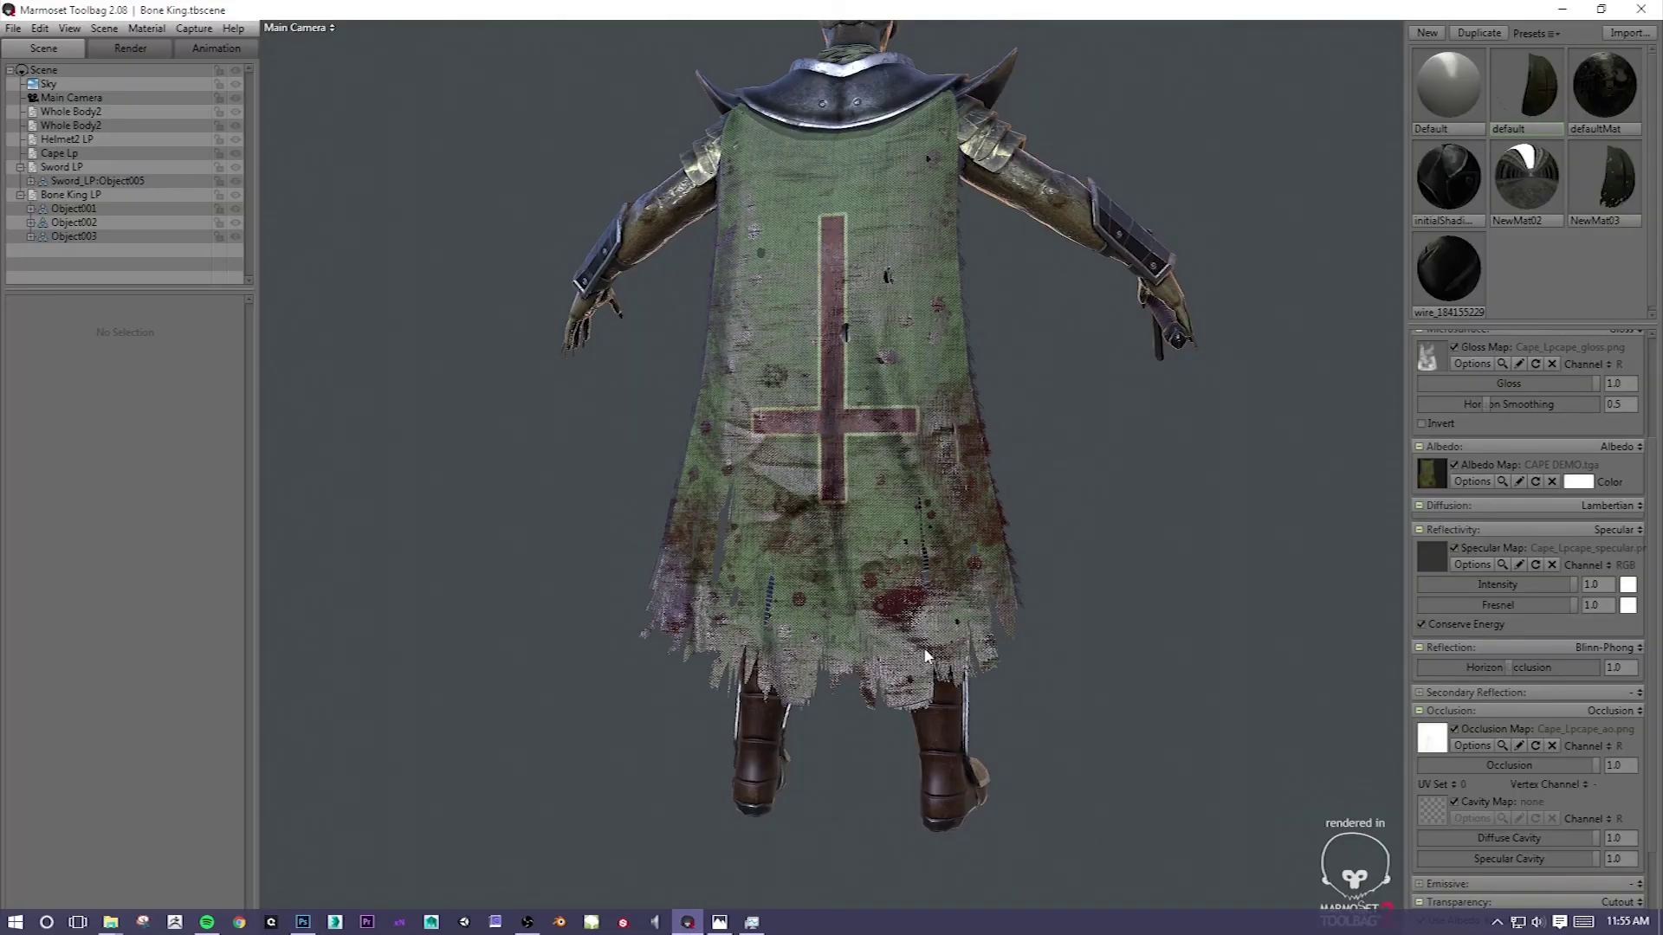
Orbit and zoom in on the knight's tattered, blood-spattered green cape edges
{"action": "left_click_drag", "start_coordinate": [1011, 570], "coordinate": [937, 661]}
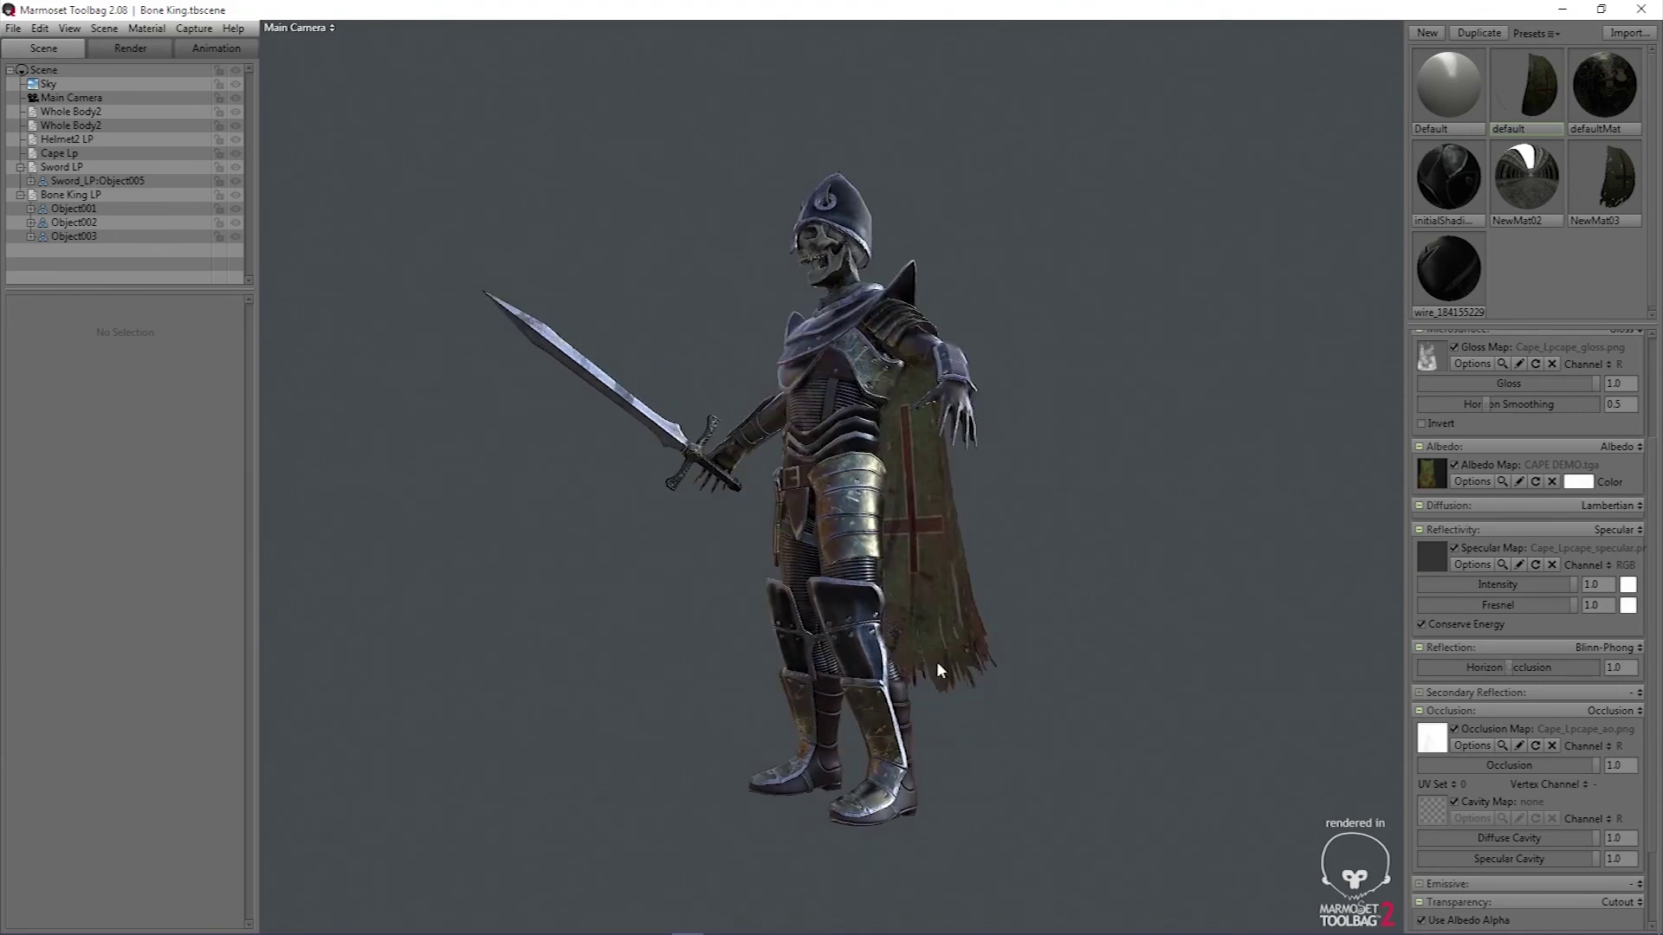
{"action": "scroll", "coordinate": [937, 607], "scroll_direction": "up", "scroll_amount": 3}
{"action": "left_click_drag", "start_coordinate": [937, 559], "coordinate": [935, 442]}
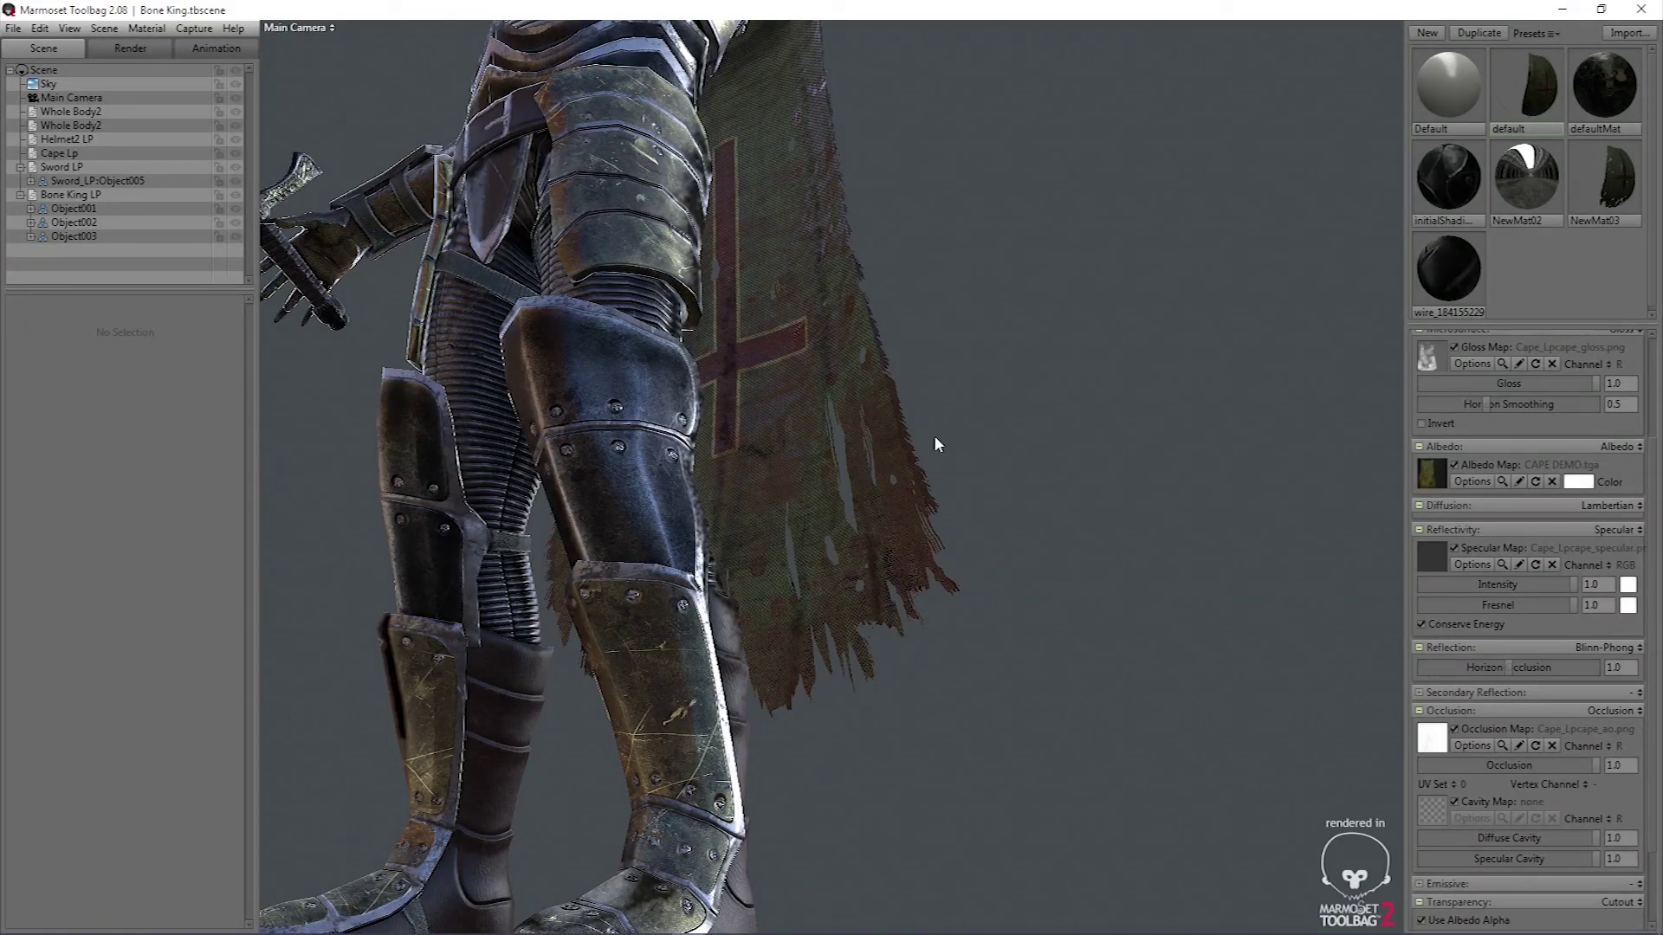